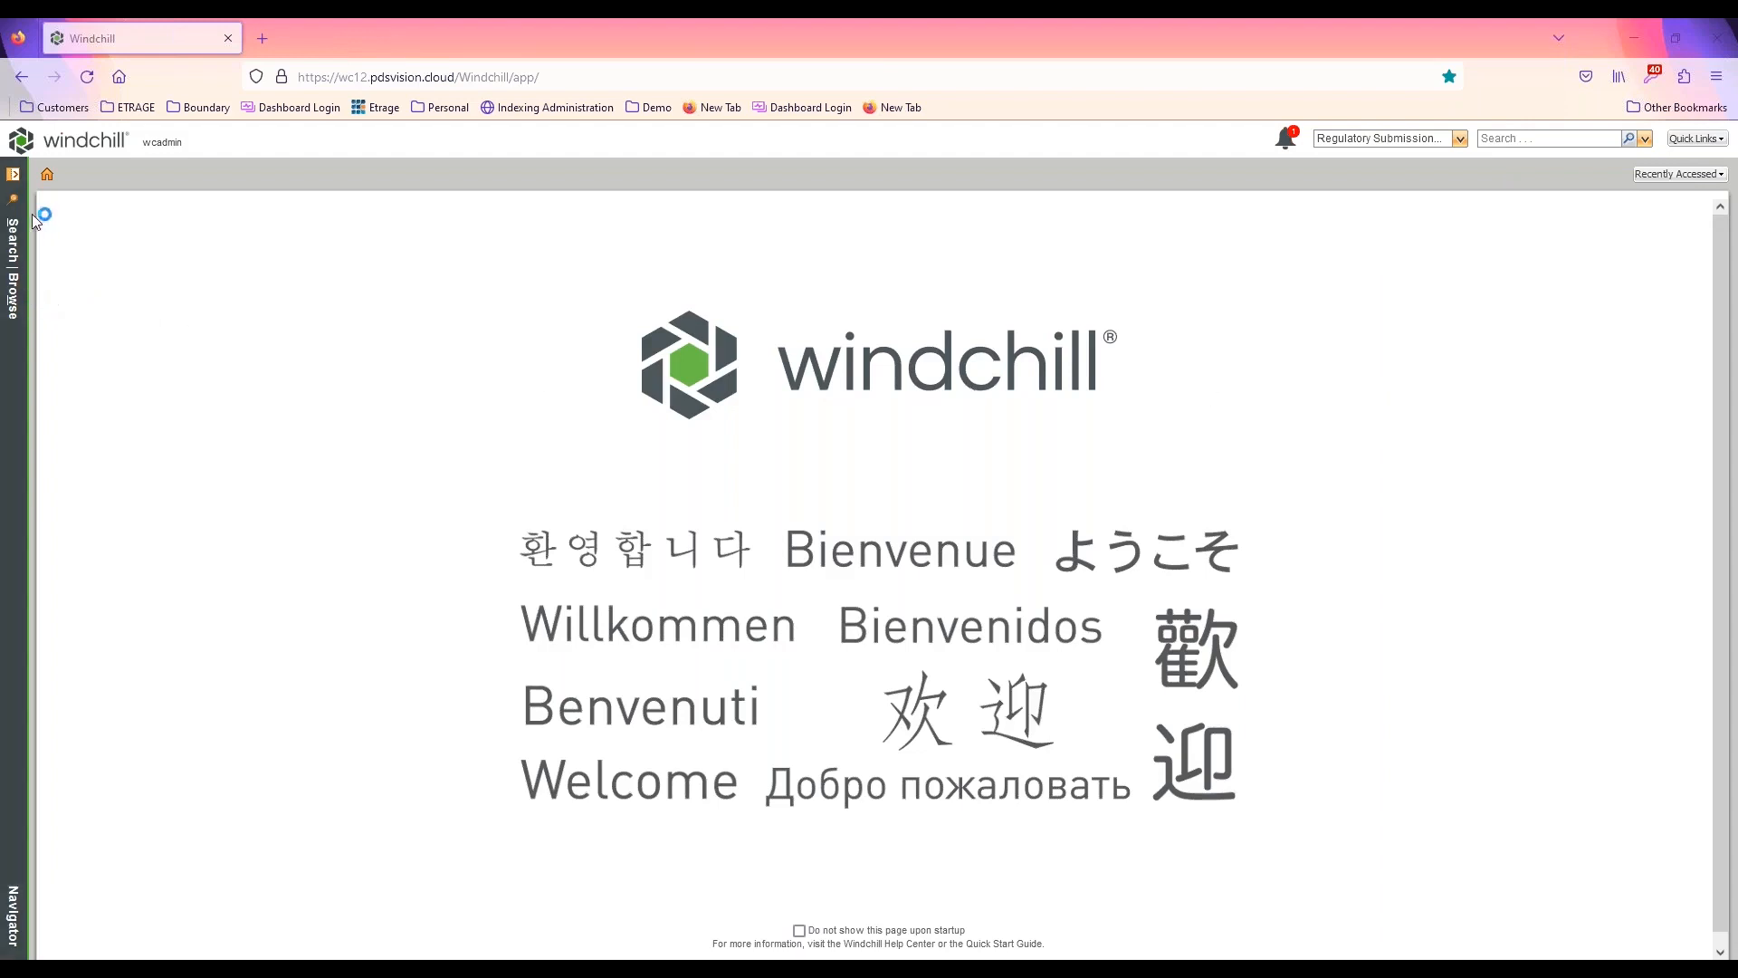
Open the Windchill home page and look over the My Tasks and Updates tables
{"action": "left_click", "coordinate": [47, 177]}
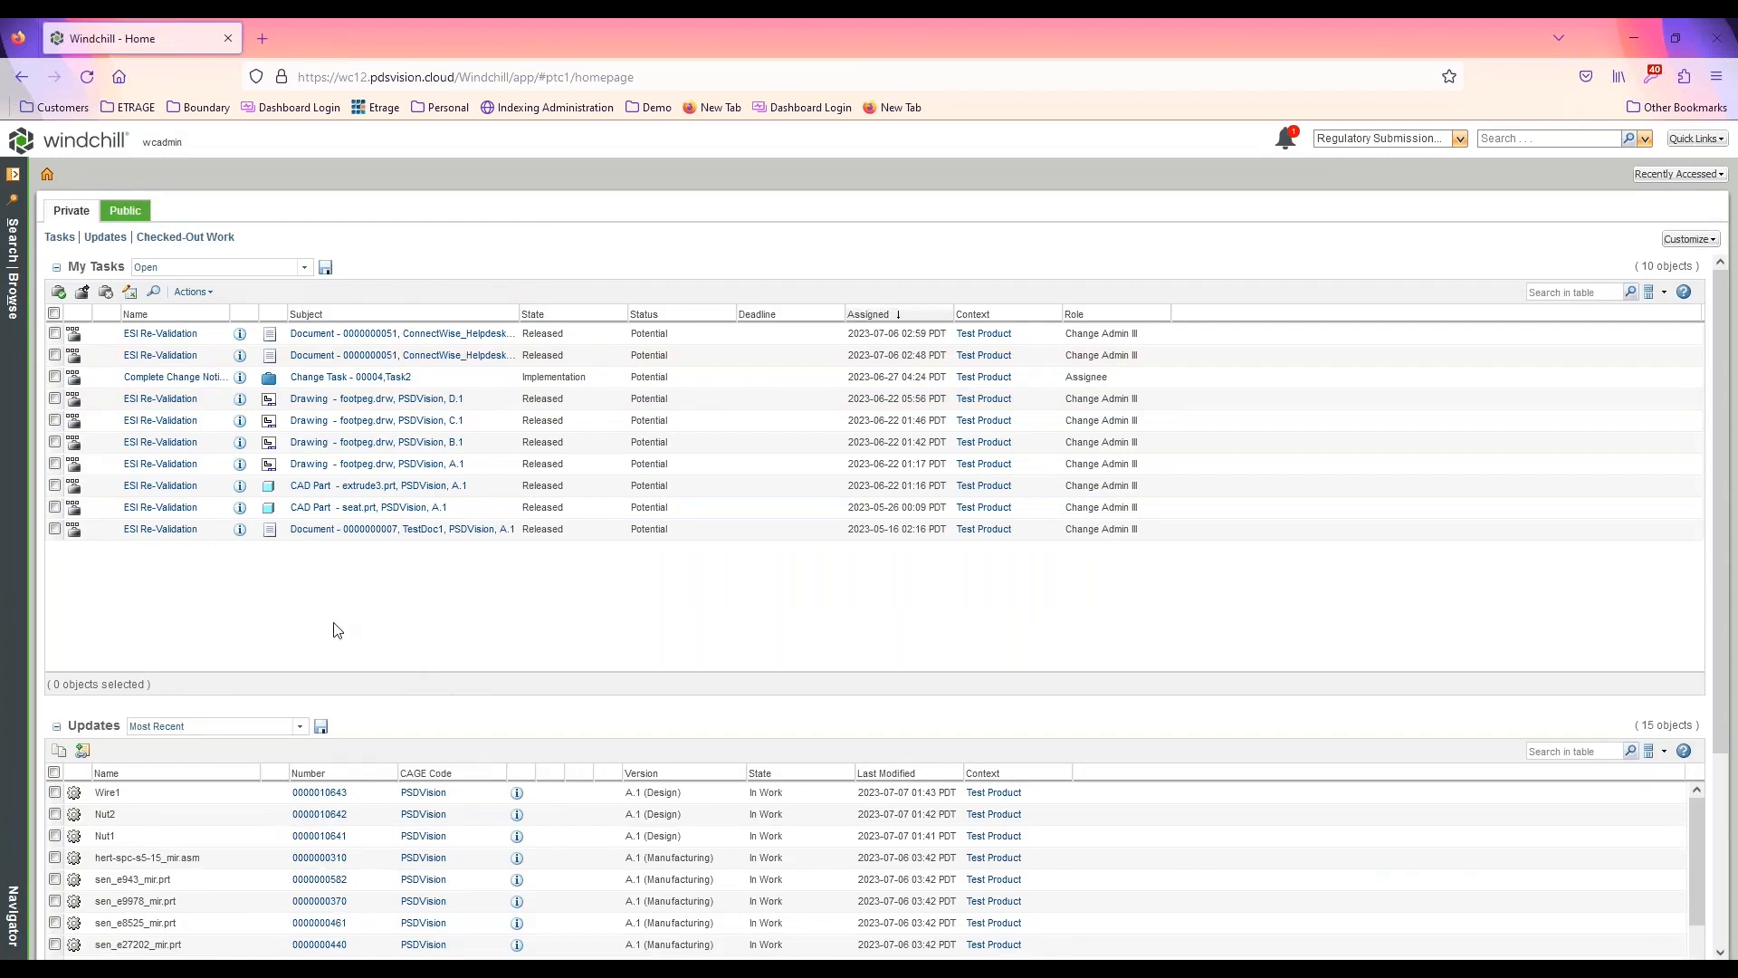
{"action": "left_click", "coordinate": [60, 238]}
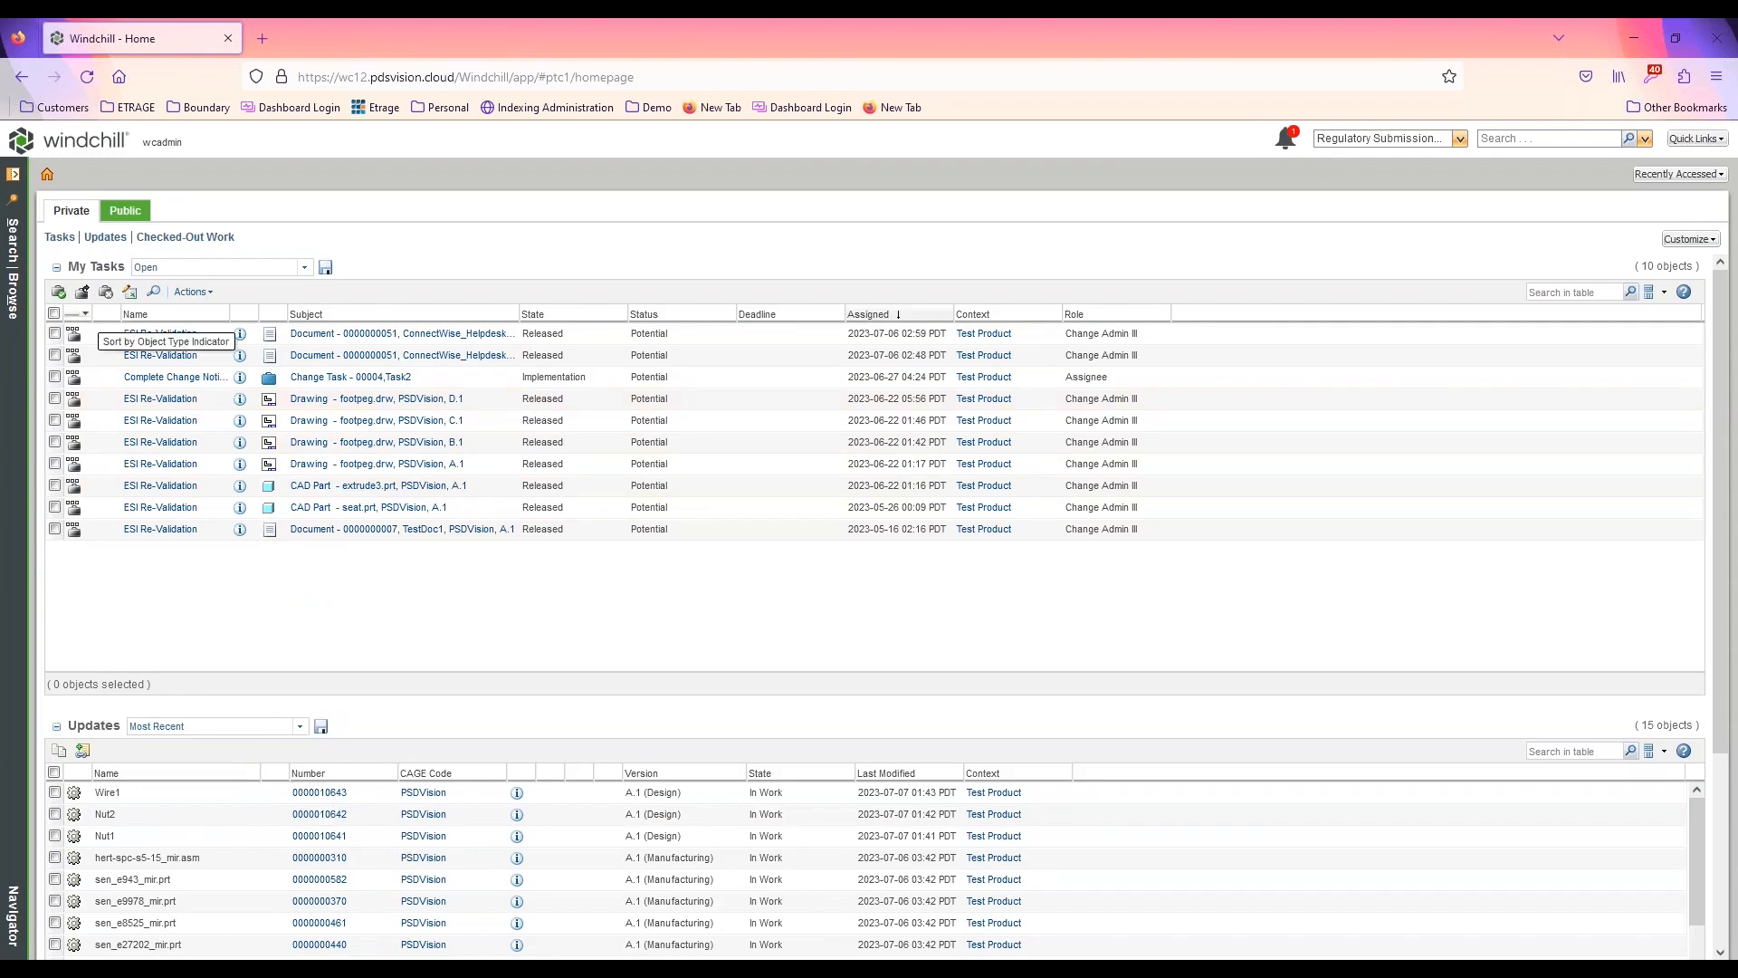
{"action": "left_click", "coordinate": [113, 241]}
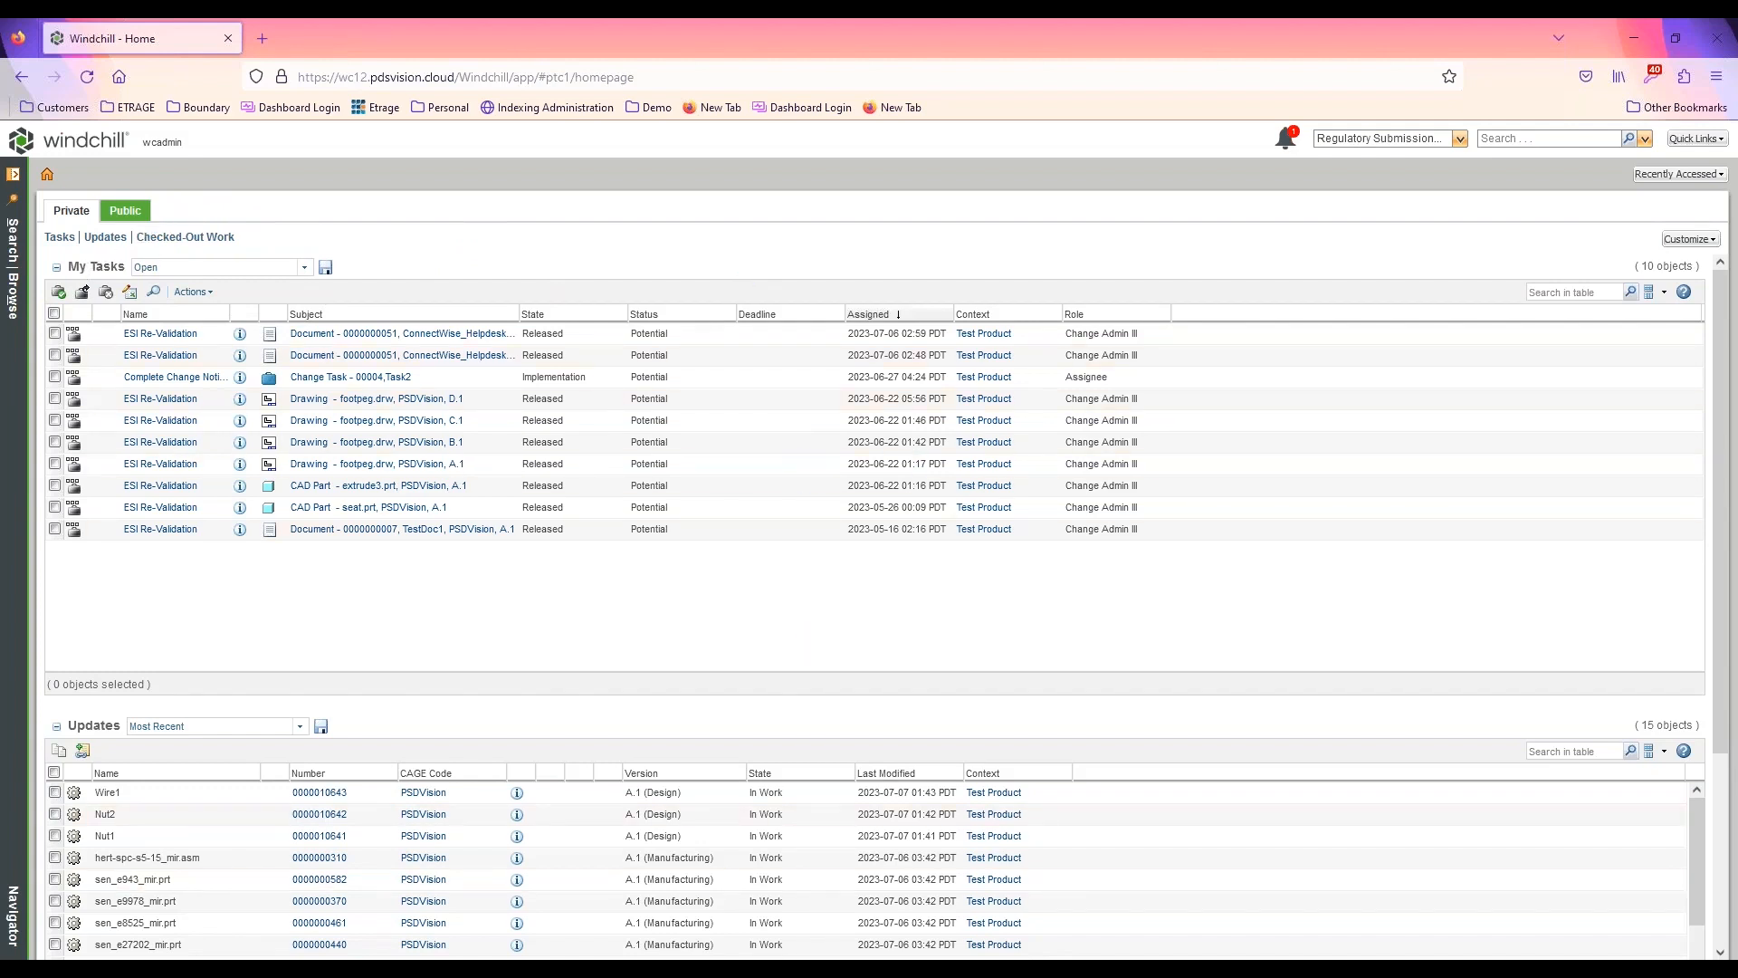
Switch to Demo Document.docx in Word, review its document workflow chart down to END, and return to Windchill
{"action": "left_click", "coordinate": [597, 896]}
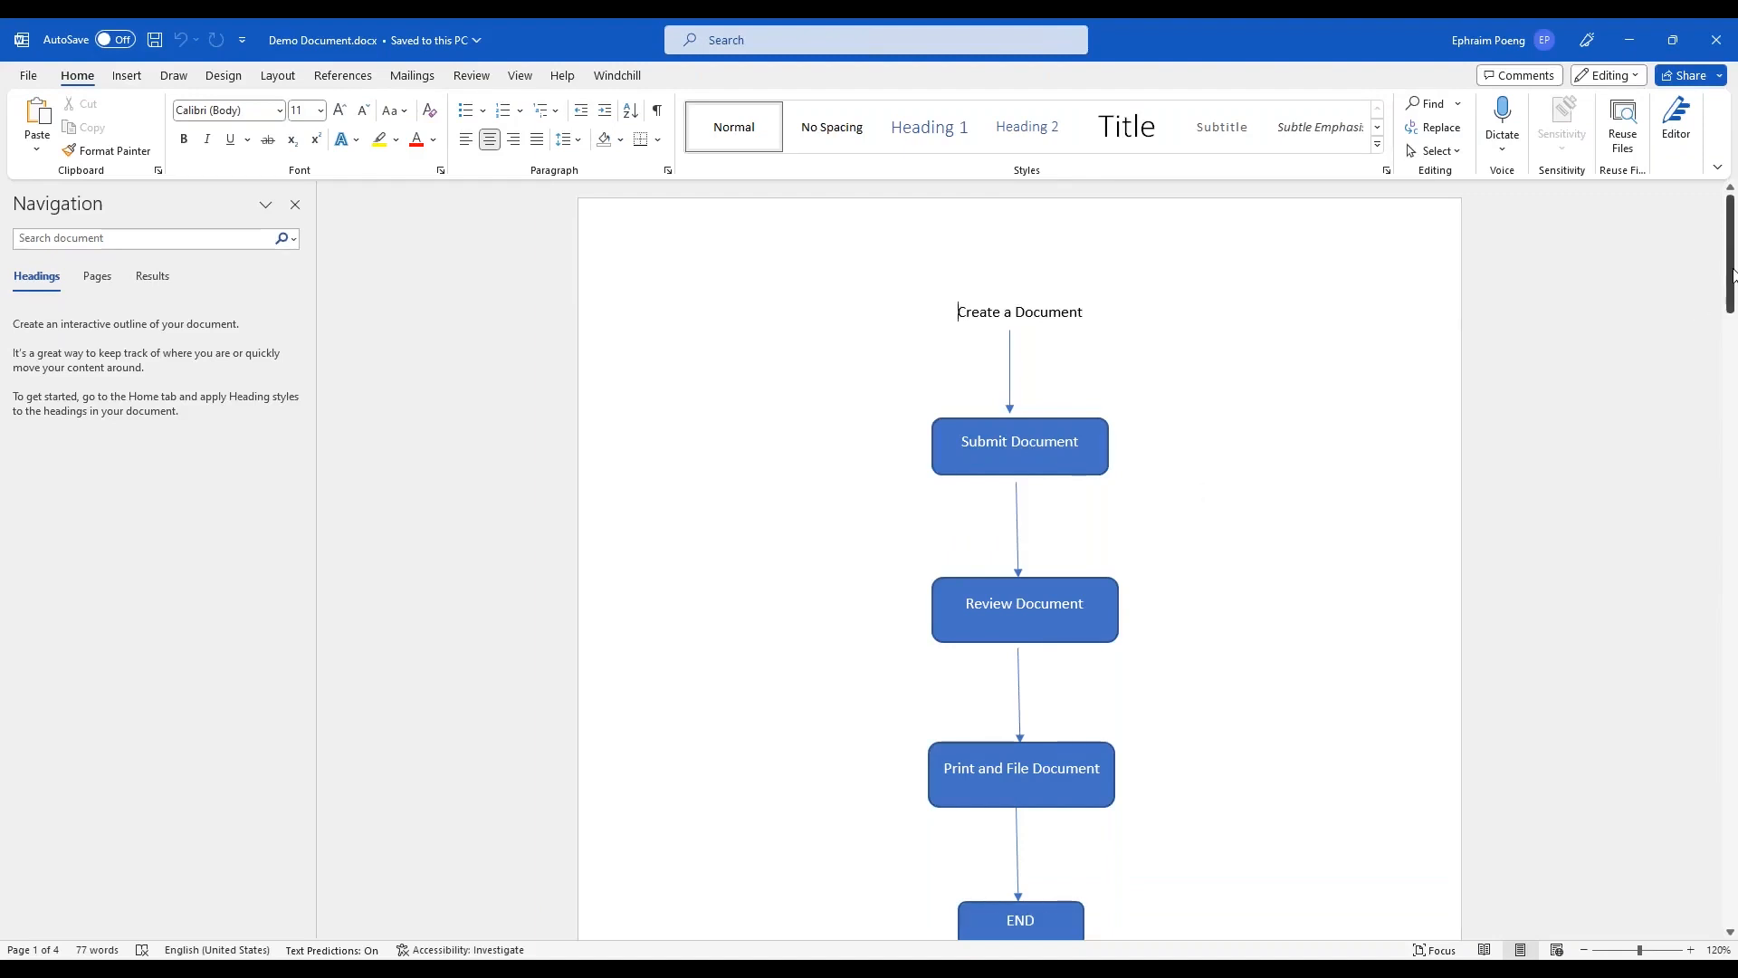
{"action": "left_click_drag", "start_coordinate": [1729, 281], "coordinate": [1729, 293]}
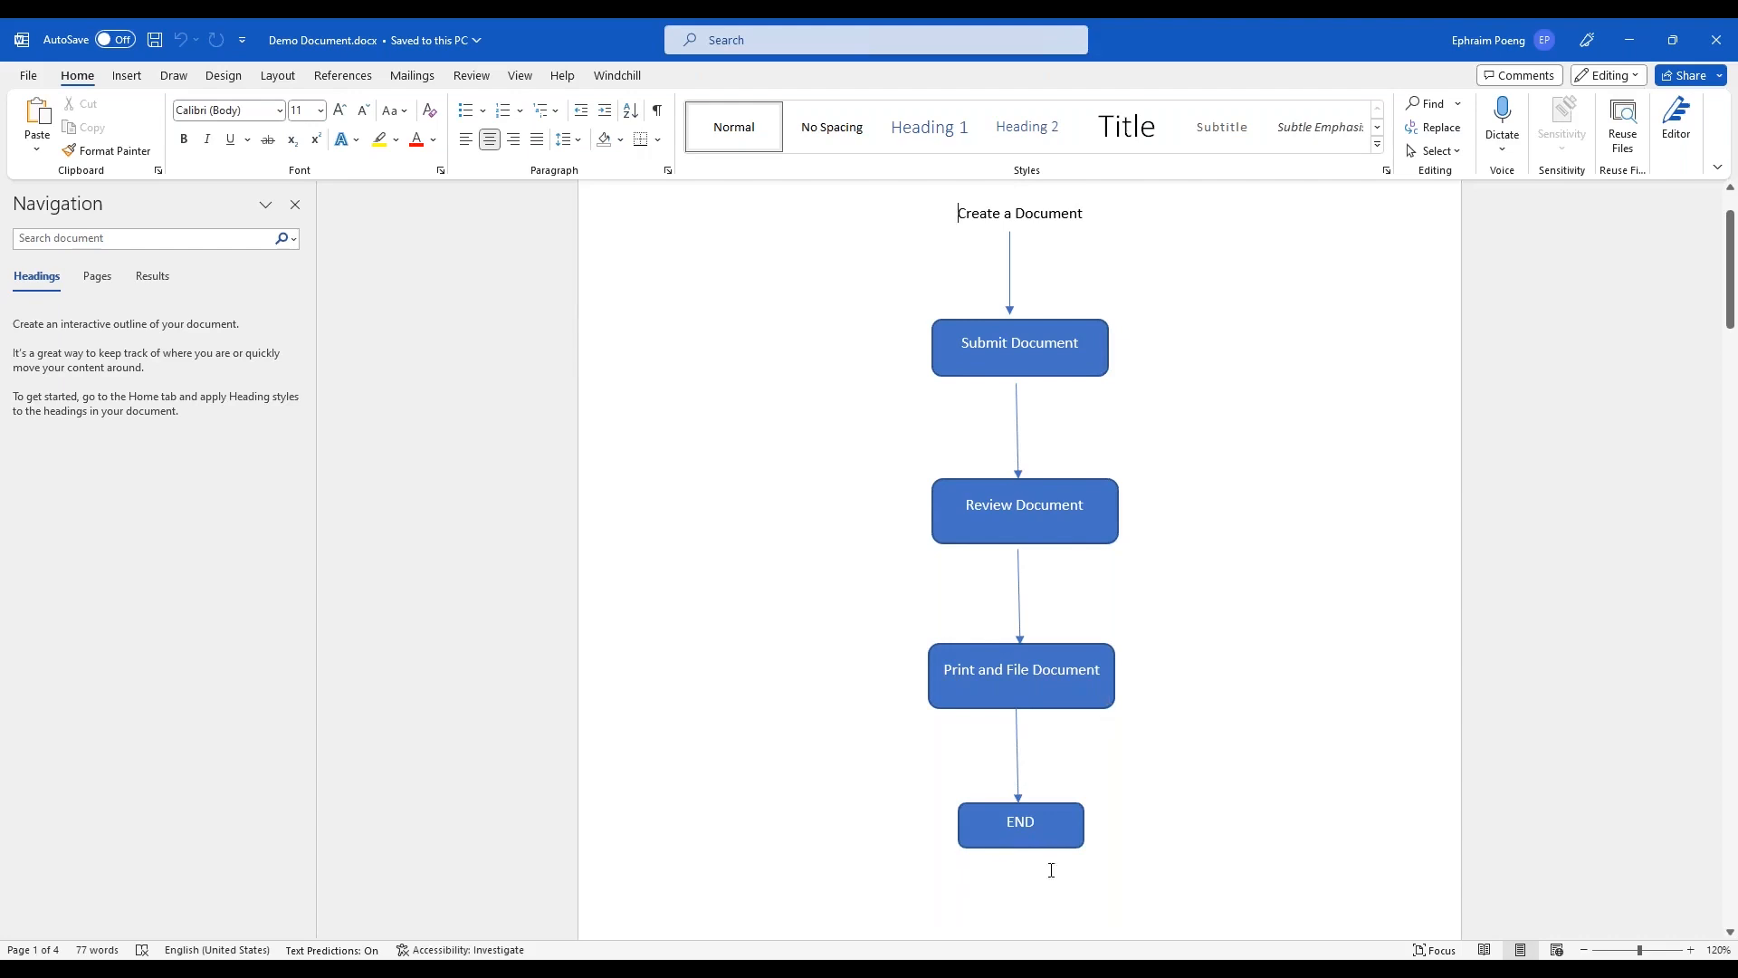
{"action": "left_click", "coordinate": [1023, 822]}
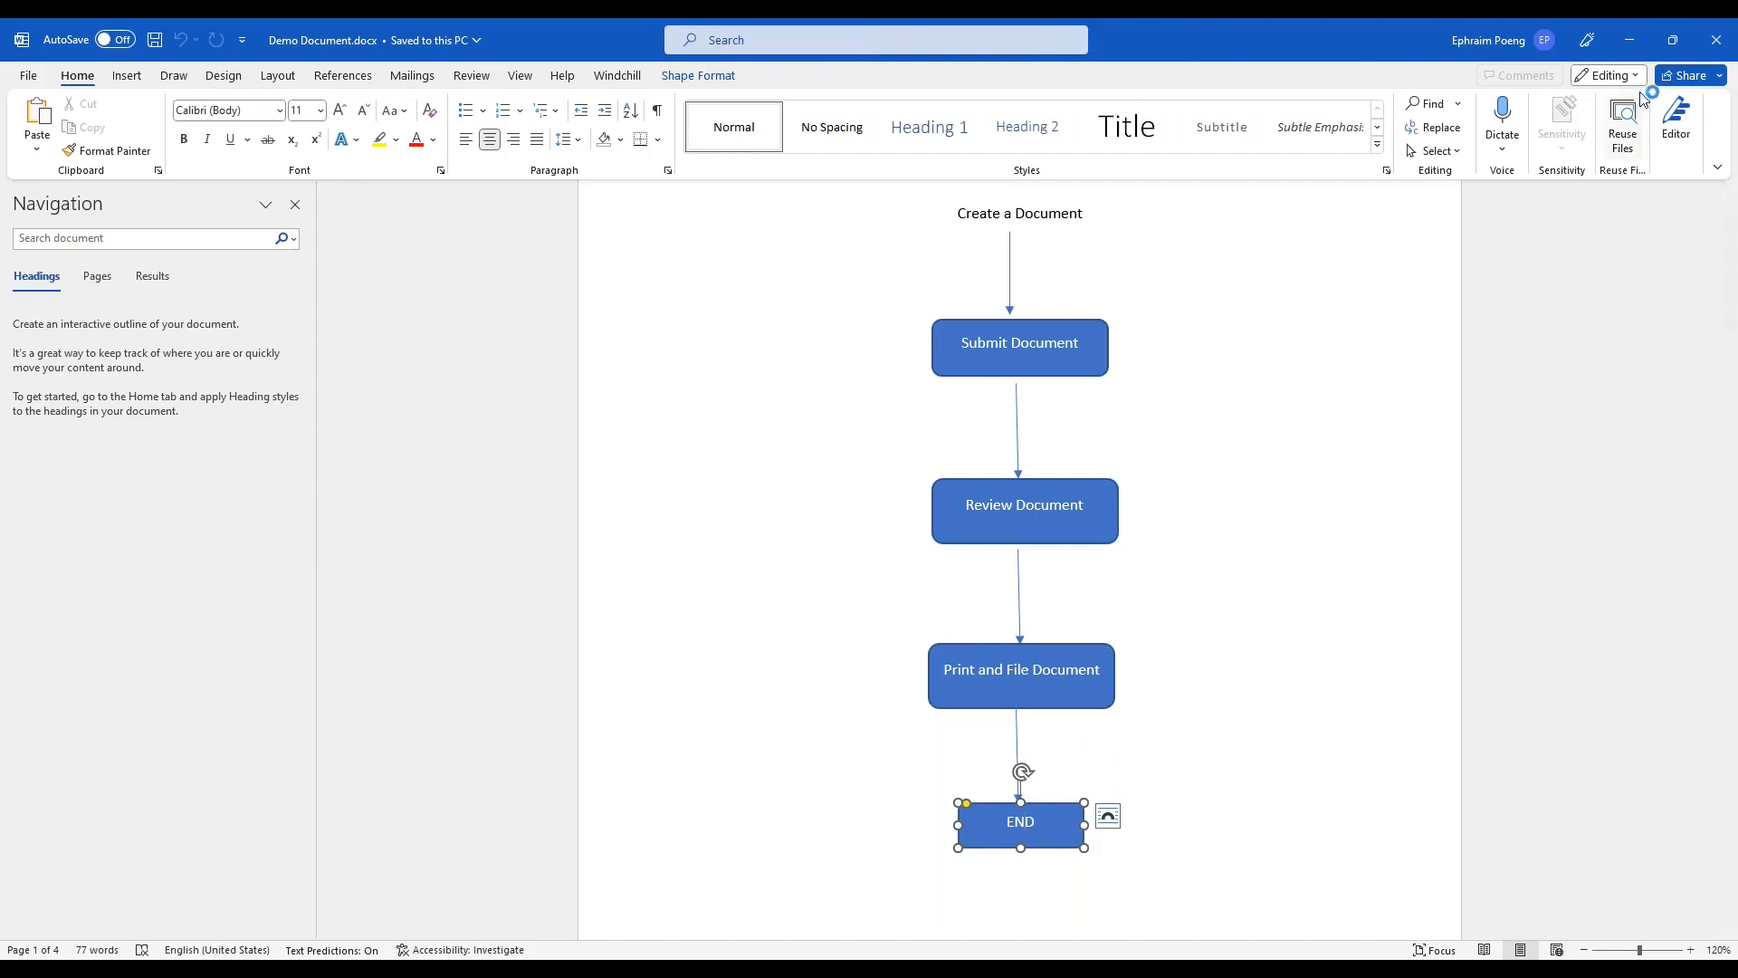
{"action": "left_click", "coordinate": [1630, 40]}
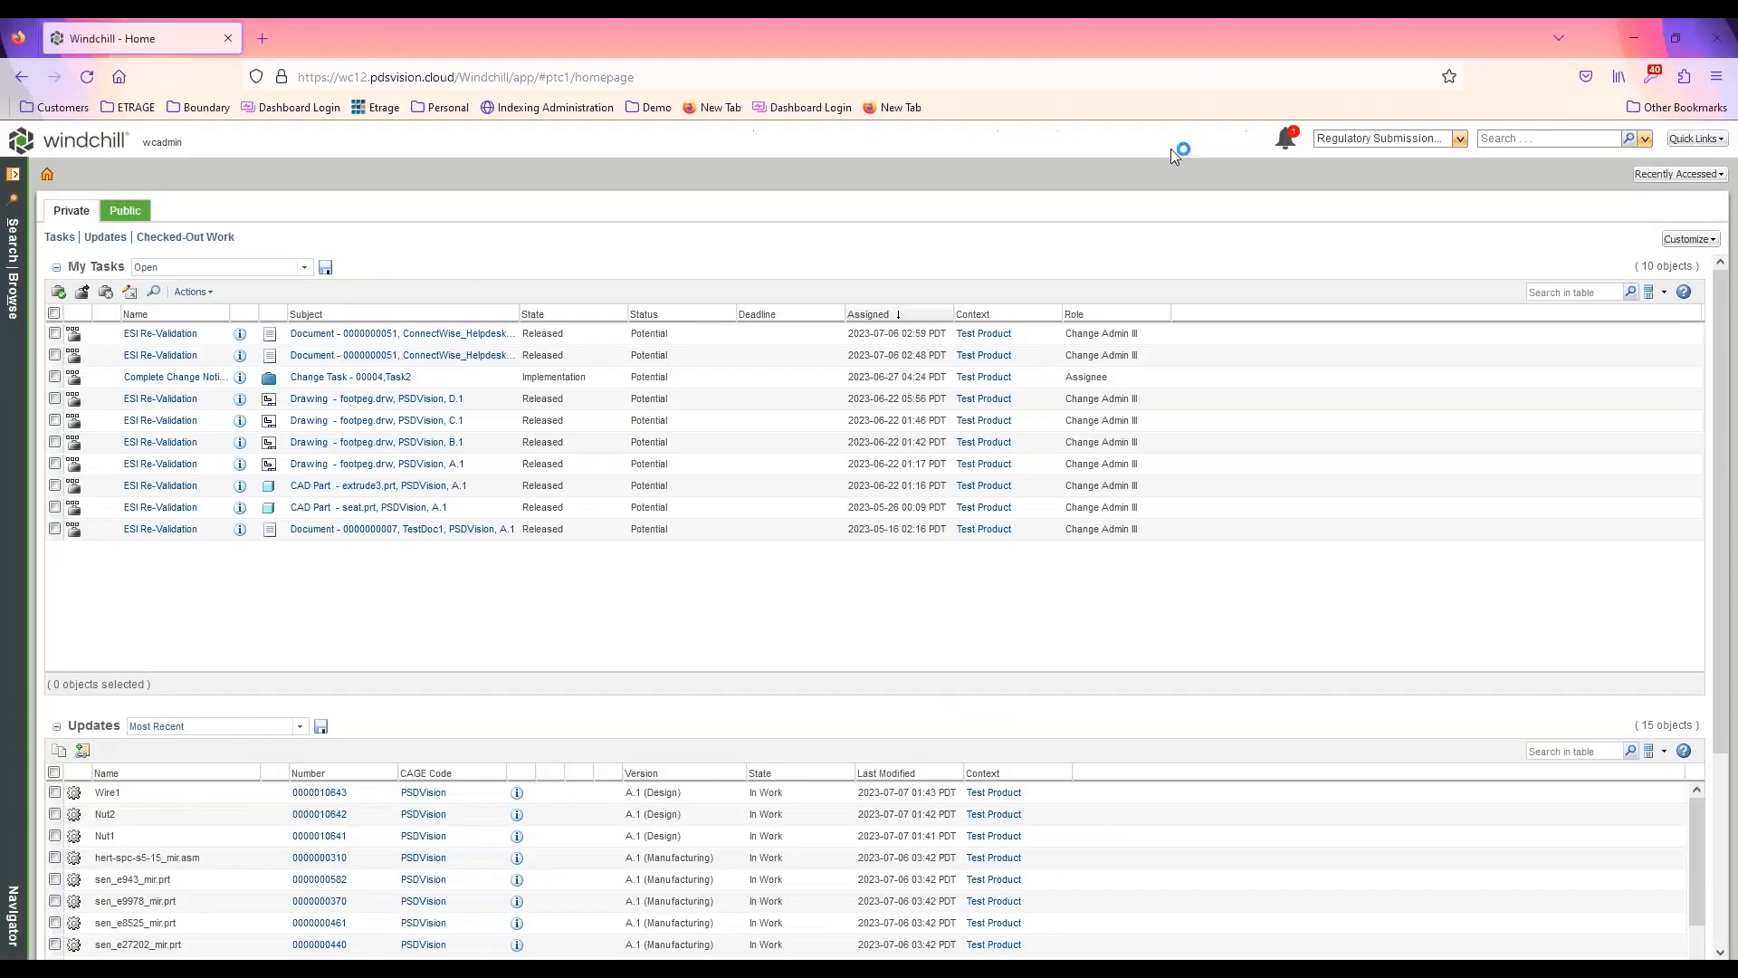
Open the Type and Attribute Management utility from the site-level utilities
{"action": "left_click", "coordinate": [14, 294]}
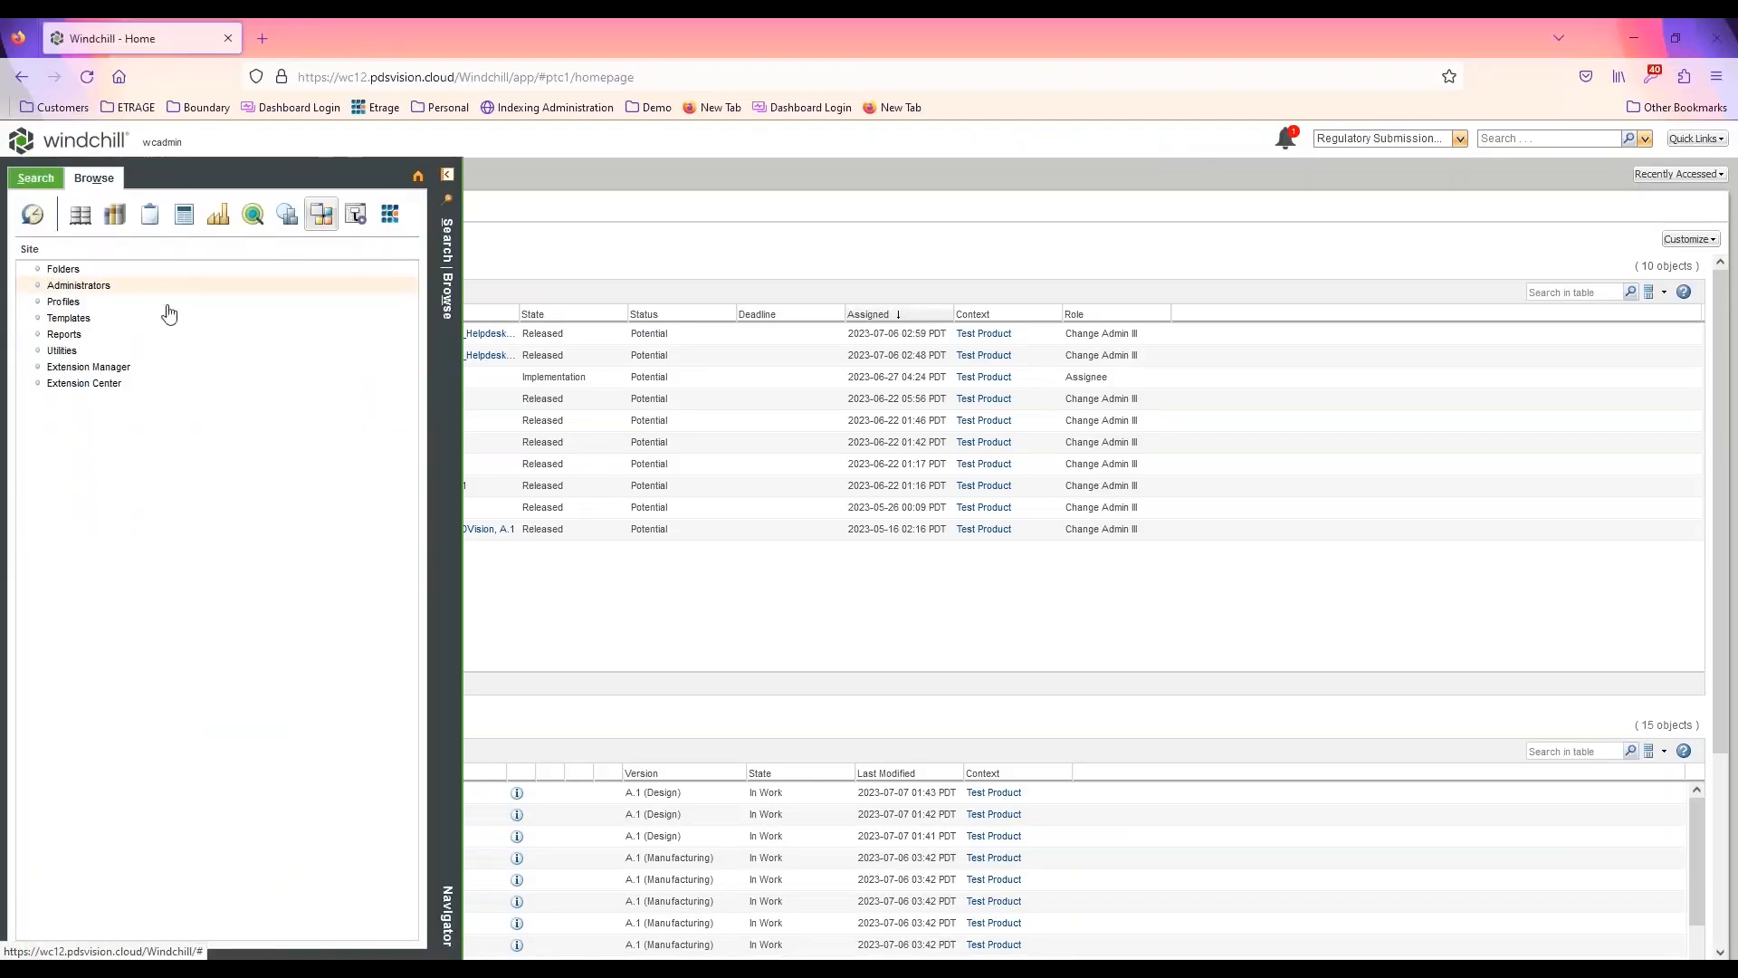
{"action": "left_click", "coordinate": [62, 351]}
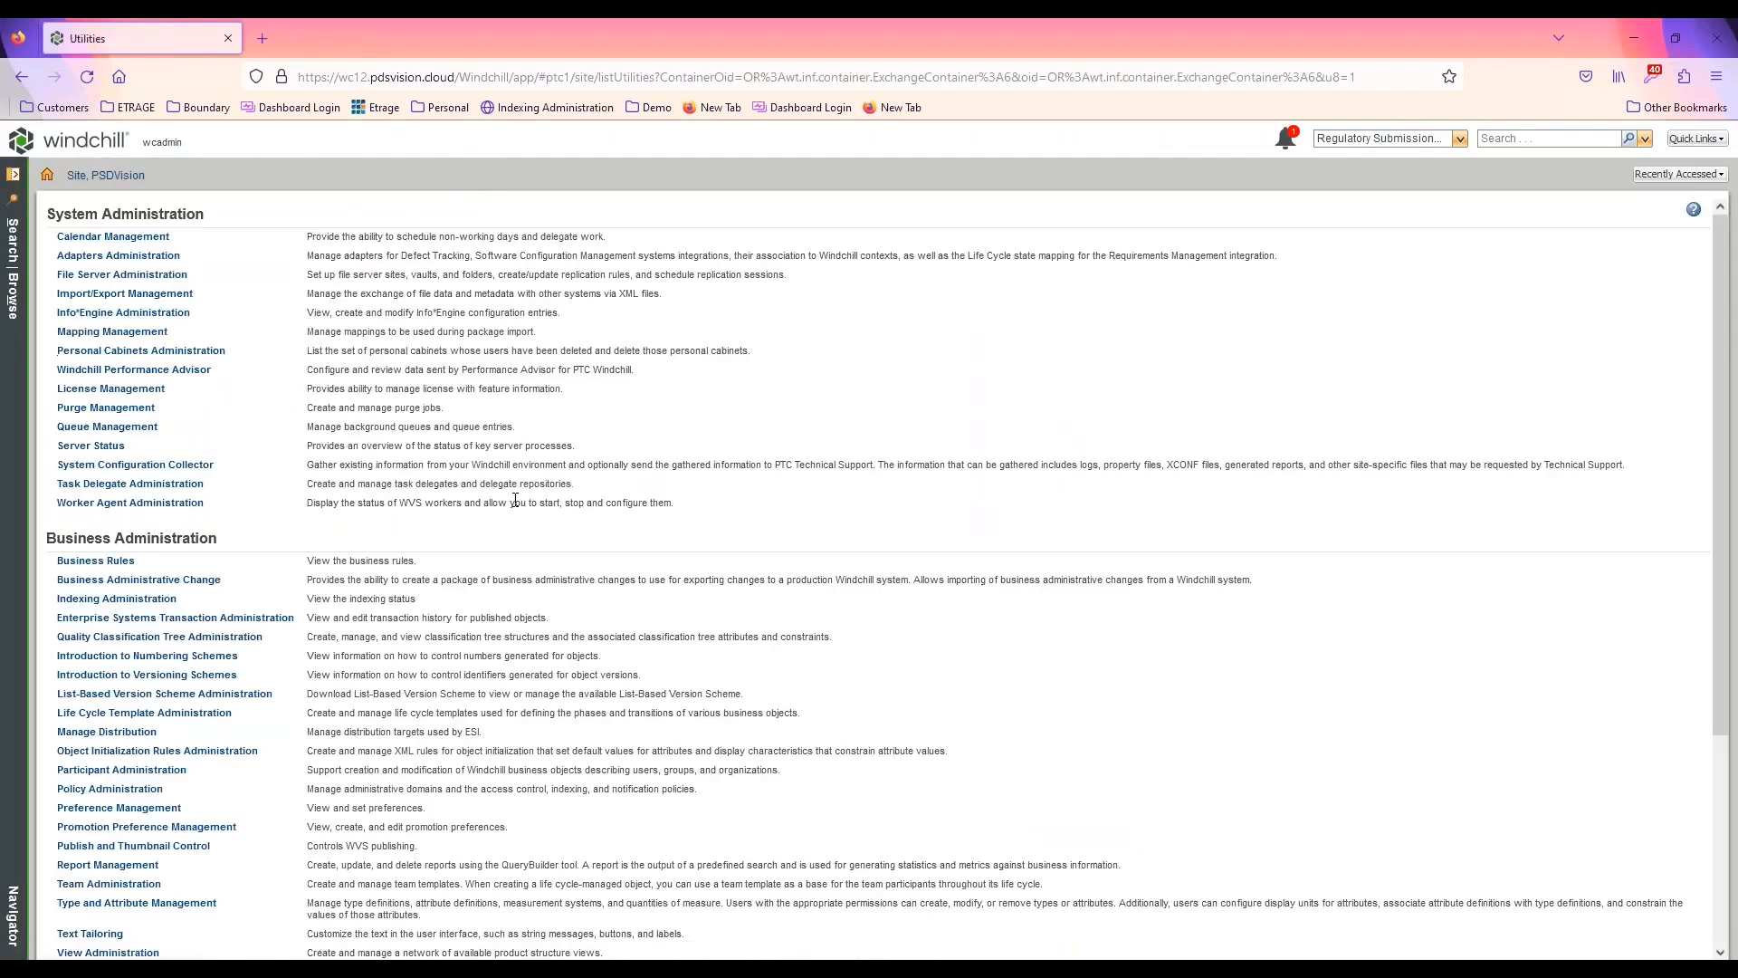
{"action": "scroll", "coordinate": [514, 500], "scroll_direction": "down", "scroll_amount": 3}
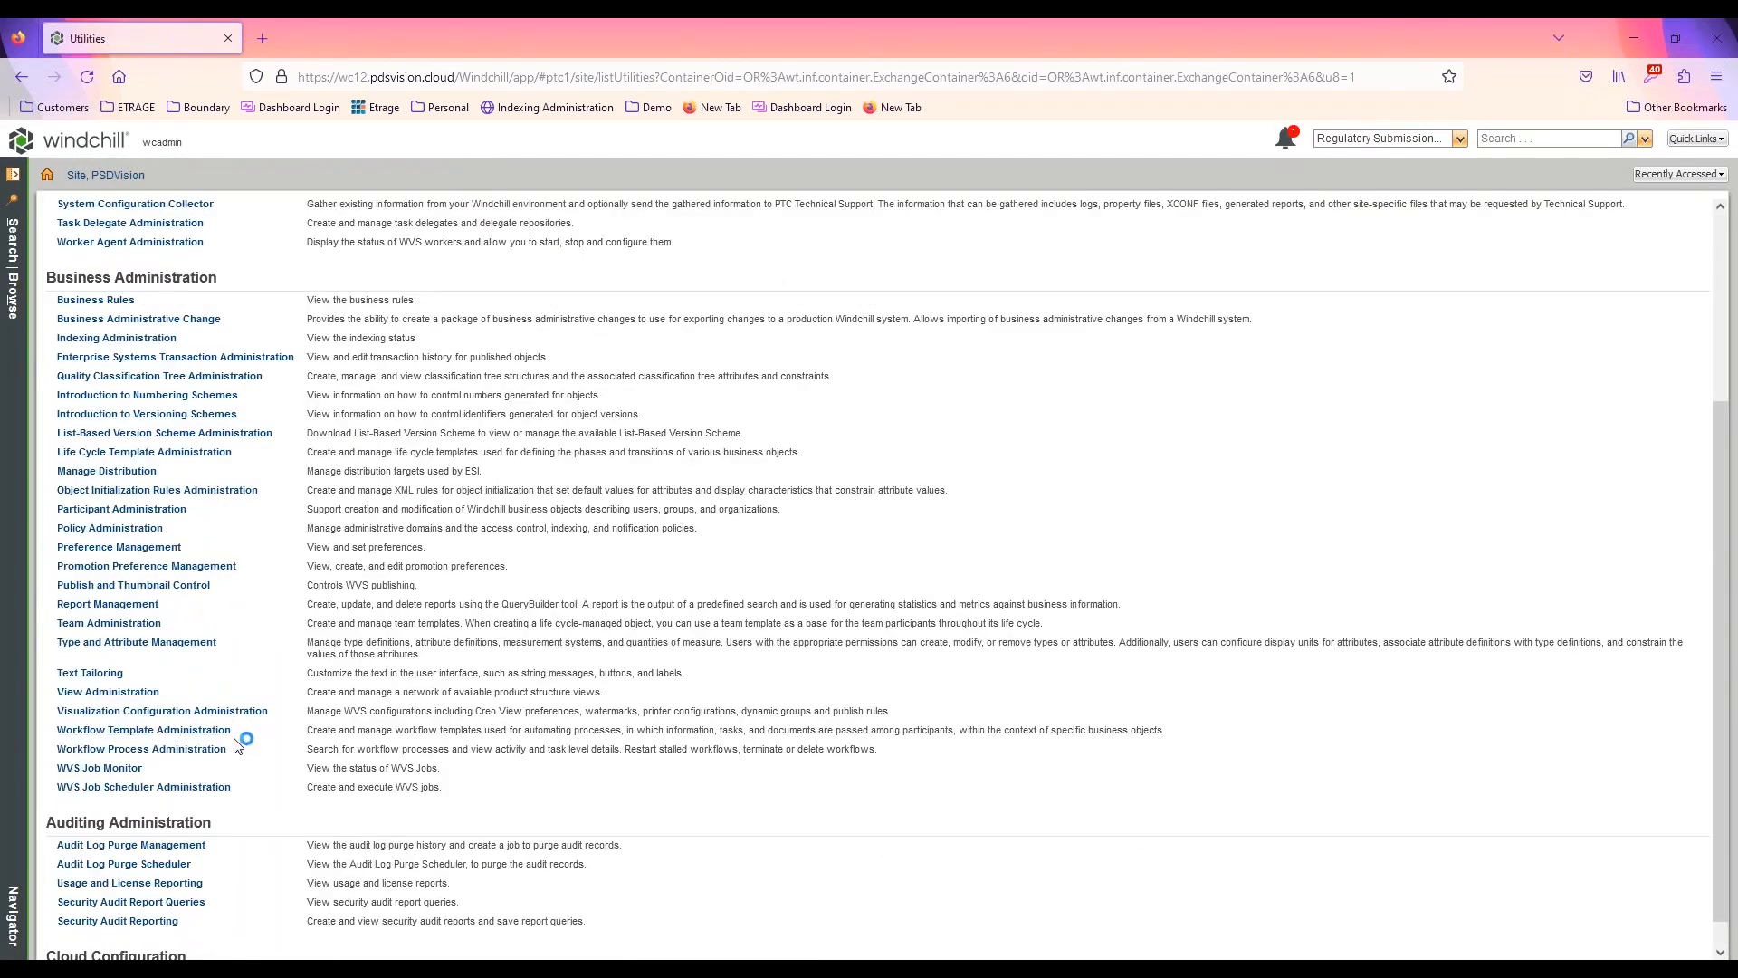
{"action": "left_click", "coordinate": [164, 728]}
{"action": "left_click", "coordinate": [160, 643]}
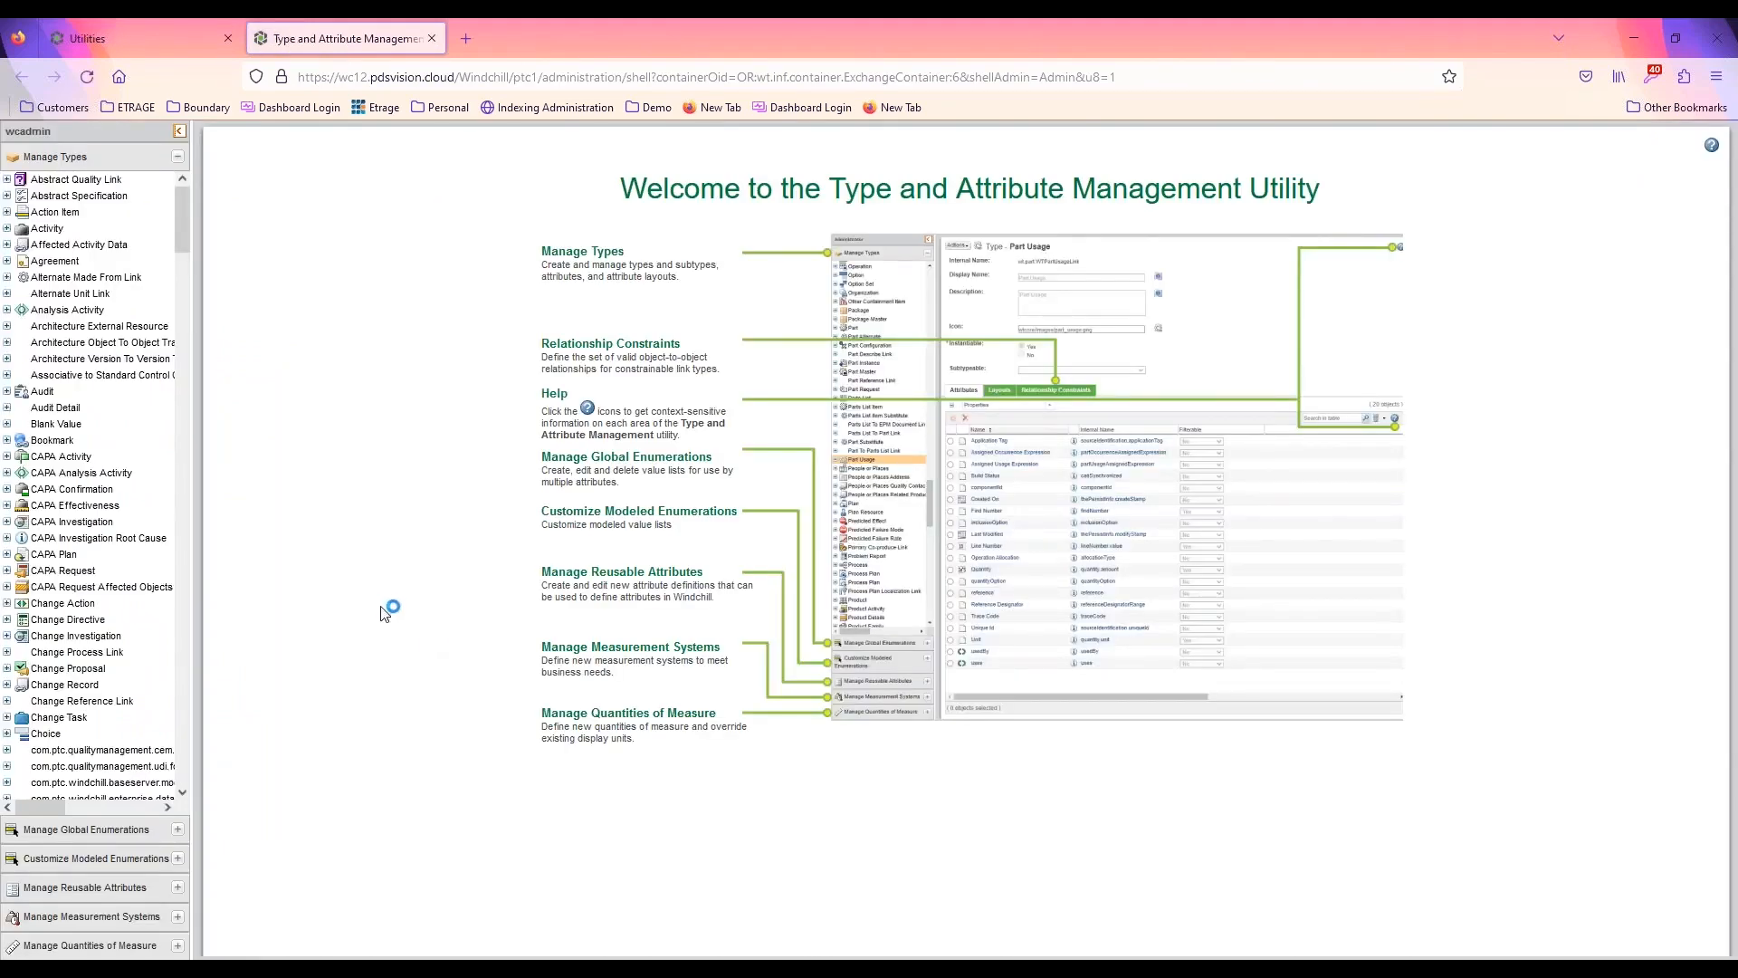
Open the definition of the Workflow Document subtype under the Document type
{"action": "left_click_drag", "start_coordinate": [181, 230], "coordinate": [197, 346]}
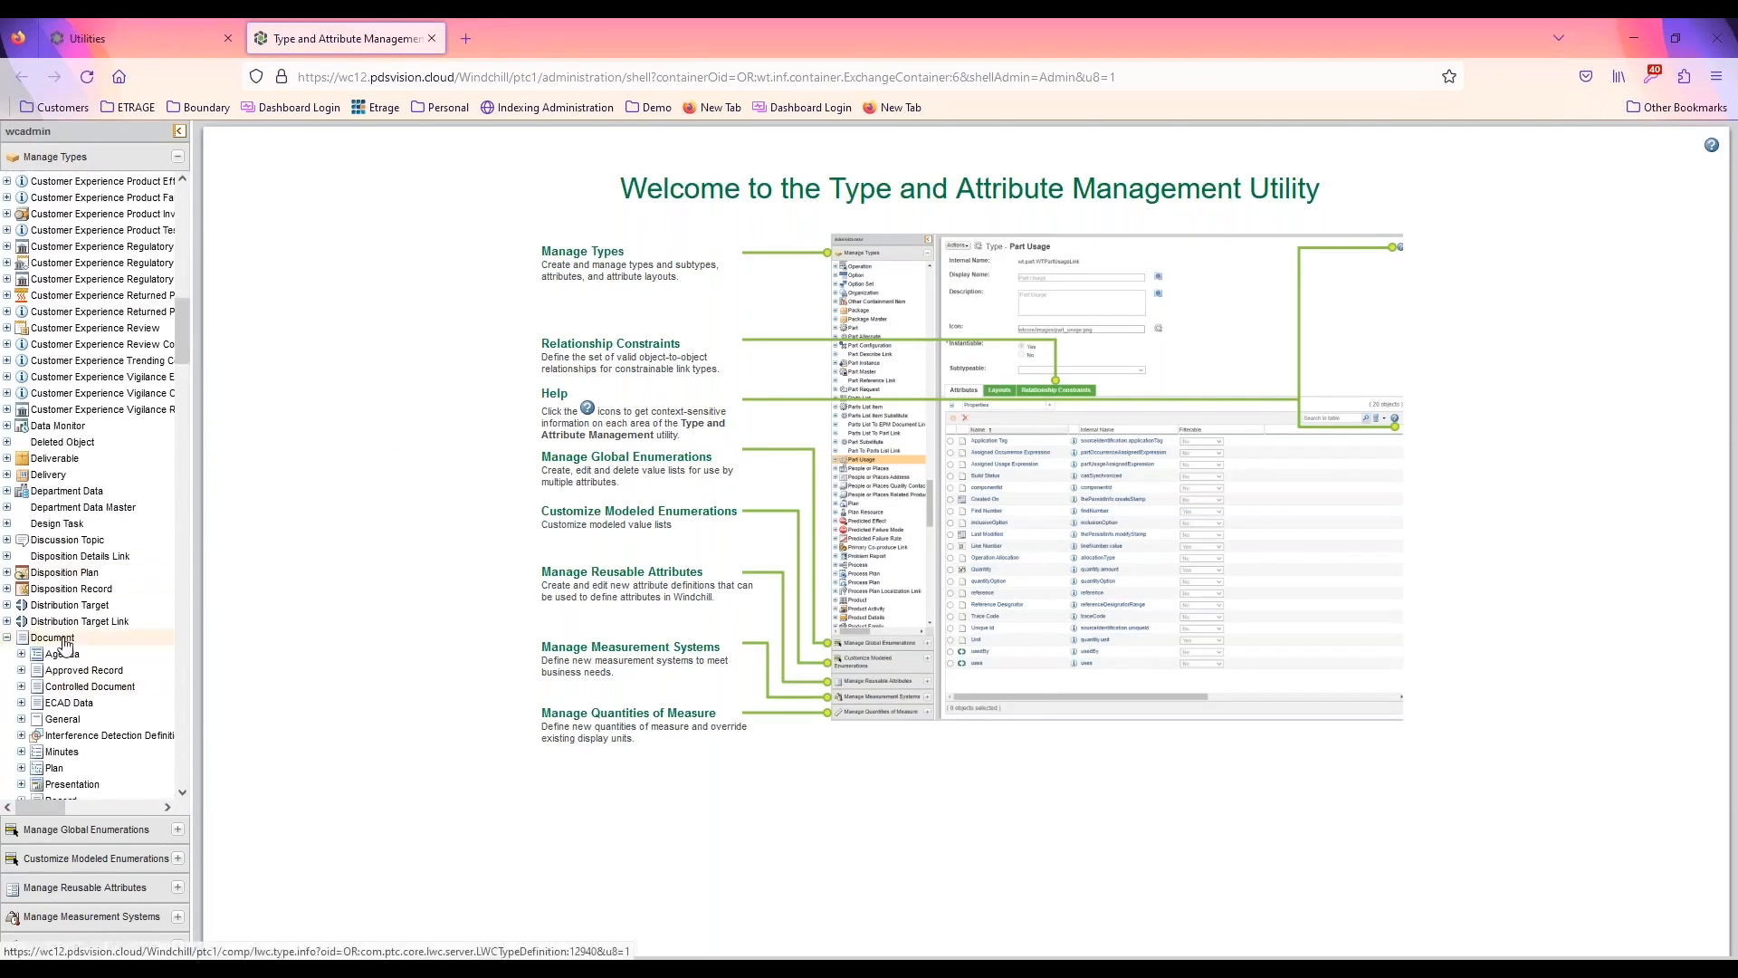
{"action": "left_click", "coordinate": [61, 639]}
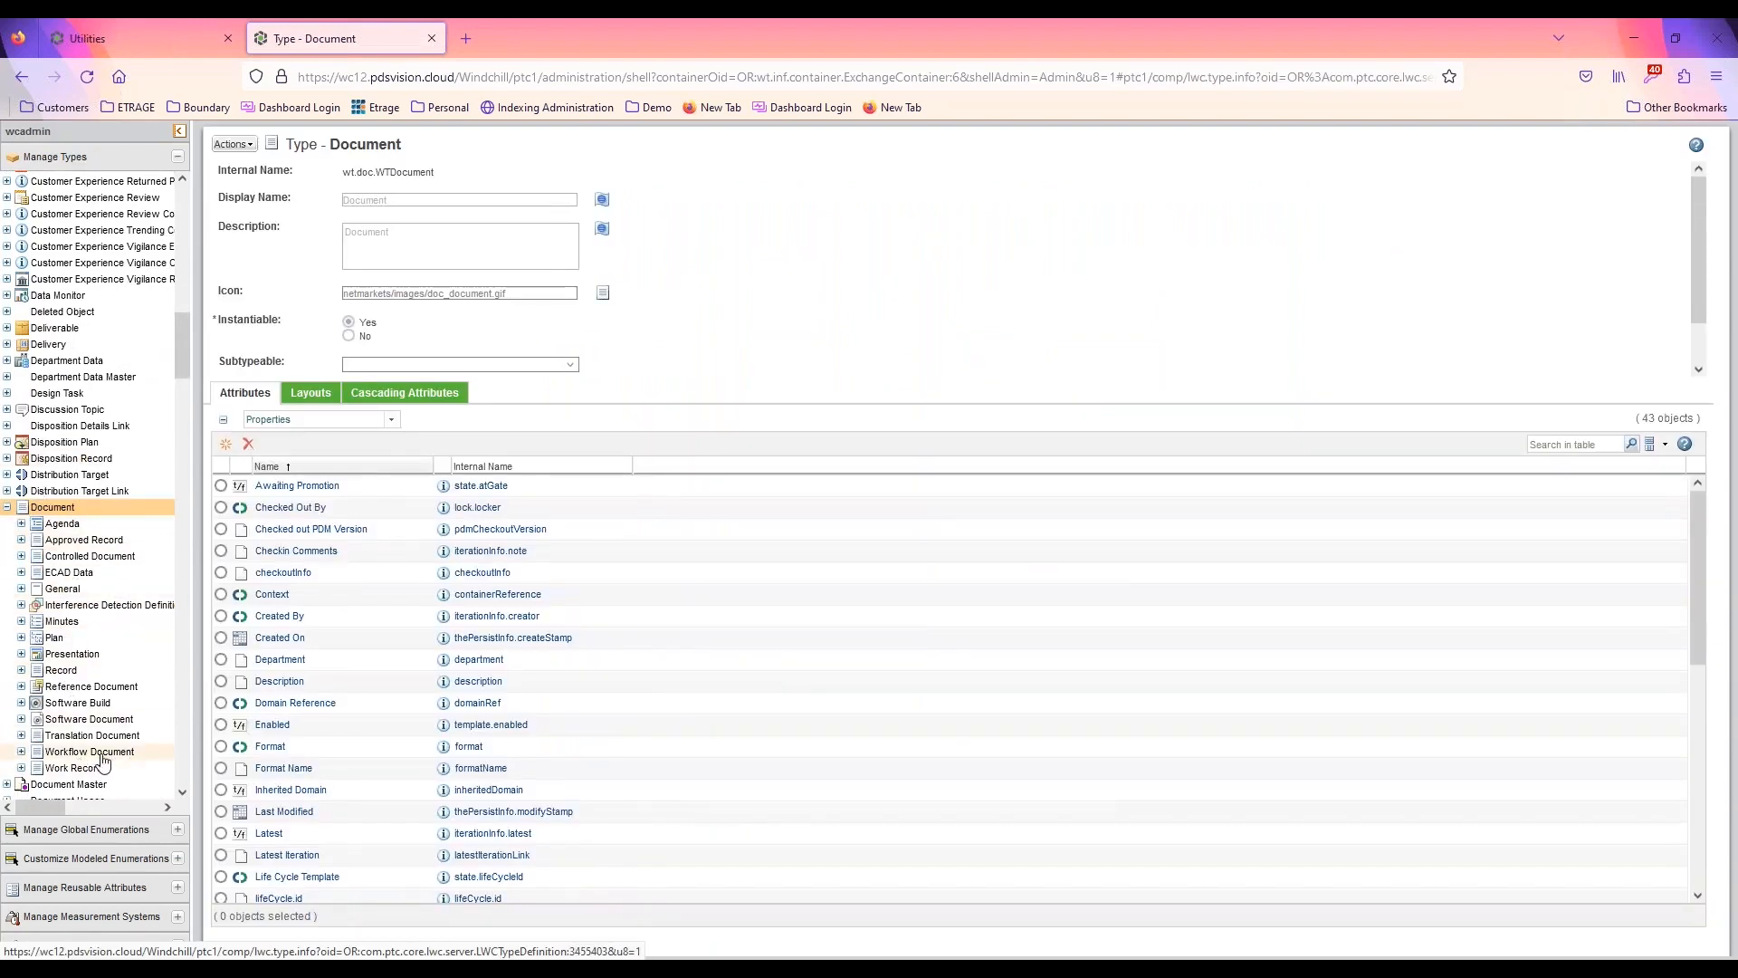
{"action": "left_click", "coordinate": [127, 753]}
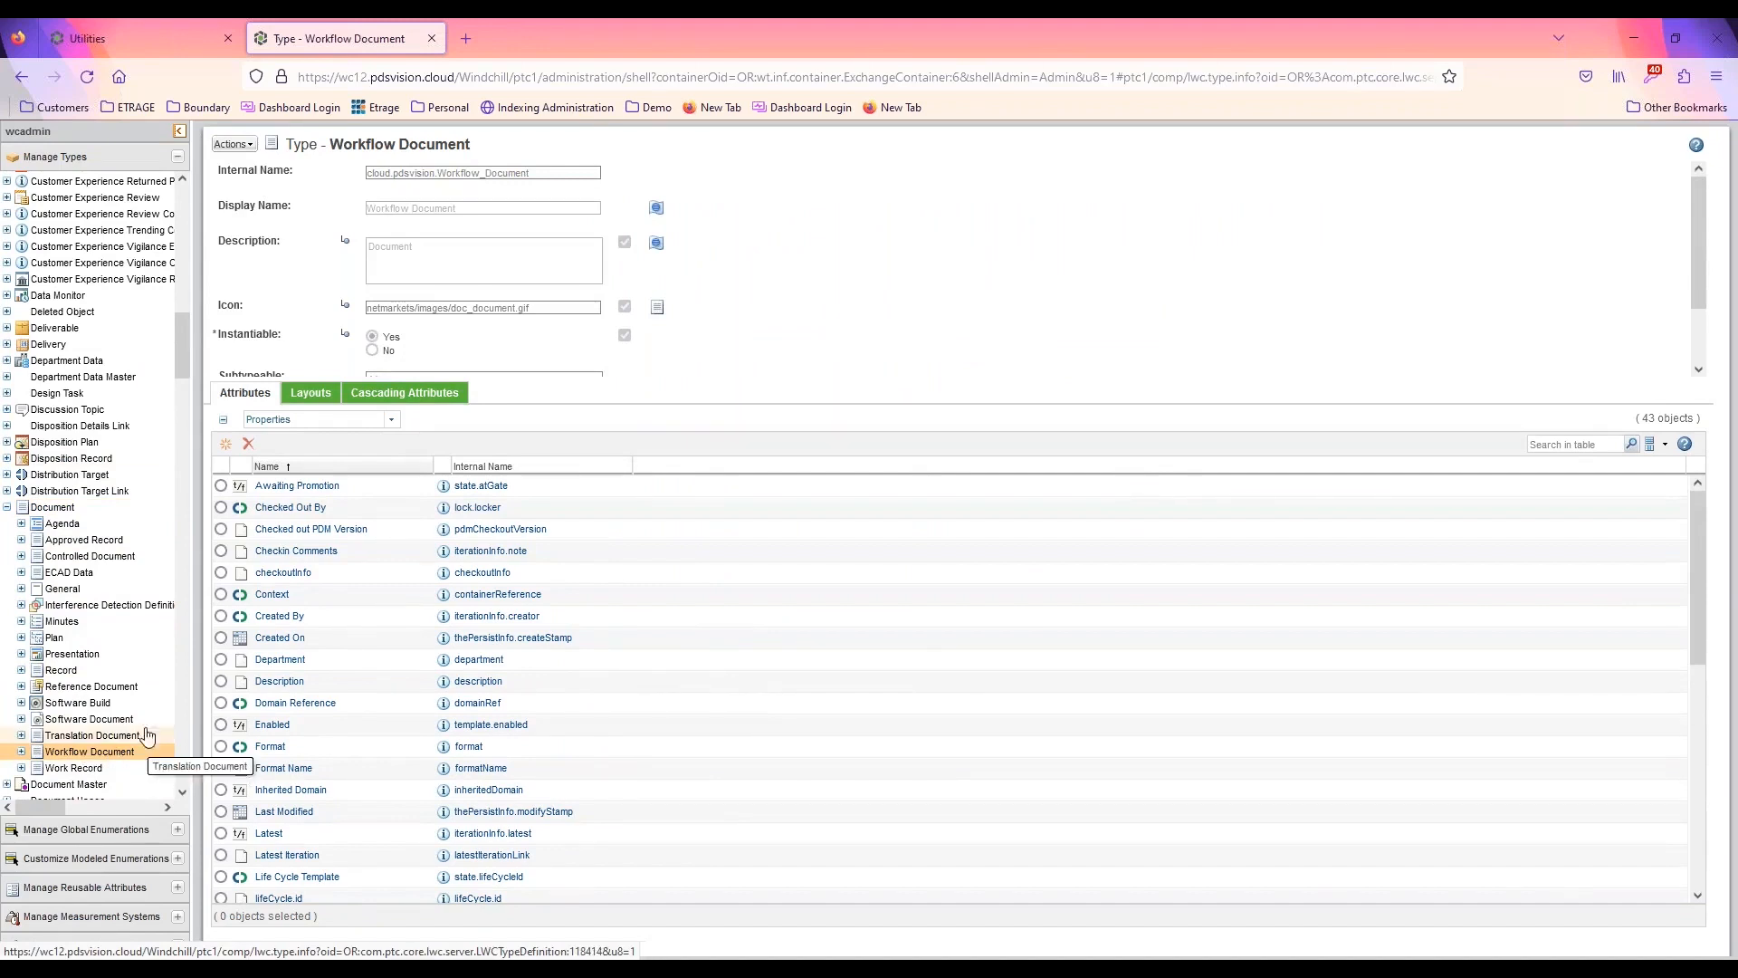
View the states of the Workflow_LF life cycle template in Life Cycle Template Administration, and close the view
{"action": "left_click", "coordinate": [127, 36]}
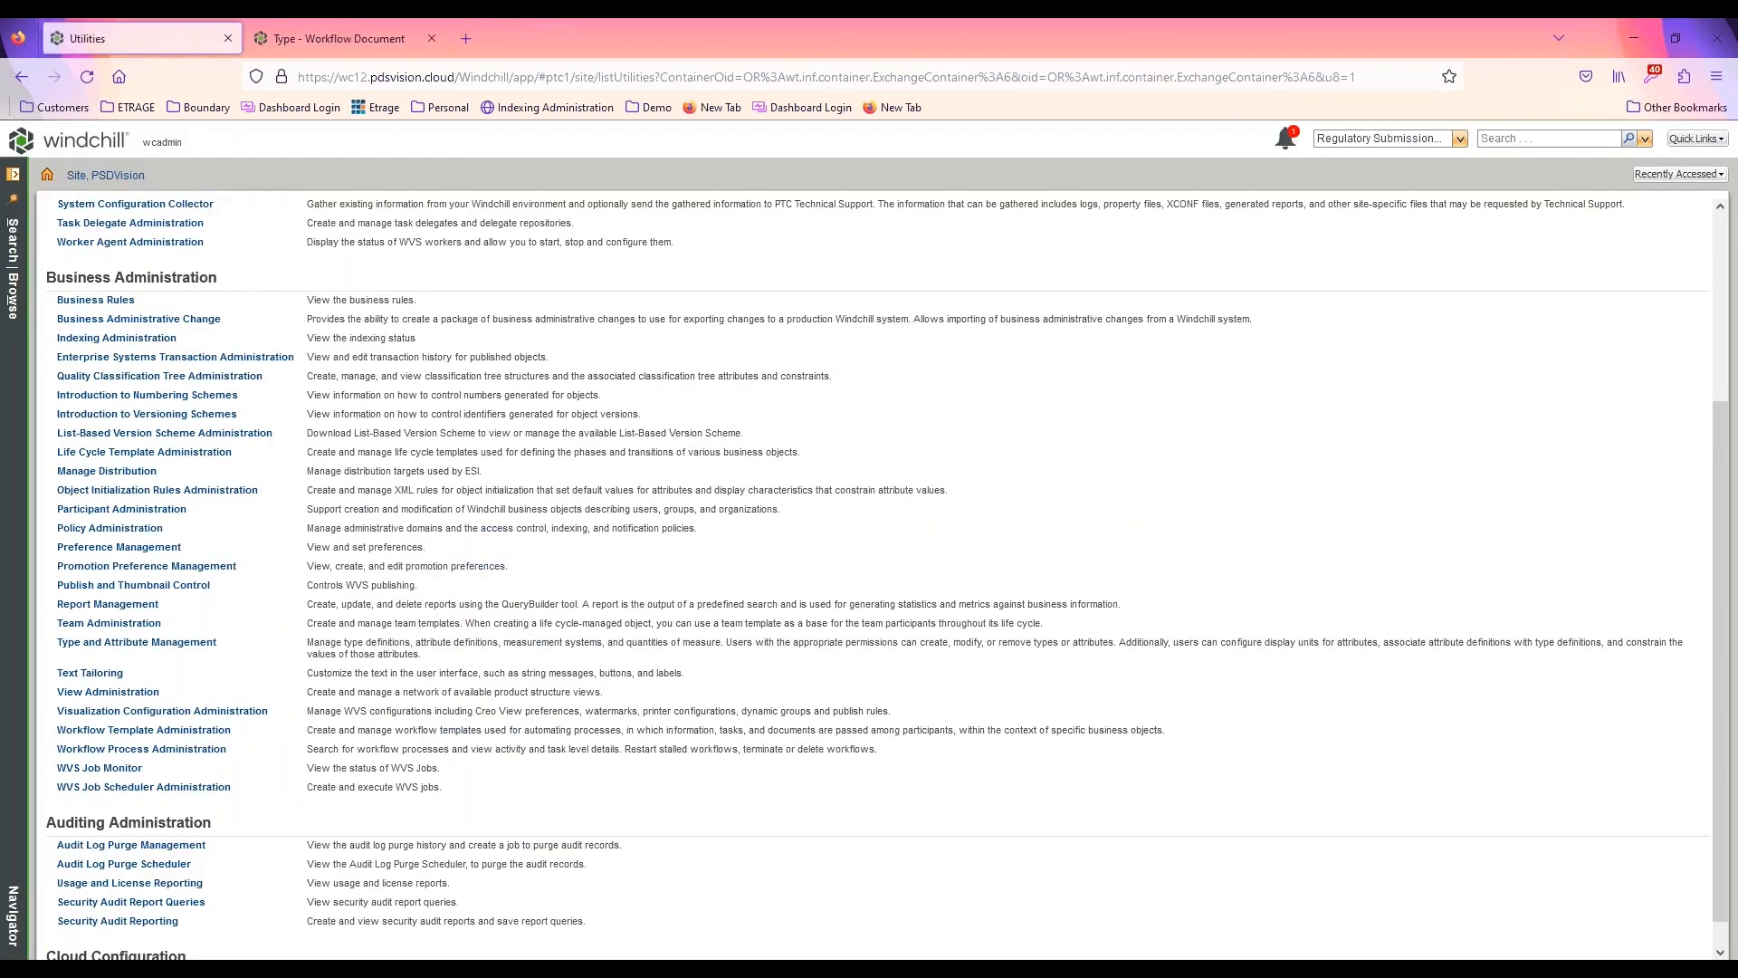
{"action": "left_click", "coordinate": [174, 453]}
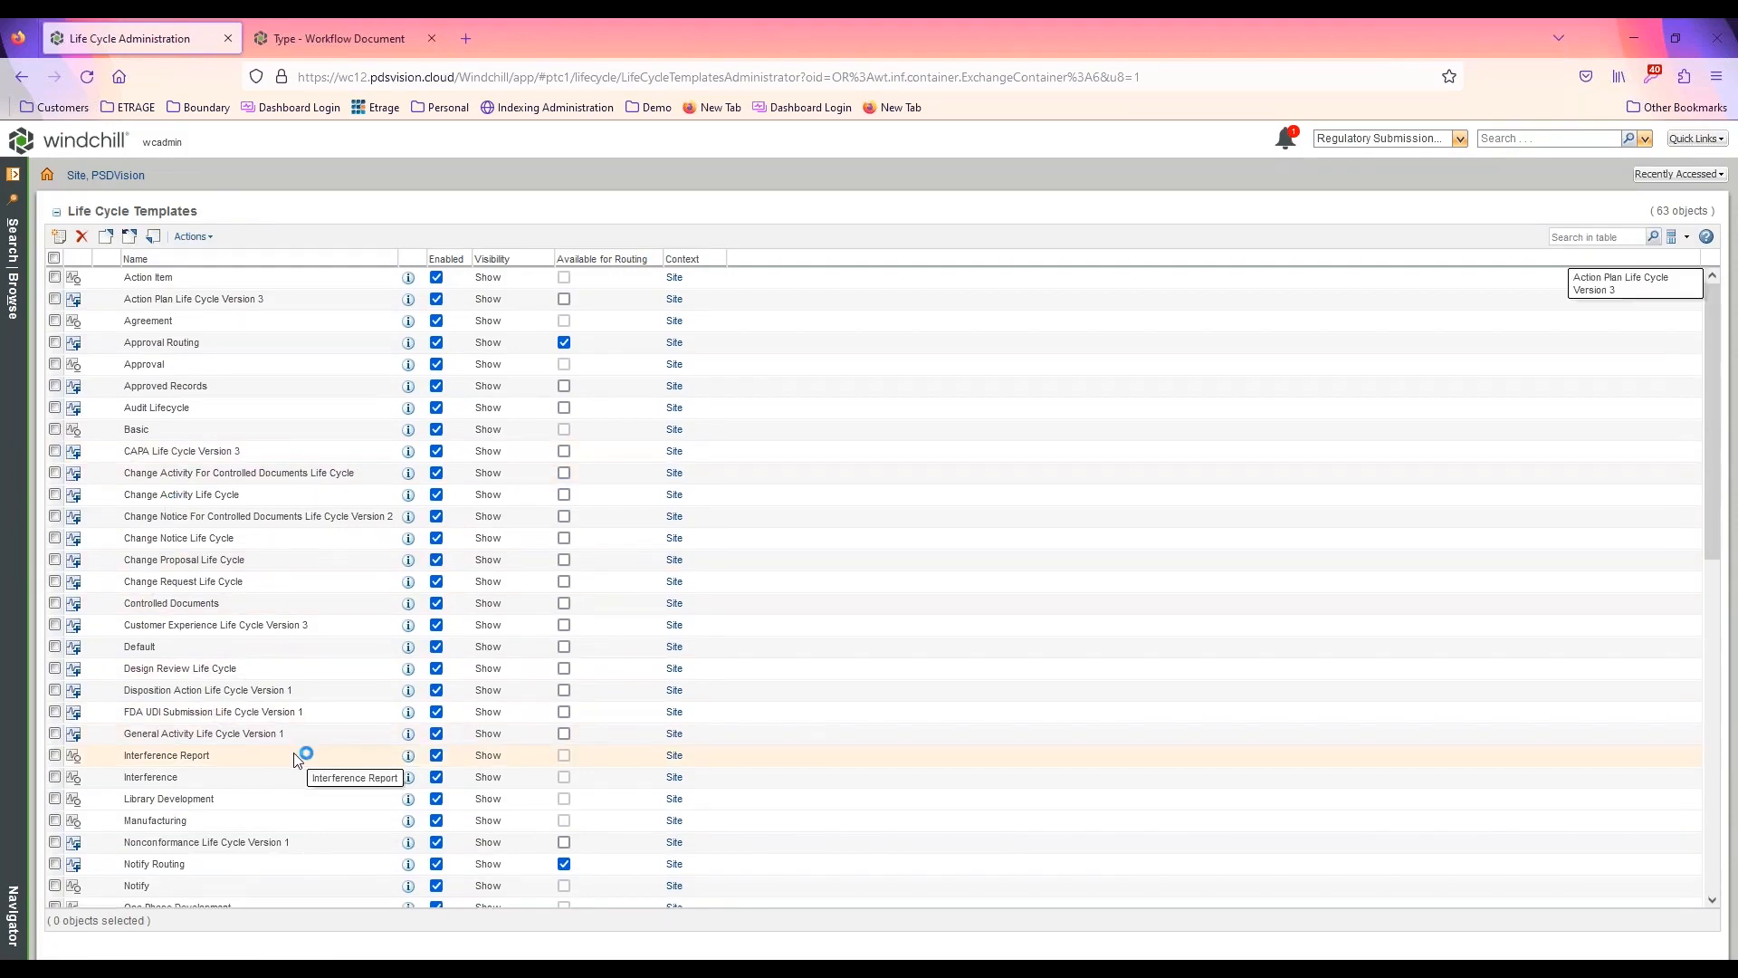
{"action": "scroll", "coordinate": [297, 758], "scroll_direction": "down", "scroll_amount": 10}
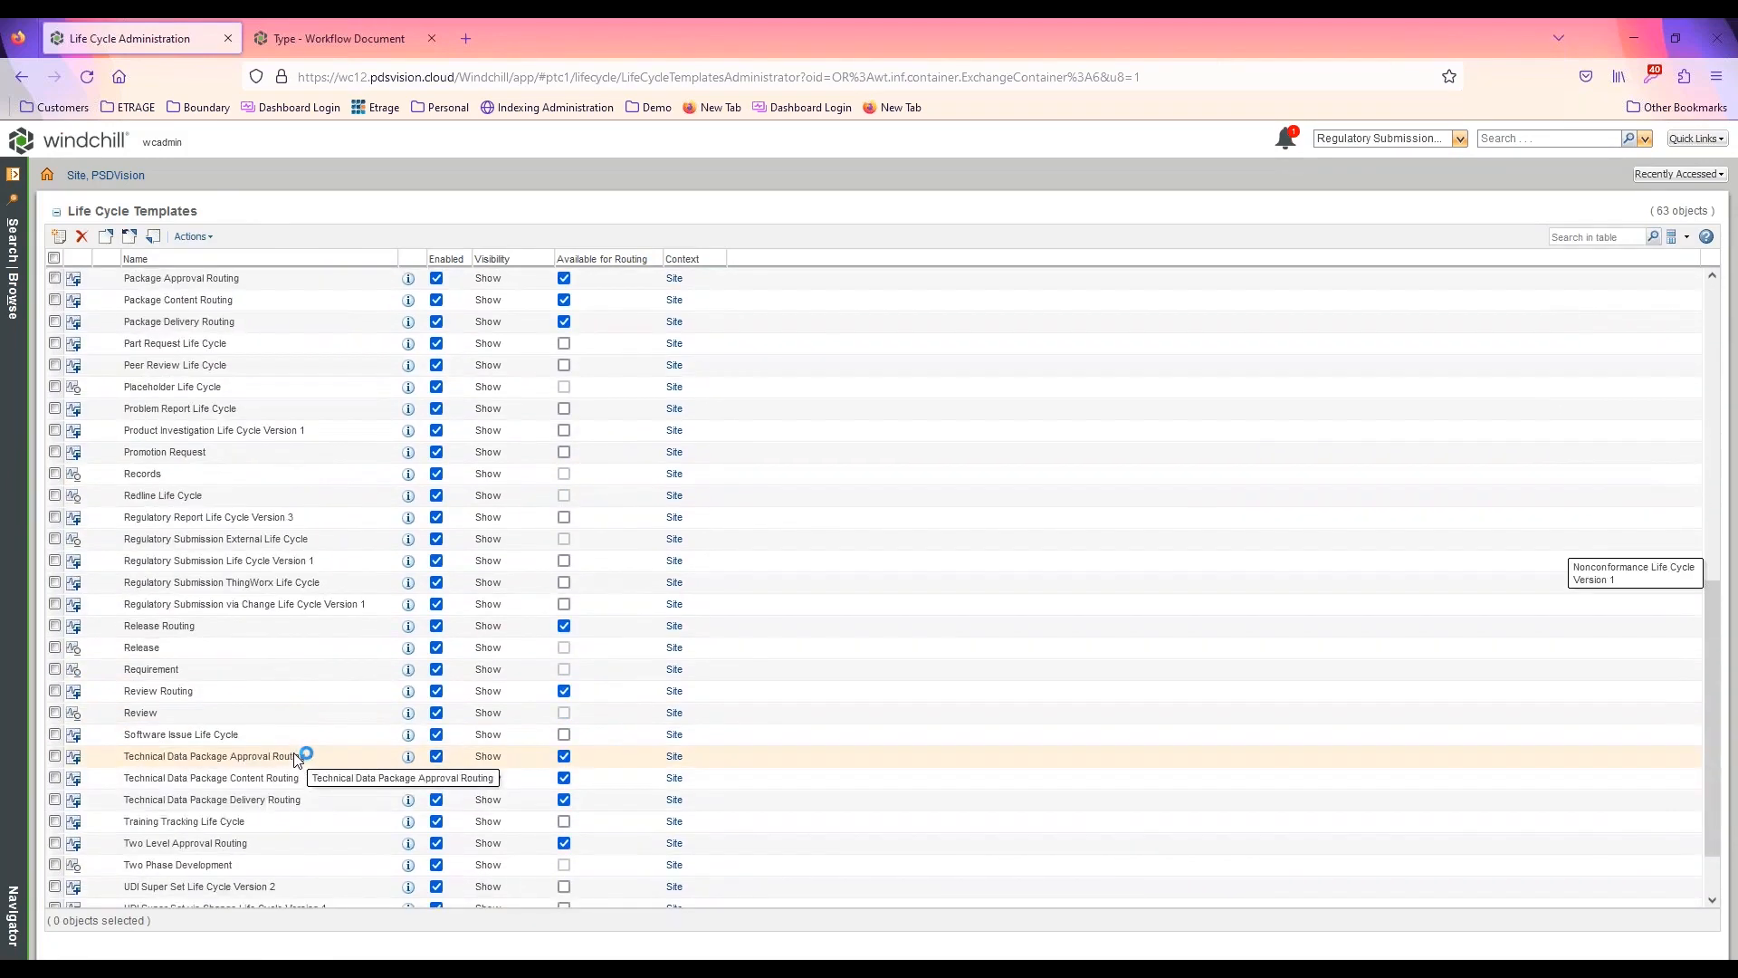
{"action": "scroll", "coordinate": [297, 759], "scroll_direction": "down", "scroll_amount": 2}
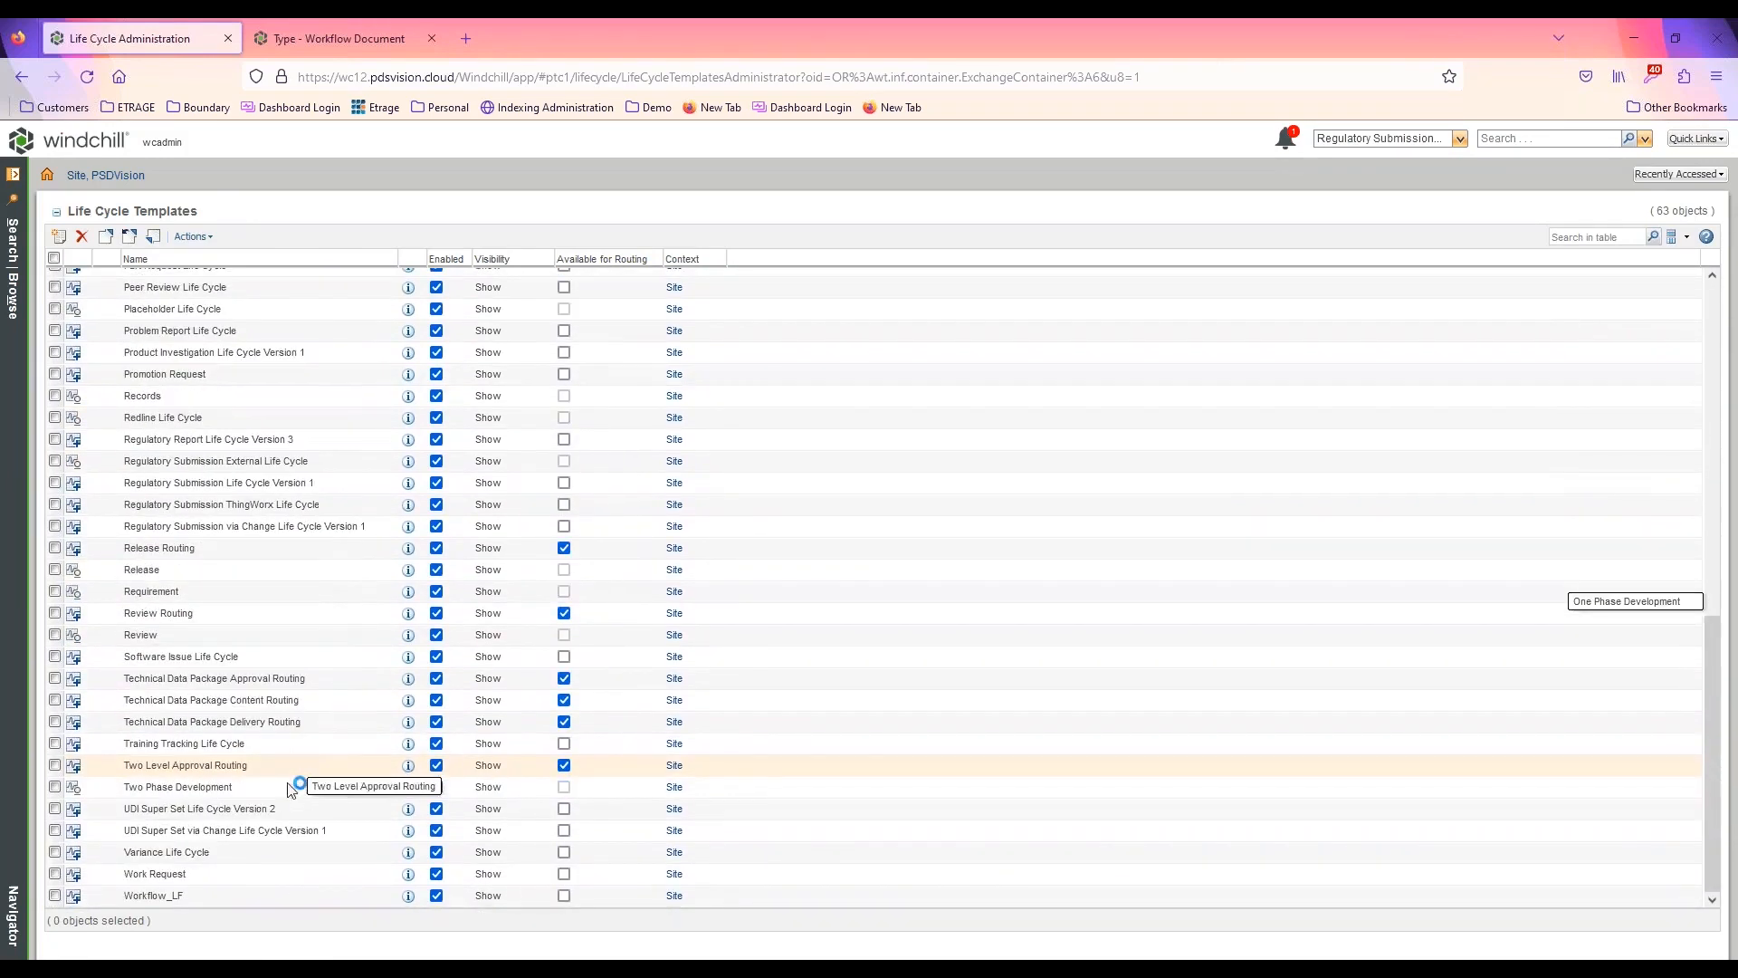
{"action": "right_click", "coordinate": [179, 899]}
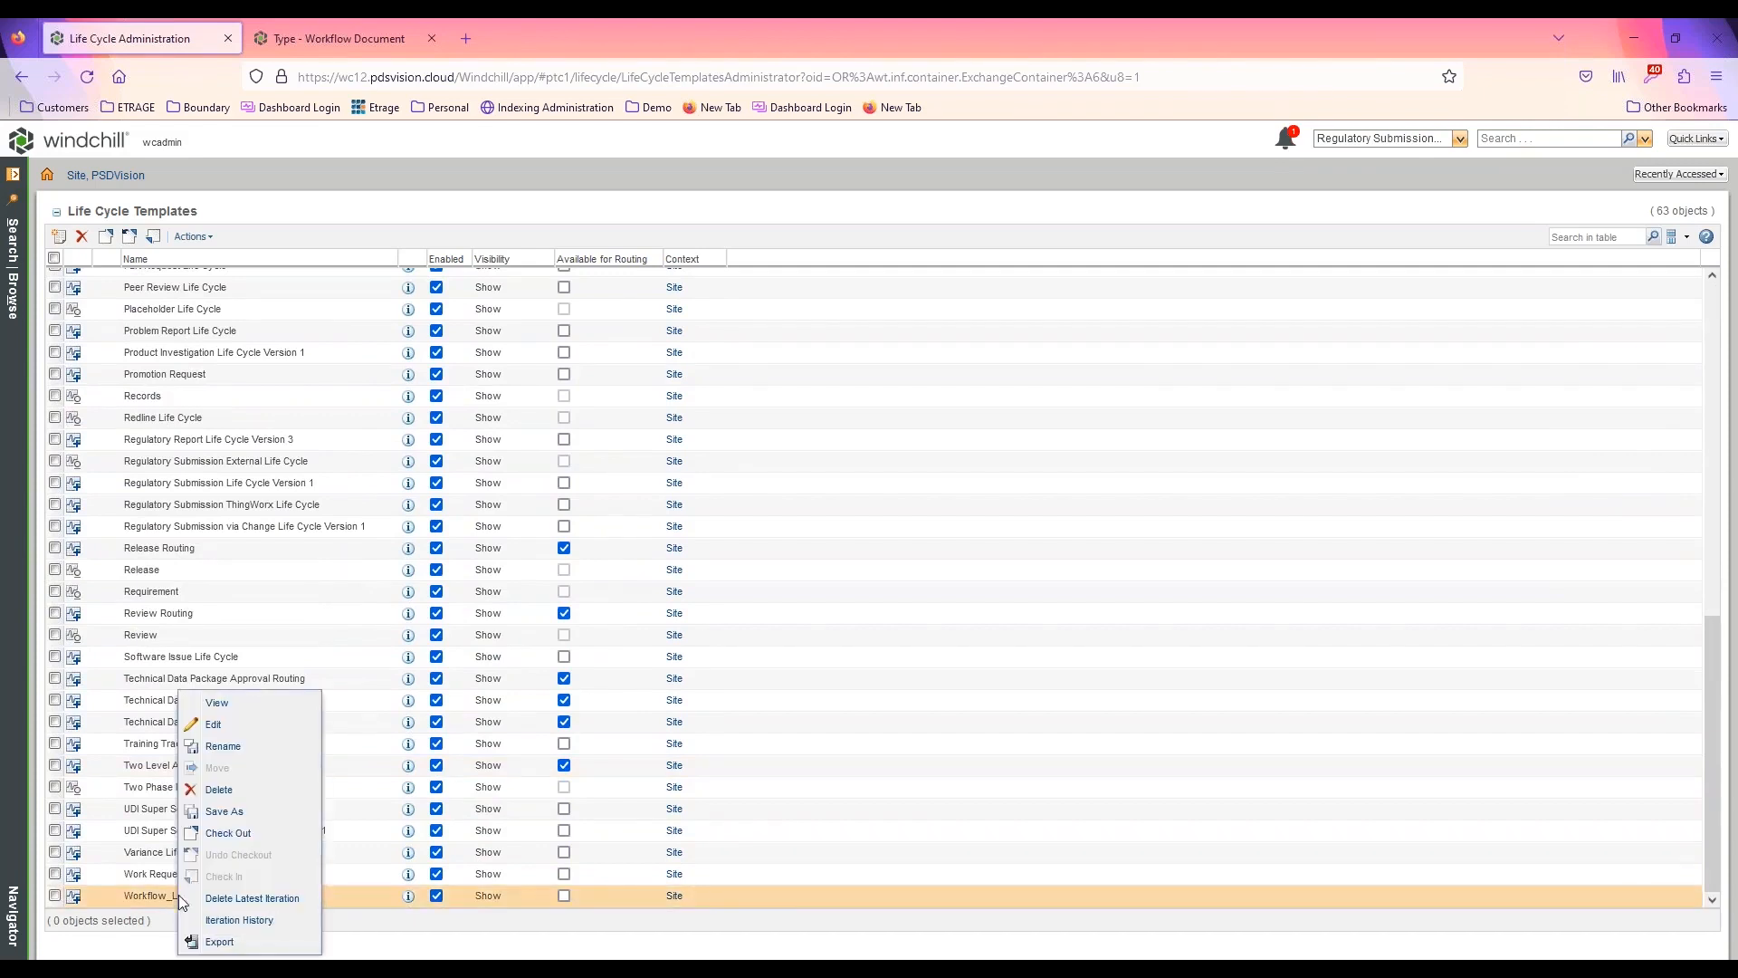
{"action": "left_click", "coordinate": [240, 707]}
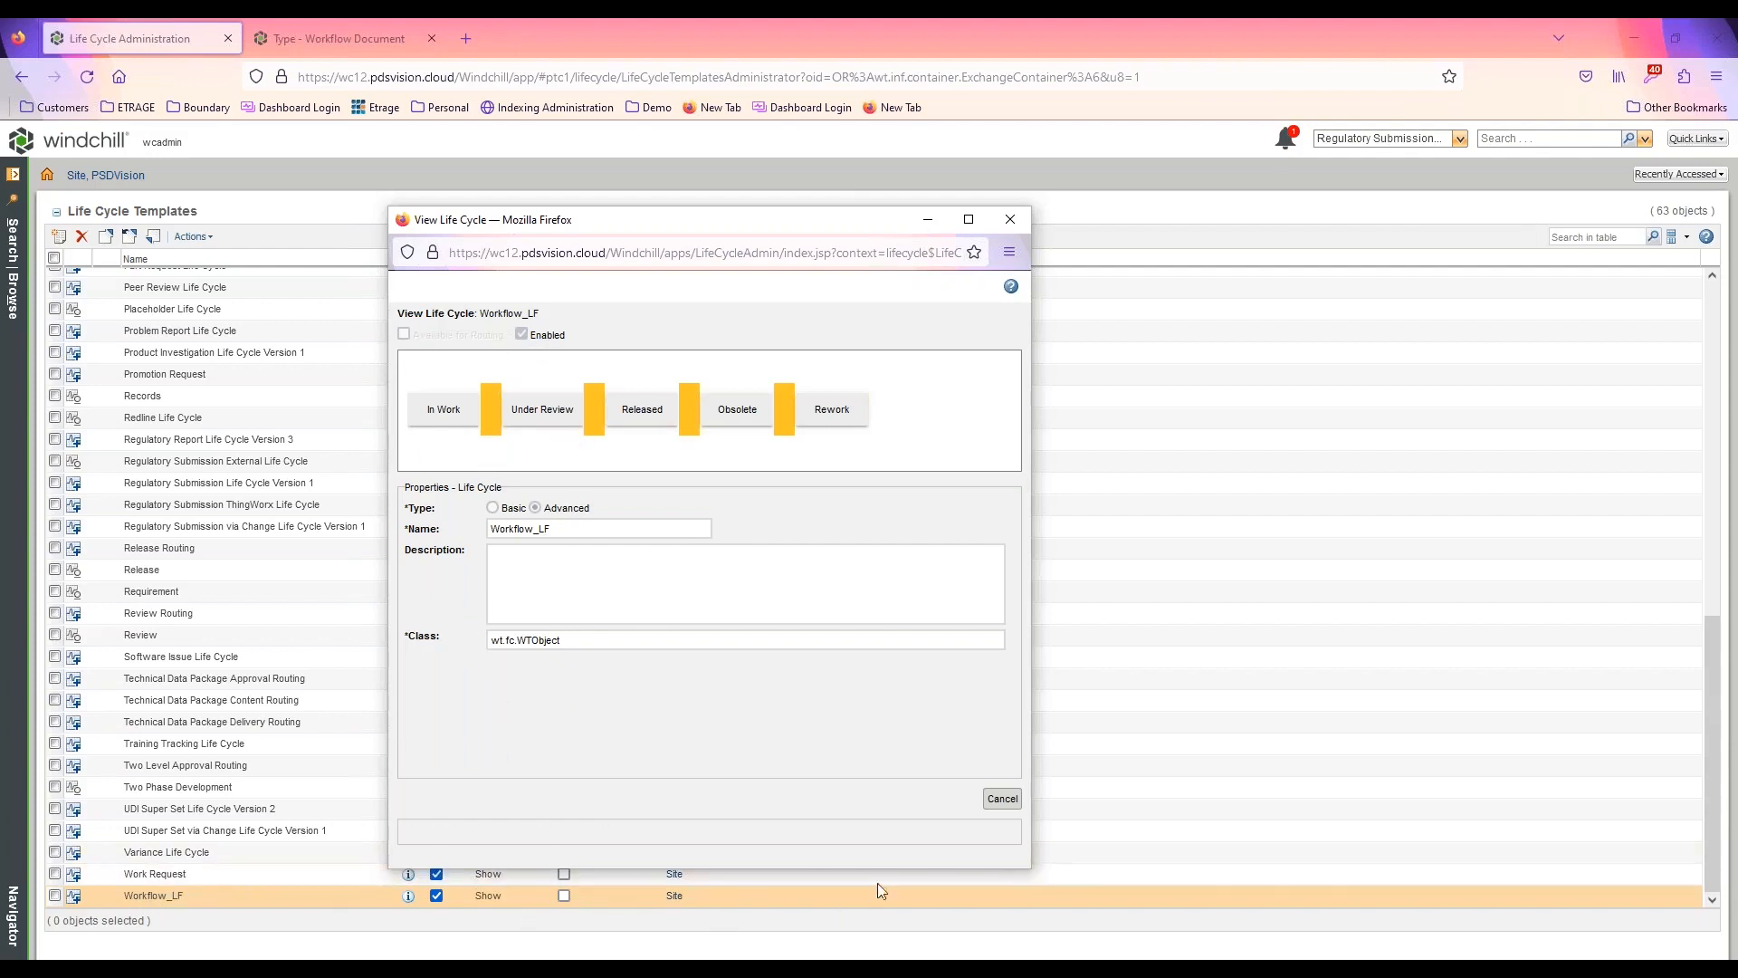
{"action": "left_click", "coordinate": [1012, 222]}
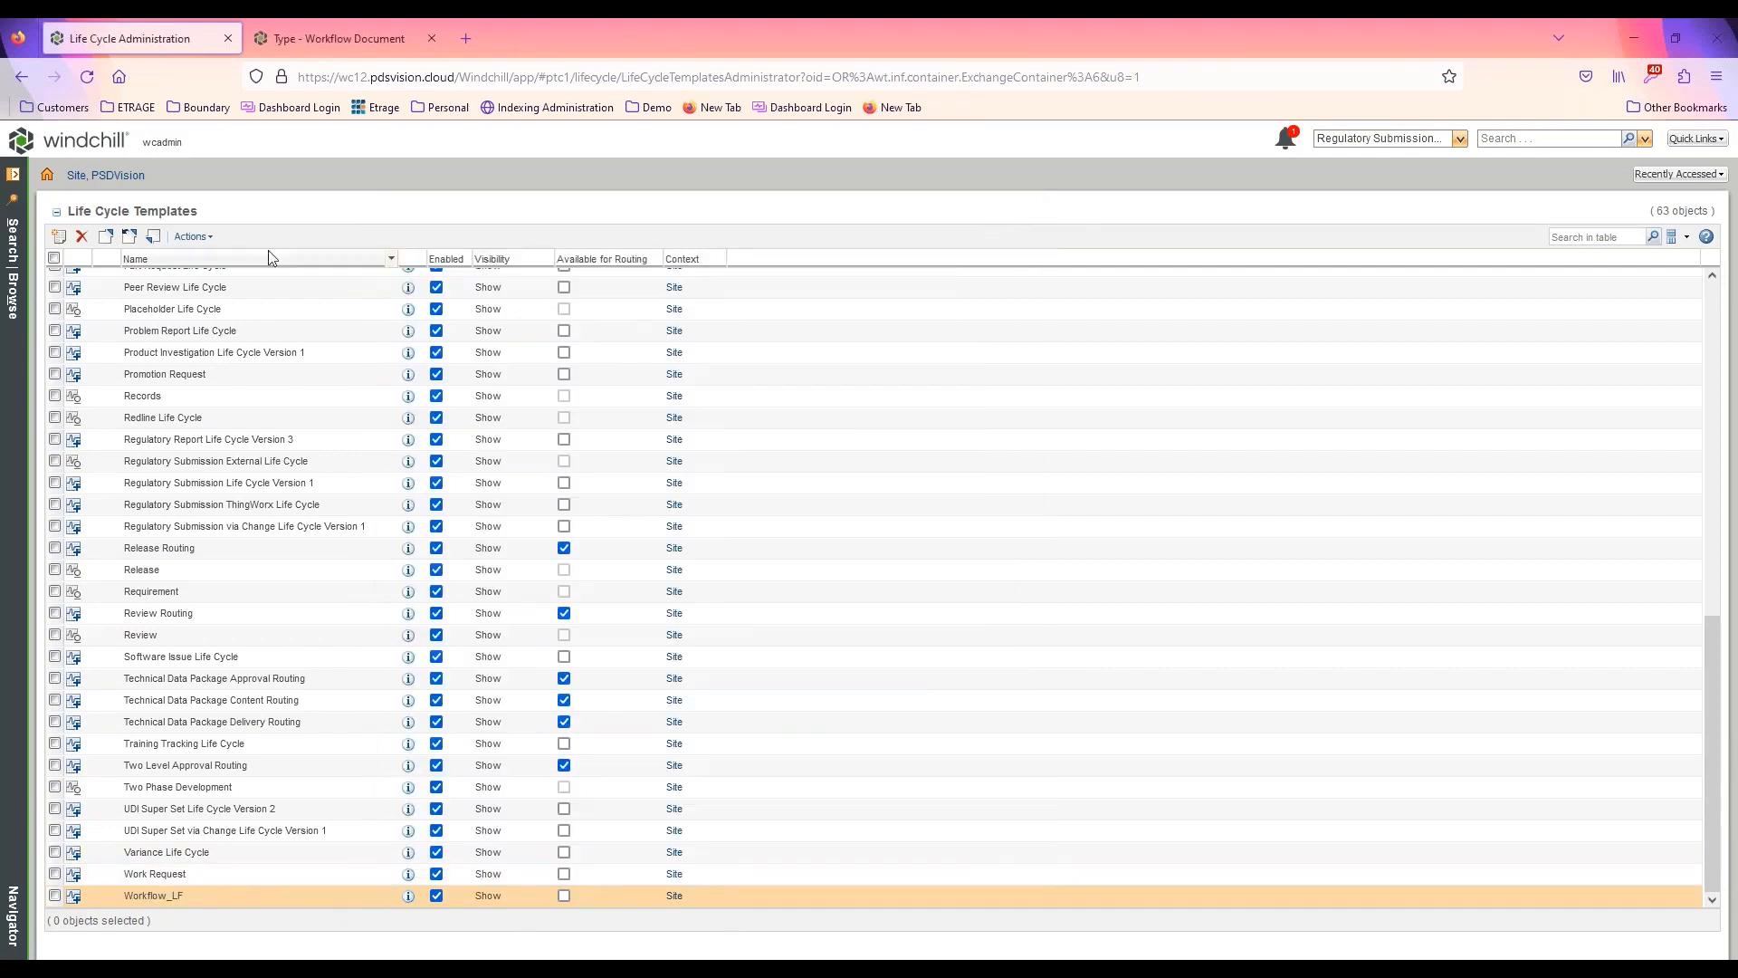
Close the type management page and start a new workflow template in the site's Workflow Template Administration
{"action": "left_click", "coordinate": [433, 38]}
{"action": "left_click", "coordinate": [101, 178]}
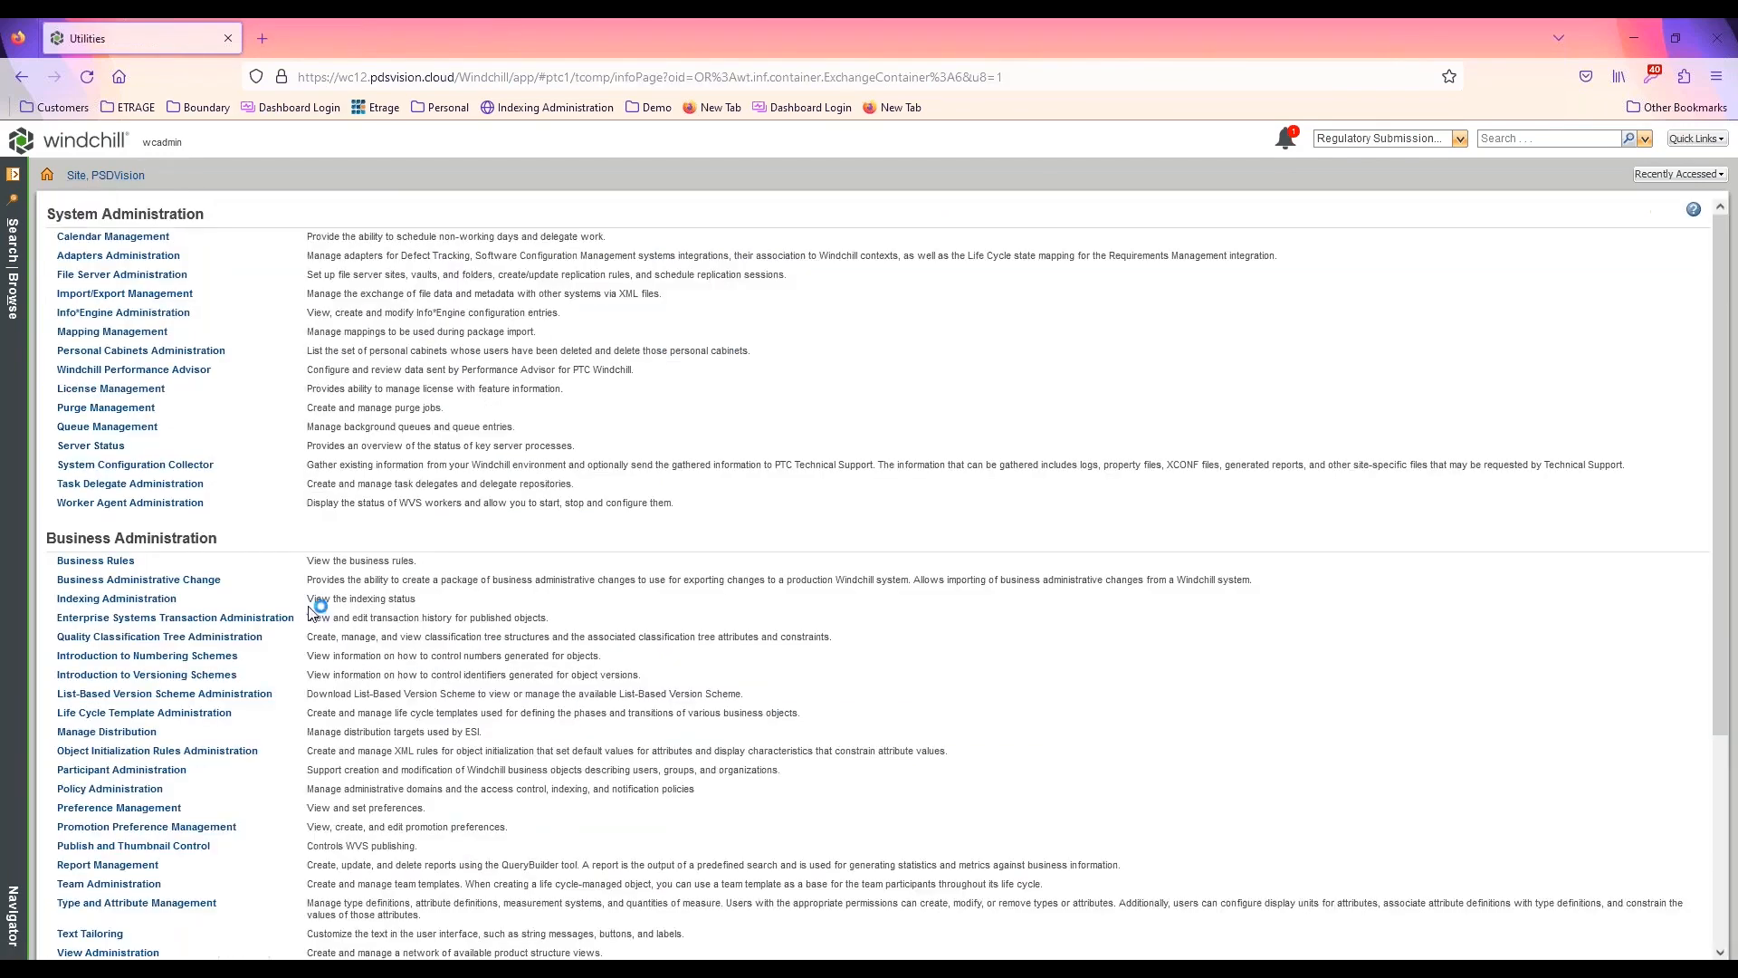
{"action": "scroll", "coordinate": [342, 765], "scroll_direction": "down", "scroll_amount": 3}
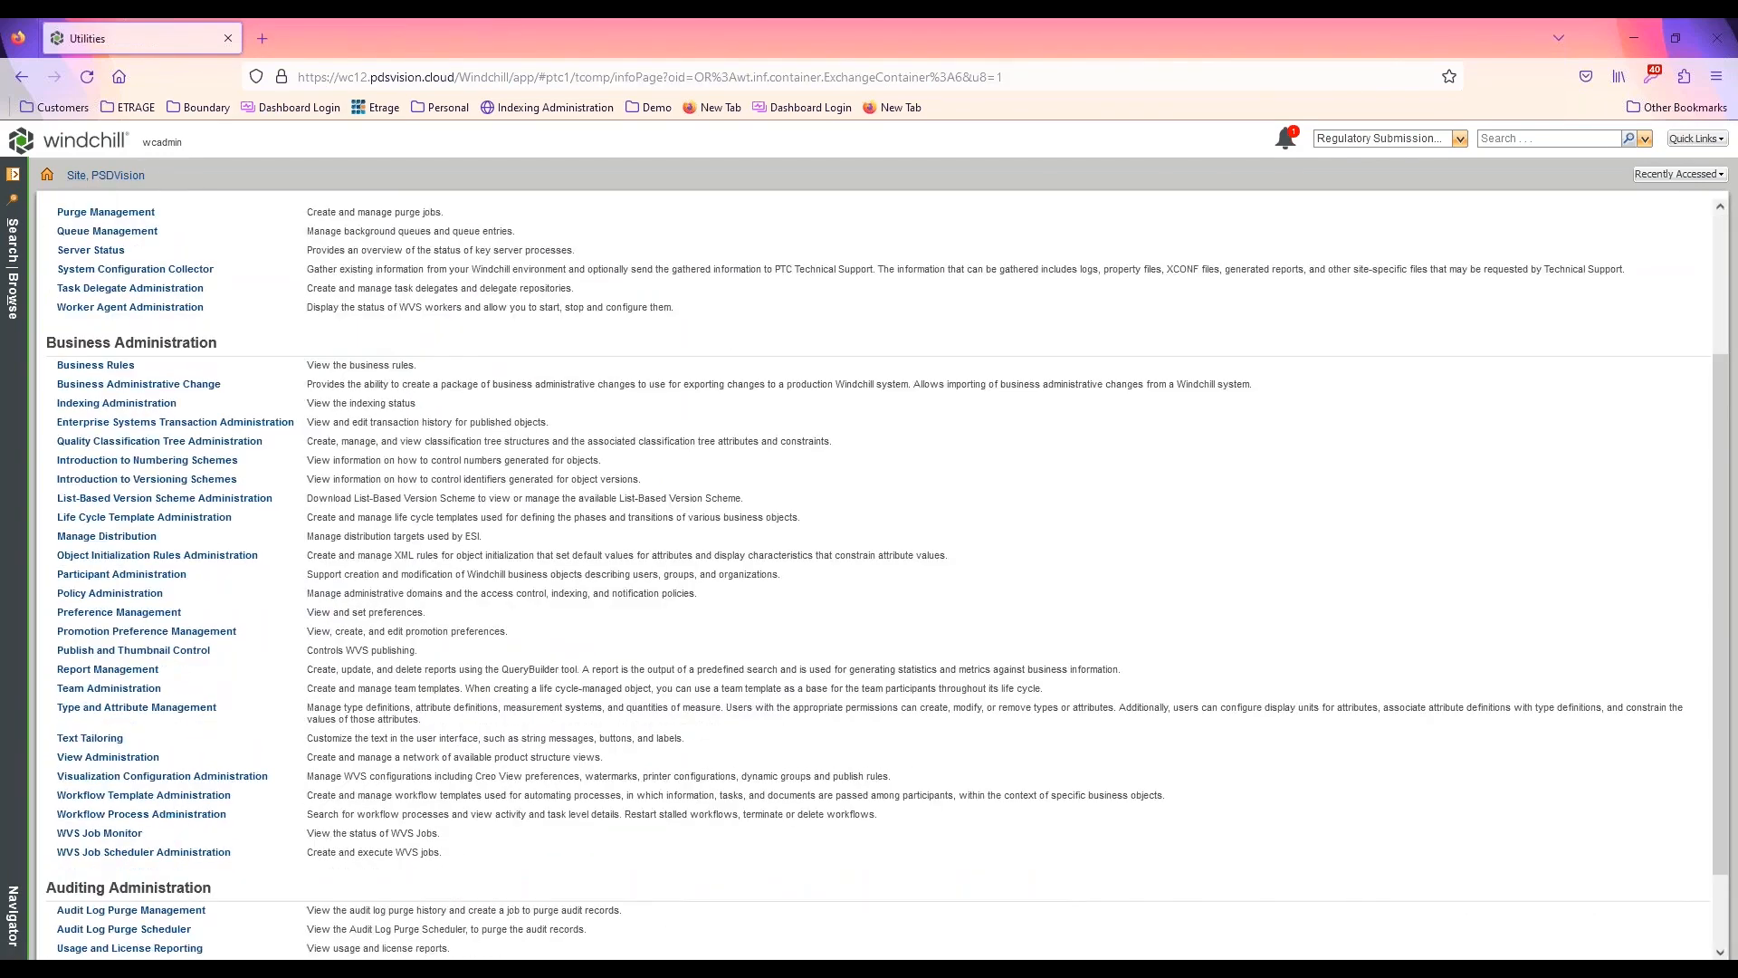
{"action": "left_click", "coordinate": [171, 801]}
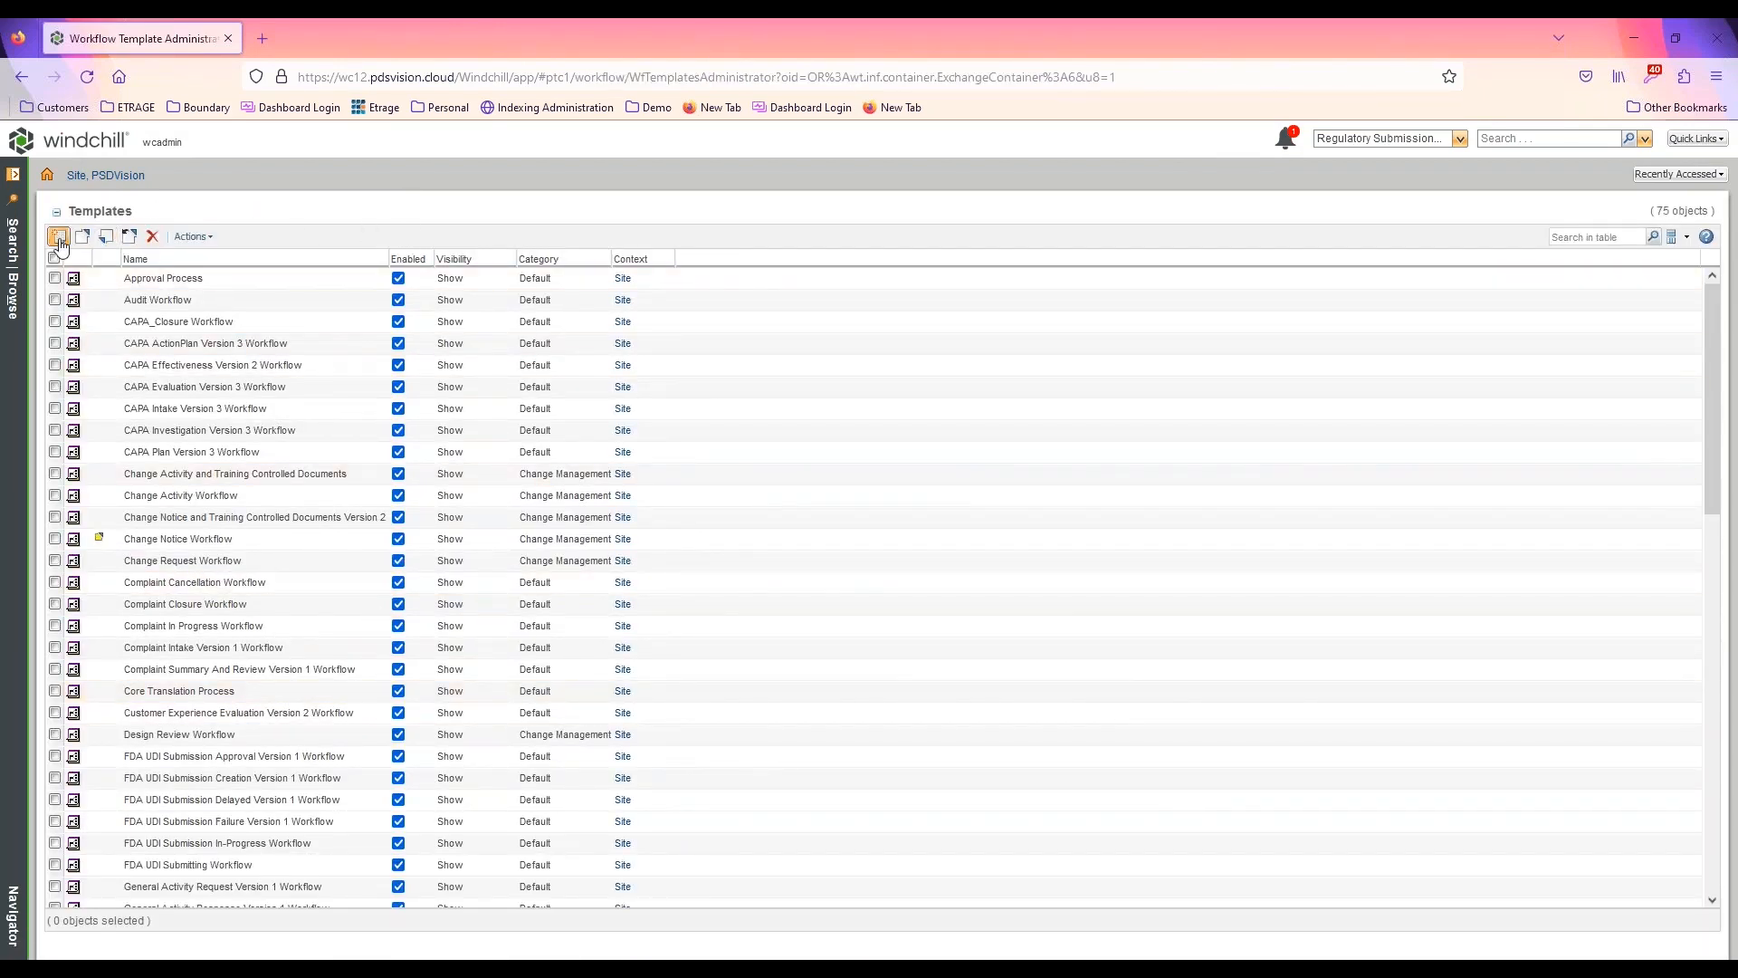
{"action": "left_click", "coordinate": [59, 236]}
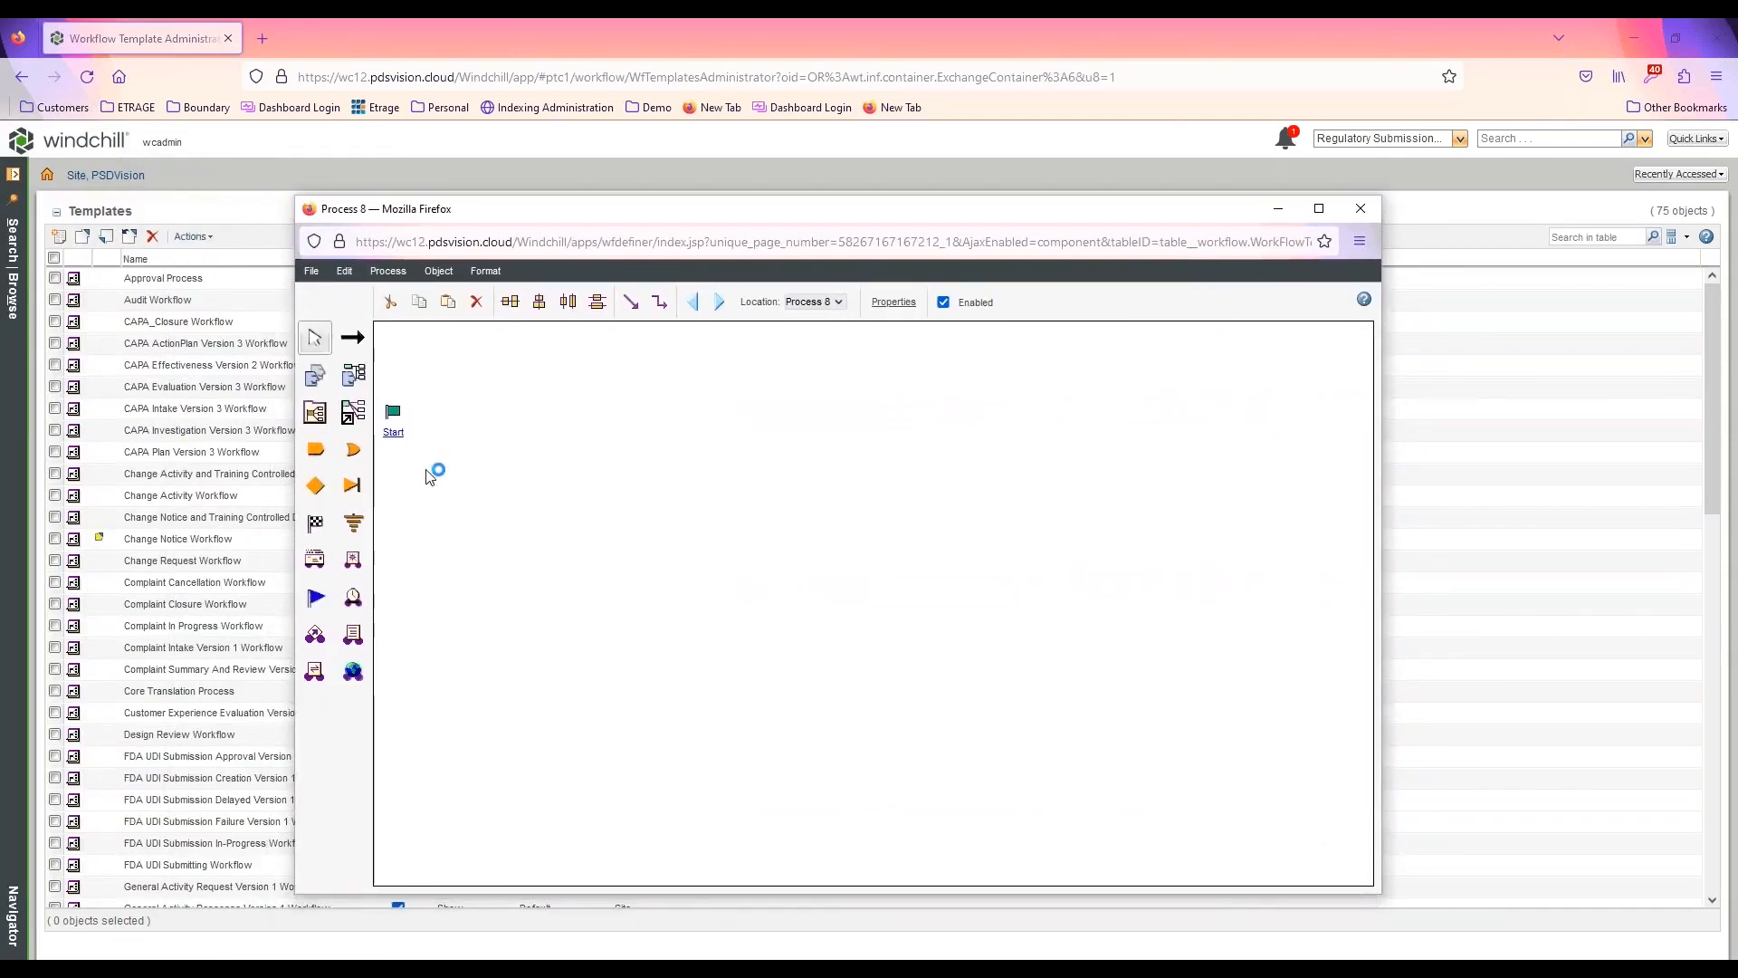
Move the Start node down to mid-height on the process canvas and place an End node at the opposite side
{"action": "left_click_drag", "start_coordinate": [412, 426], "coordinate": [381, 580]}
{"action": "left_click", "coordinate": [316, 526]}
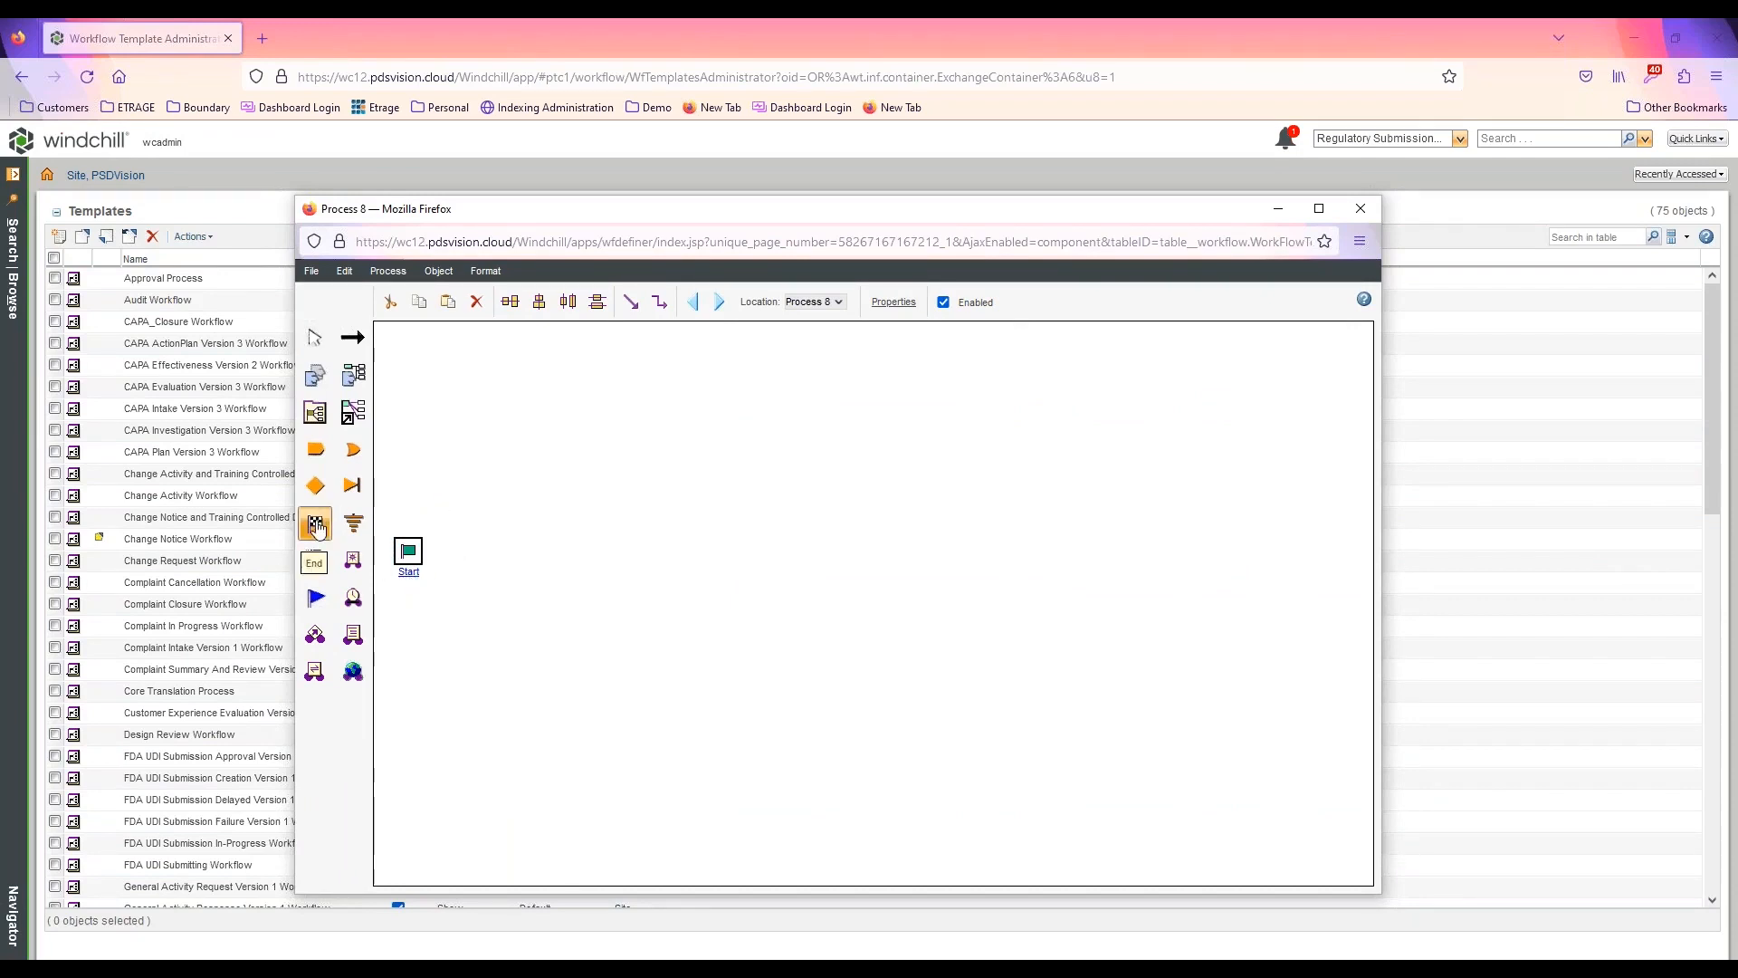
{"action": "left_click", "coordinate": [1204, 553]}
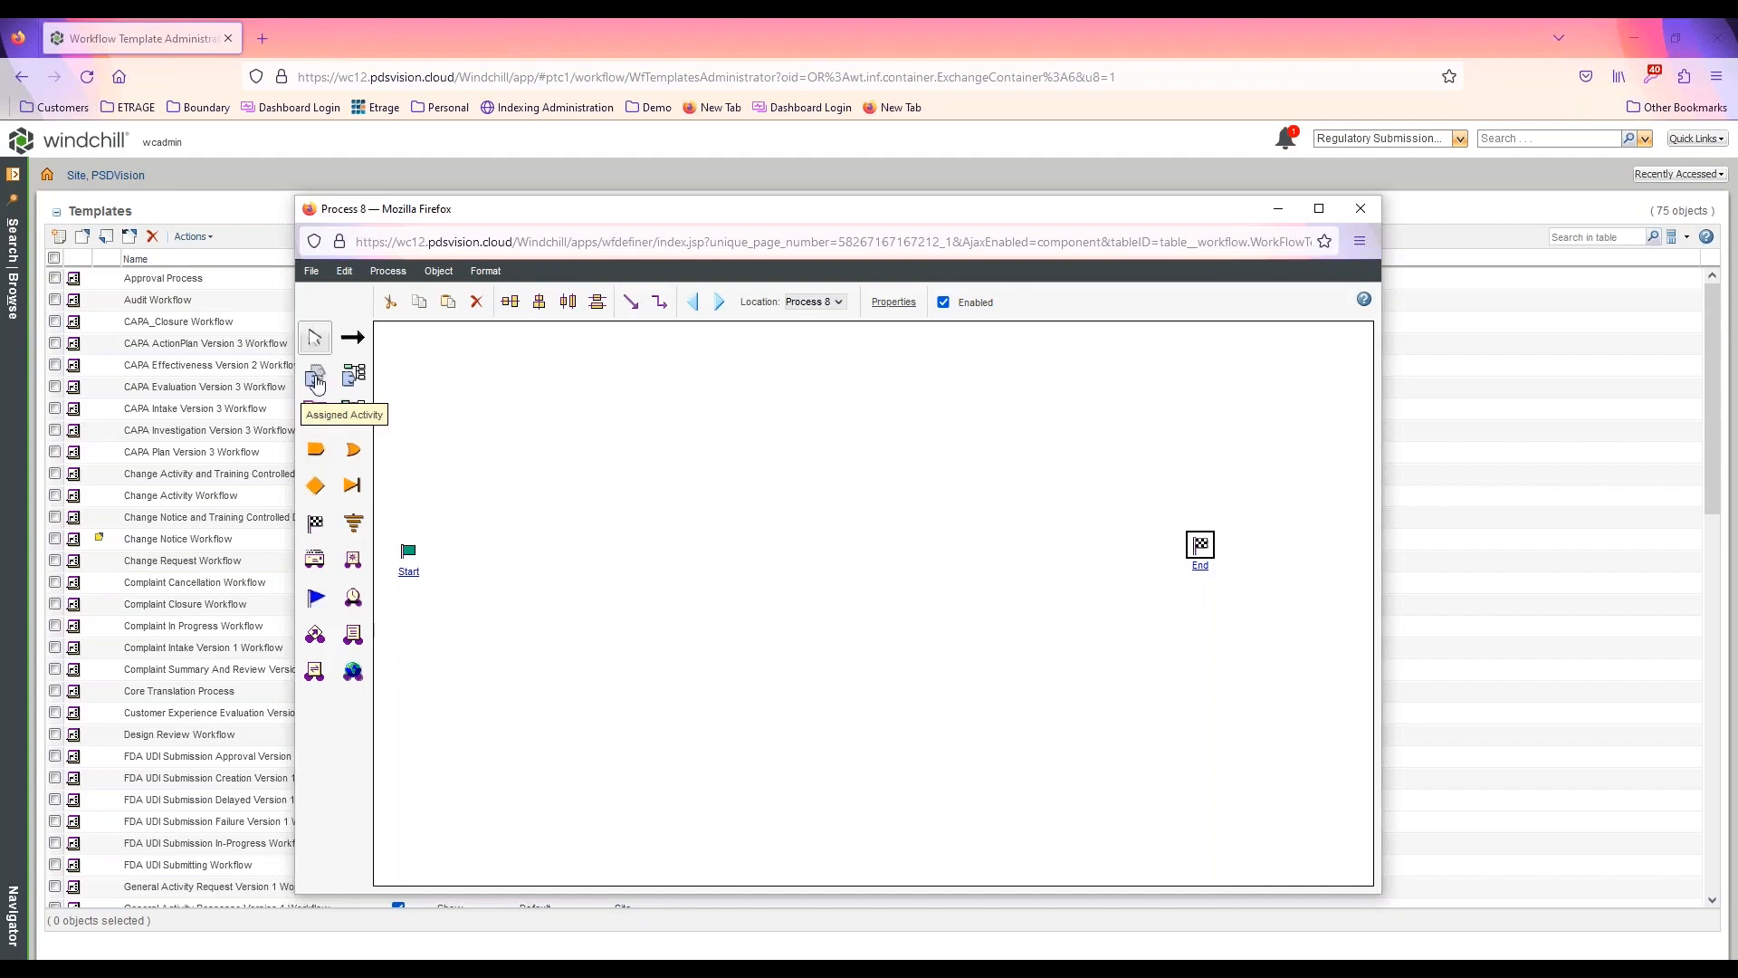
Place three assigned activities in a row between the Start and End nodes
{"action": "left_click", "coordinate": [319, 382]}
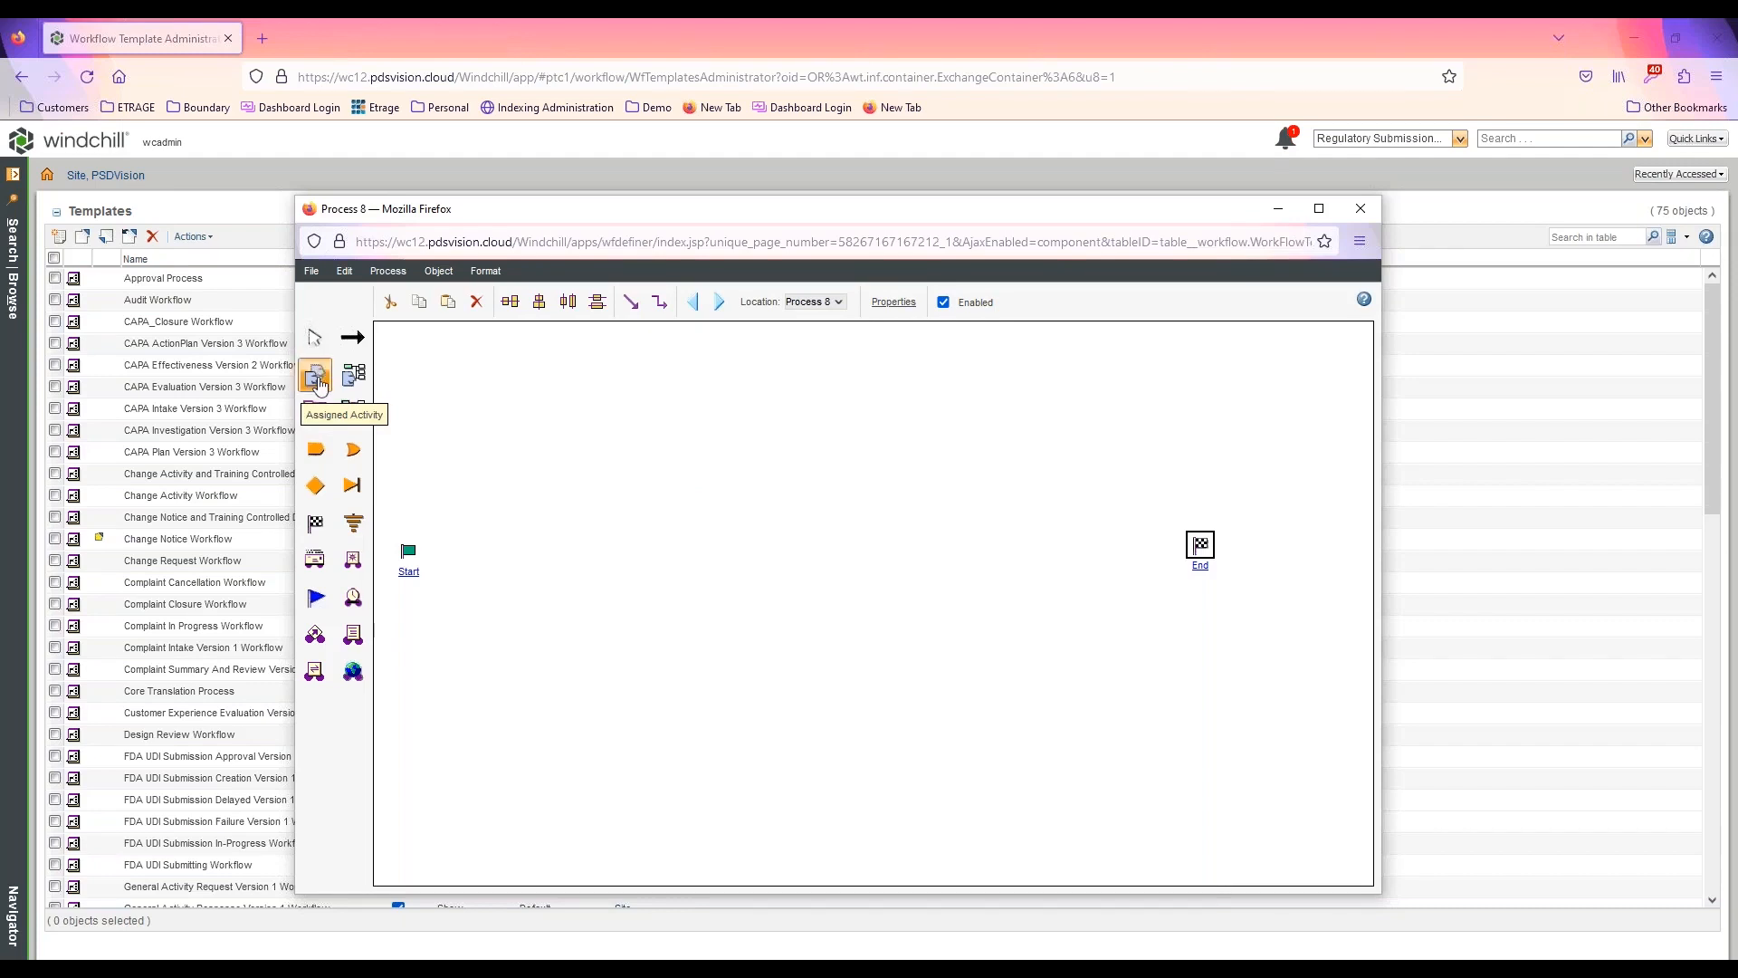
{"action": "left_click", "coordinate": [614, 565]}
{"action": "left_click", "coordinate": [818, 571]}
{"action": "left_click", "coordinate": [1020, 565]}
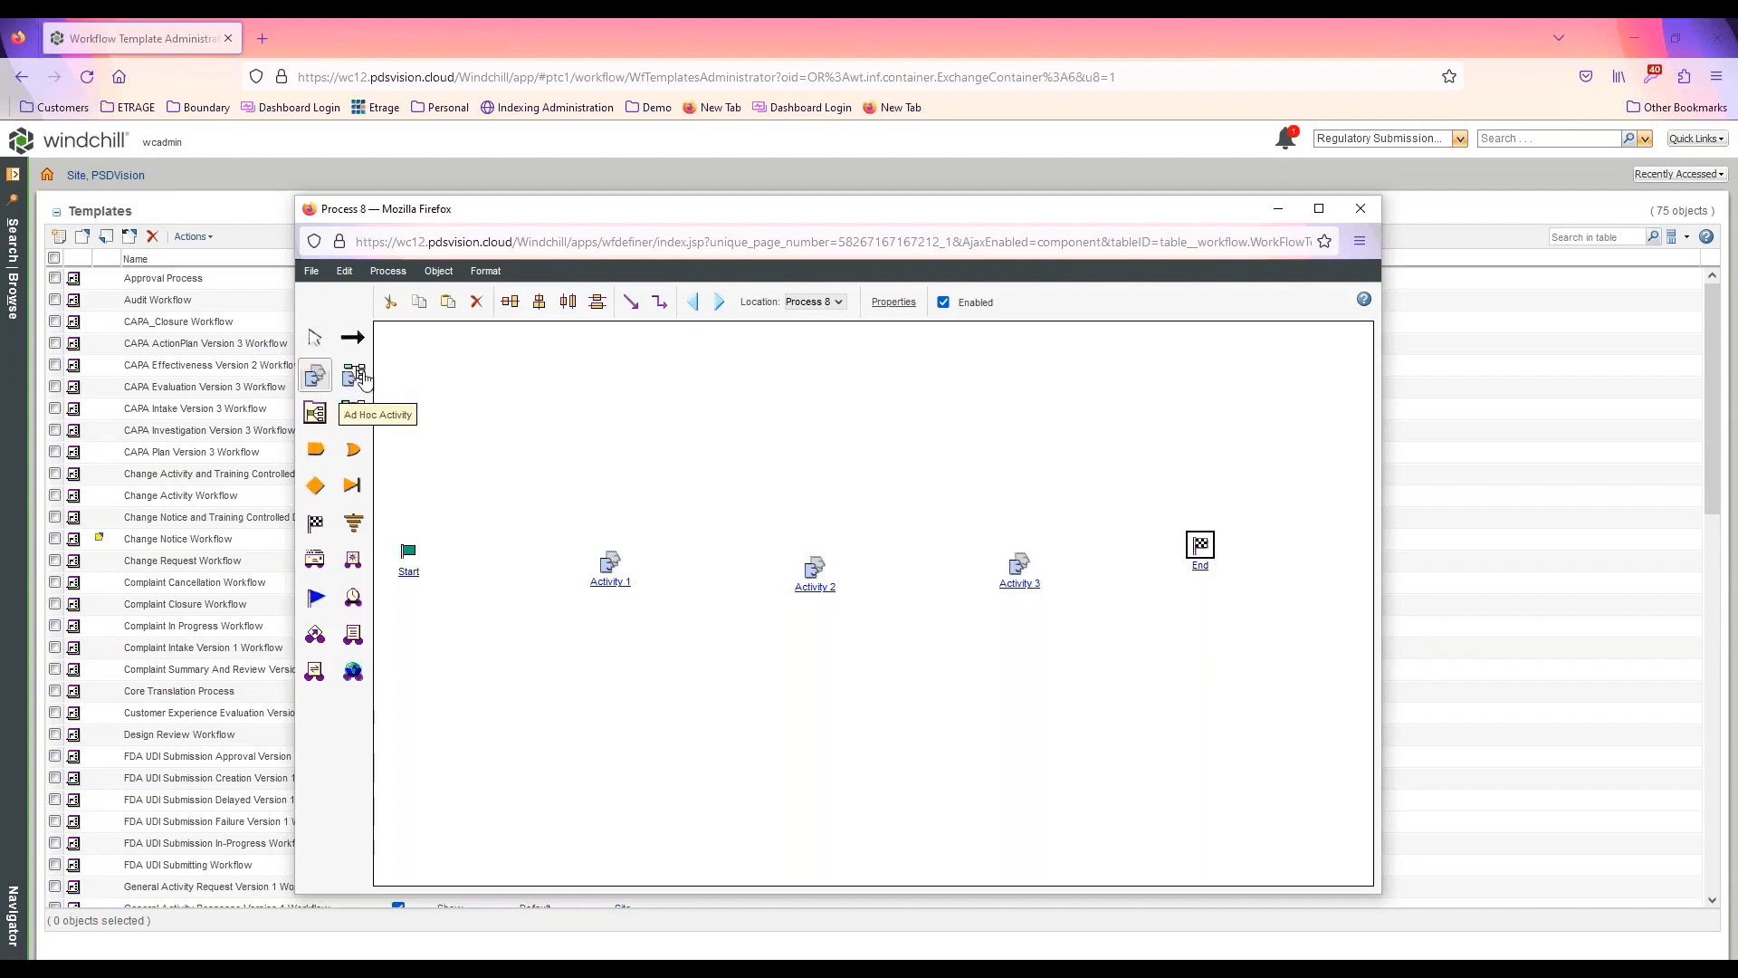
{"action": "left_click_drag", "start_coordinate": [362, 380], "coordinate": [518, 523]}
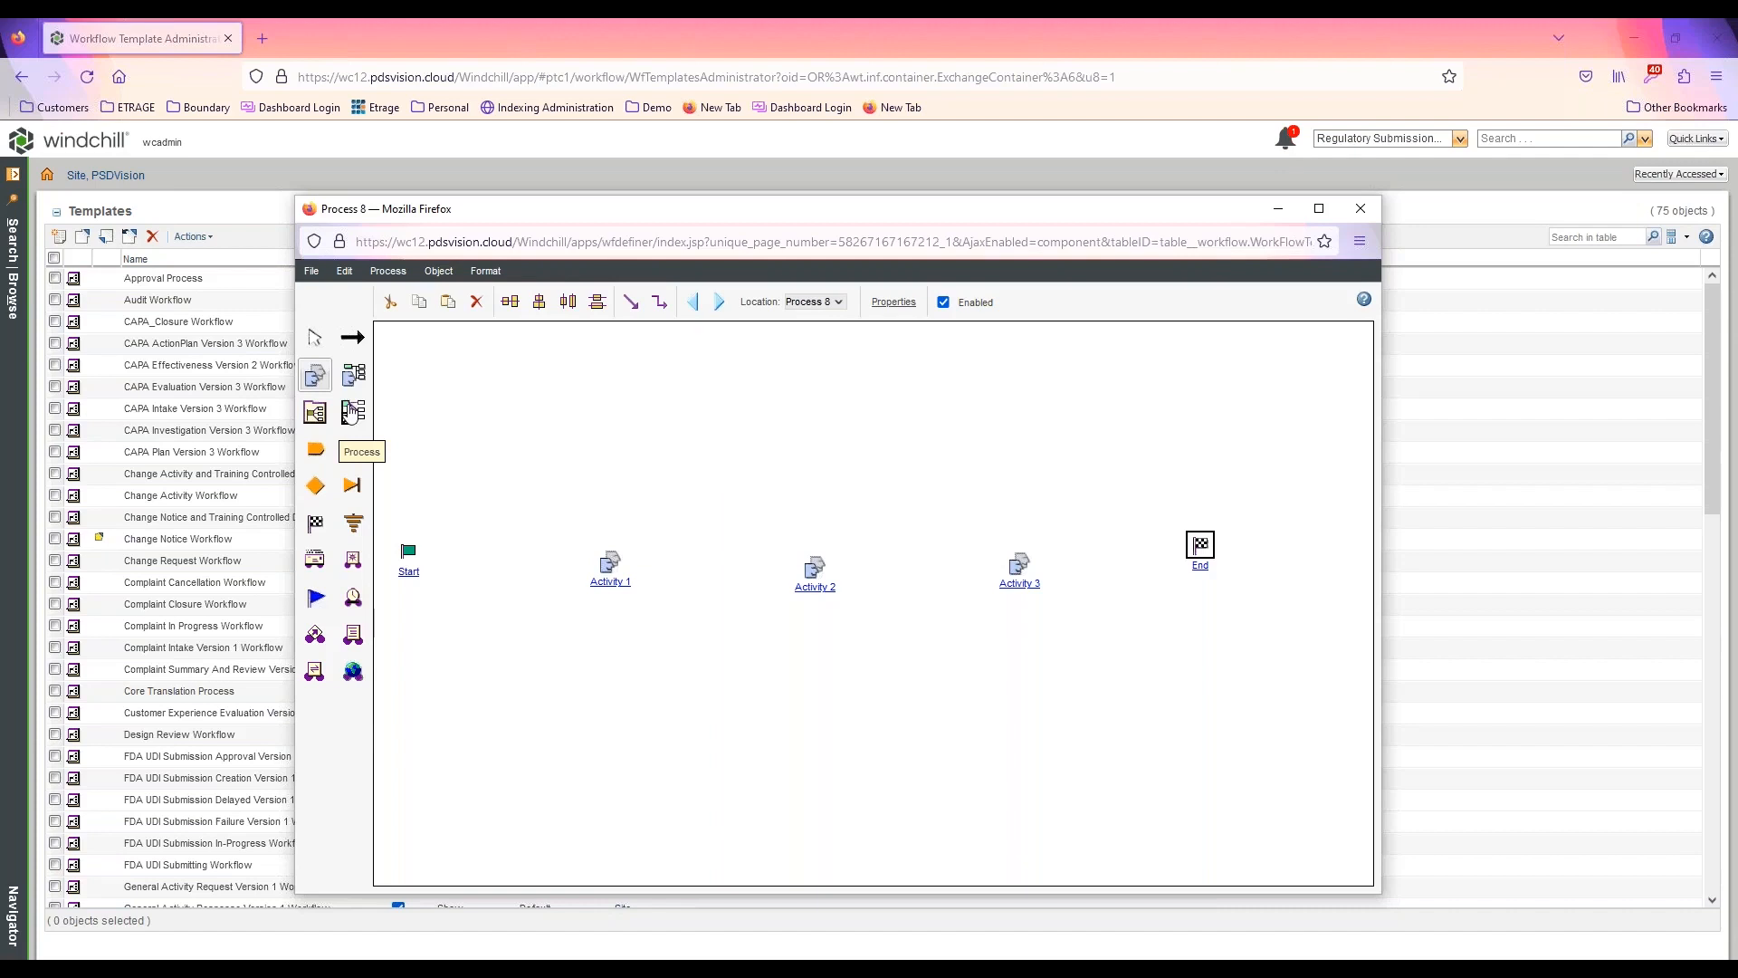
{"action": "left_click_drag", "start_coordinate": [351, 411], "coordinate": [720, 480]}
Link Start, Activity 1, Activity 2, Activity 3 and End in sequence
{"action": "left_click", "coordinate": [353, 338]}
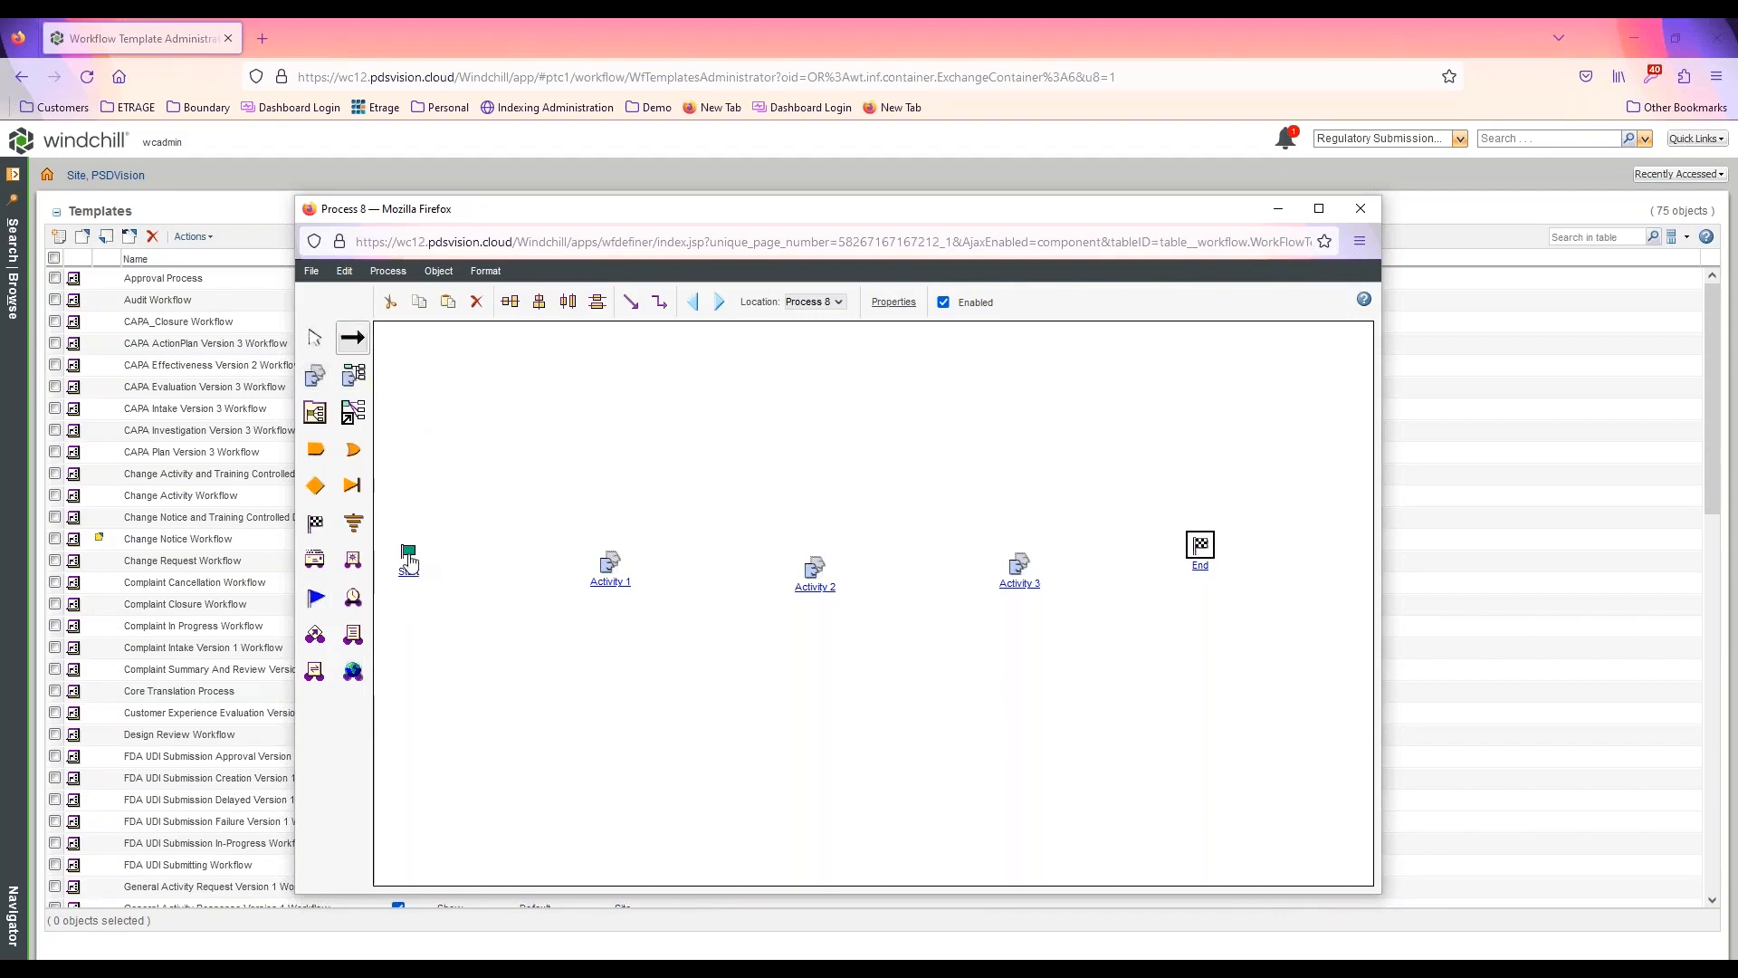
{"action": "mouse_move", "coordinate": [407, 554]}
{"action": "left_mouse_down"}
{"action": "mouse_move", "coordinate": [1027, 572]}
{"action": "mouse_move", "coordinate": [1197, 548]}
{"action": "left_mouse_up"}
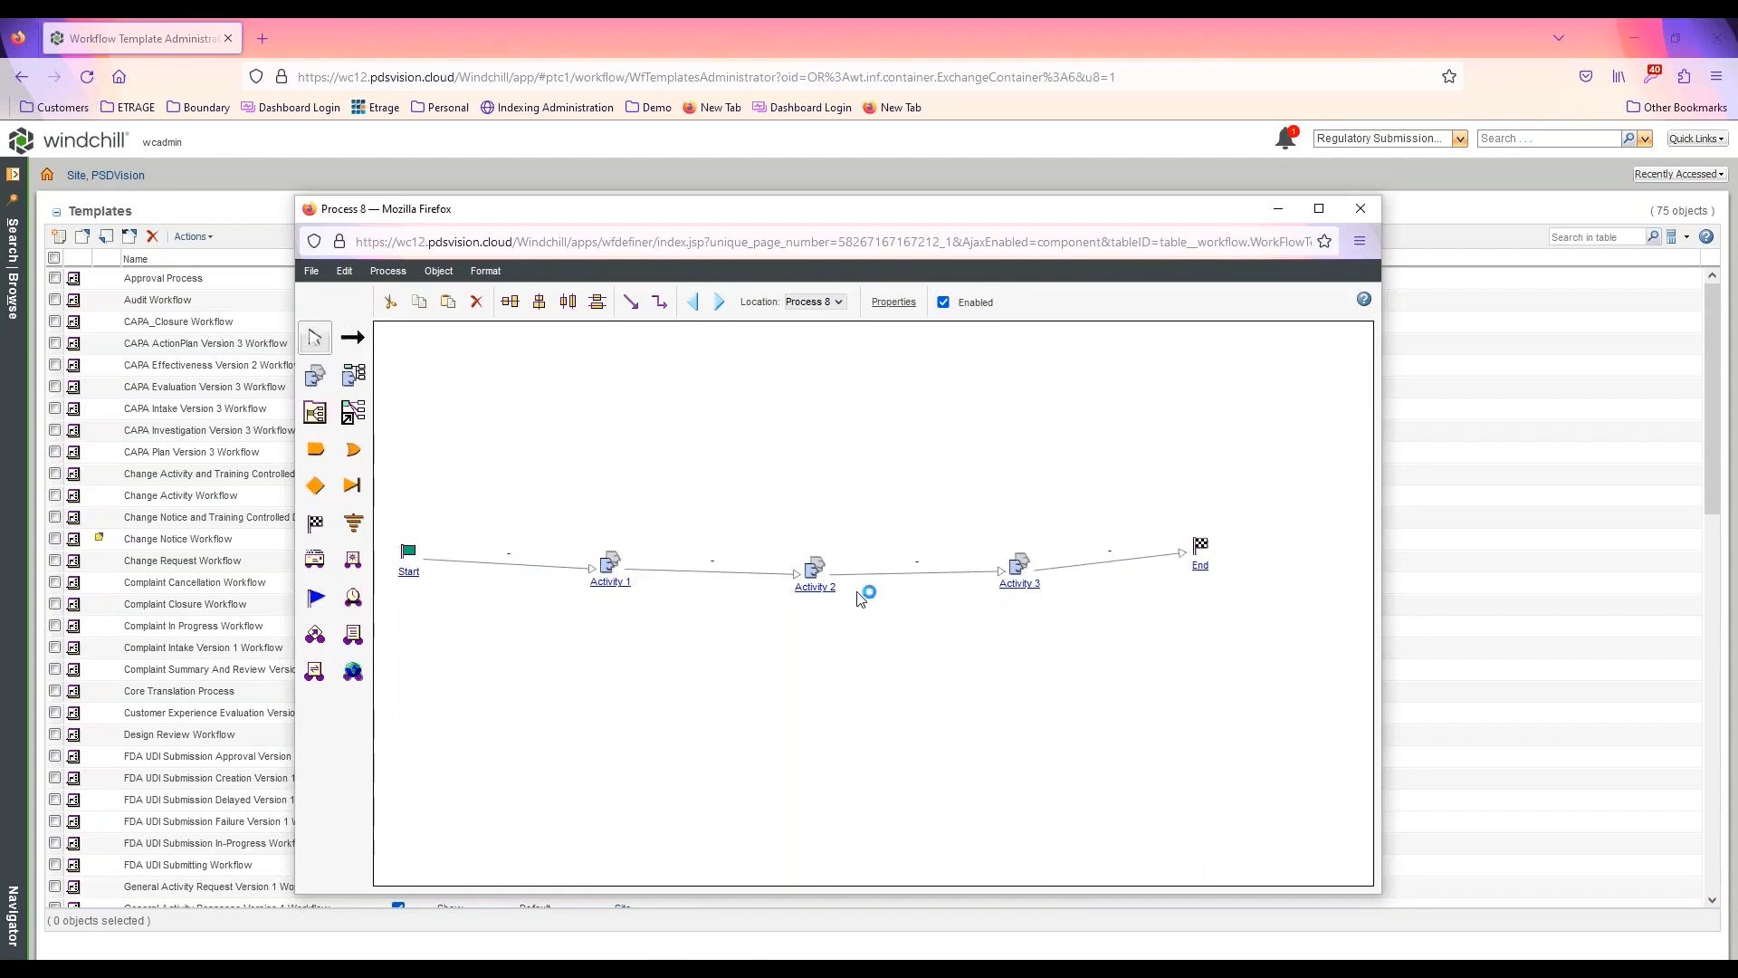
Open the properties of Activity 1 and rename it as Submit Document
{"action": "double_click", "coordinate": [618, 578]}
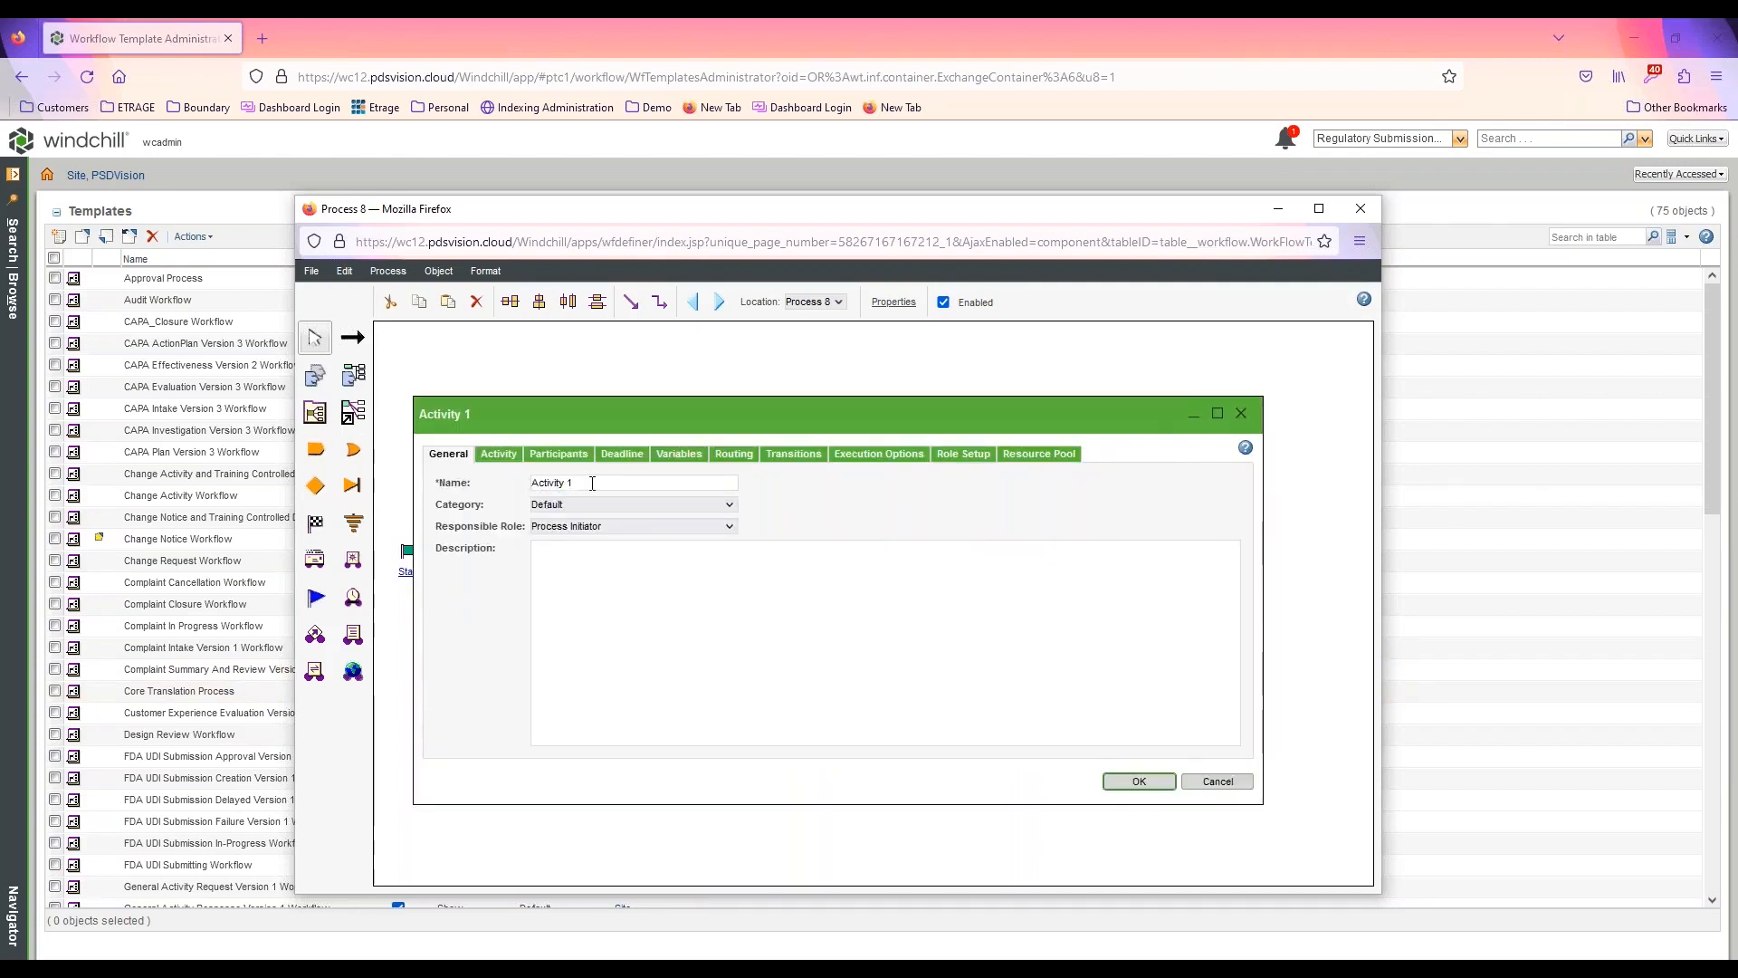
{"action": "triple_click", "coordinate": [592, 483]}
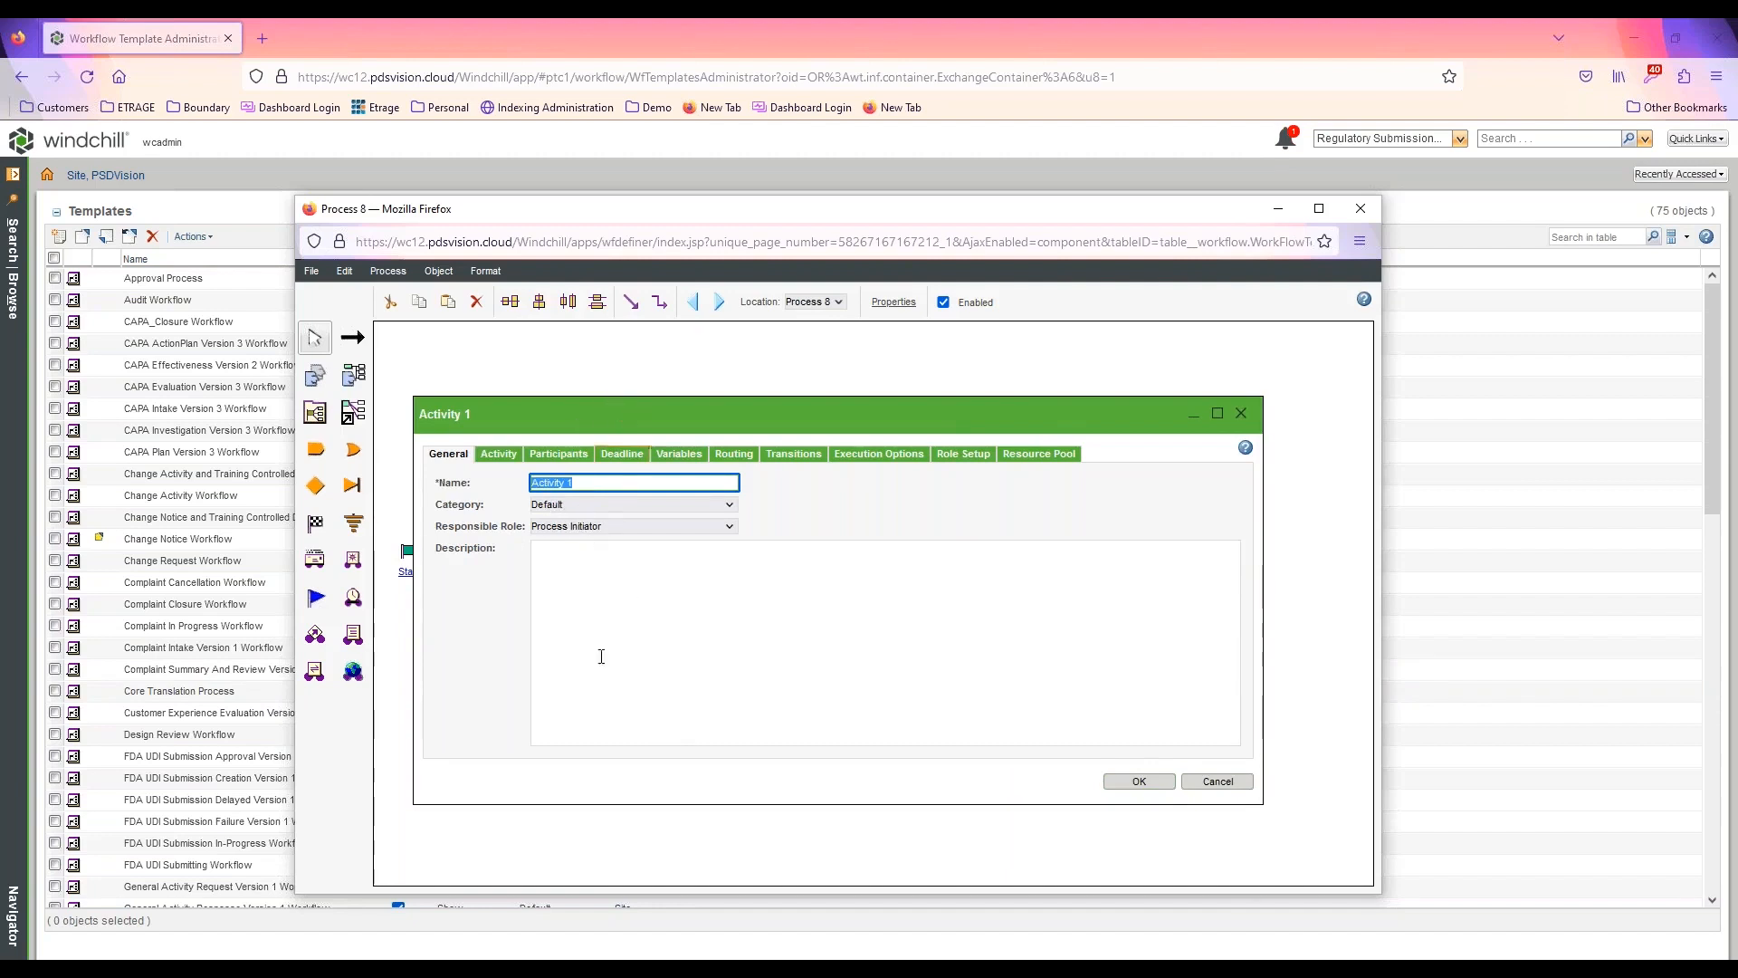
{"action": "type", "text": "Submit Document"}
Enter the first activity's instructions as "Create a Document." and, on a second line, "When Completed, Submit this task.", correcting the misspelled word
{"action": "left_click", "coordinate": [498, 453]}
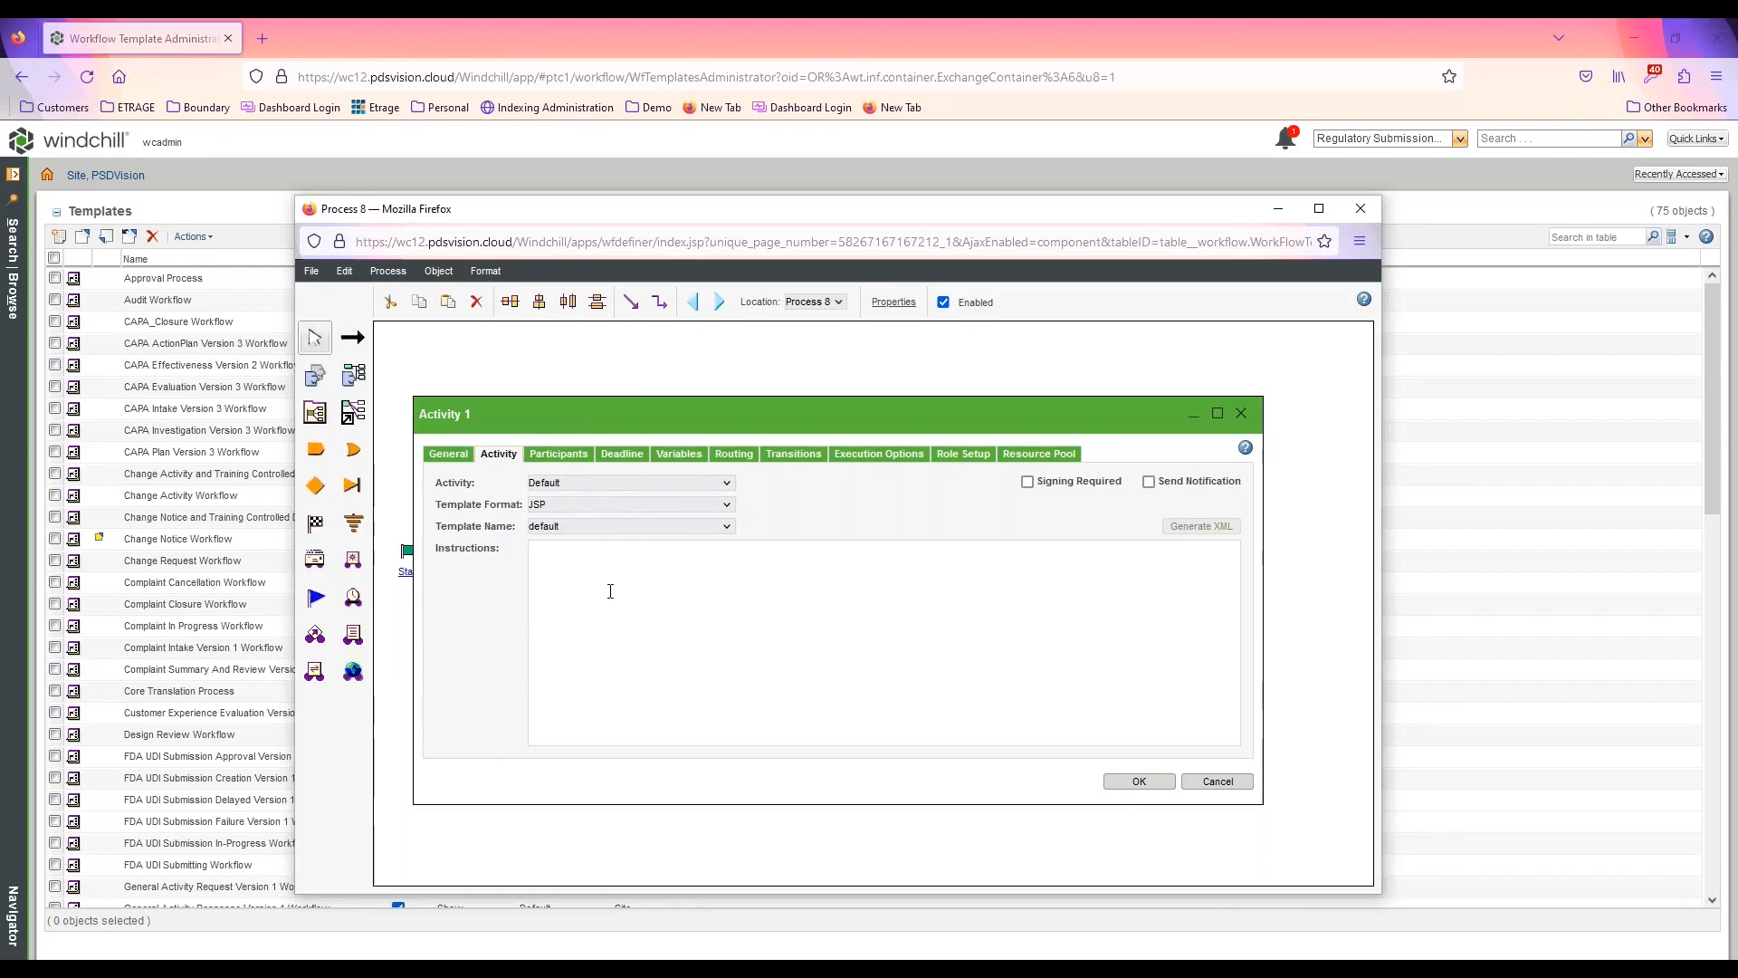
{"action": "left_click", "coordinate": [574, 628]}
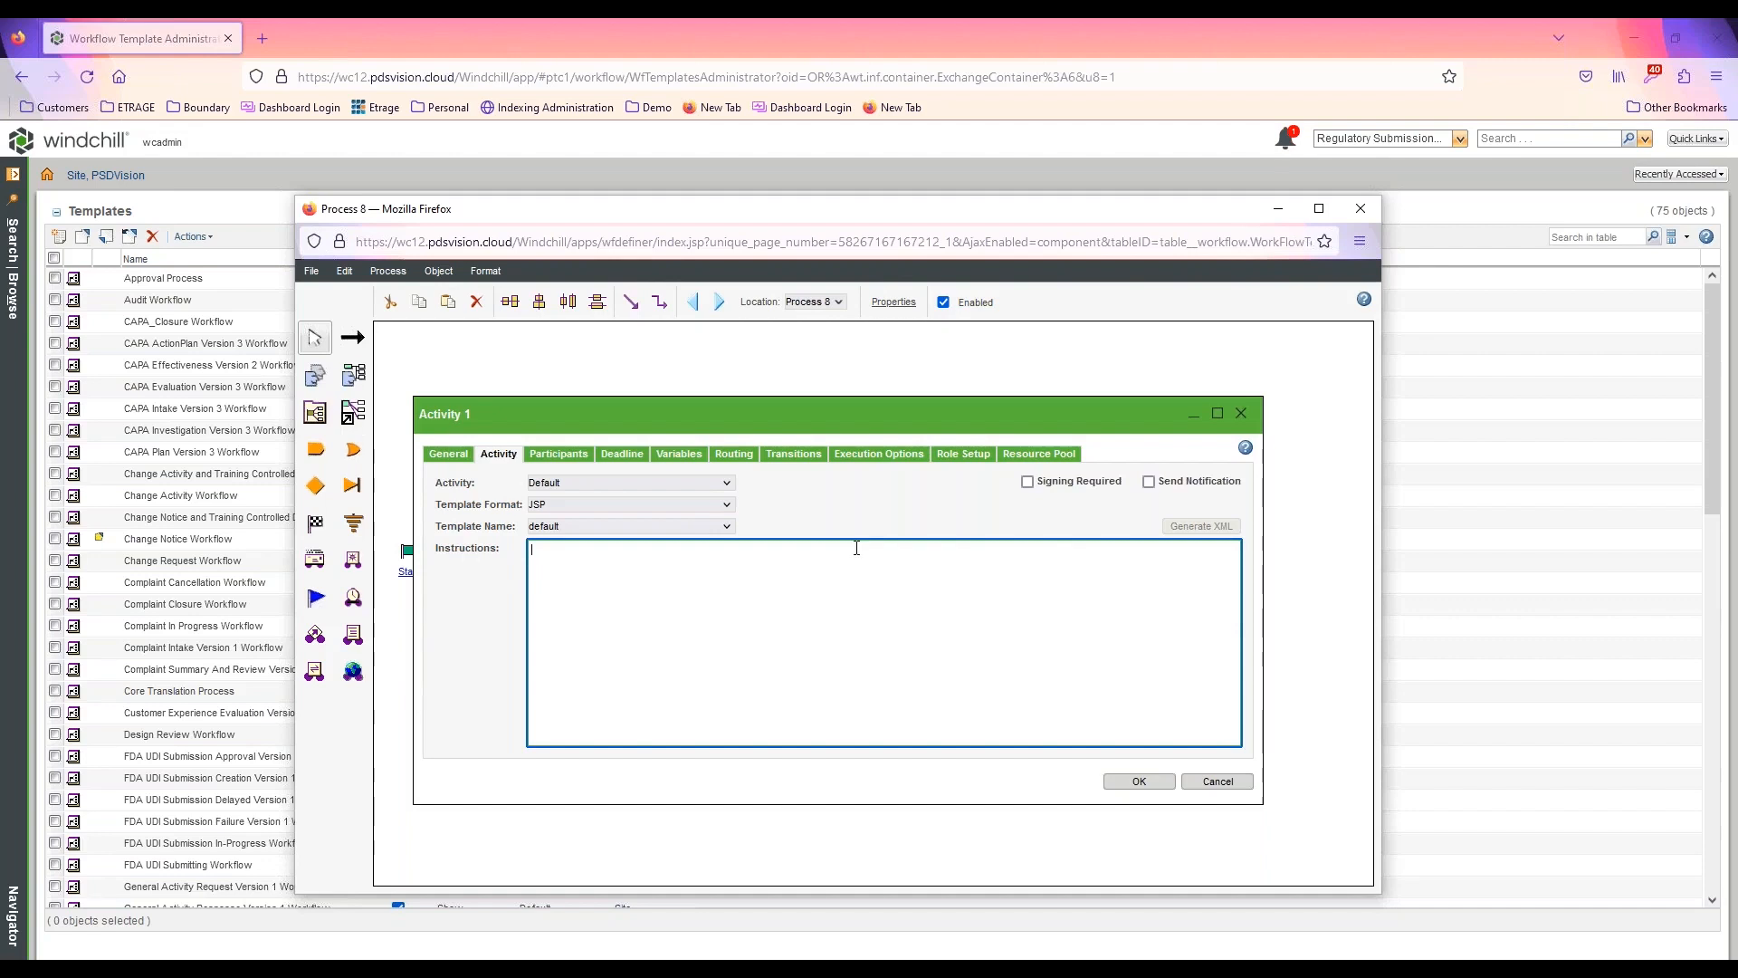
{"action": "type", "text": "Cre"}
{"action": "type", "text": "ume"}
{"action": "key", "text": "Return"}
{"action": "type", "text": "Wh"}
{"action": "key", "text": "BackSpace"}
{"action": "key", "text": "BackSpace"}
{"action": "key", "text": "BackSpace"}
{"action": "type", "text": "hen Comple"}
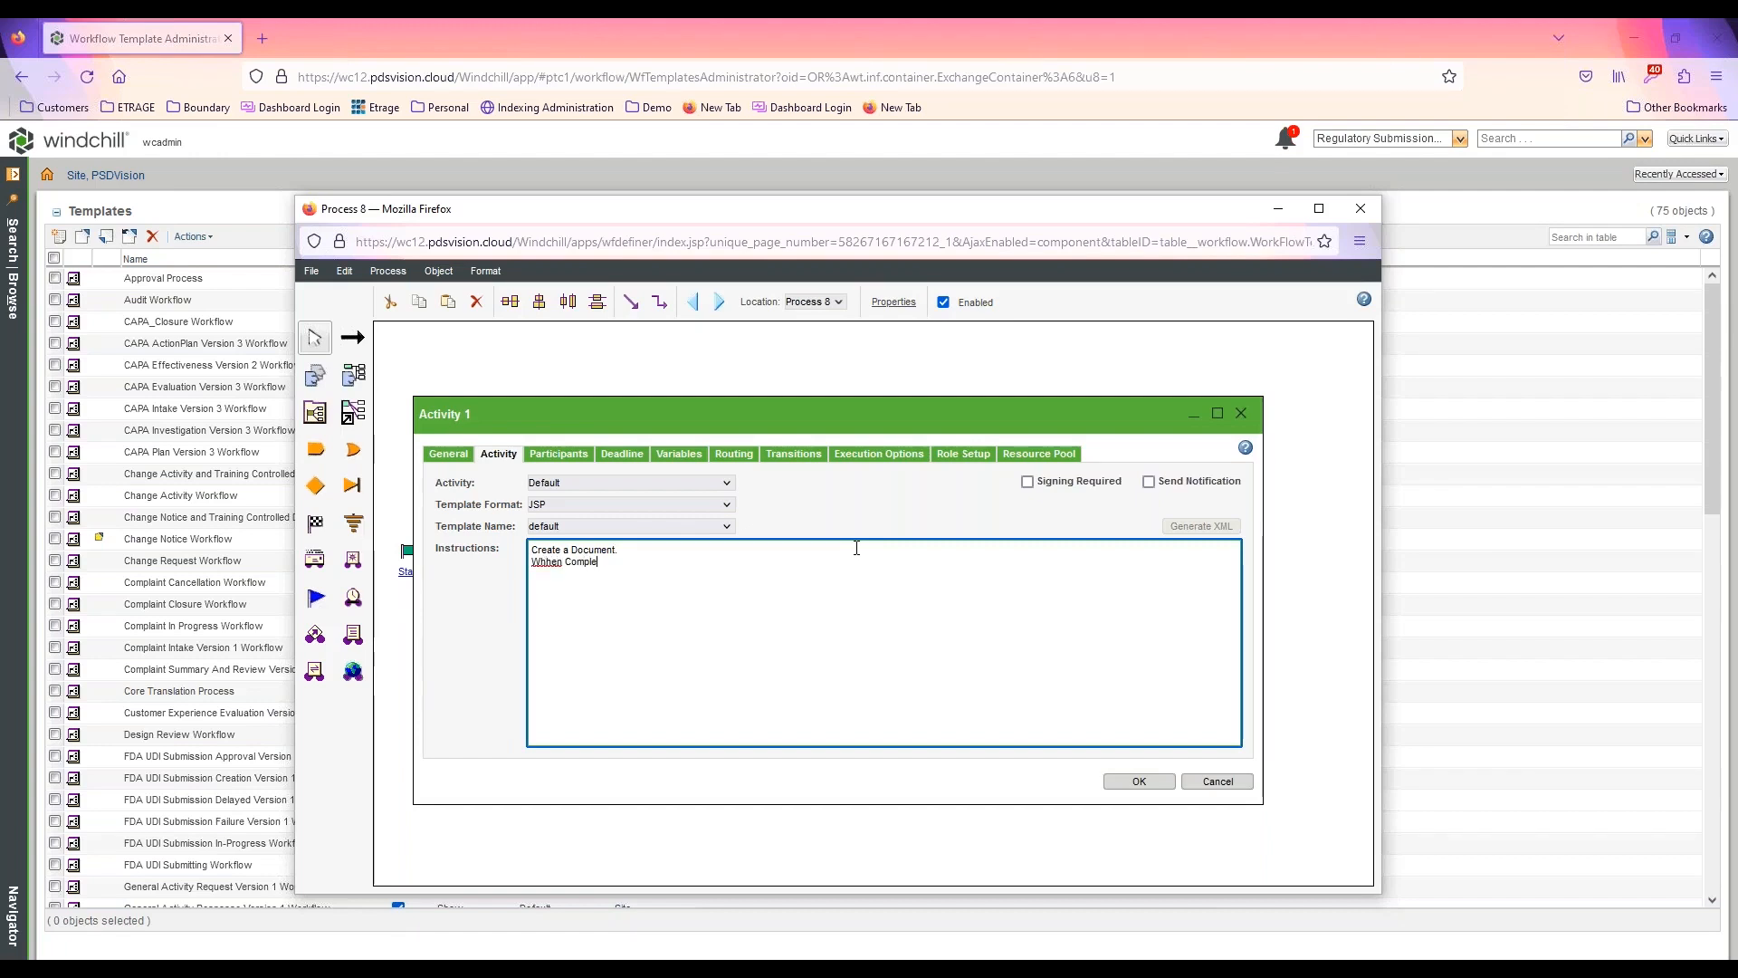
{"action": "type", "text": "ted, Submit this task."}
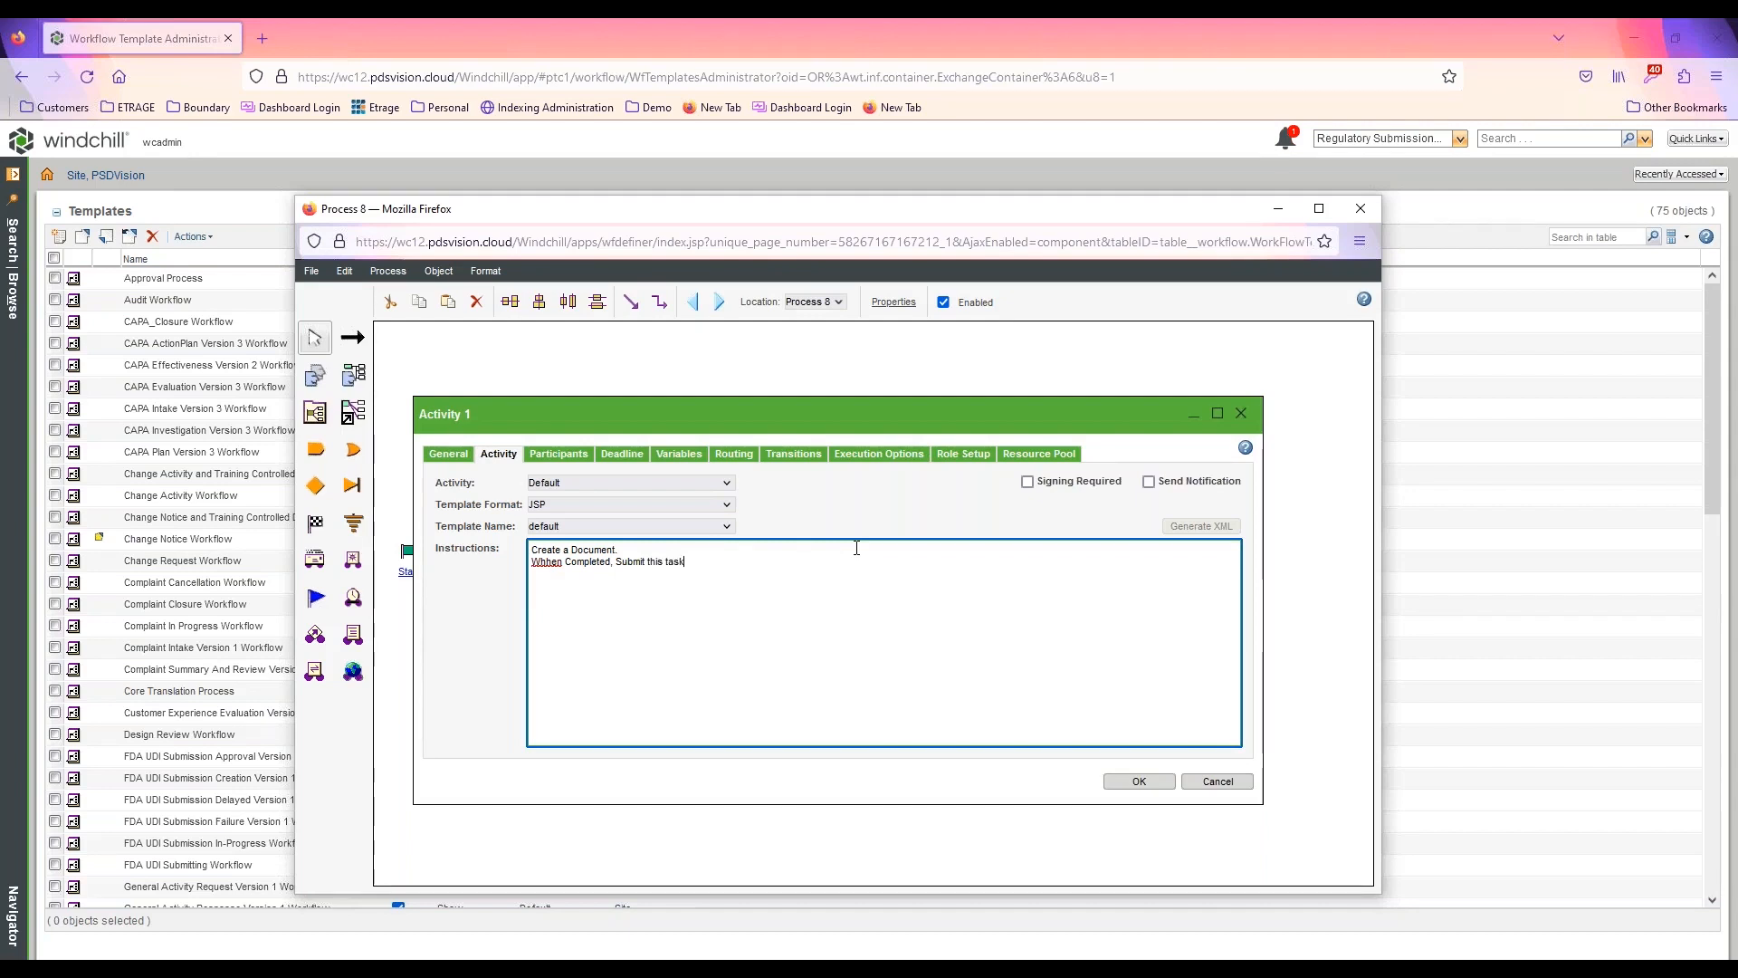
{"action": "right_click", "coordinate": [536, 567]}
{"action": "left_click", "coordinate": [624, 593]}
Check the first activity's participants, including the Creator assignee, and its deadline settings, and accept the activity's properties
{"action": "left_click", "coordinate": [568, 455]}
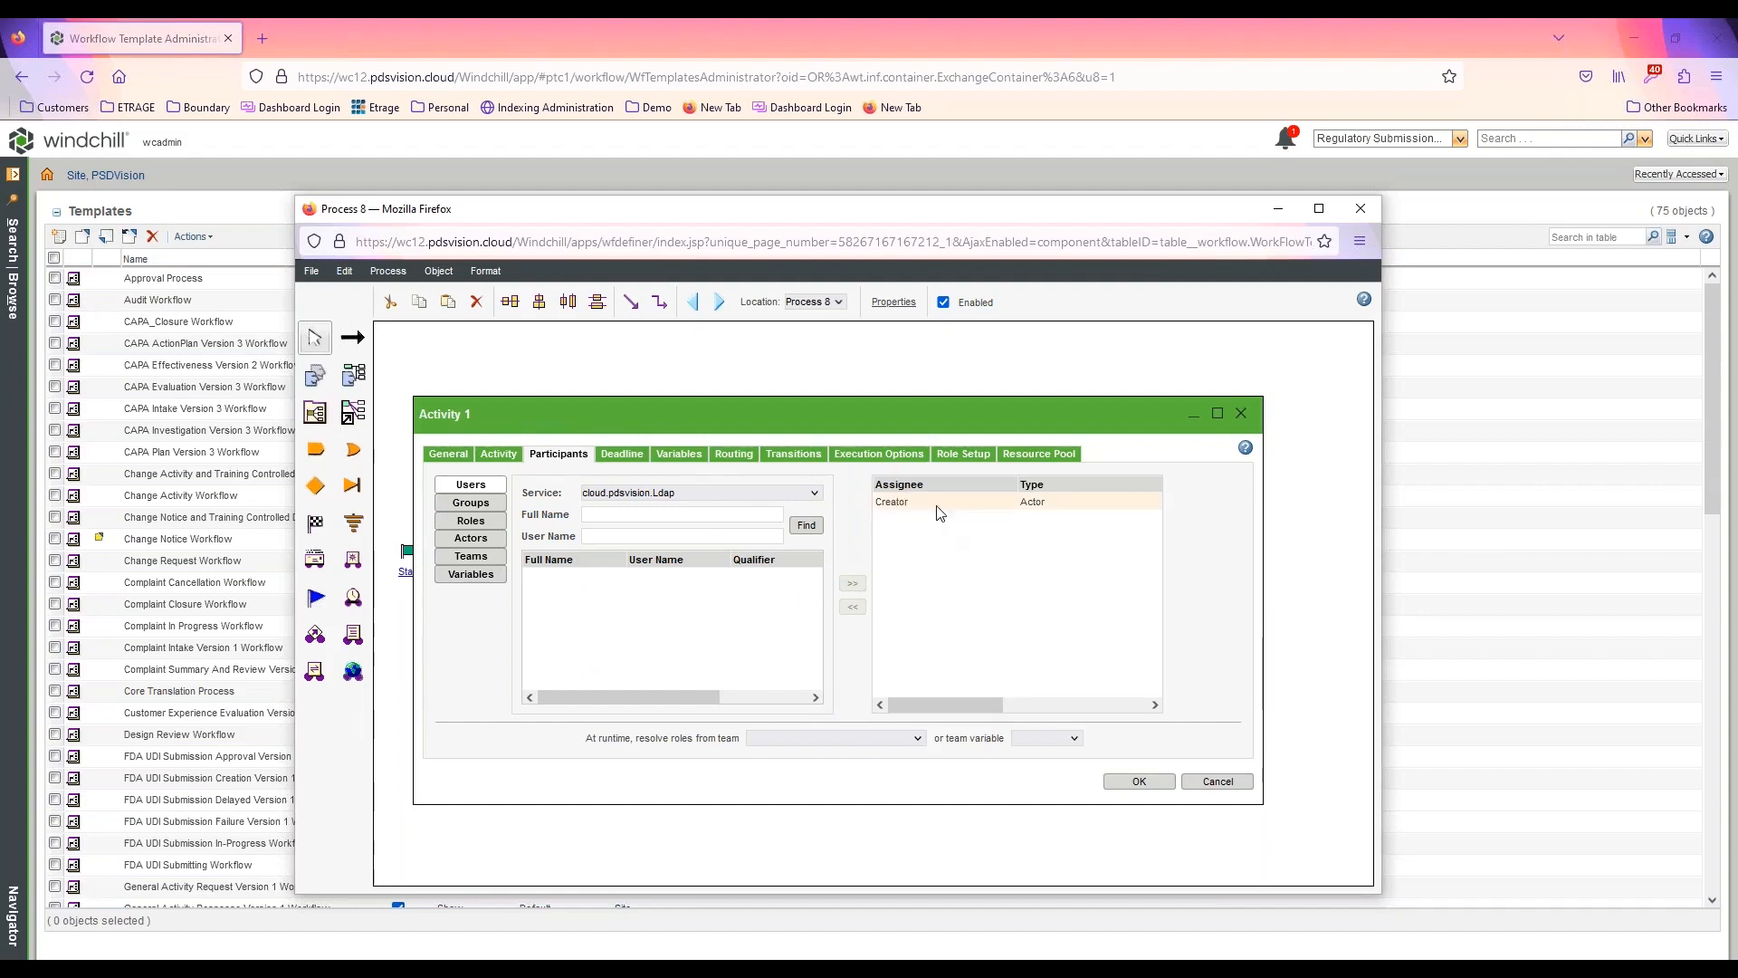
{"action": "left_click", "coordinate": [906, 503]}
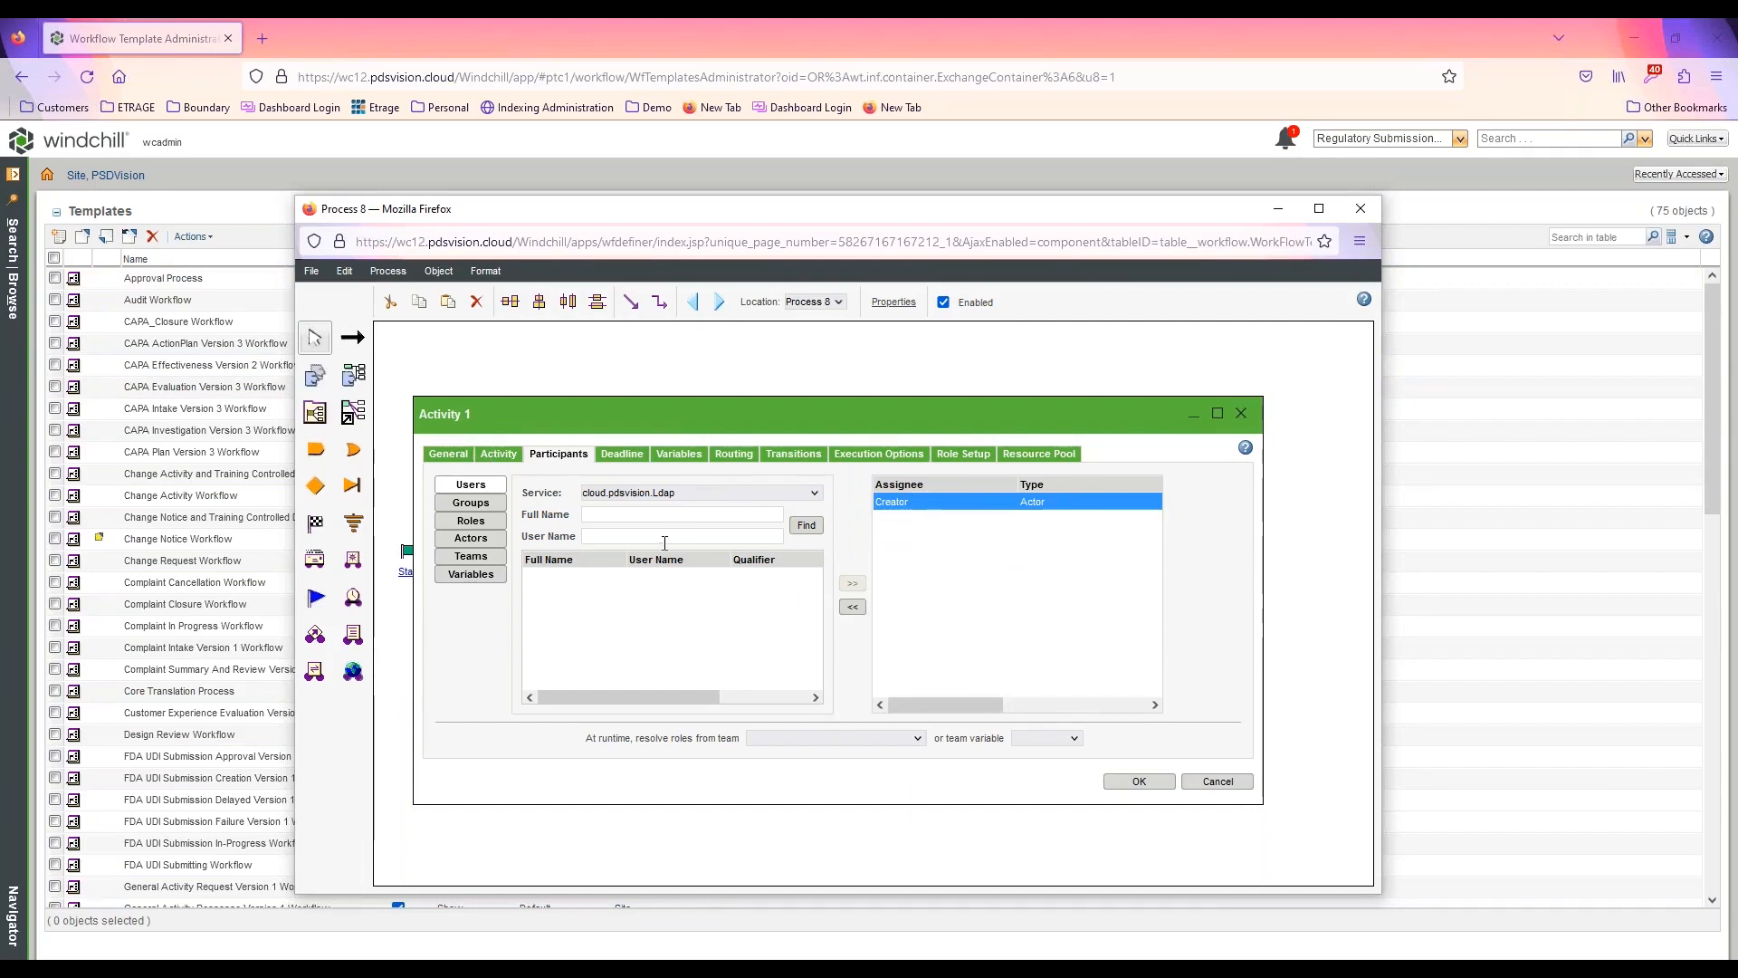
{"action": "left_click", "coordinate": [624, 455]}
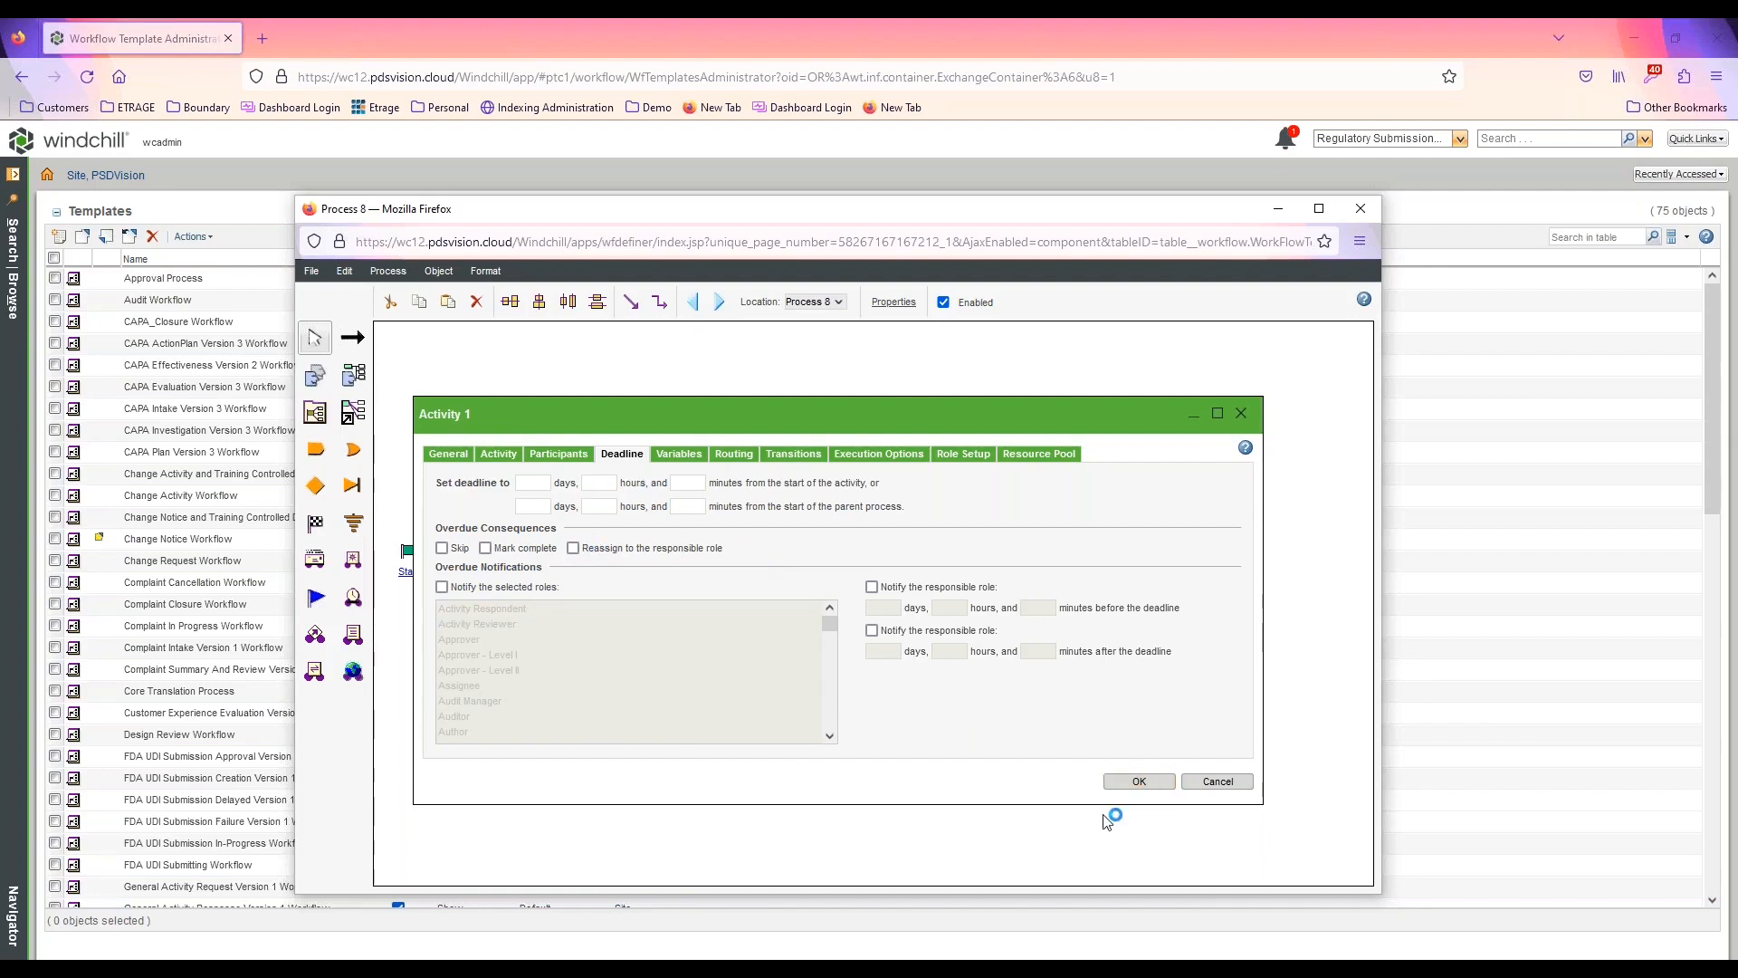
{"action": "left_click", "coordinate": [1137, 781]}
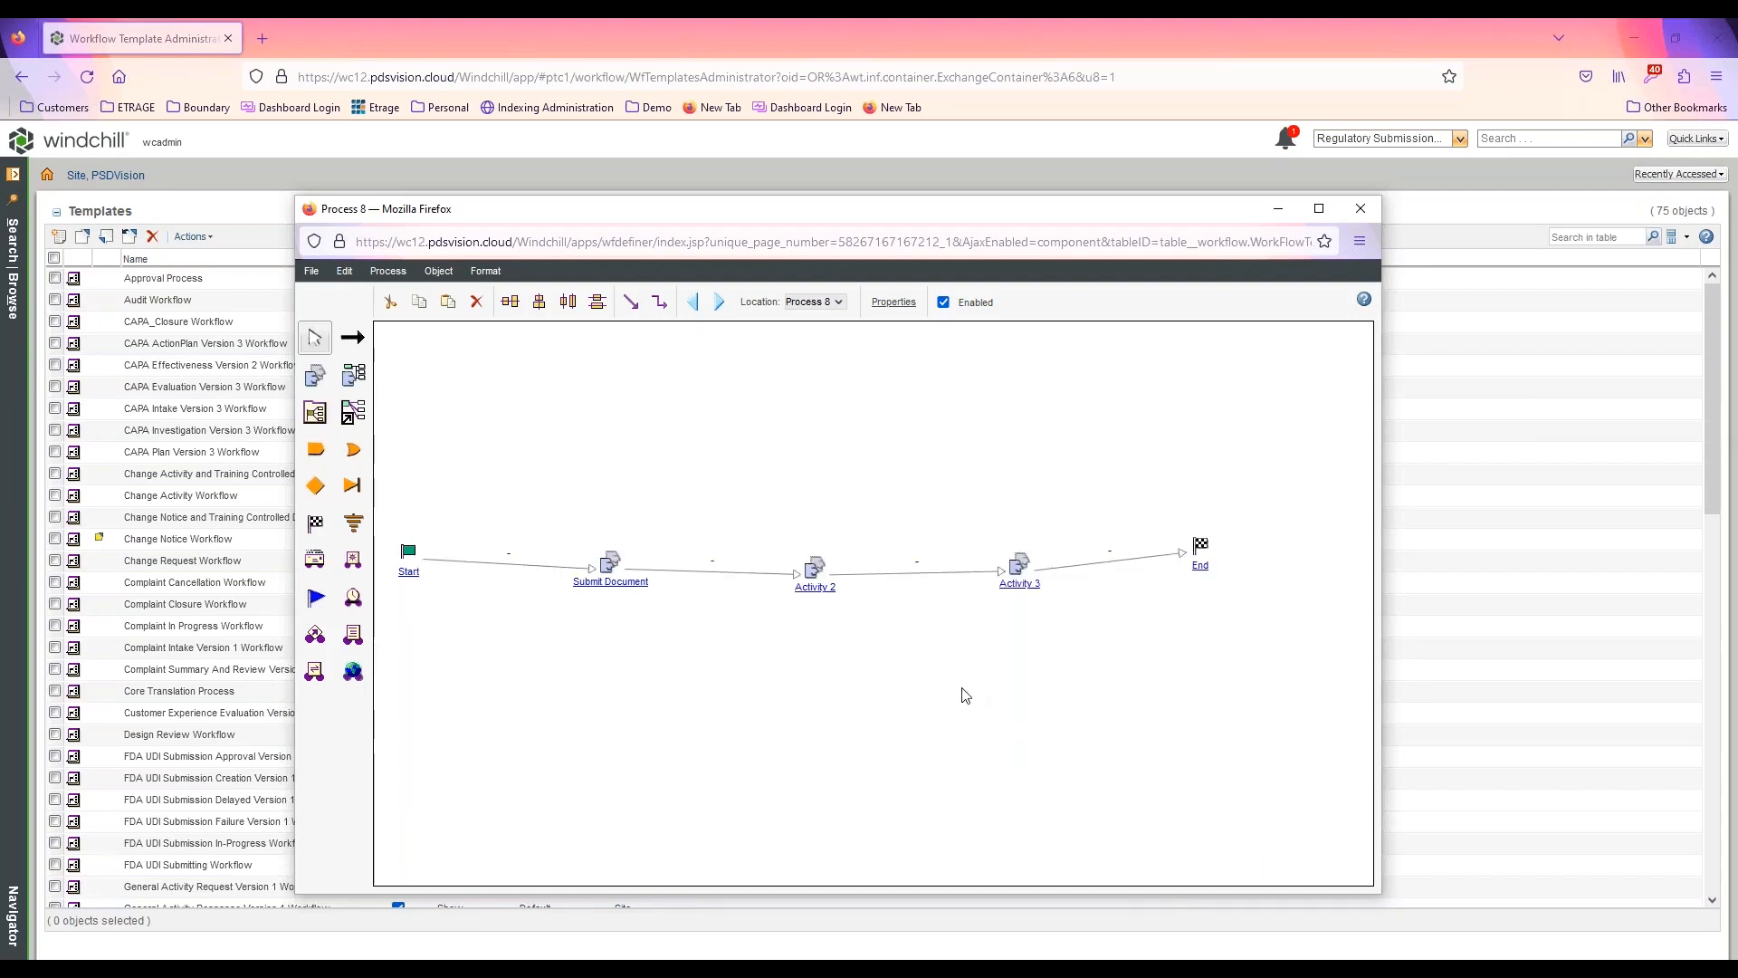
Rename Activity 2 as Review Document and enter instructions telling the assignee to review the document and complete the task
{"action": "double_click", "coordinate": [815, 586]}
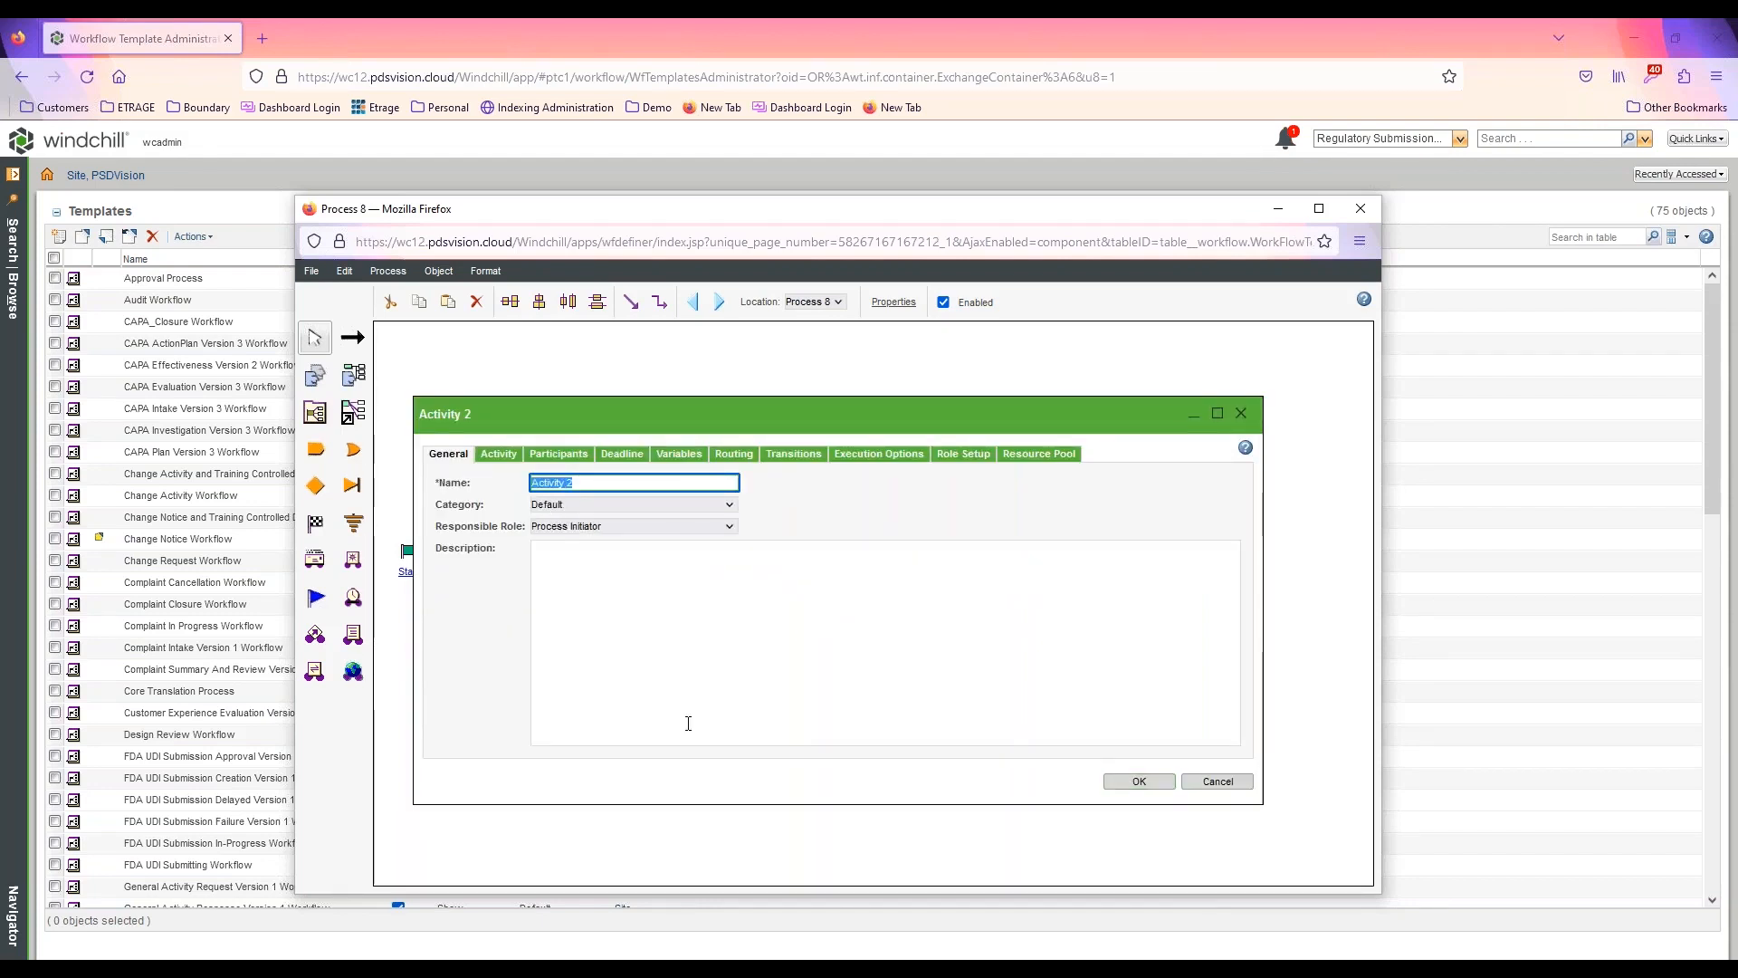
{"action": "type", "text": "Review Document"}
{"action": "left_click", "coordinate": [499, 453]}
{"action": "left_click", "coordinate": [587, 588]}
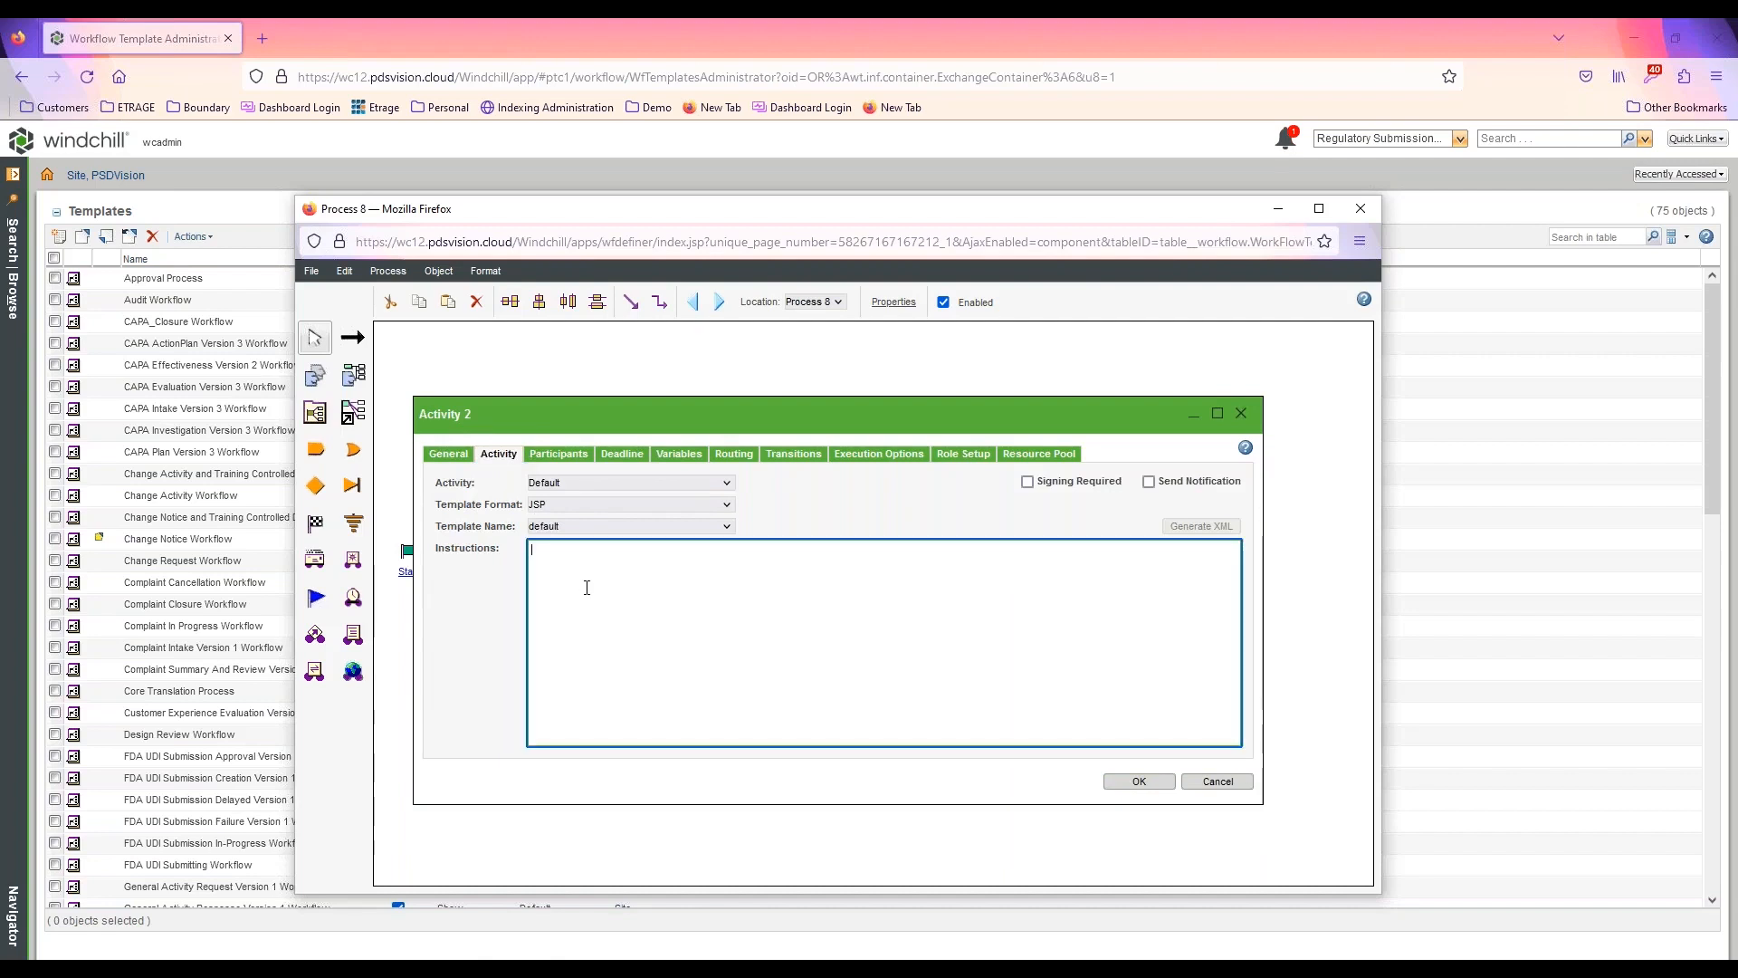
{"action": "type", "text": "Review Document and complete the task."}
{"action": "left_click", "coordinate": [1138, 781]}
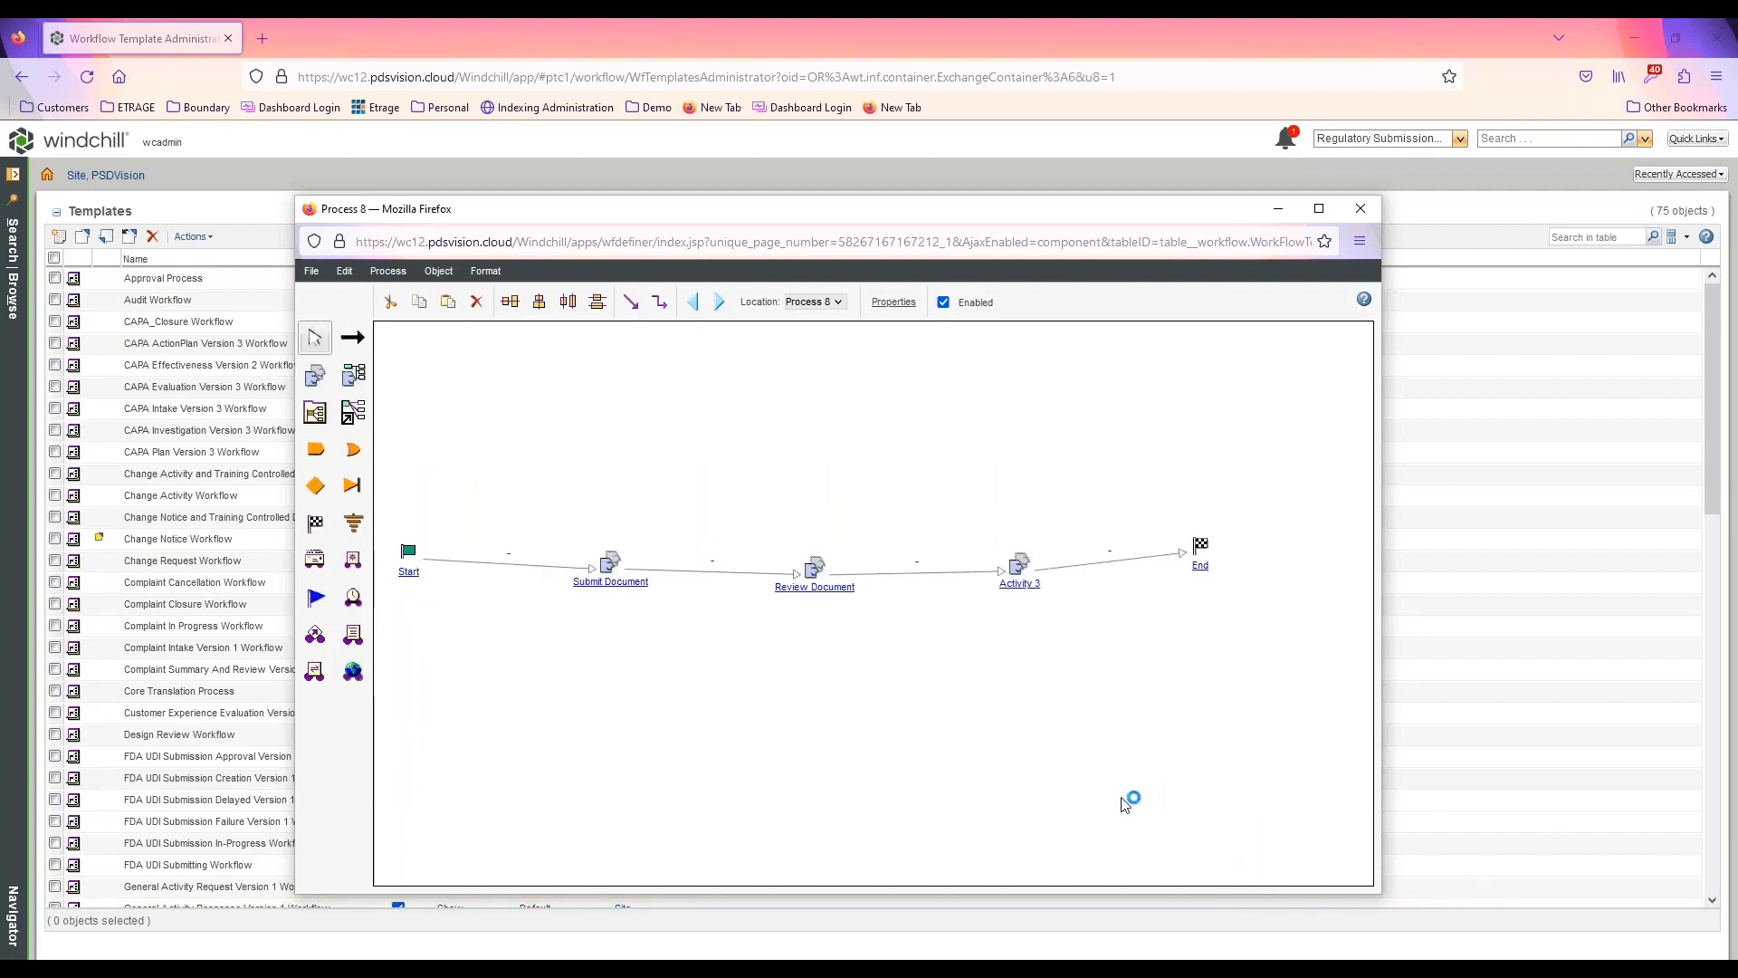
Rename Activity 3 as Print and File Document with the instructions "Print the document to the main printer and file in cabinet X1"
{"action": "double_click", "coordinate": [1017, 579]}
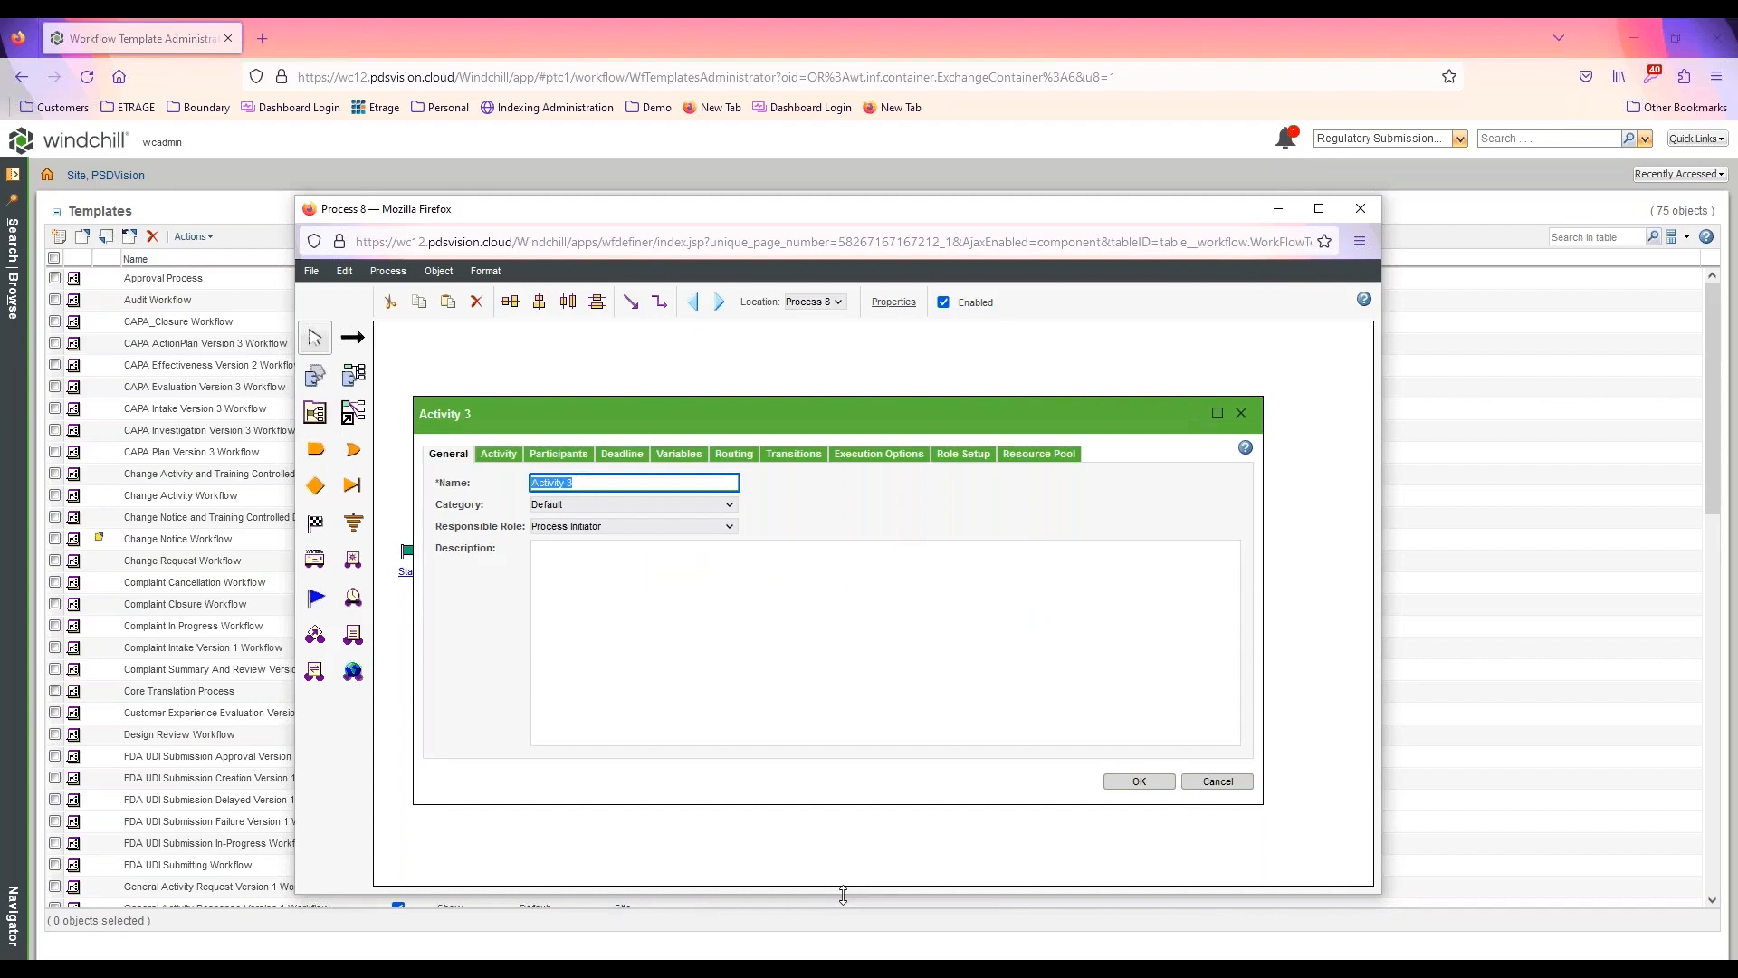
{"action": "type", "text": "Print and File Document"}
{"action": "left_click", "coordinate": [498, 454]}
{"action": "left_click", "coordinate": [603, 583]}
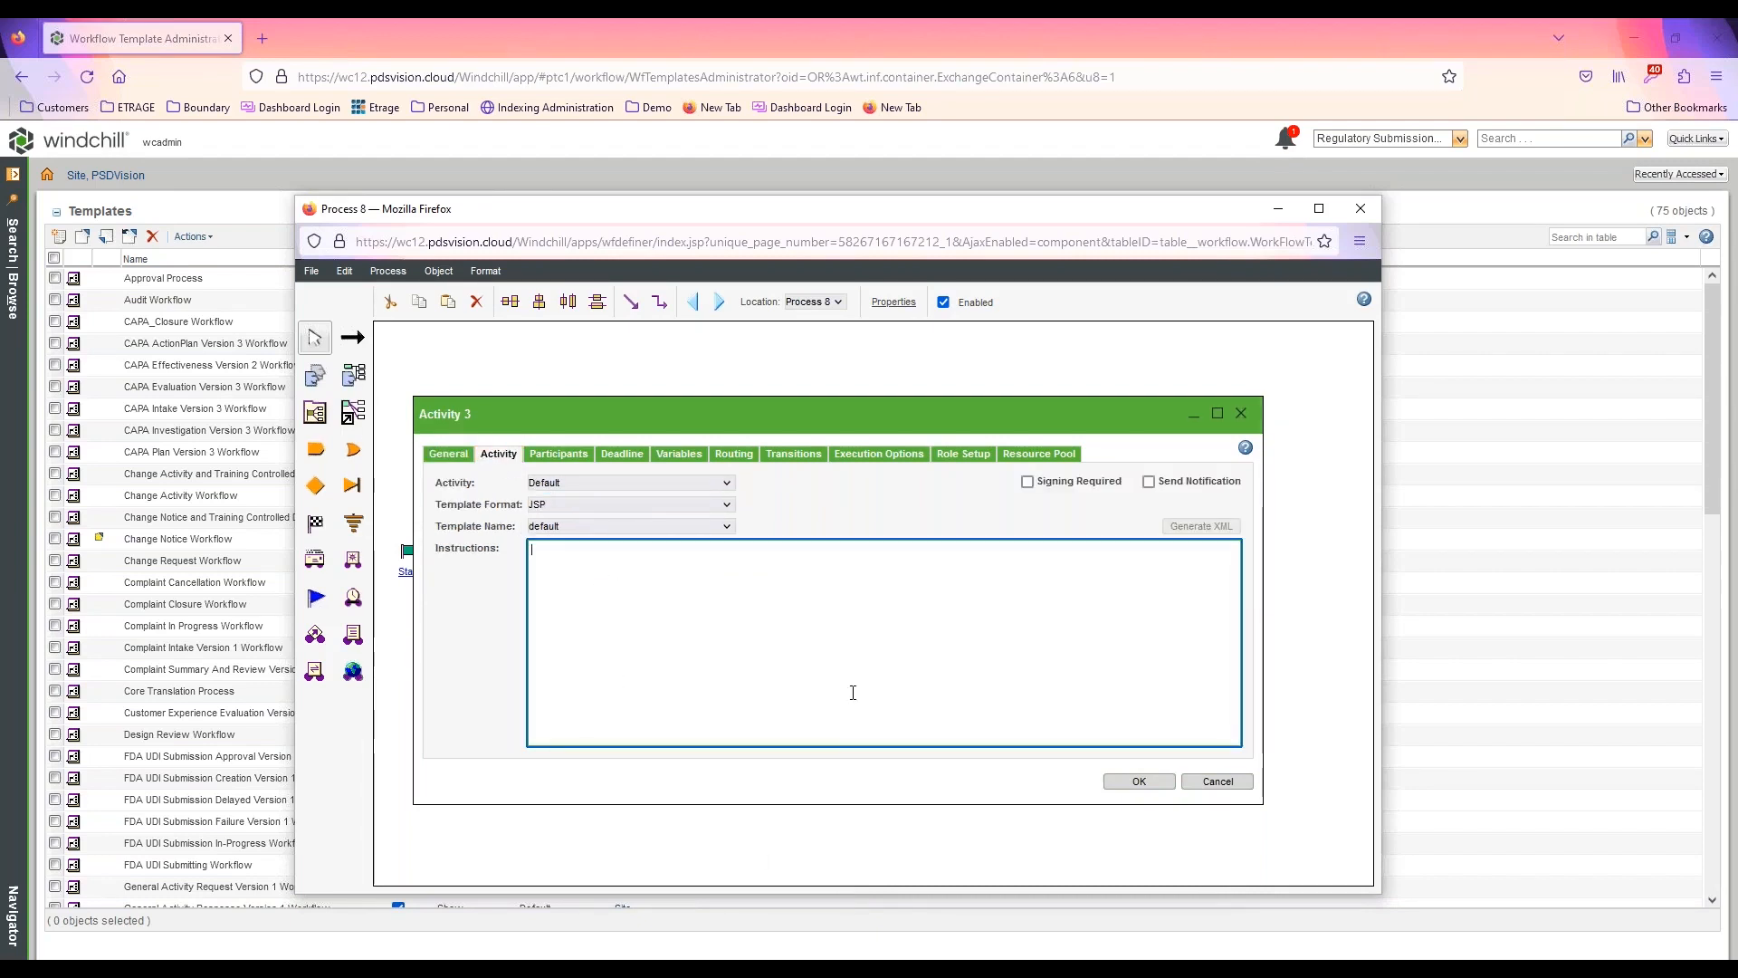
{"action": "type", "text": "Print the document to the main pro"}
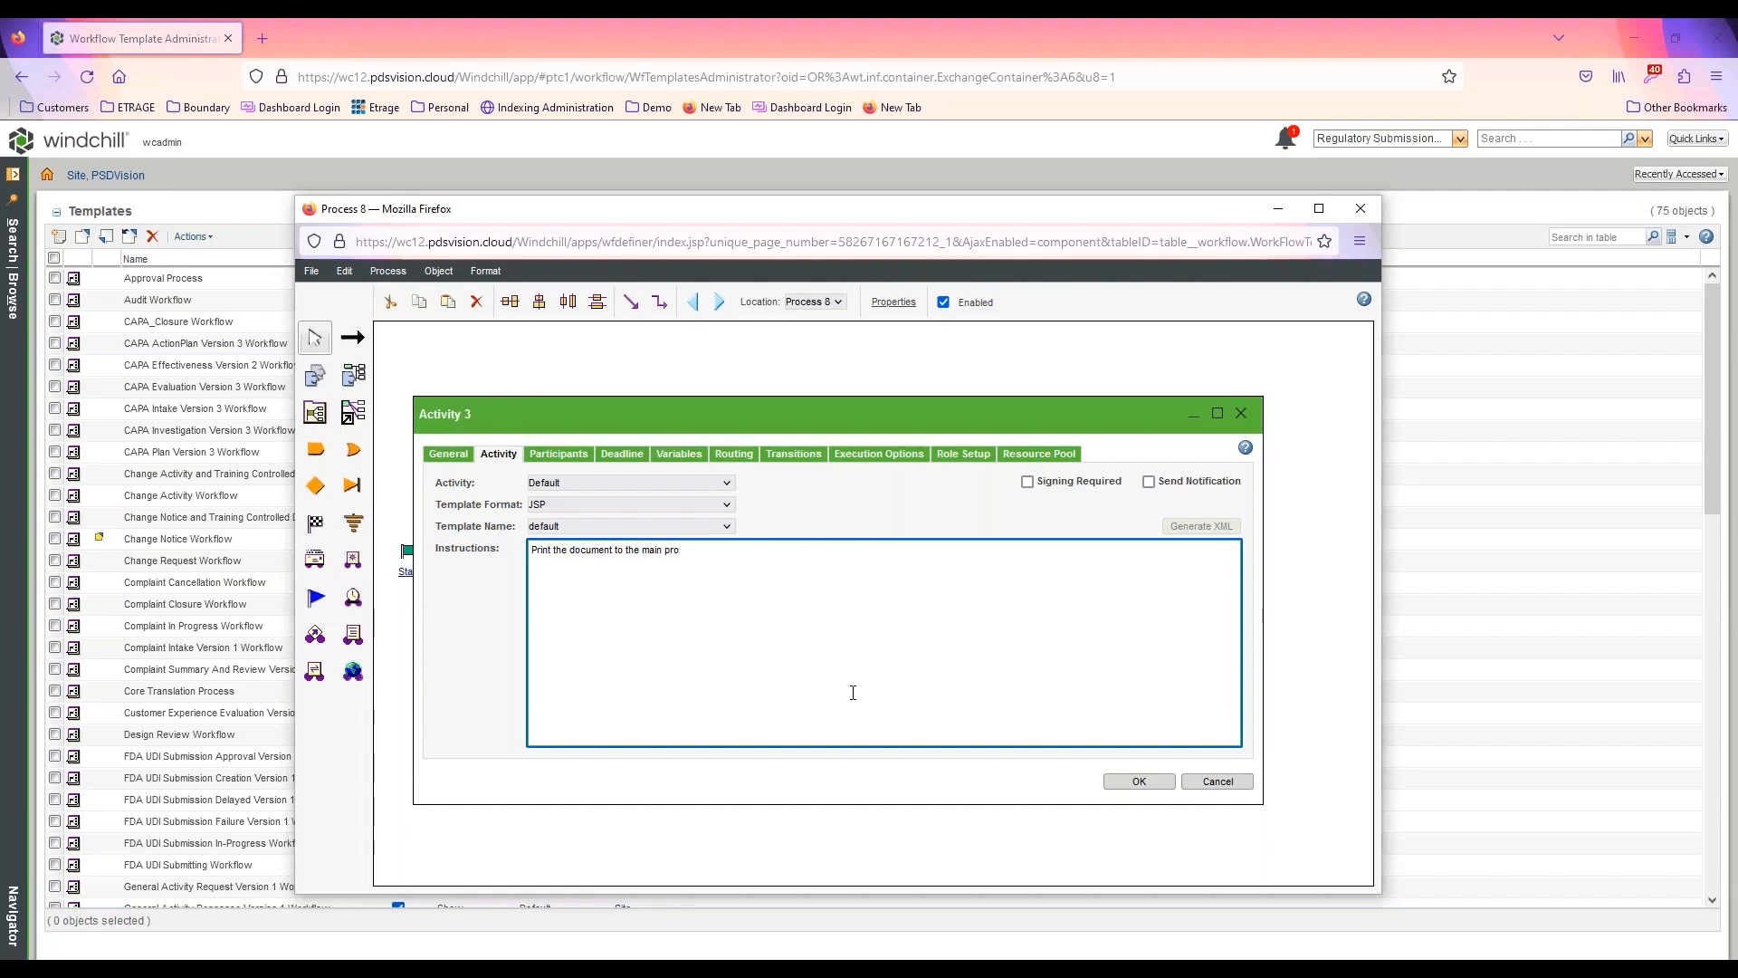
{"action": "key", "text": "BackSpace"}
{"action": "type", "text": "inter and file in cabinet X1"}
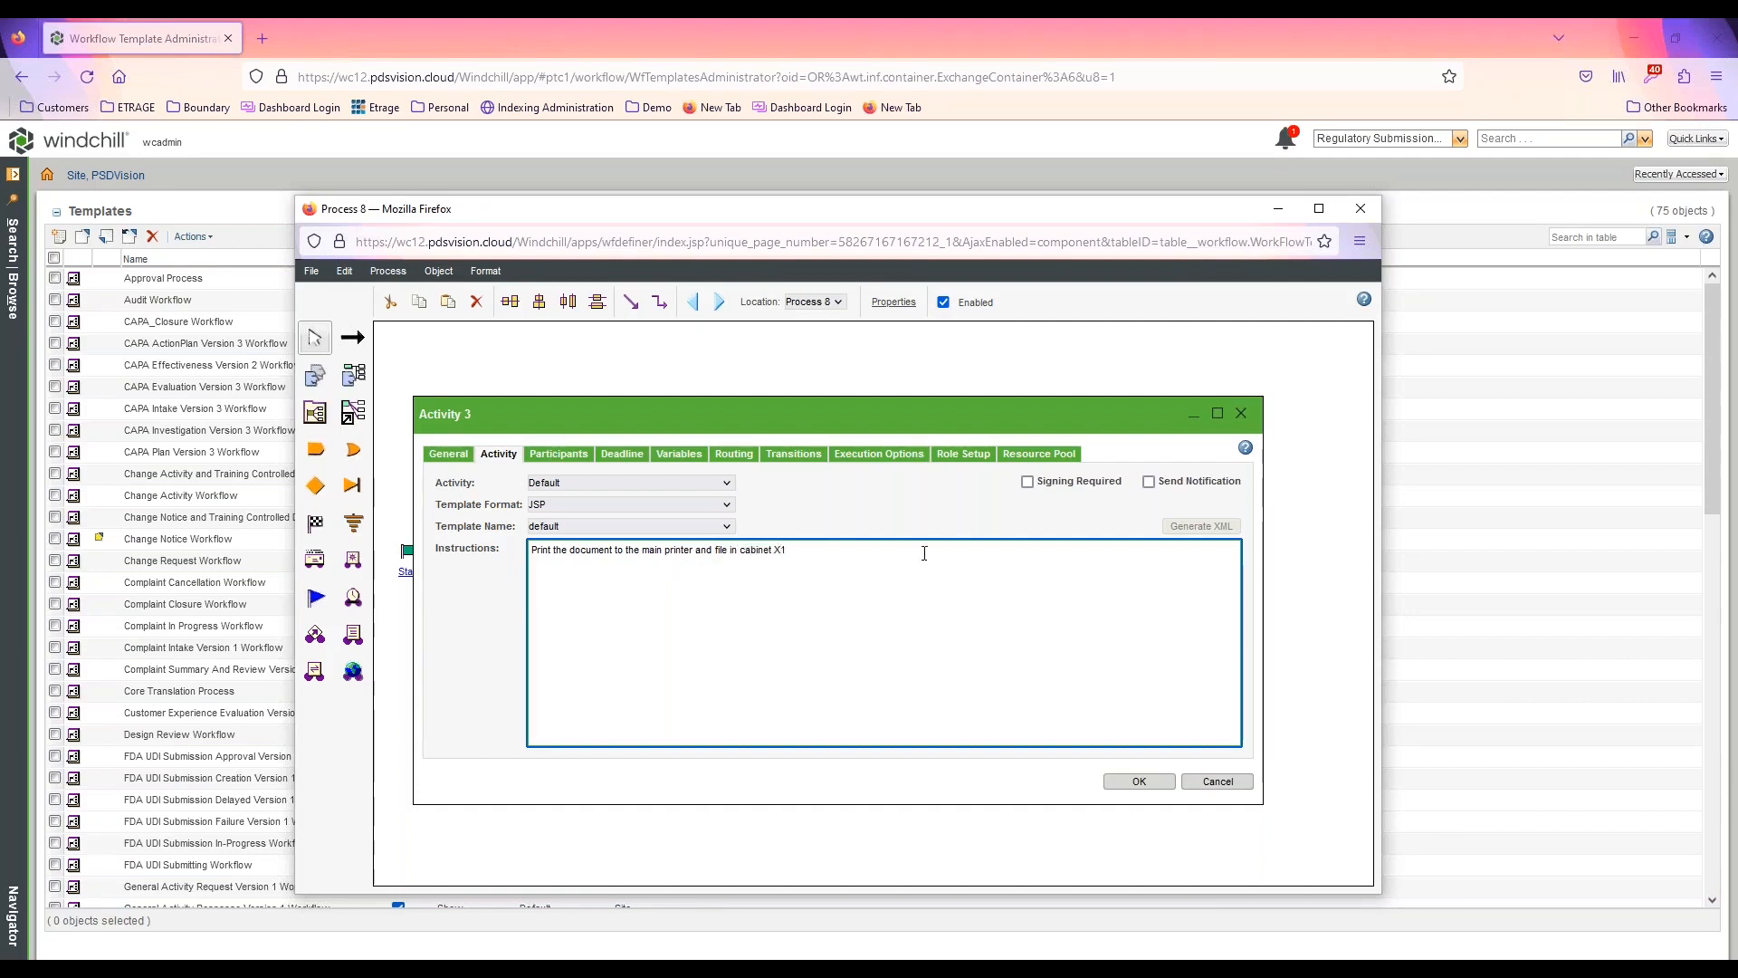
{"action": "left_click", "coordinate": [1139, 781]}
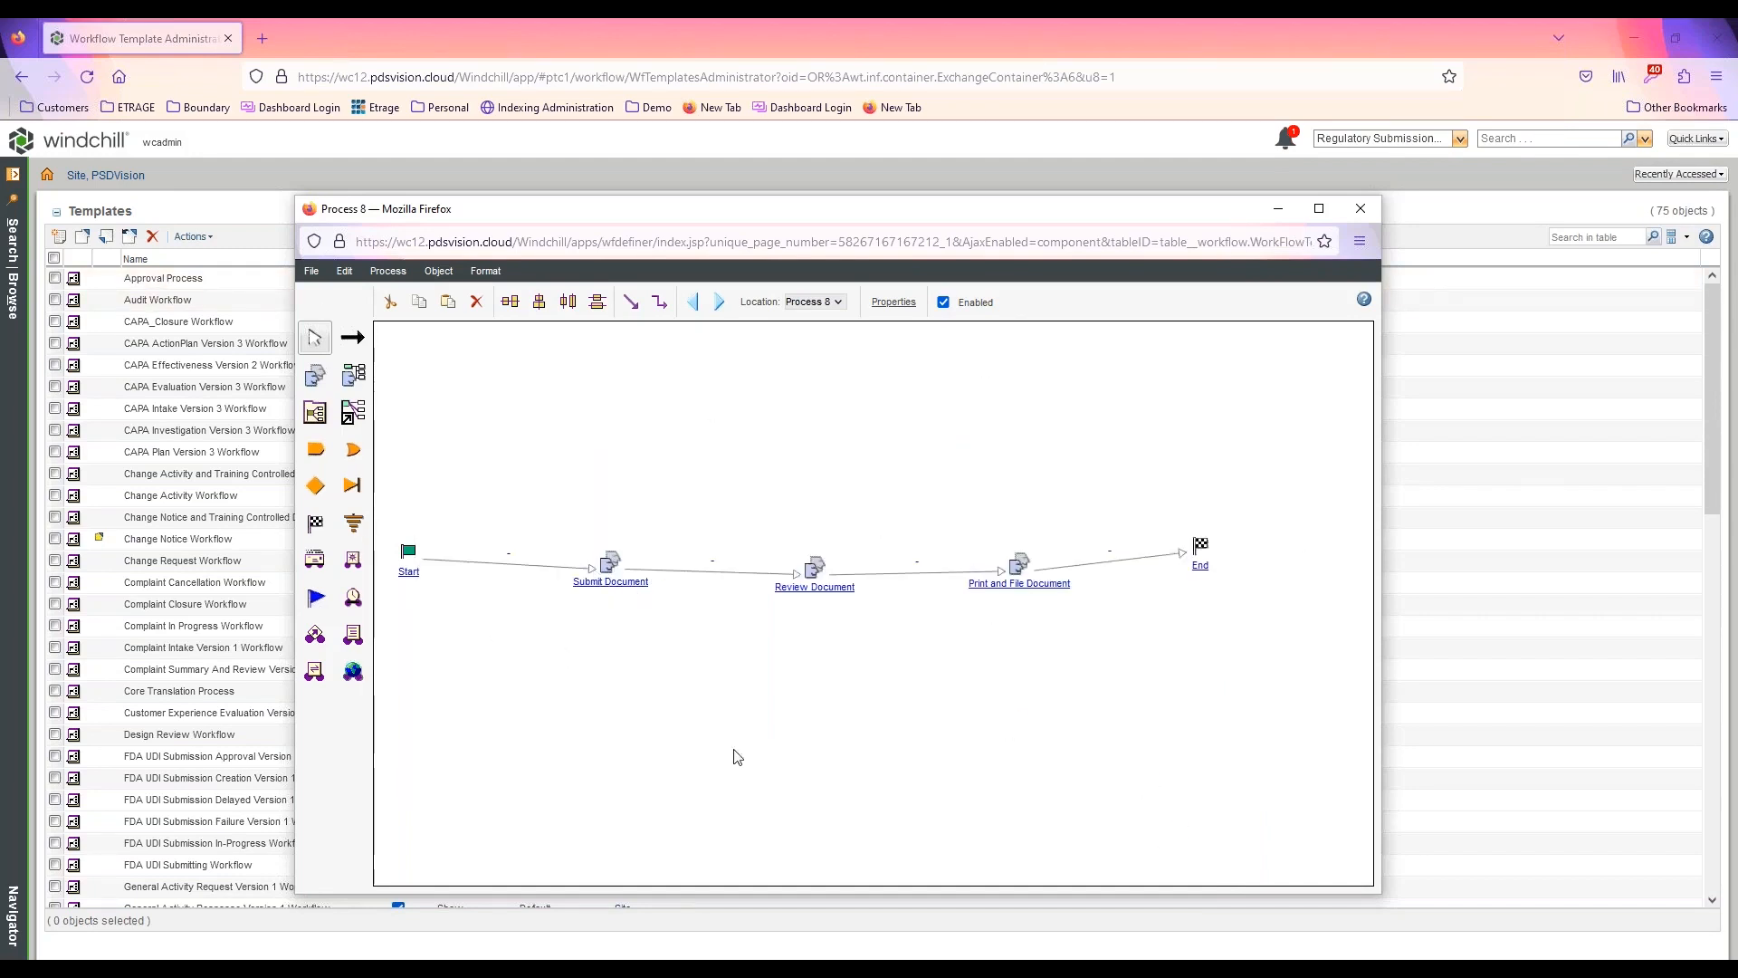
Rename the workflow process as Demo Document WF in its properties
{"action": "left_click", "coordinate": [901, 303]}
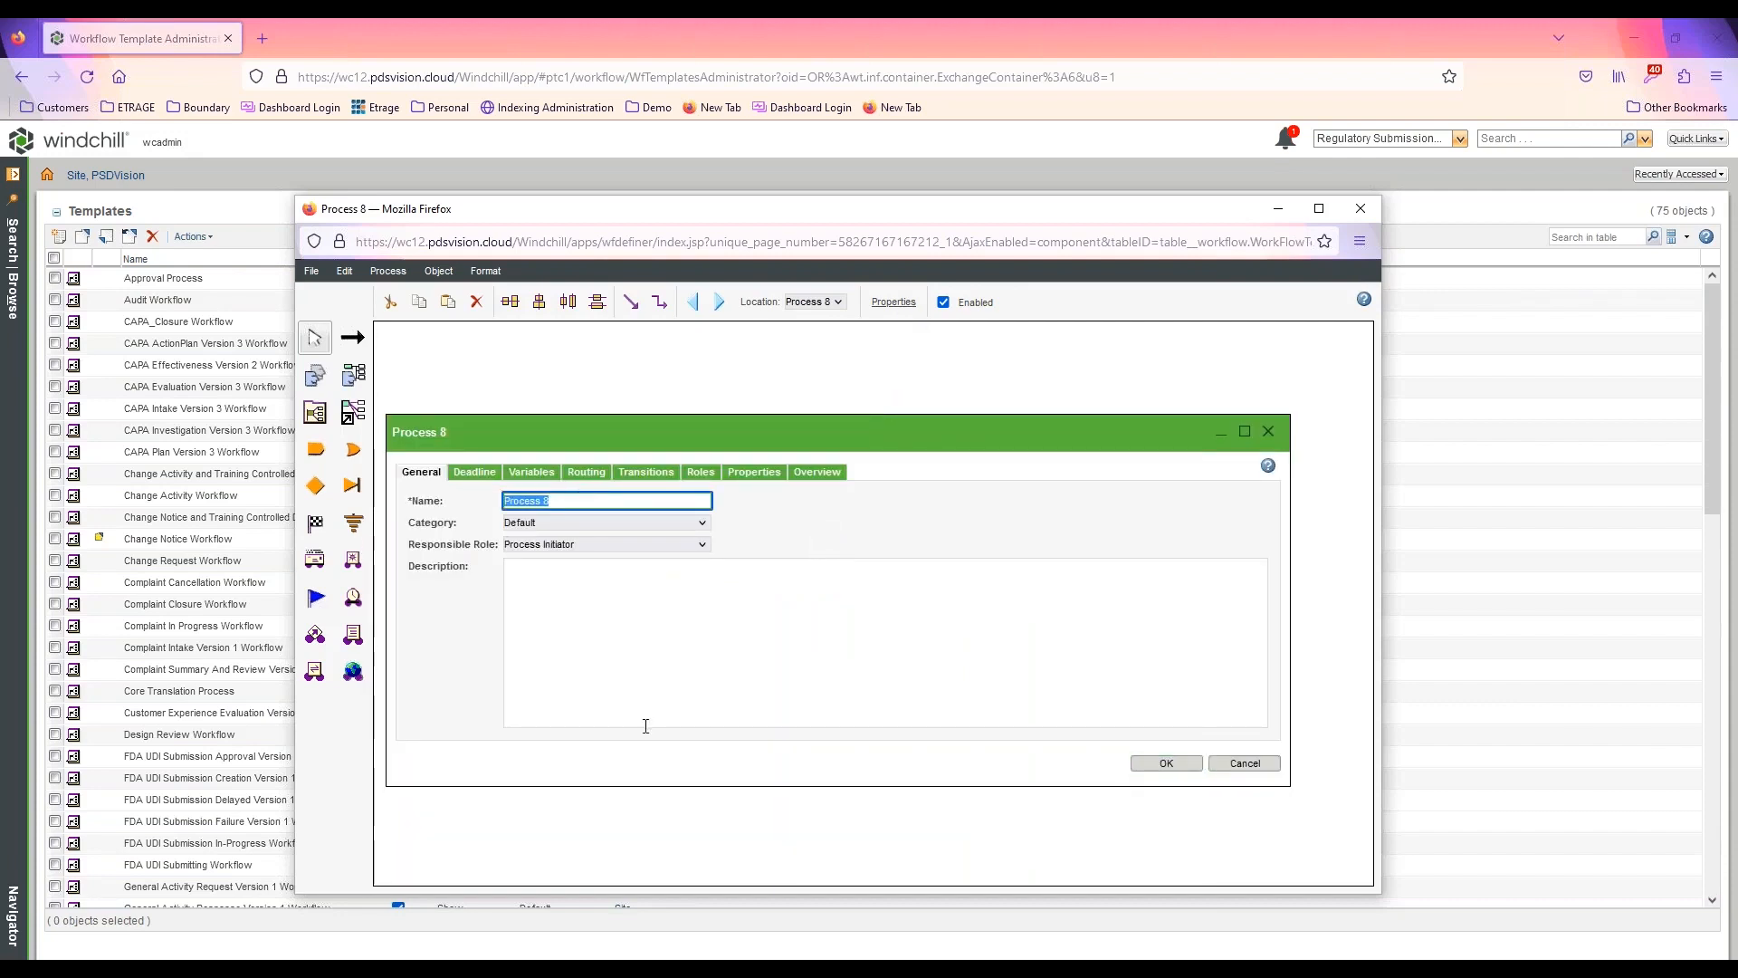
{"action": "type", "text": "Demo Document WF"}
{"action": "left_click", "coordinate": [1166, 763]}
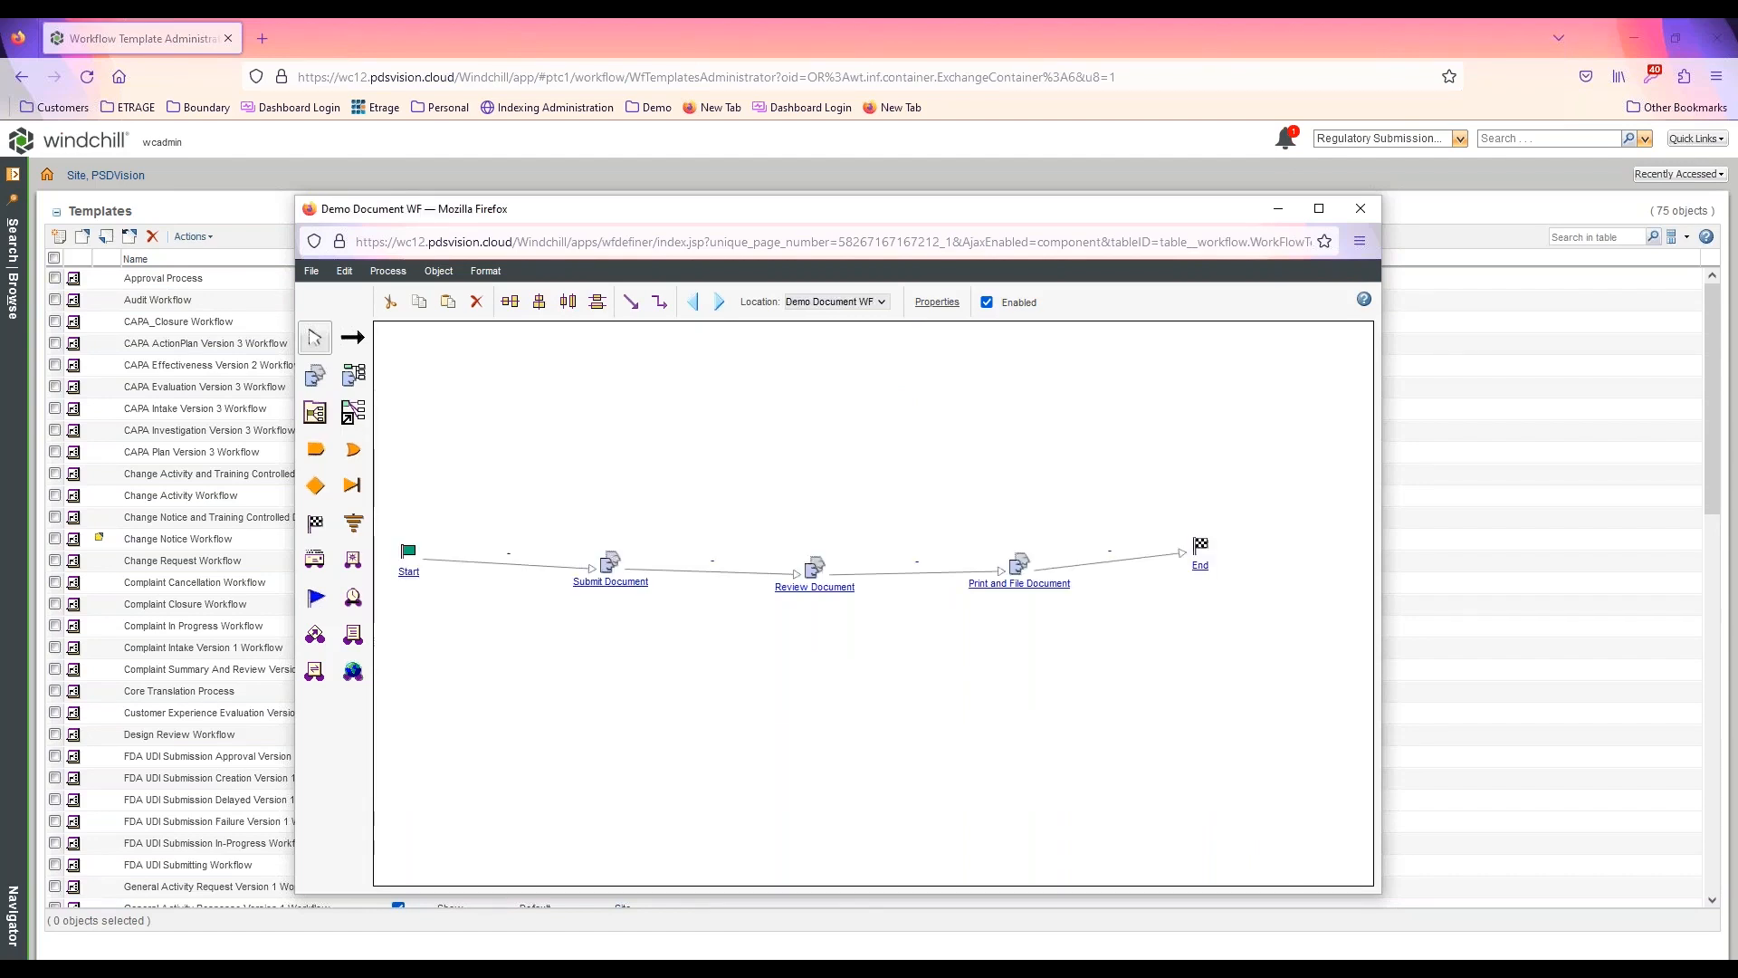
Save the Demo Document WF template and close the workflow editor window
{"action": "left_click", "coordinate": [311, 271]}
{"action": "left_click", "coordinate": [335, 337]}
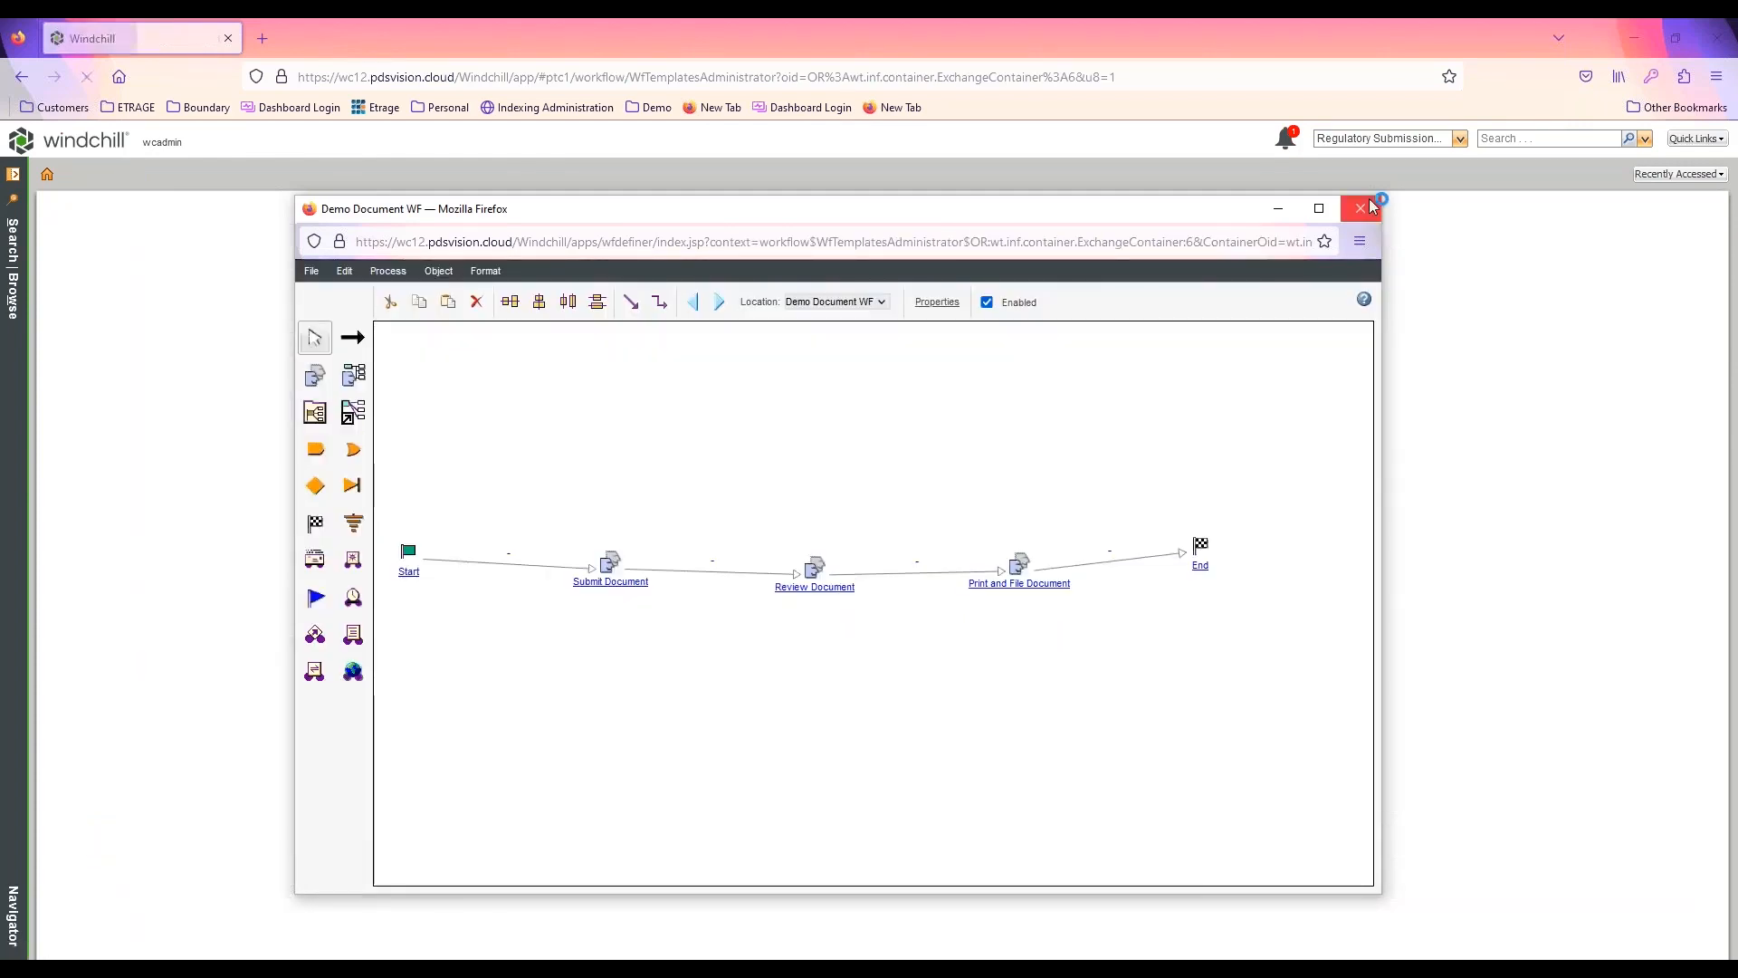
{"action": "left_click", "coordinate": [1361, 208]}
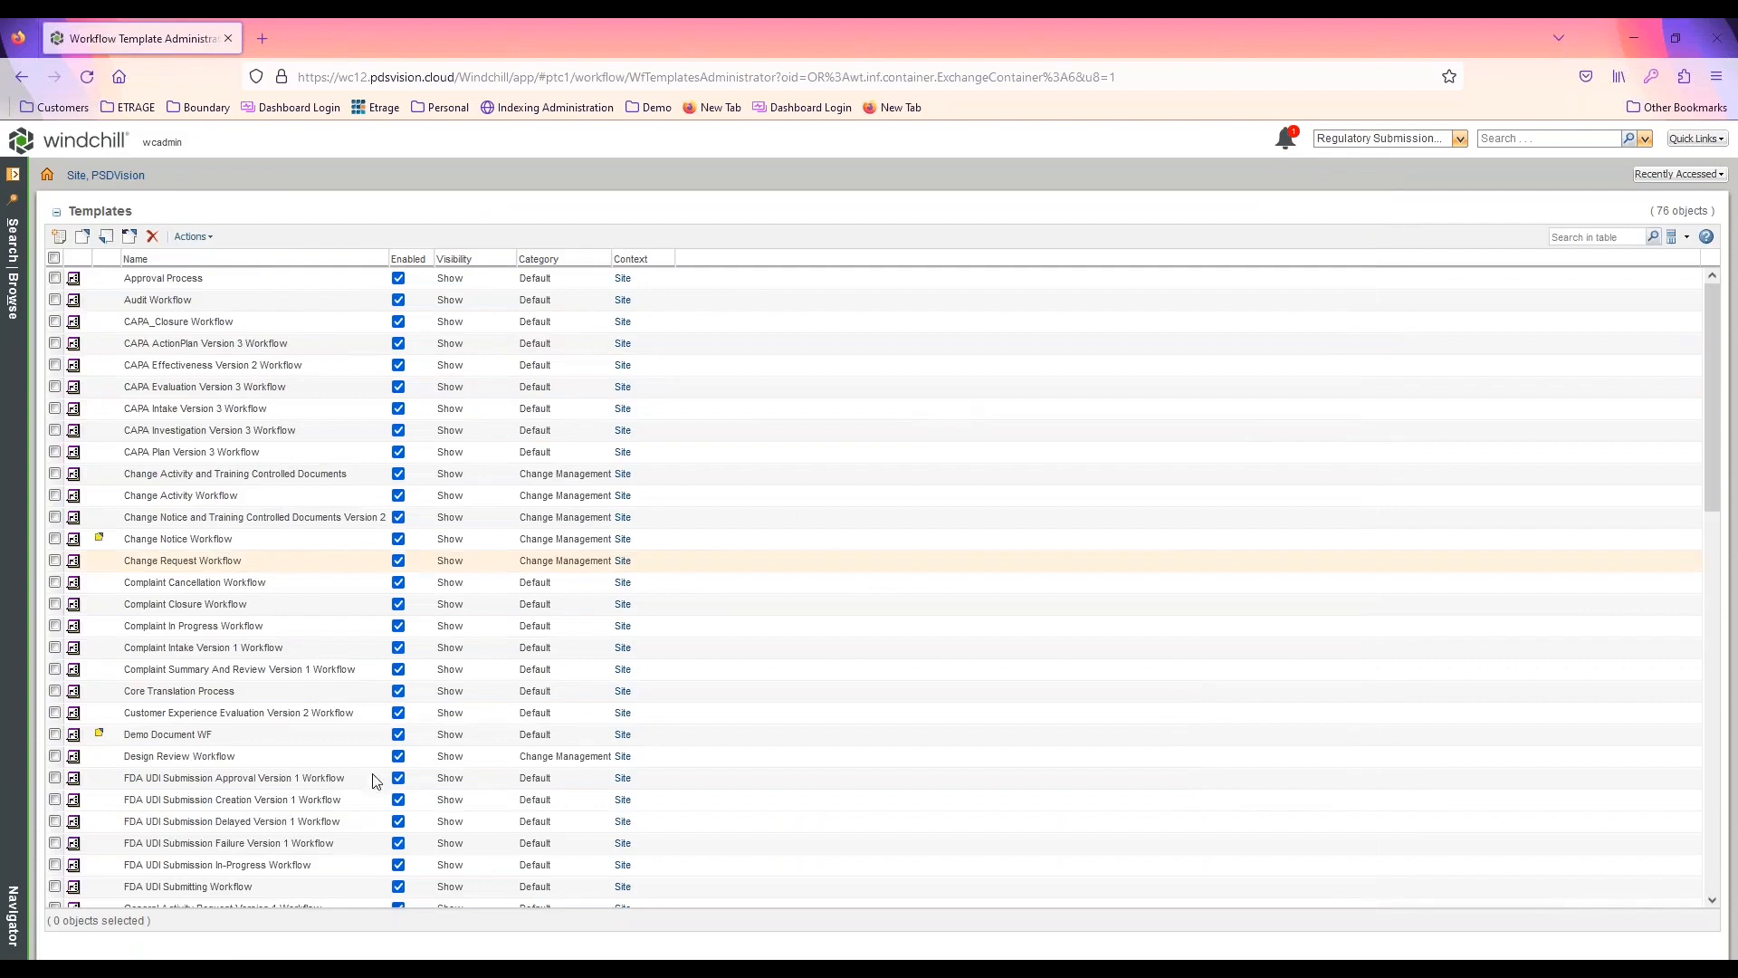
Check in the Demo Document WF template from the workflow templates list
{"action": "right_click", "coordinate": [185, 738]}
{"action": "left_click", "coordinate": [228, 793]}
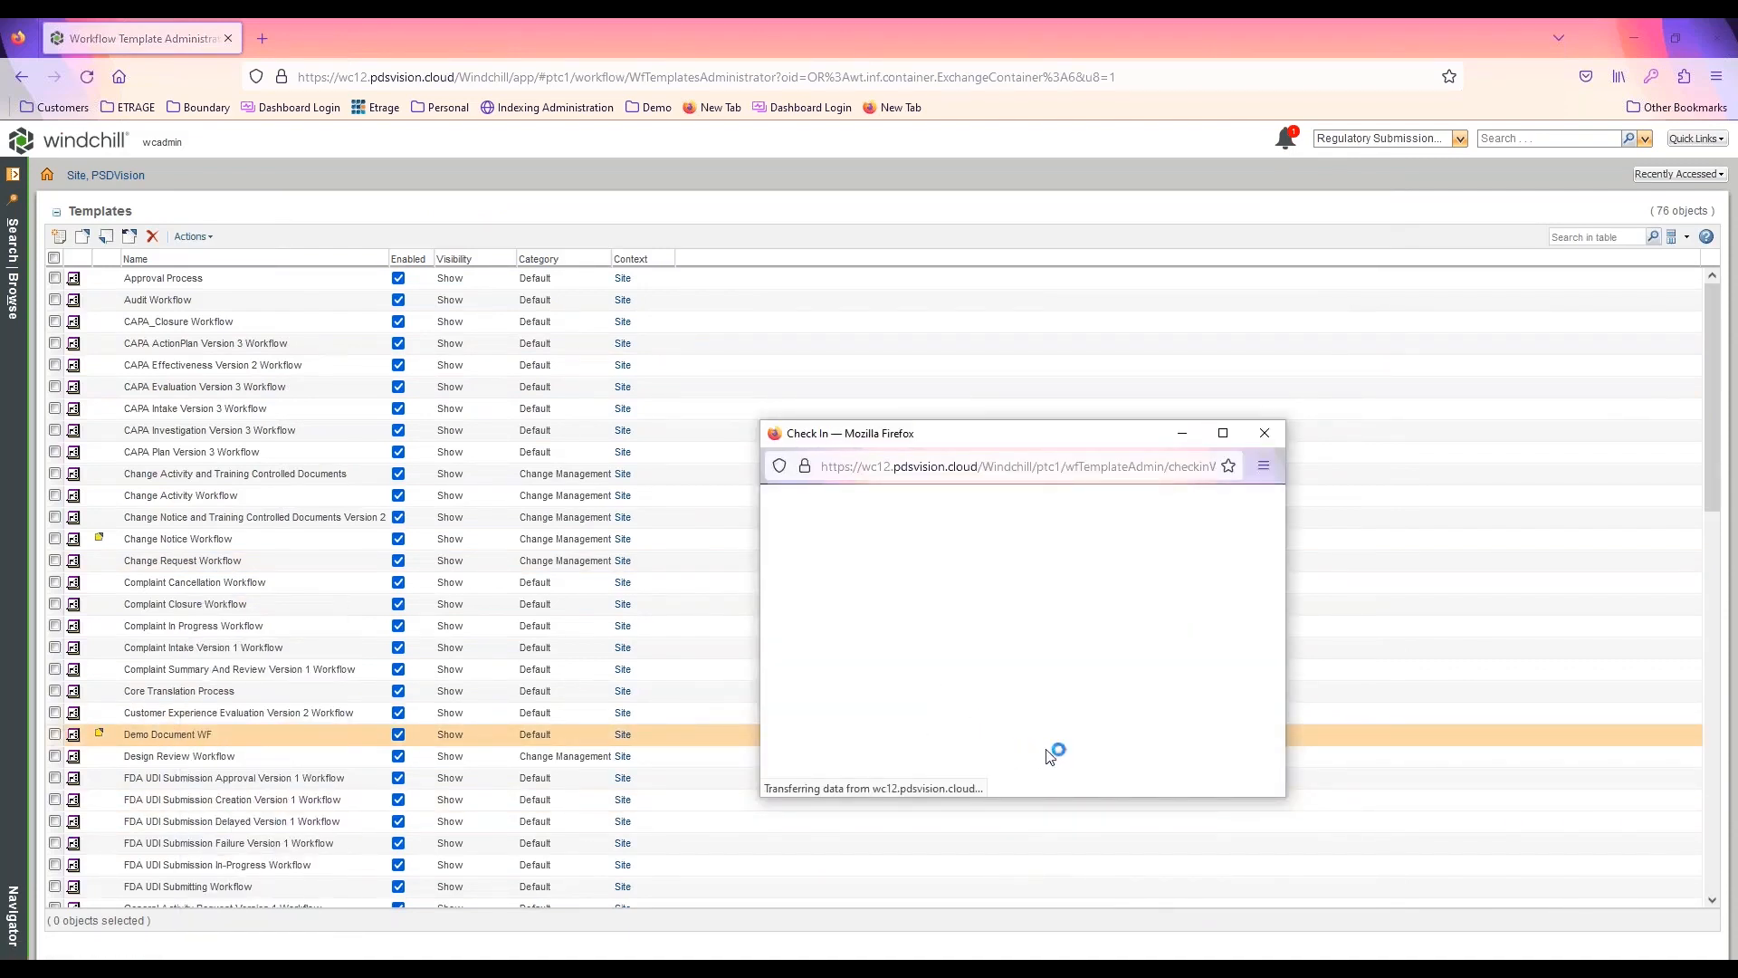
{"action": "left_click", "coordinate": [1175, 767]}
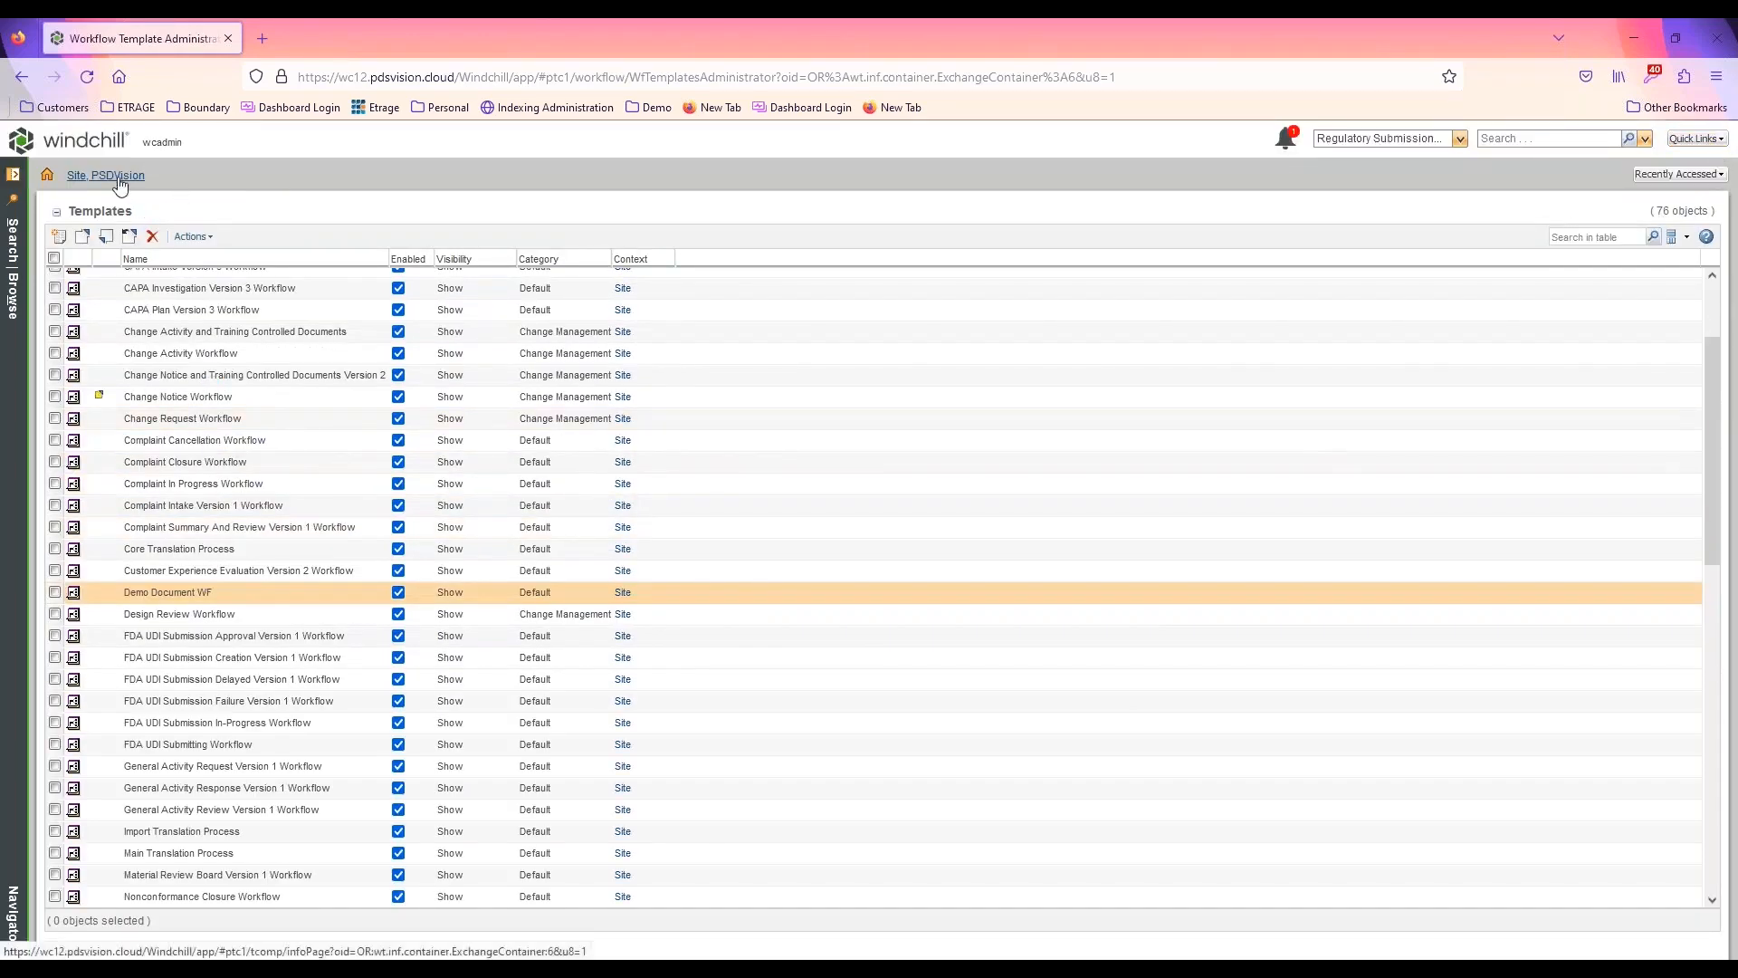
Go to the site's Life Cycle Template Administration and open the Workflow_LF life cycle for editing
{"action": "left_click", "coordinate": [124, 180]}
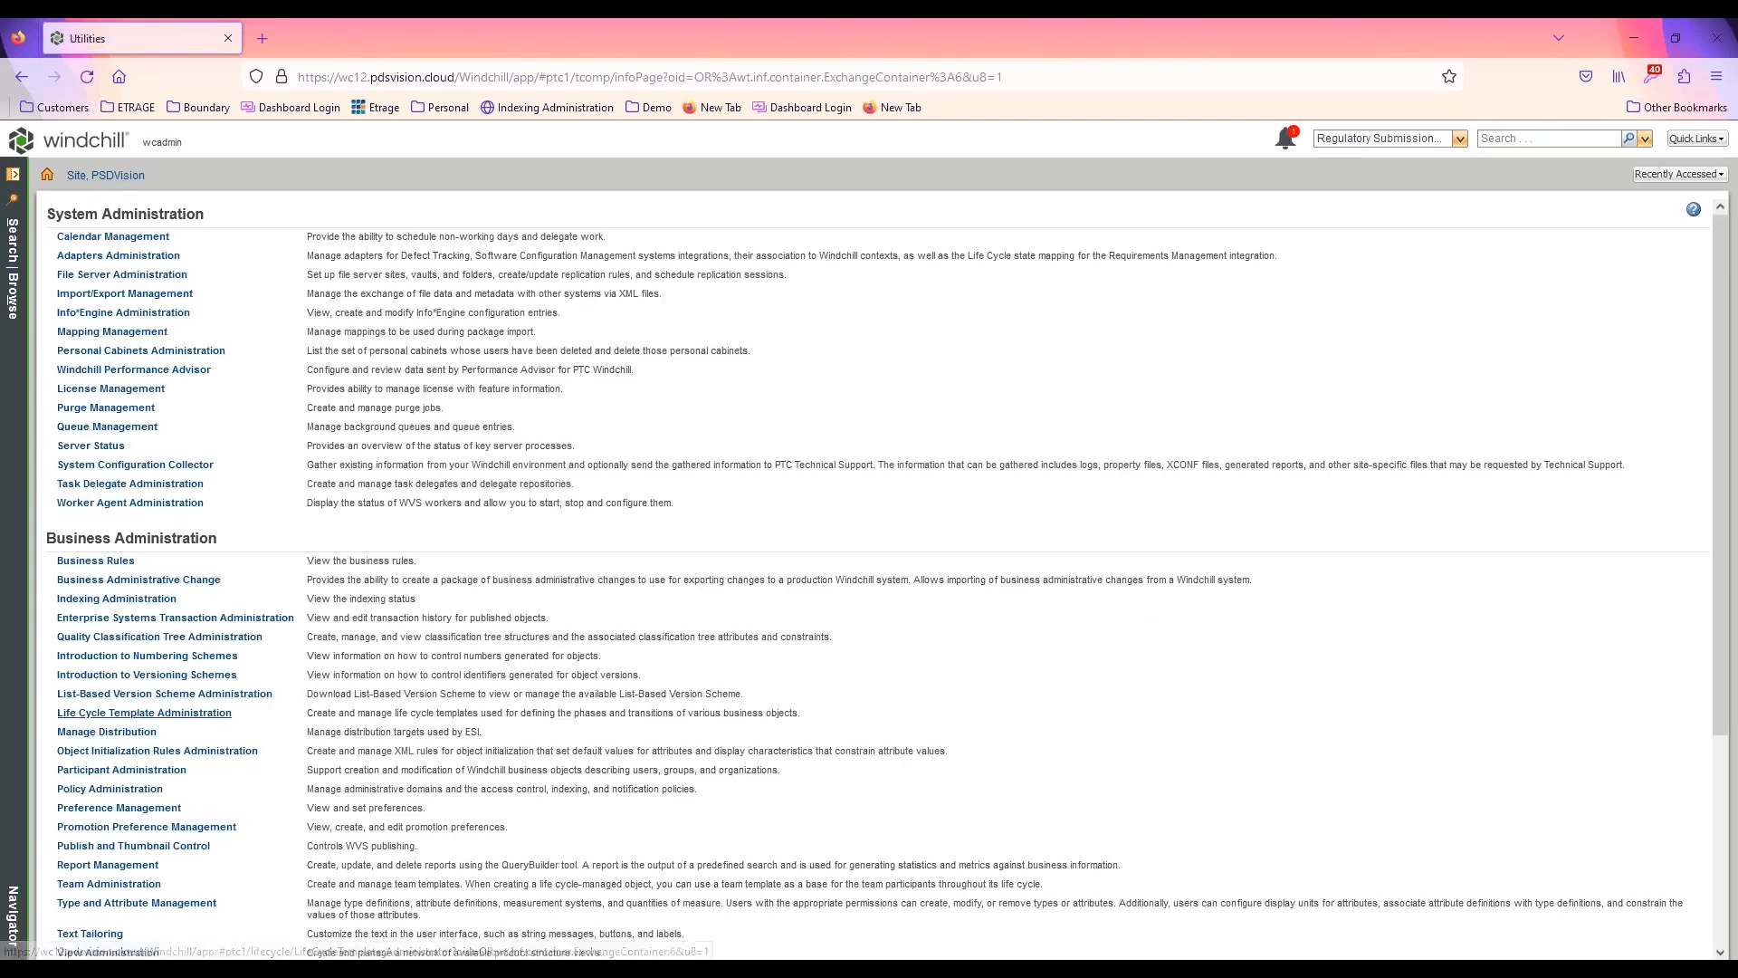
{"action": "left_click", "coordinate": [129, 712]}
{"action": "scroll", "coordinate": [307, 746], "scroll_direction": "down", "scroll_amount": 10}
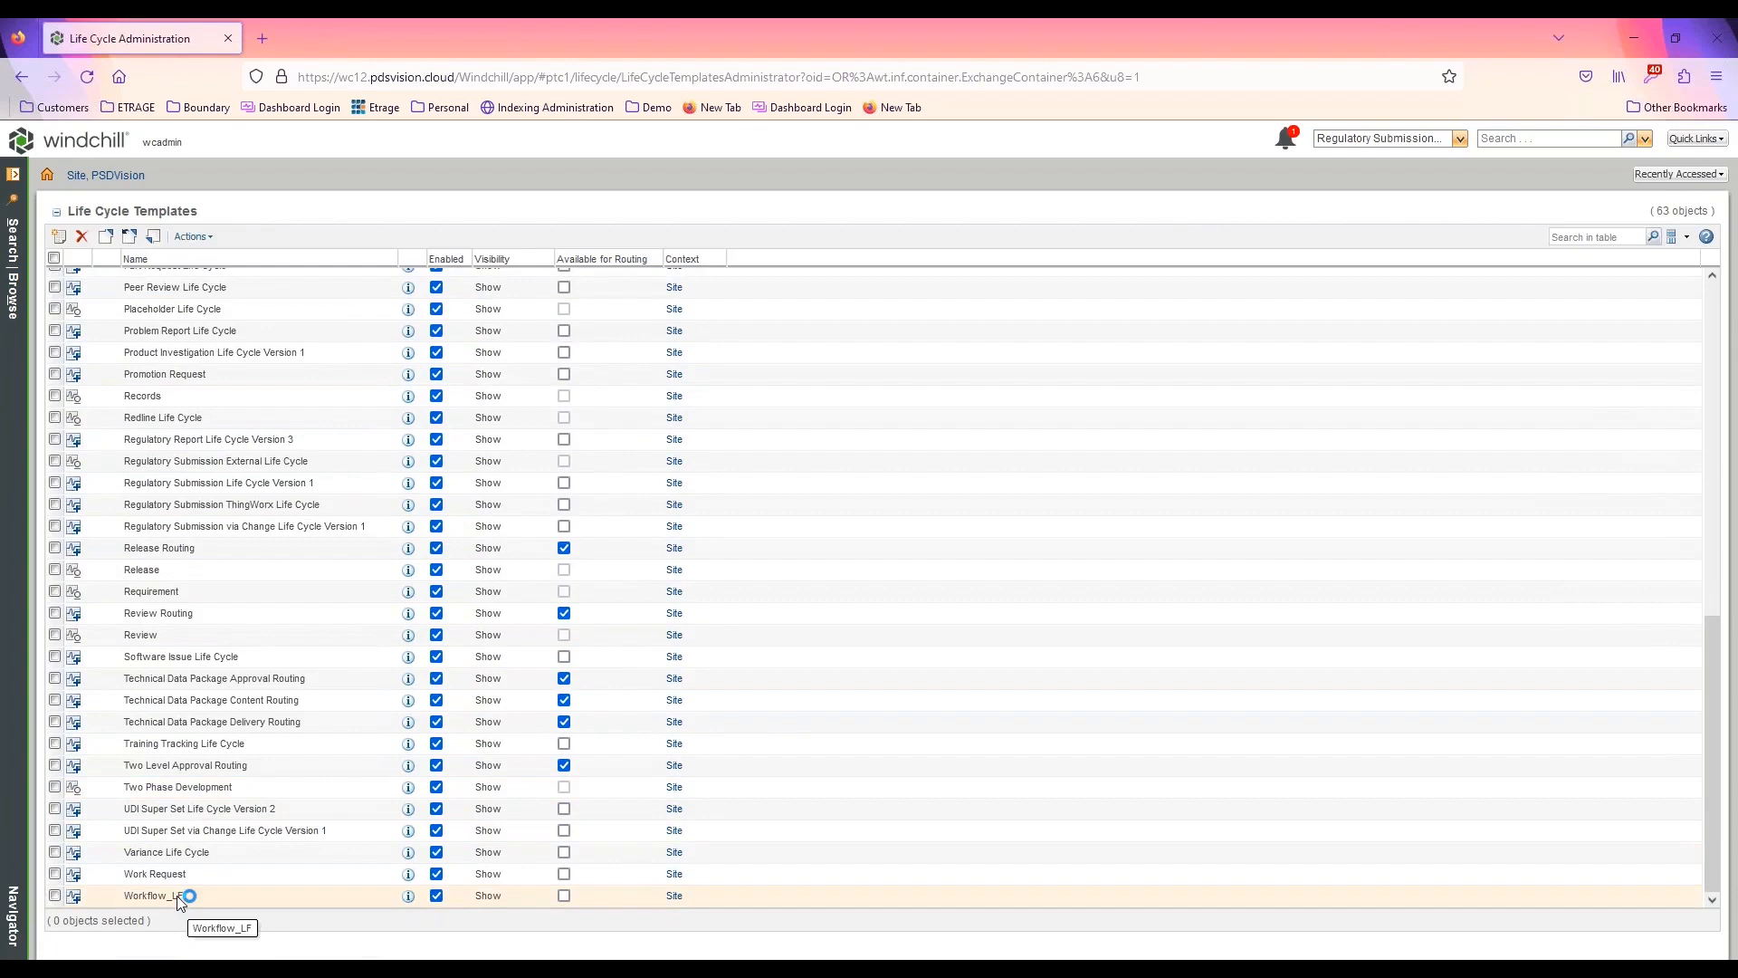
{"action": "right_click", "coordinate": [180, 898]}
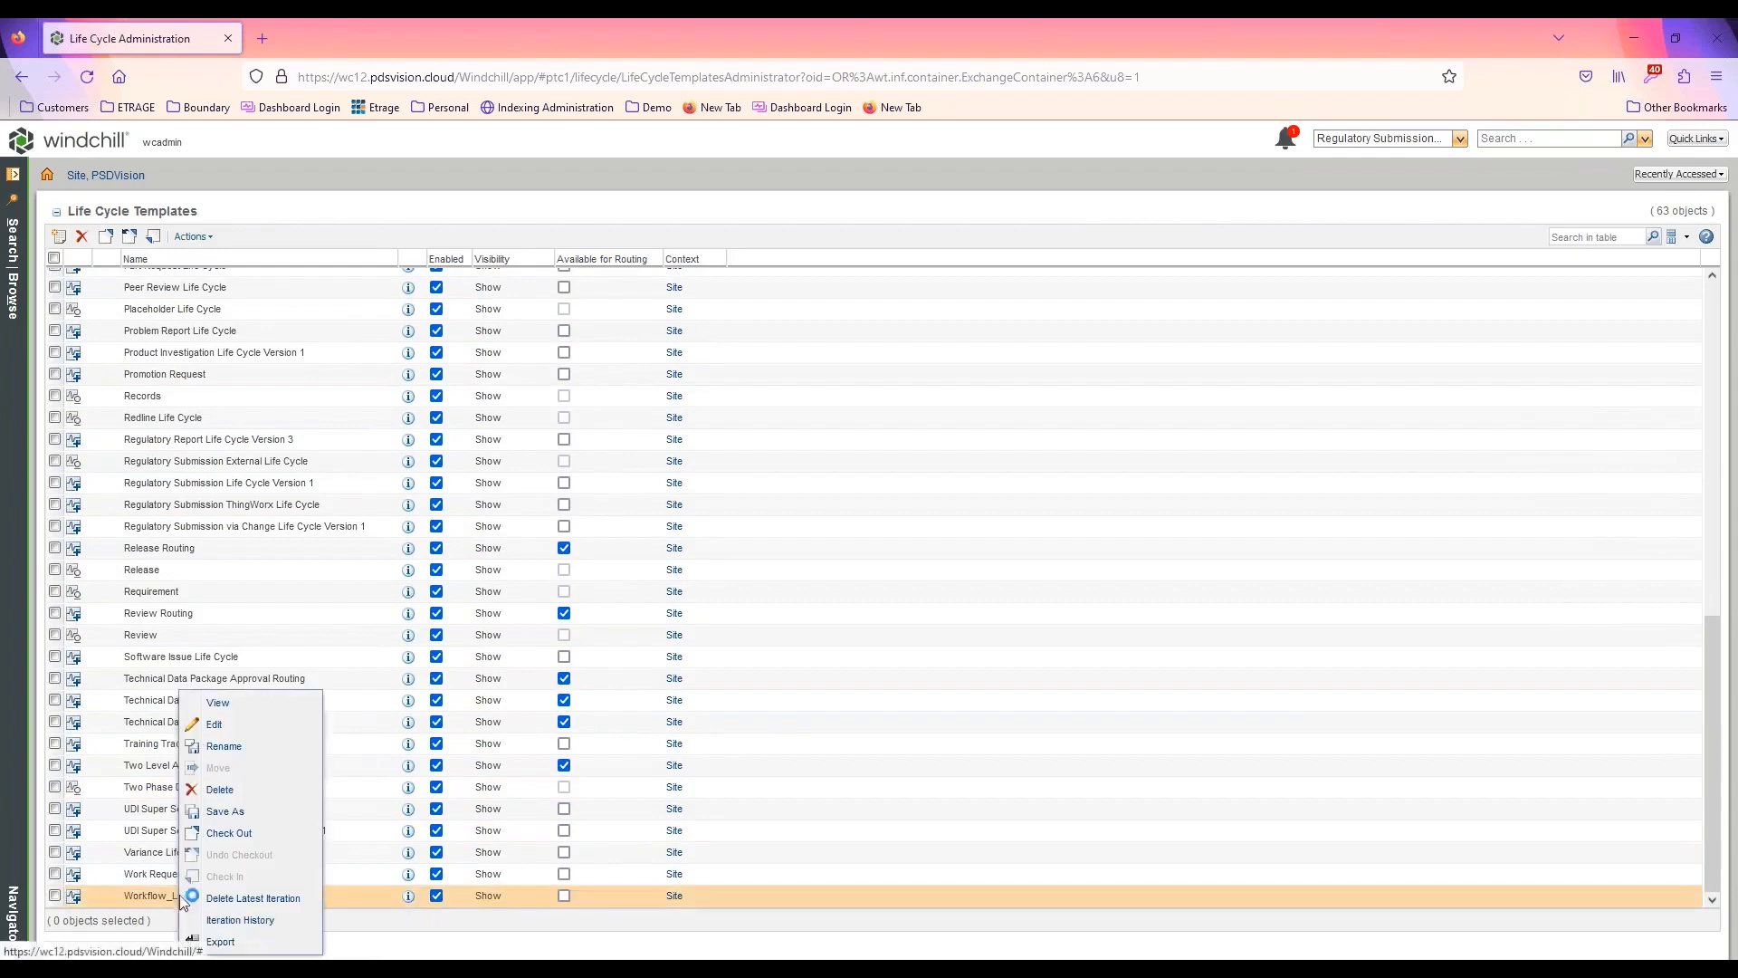
{"action": "left_click", "coordinate": [241, 724]}
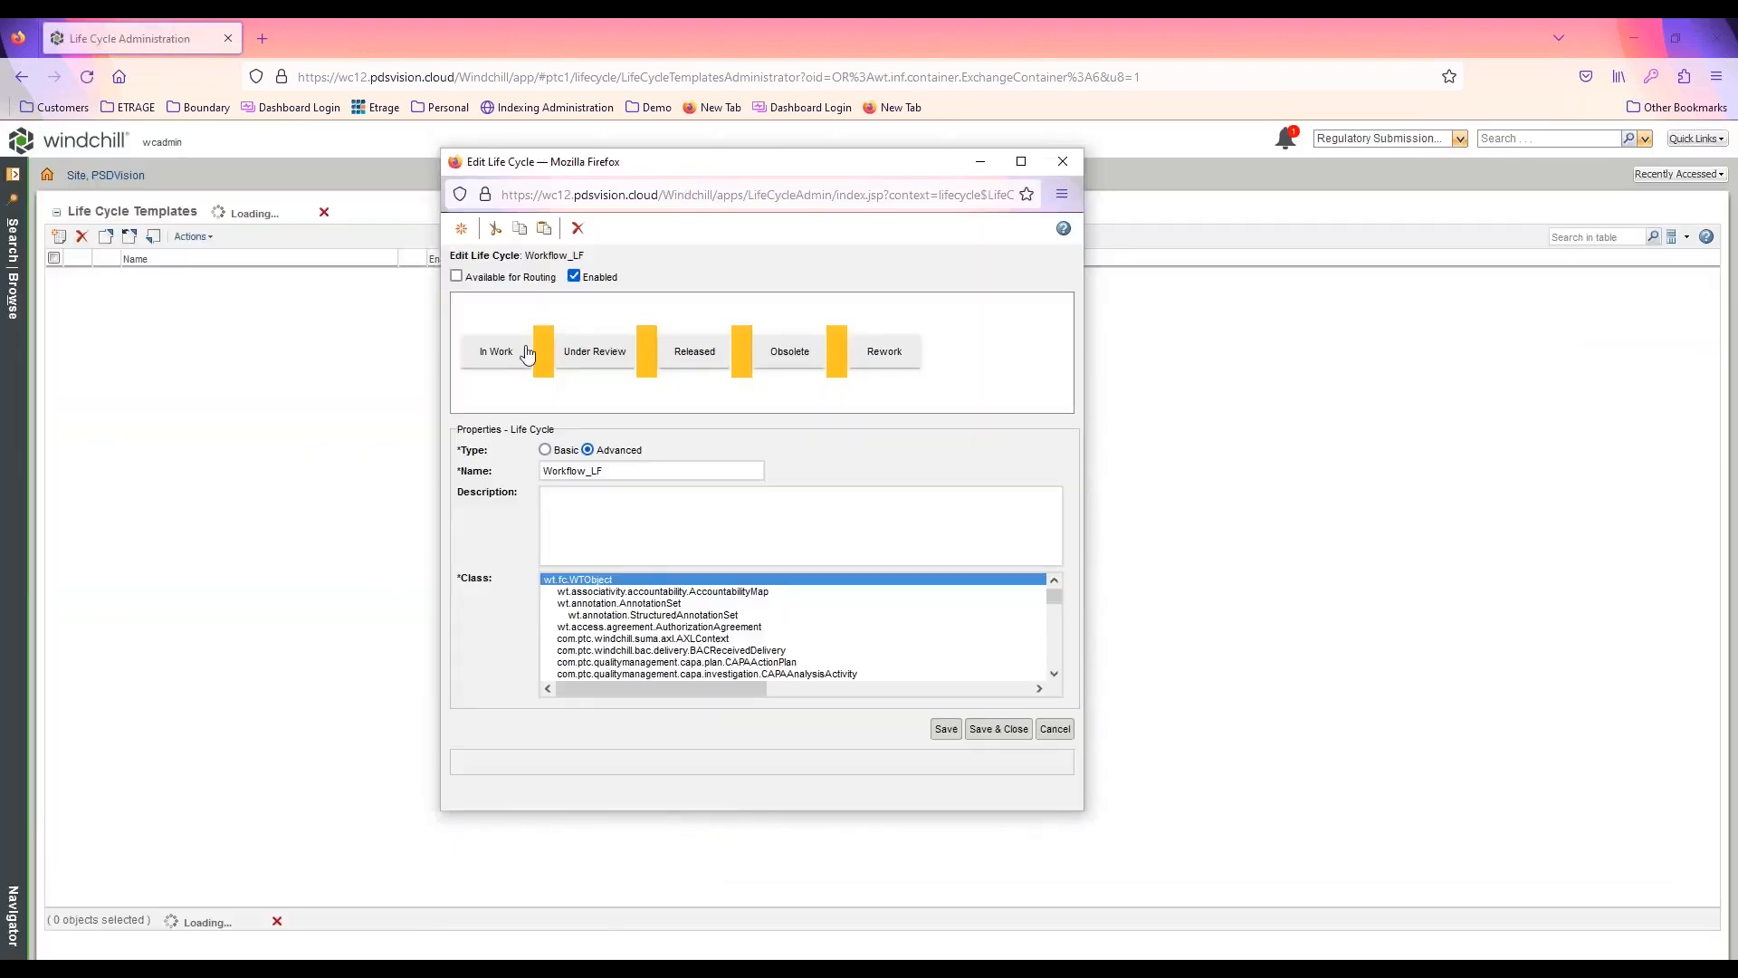
Assign Demo Document WF as the phase process of the In Work state, and save and close the life cycle
{"action": "left_click", "coordinate": [496, 352]}
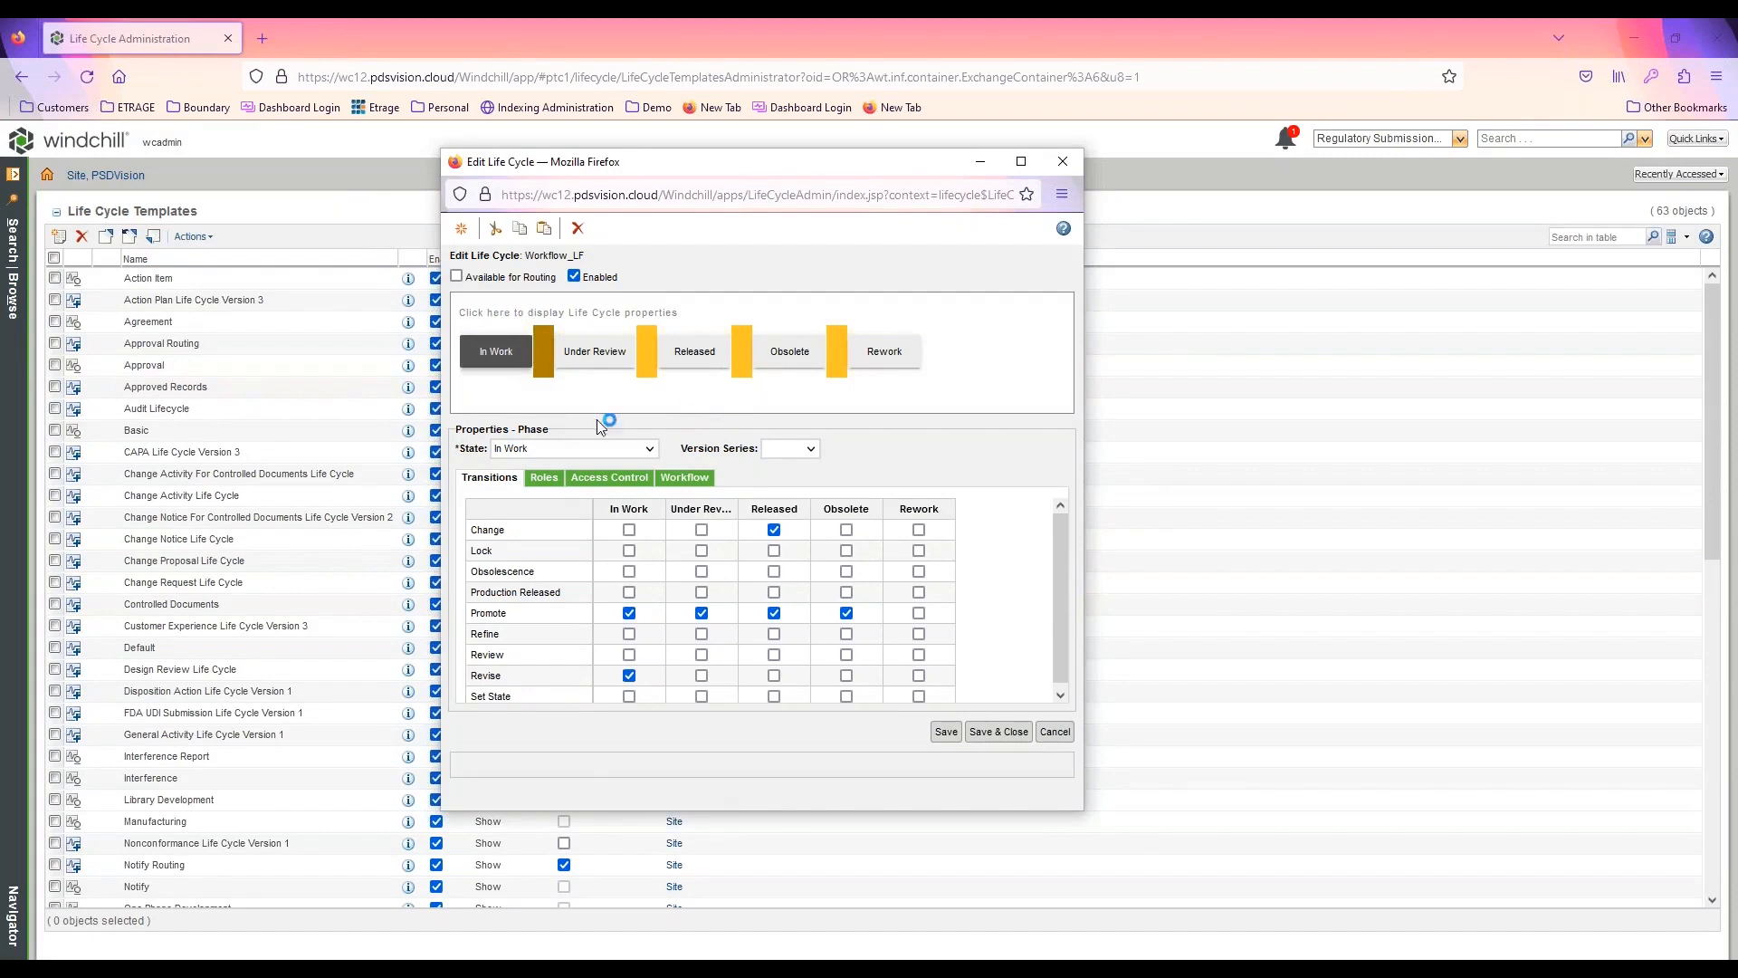
{"action": "left_click", "coordinate": [700, 481]}
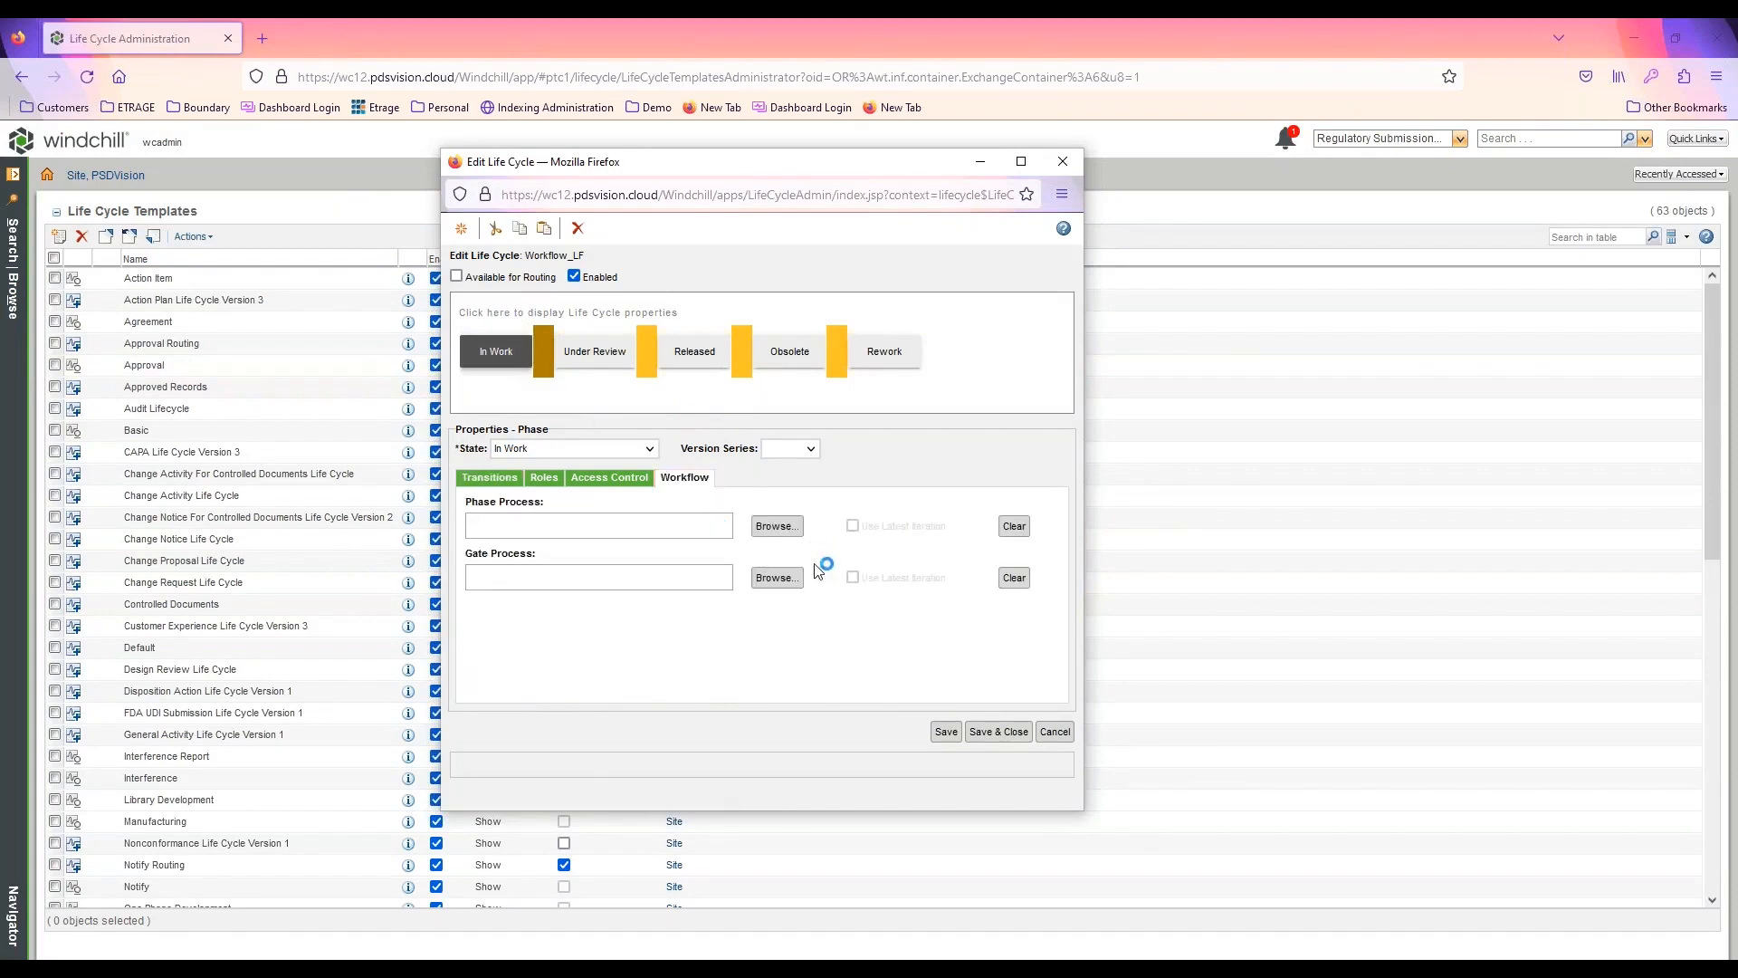
{"action": "left_click", "coordinate": [775, 527]}
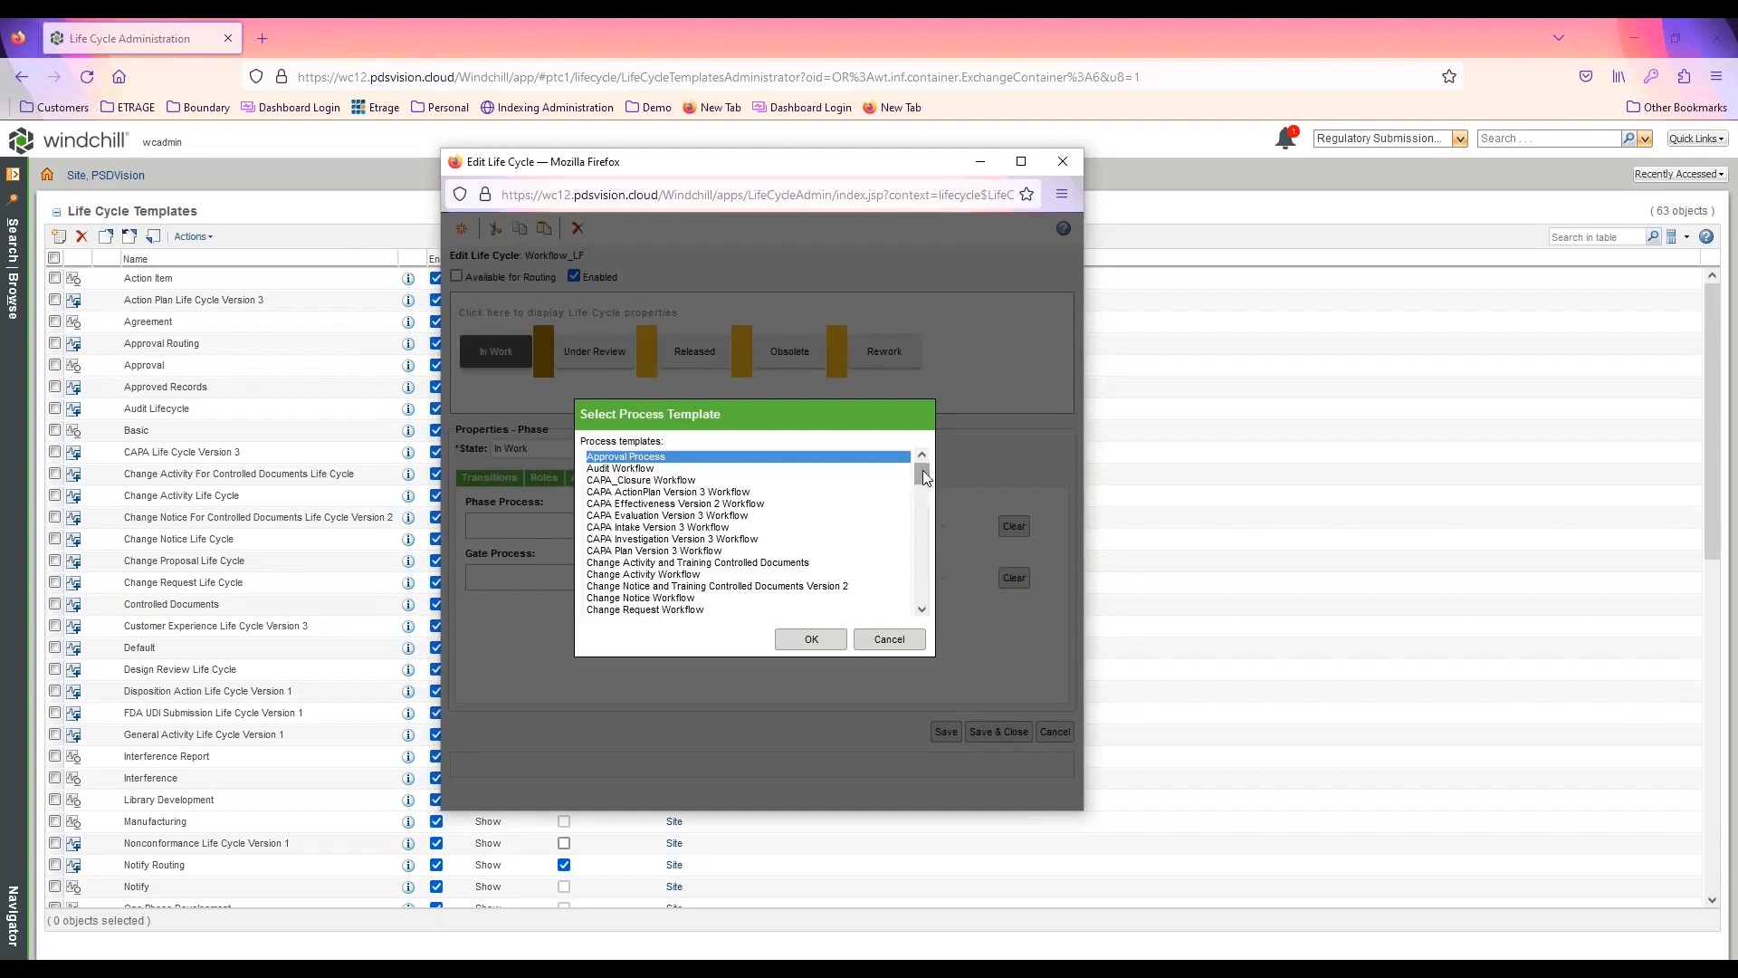
{"action": "scroll", "coordinate": [923, 477], "scroll_direction": "down", "scroll_amount": 4}
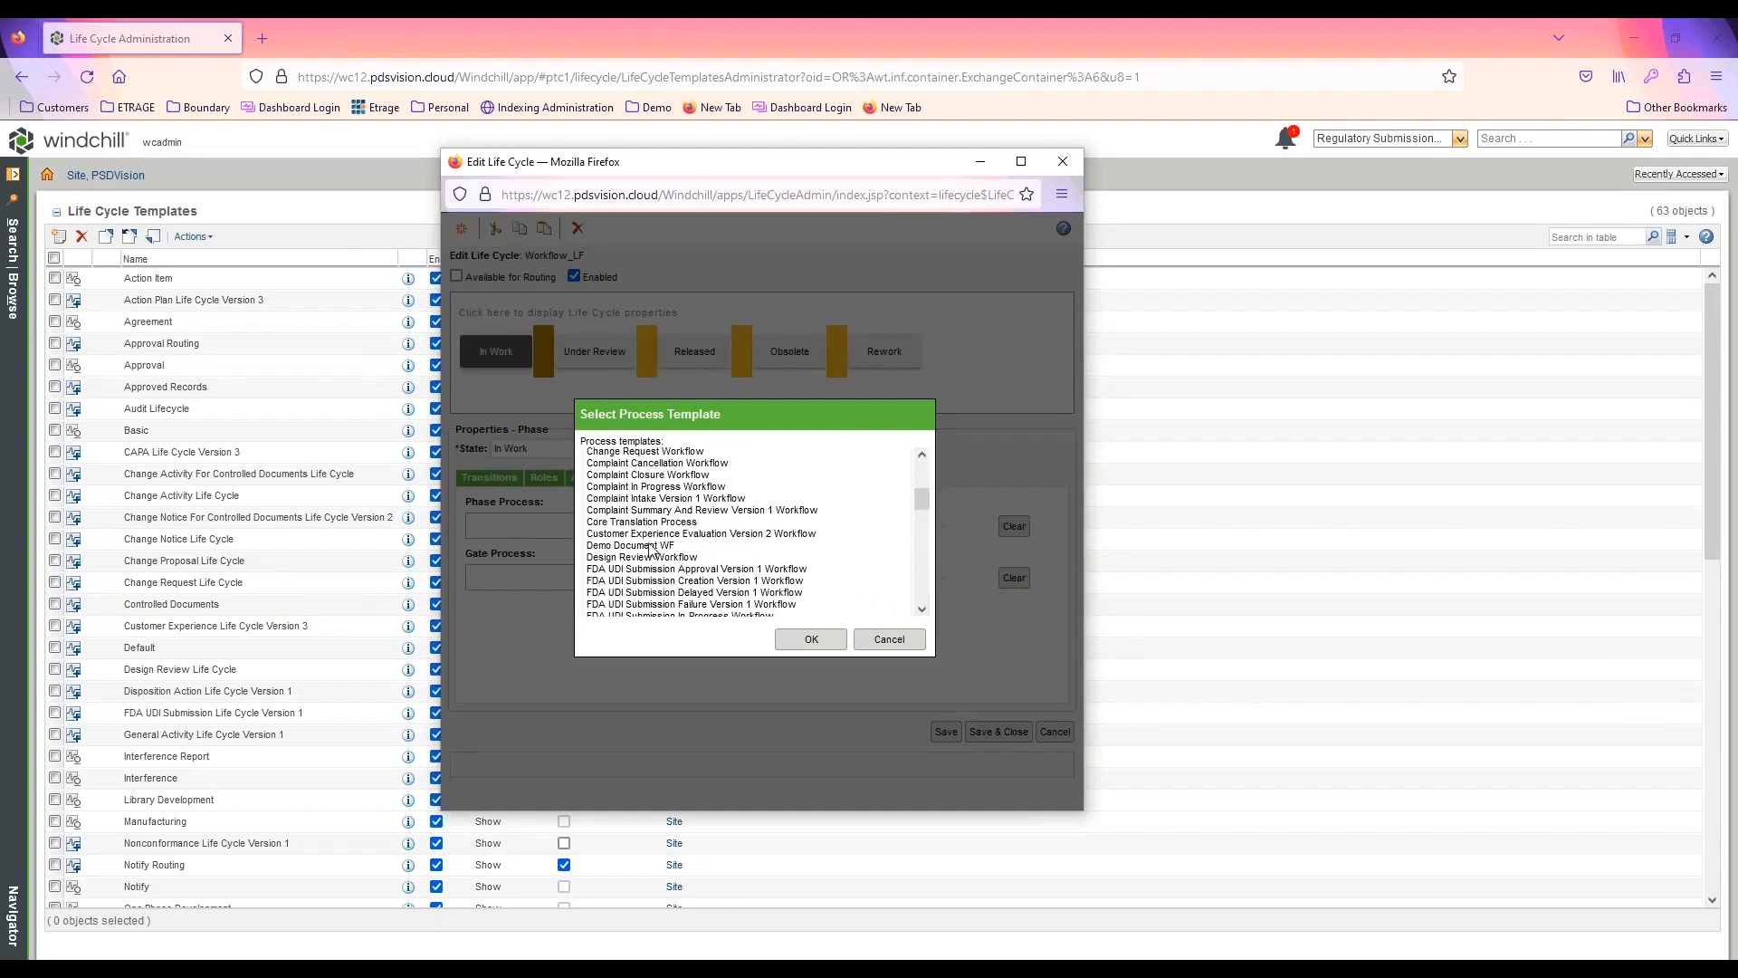
{"action": "left_click", "coordinate": [650, 545]}
{"action": "left_click", "coordinate": [792, 639]}
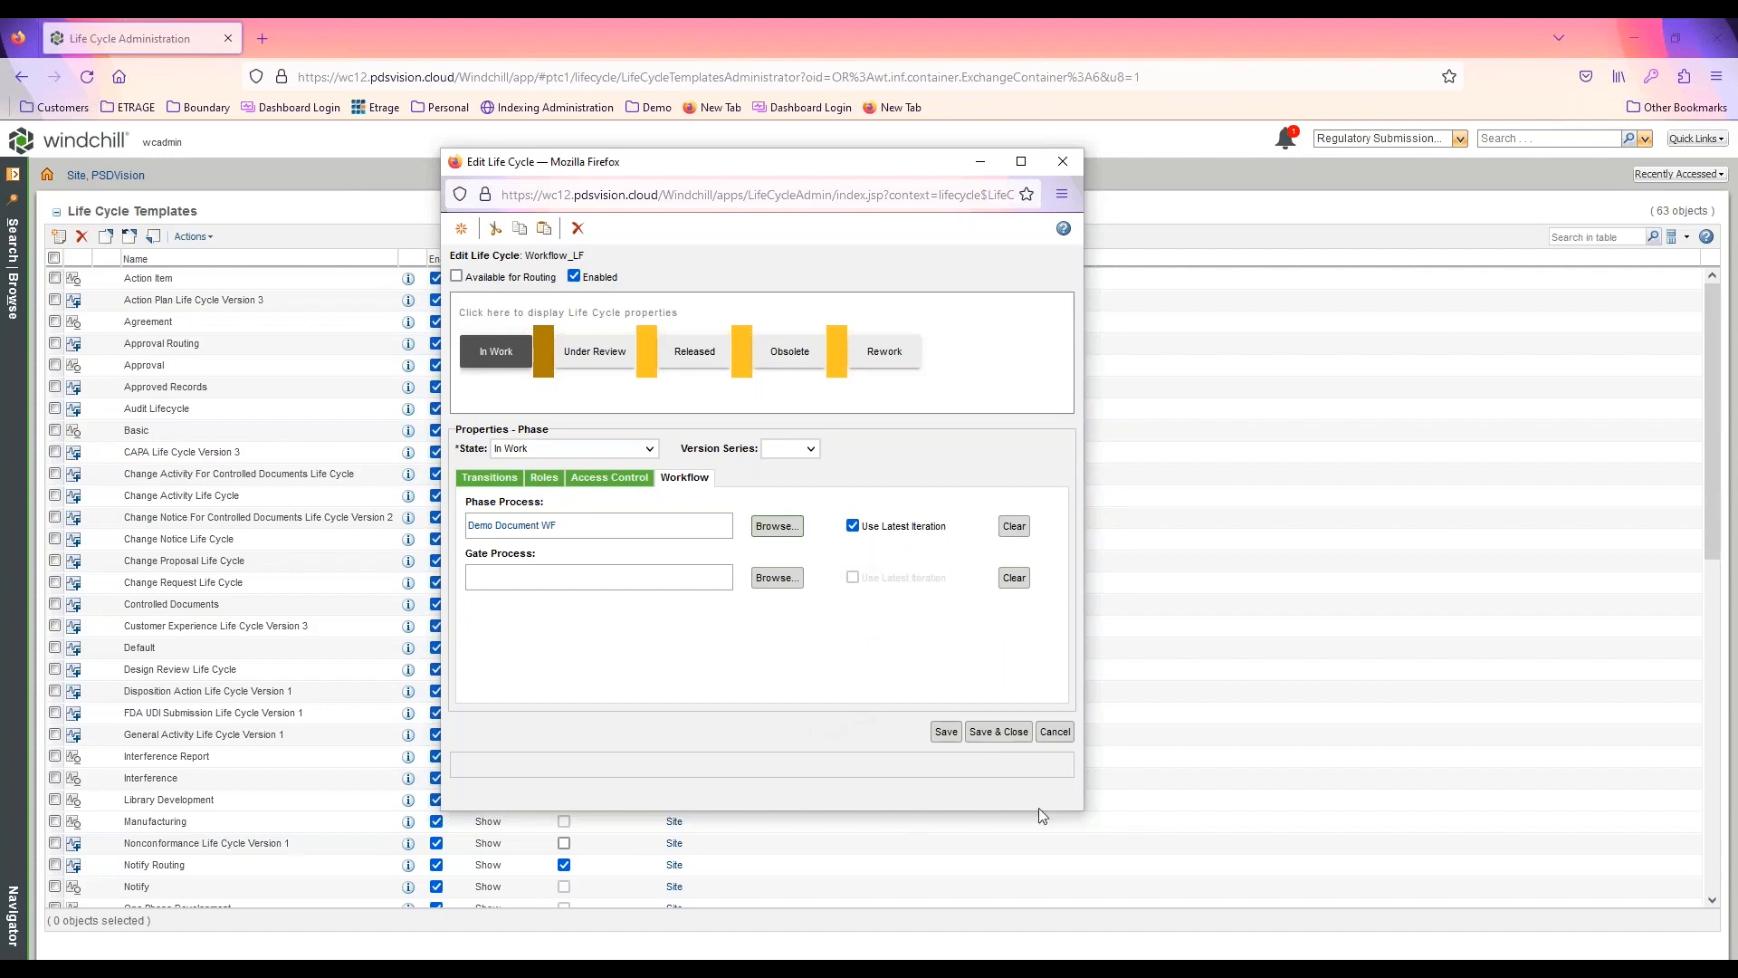
{"action": "left_click", "coordinate": [1003, 732]}
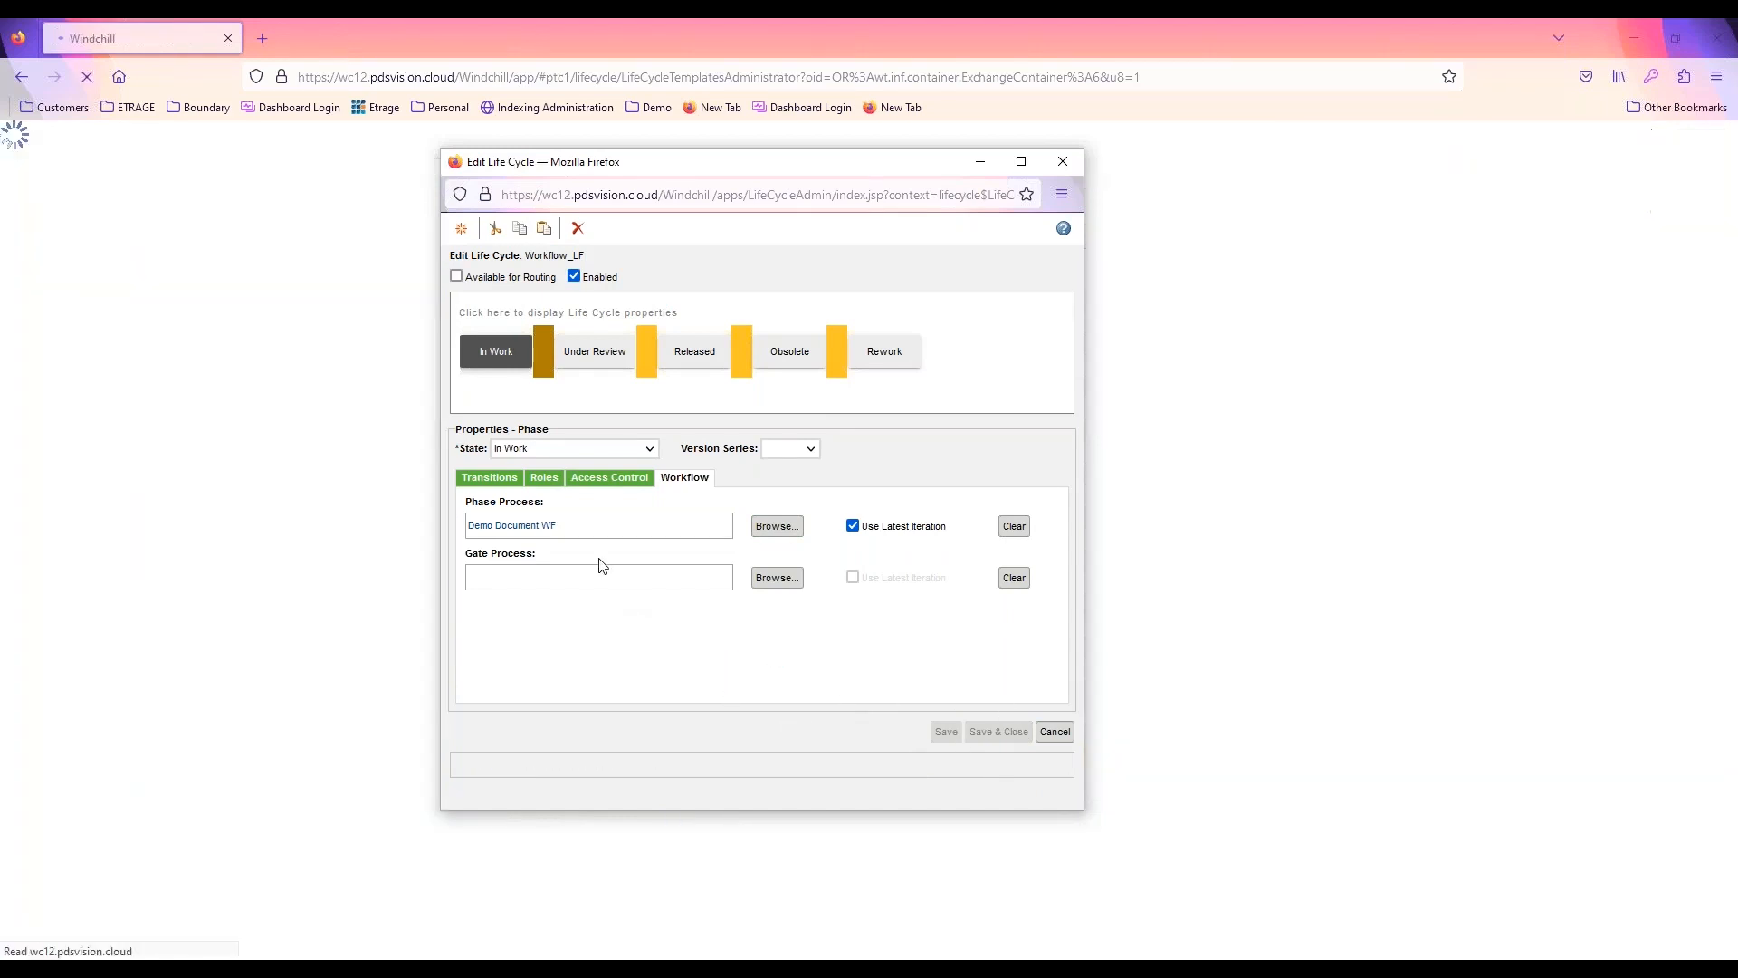
{"action": "scroll", "coordinate": [208, 787], "scroll_direction": "down", "scroll_amount": 10}
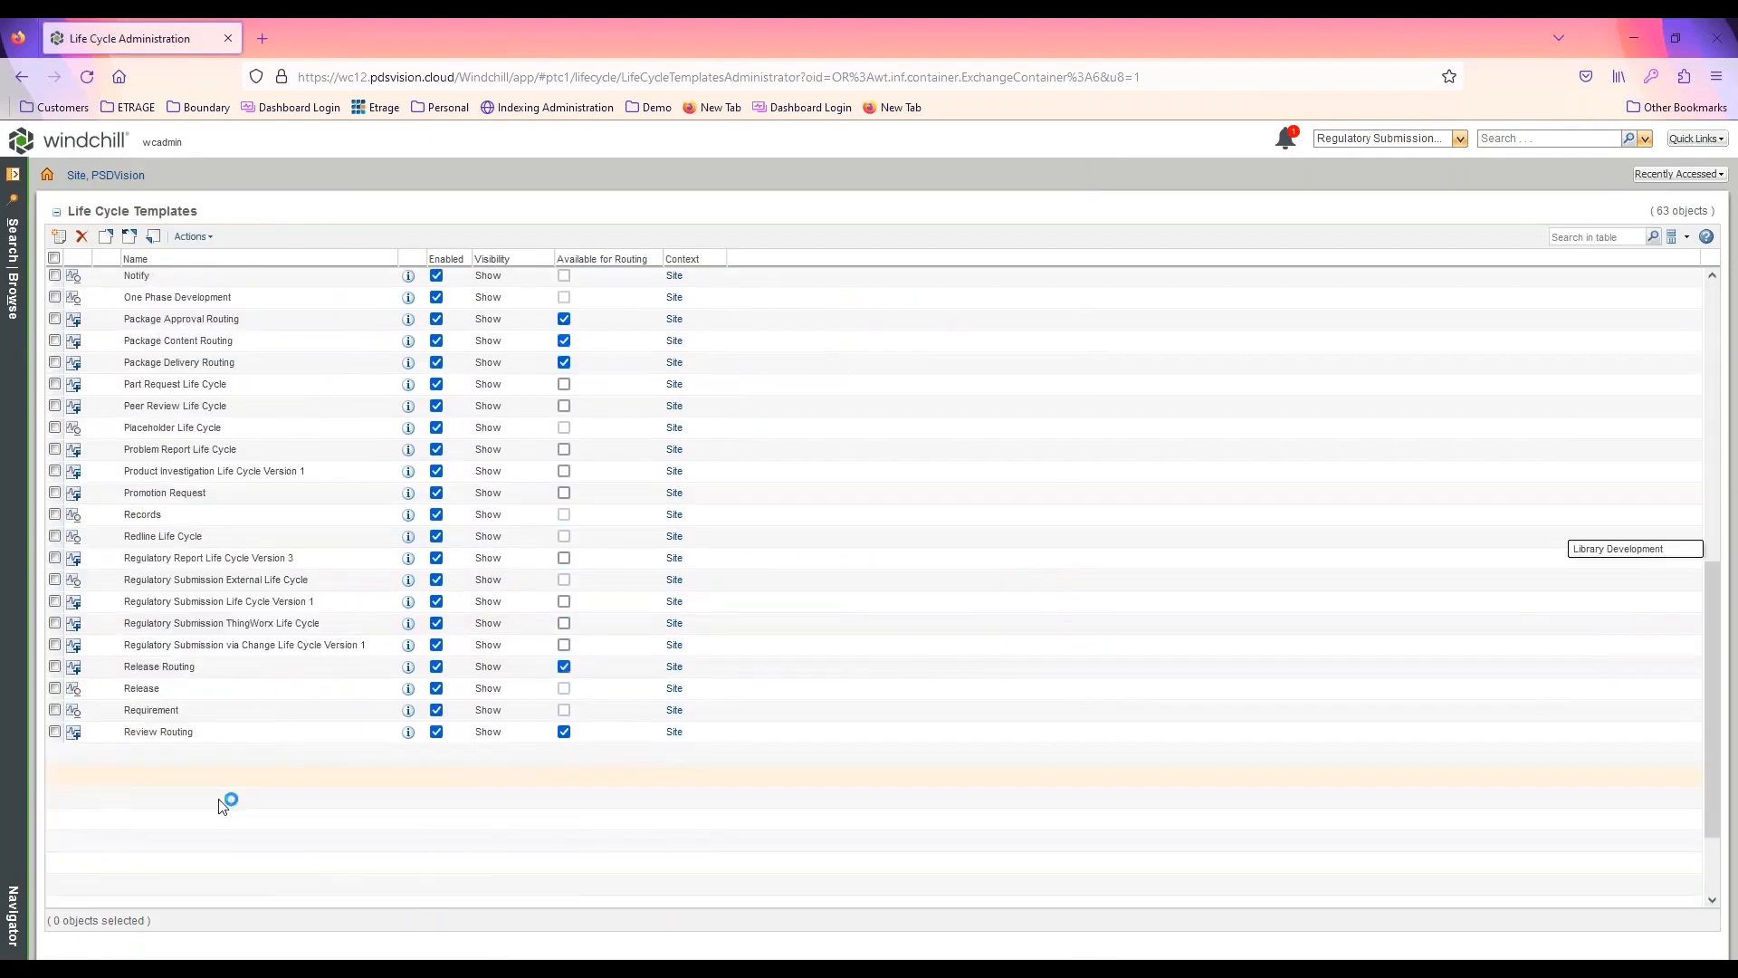
Check in the Workflow_LF life cycle template from the life cycle templates list
{"action": "right_click", "coordinate": [183, 893]}
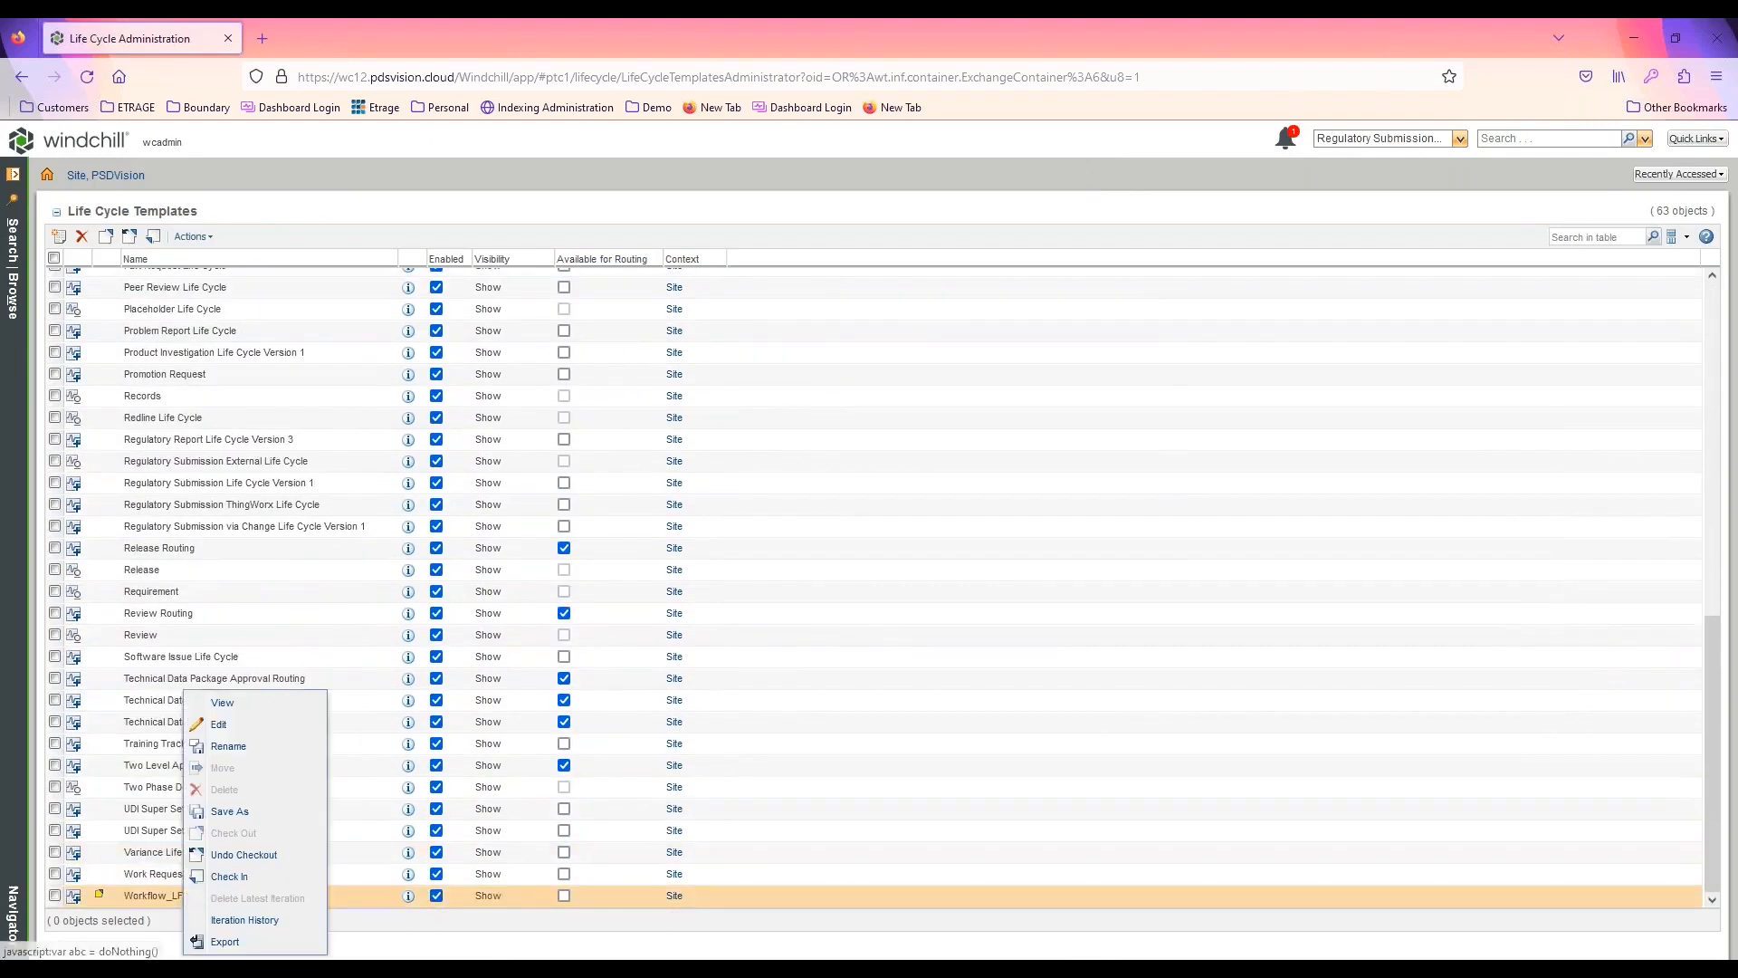
{"action": "left_click", "coordinate": [229, 877]}
{"action": "left_click", "coordinate": [1035, 819]}
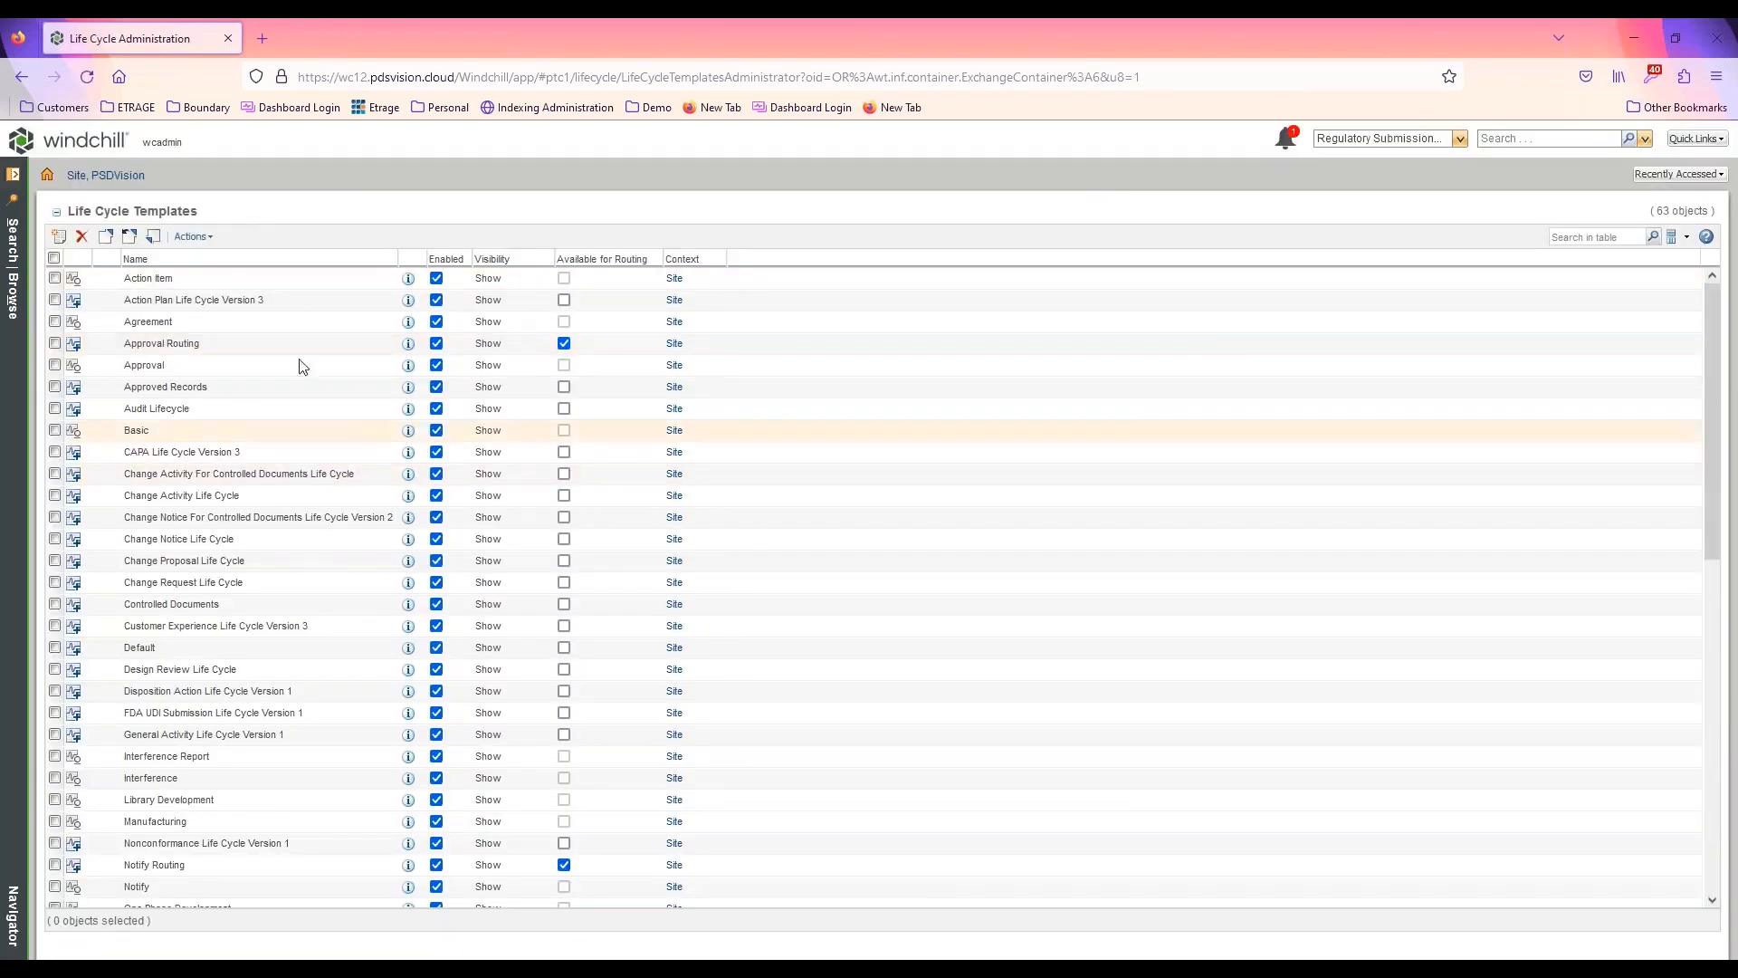
Open the folders of Test Product in a new browser tab and go to the Workflow Documents folder
{"action": "left_click", "coordinate": [18, 311]}
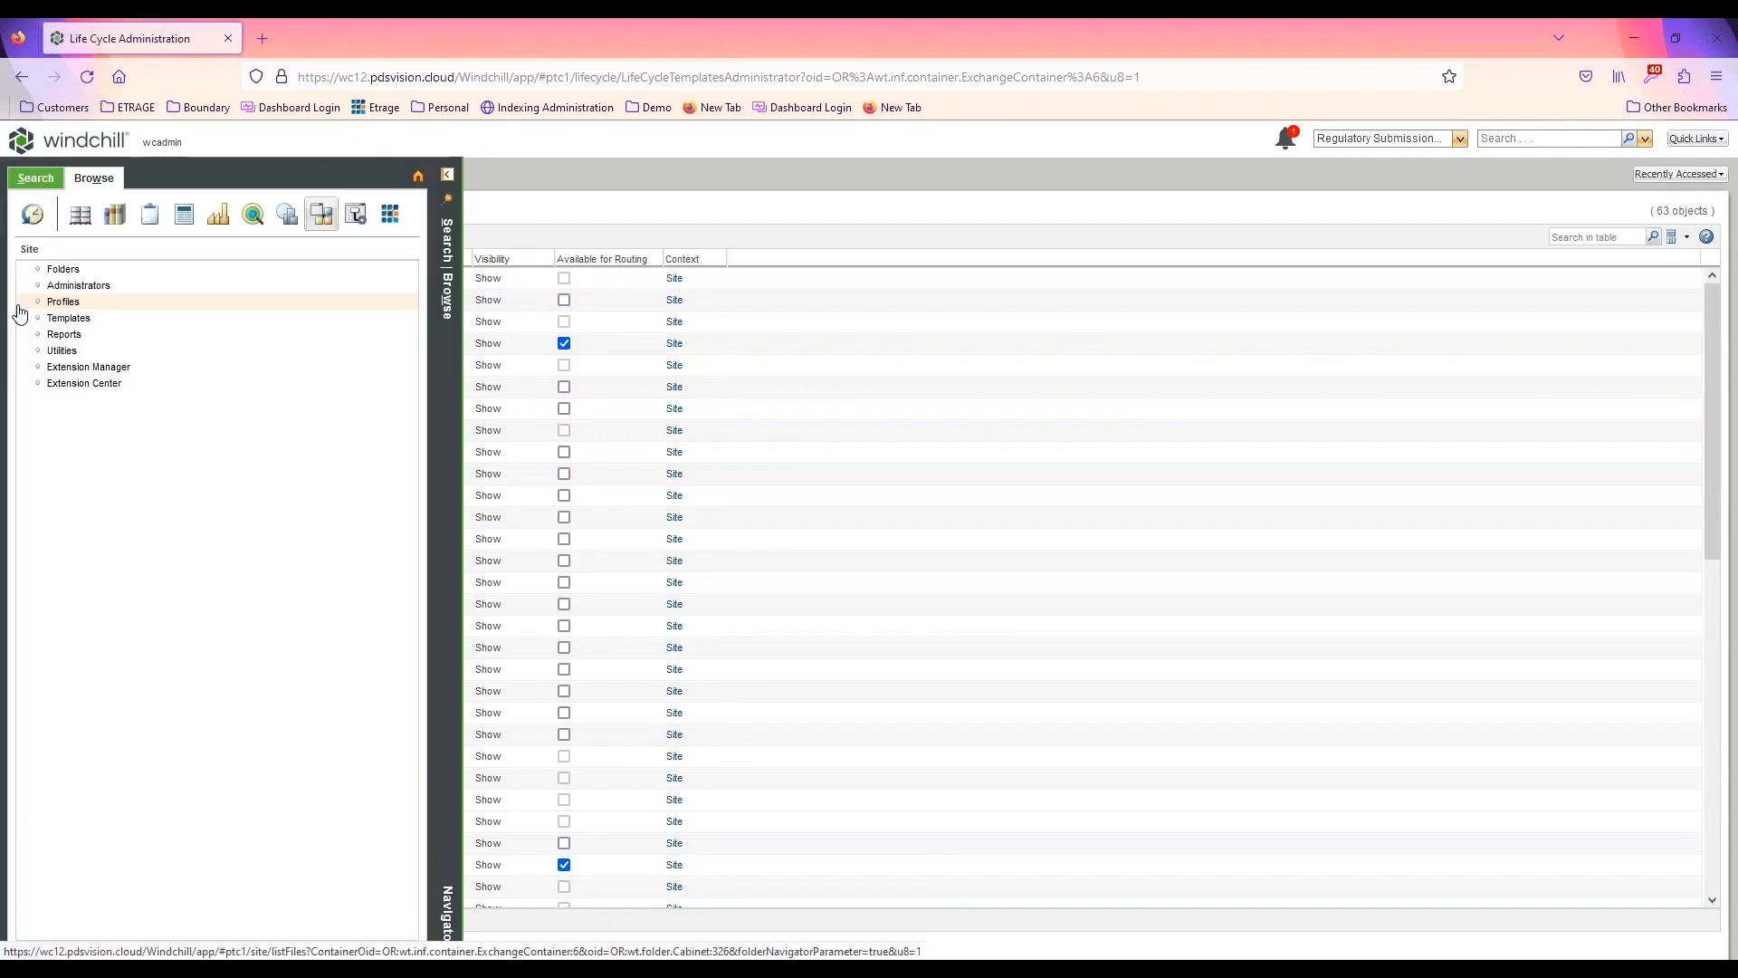
{"action": "left_click", "coordinate": [79, 214]}
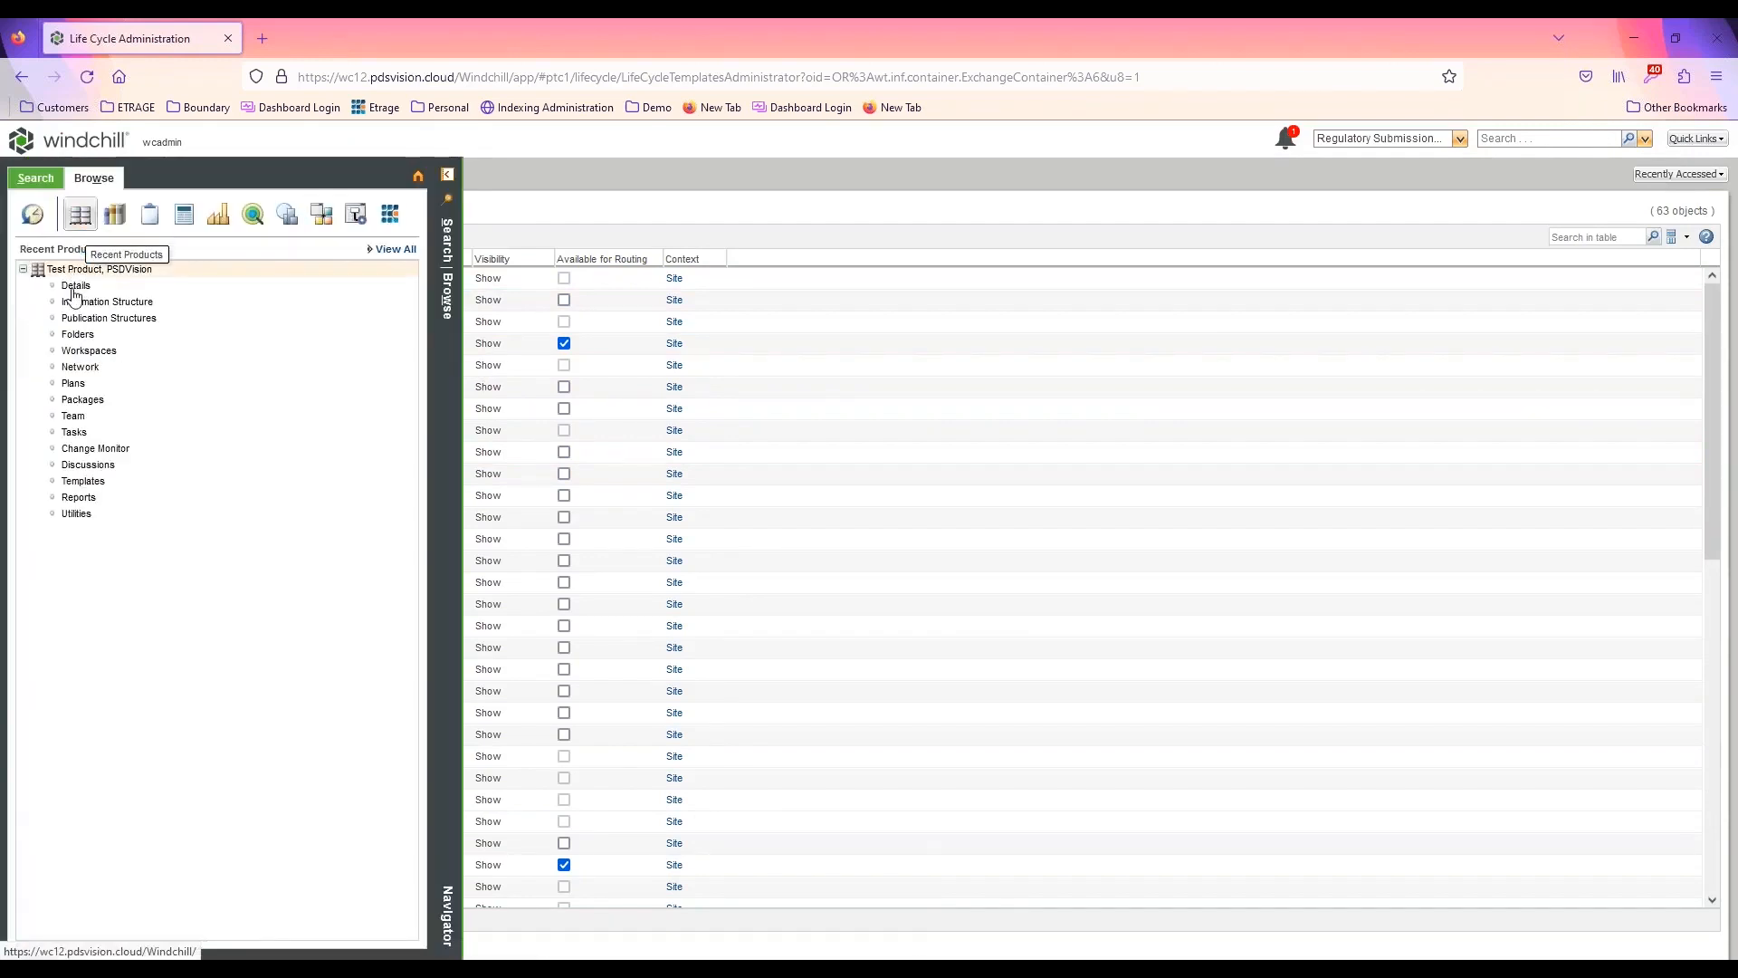
{"action": "middle_click", "coordinate": [89, 337]}
{"action": "left_click", "coordinate": [347, 41]}
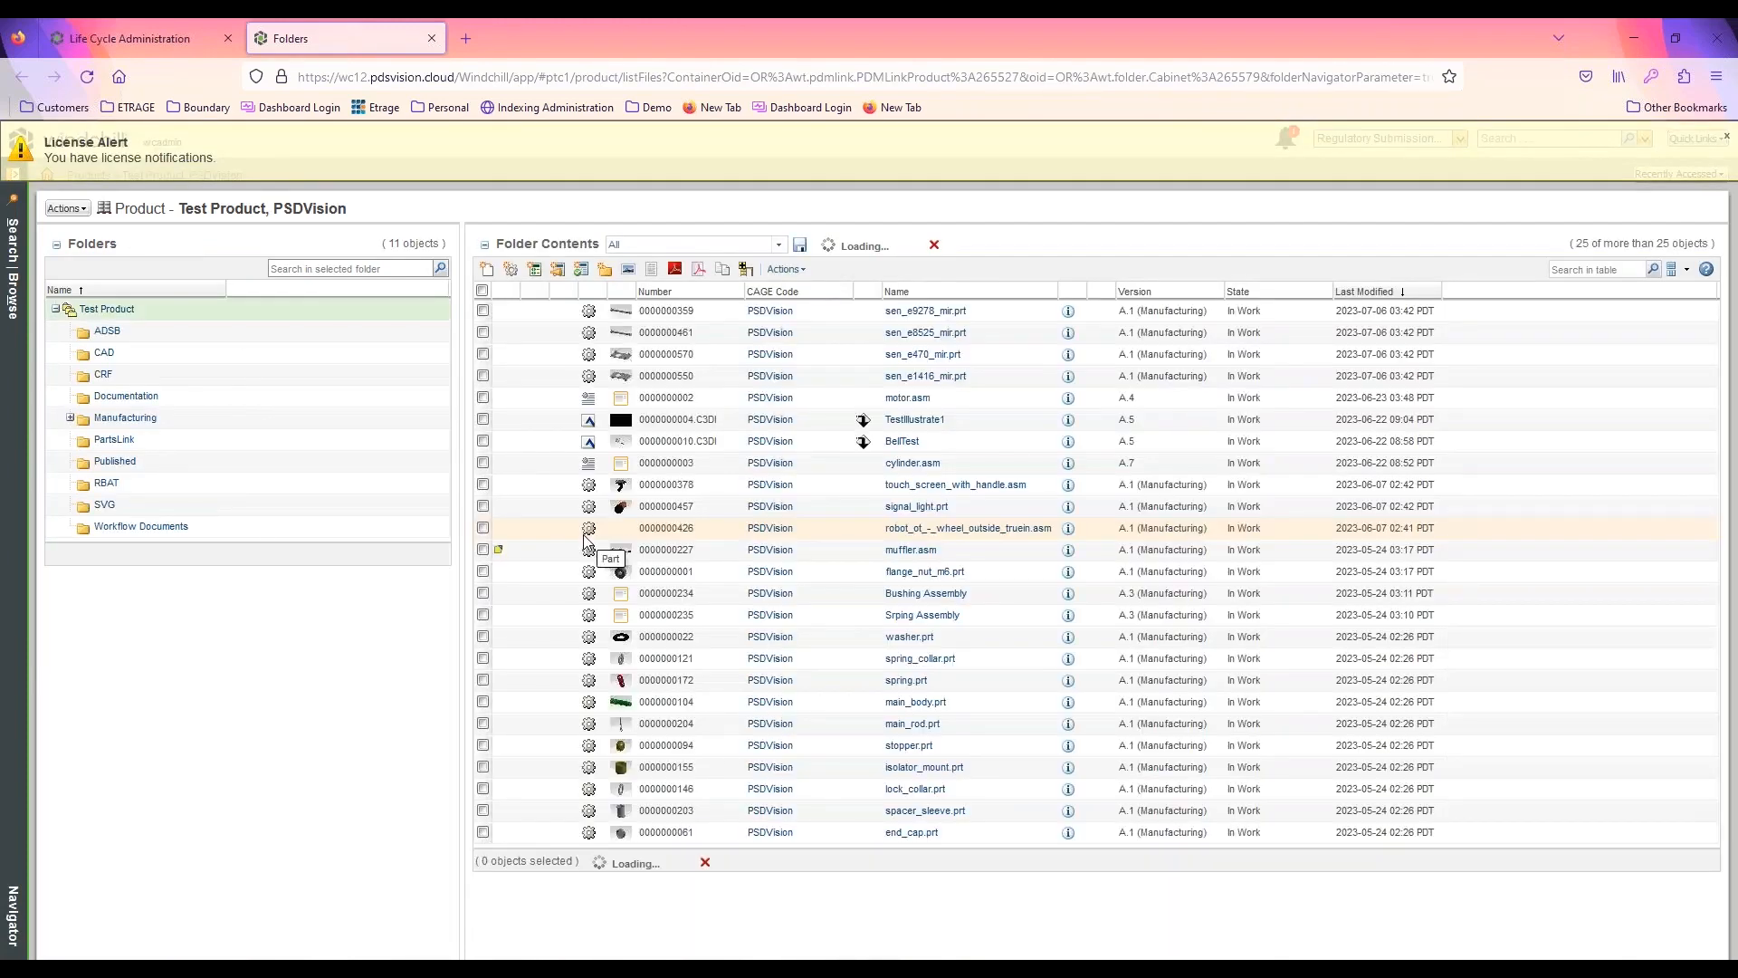
{"action": "left_click", "coordinate": [142, 527]}
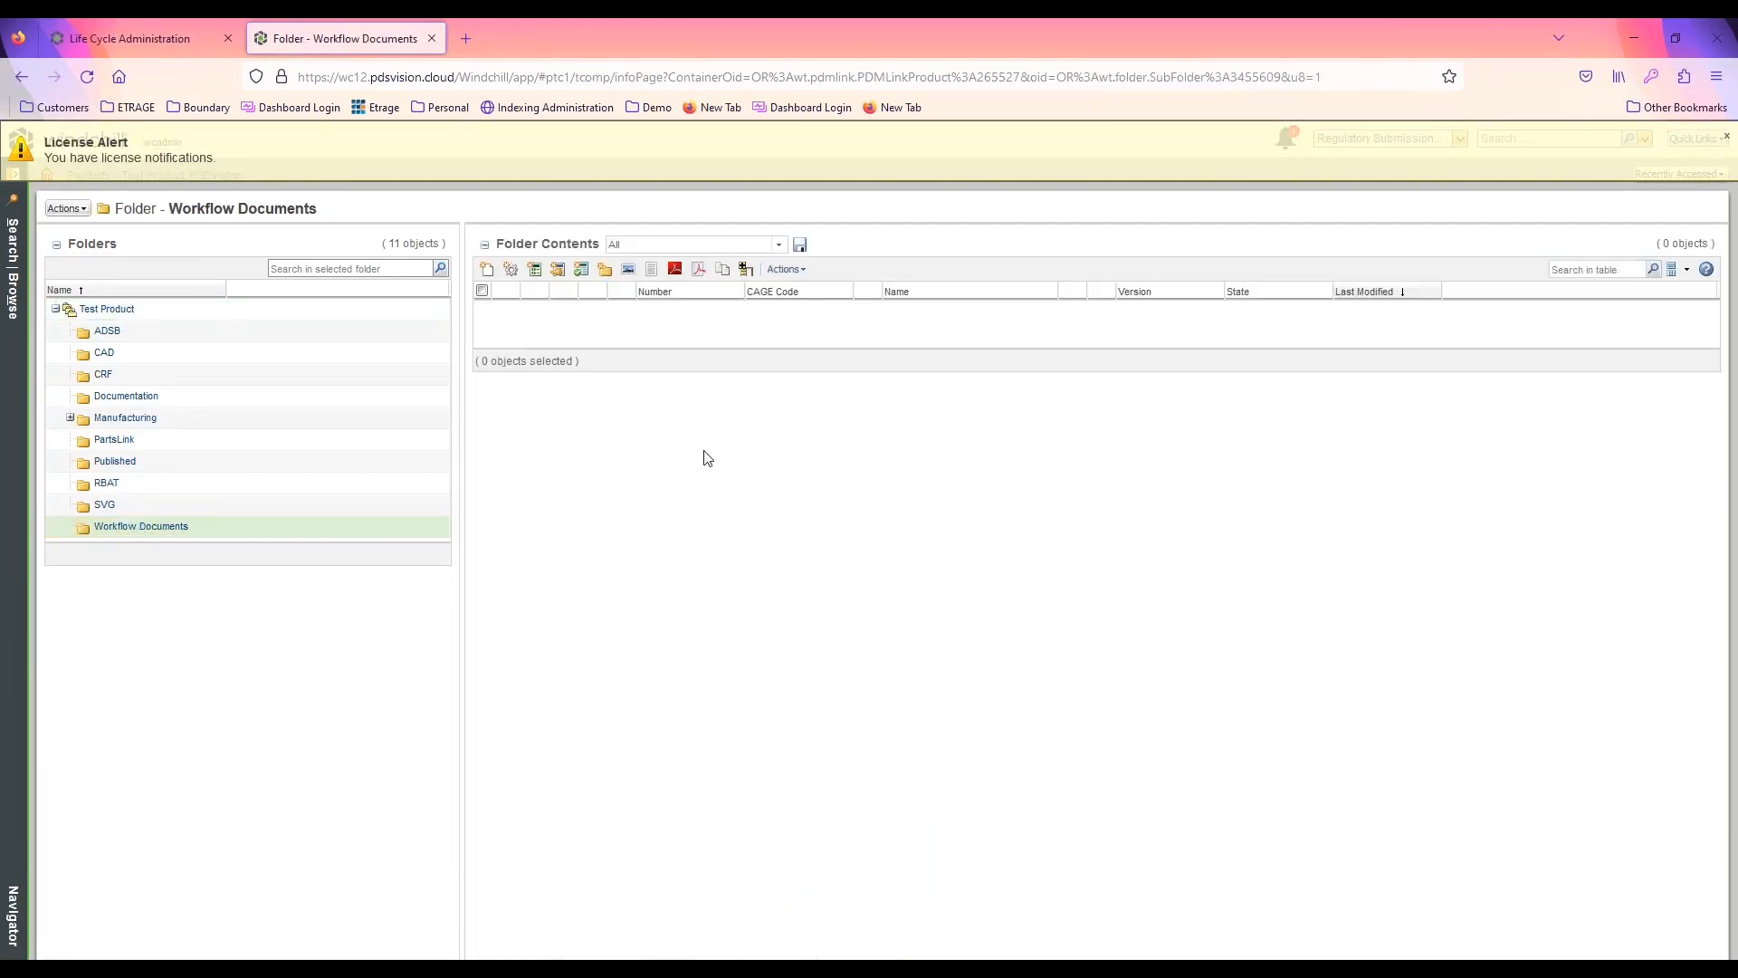
Create a new document of type Workflow Document with No Content as primary content source and the name Demo Doc1
{"action": "left_click", "coordinate": [487, 270]}
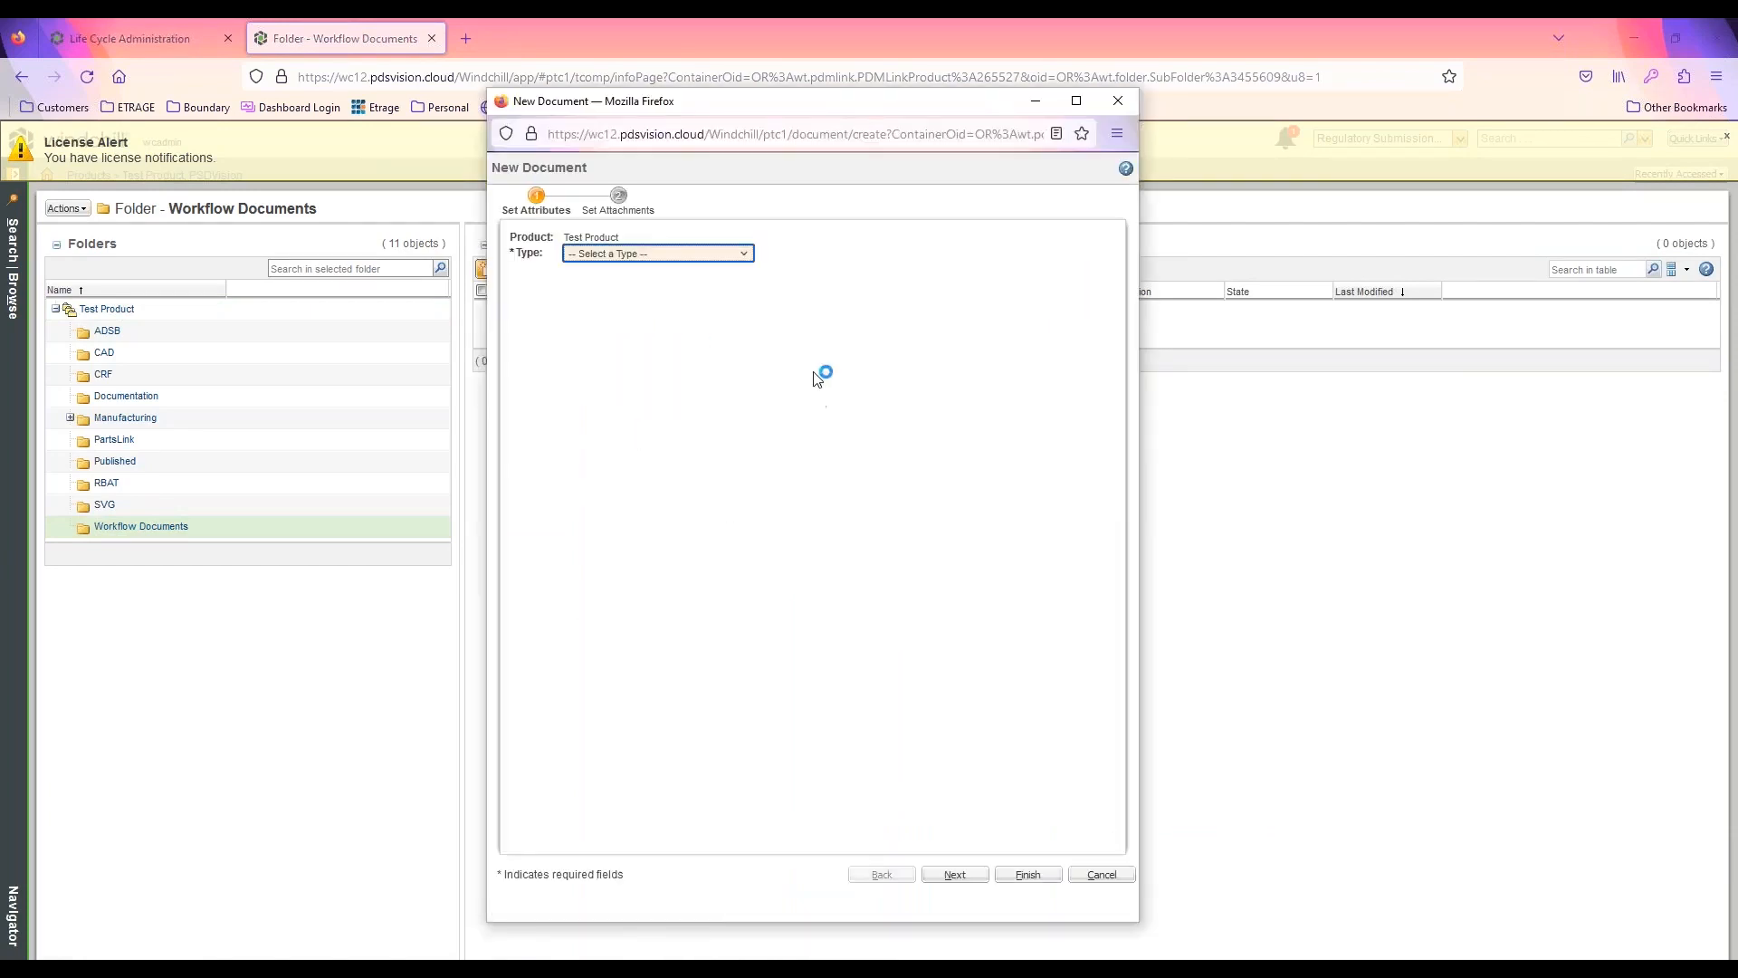
{"action": "left_click", "coordinate": [682, 255]}
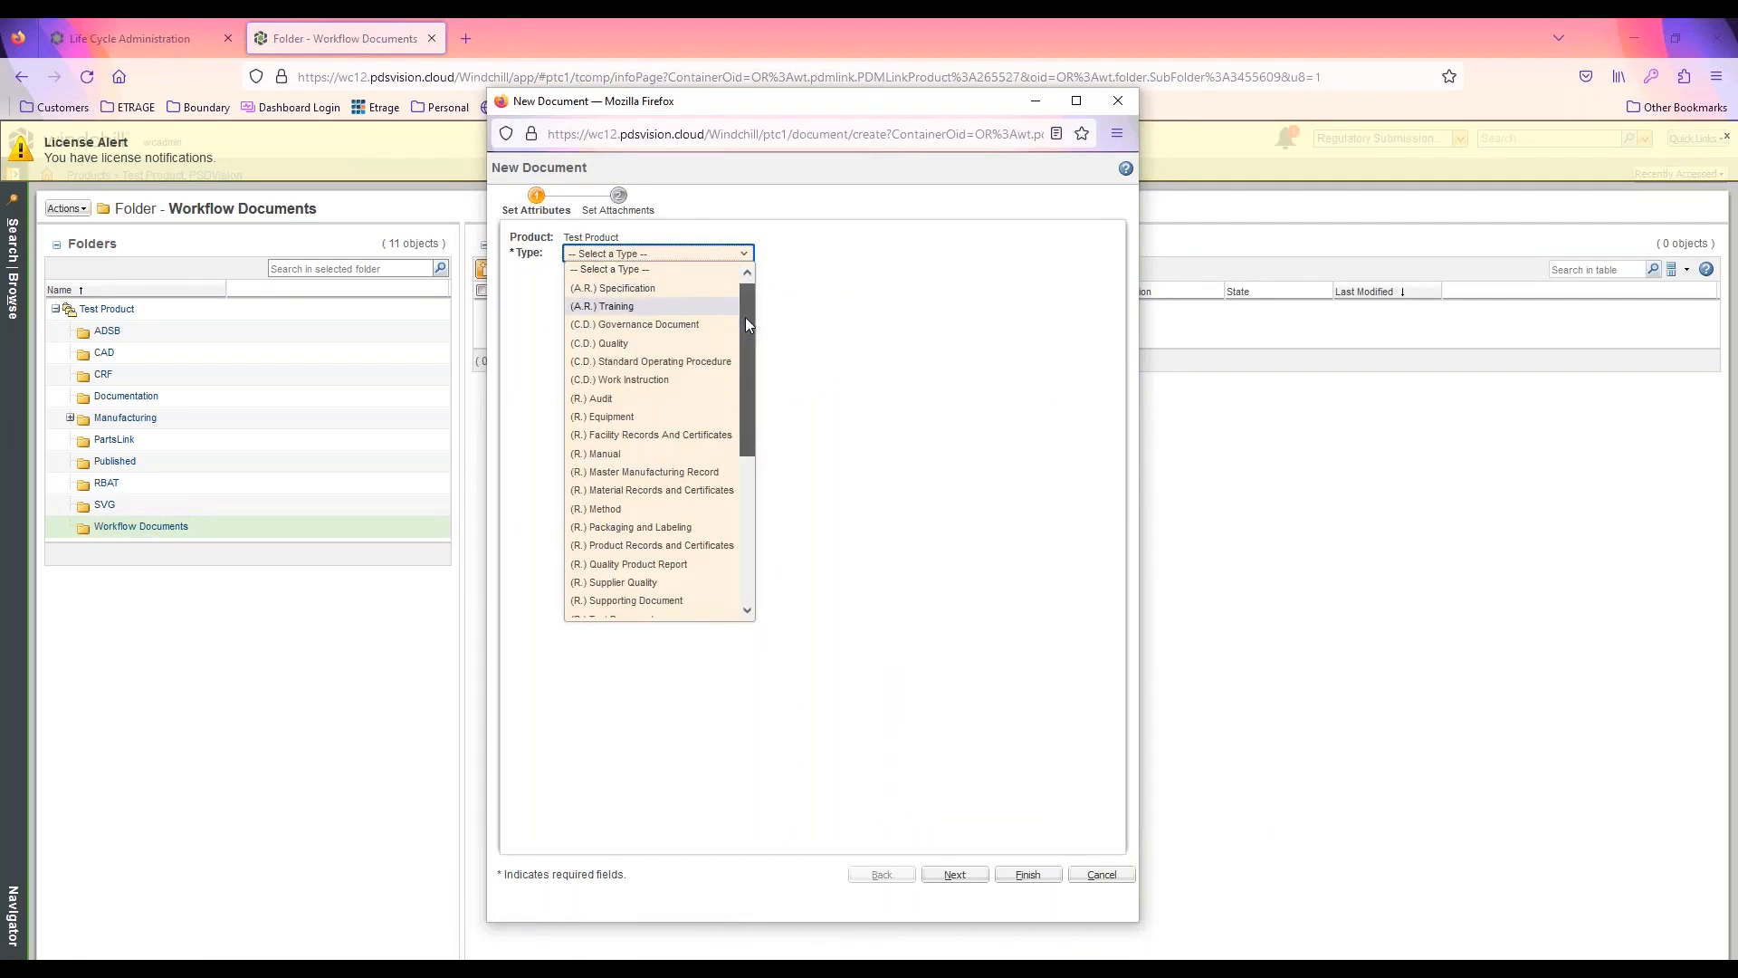
{"action": "left_click_drag", "start_coordinate": [746, 317], "coordinate": [748, 485]}
{"action": "left_click", "coordinate": [618, 590]}
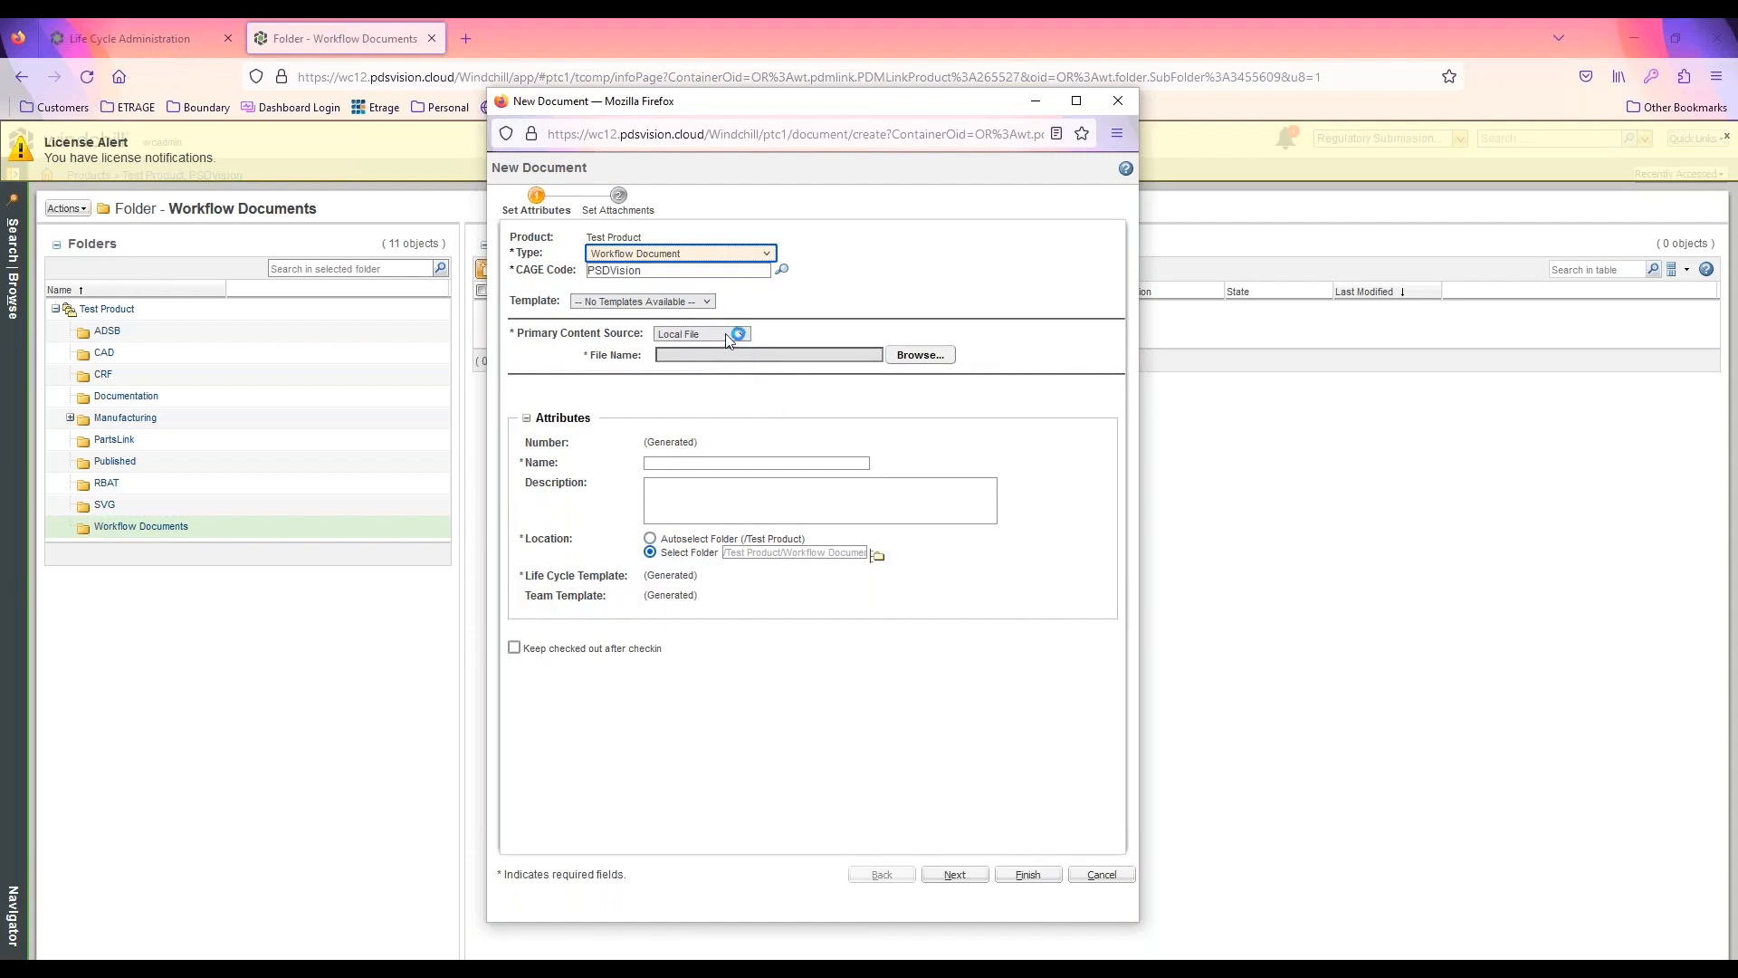
{"action": "left_click", "coordinate": [726, 340]}
{"action": "left_click", "coordinate": [726, 356]}
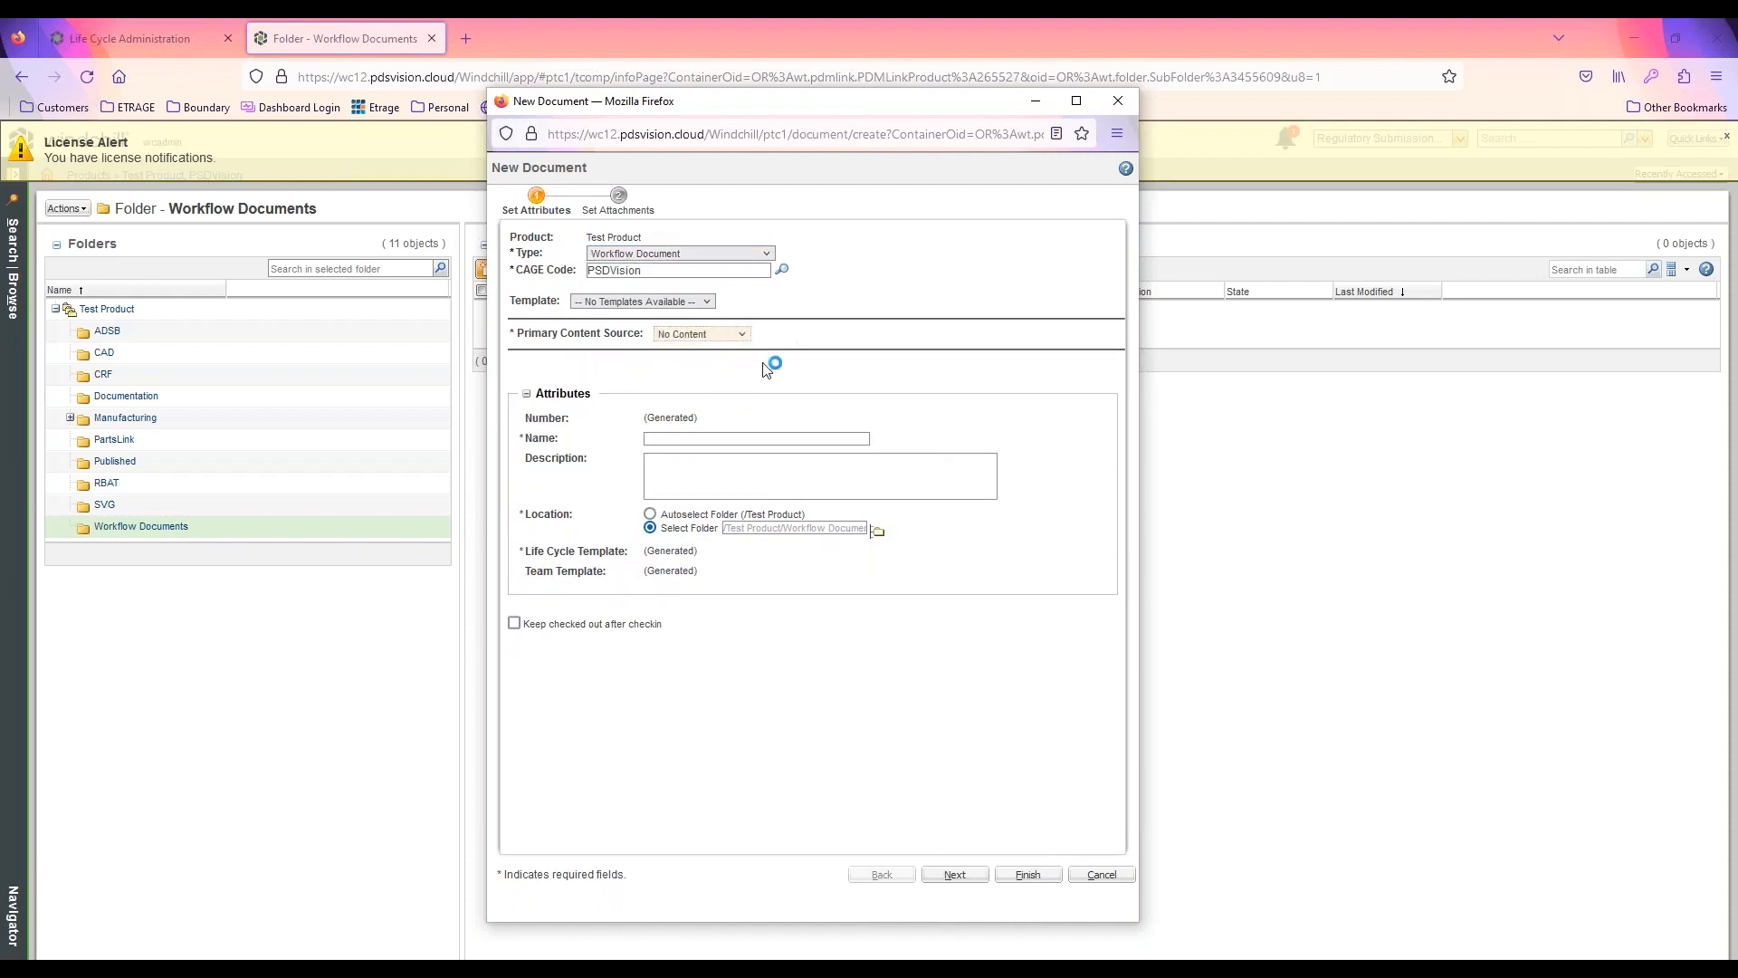
{"action": "left_click", "coordinate": [674, 438]}
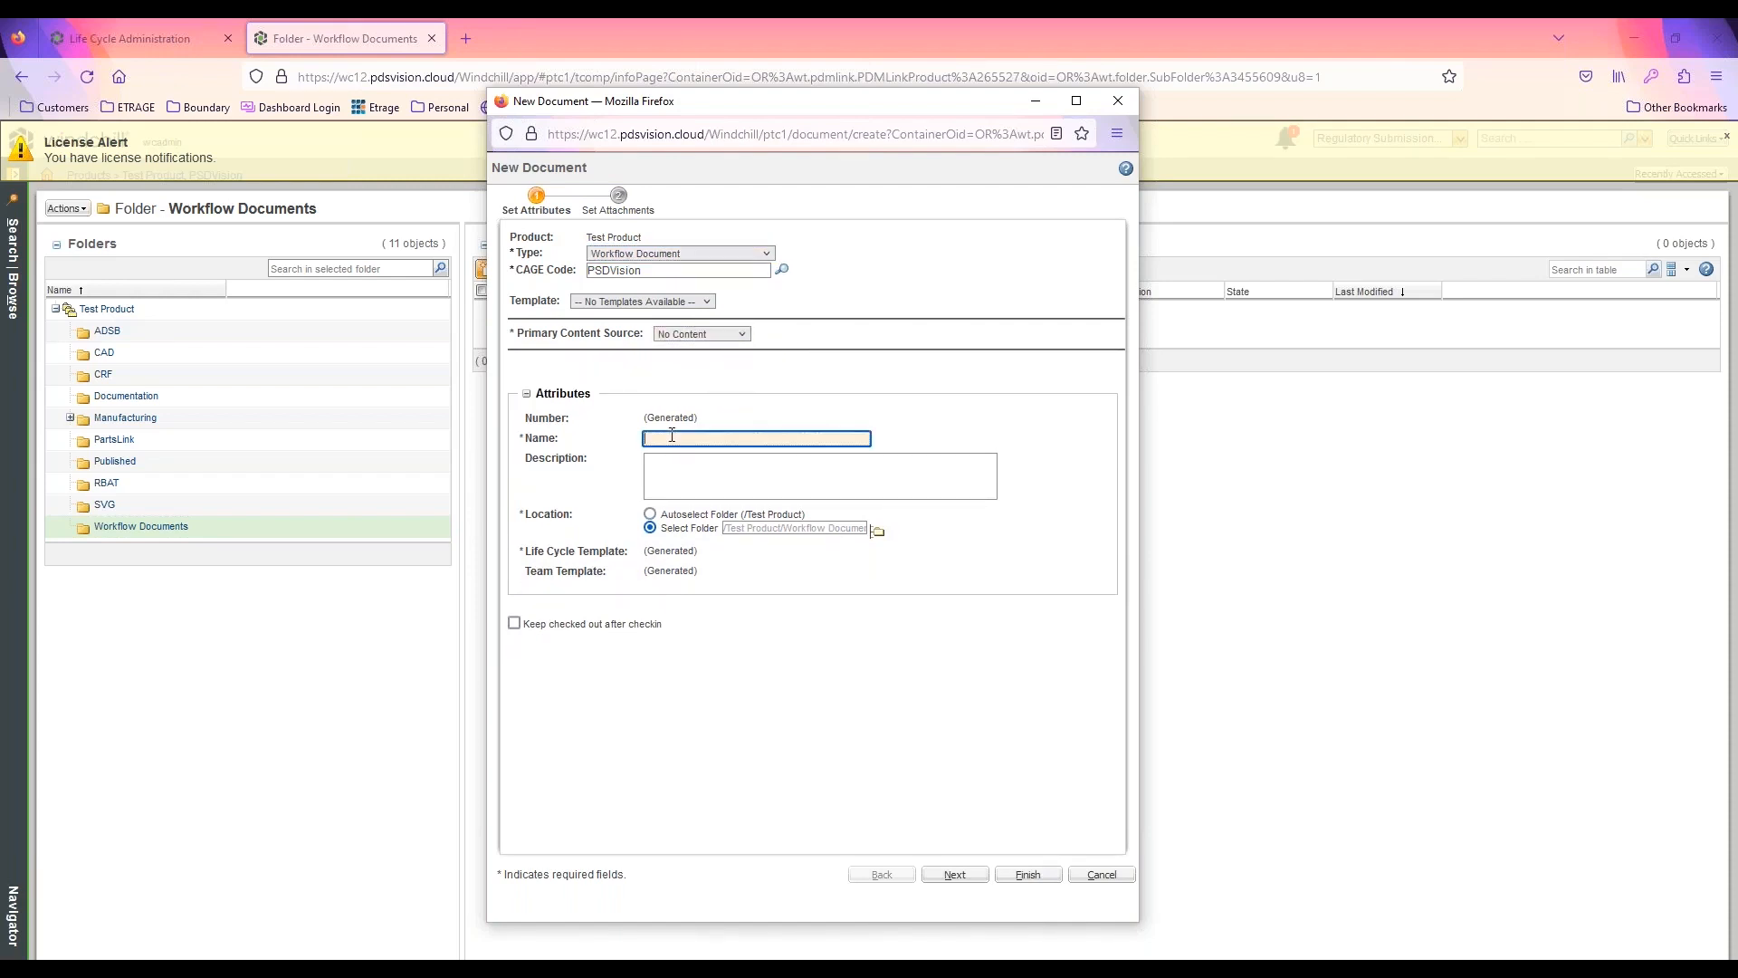
{"action": "type", "text": "Demo Doc1"}
{"action": "left_click", "coordinate": [1027, 874]}
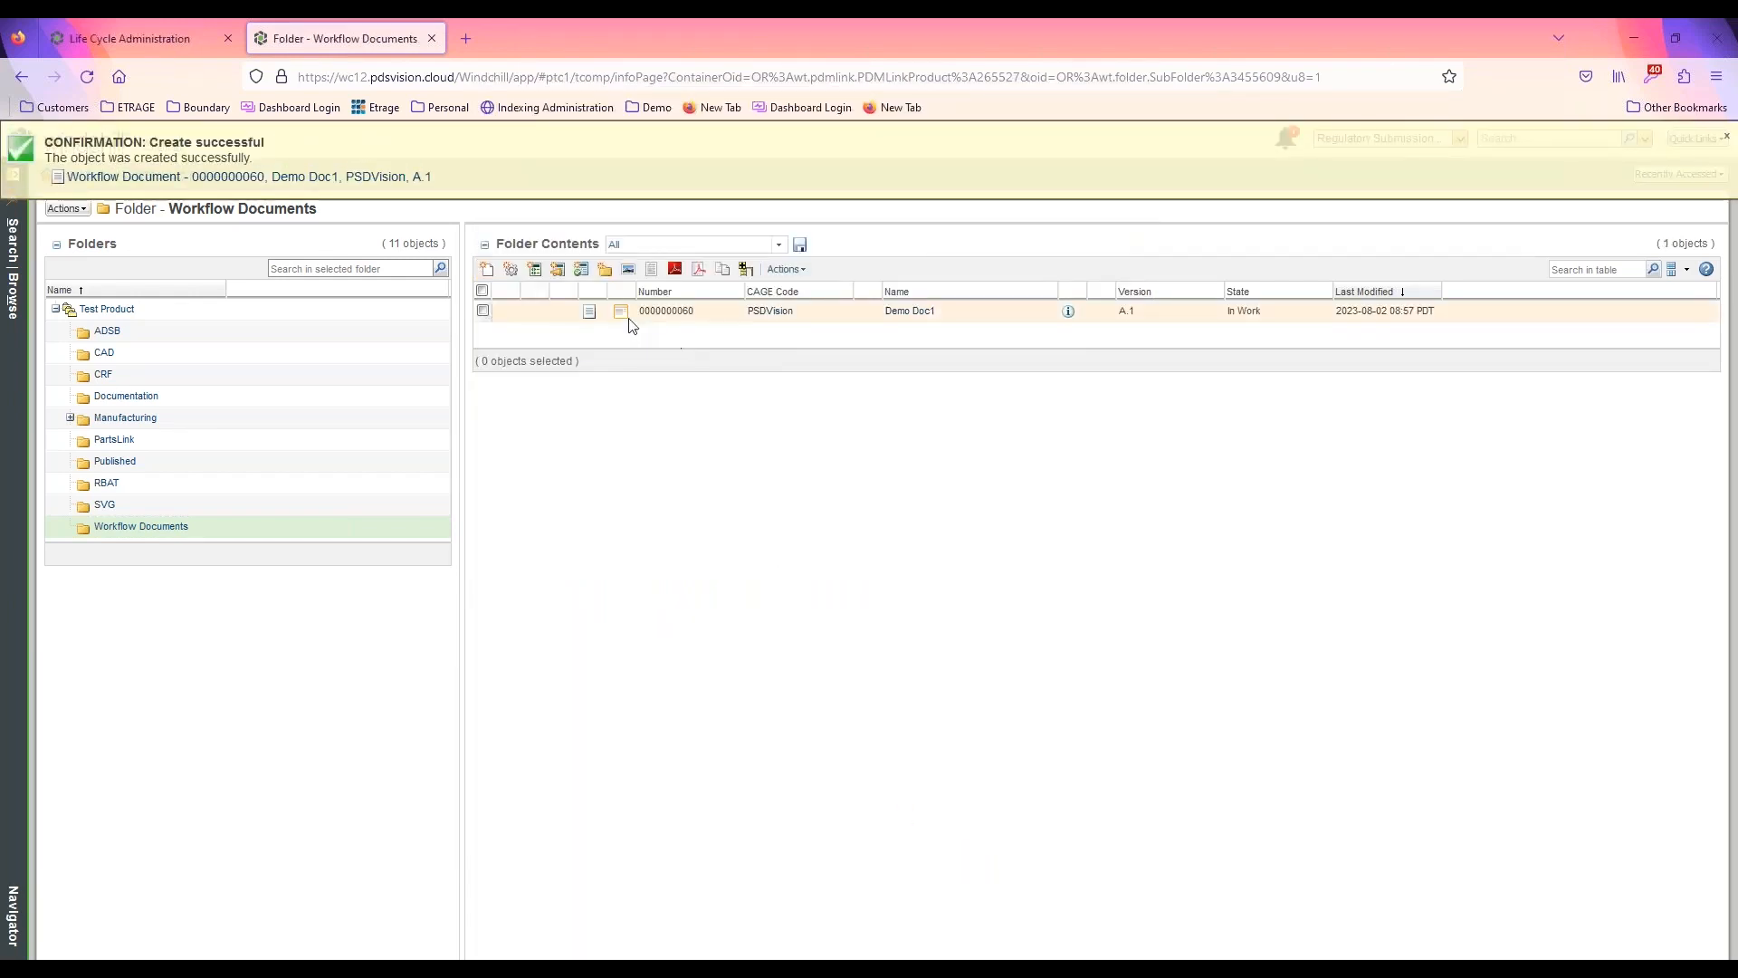
View the information page of Demo Doc1 to check its life cycle details, and return to the home page
{"action": "left_click", "coordinate": [1069, 313]}
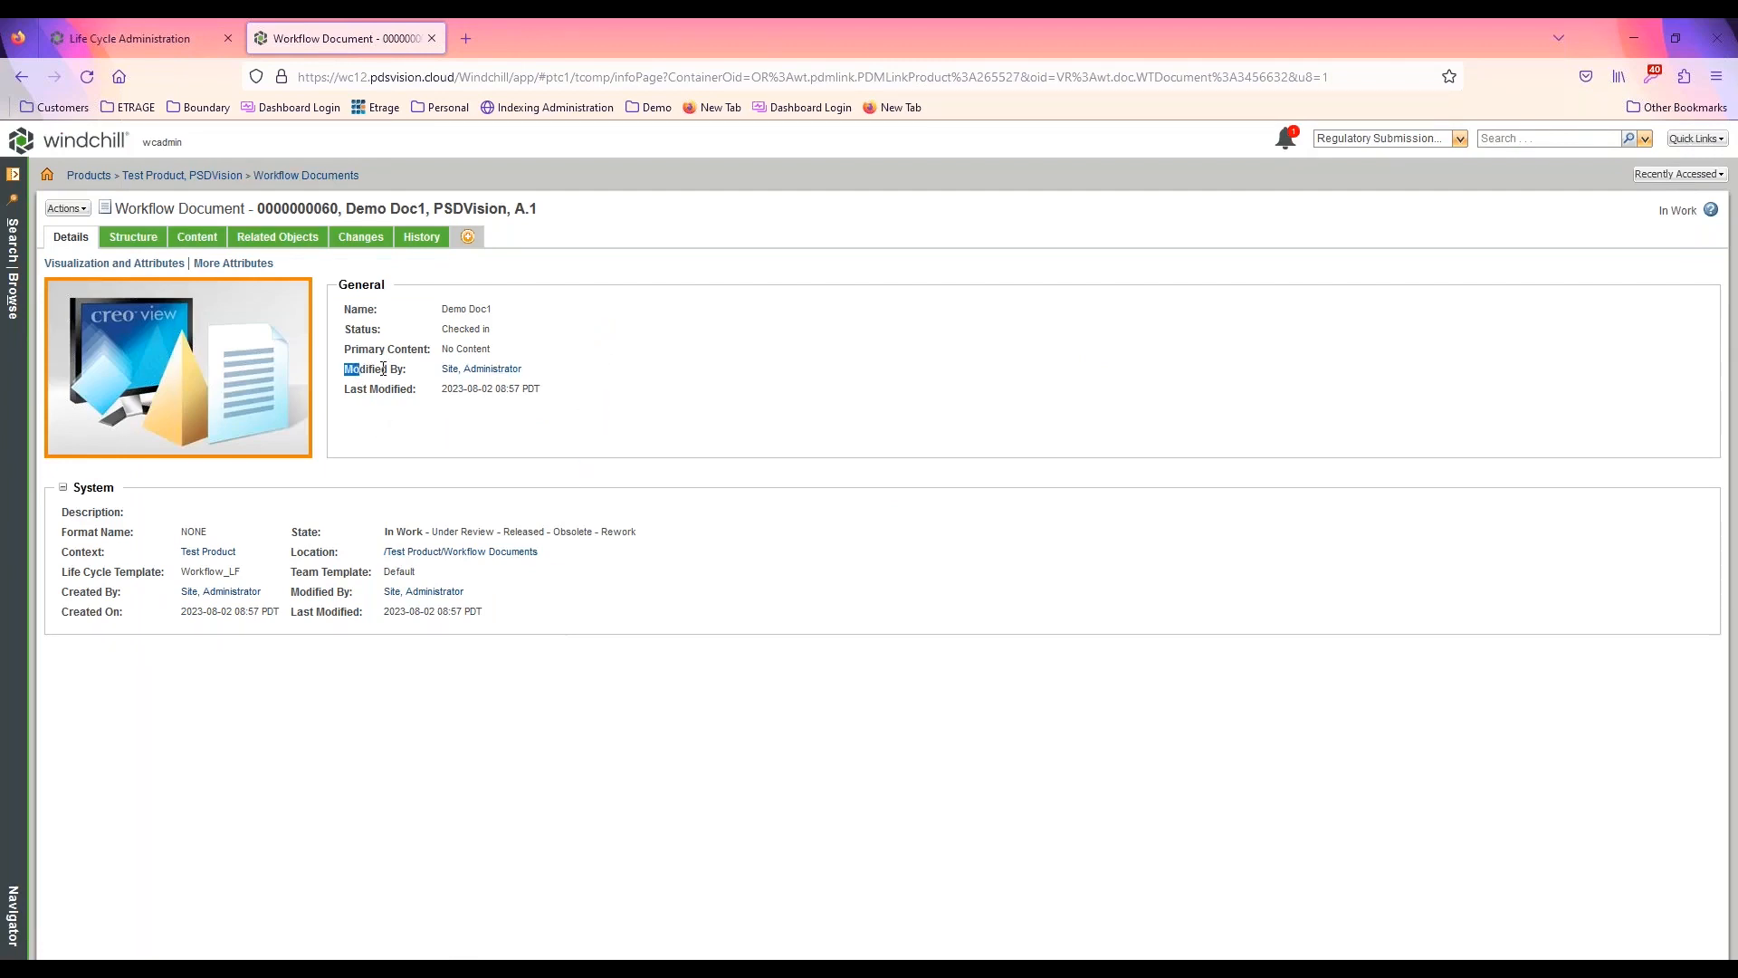
{"action": "left_click_drag", "start_coordinate": [383, 368], "coordinate": [399, 368]}
{"action": "left_click", "coordinate": [97, 143]}
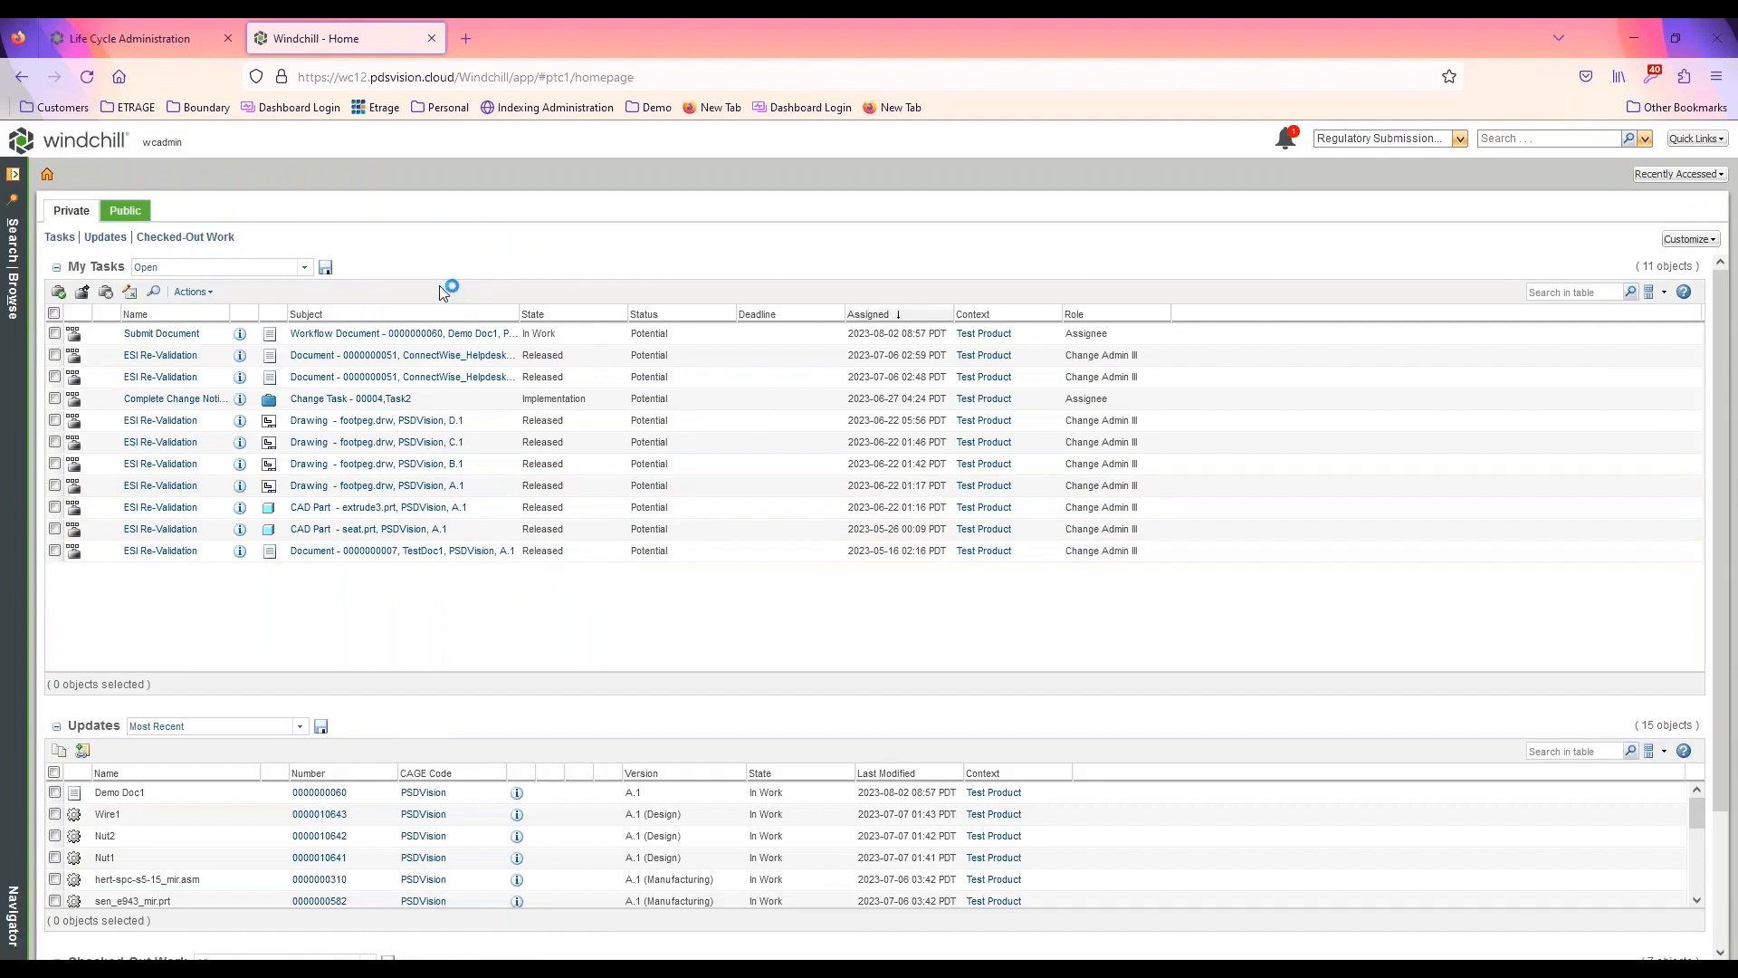
Open the Submit Document task for Demo Doc1, inspect its process diagram, and complete the task
{"action": "left_click", "coordinate": [179, 336]}
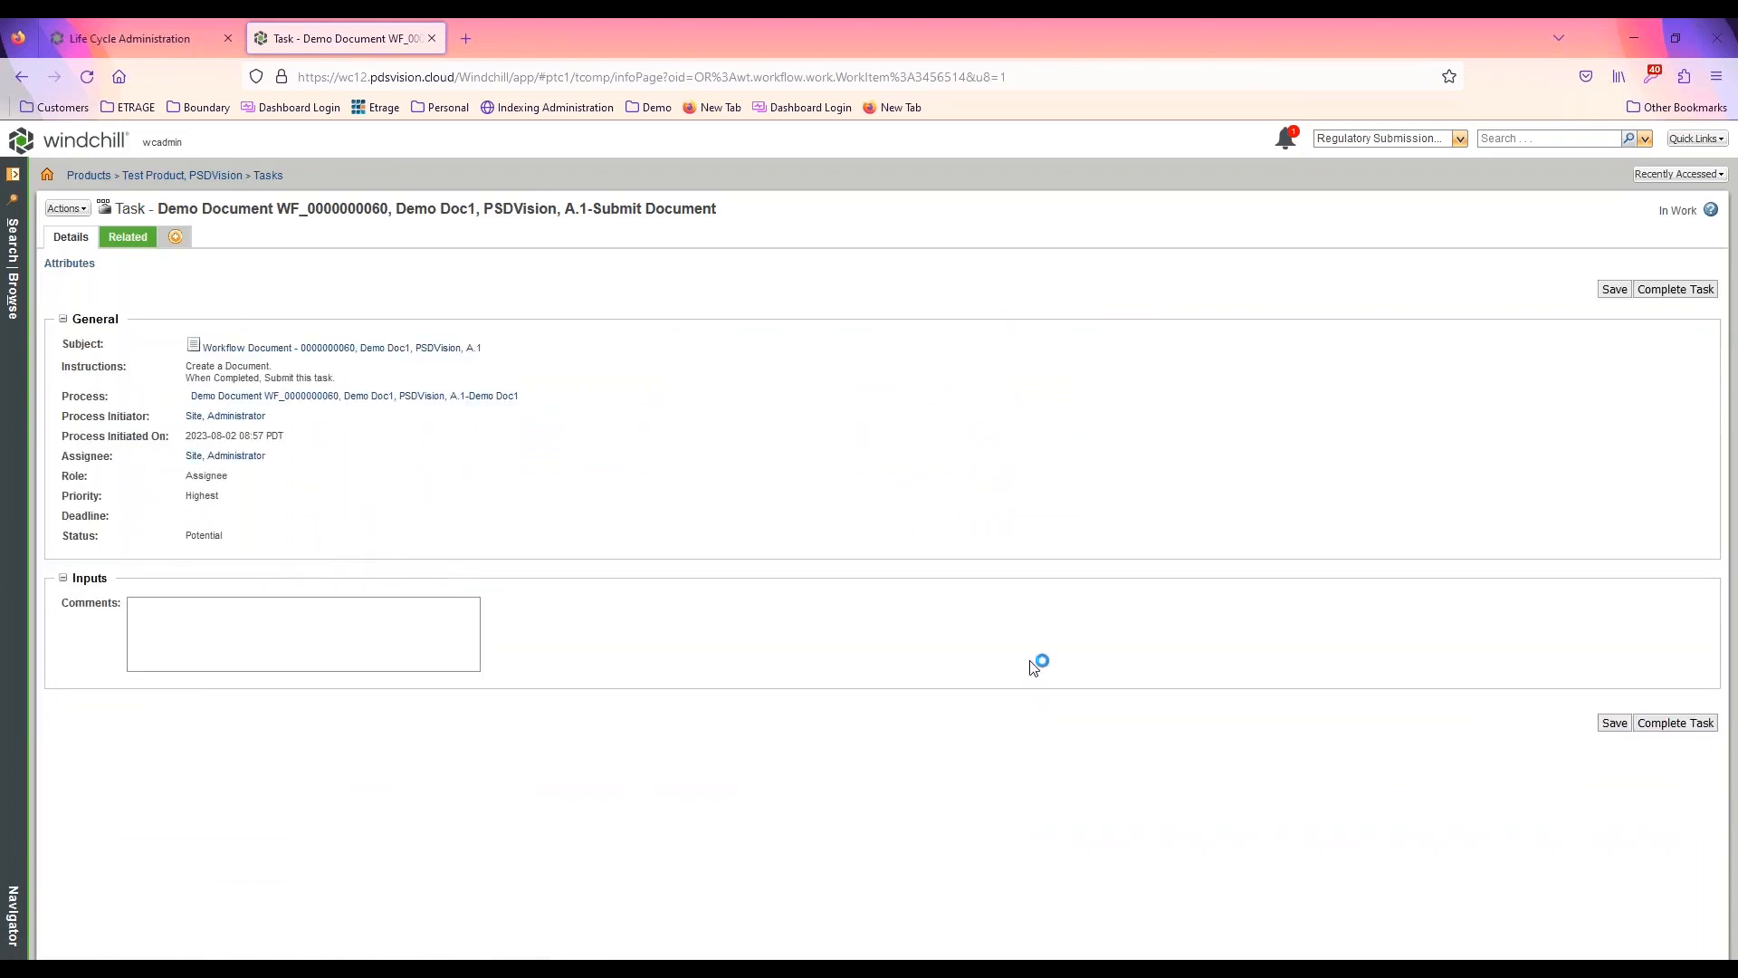
{"action": "left_click", "coordinate": [350, 397]}
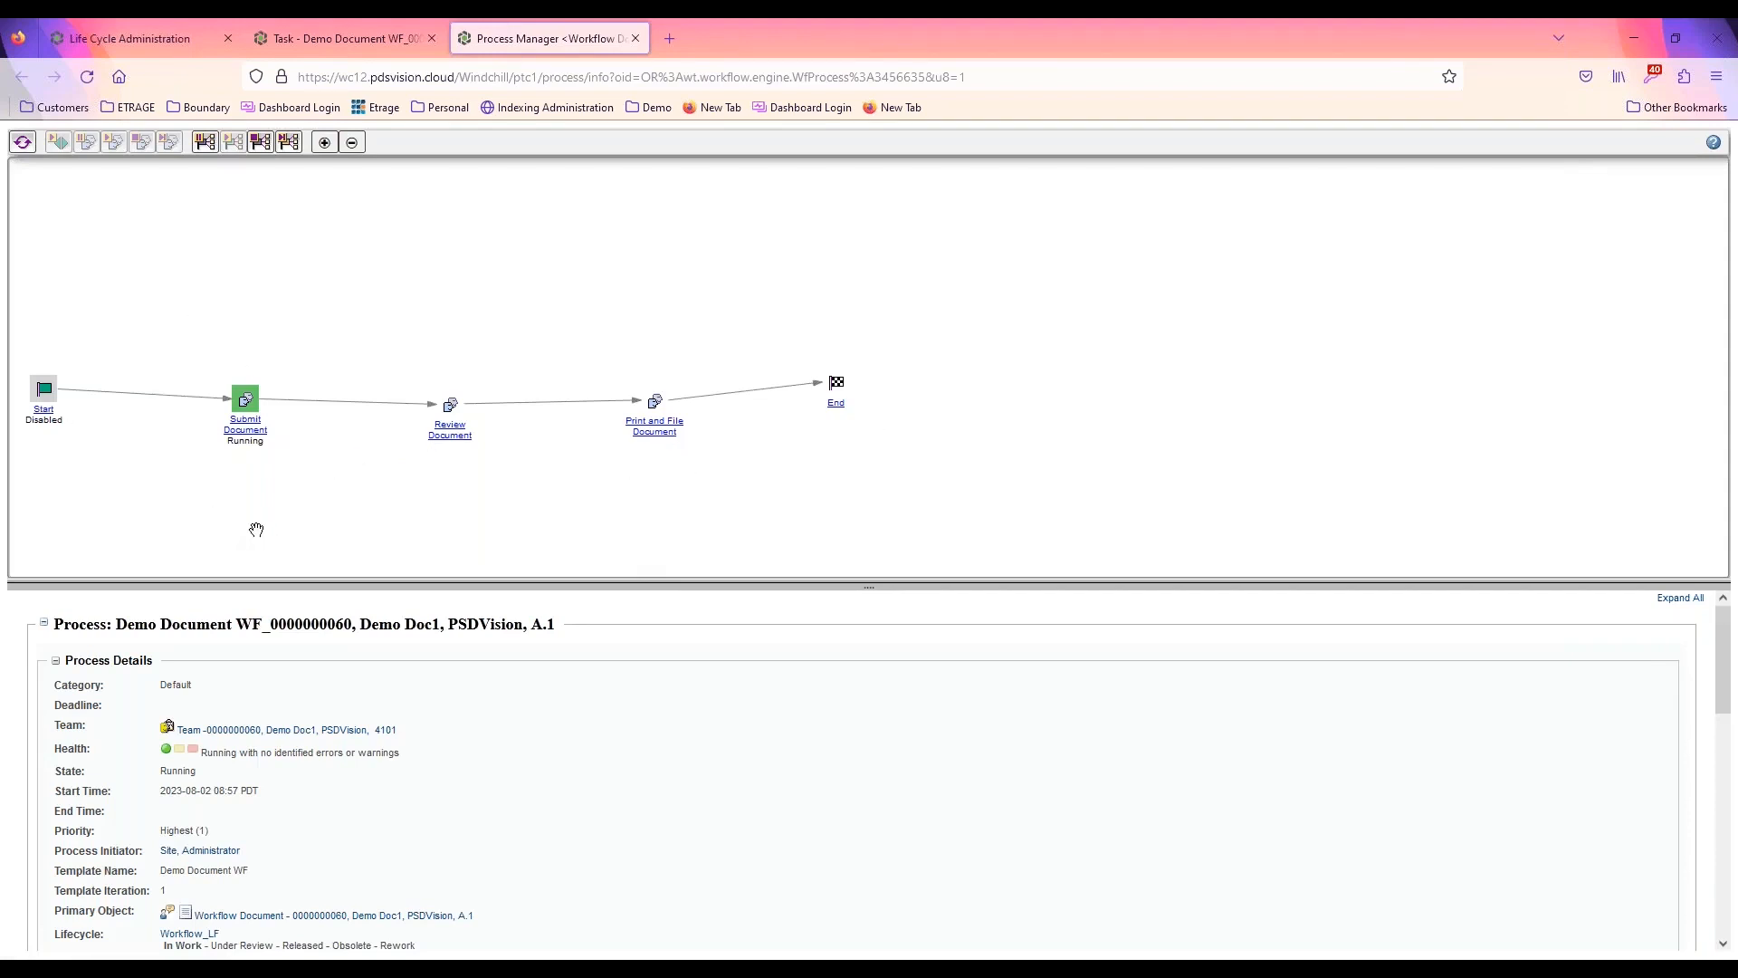
{"action": "left_click", "coordinate": [246, 400]}
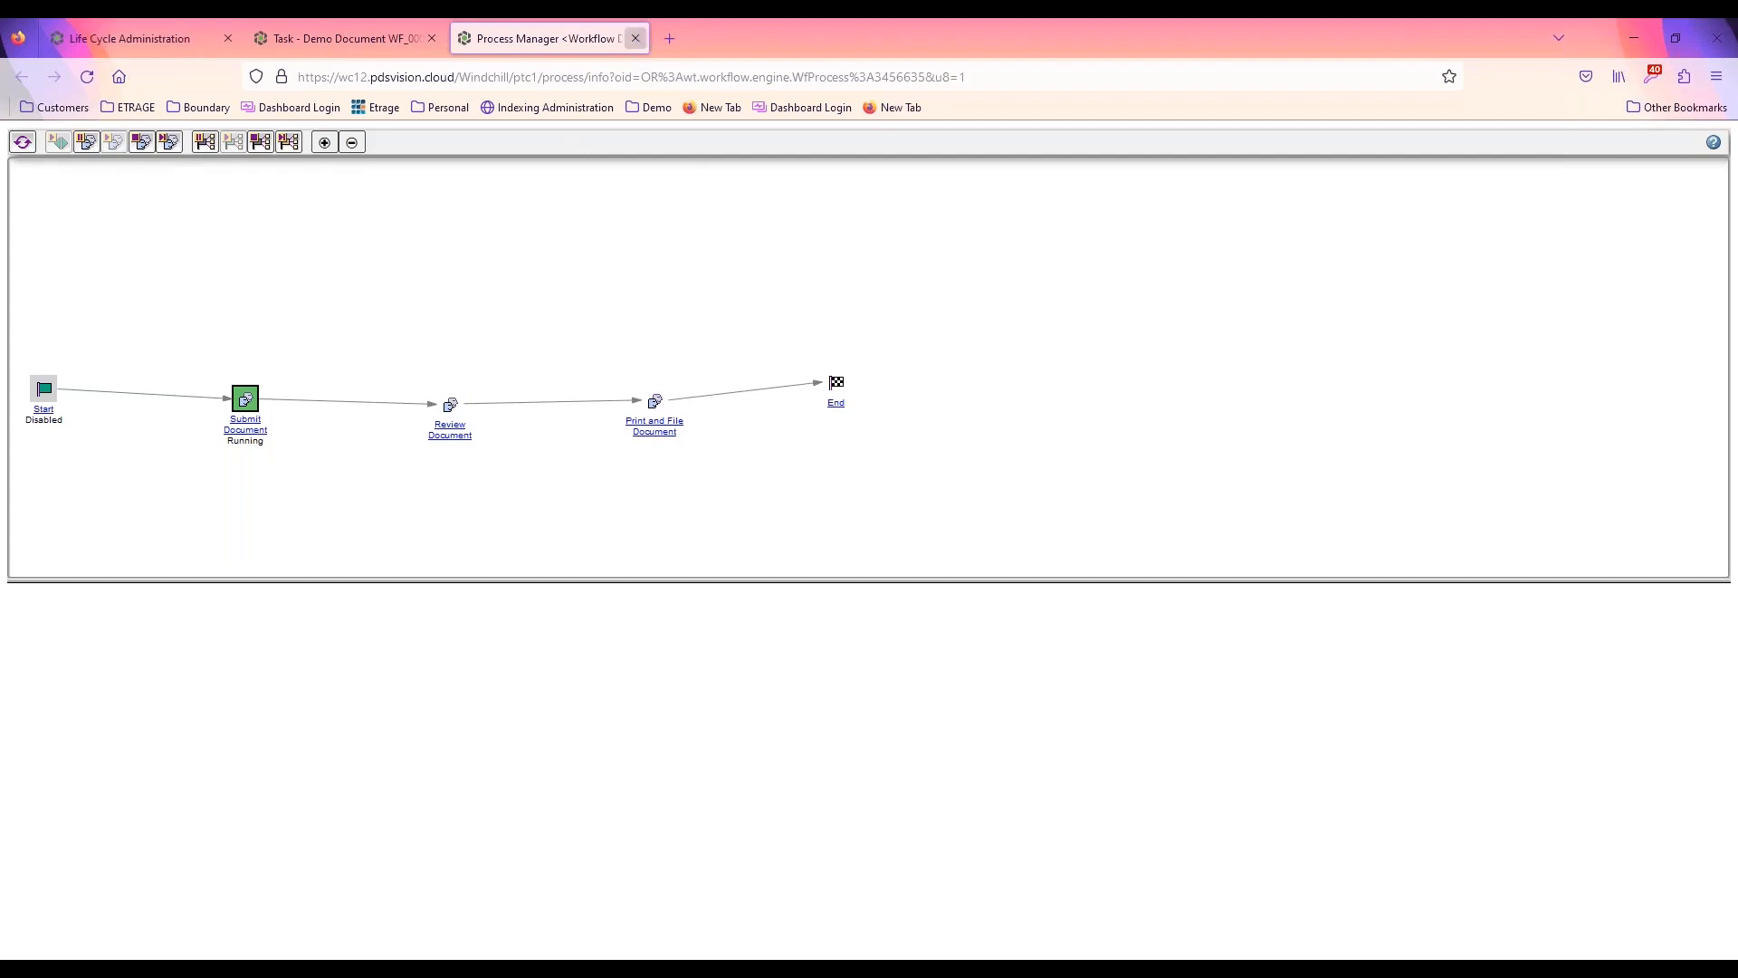
{"action": "left_click", "coordinate": [635, 38]}
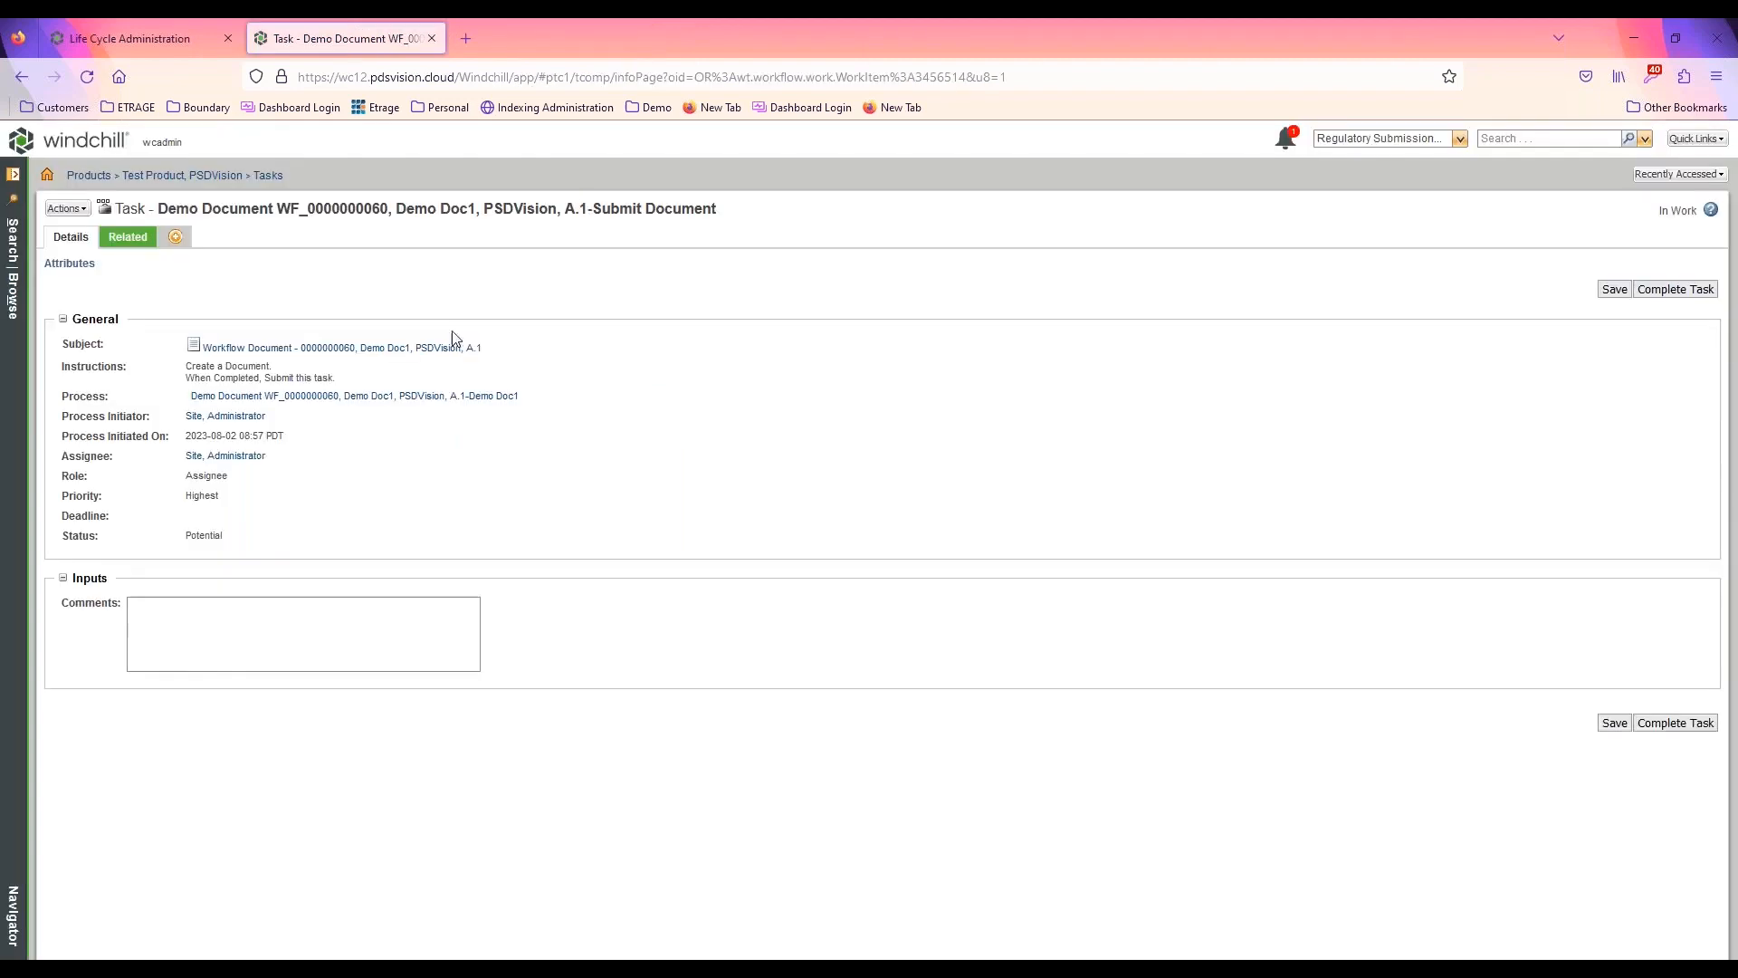
{"action": "left_click", "coordinate": [1675, 723]}
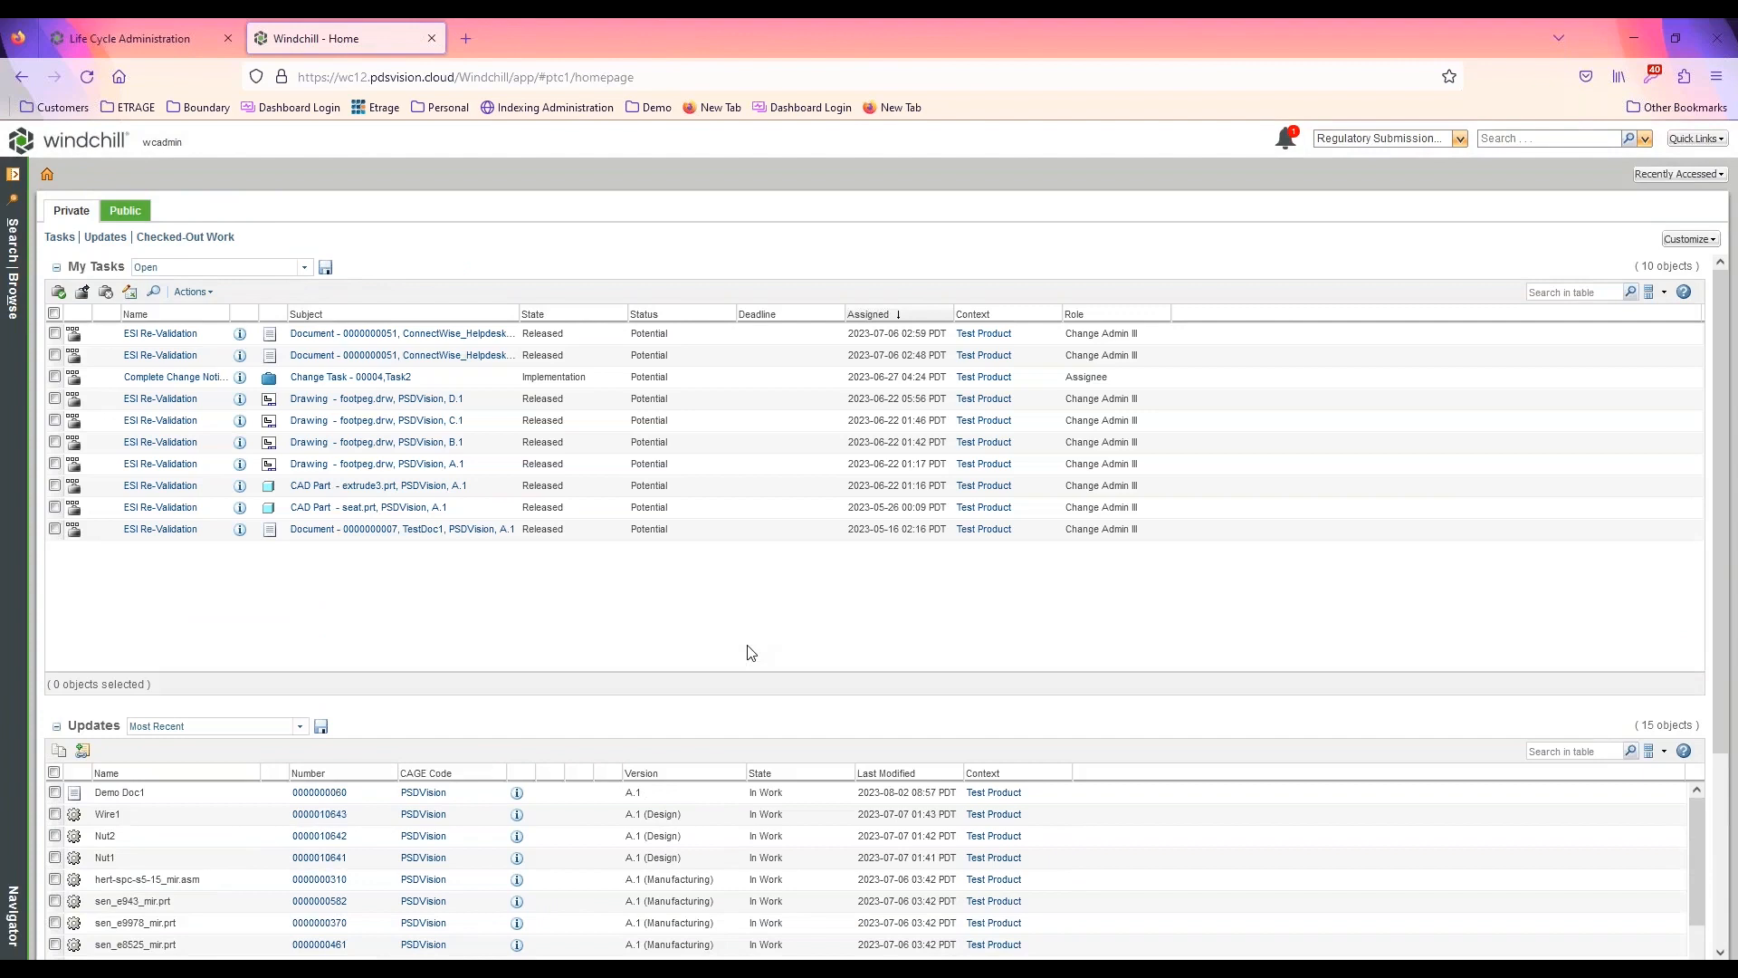
Refresh the home page task list and complete the Review Document task for Demo Doc1
{"action": "left_click", "coordinate": [101, 147]}
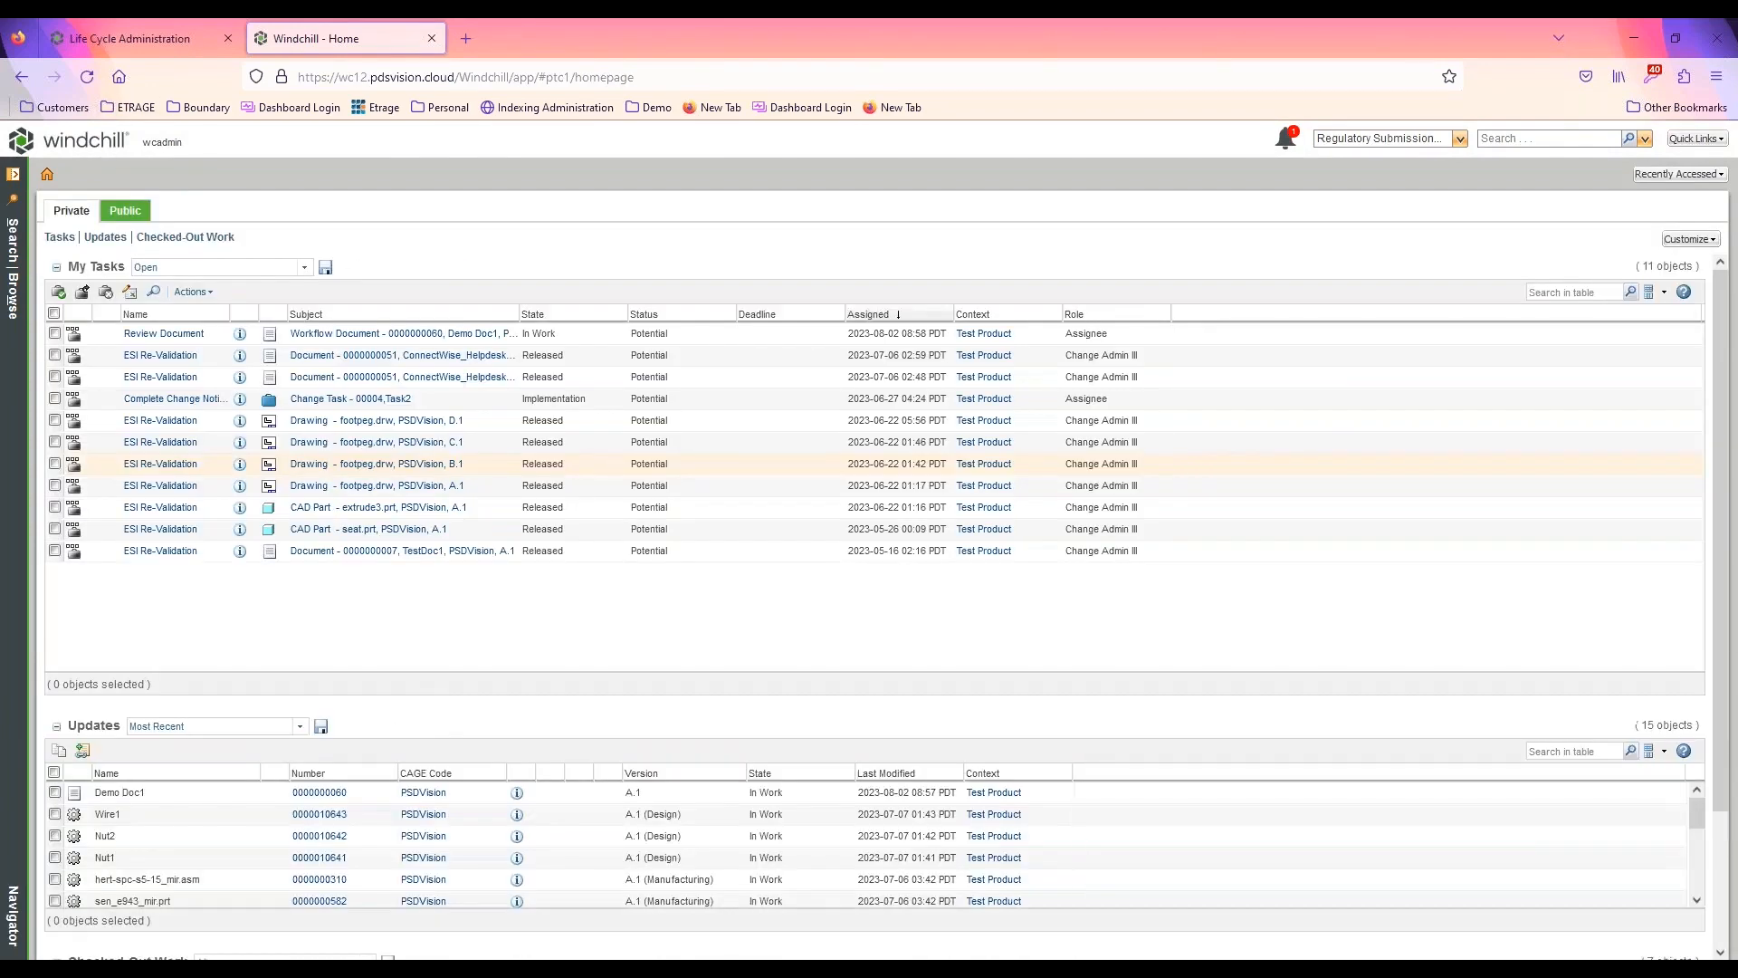
{"action": "left_click", "coordinate": [172, 335]}
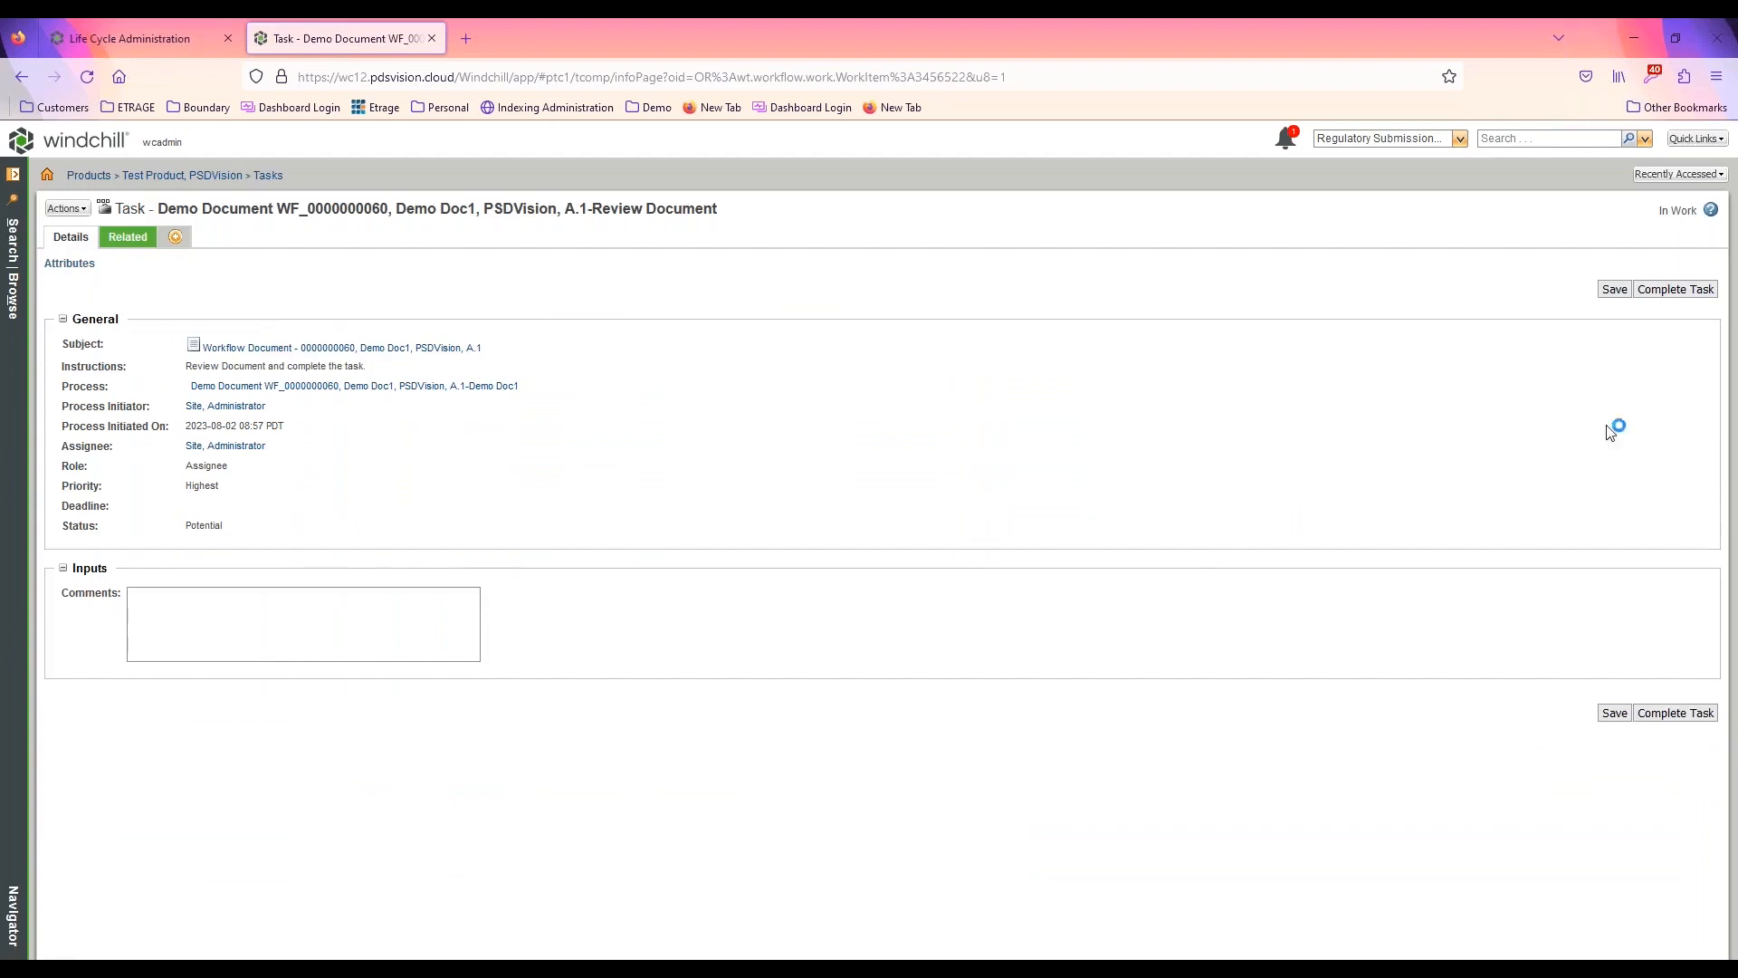
{"action": "left_click", "coordinate": [1698, 714]}
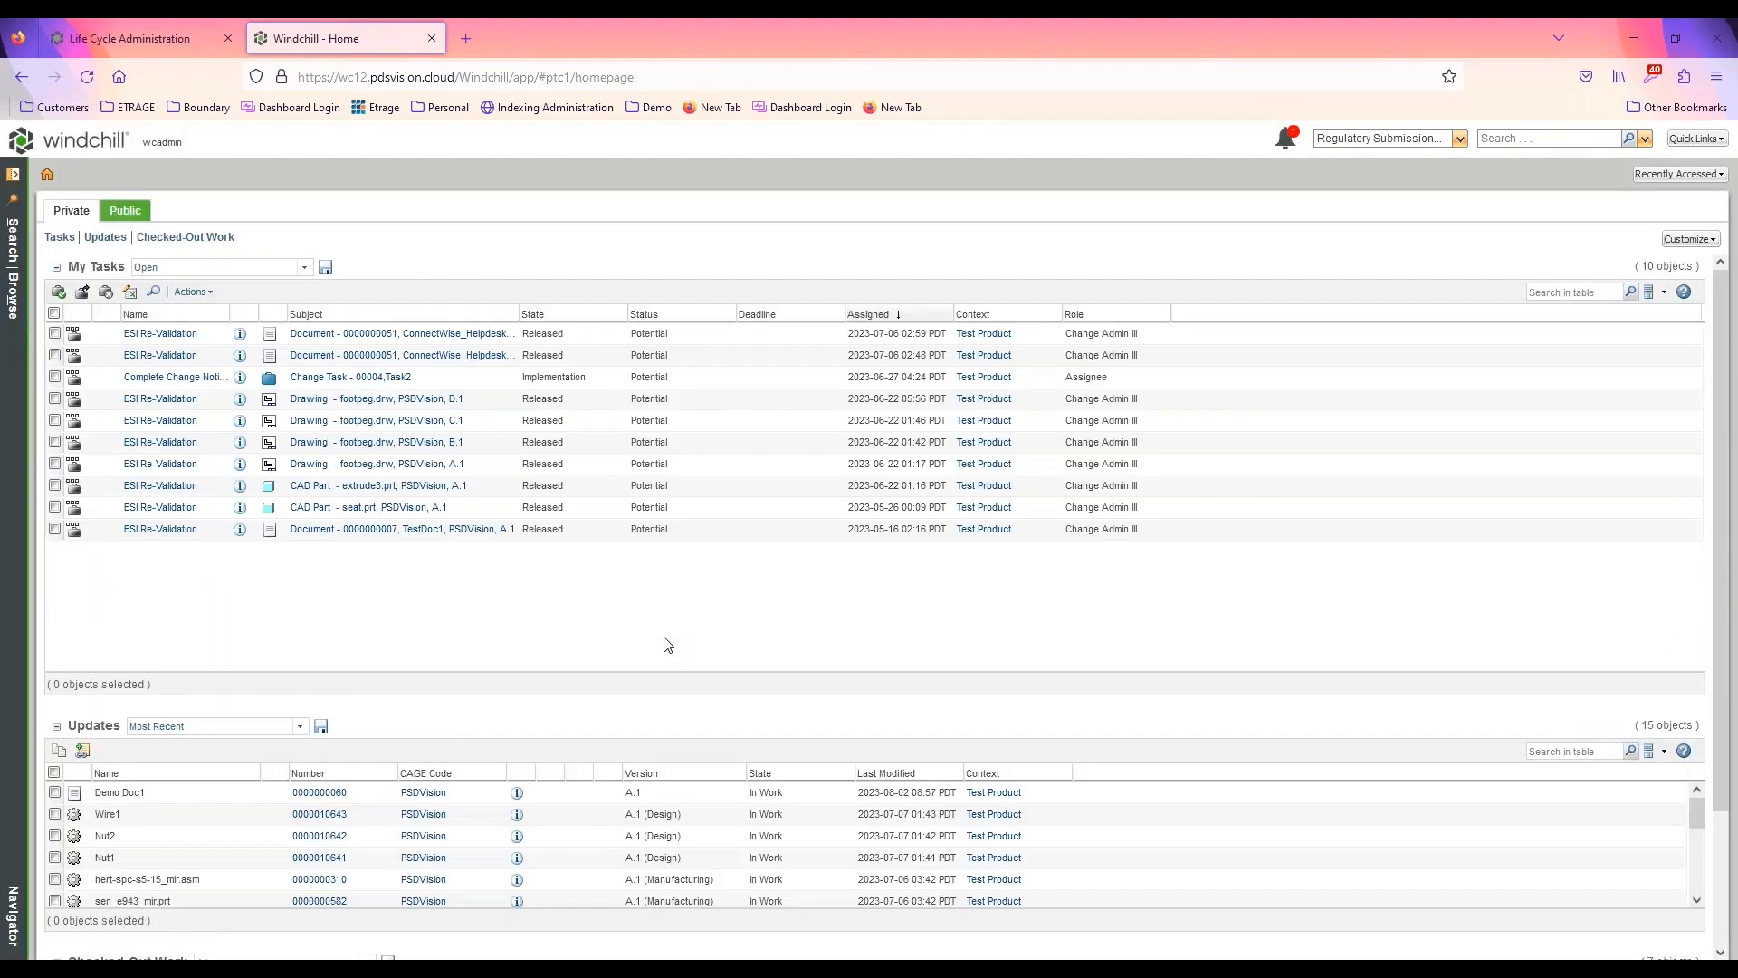
Refresh the home page task list and complete the Print and File Document task for Demo Doc1
{"action": "left_click", "coordinate": [95, 145]}
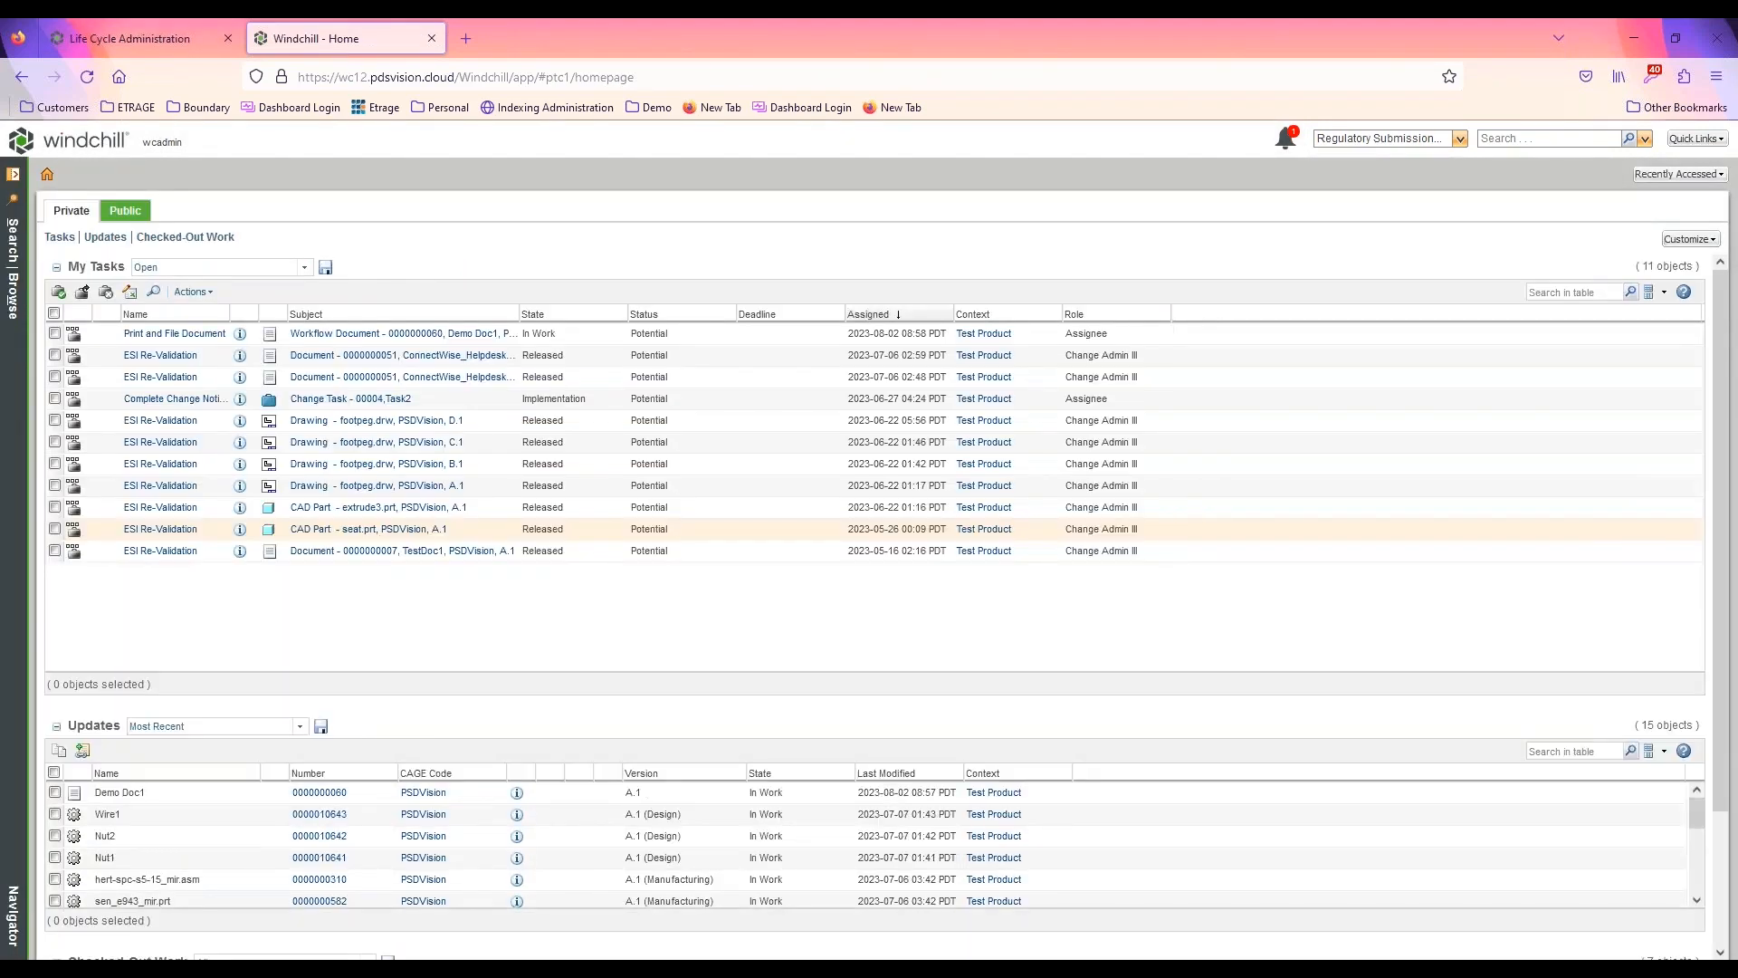
{"action": "left_click", "coordinate": [195, 341]}
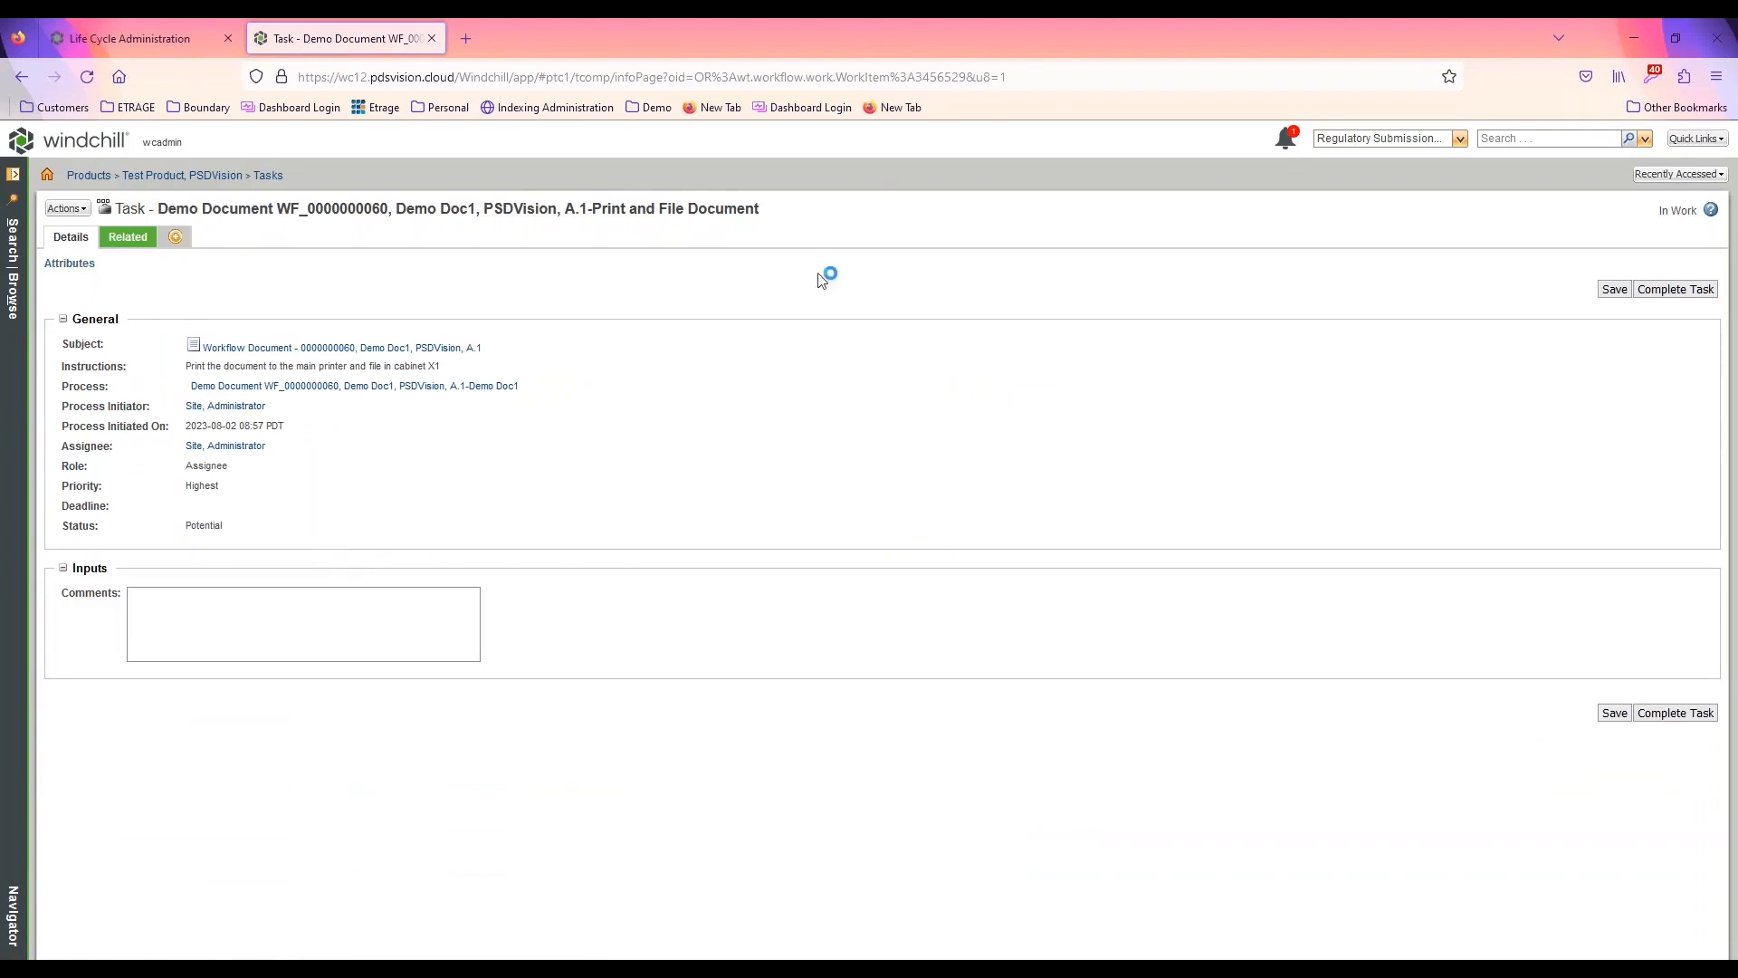
{"action": "left_click", "coordinate": [1676, 712]}
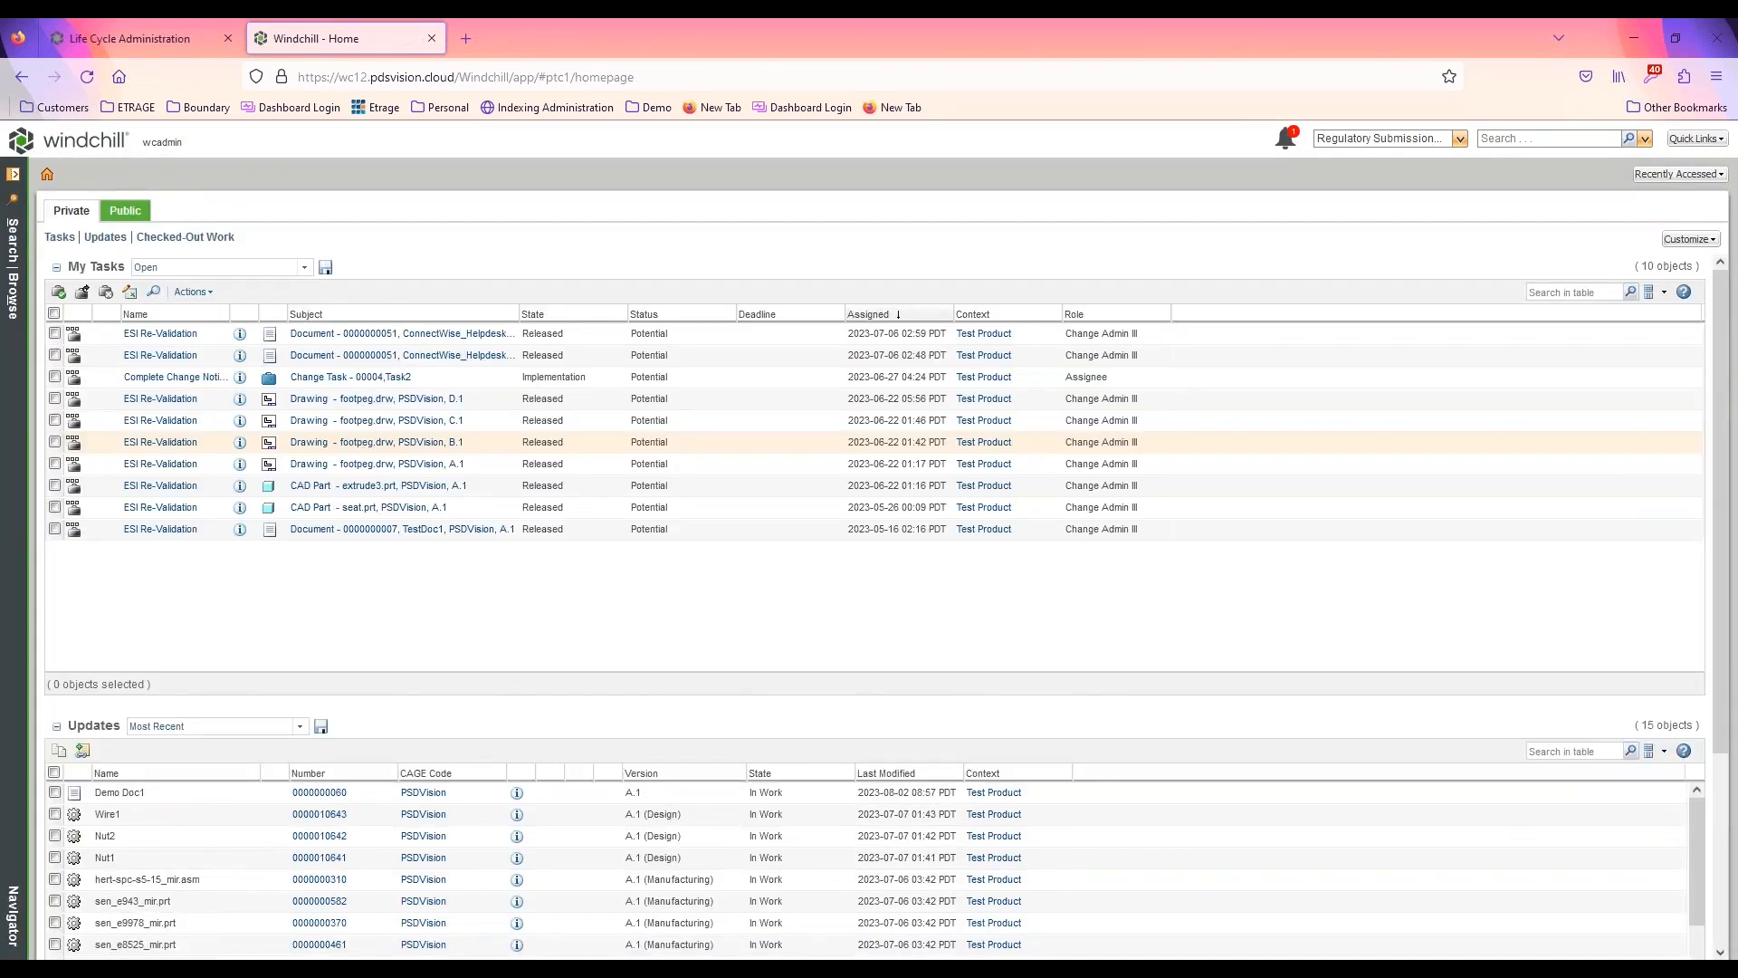
Reopen the recently accessed Demo Document WF process to check its activities, close its browser tab, and collapse the navigator
{"action": "left_click", "coordinate": [1668, 176]}
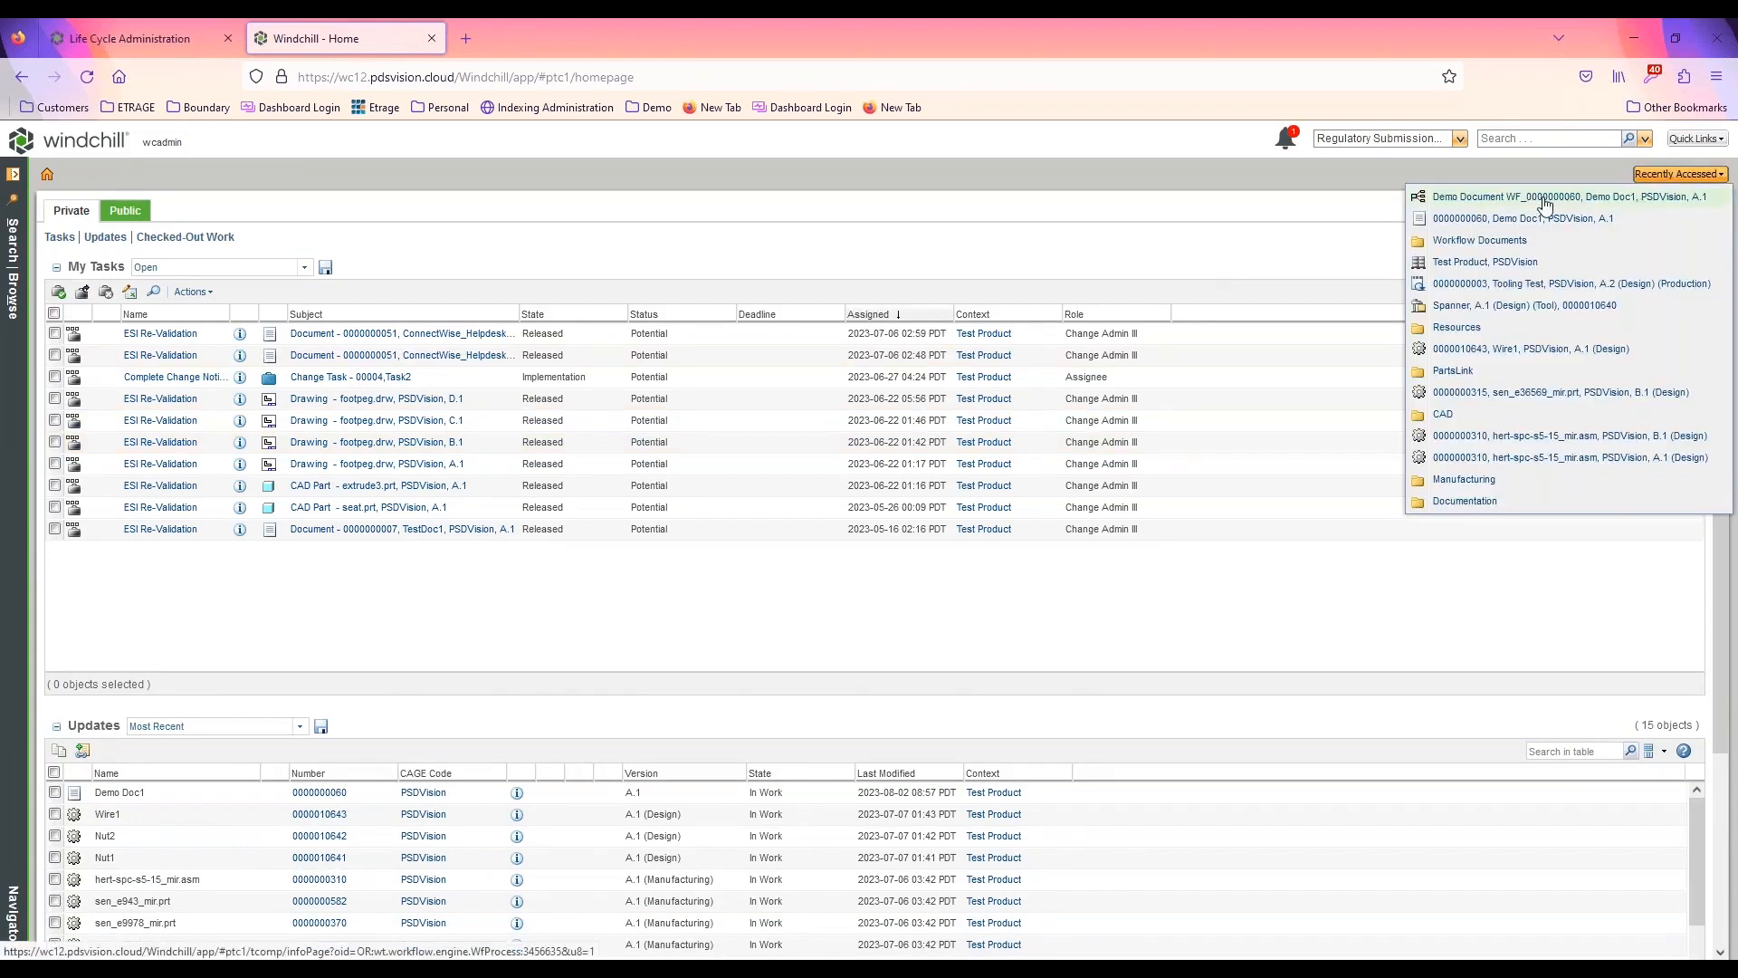
{"action": "left_click", "coordinate": [1543, 197]}
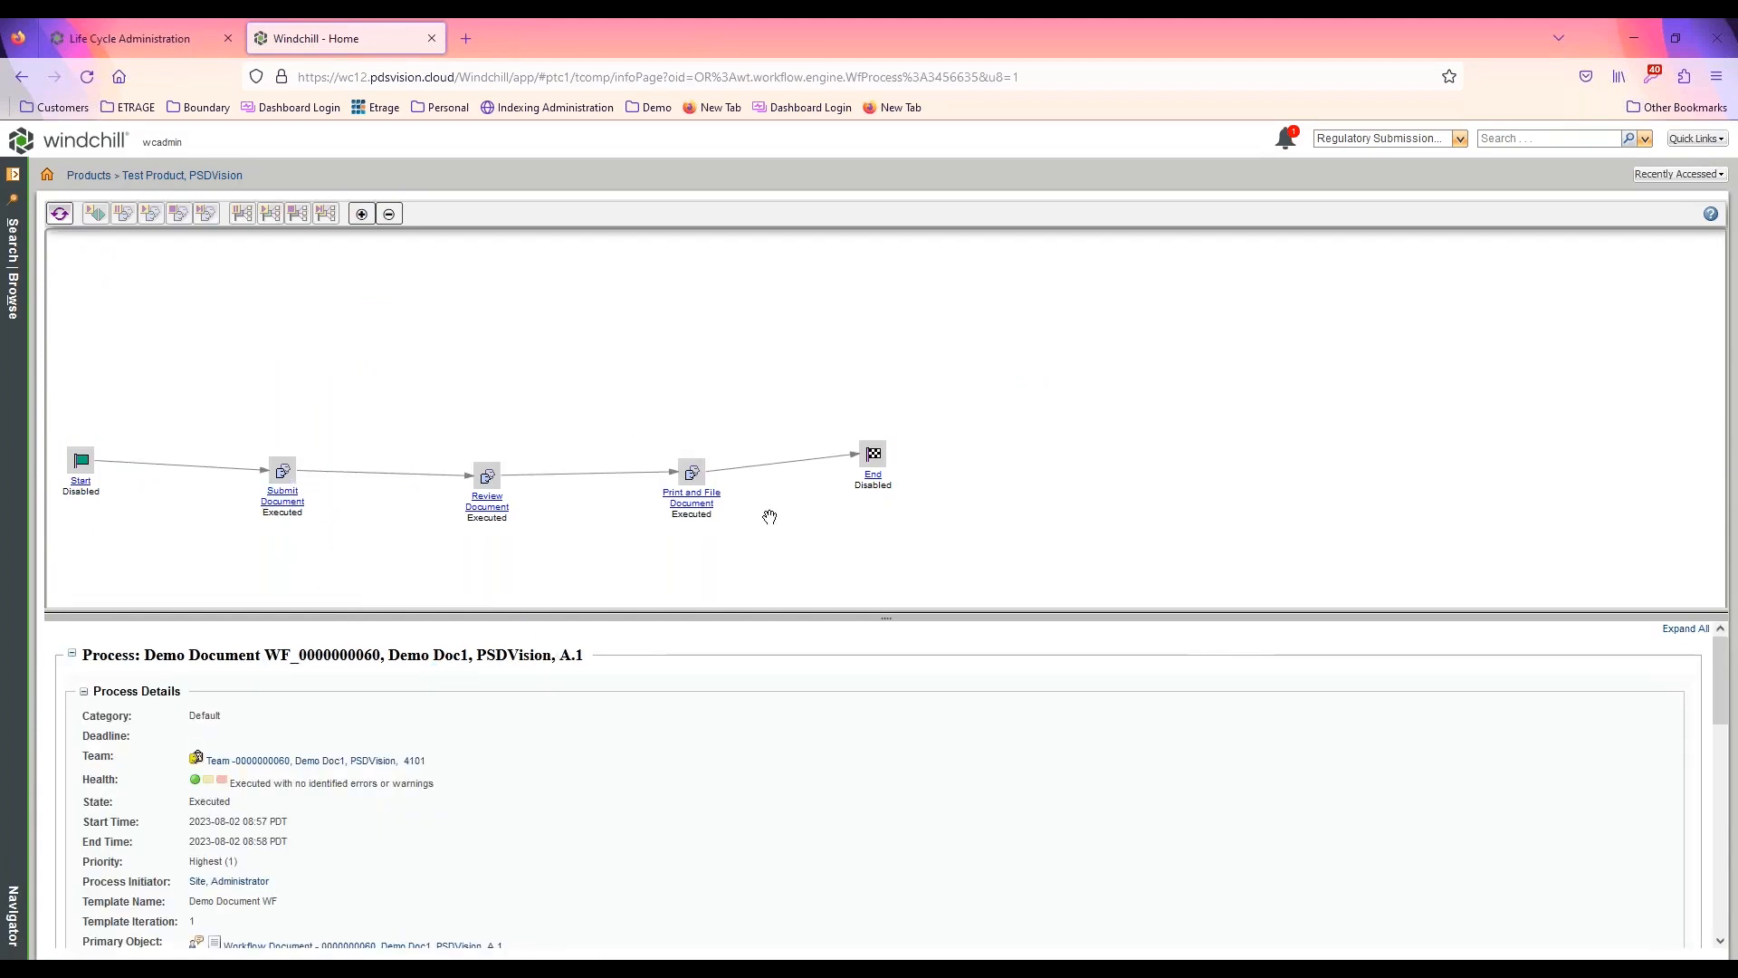
{"action": "left_click", "coordinate": [875, 475]}
{"action": "left_click", "coordinate": [431, 38]}
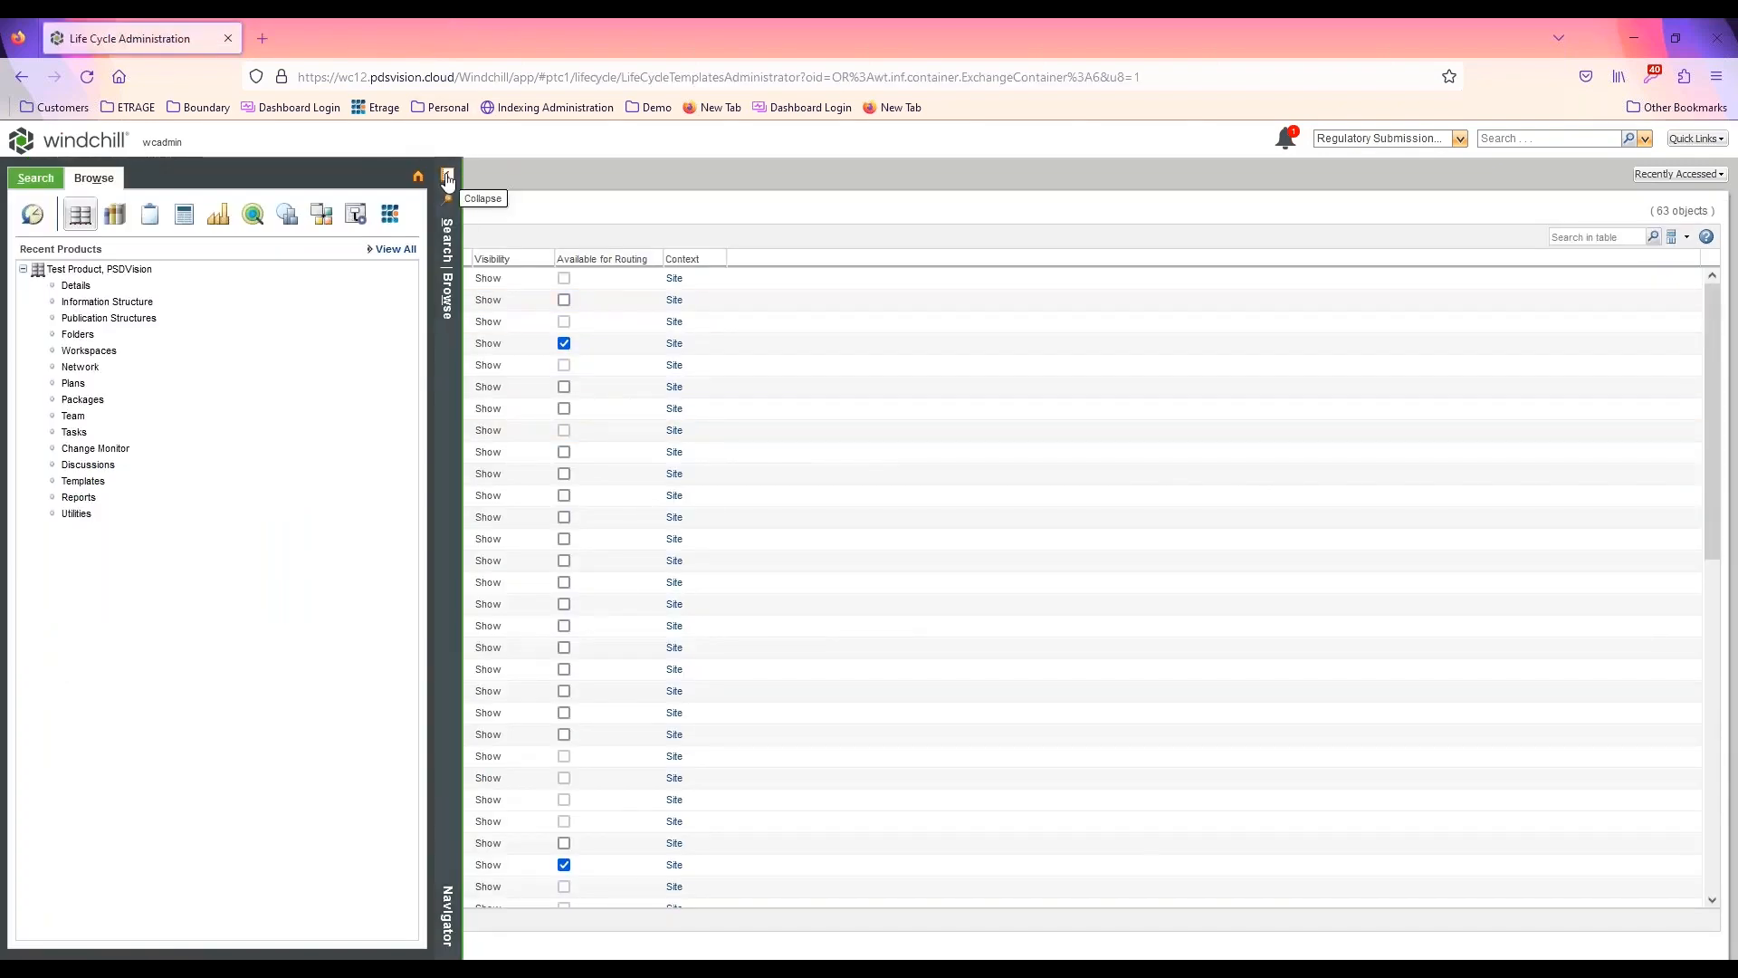
{"action": "left_click", "coordinate": [447, 174]}
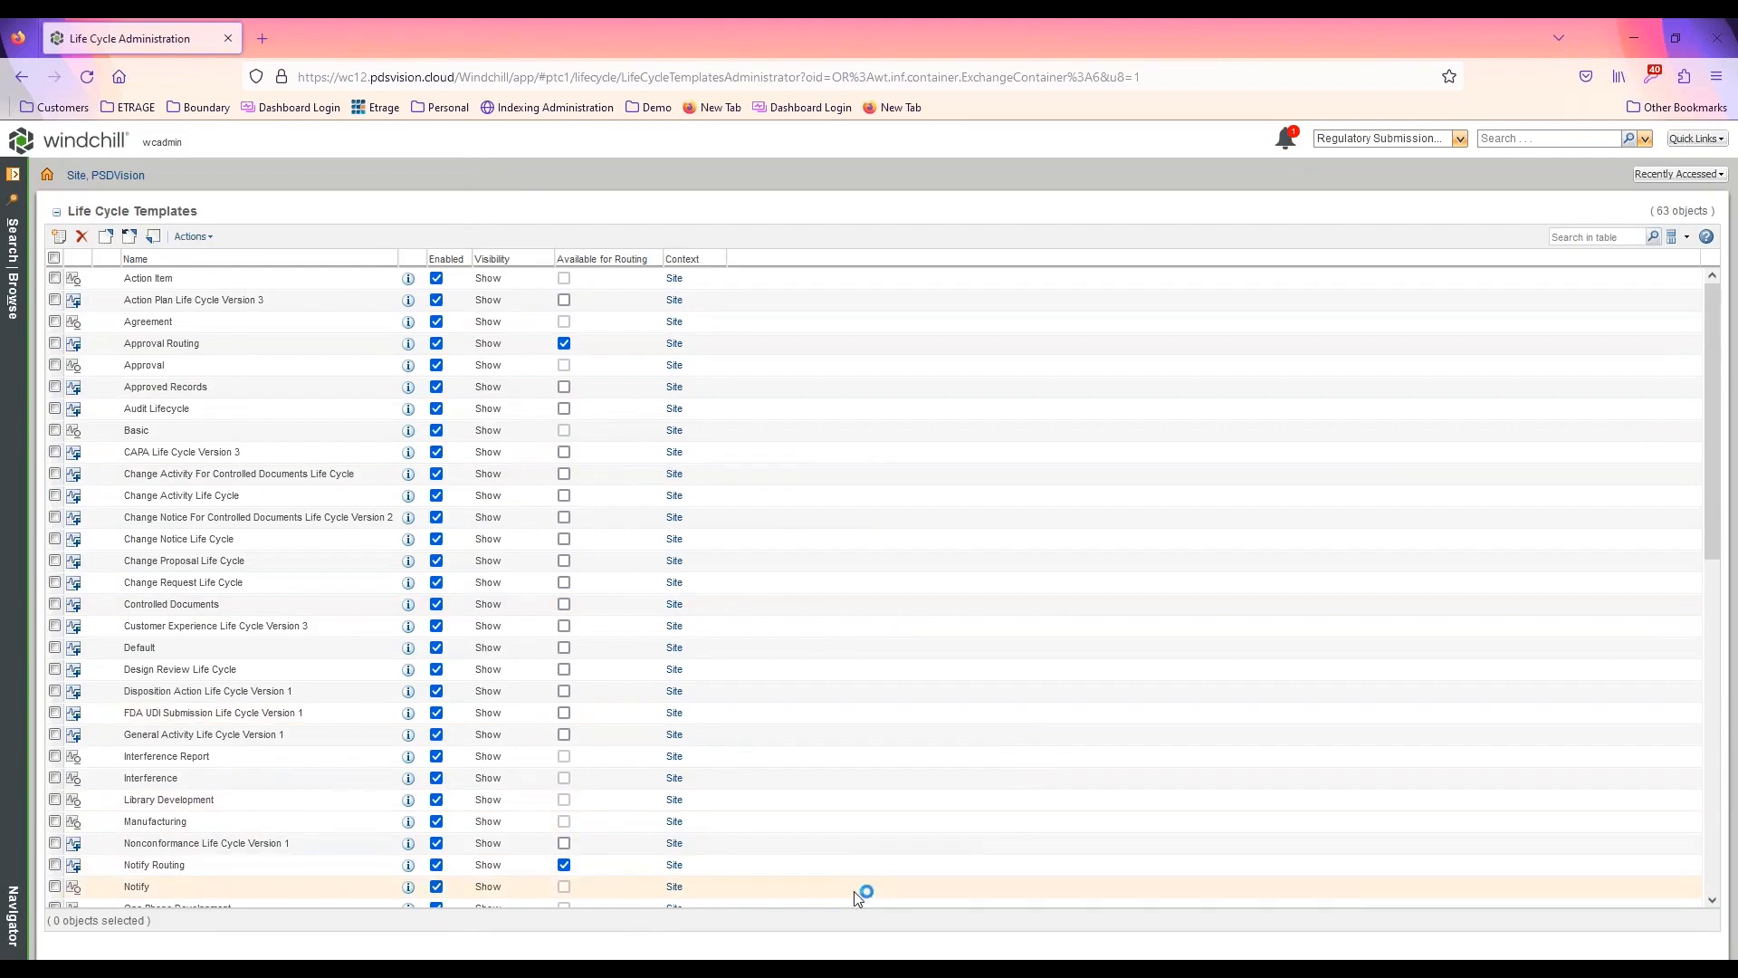
Switch to Demo Document.docx in Word and examine the second flowchart, with its Rework, Rejected and Approved routes
{"action": "key", "text": "alt+Tab"}
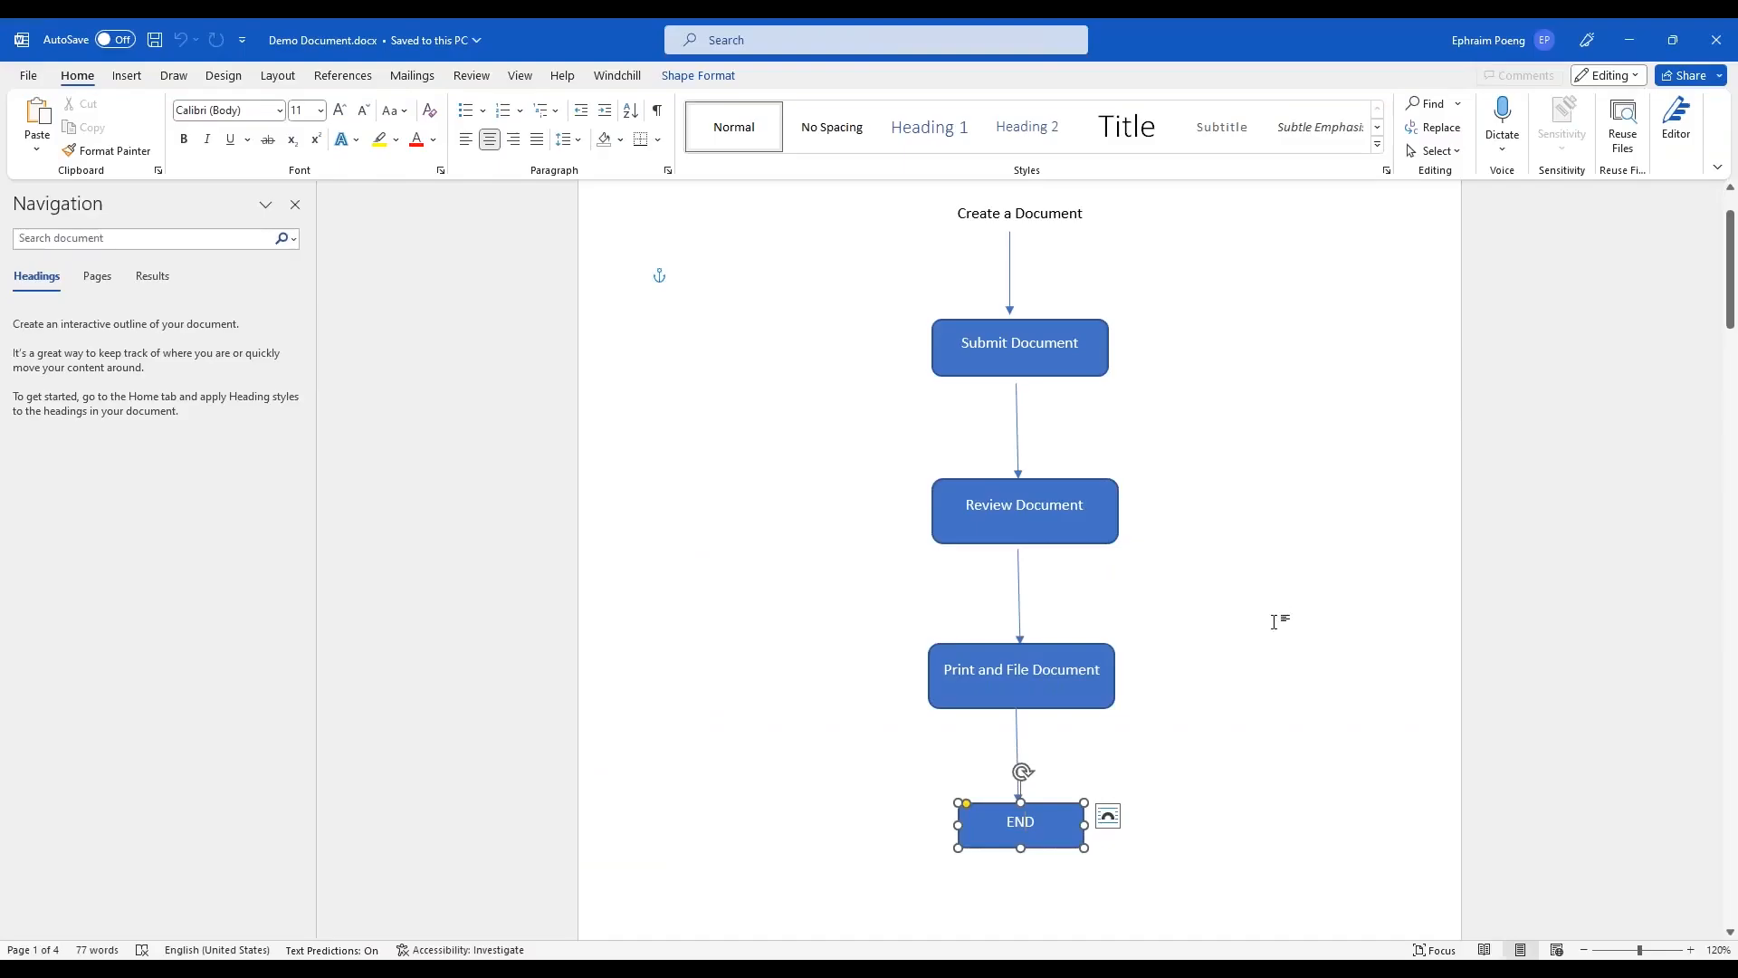
{"action": "left_click", "coordinate": [1246, 664]}
{"action": "scroll", "coordinate": [1211, 711], "scroll_direction": "down", "scroll_amount": 5}
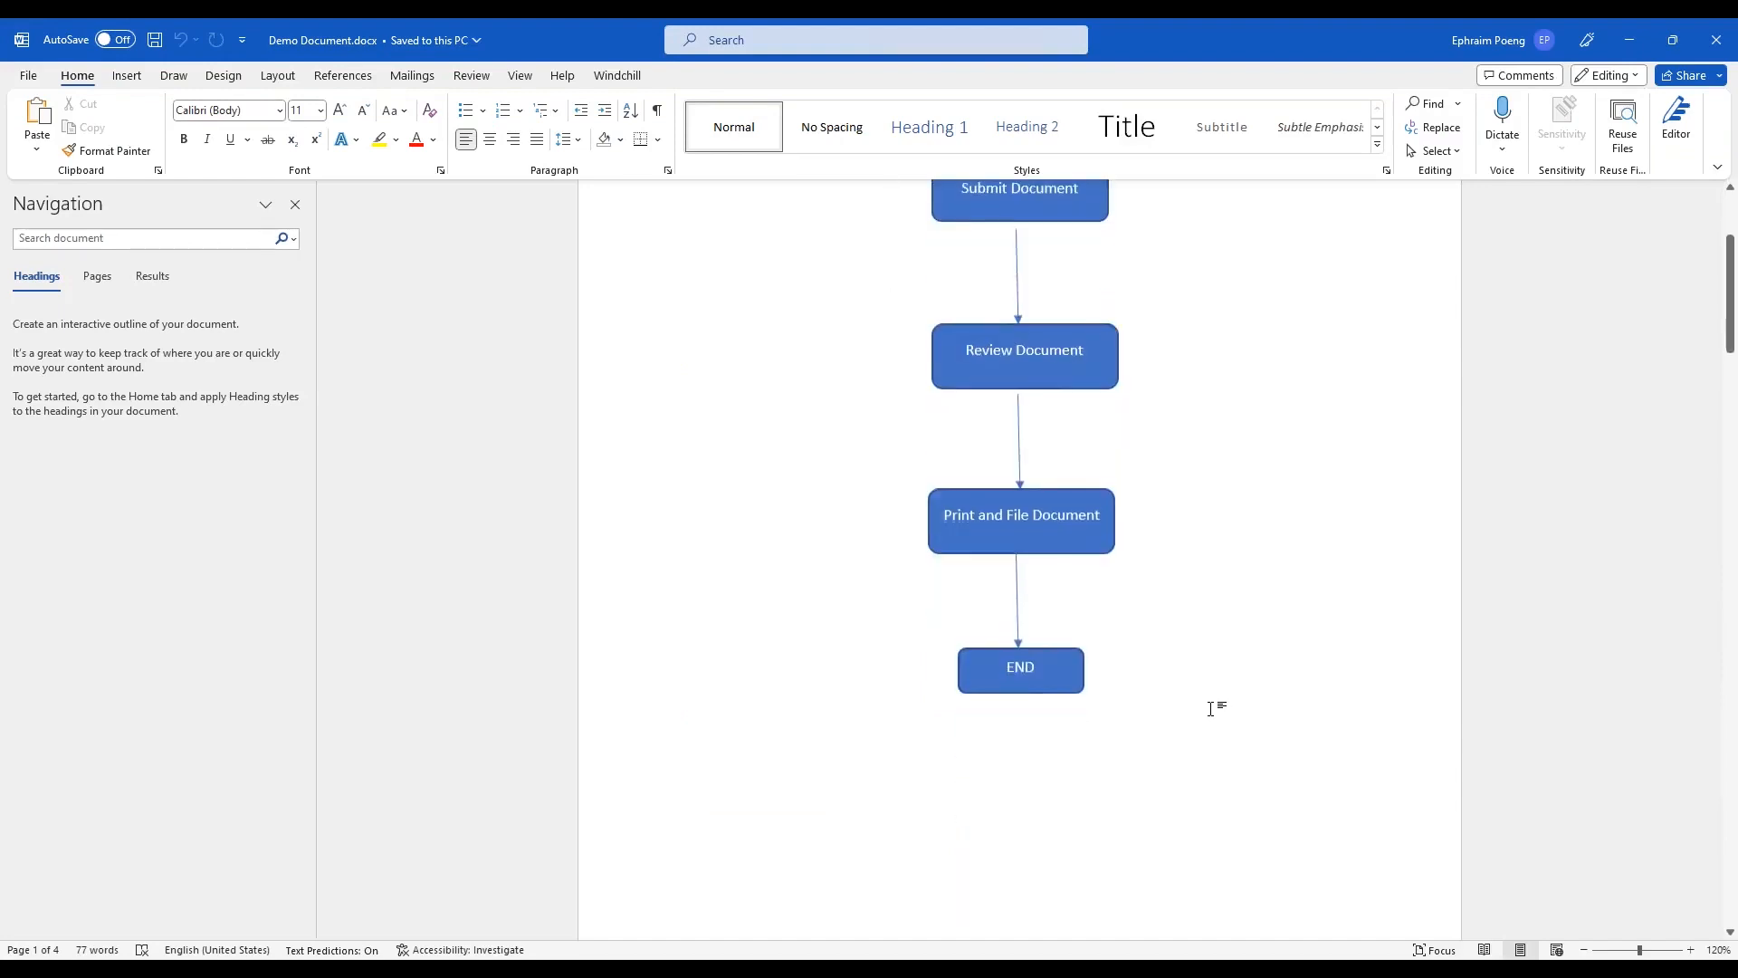
{"action": "scroll", "coordinate": [1206, 672], "scroll_direction": "up", "scroll_amount": 2}
{"action": "scroll", "coordinate": [1206, 673], "scroll_direction": "up", "scroll_amount": 2}
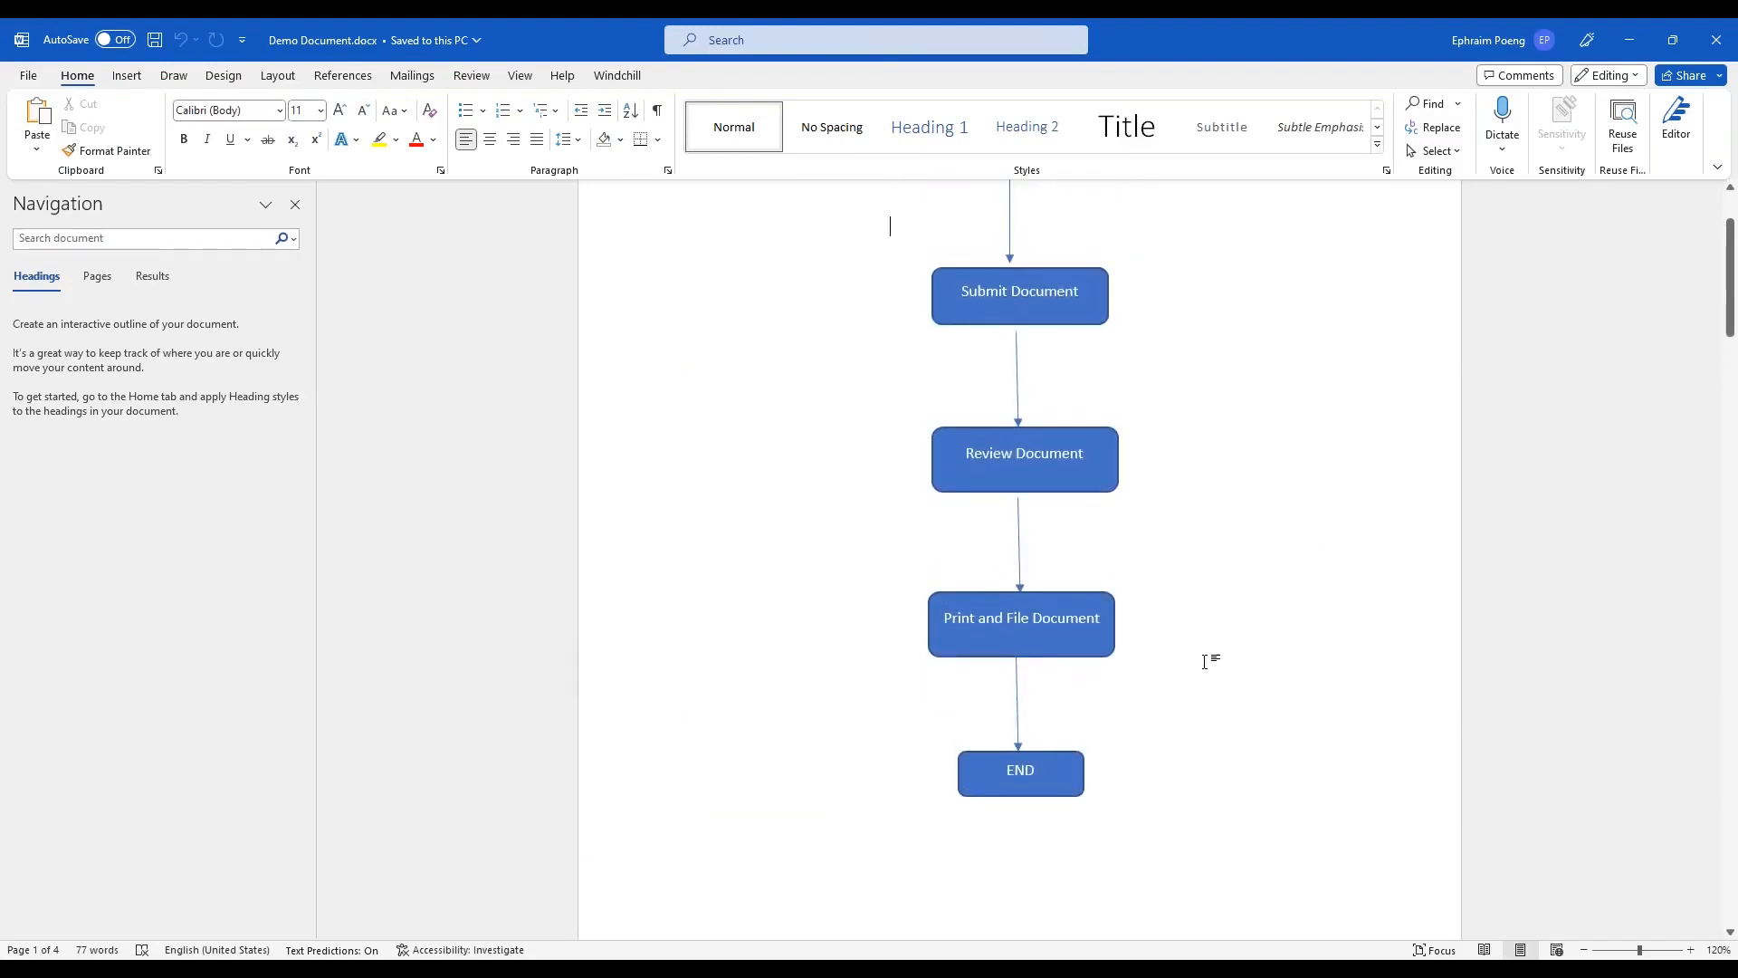
{"action": "scroll", "coordinate": [1202, 674], "scroll_direction": "down", "scroll_amount": 4}
{"action": "scroll", "coordinate": [1197, 695], "scroll_direction": "down", "scroll_amount": 5}
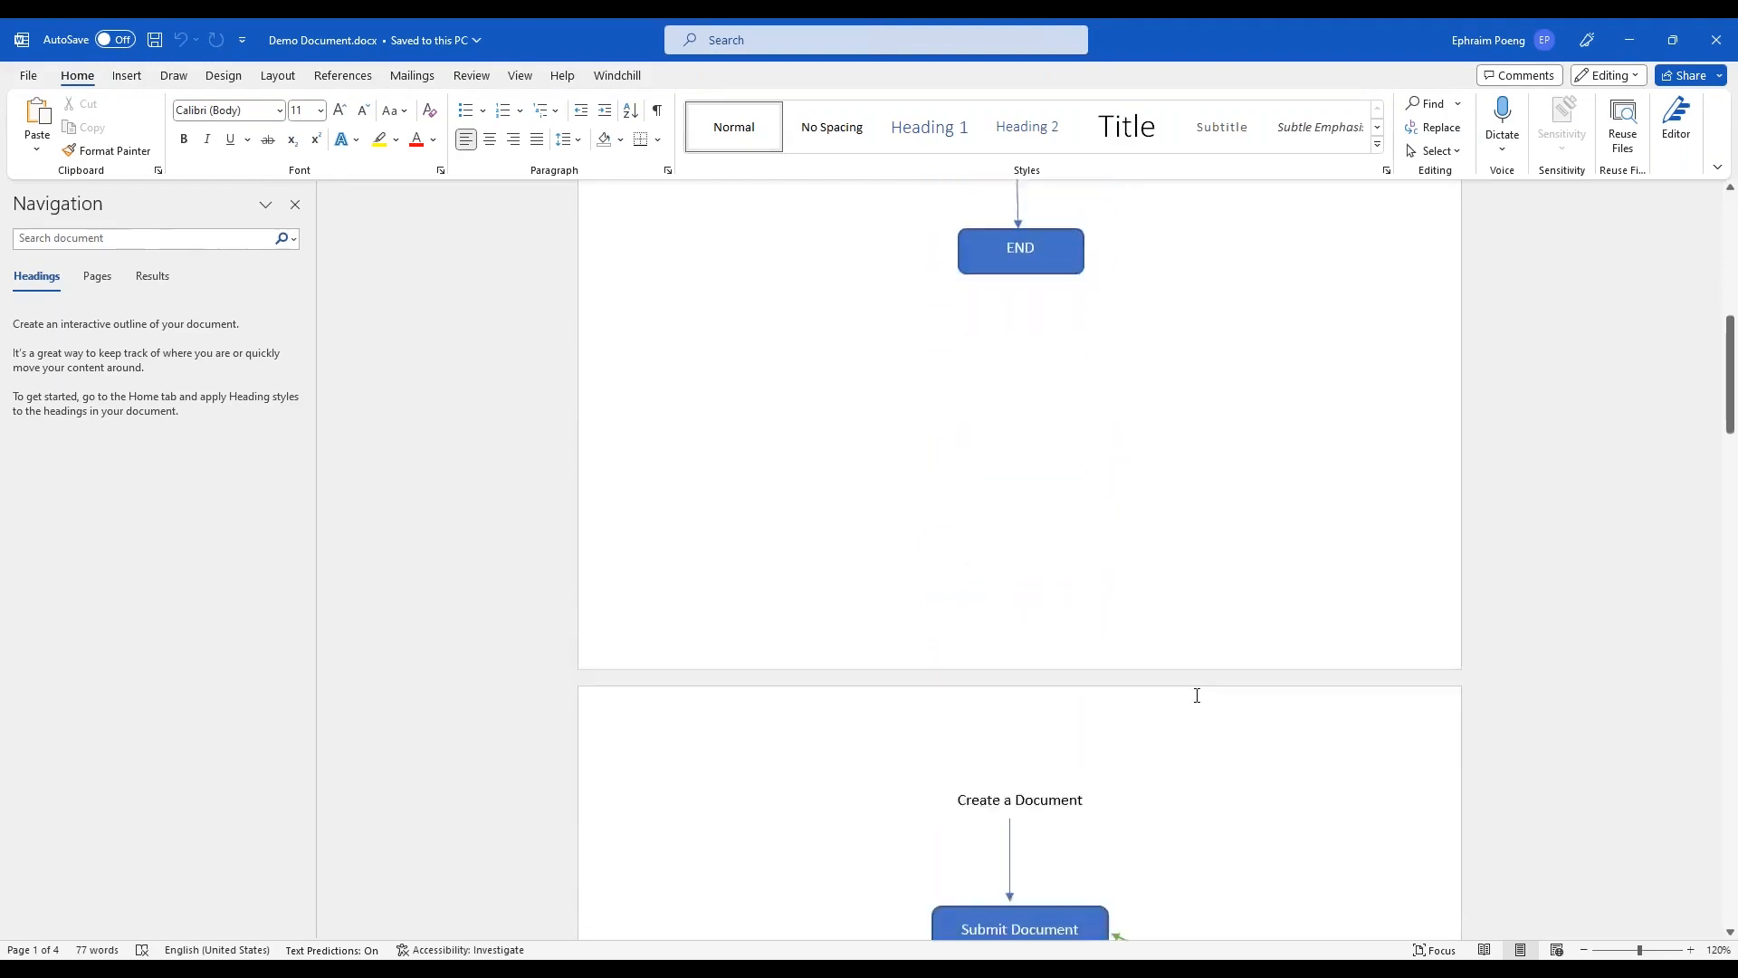
{"action": "scroll", "coordinate": [1197, 695], "scroll_direction": "down", "scroll_amount": 3}
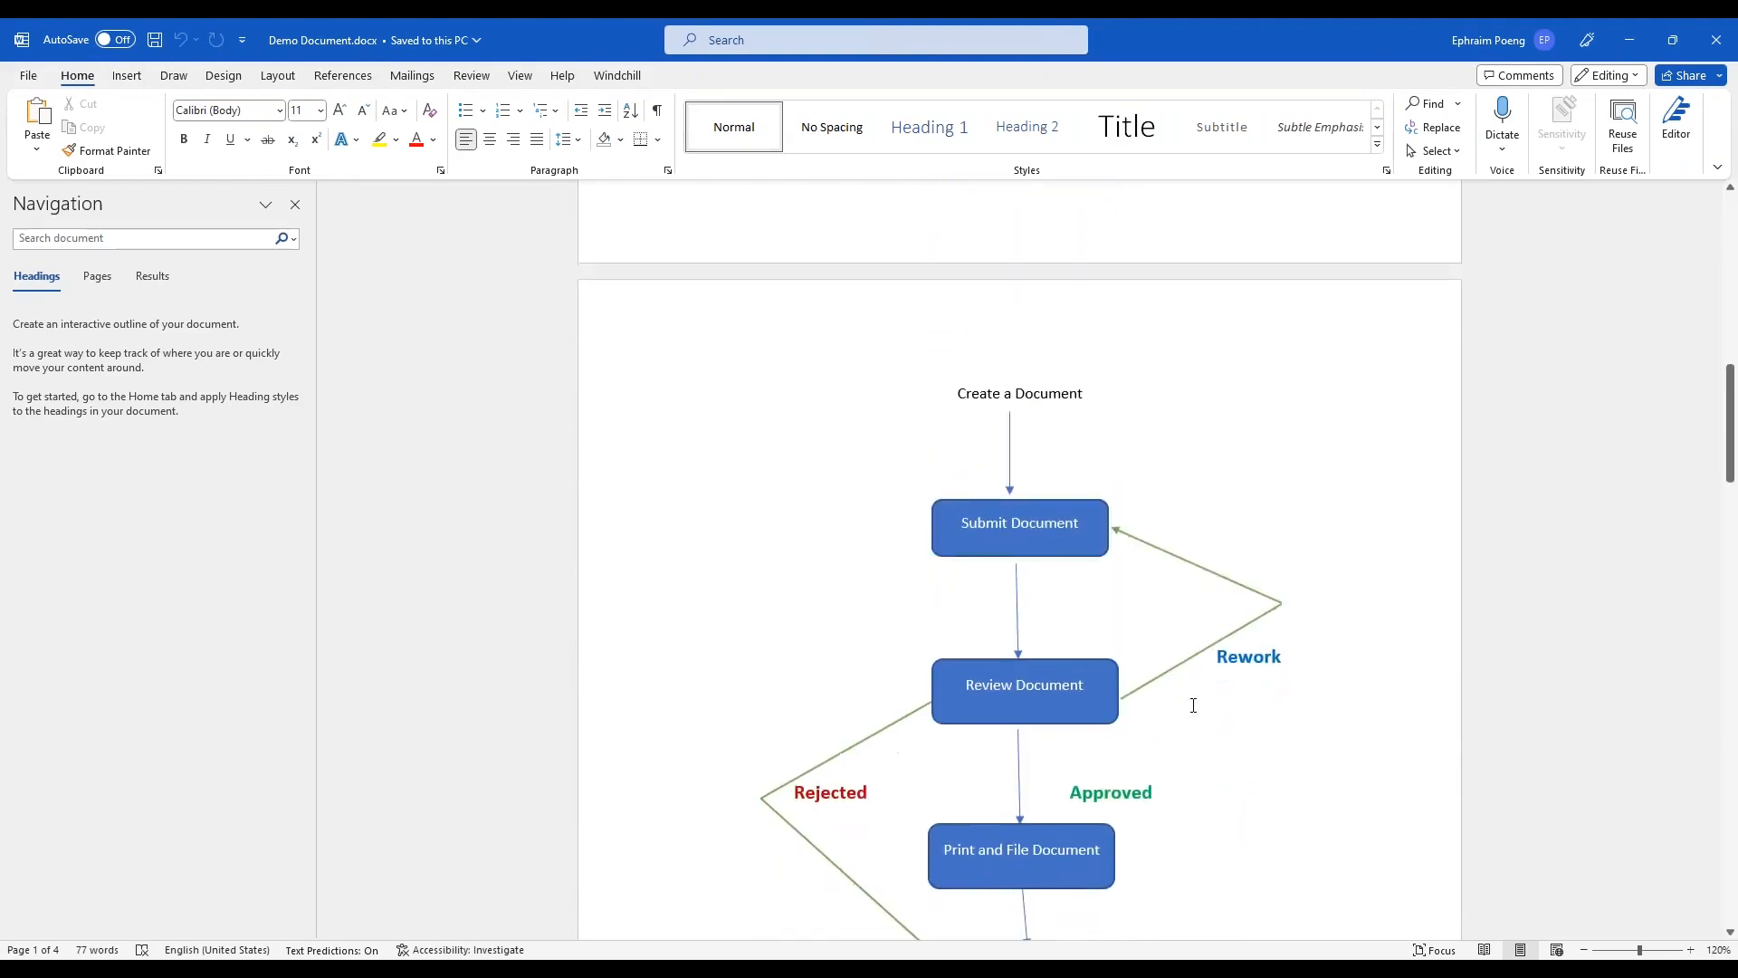
{"action": "scroll", "coordinate": [1184, 703], "scroll_direction": "down", "scroll_amount": 2}
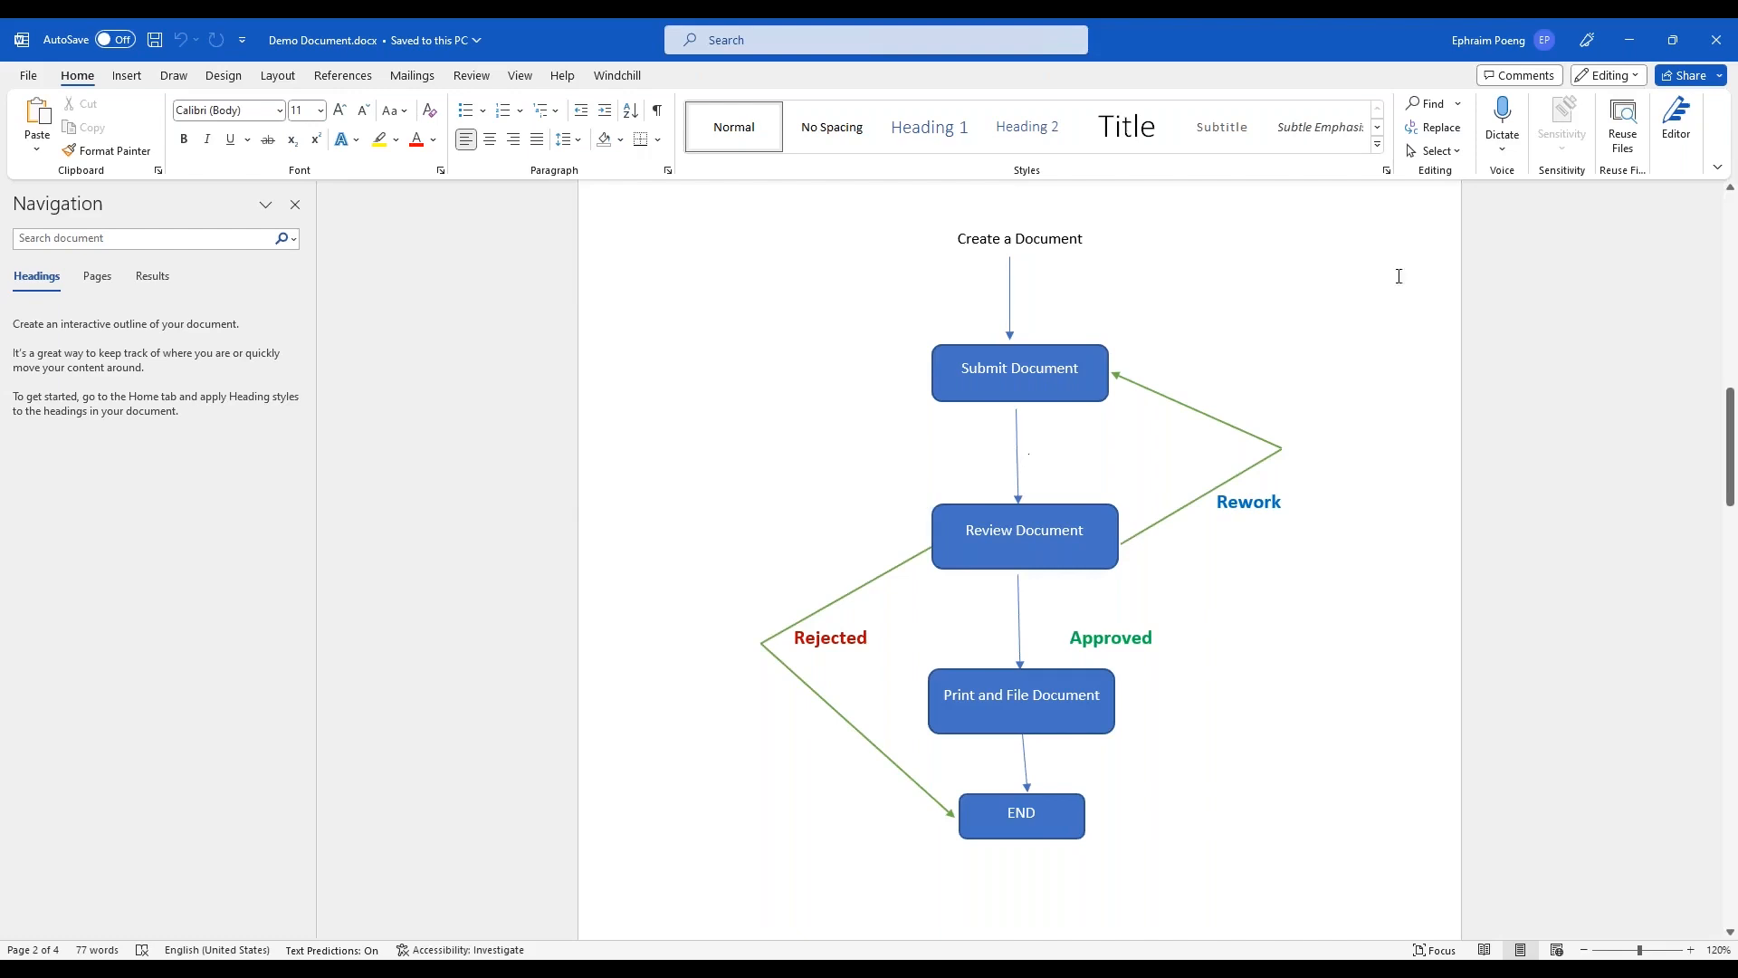
Switch back to Windchill in Firefox and open the Demo Document WF workflow template for editing in a maximized window
{"action": "left_click", "coordinate": [1633, 41]}
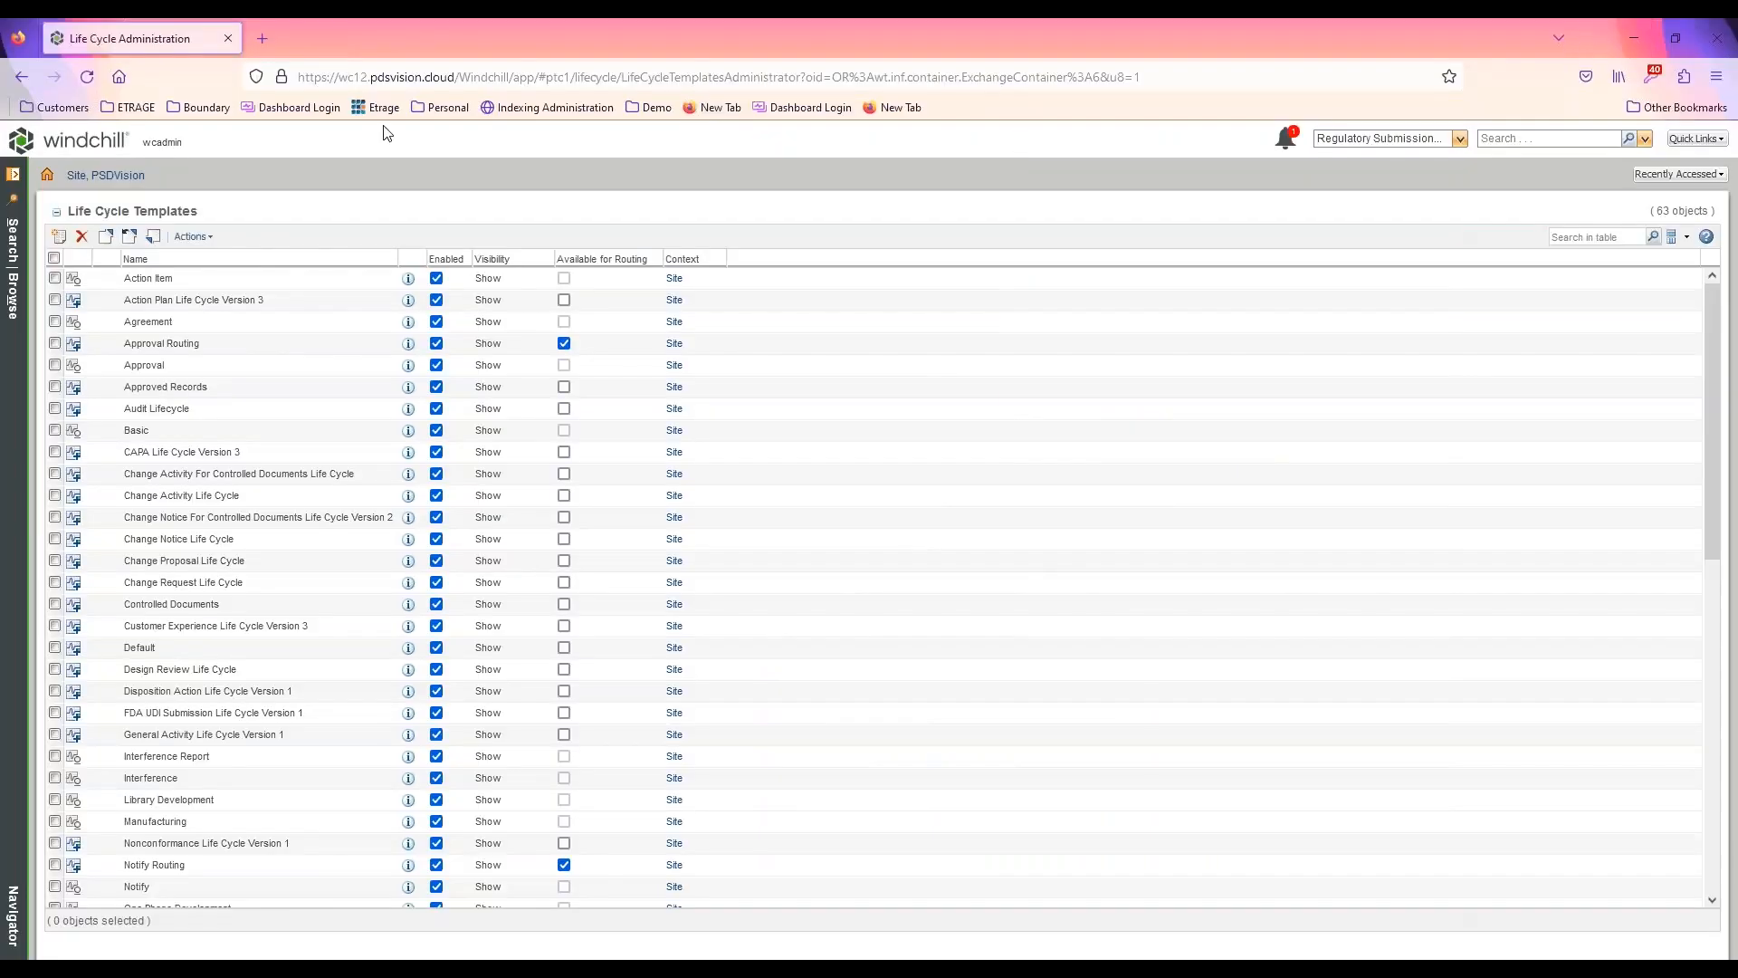
{"action": "left_click", "coordinate": [105, 176]}
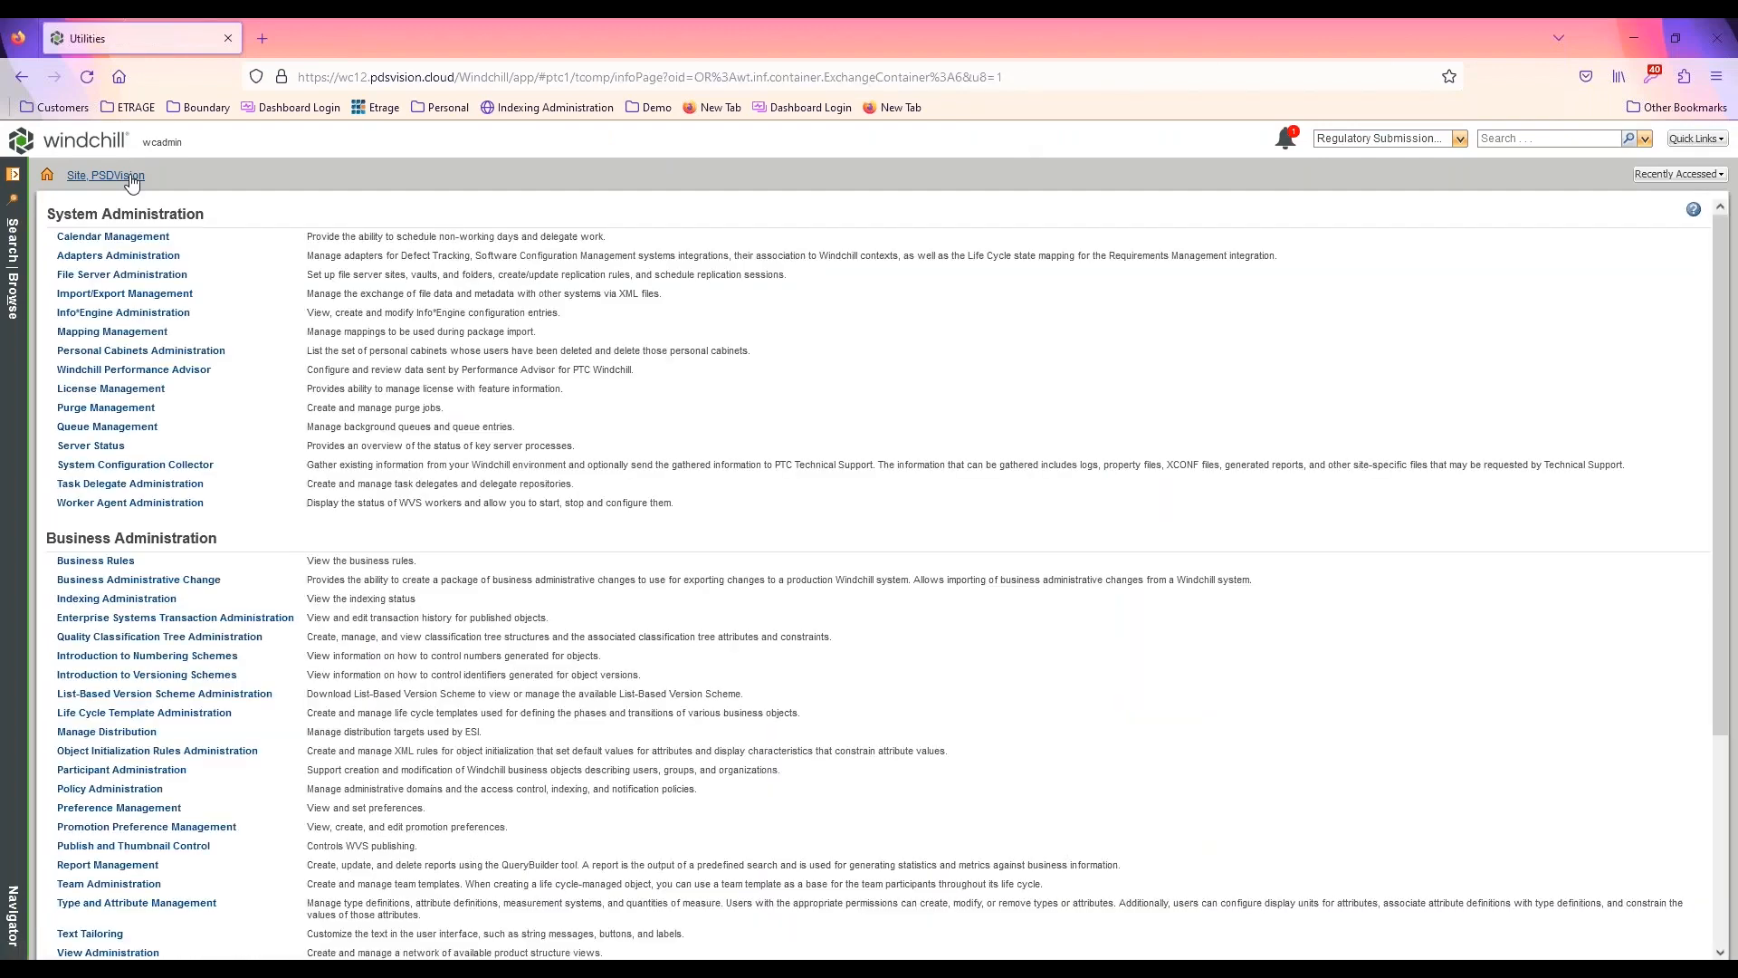
{"action": "scroll", "coordinate": [158, 744], "scroll_direction": "down", "scroll_amount": 3}
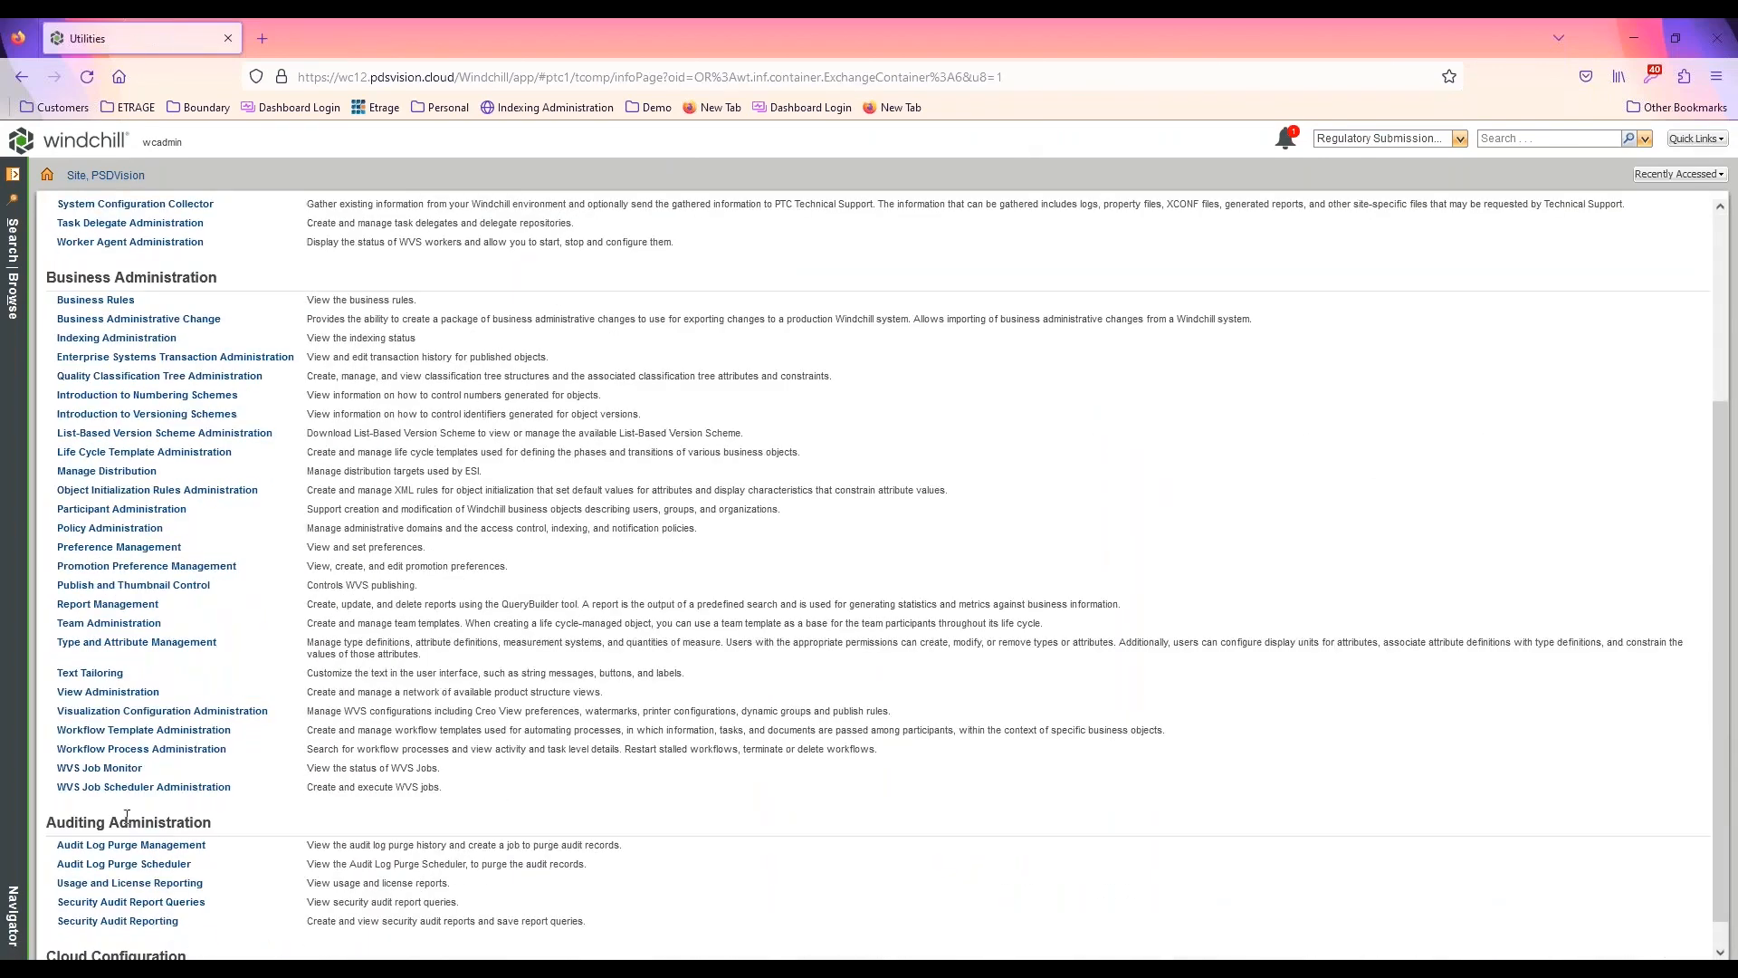
{"action": "left_click", "coordinate": [145, 730]}
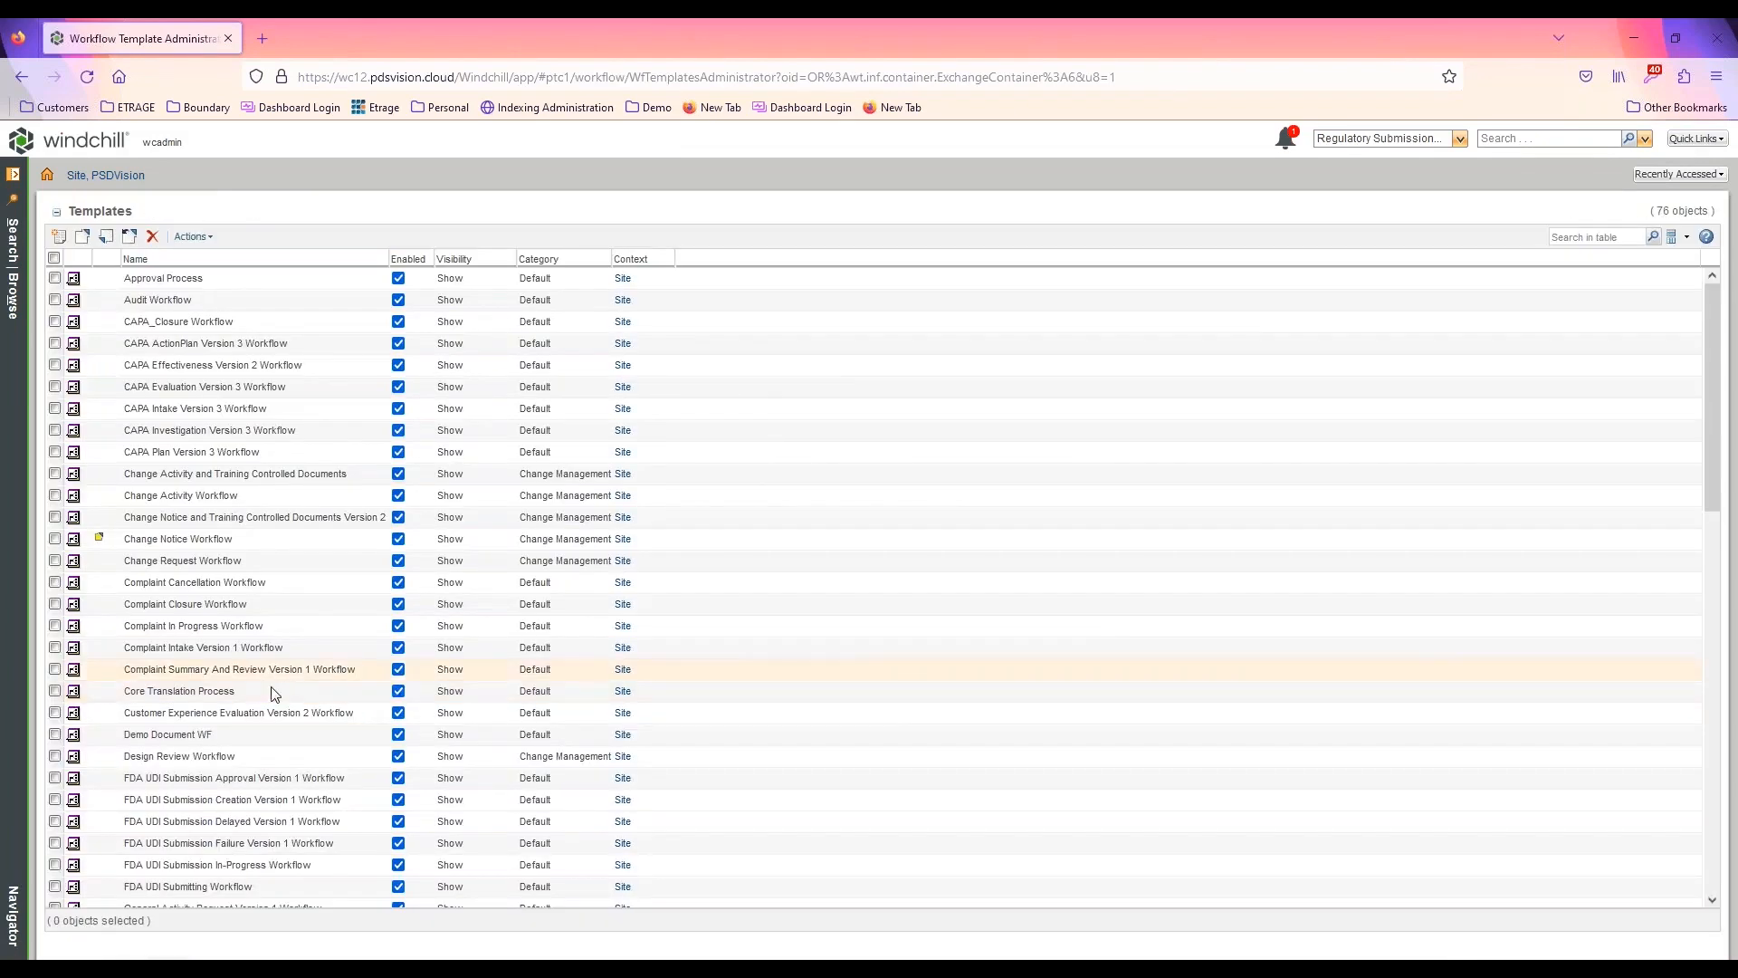
{"action": "left_click", "coordinate": [192, 740]}
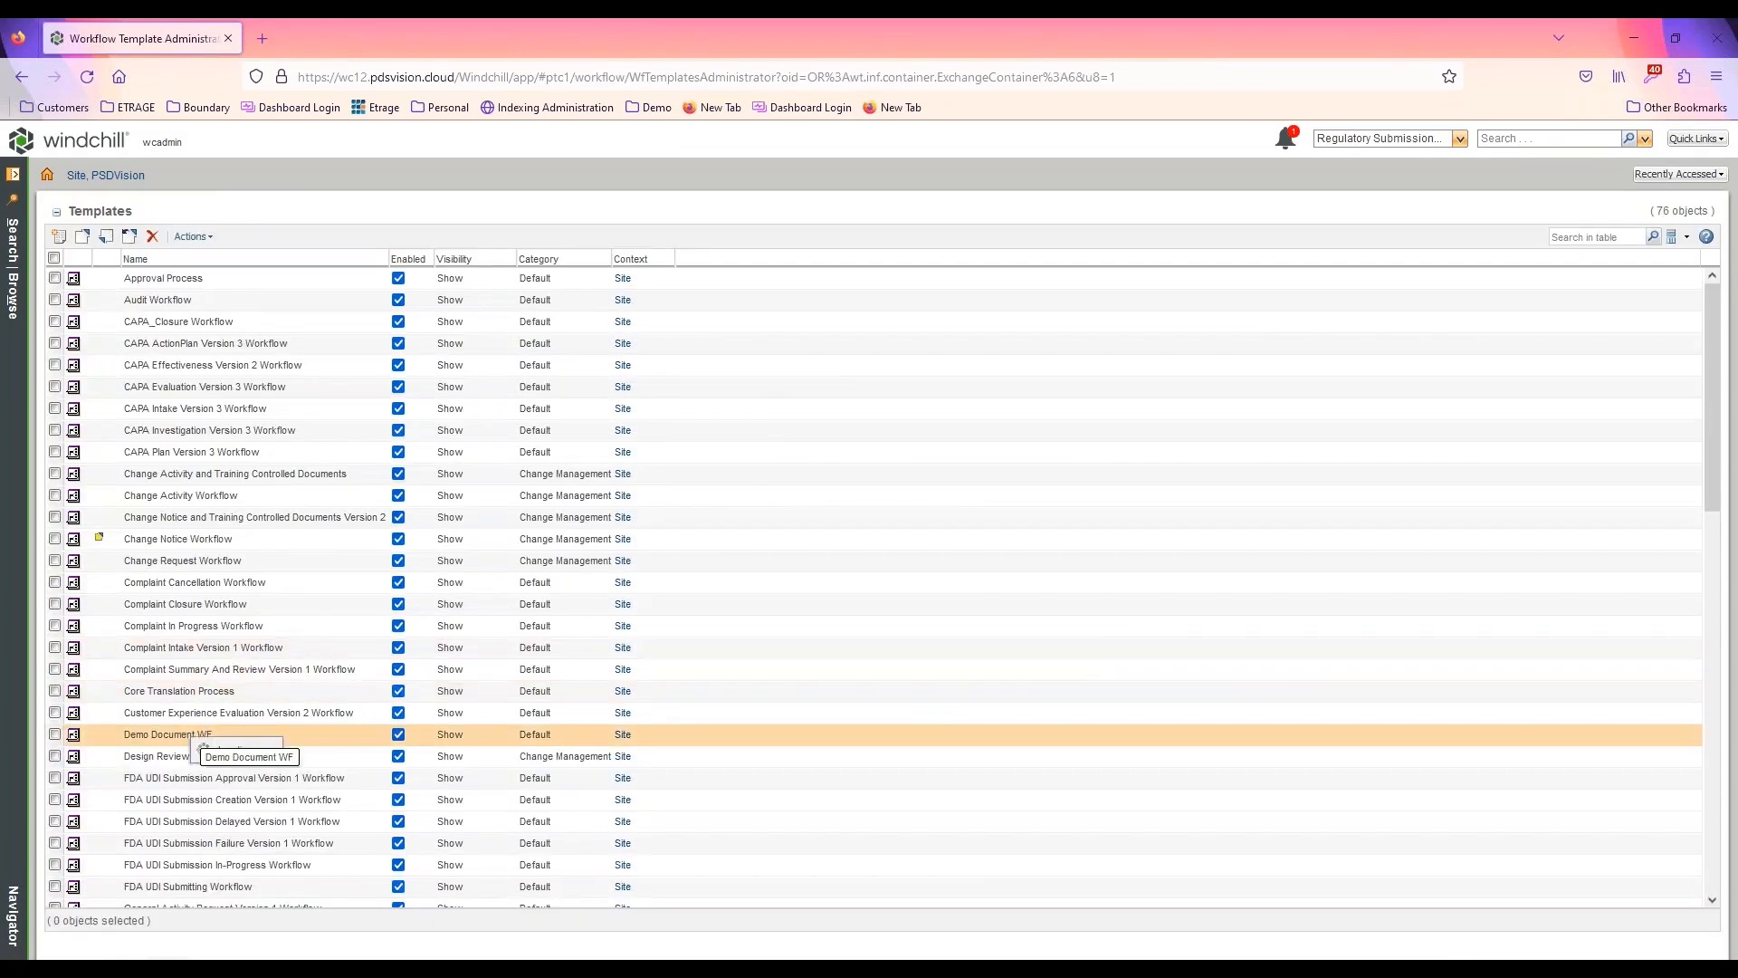
{"action": "right_click", "coordinate": [190, 740]}
{"action": "left_click", "coordinate": [241, 648]}
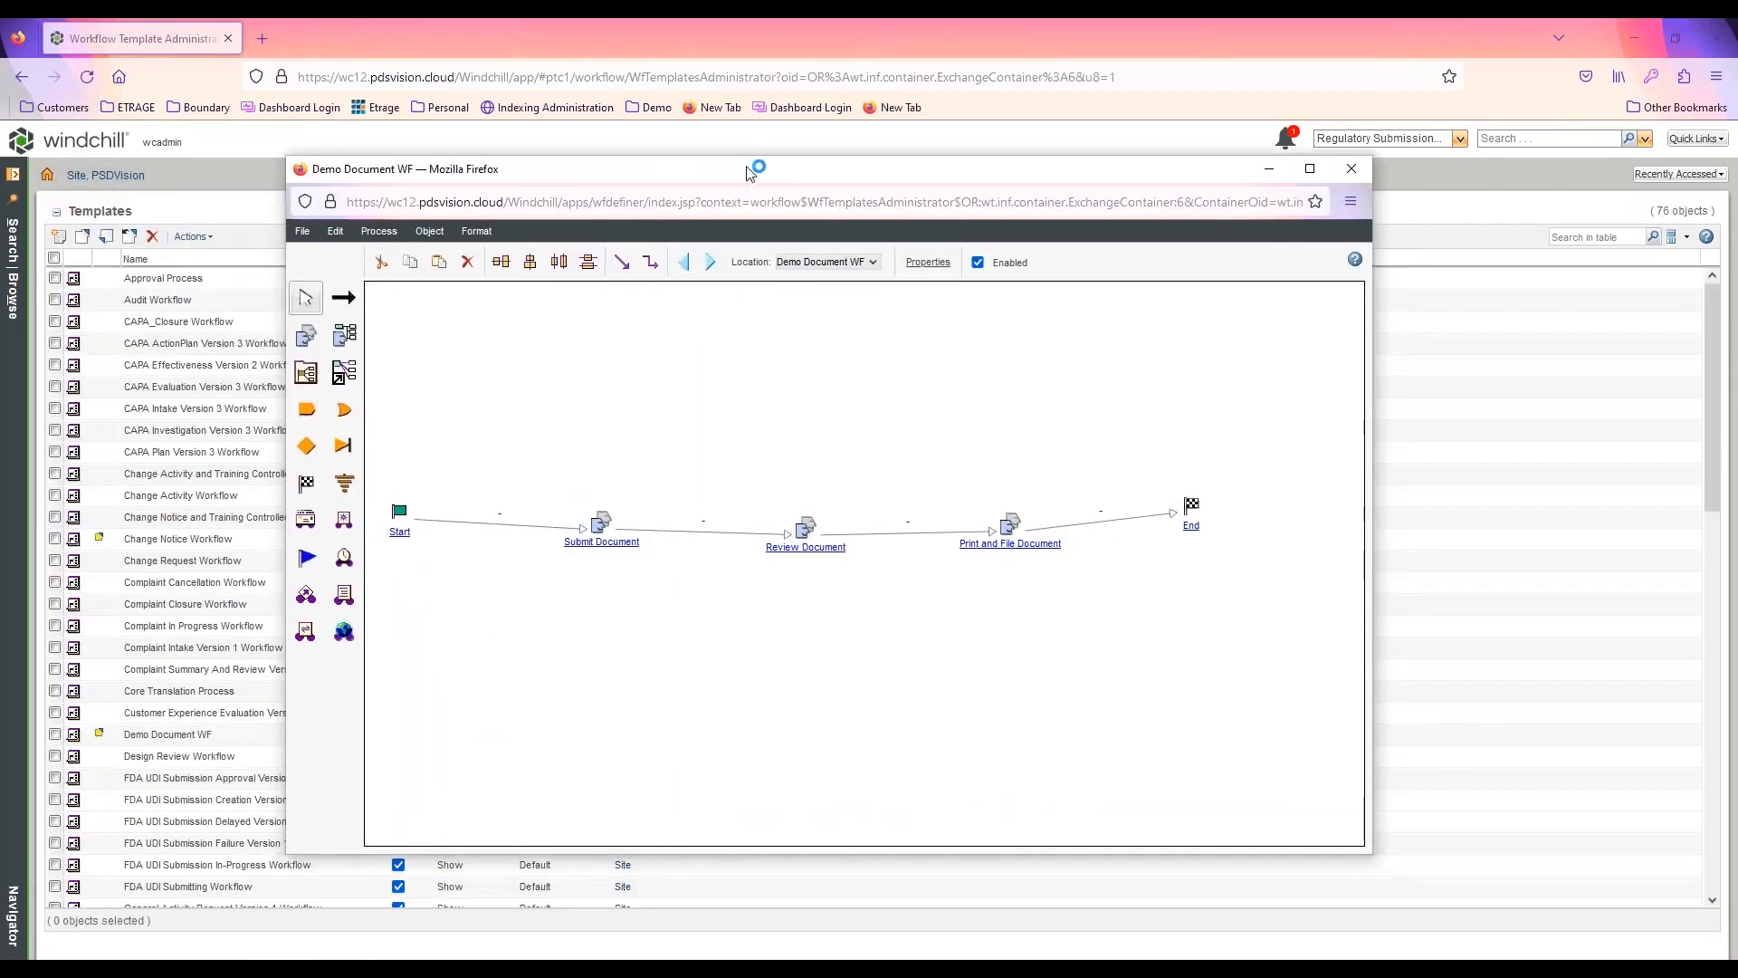
{"action": "left_click", "coordinate": [1317, 151]}
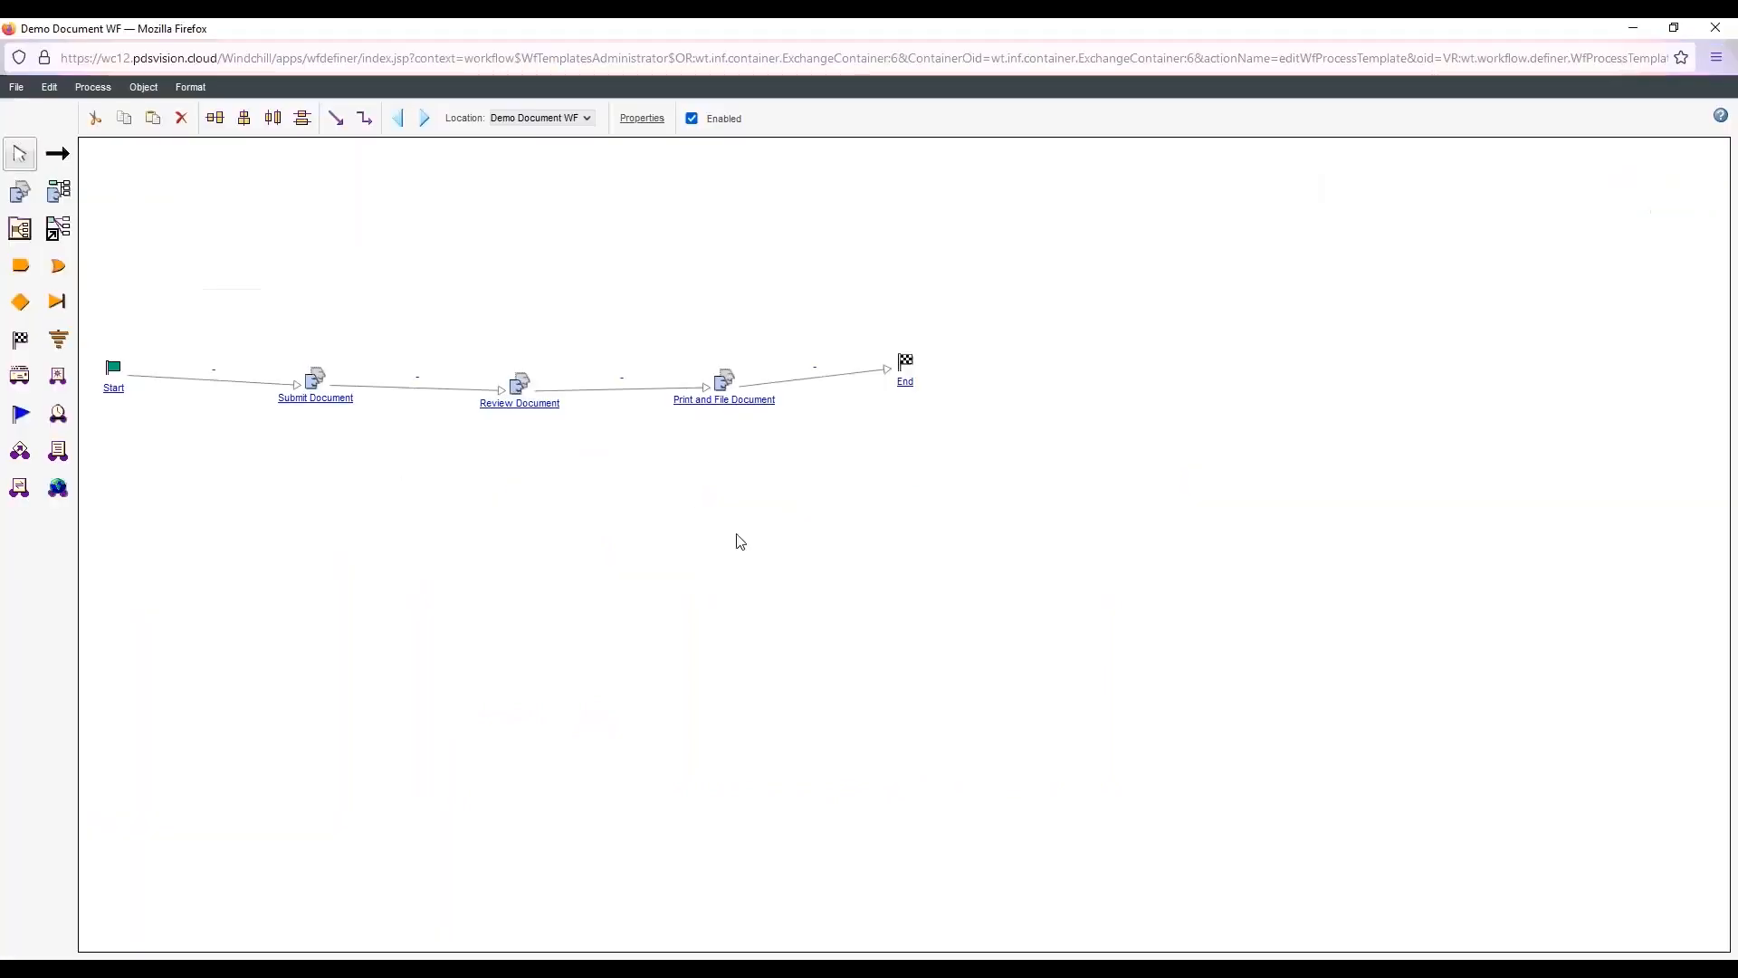
Spread out the End, Print and File Document and Review Document nodes to leave more room between them
{"action": "left_click_drag", "start_coordinate": [905, 364], "coordinate": [1134, 372]}
{"action": "left_click_drag", "start_coordinate": [722, 381], "coordinate": [843, 377]}
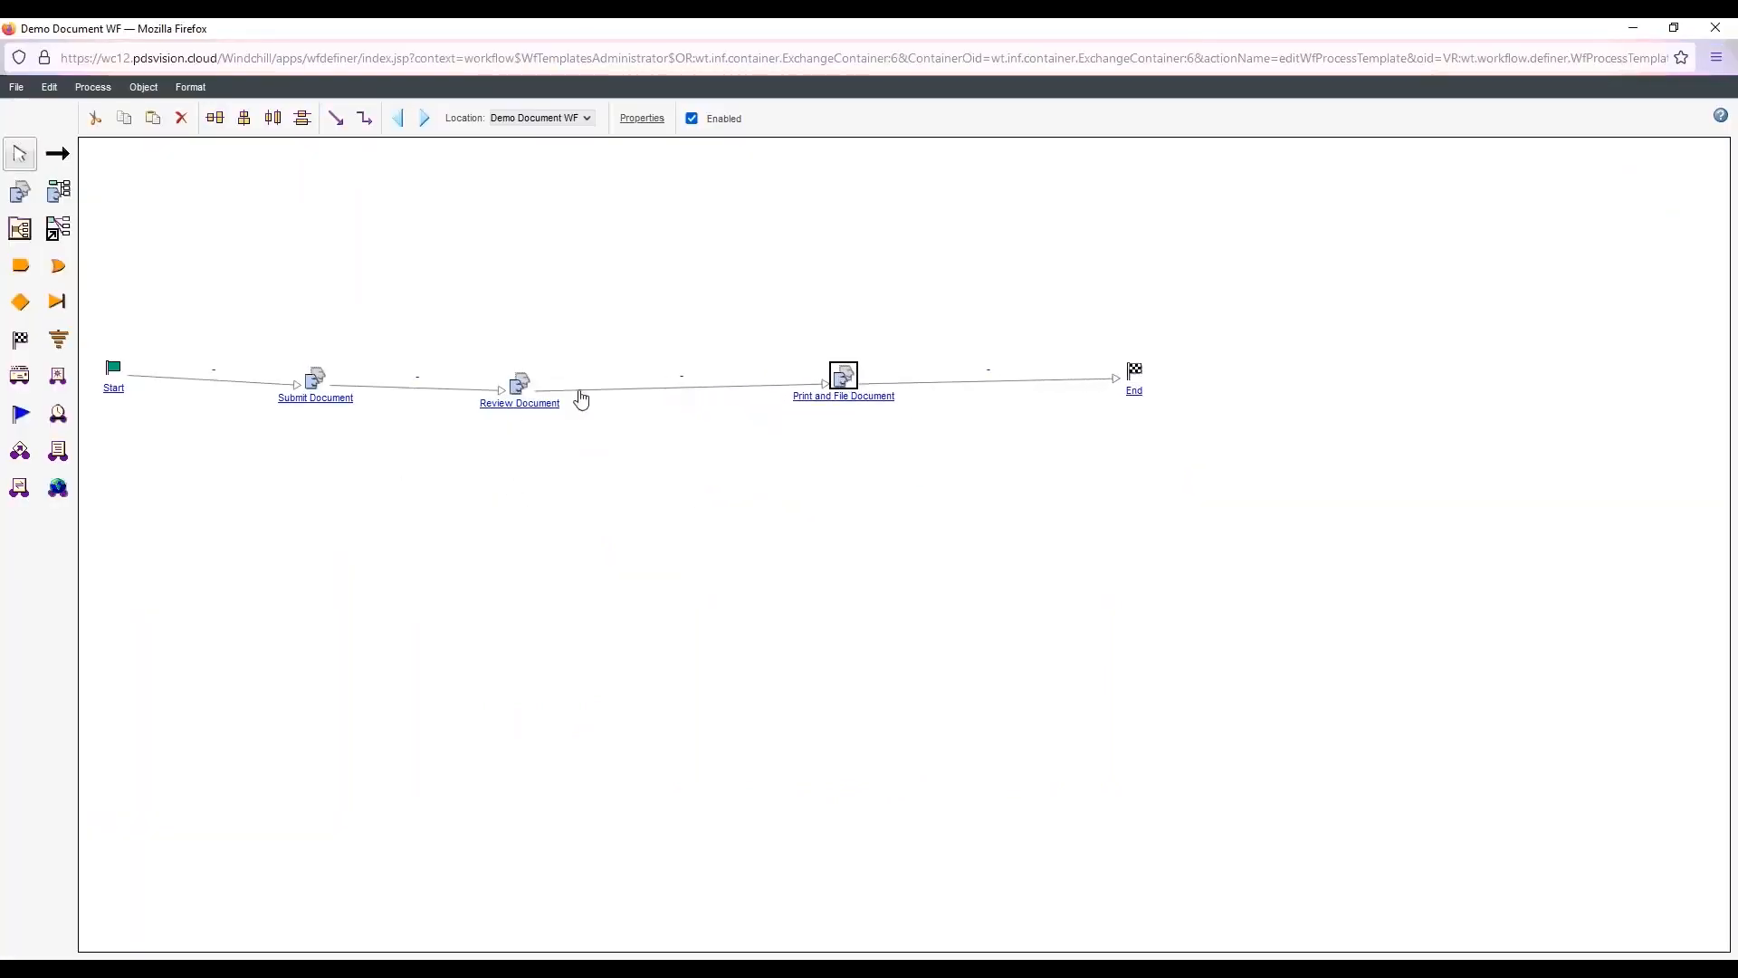
{"action": "left_click_drag", "start_coordinate": [520, 389], "coordinate": [570, 384]}
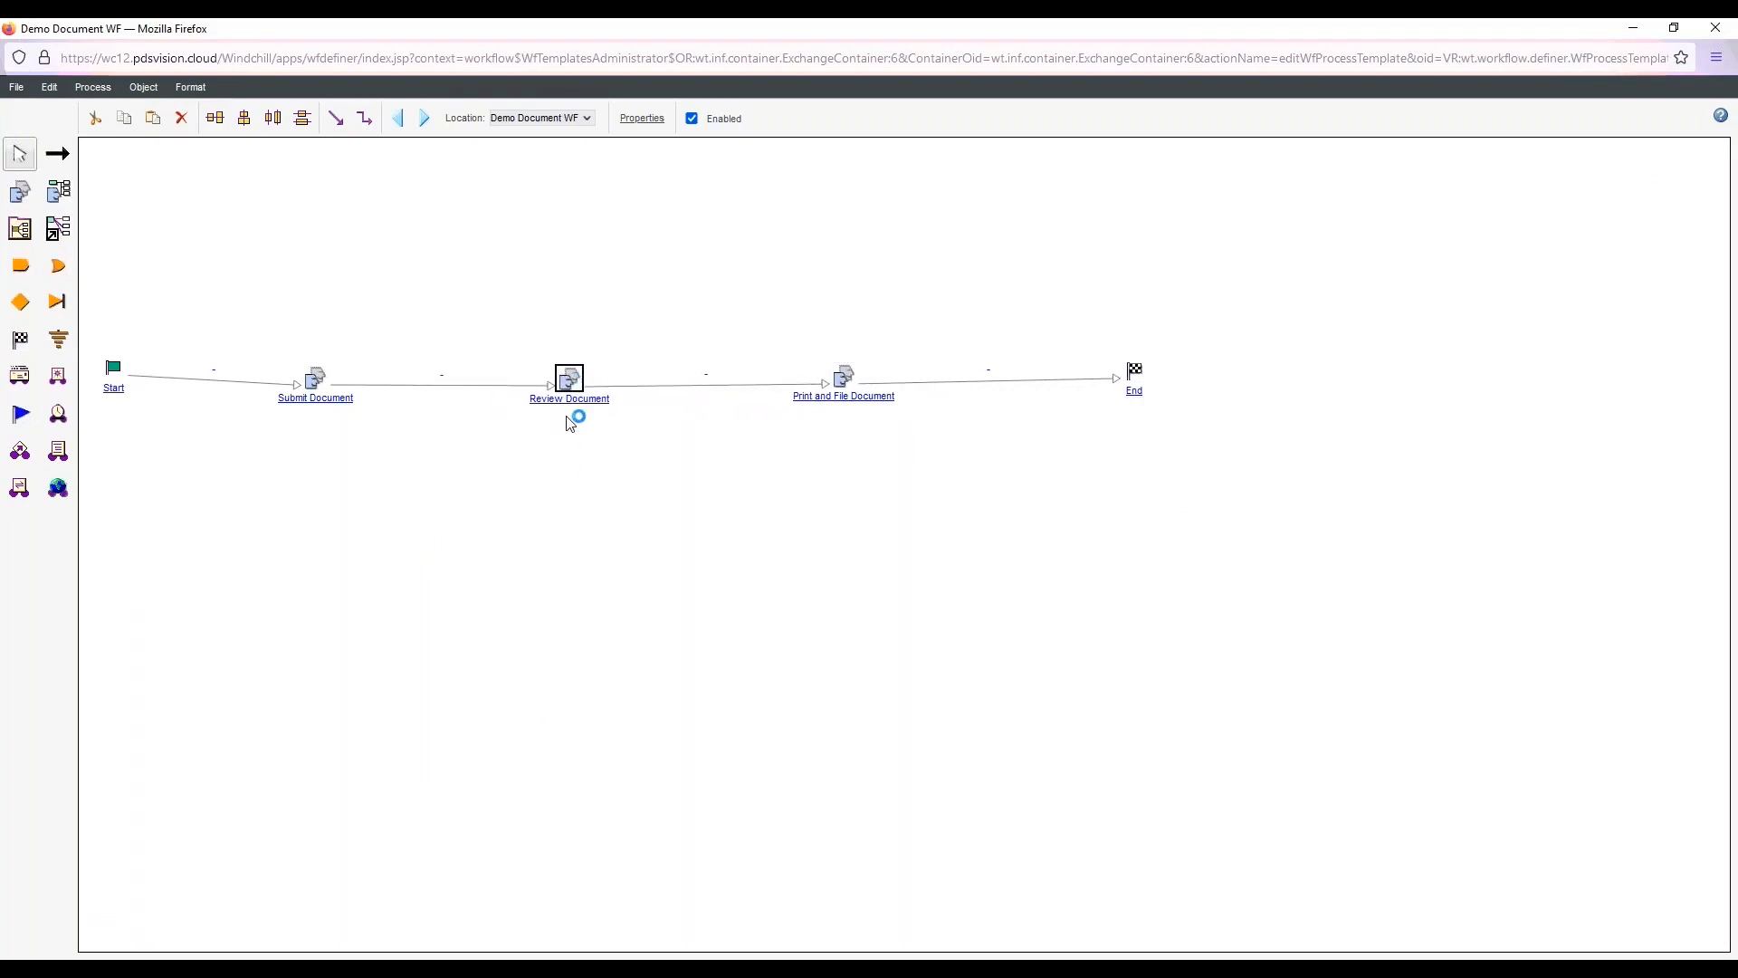
In the Review Document activity's routing settings, try the Conditional and Manual routing types, and settle on Manual Exclusive
{"action": "double_click", "coordinate": [574, 404]}
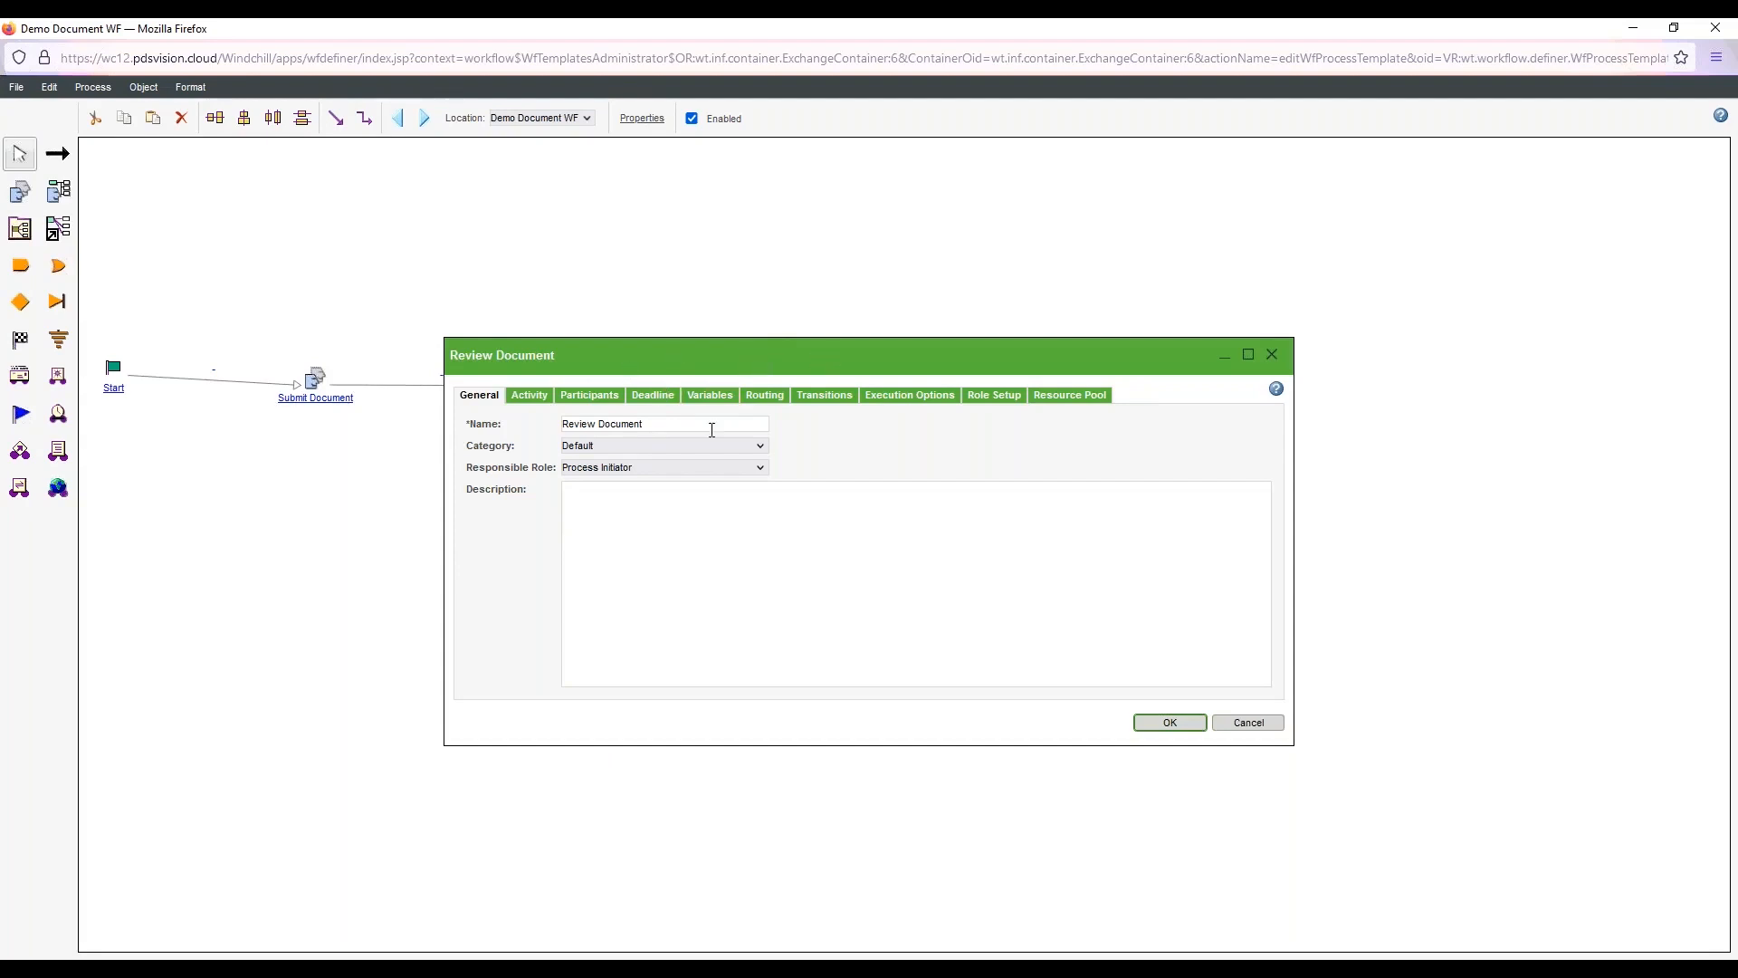
{"action": "left_click", "coordinate": [769, 403]}
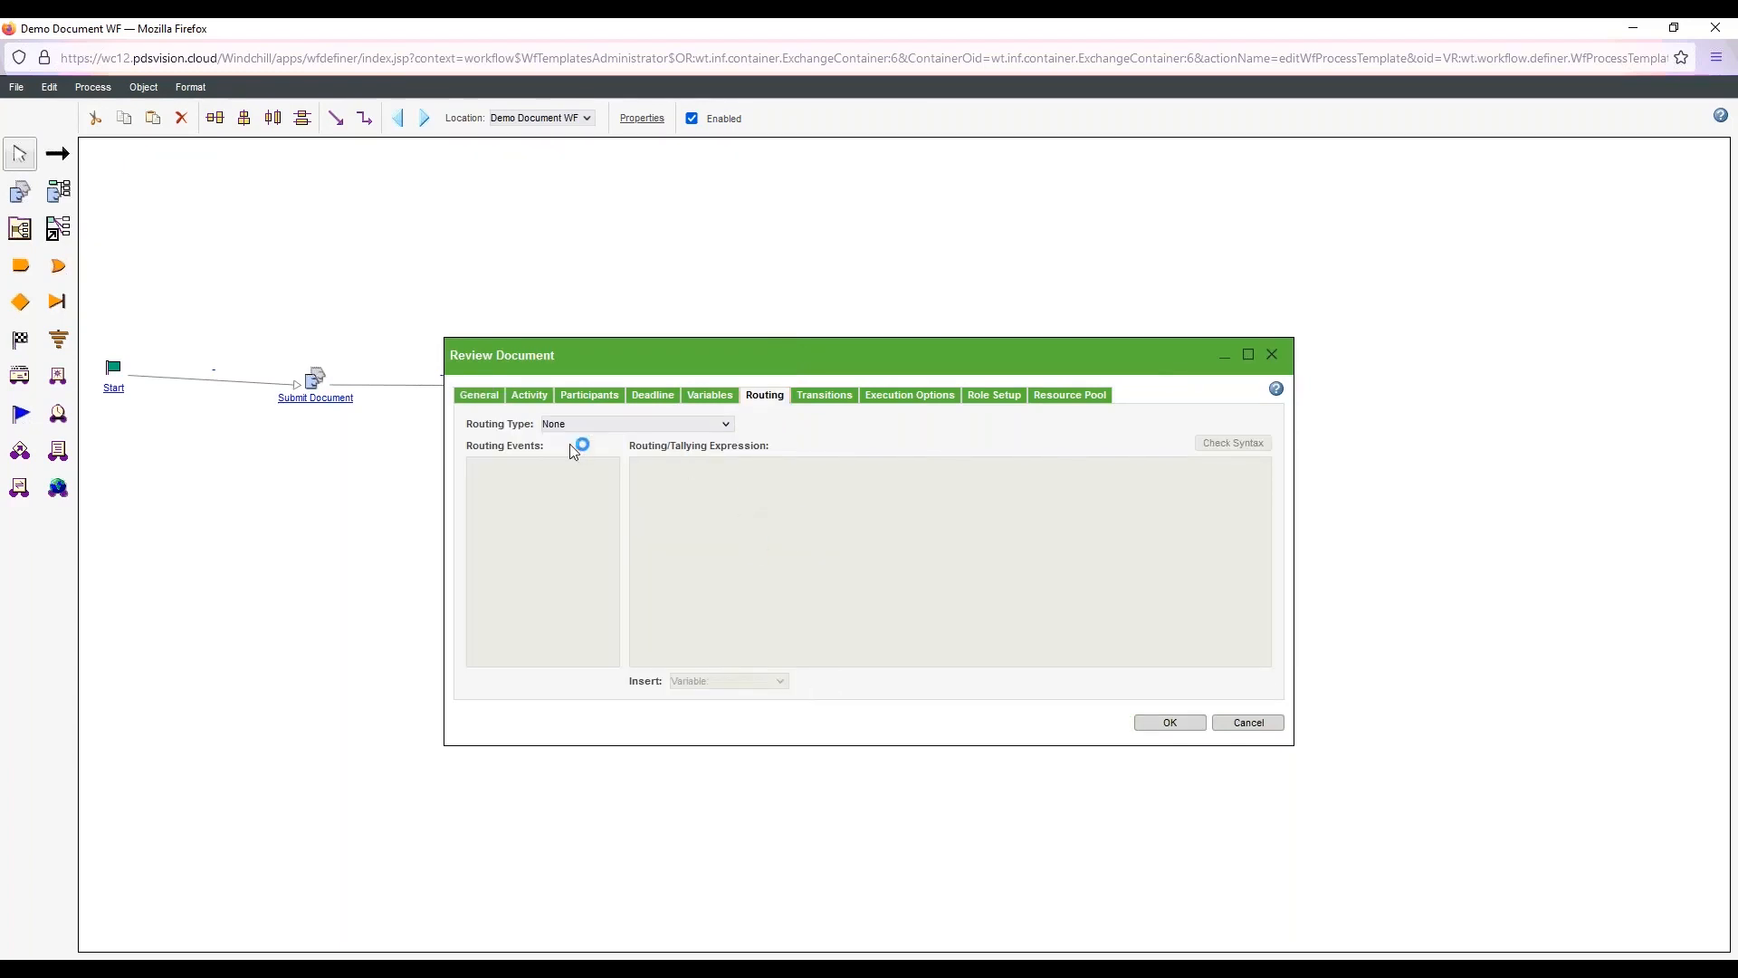
{"action": "left_click", "coordinate": [726, 426]}
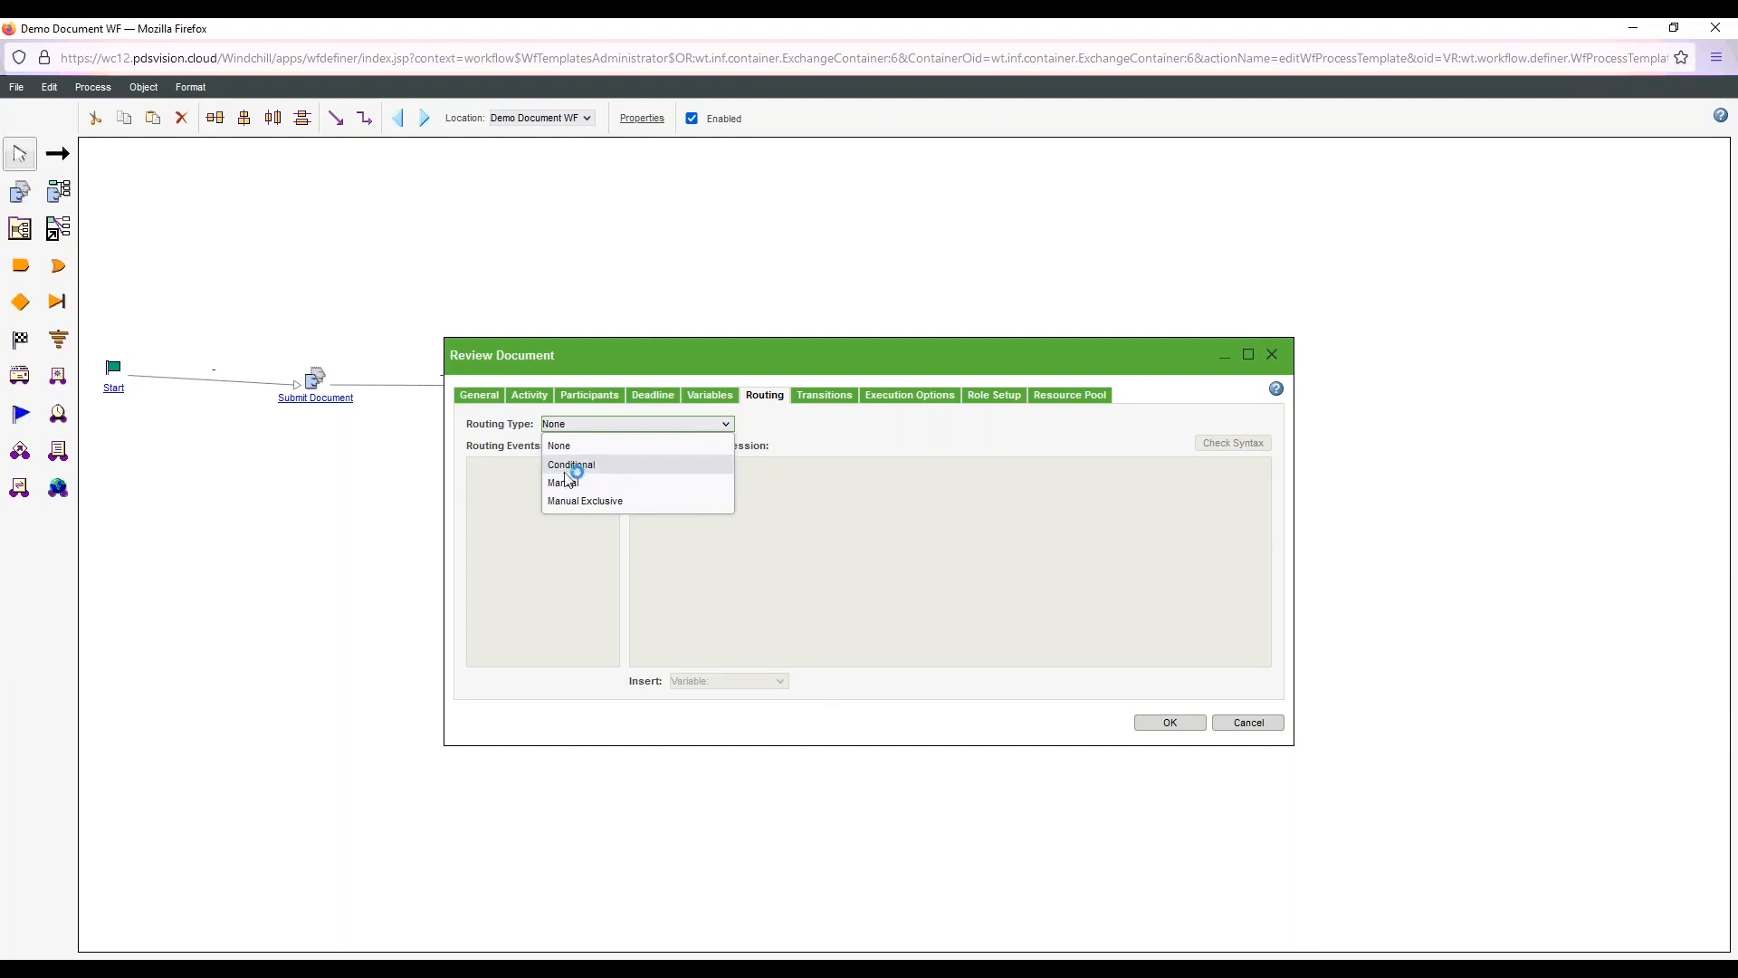
{"action": "left_click", "coordinate": [613, 466]}
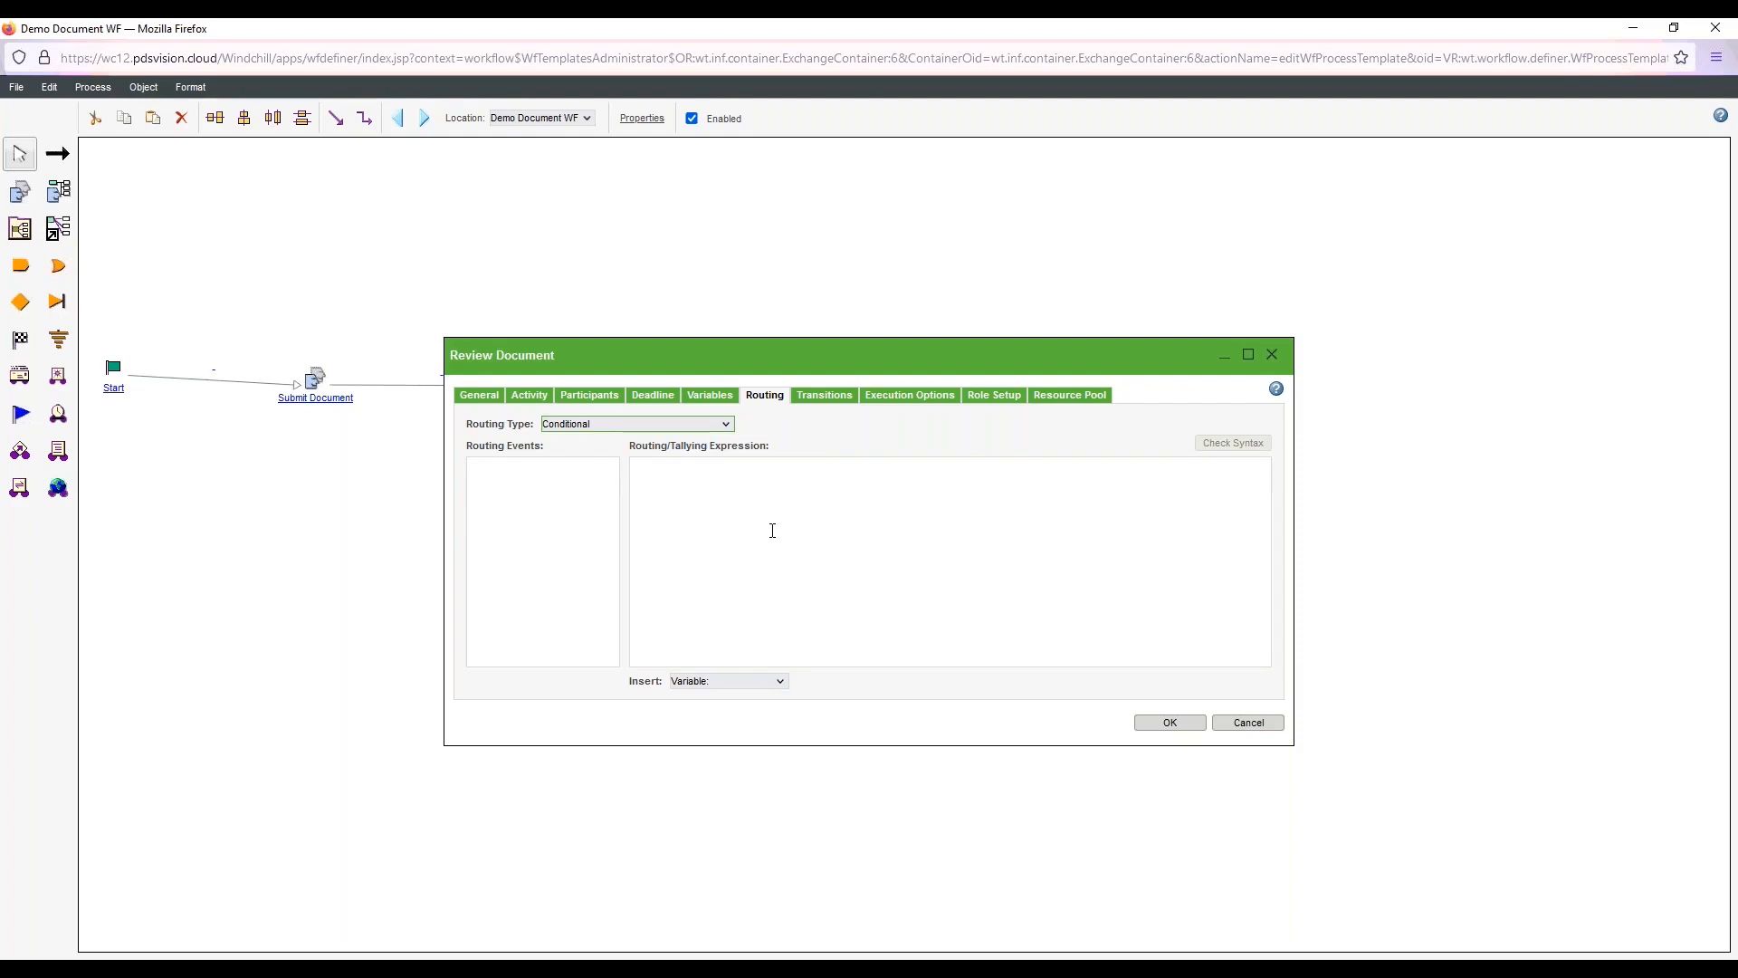
{"action": "left_click", "coordinate": [711, 517]}
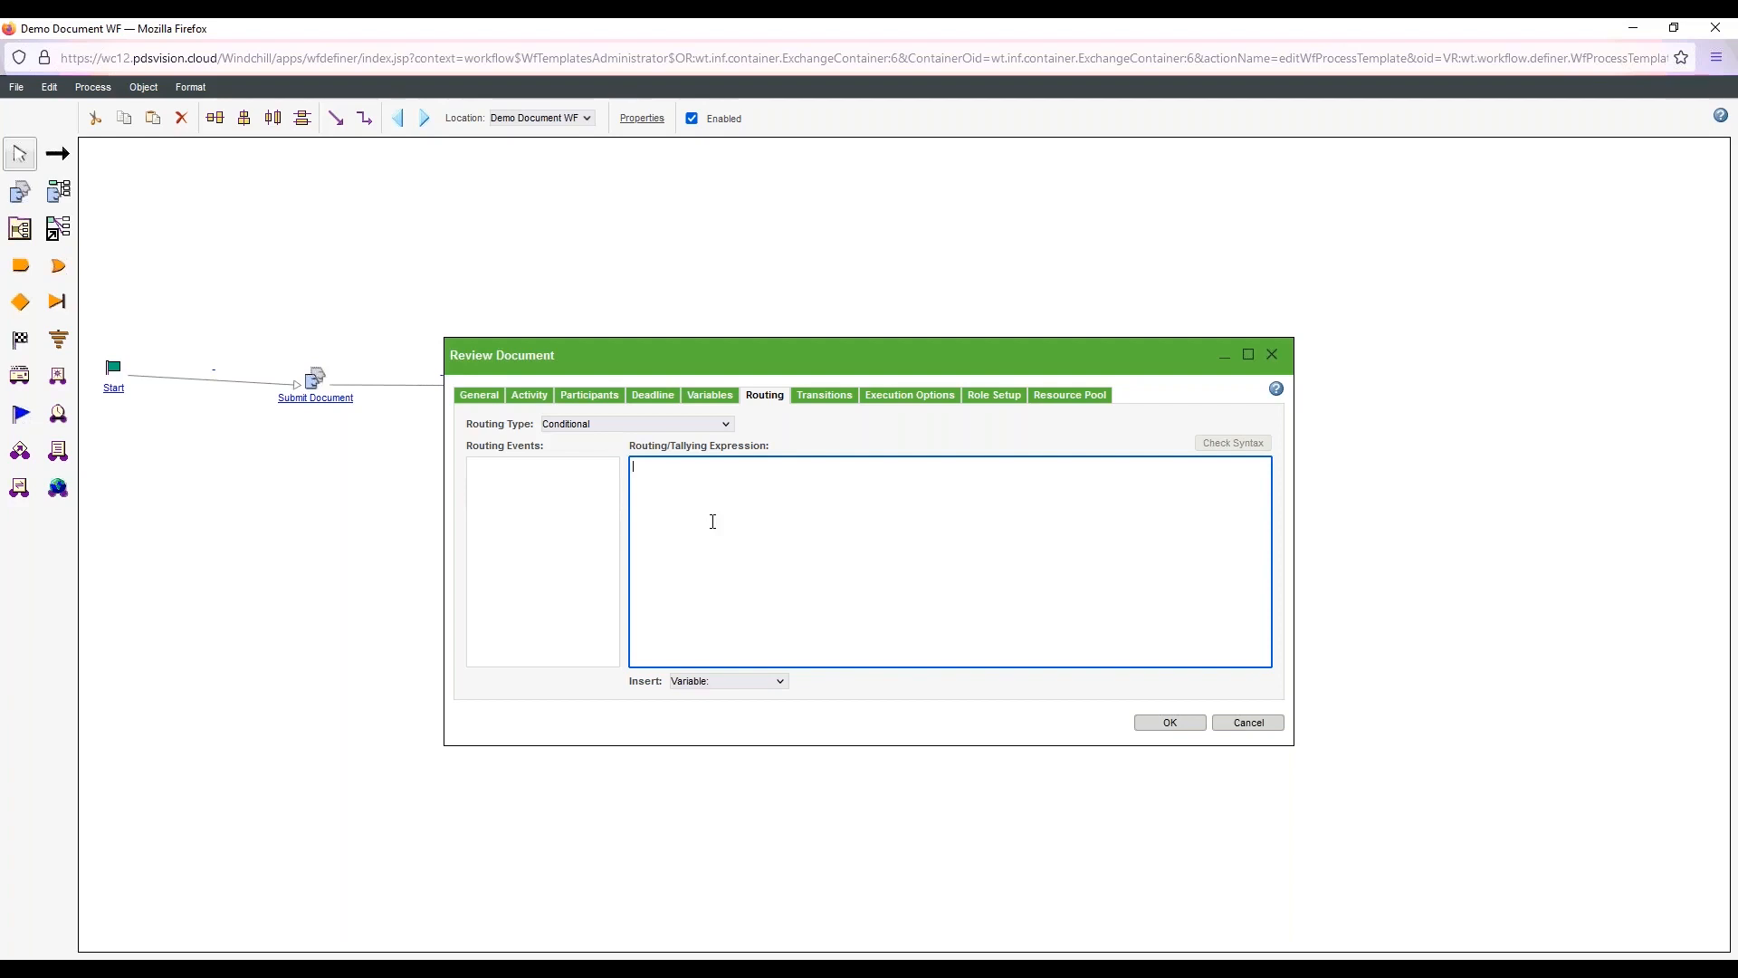
{"action": "left_click", "coordinate": [640, 425]}
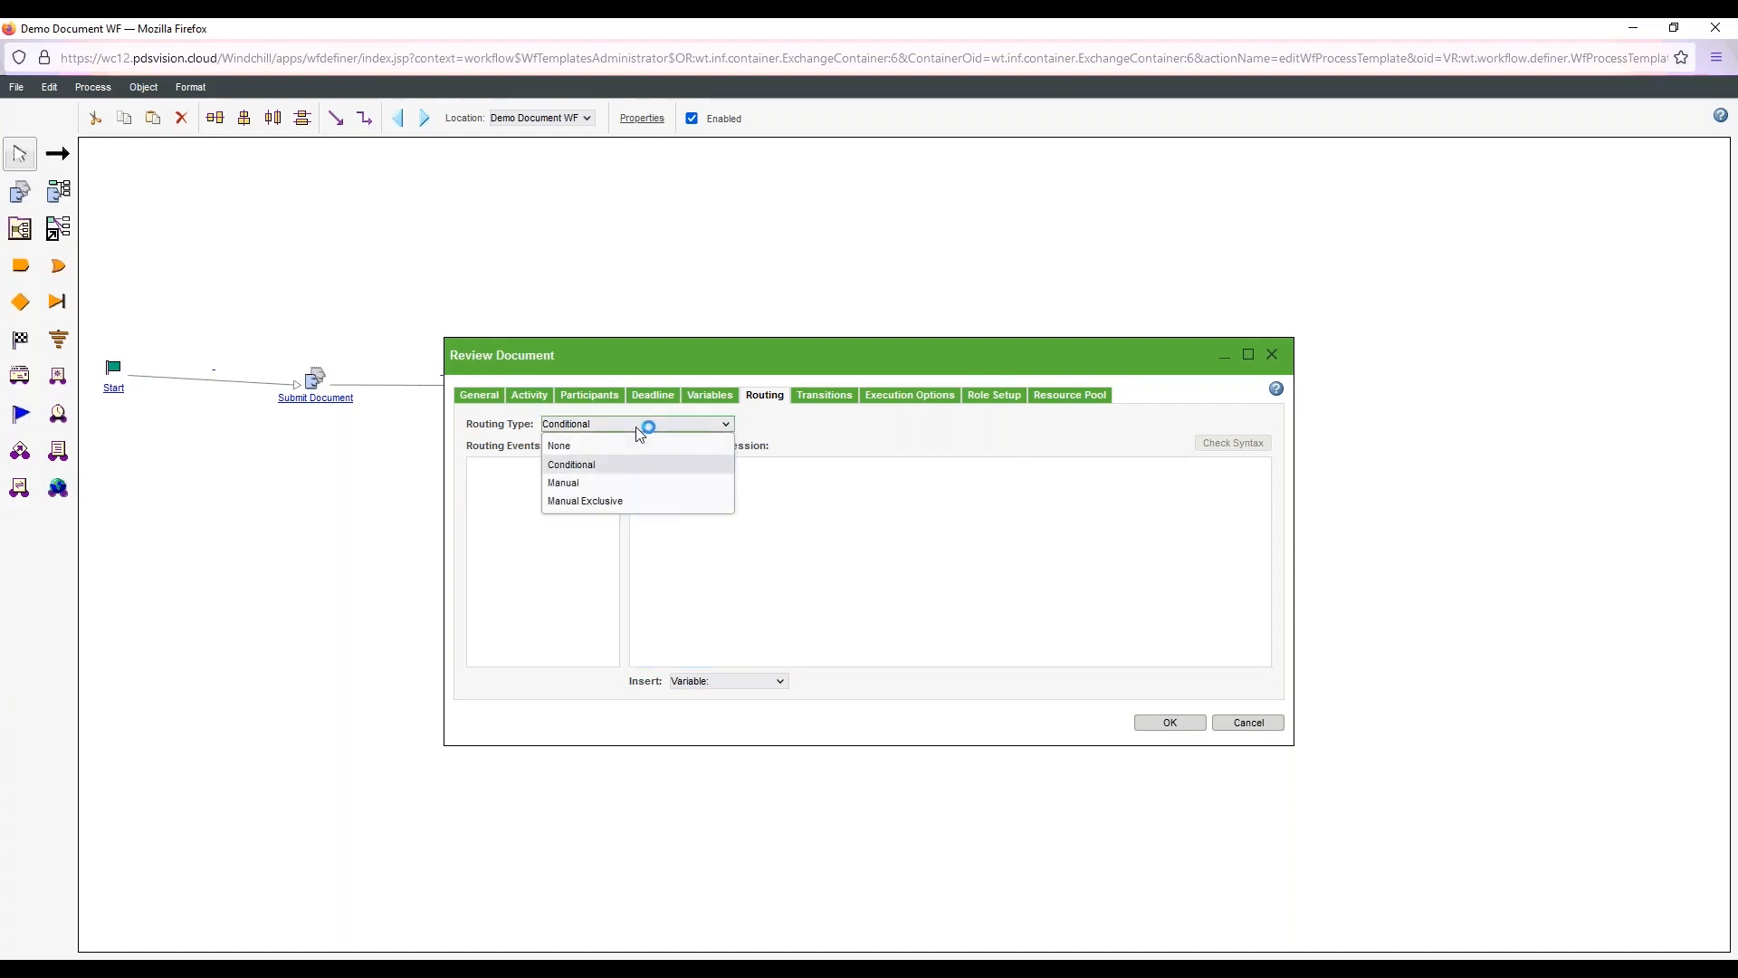
{"action": "left_click", "coordinate": [601, 486]}
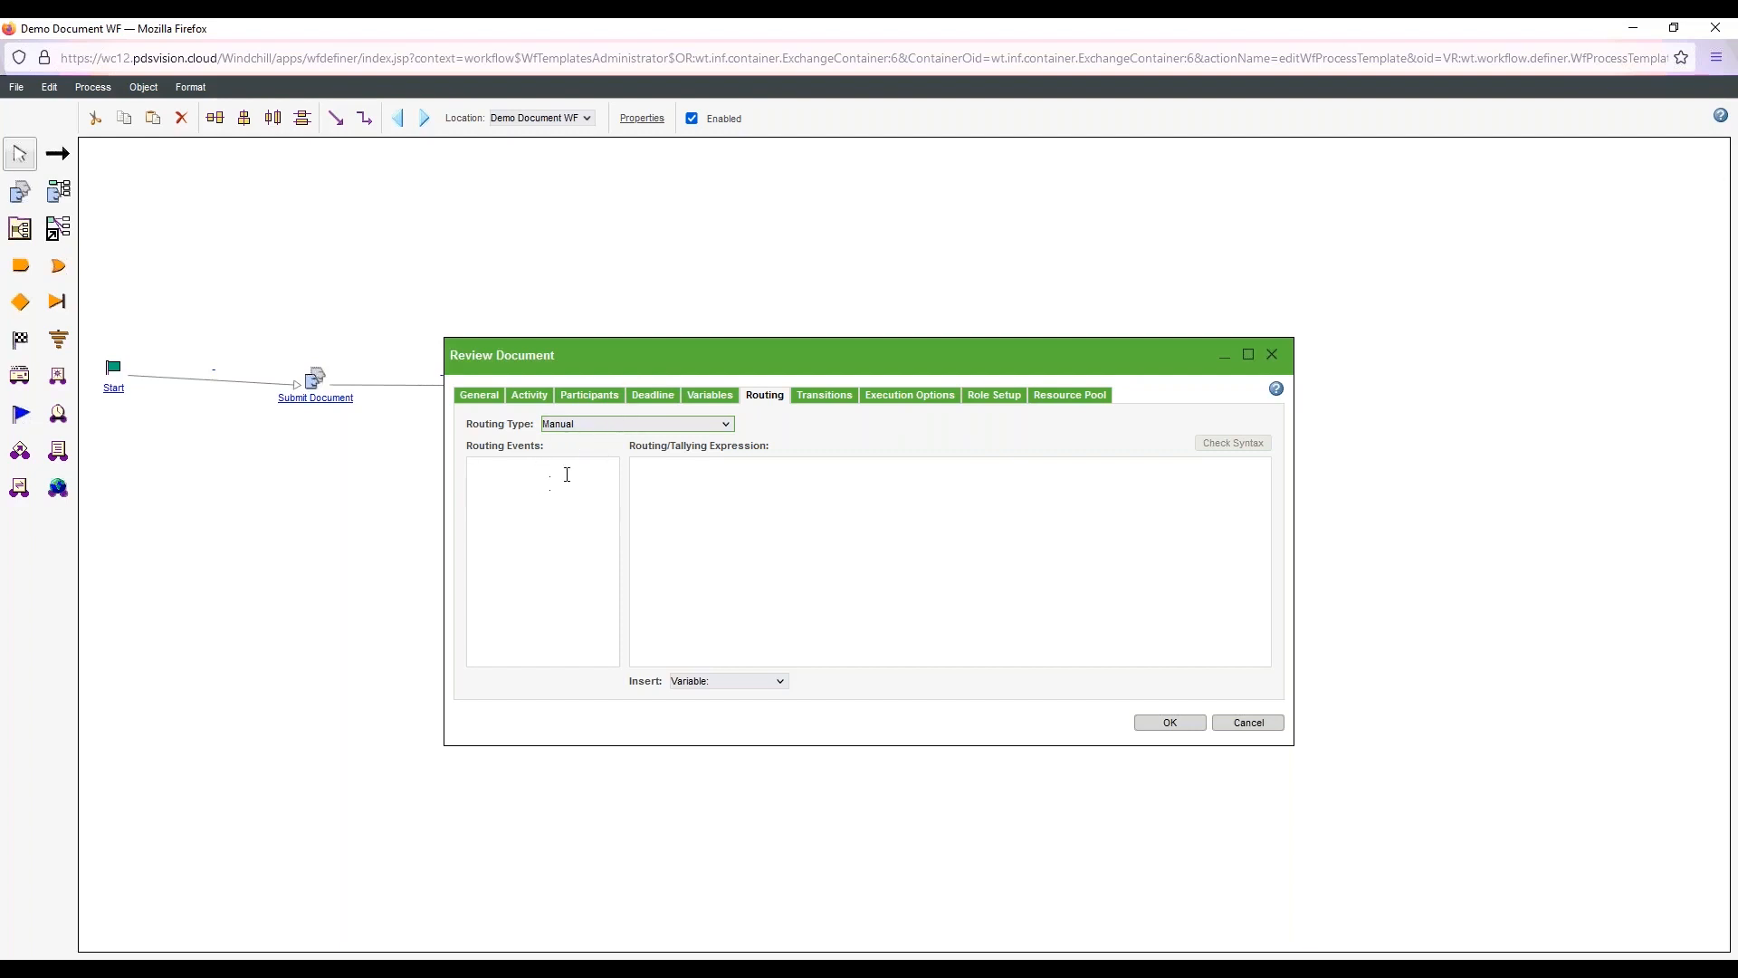
{"action": "left_click", "coordinate": [625, 424]}
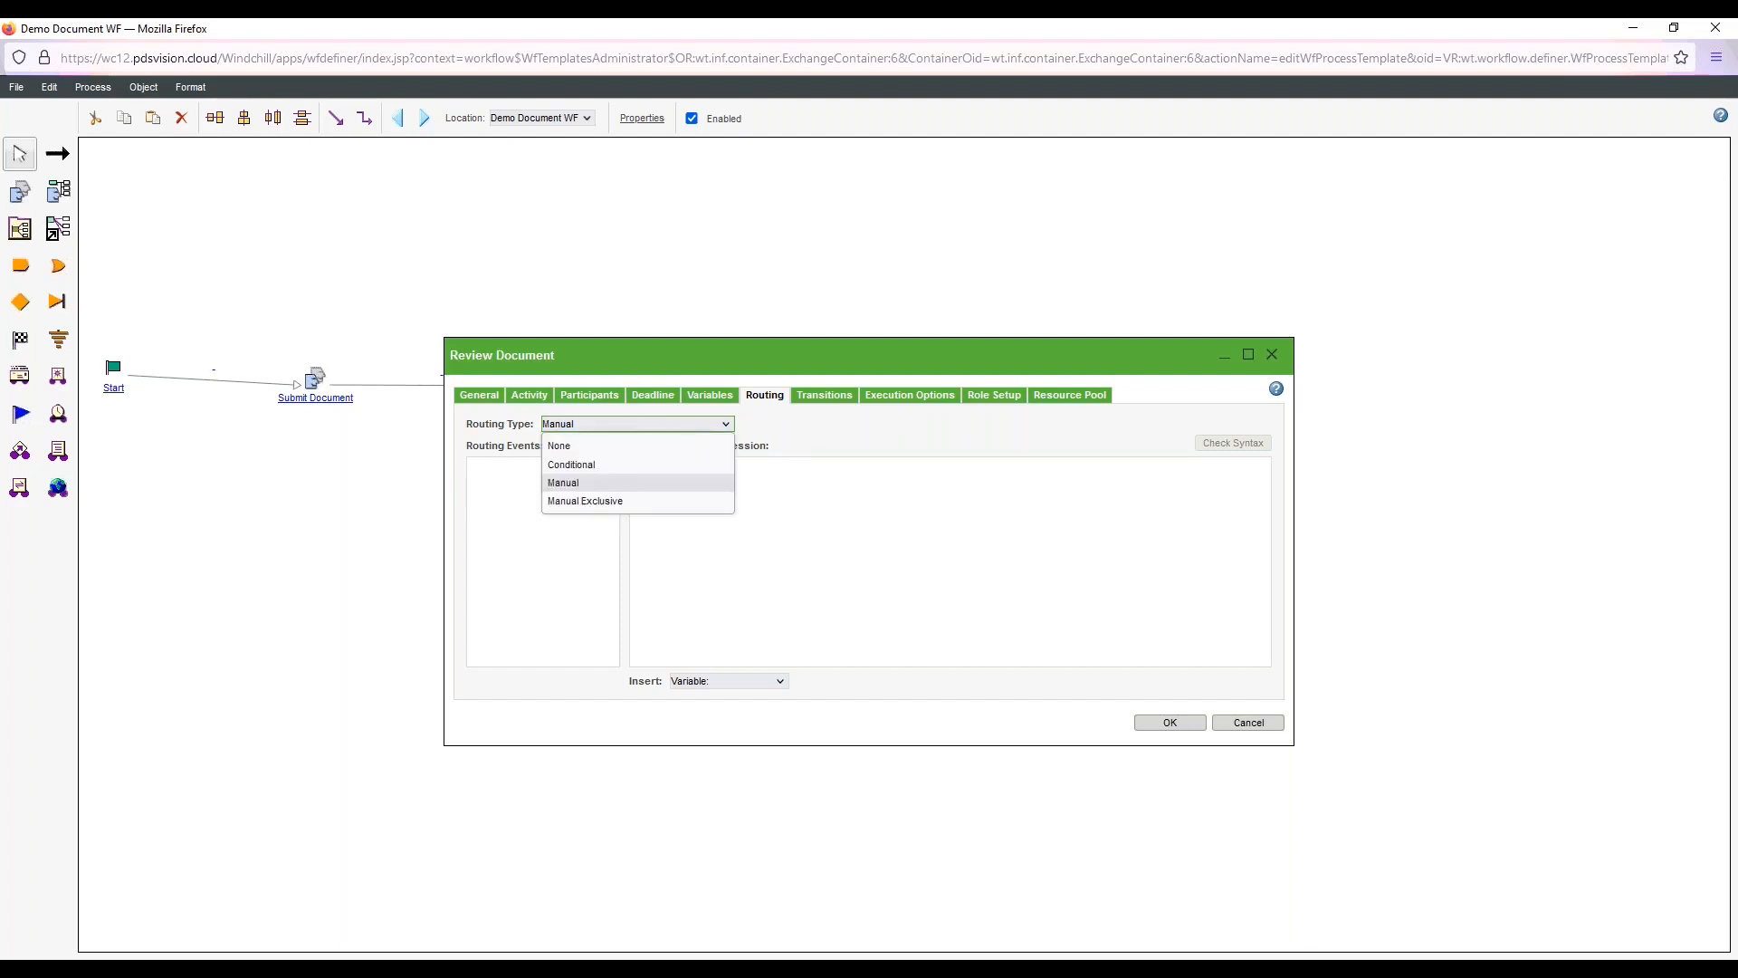
{"action": "left_click", "coordinate": [598, 500]}
{"action": "left_click_drag", "start_coordinate": [819, 356], "coordinate": [841, 431]}
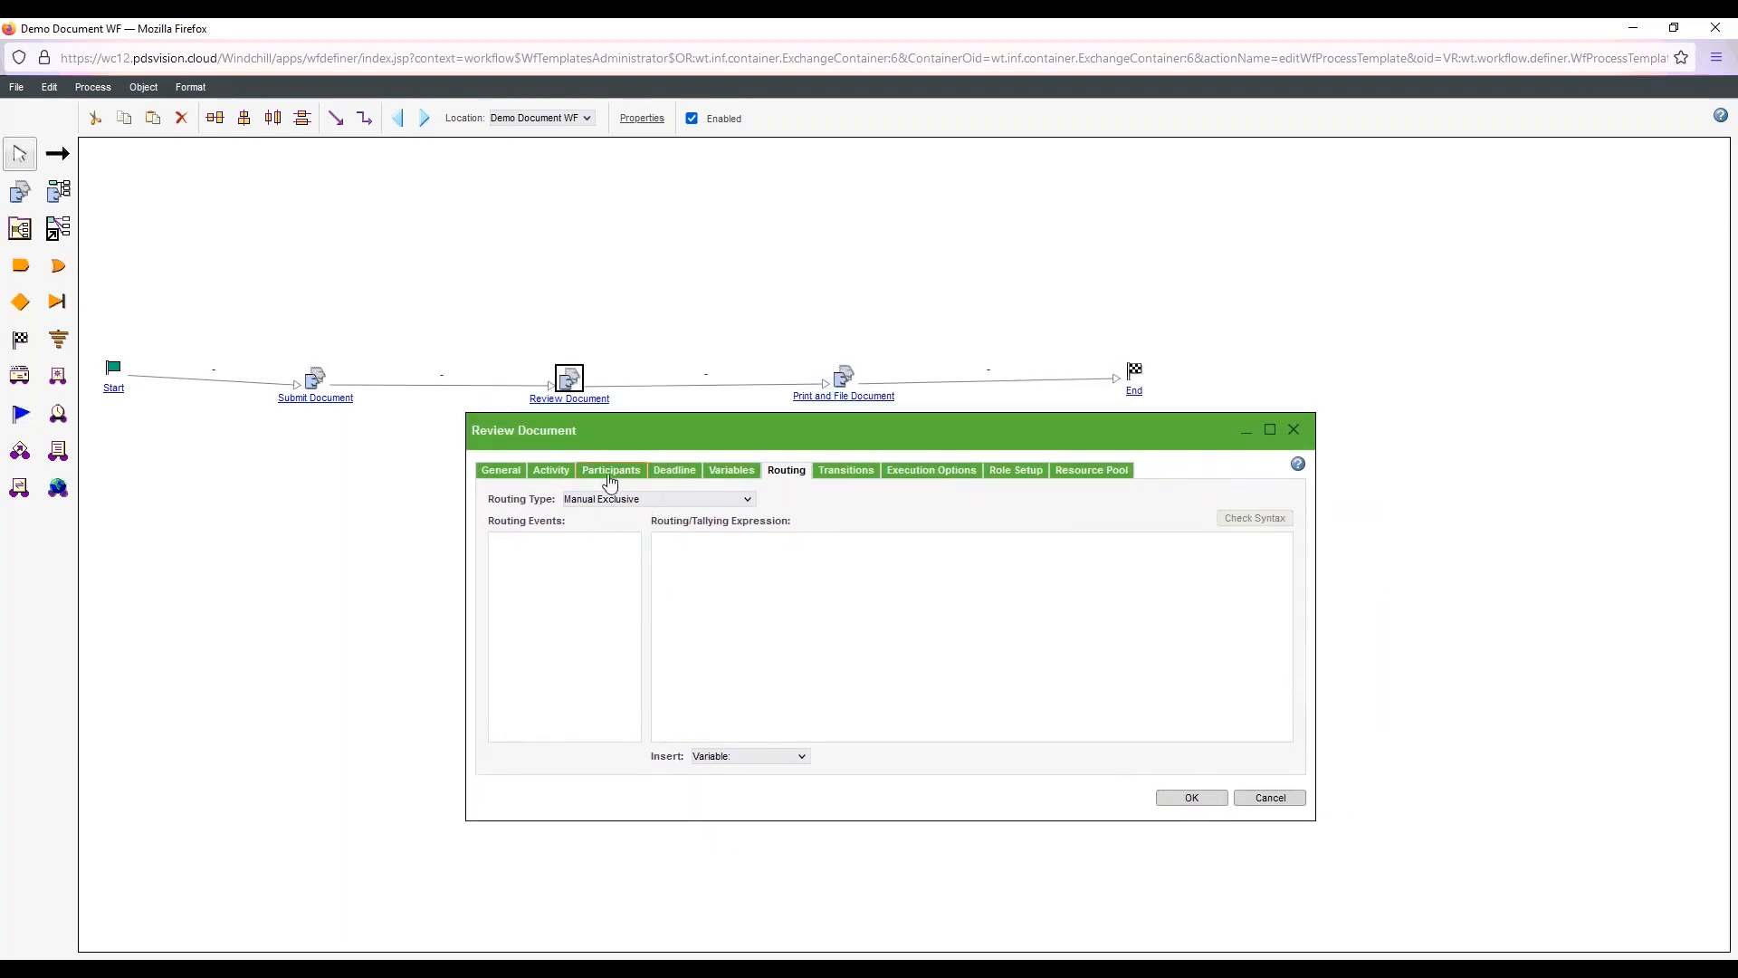
Enter Approve, Rework and Reject as the Review Document activity's routing events and accept the activity's settings
{"action": "left_click", "coordinate": [533, 563]}
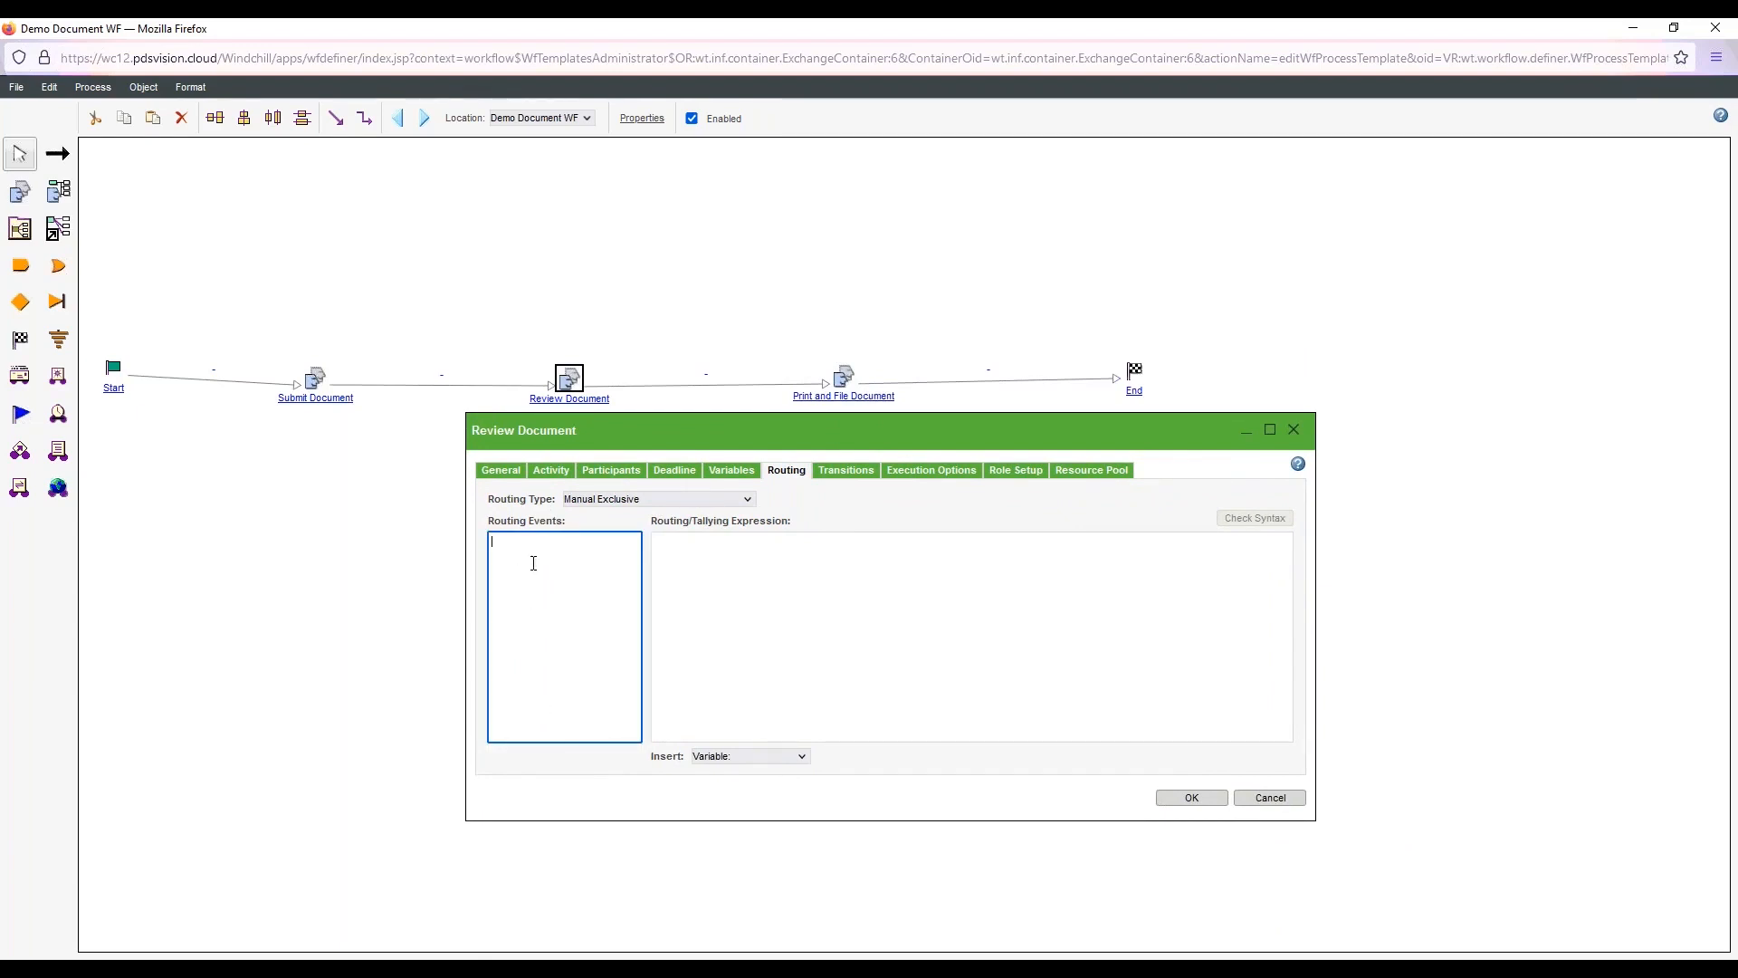
{"action": "type", "text": "Approve"}
{"action": "left_click_drag", "start_coordinate": [535, 565], "coordinate": [488, 543]}
{"action": "left_click", "coordinate": [1197, 798]}
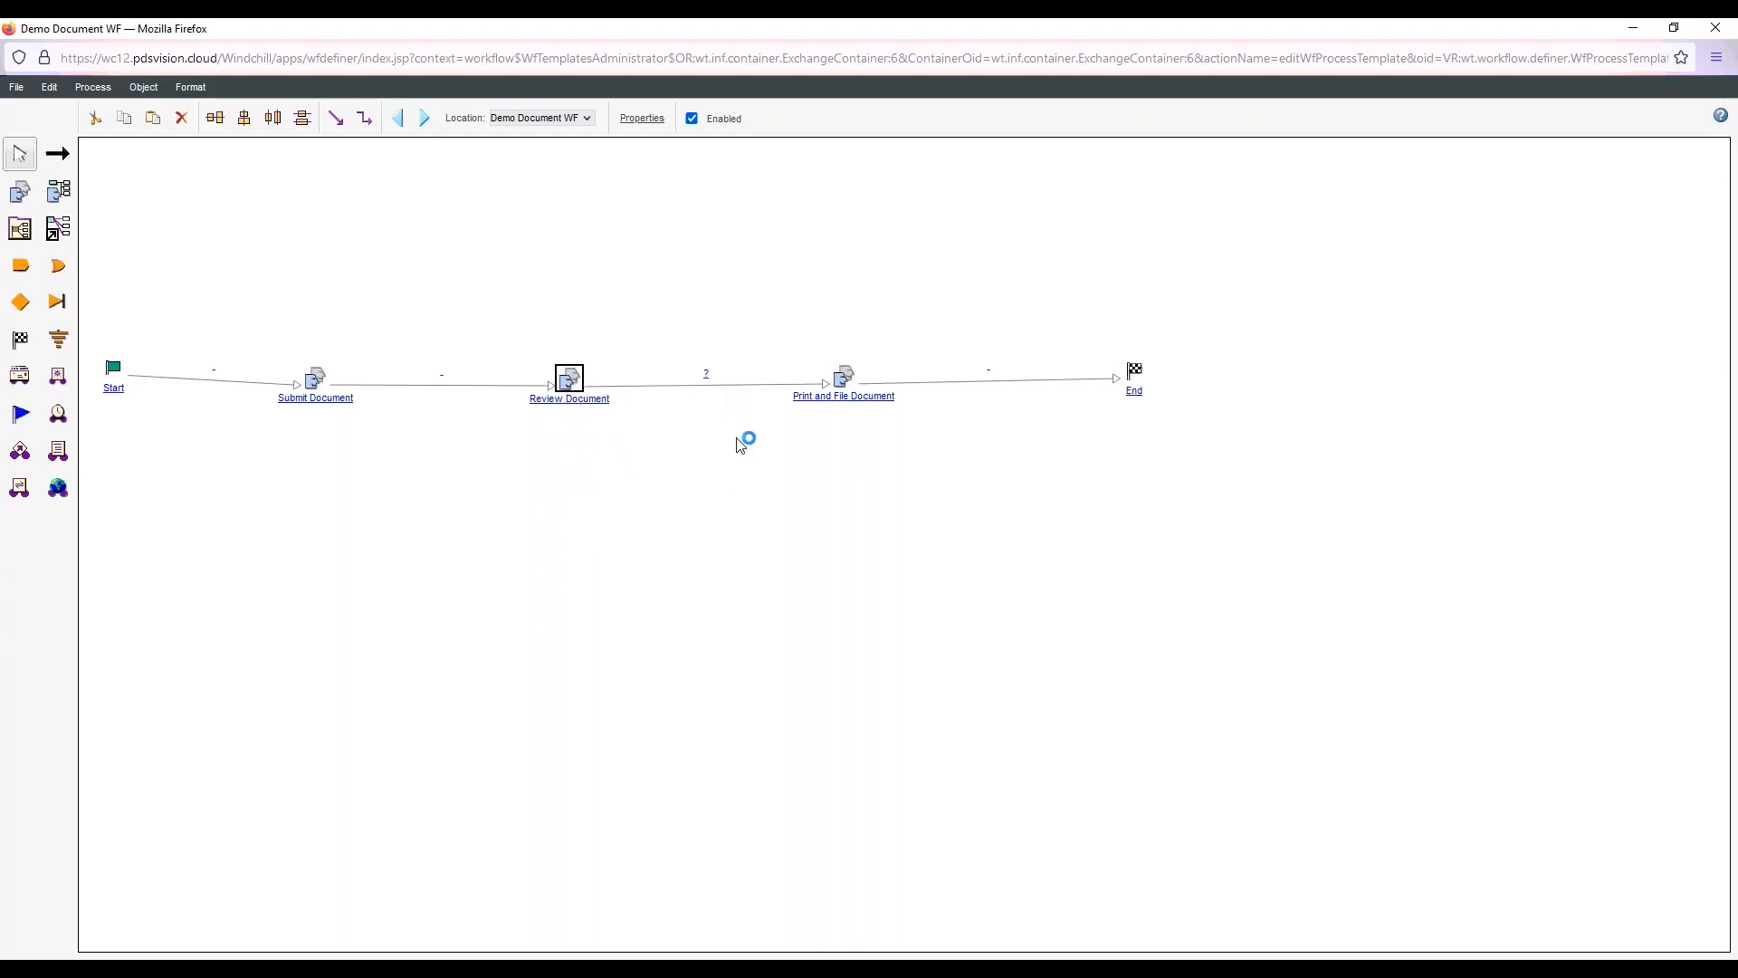
Map the Approve event to the Start action on the link from Review Document to Print and File Document
{"action": "double_click", "coordinate": [706, 384]}
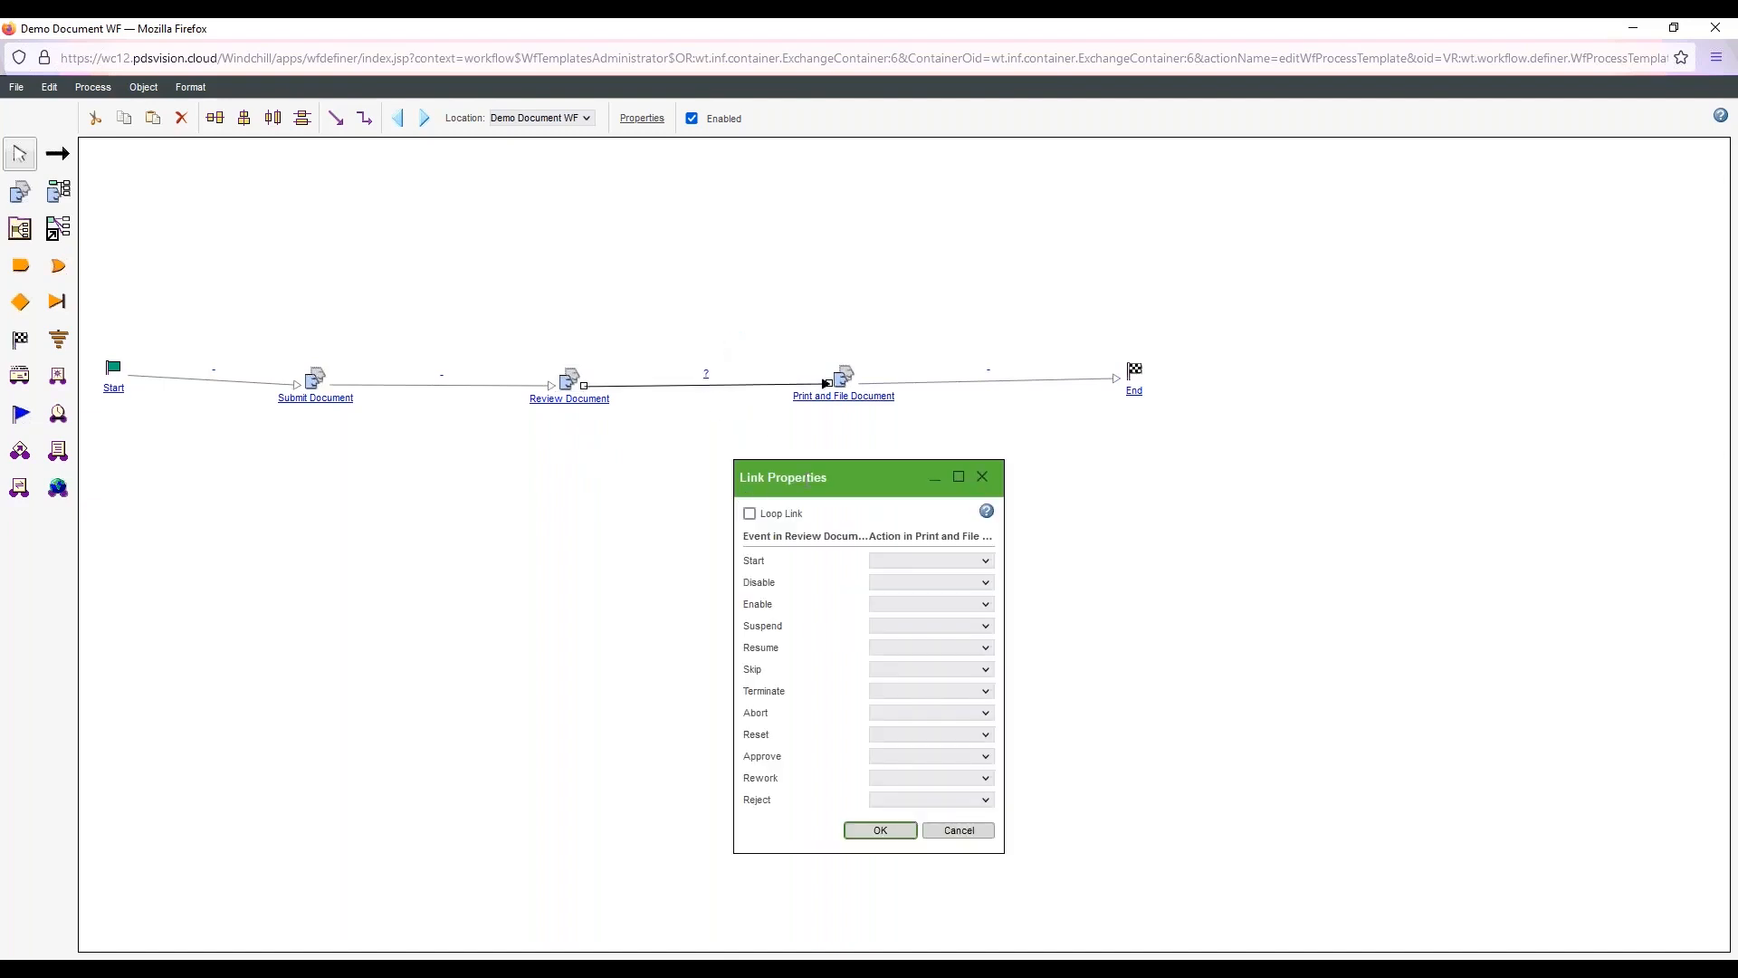
{"action": "left_click_drag", "start_coordinate": [809, 478], "coordinate": [783, 401]}
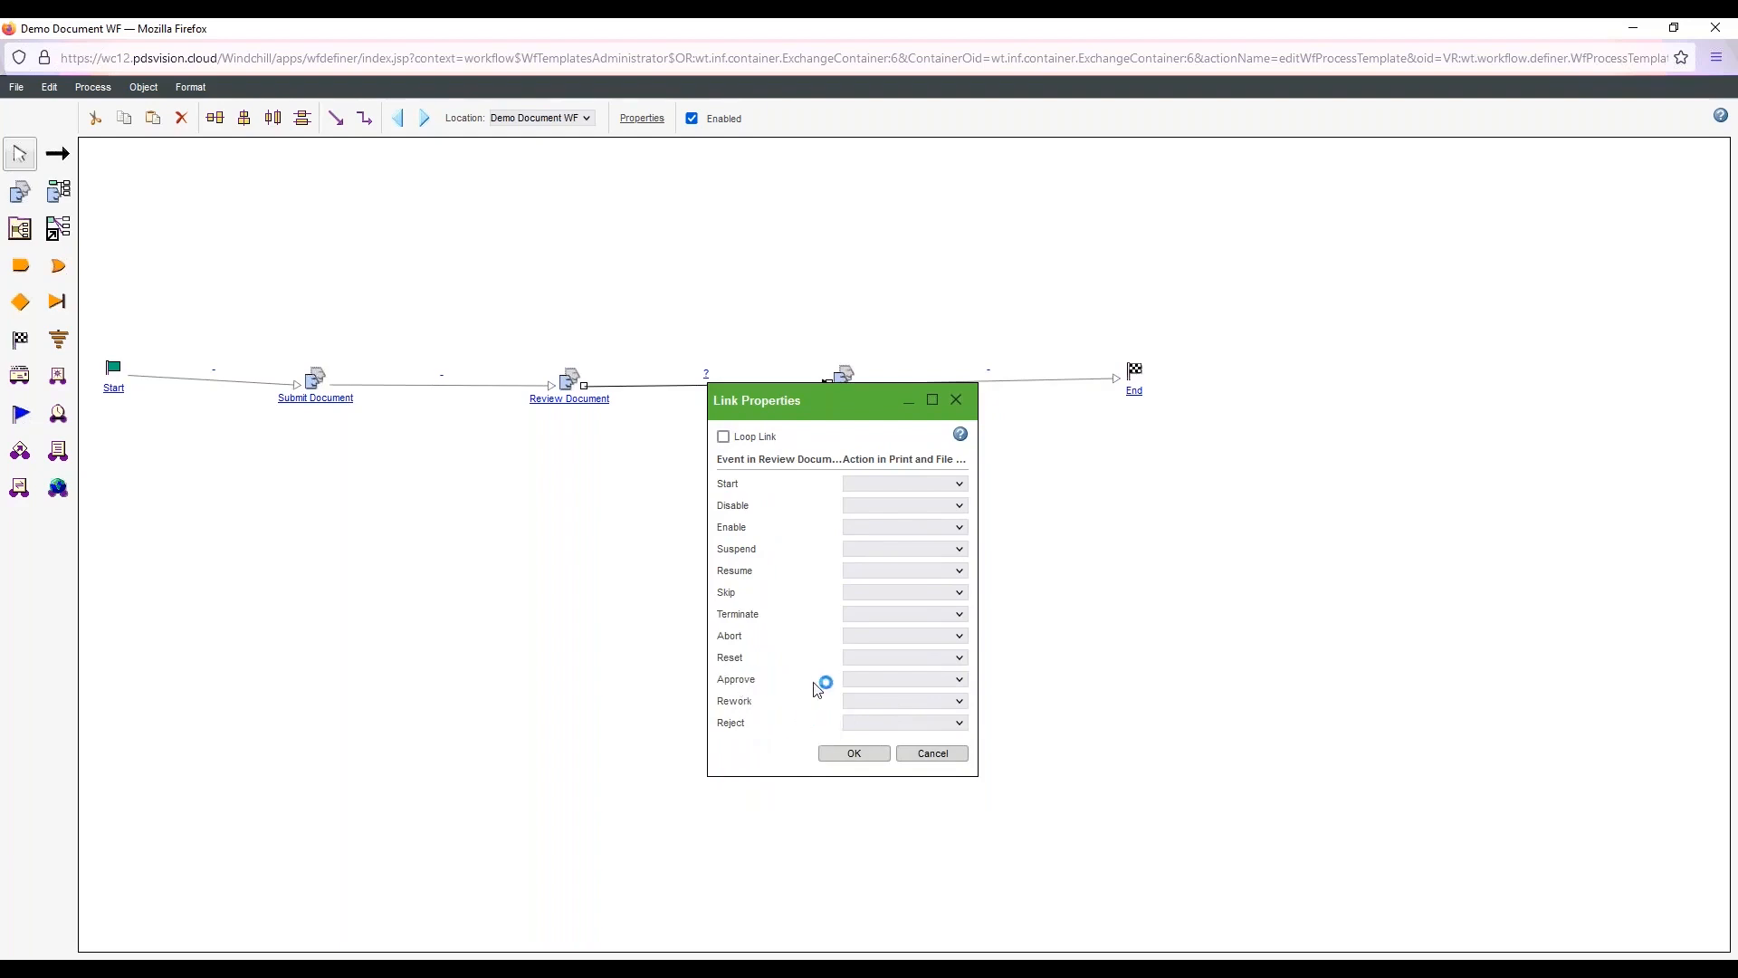
{"action": "left_click", "coordinate": [876, 679]}
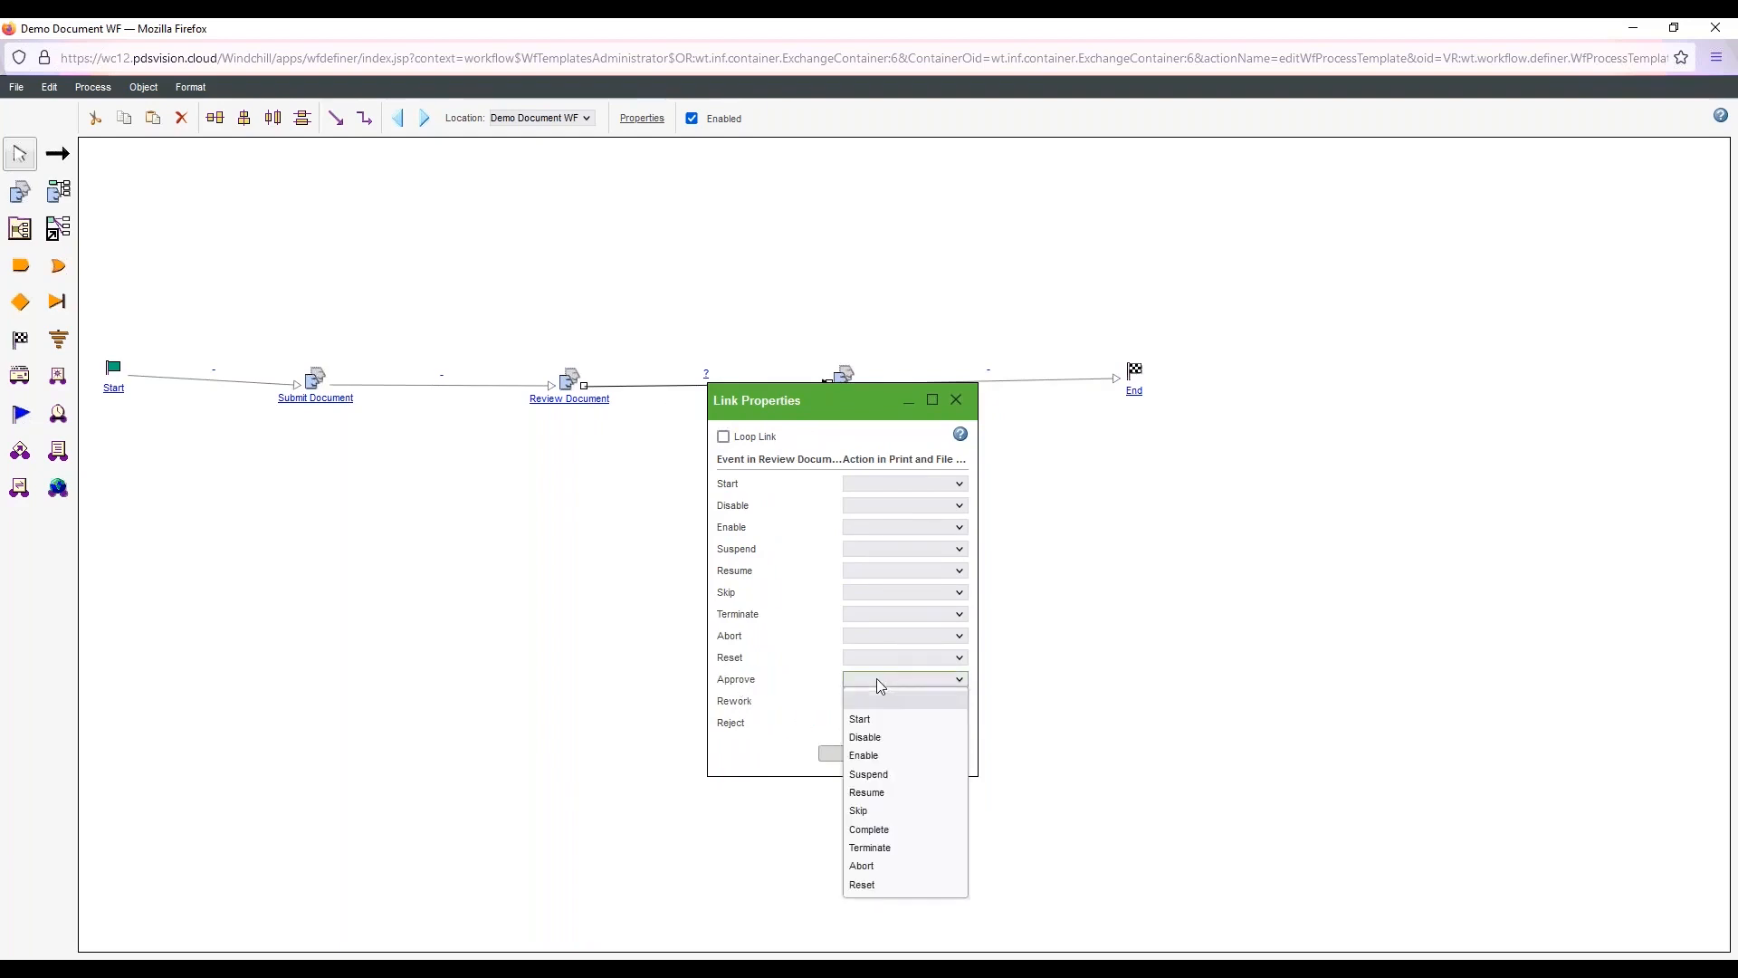
{"action": "left_click", "coordinate": [878, 715]}
{"action": "left_click", "coordinate": [852, 756]}
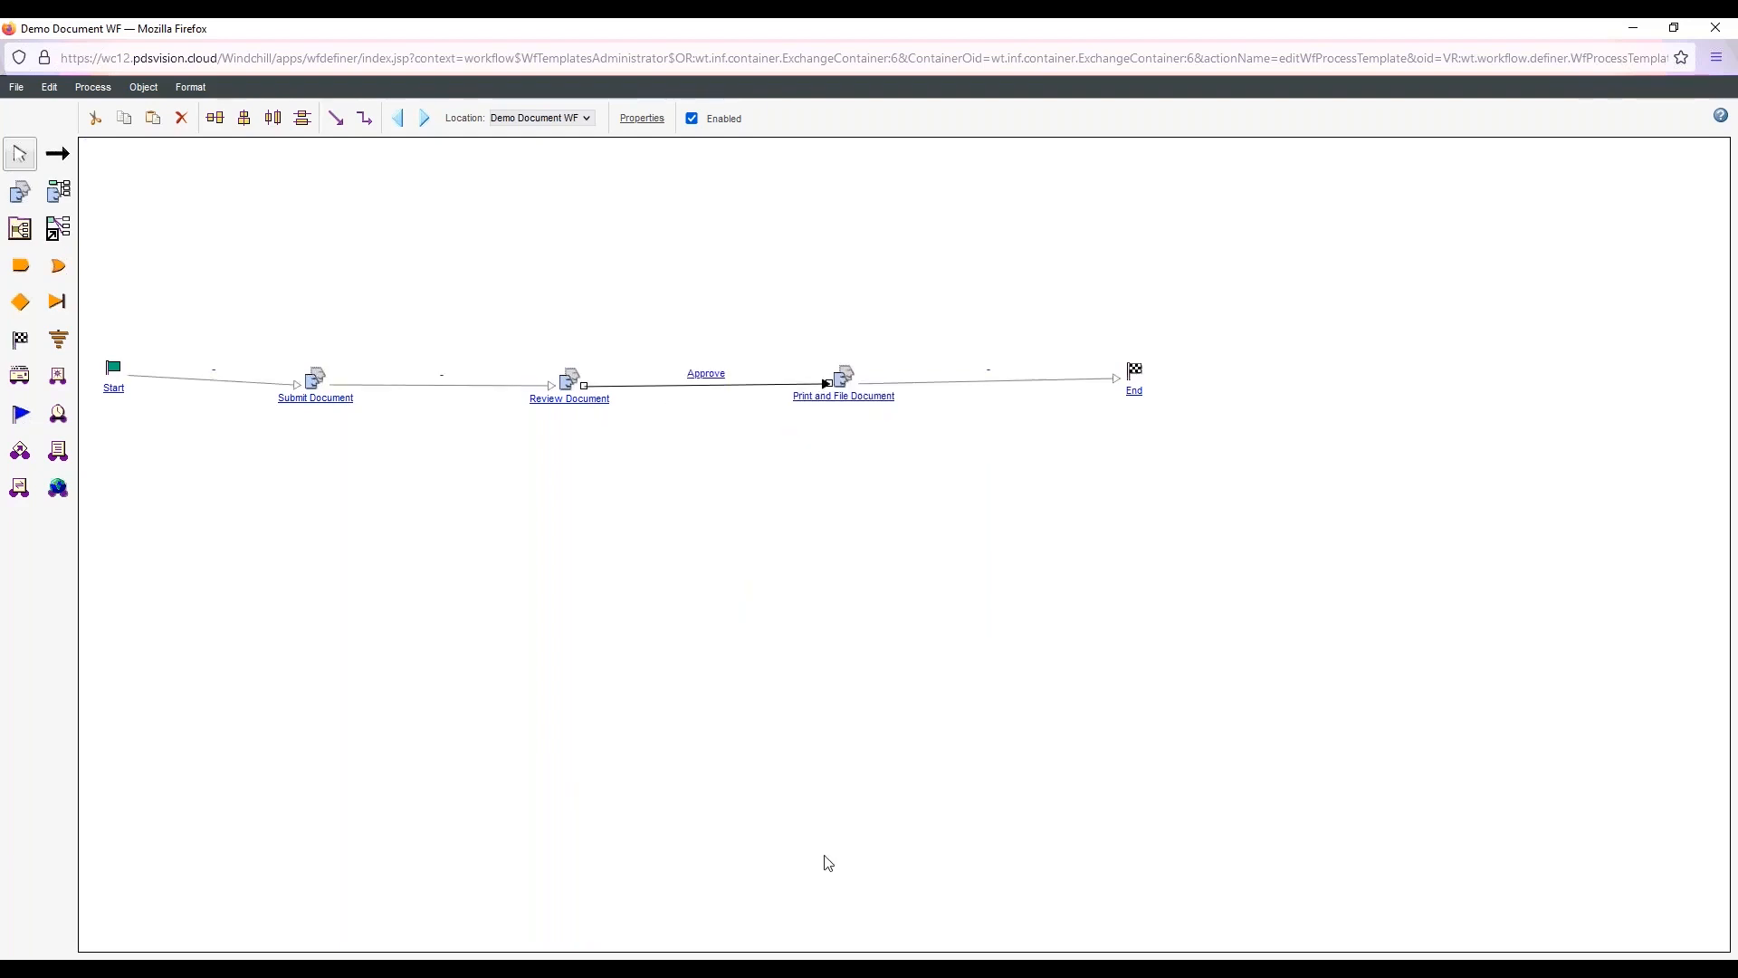
Place one Or connector above the Submit–Review link and another below the link from Review Document to Print and File Document
{"action": "left_click", "coordinate": [57, 265]}
{"action": "left_click", "coordinate": [440, 275]}
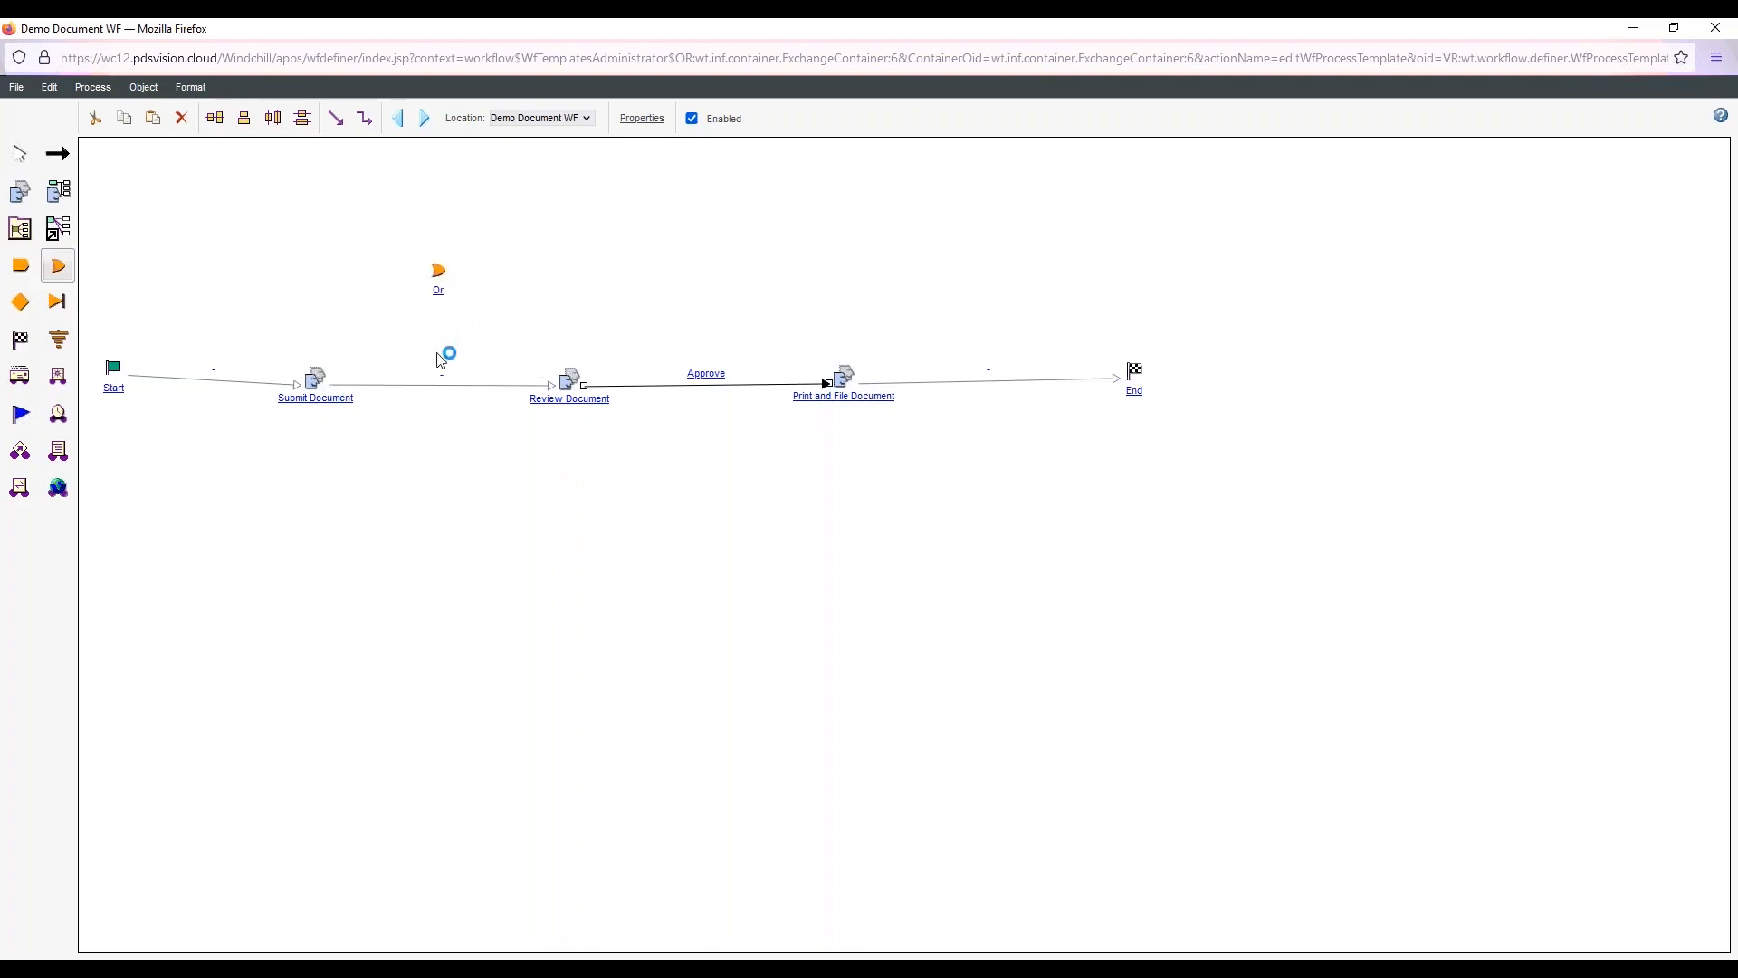
{"action": "left_click", "coordinate": [721, 530]}
Link Review Document through the upper Or connector to Submit Document, and through the lower Or connector to End
{"action": "left_click", "coordinate": [58, 156]}
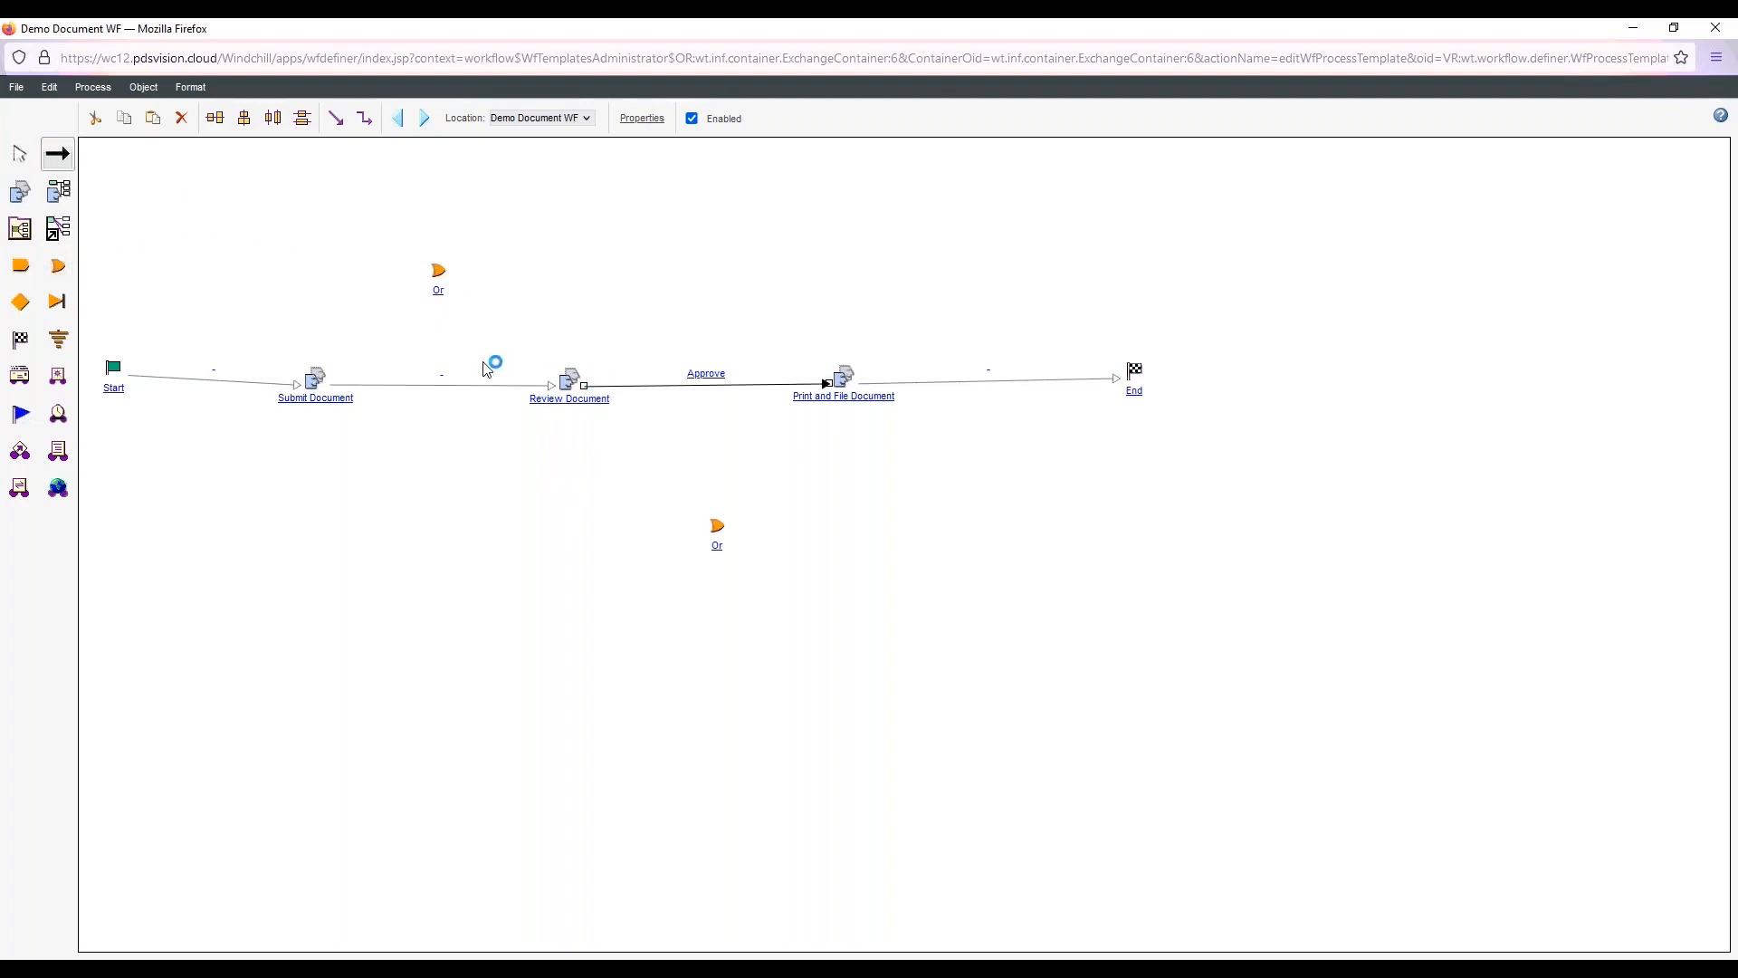
{"action": "left_click_drag", "start_coordinate": [572, 378], "coordinate": [318, 377]}
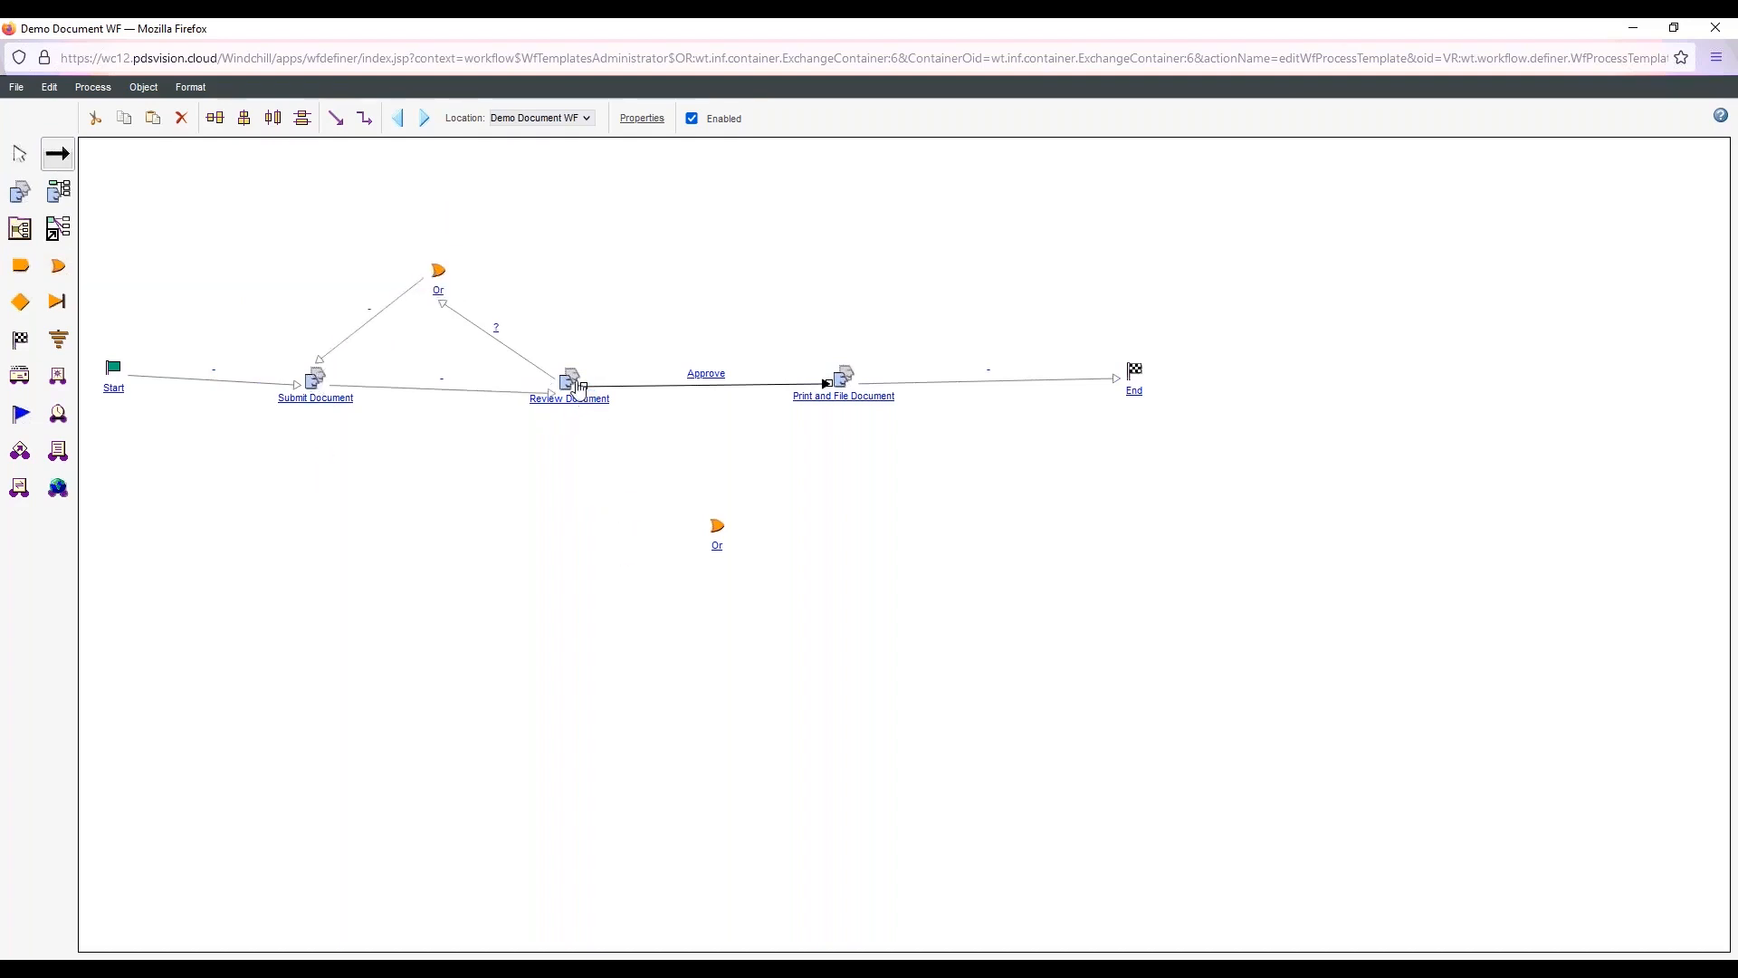
{"action": "left_click_drag", "start_coordinate": [577, 388], "coordinate": [1131, 378]}
Map the Rework event to the Fire action on the link from Review Document to the upper Or connector
{"action": "double_click", "coordinate": [496, 337]}
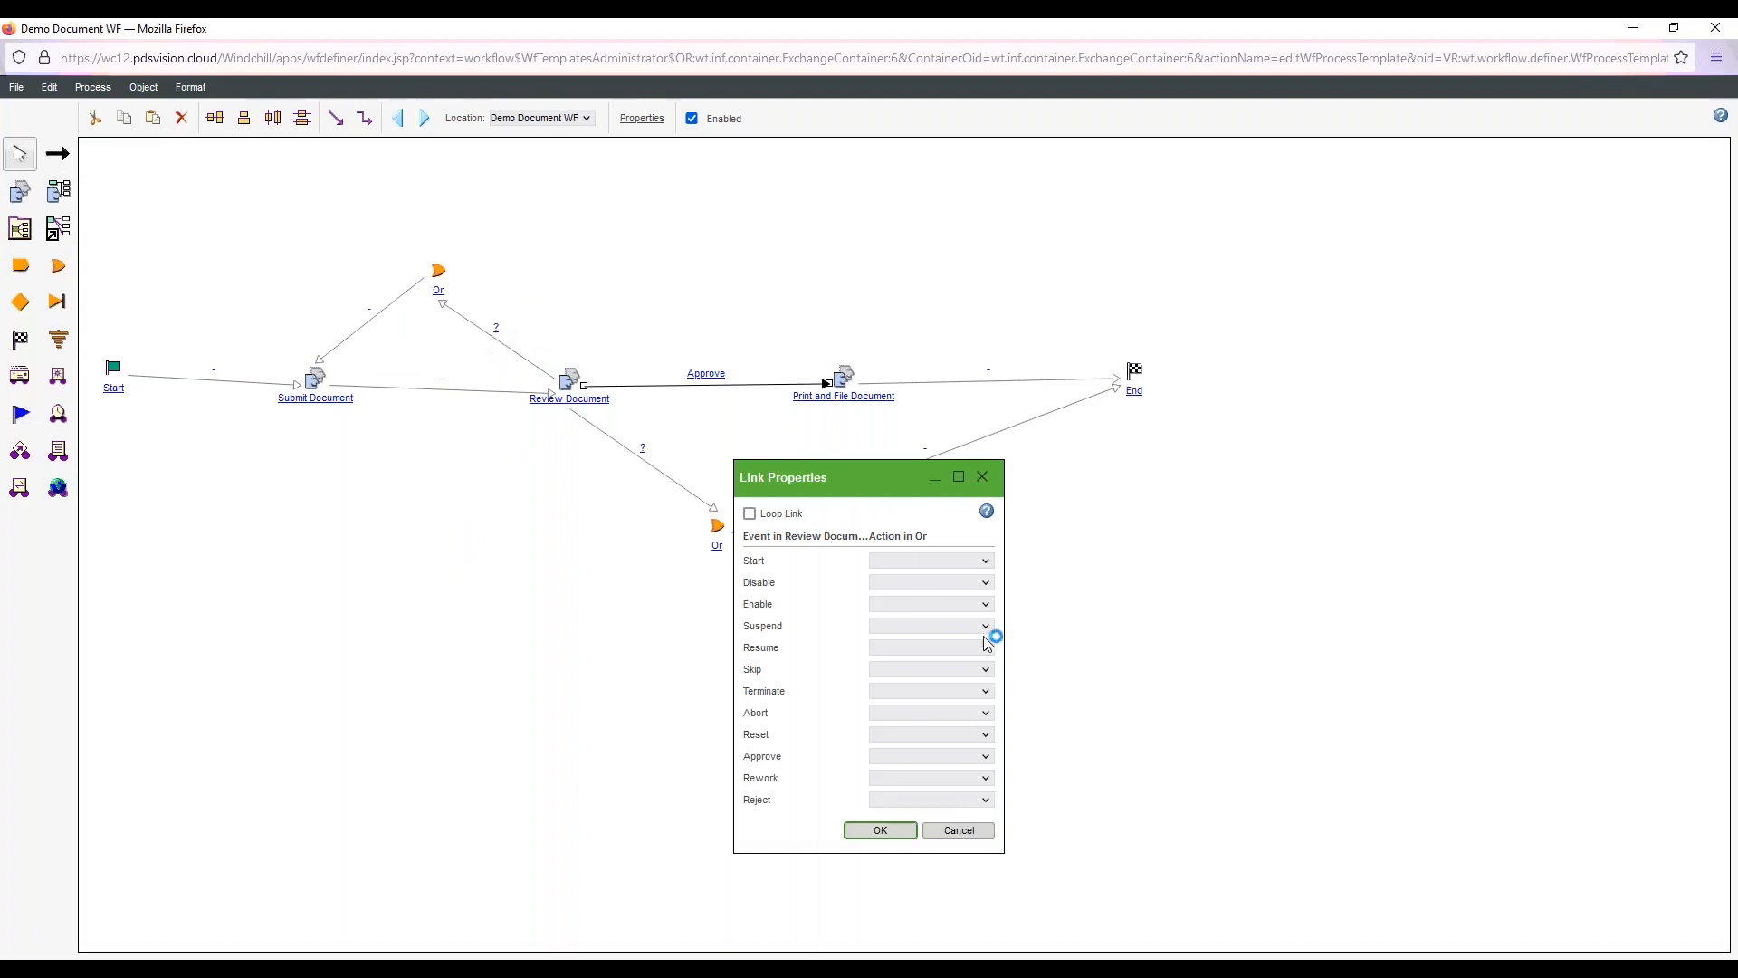
{"action": "left_click", "coordinate": [915, 777]}
{"action": "left_click", "coordinate": [905, 814]}
{"action": "left_click", "coordinate": [880, 832]}
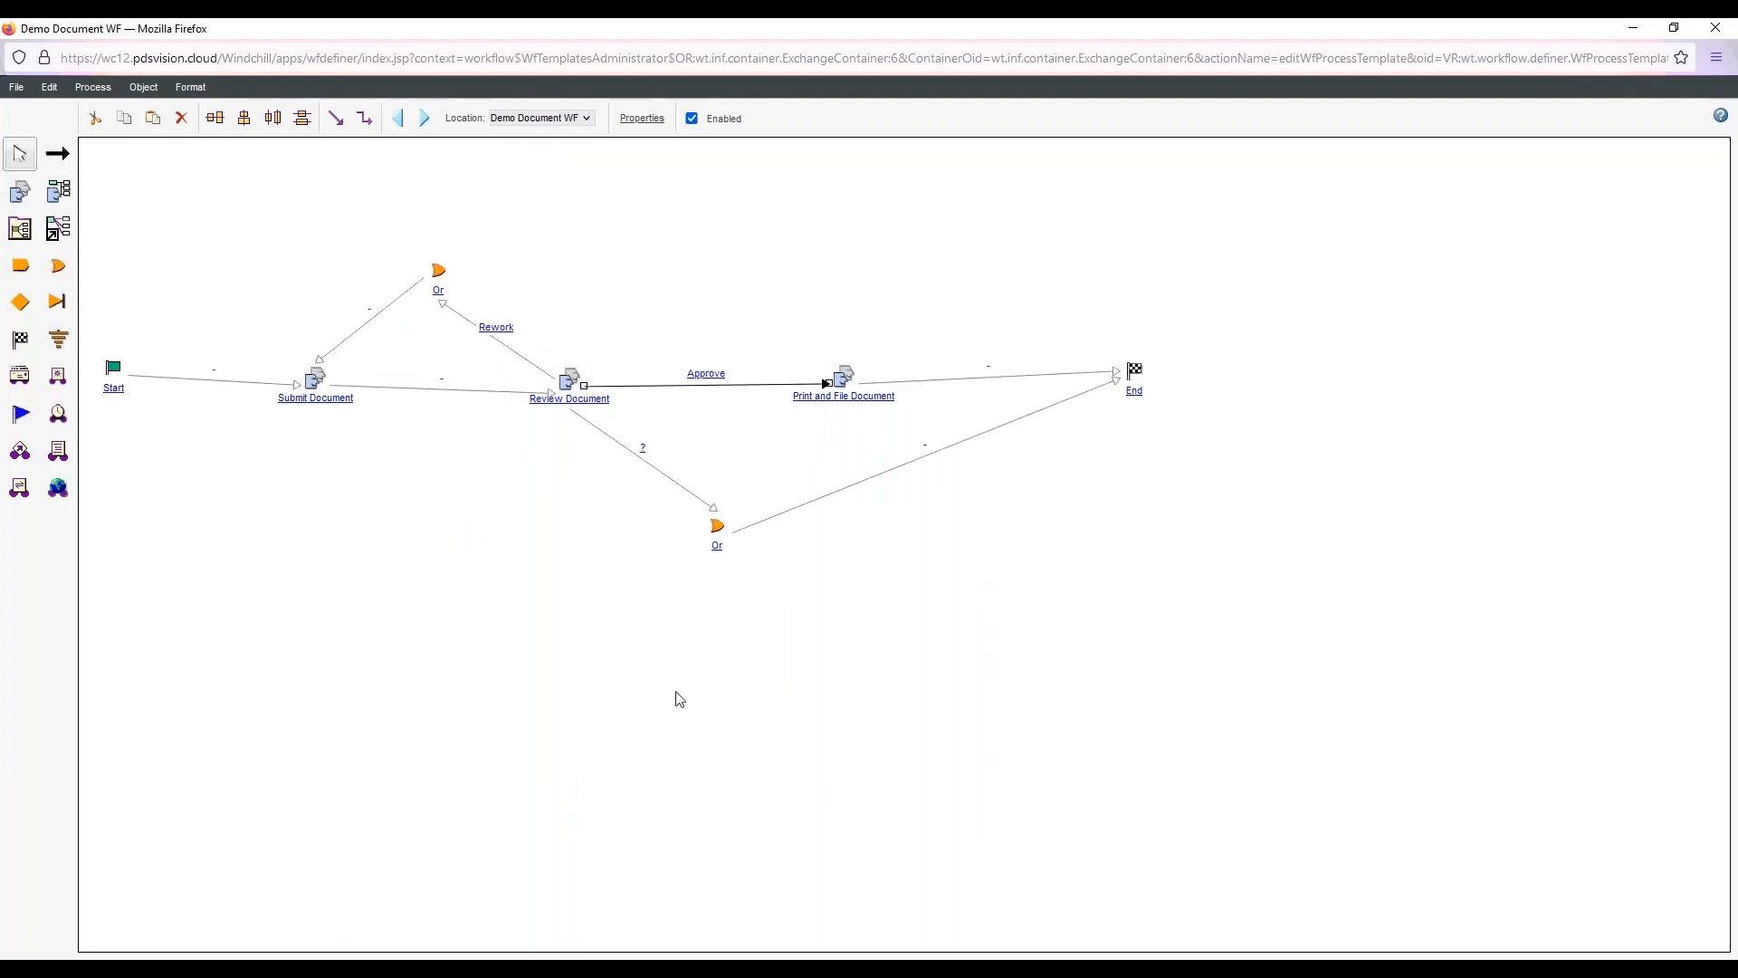
Map the Reject event to Fire on the link from Review Document to the lower Or connector, and save the workflow
{"action": "double_click", "coordinate": [659, 479]}
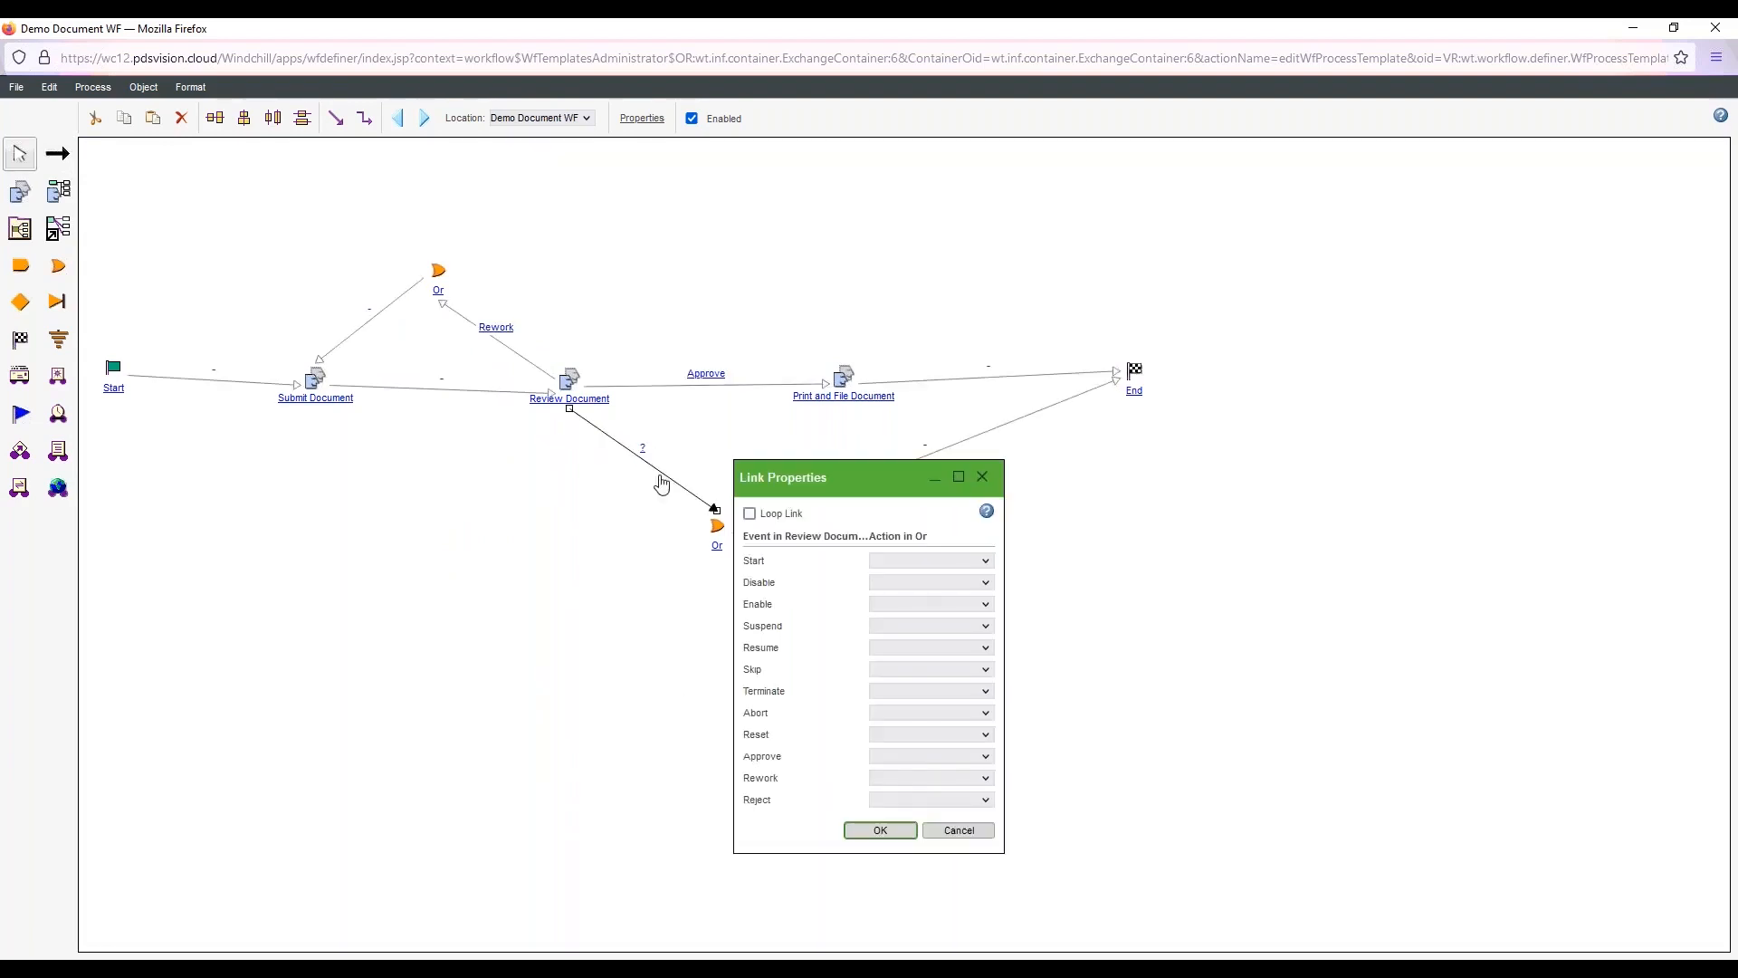
{"action": "left_click", "coordinate": [973, 799]}
{"action": "left_click", "coordinate": [888, 842]}
{"action": "left_click", "coordinate": [880, 831]}
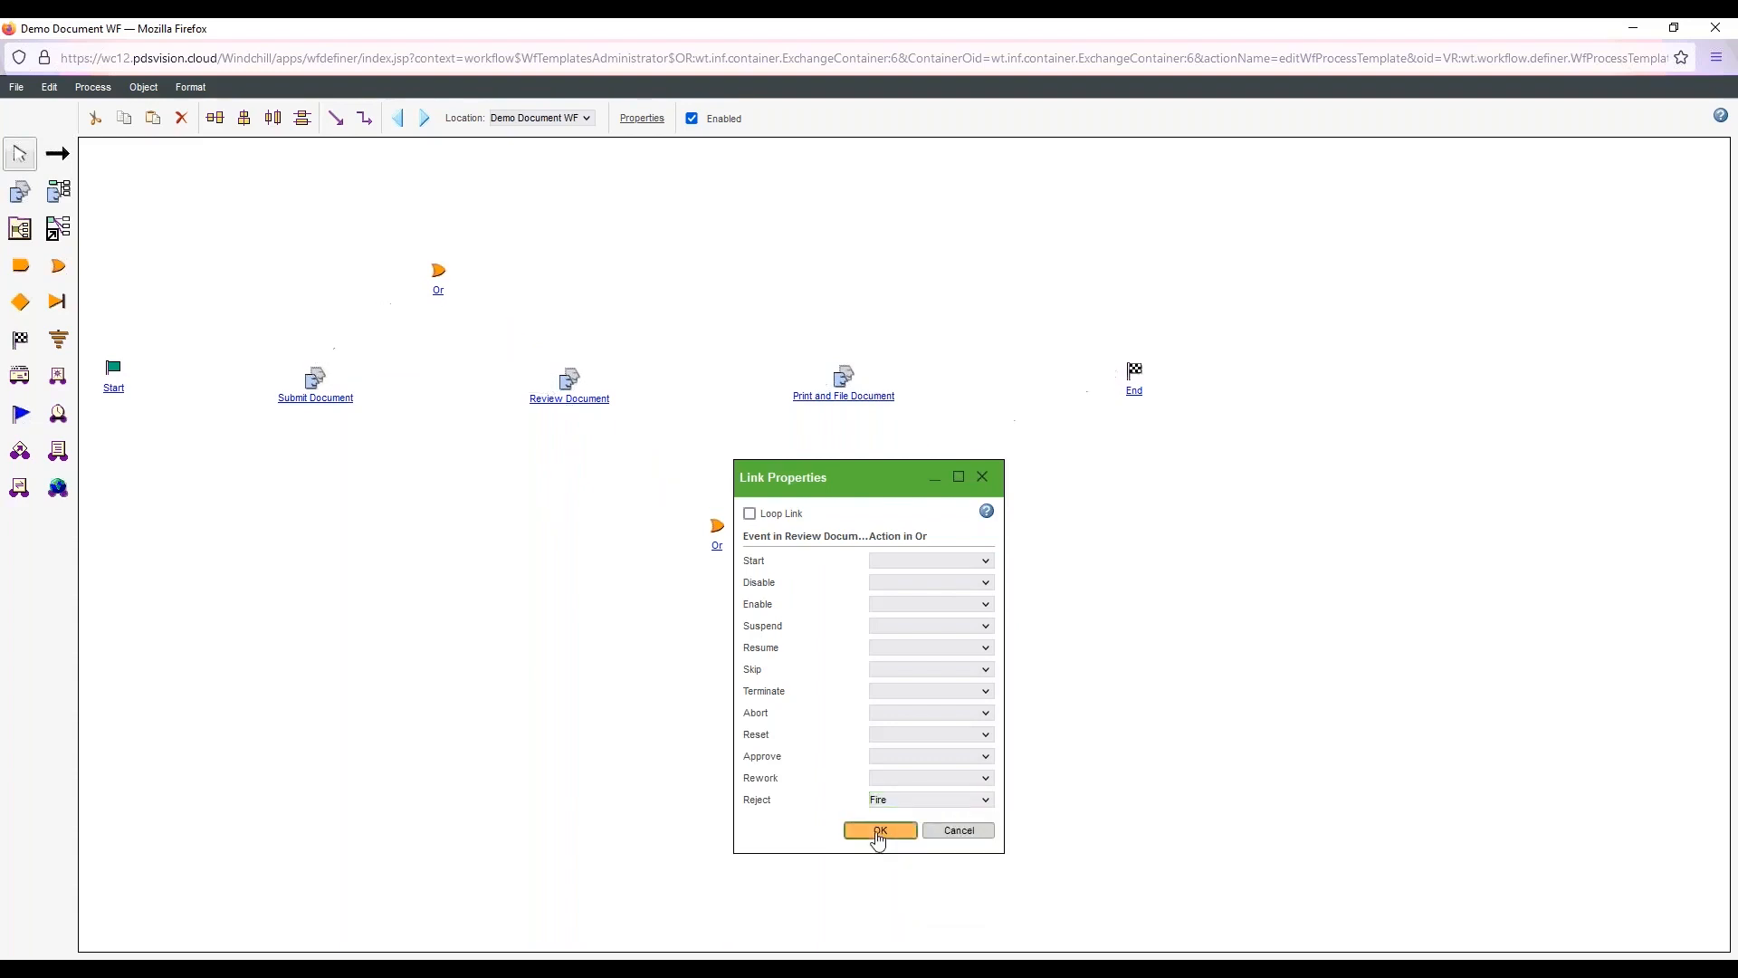
{"action": "left_click", "coordinate": [18, 89]}
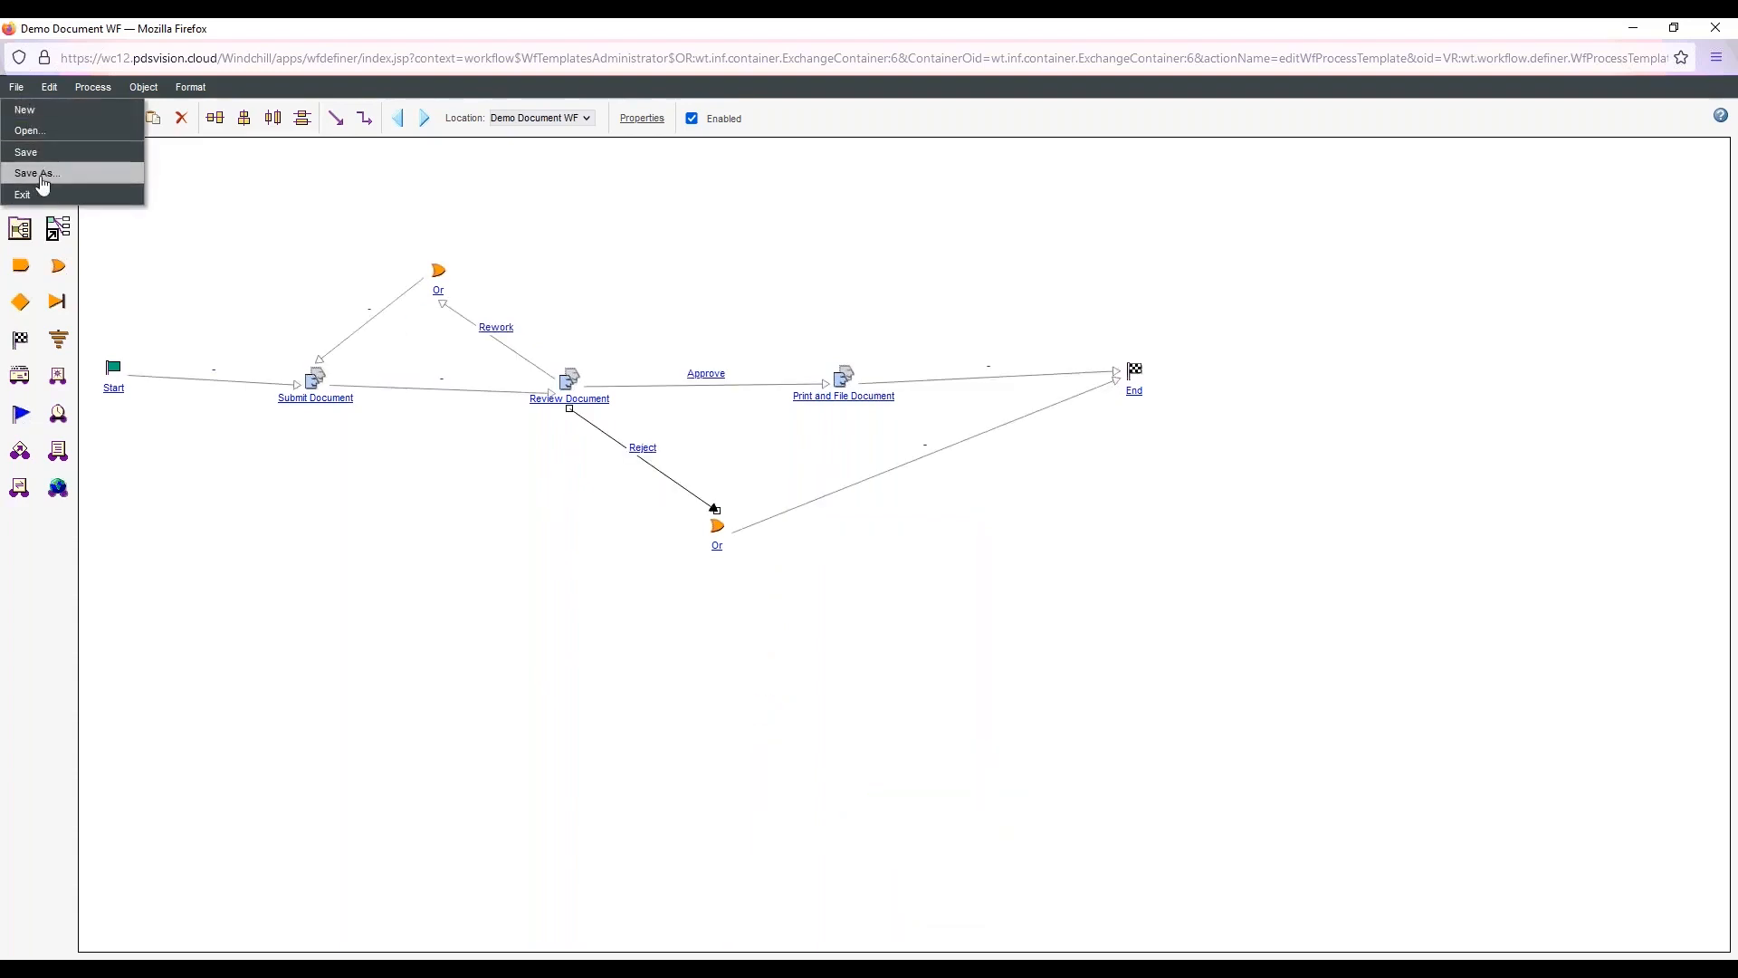
{"action": "left_click", "coordinate": [27, 170]}
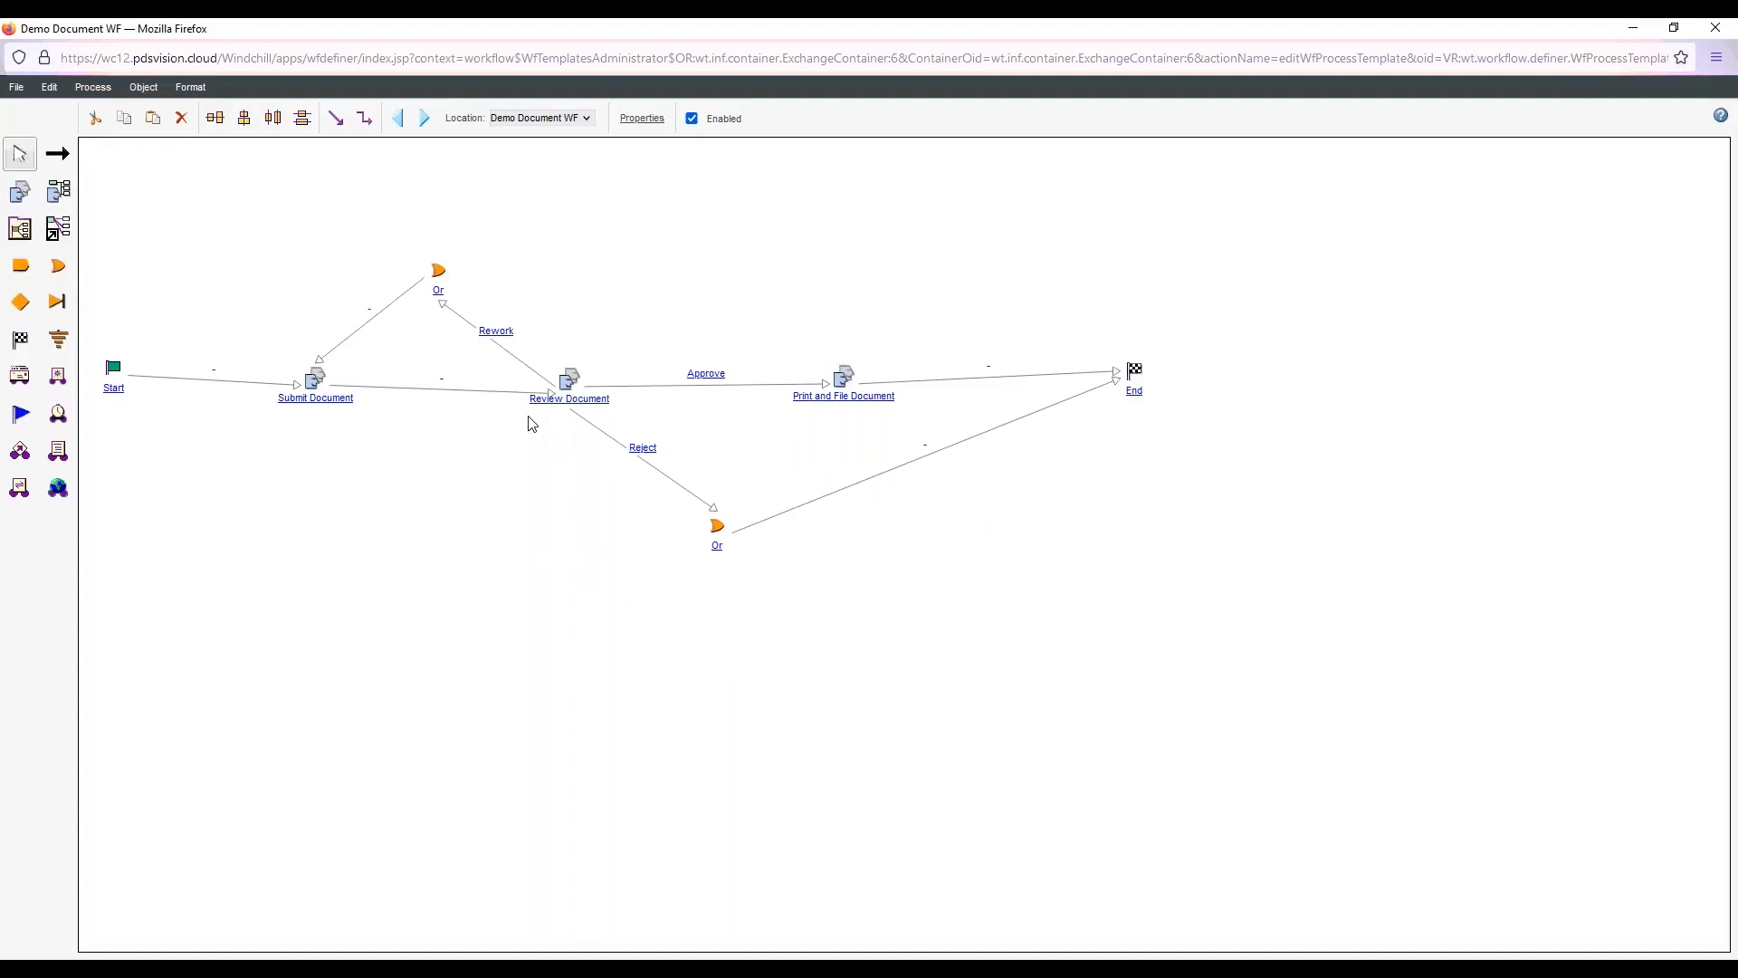
Mark the Rework link from Review Document to the upper Or connector as a loop link
{"action": "double_click", "coordinate": [573, 383]}
{"action": "double_click", "coordinate": [505, 344]}
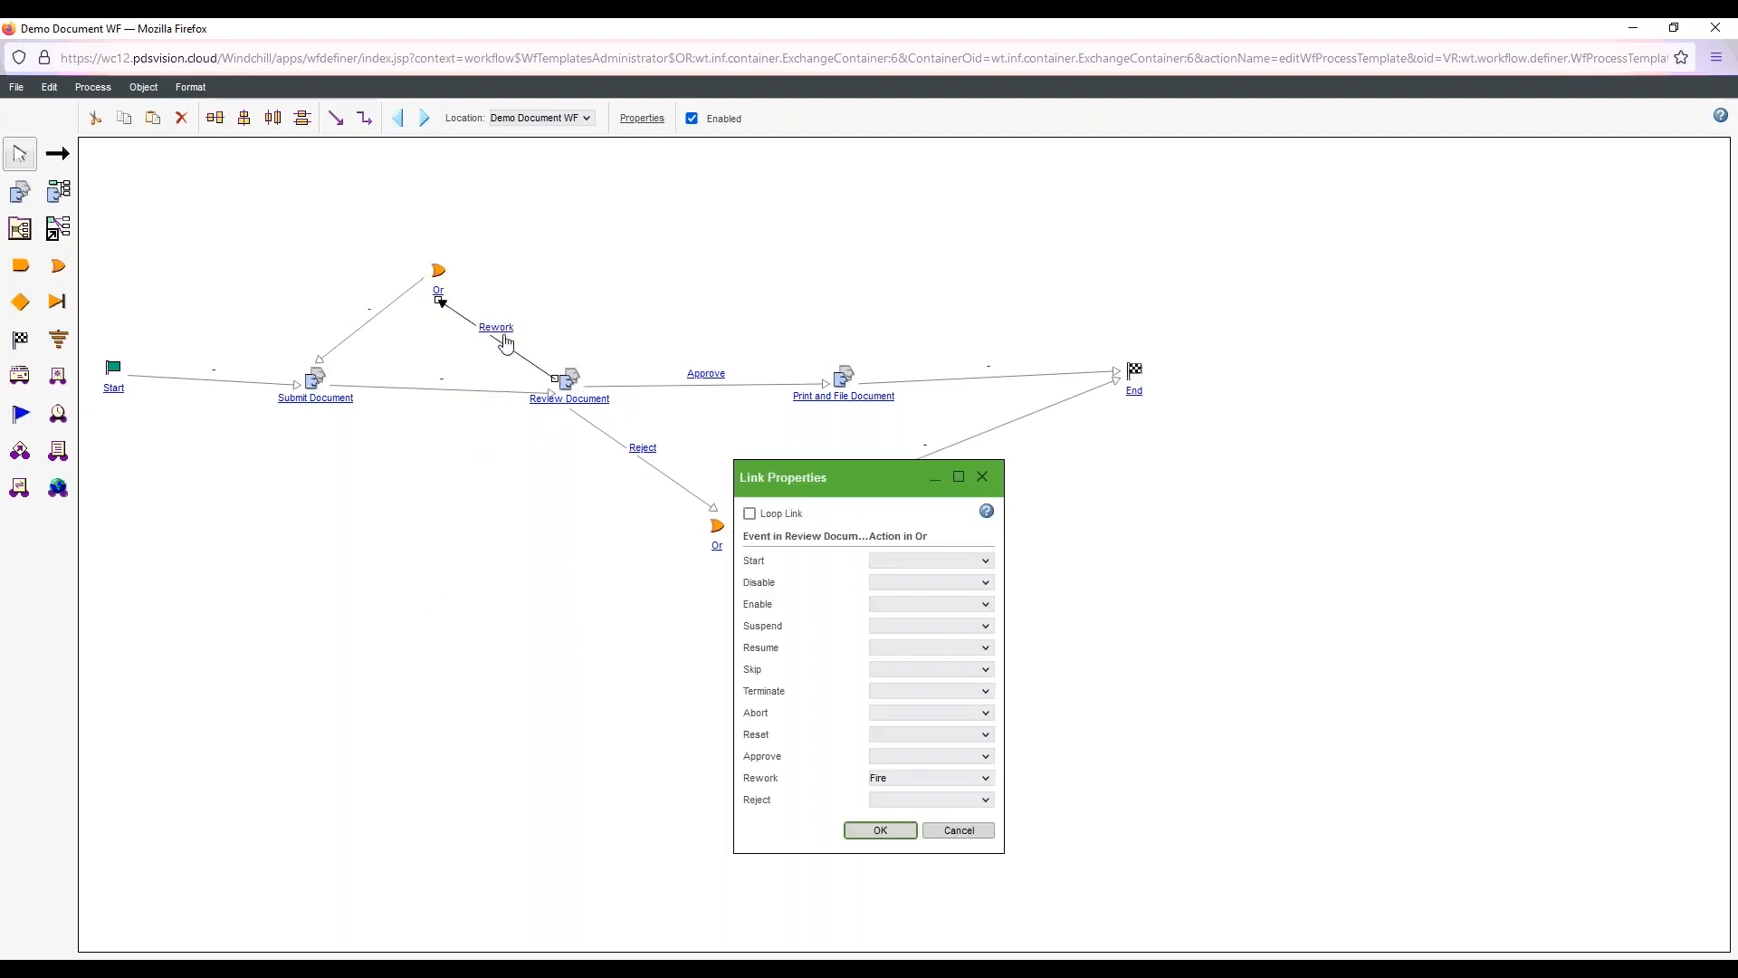
{"action": "left_click", "coordinate": [779, 514]}
{"action": "left_click", "coordinate": [883, 831]}
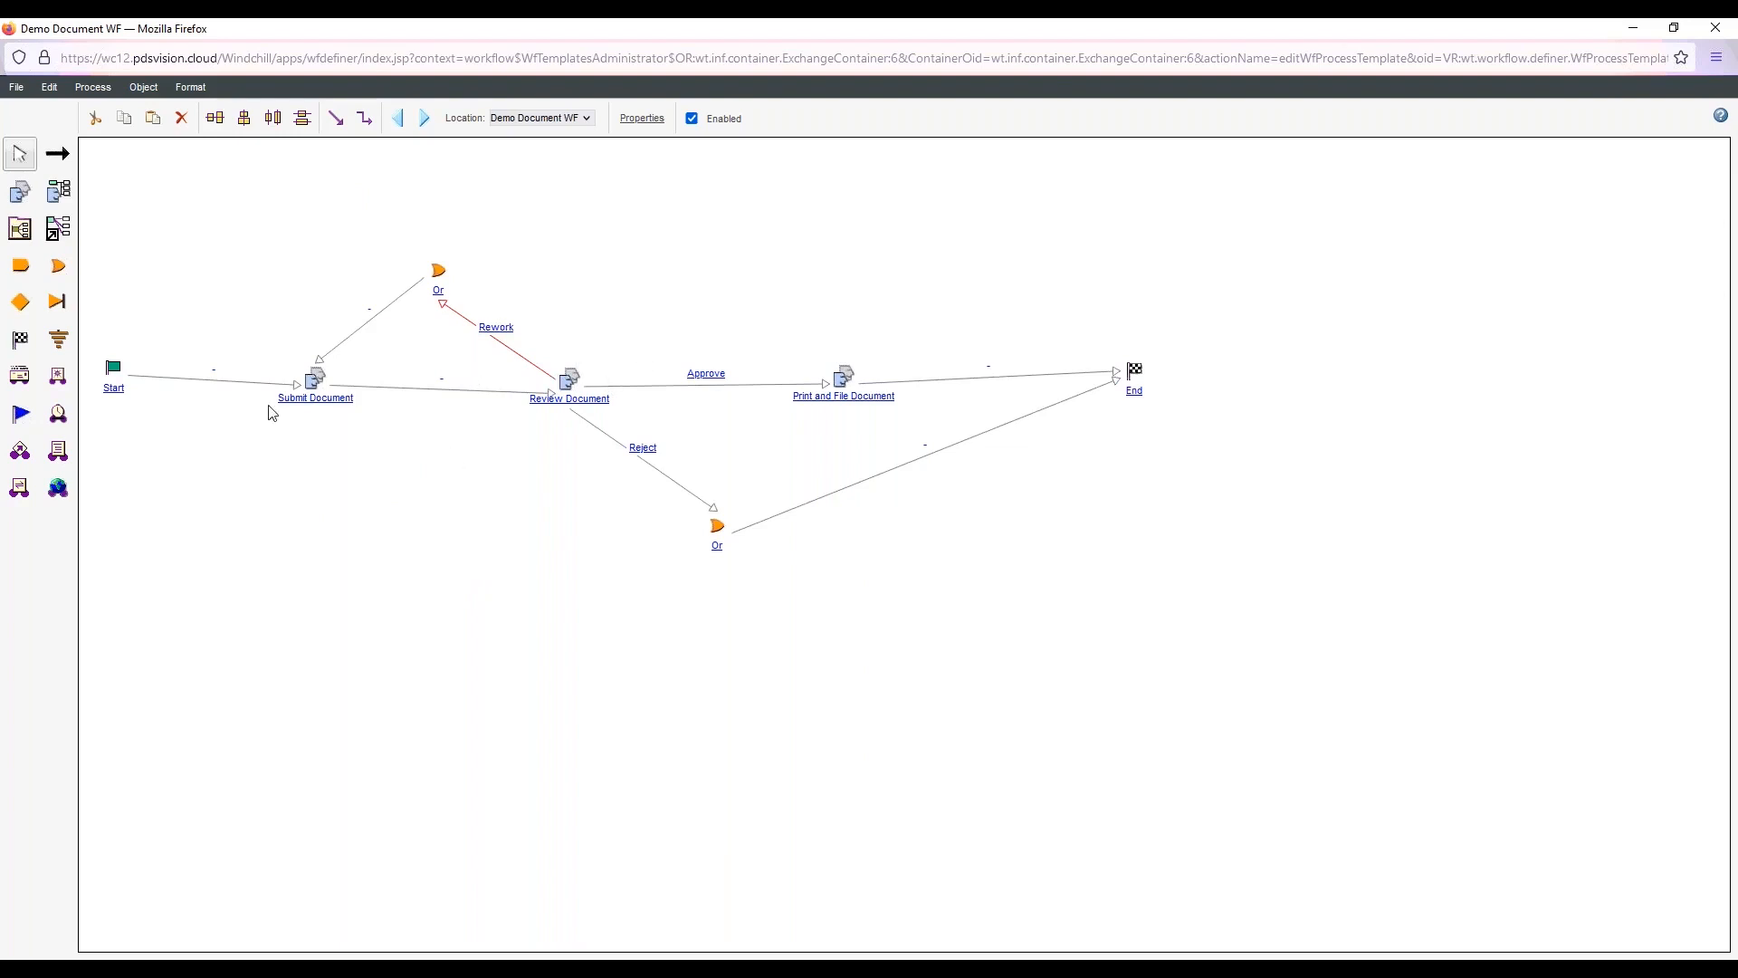
Save the Demo Document WF workflow, close its editor, and check in the template
{"action": "left_click", "coordinate": [18, 89]}
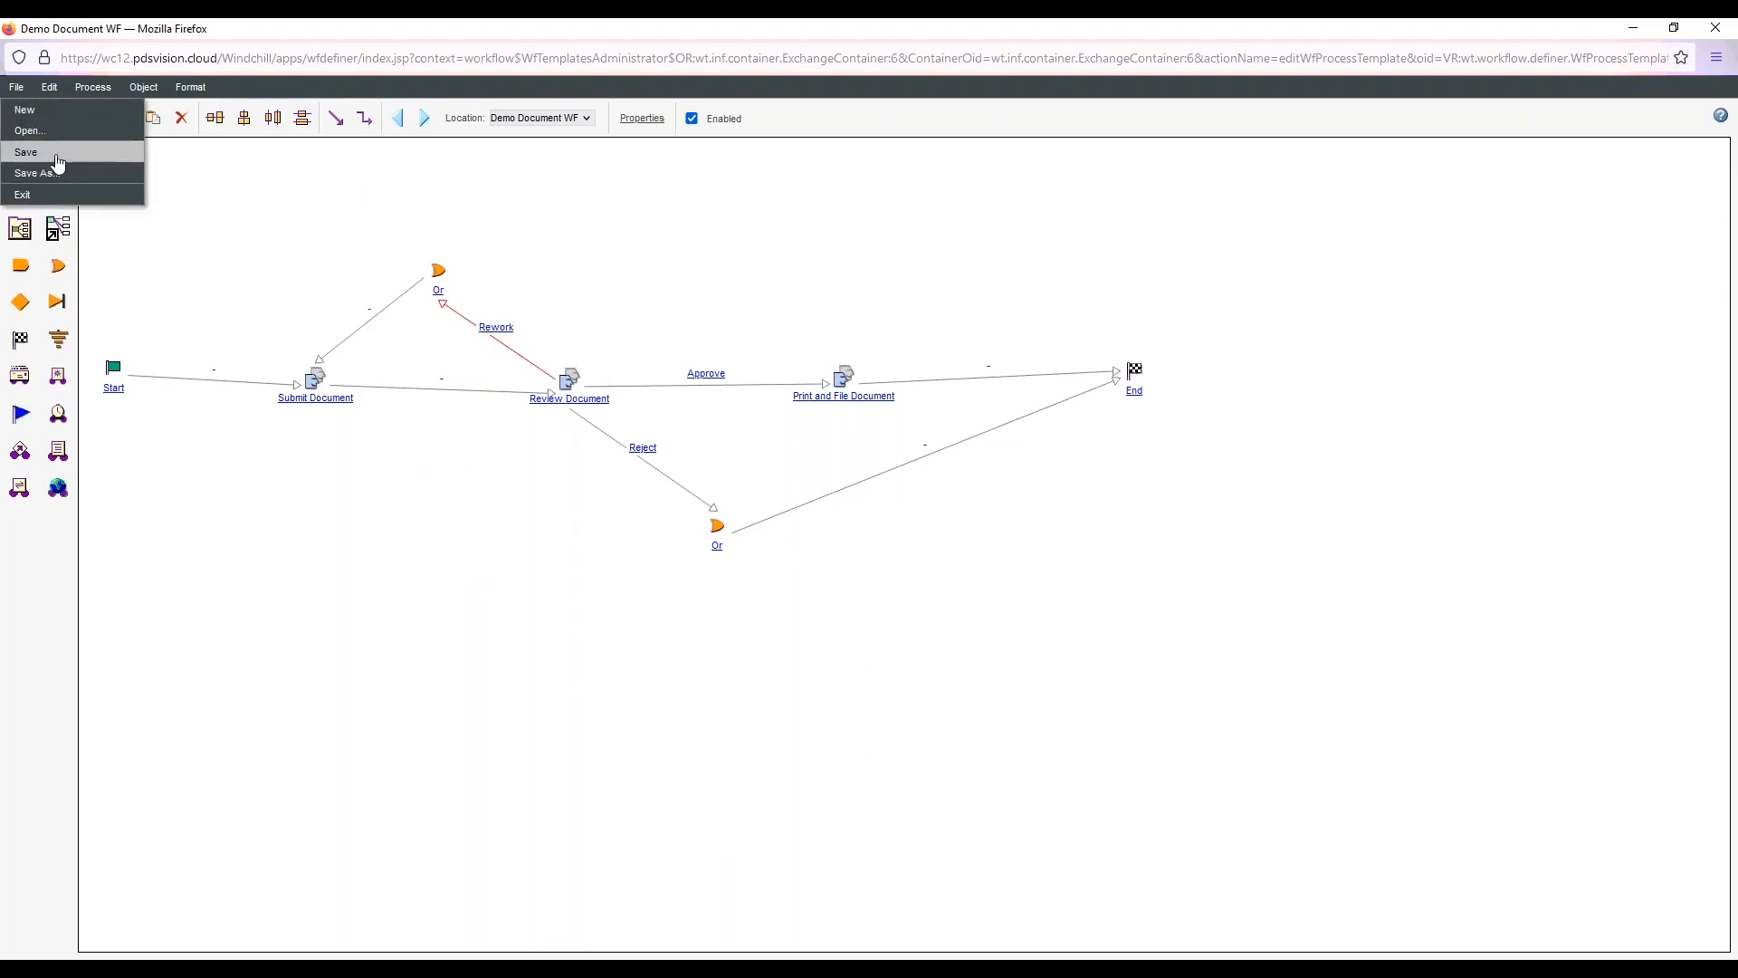
{"action": "left_click", "coordinate": [53, 167]}
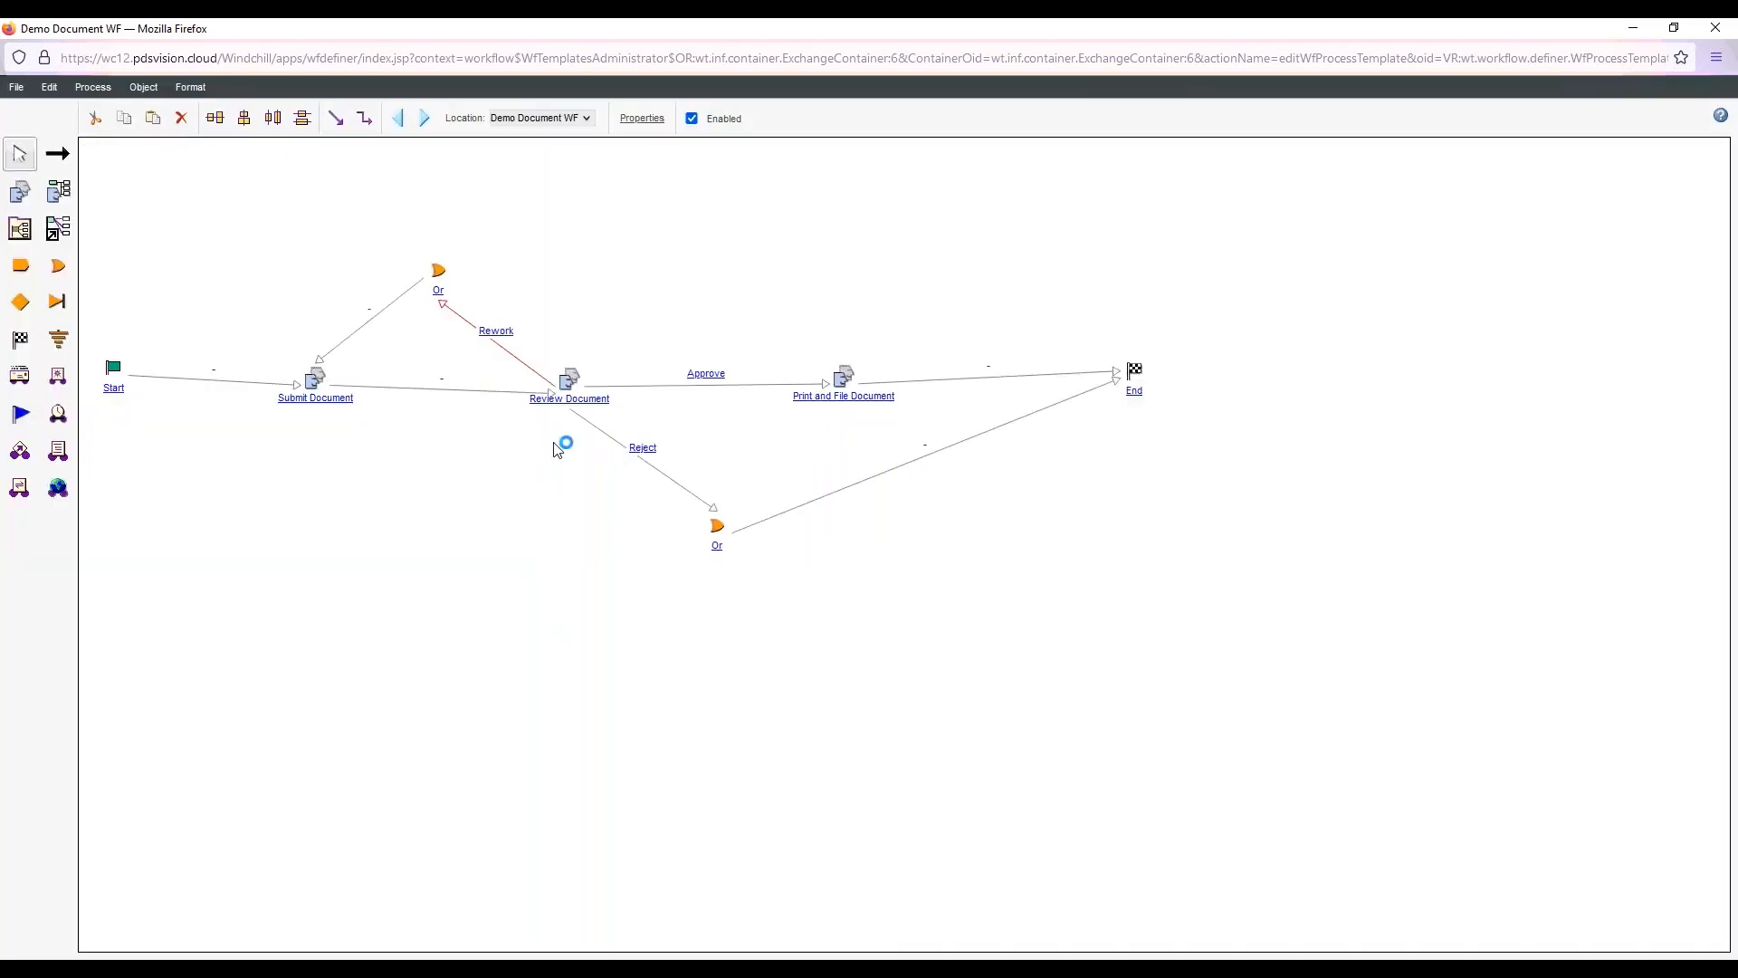
{"action": "left_click", "coordinate": [1715, 28]}
{"action": "right_click", "coordinate": [186, 734]}
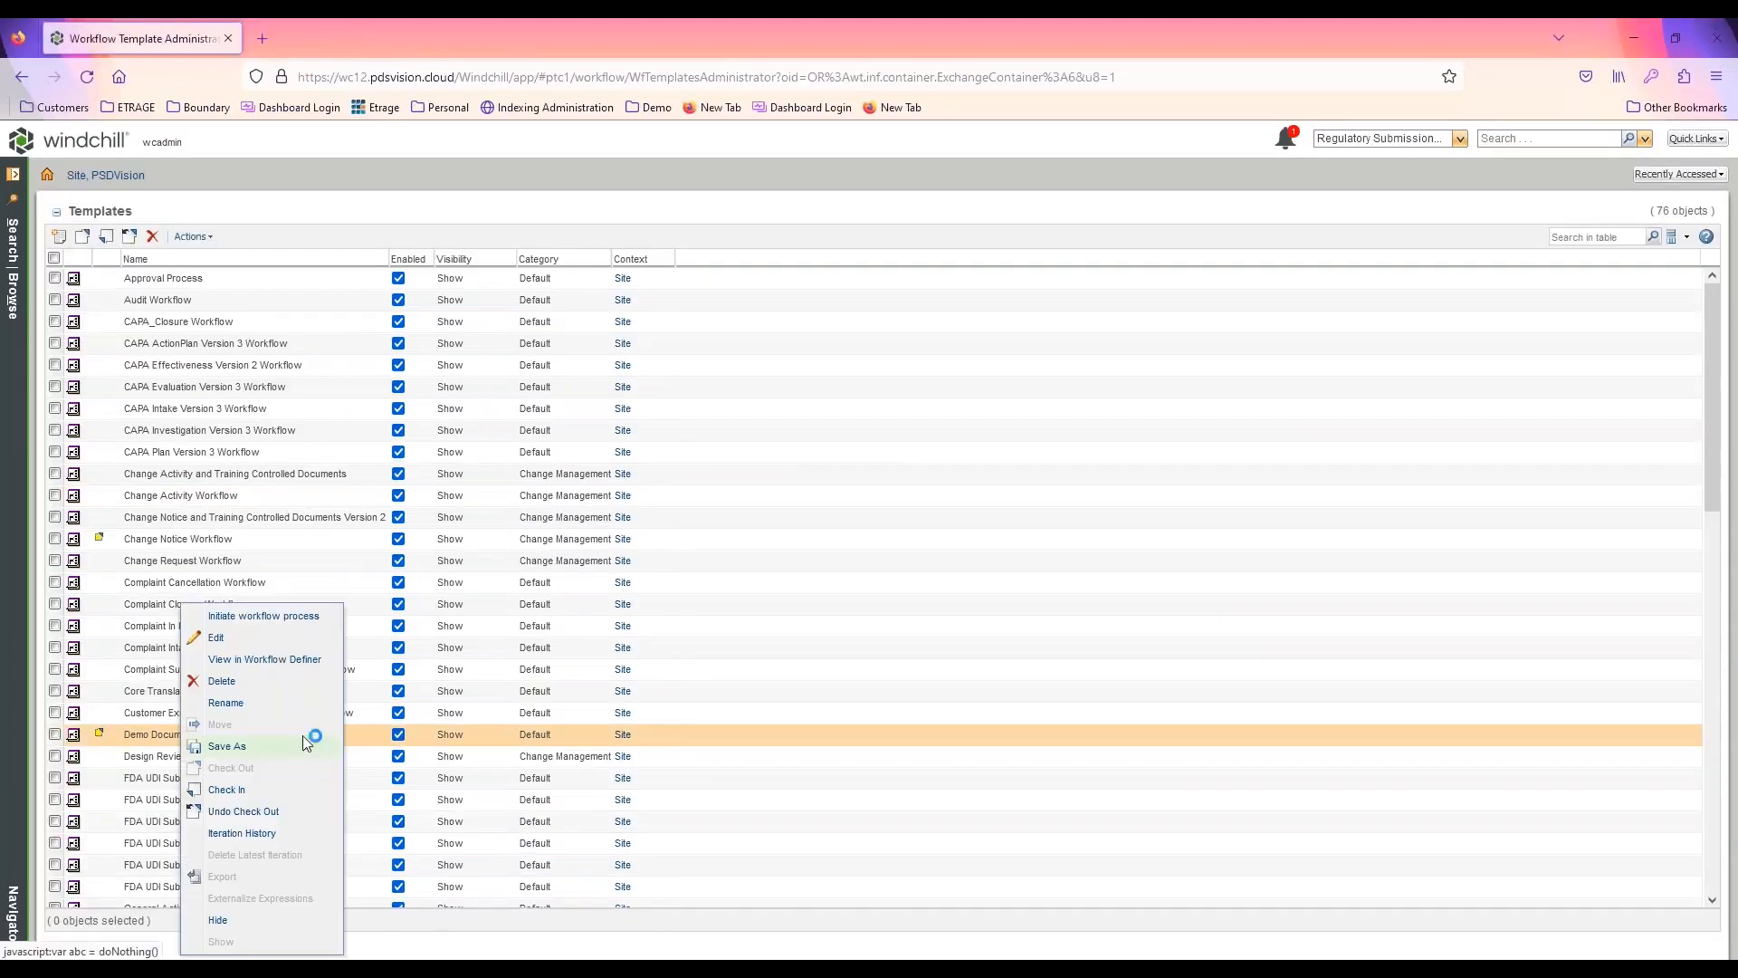
{"action": "left_click", "coordinate": [233, 790]}
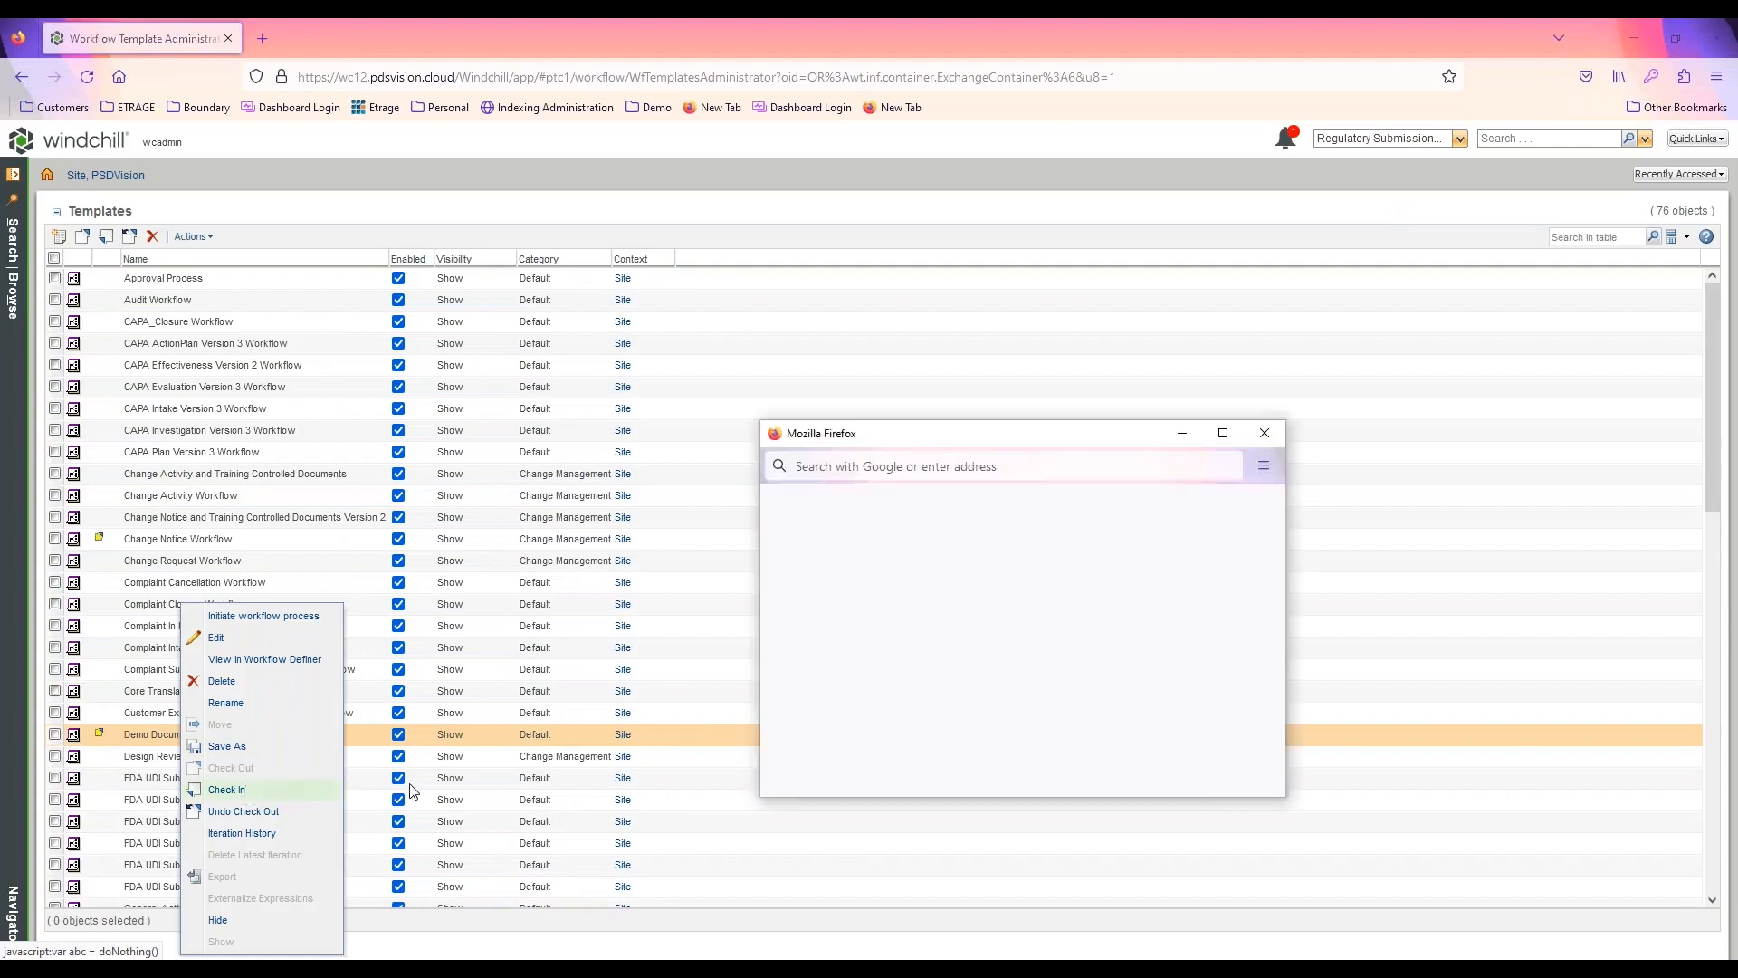
{"action": "left_click", "coordinate": [1175, 766]}
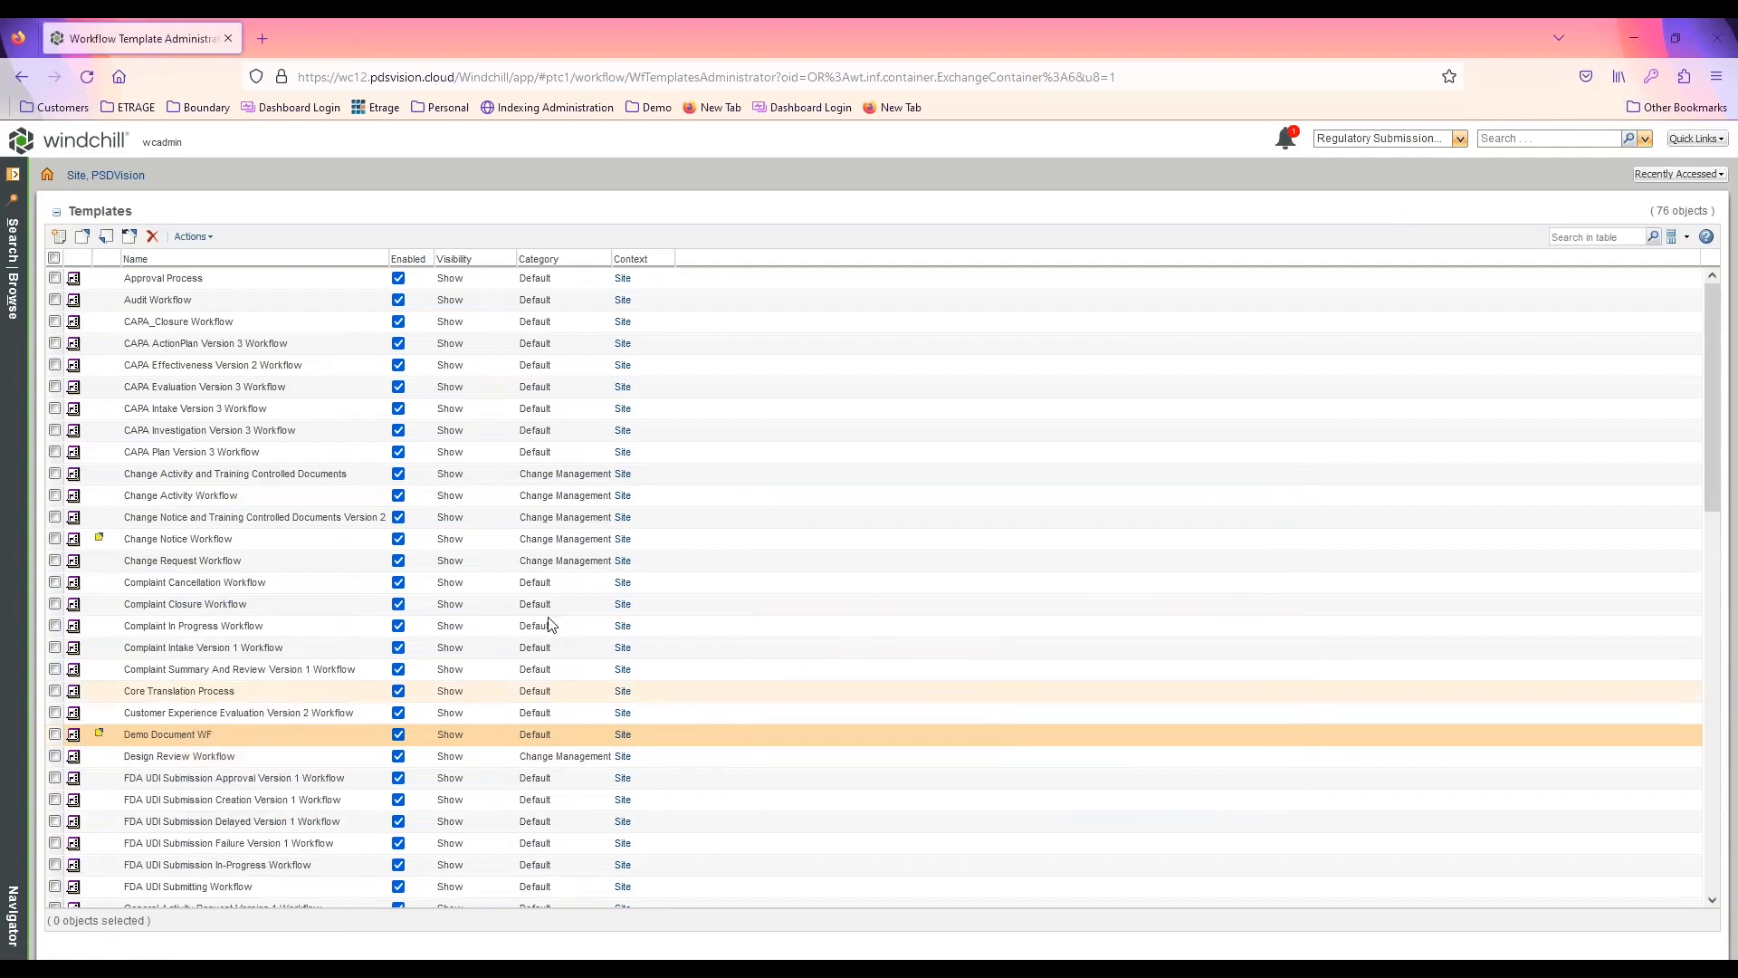
Open the information page of Demo Doc1 in Test Product's Workflow Documents folder
{"action": "left_click", "coordinate": [13, 294]}
{"action": "middle_click", "coordinate": [79, 334]}
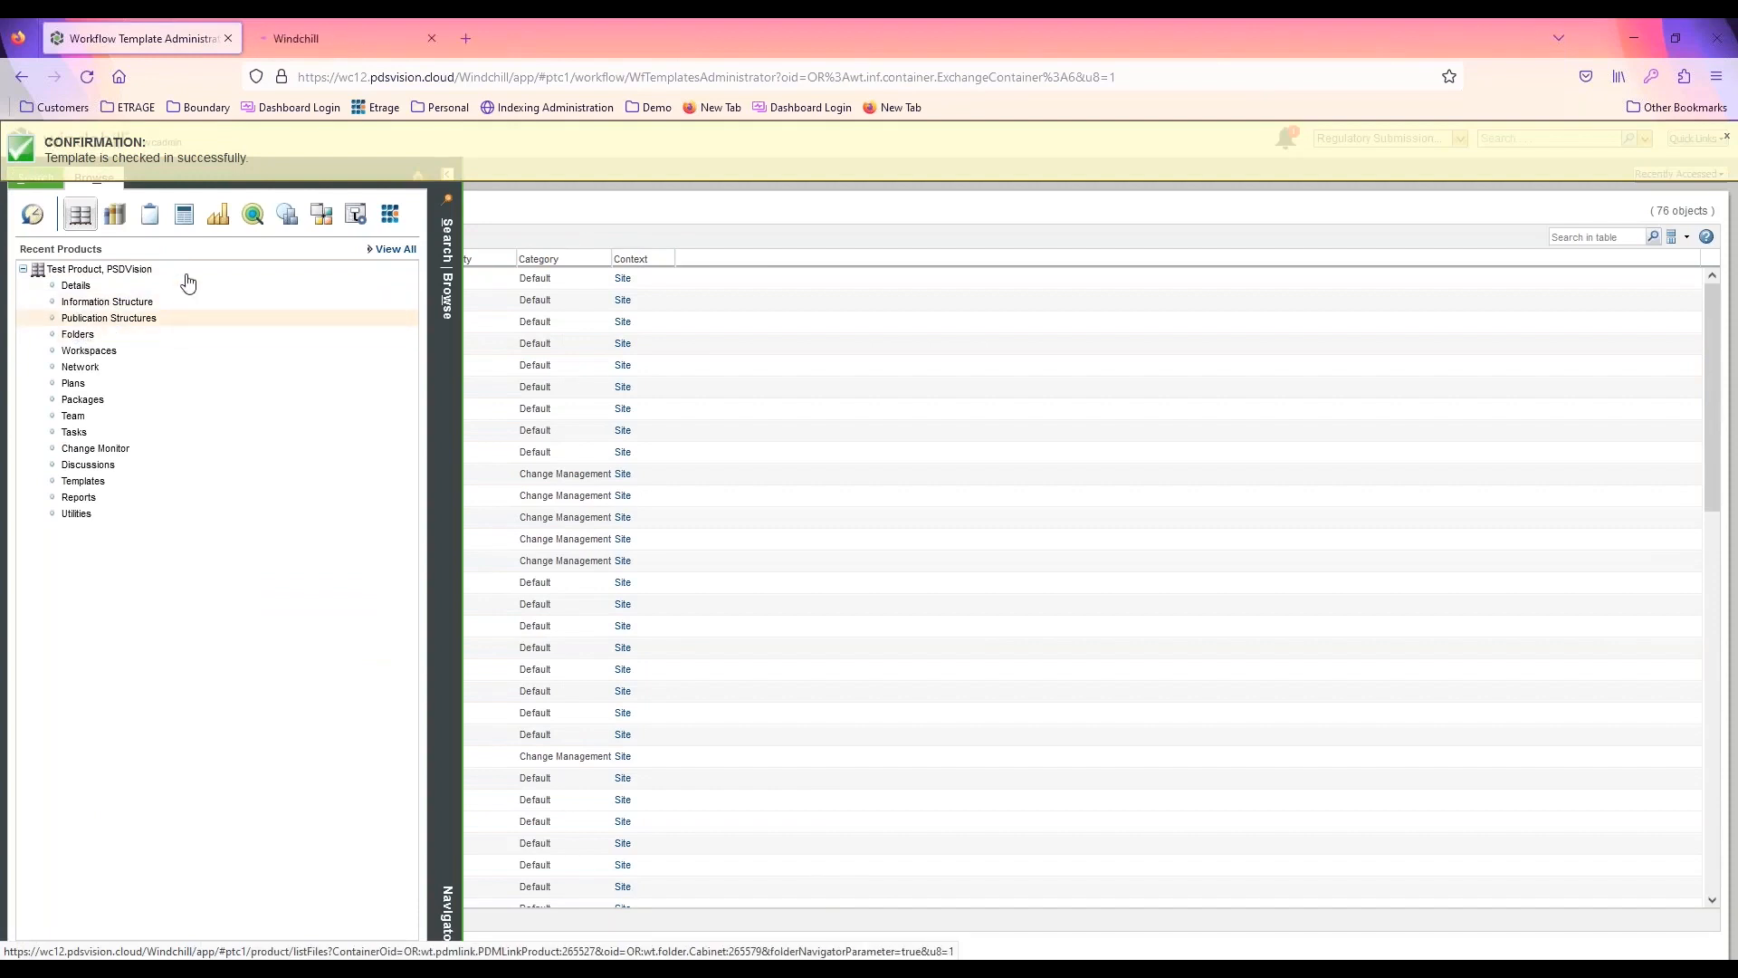
{"action": "left_click", "coordinate": [331, 39]}
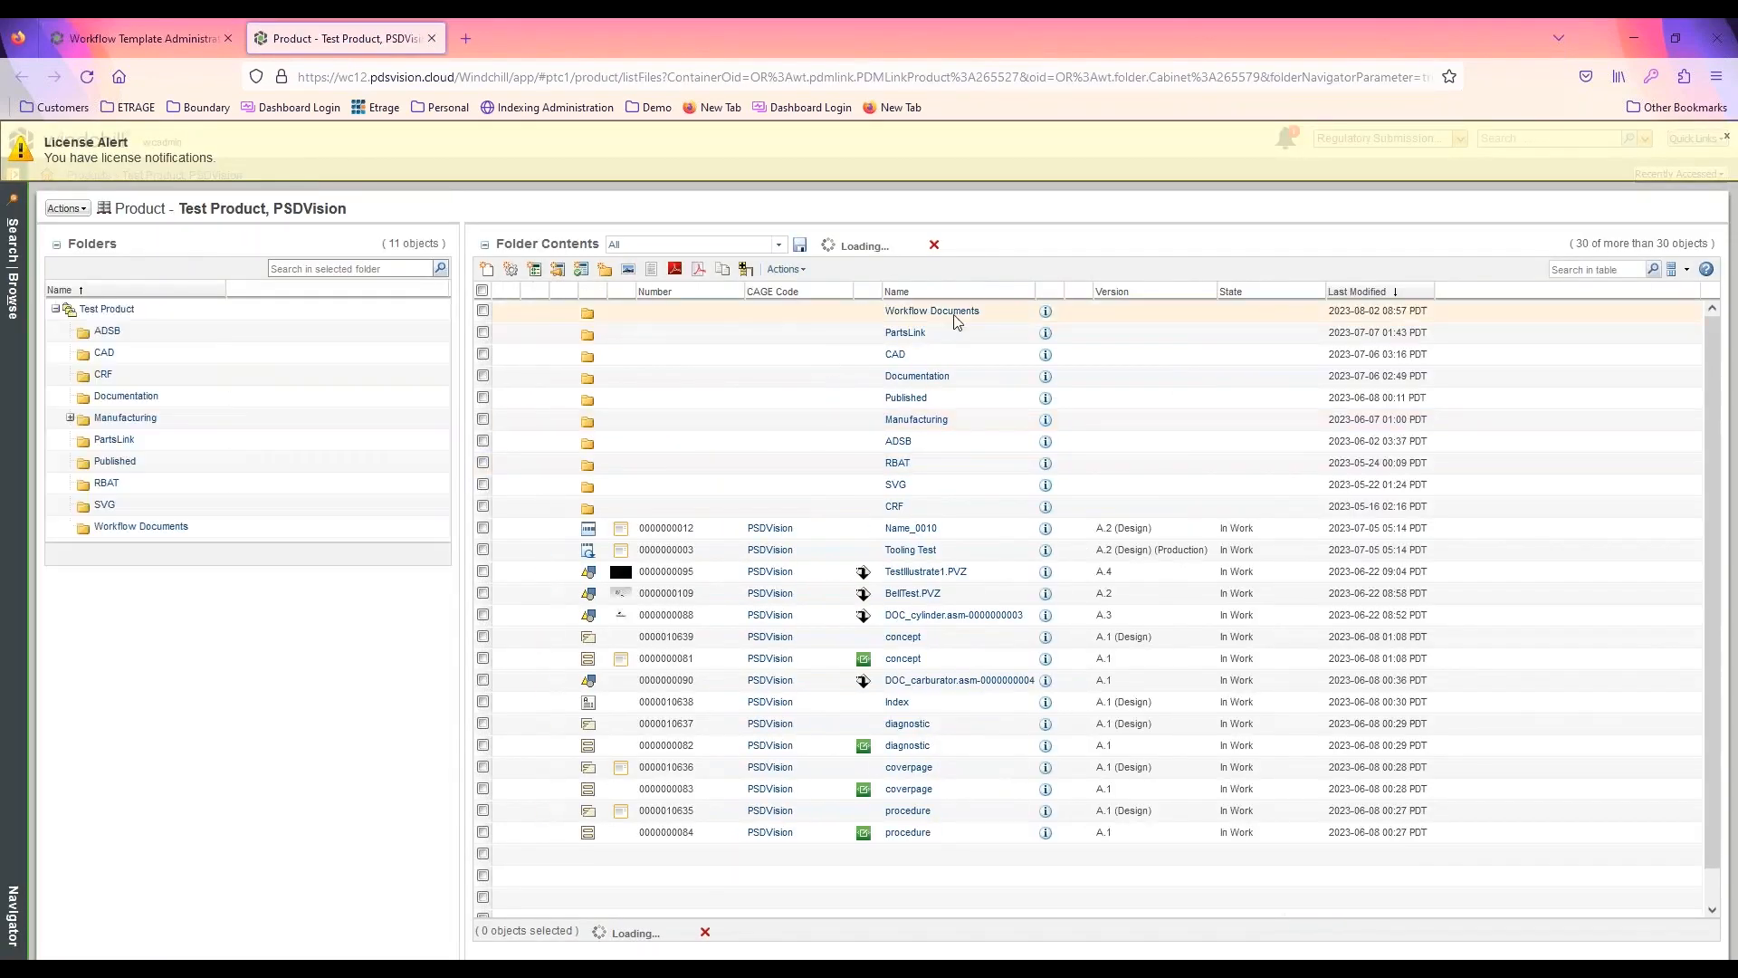
{"action": "left_click", "coordinate": [933, 311]}
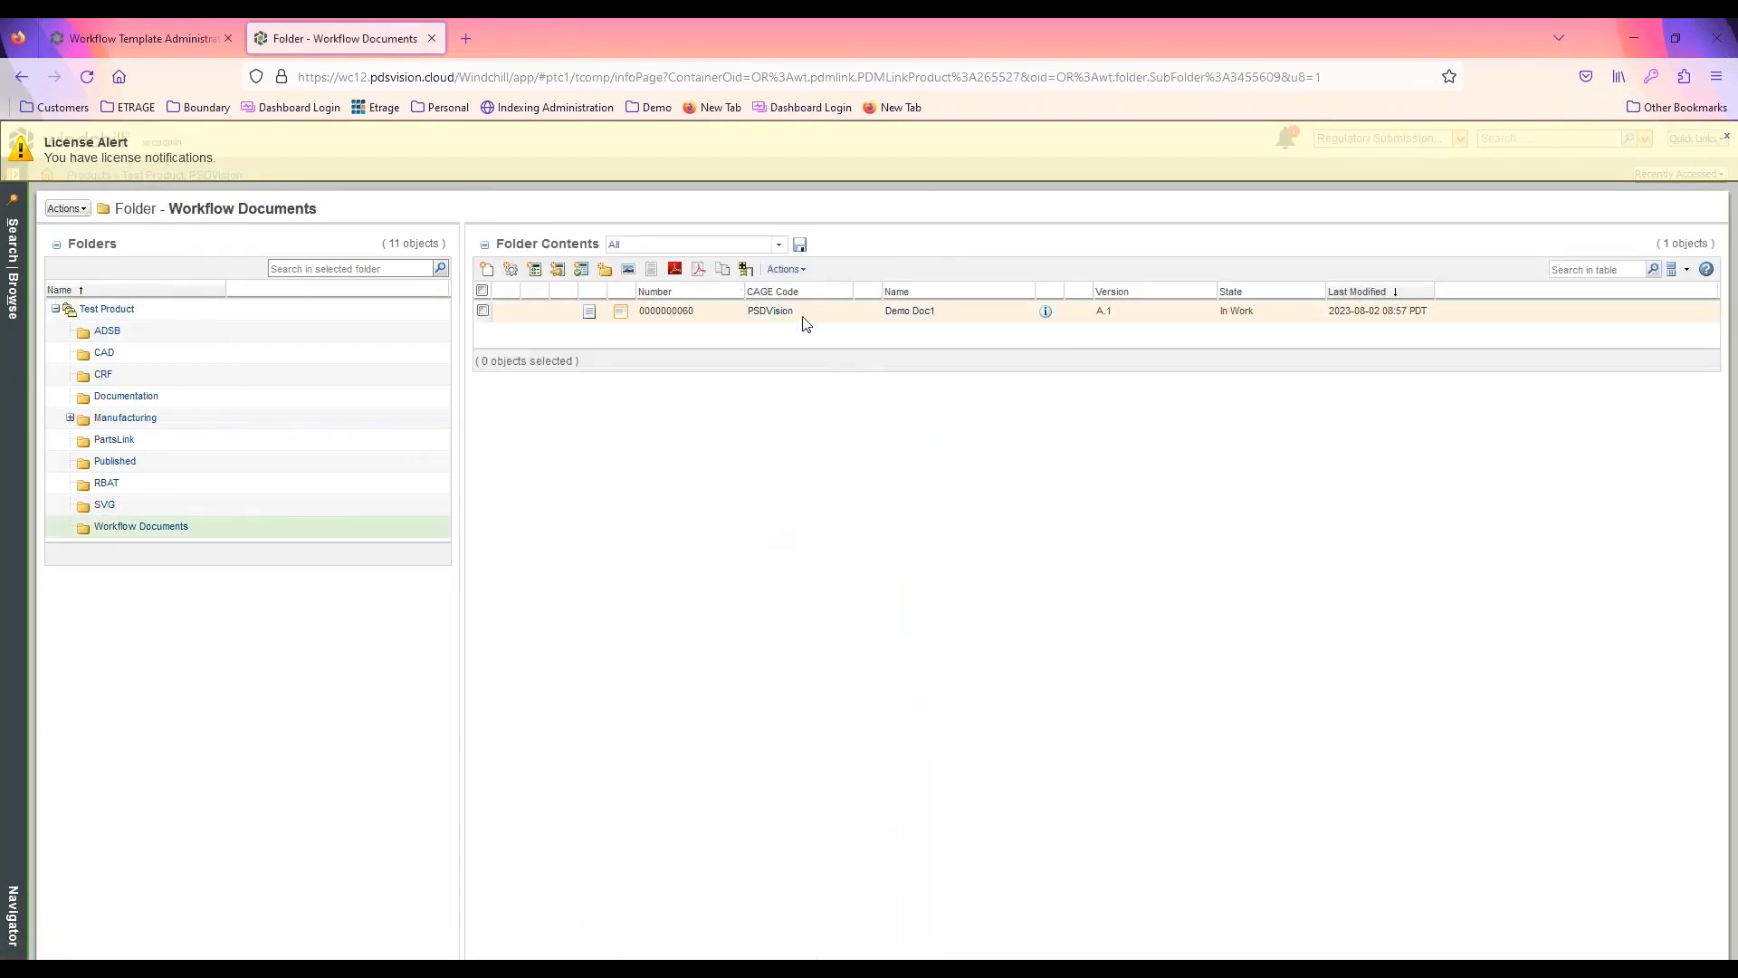
{"action": "left_click", "coordinate": [1048, 313]}
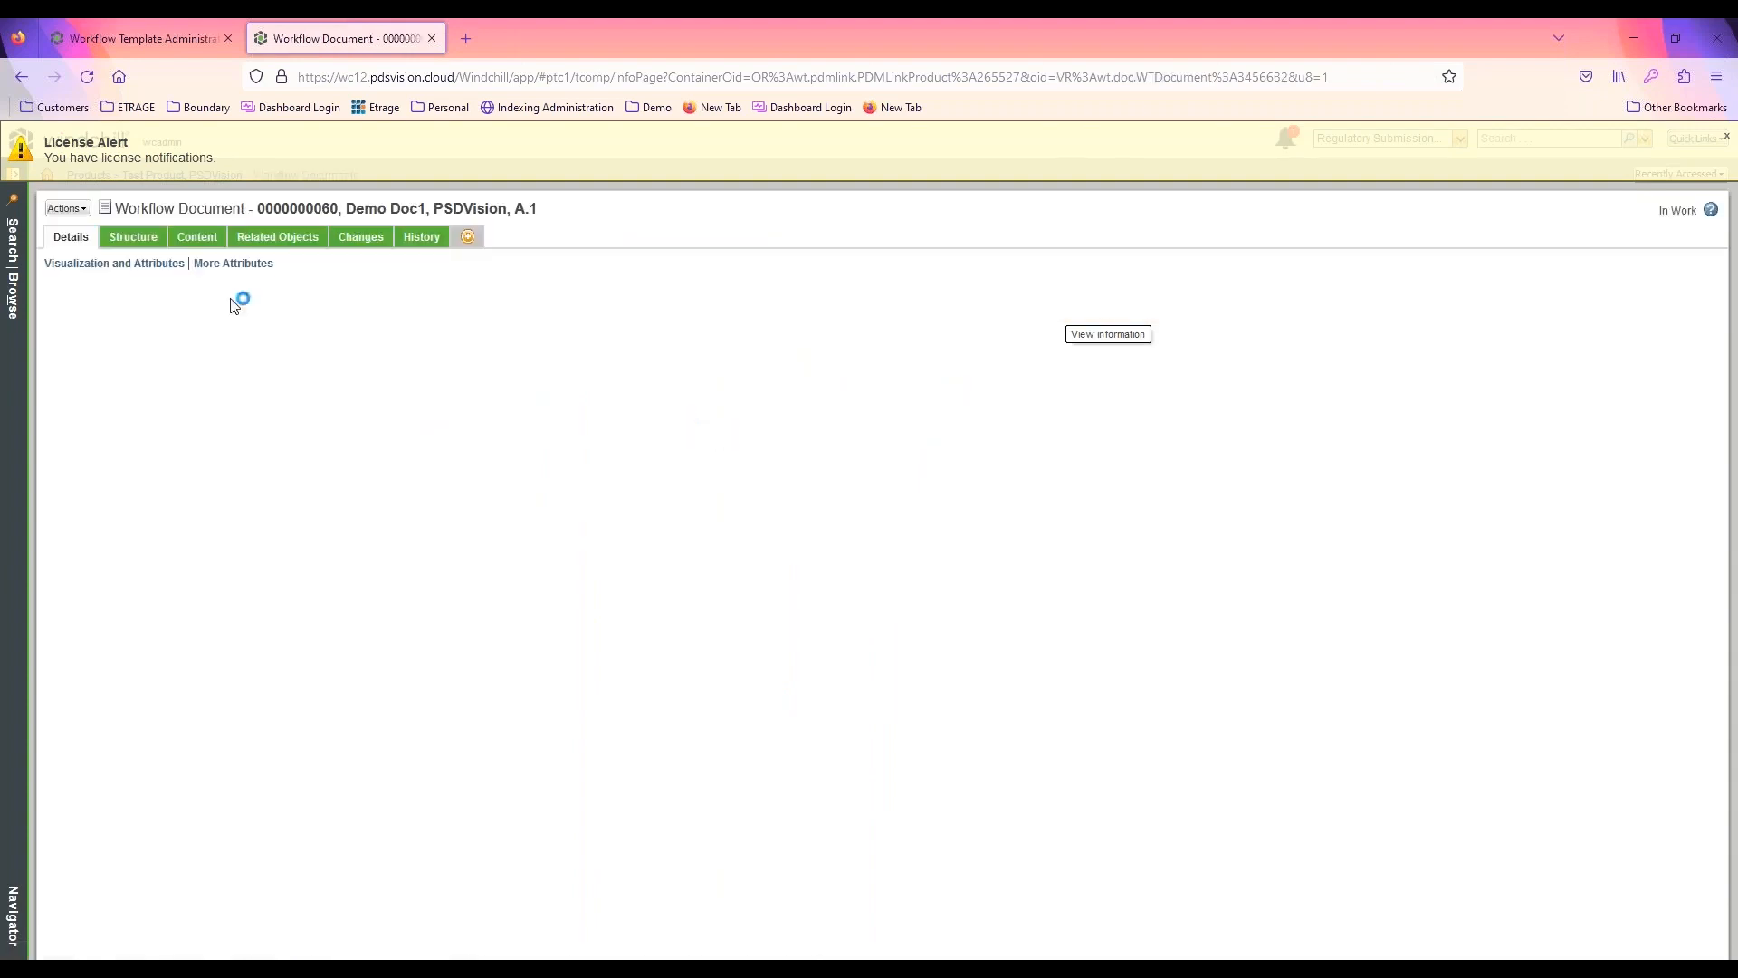
Reassign Demo Doc1 to the latest iteration of its current life cycle template, preserving the current state
{"action": "left_click", "coordinate": [78, 210]}
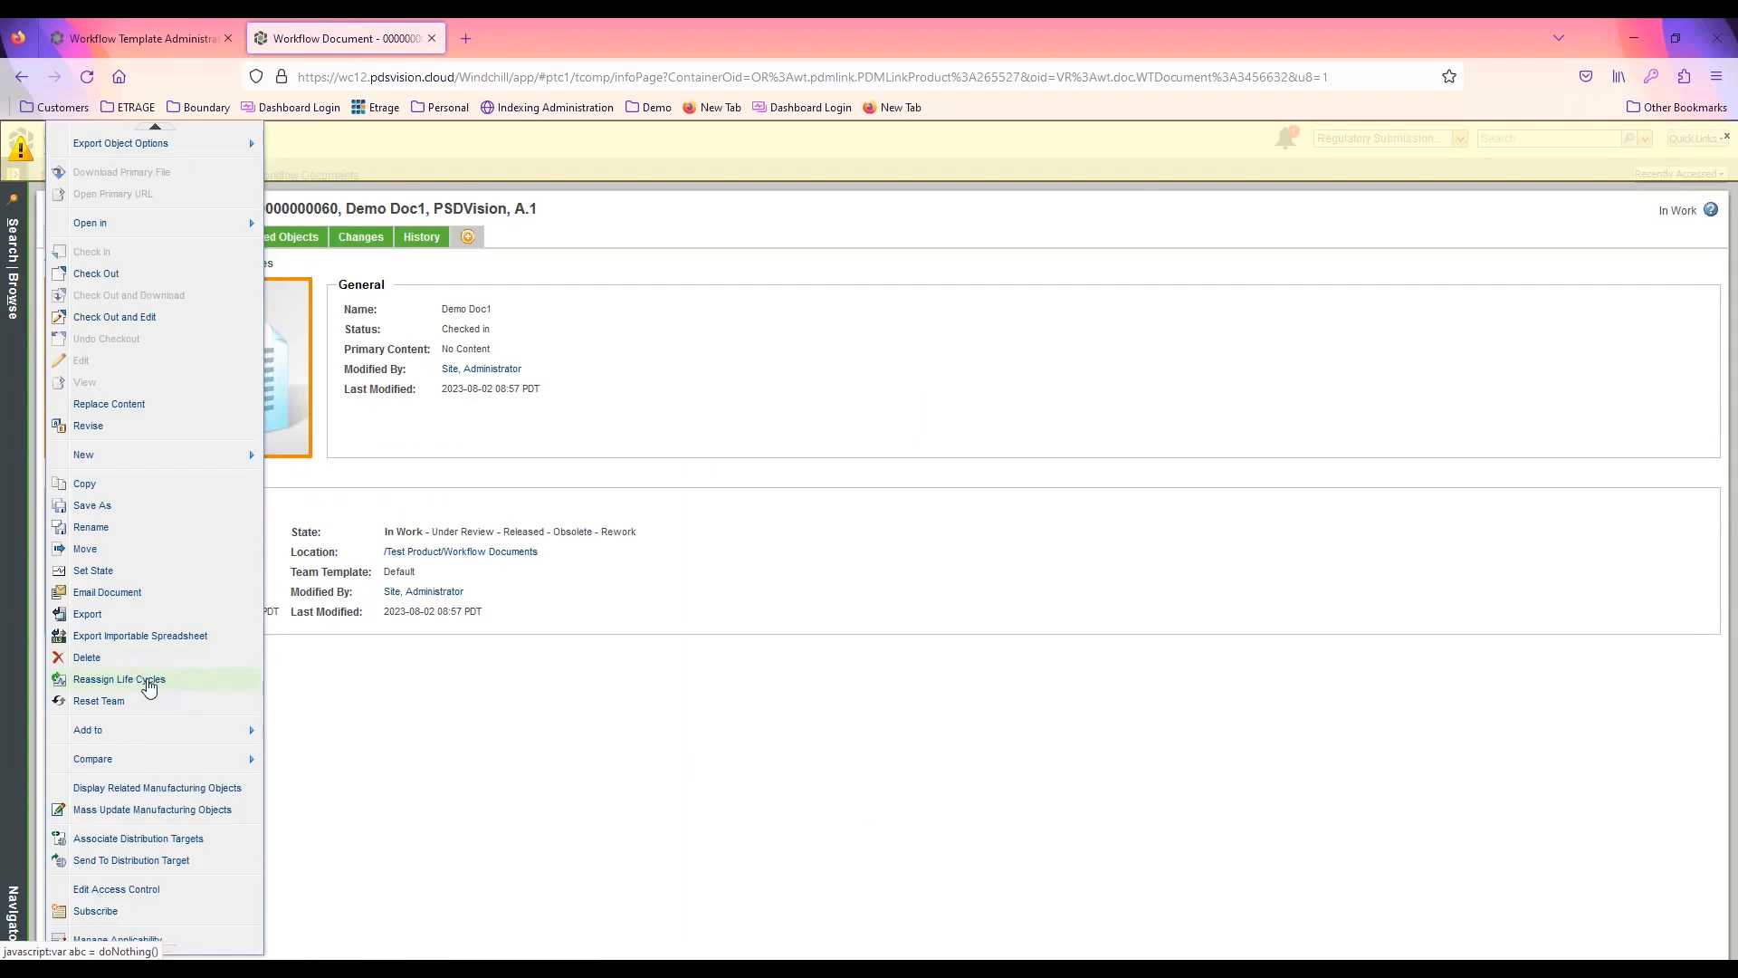
{"action": "left_click", "coordinate": [145, 680]}
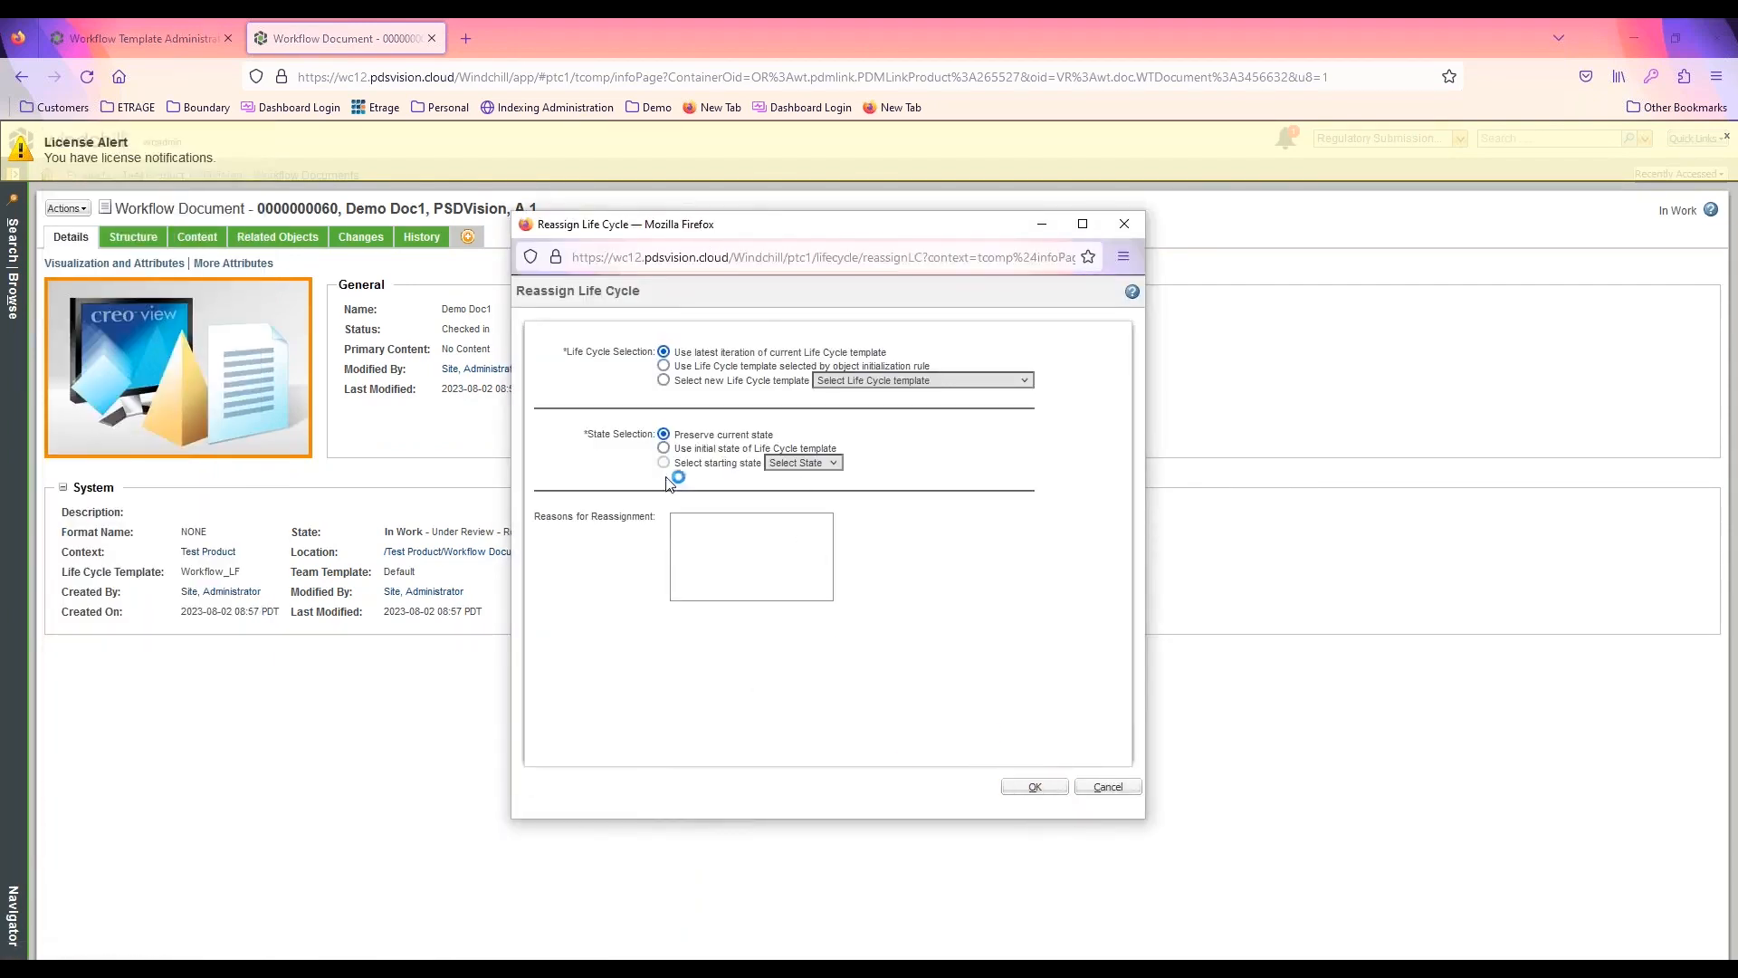
{"action": "left_click", "coordinate": [1034, 786]}
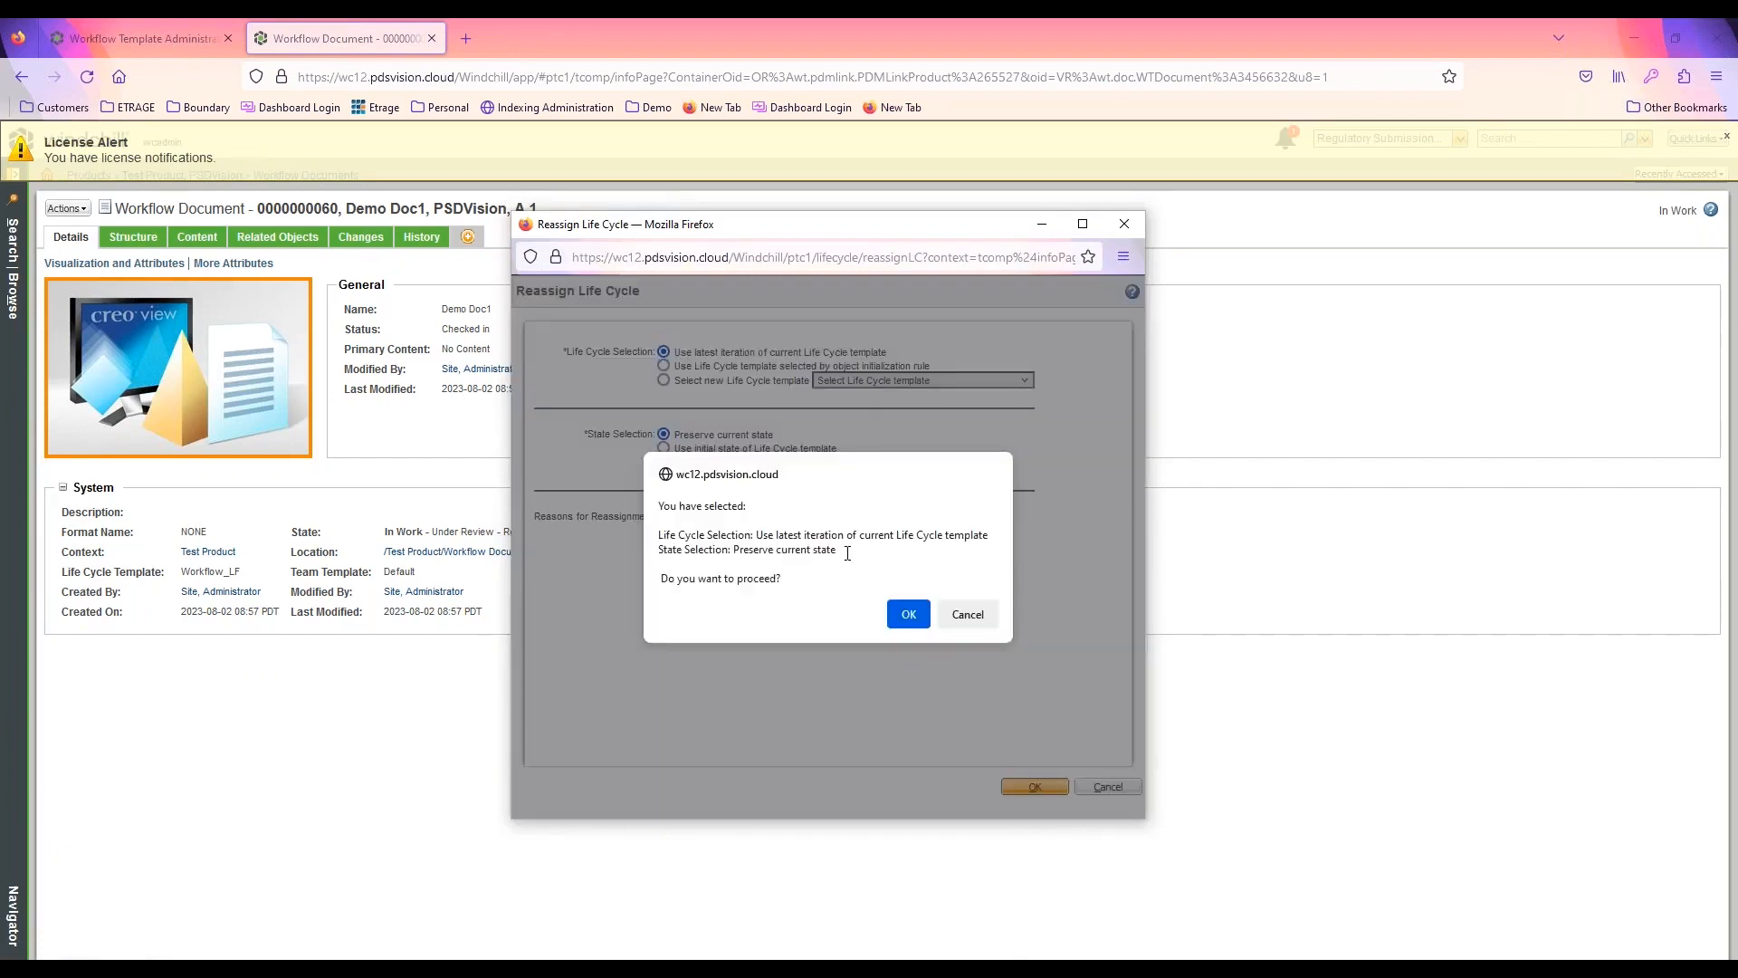
{"action": "key", "text": "Return"}
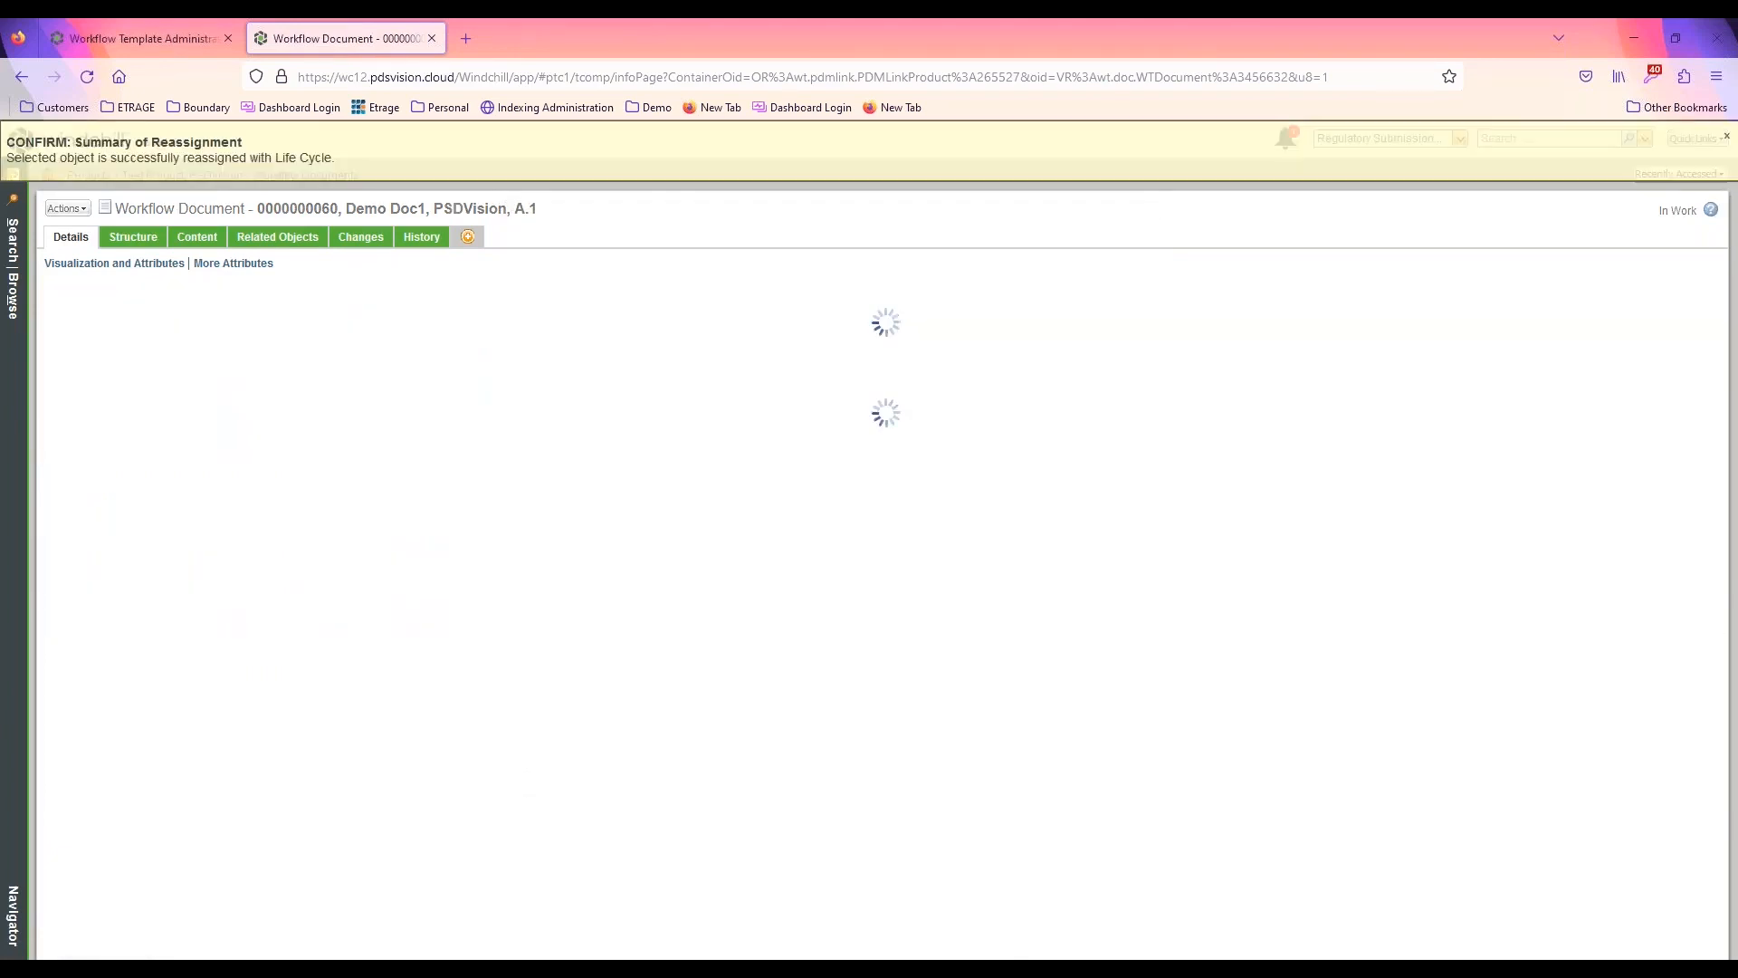
{"action": "left_click", "coordinate": [1724, 137]}
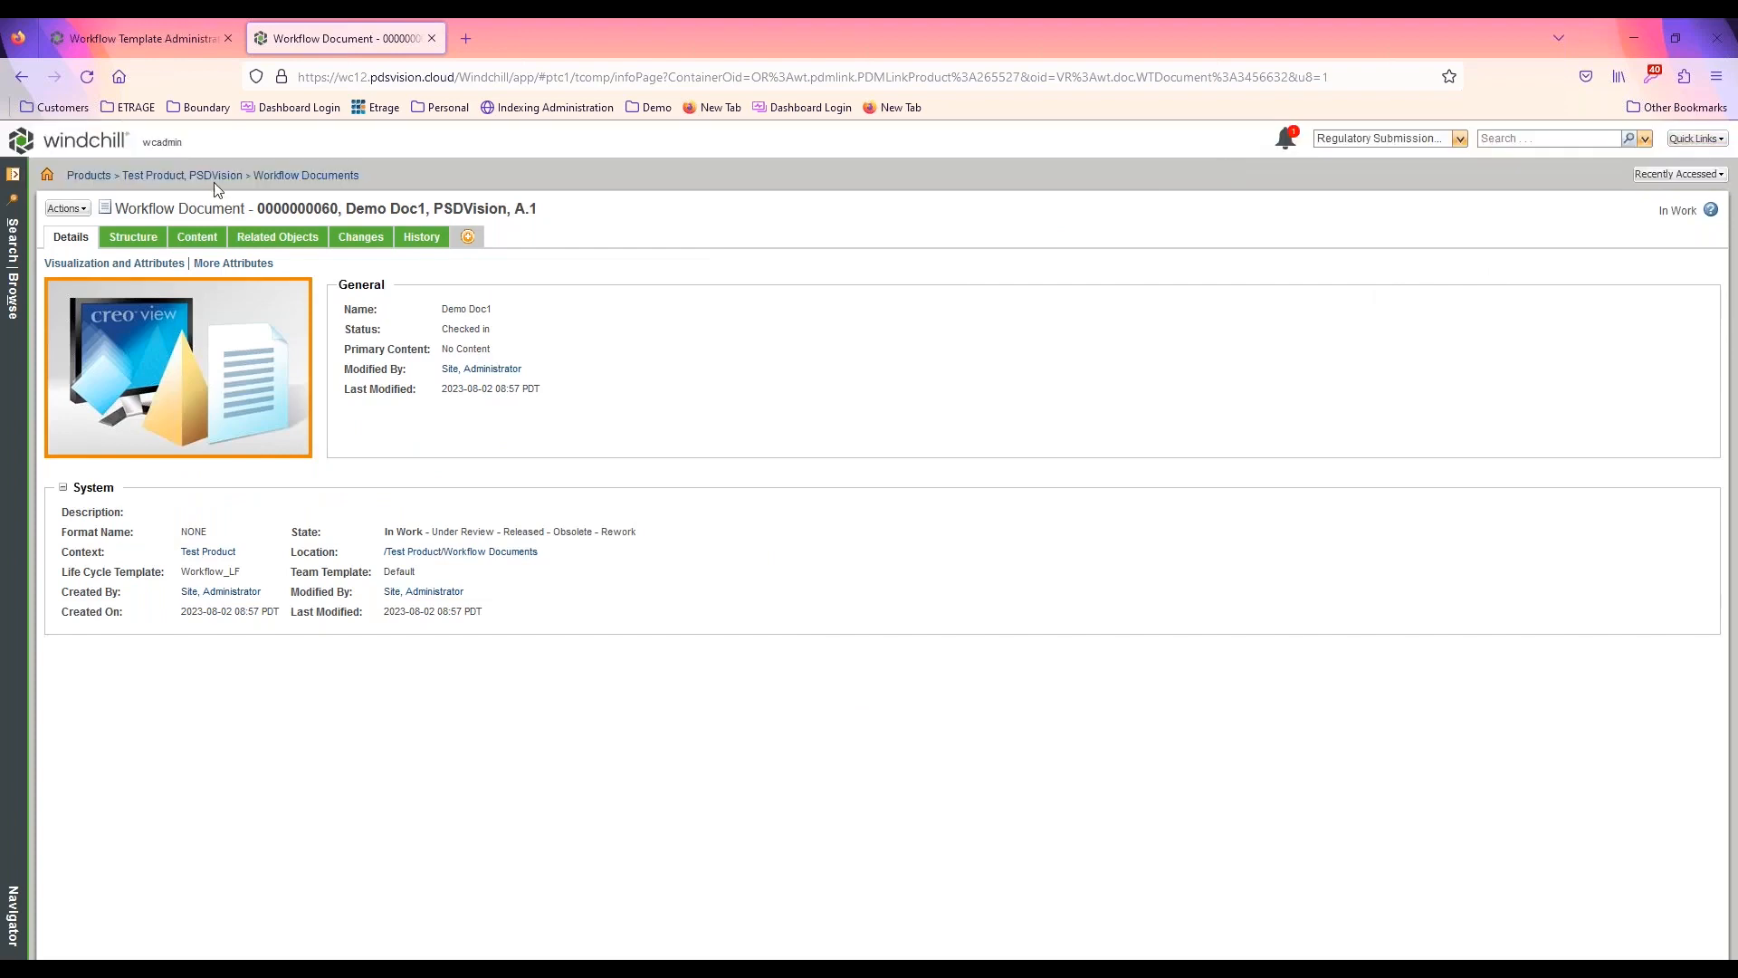
Complete the Submit Document task for Demo Doc1 from the home page task list
{"action": "left_click", "coordinate": [112, 145]}
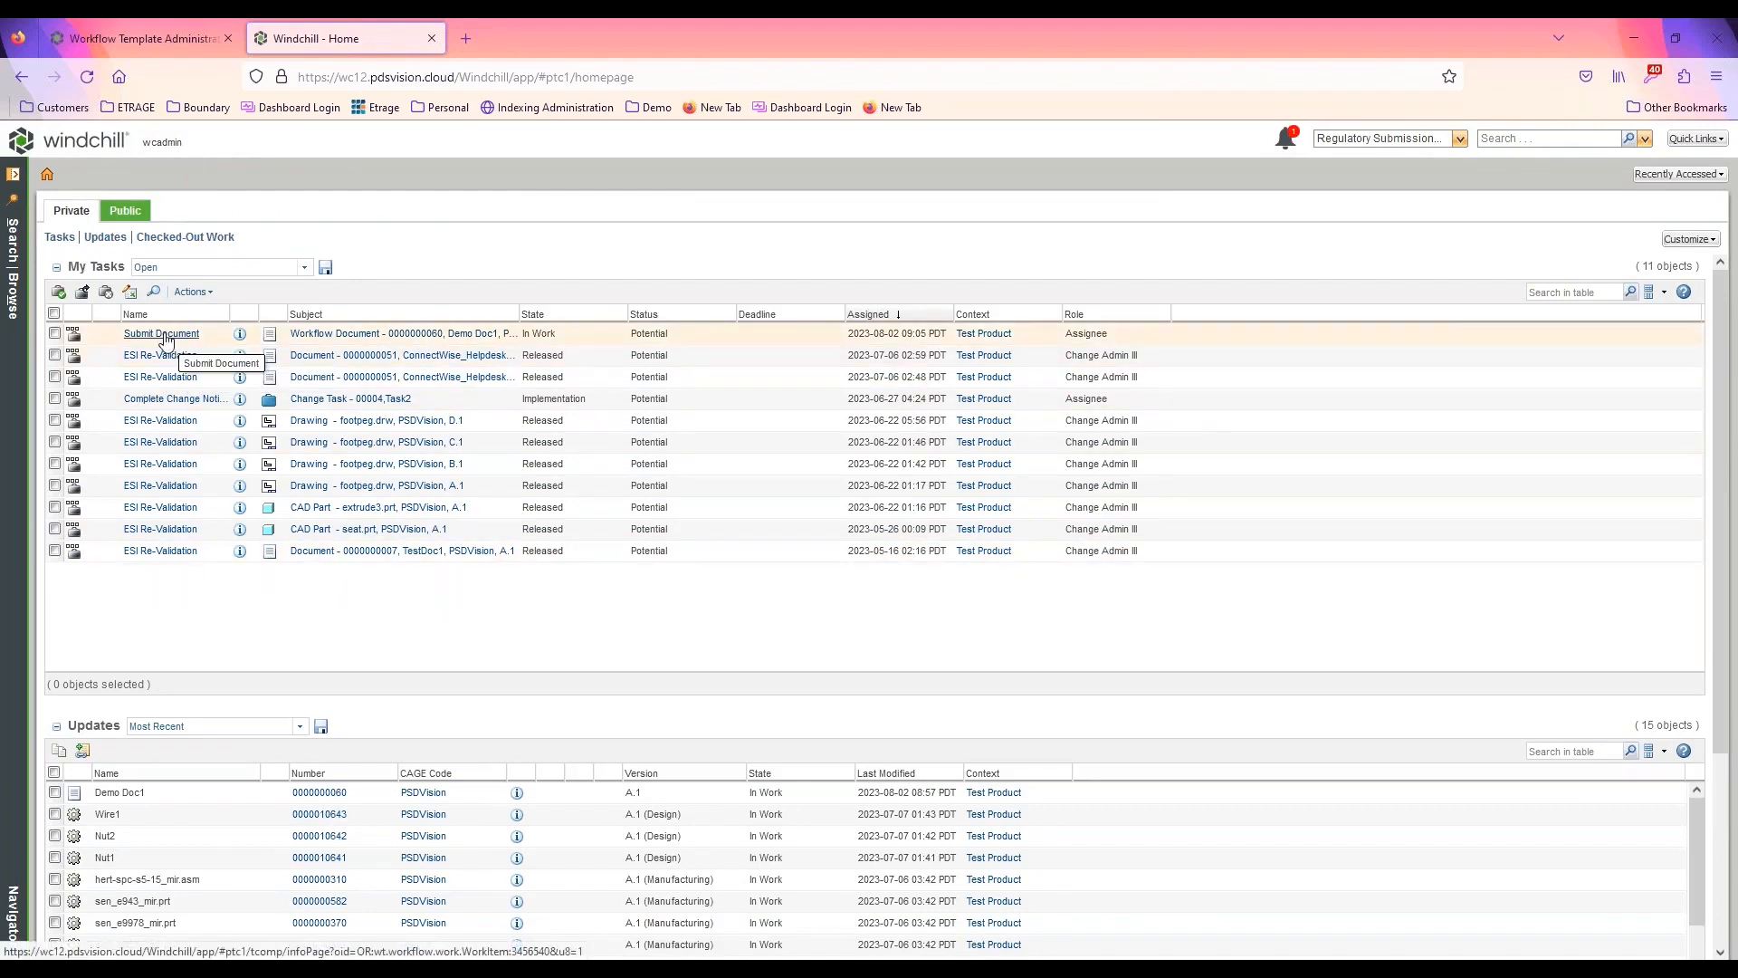
{"action": "left_click", "coordinate": [162, 334]}
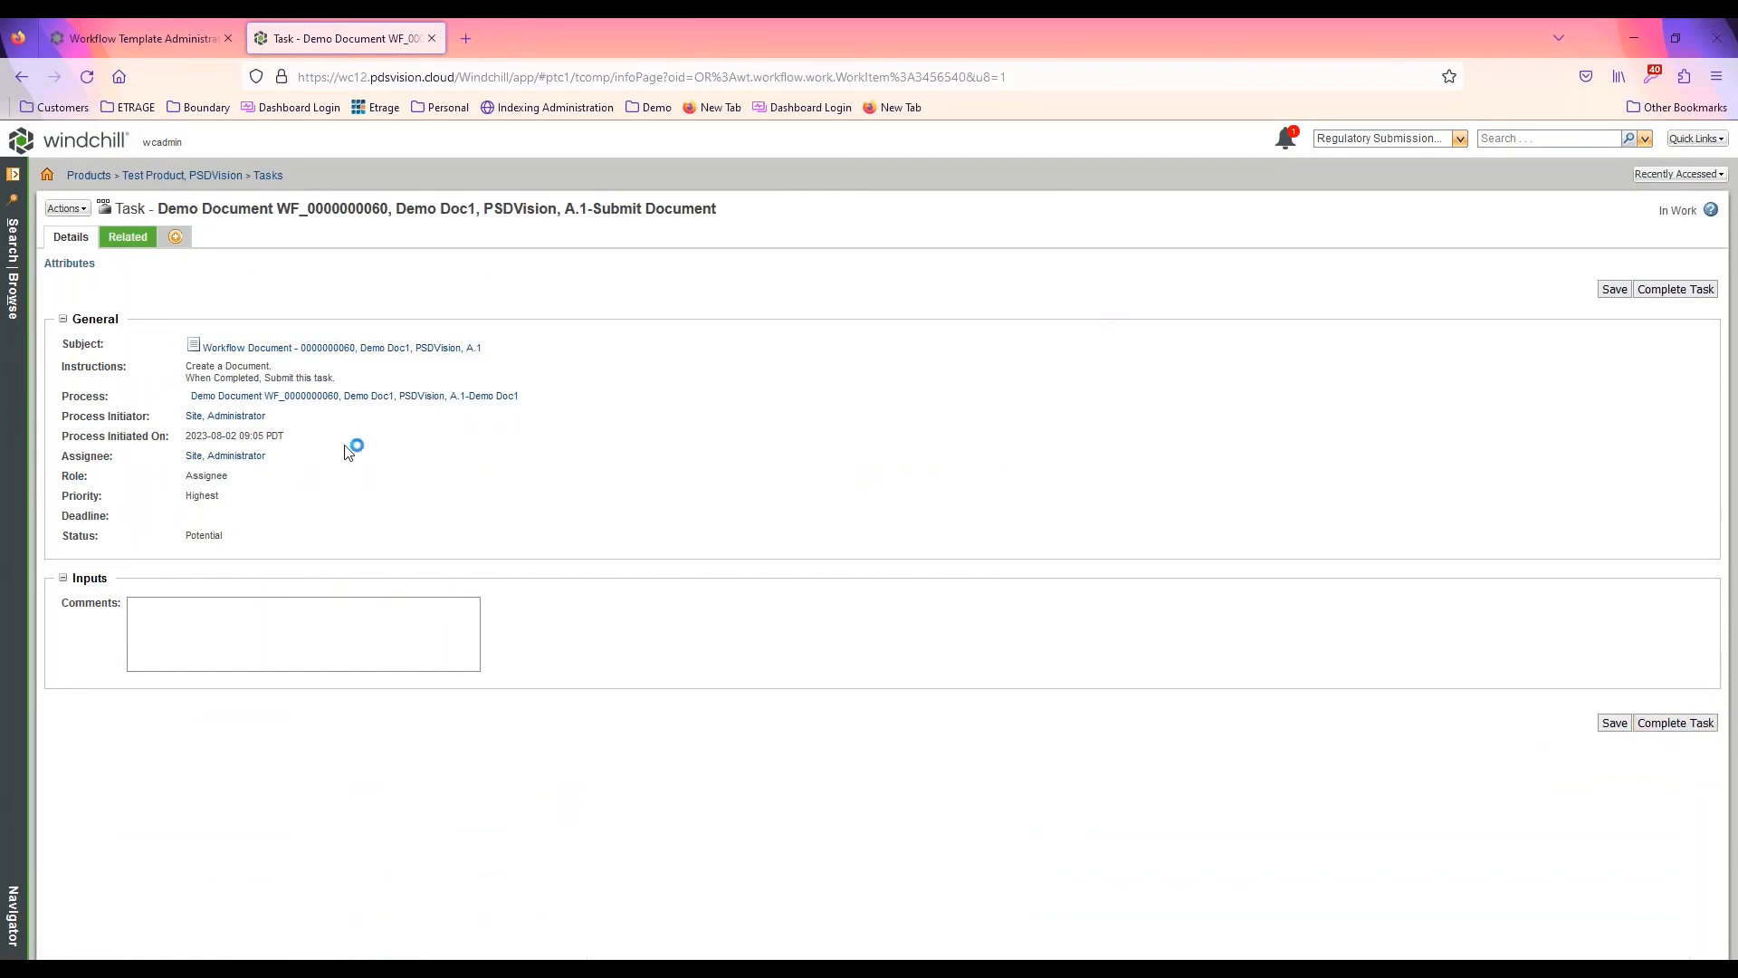
{"action": "left_click", "coordinate": [1711, 729]}
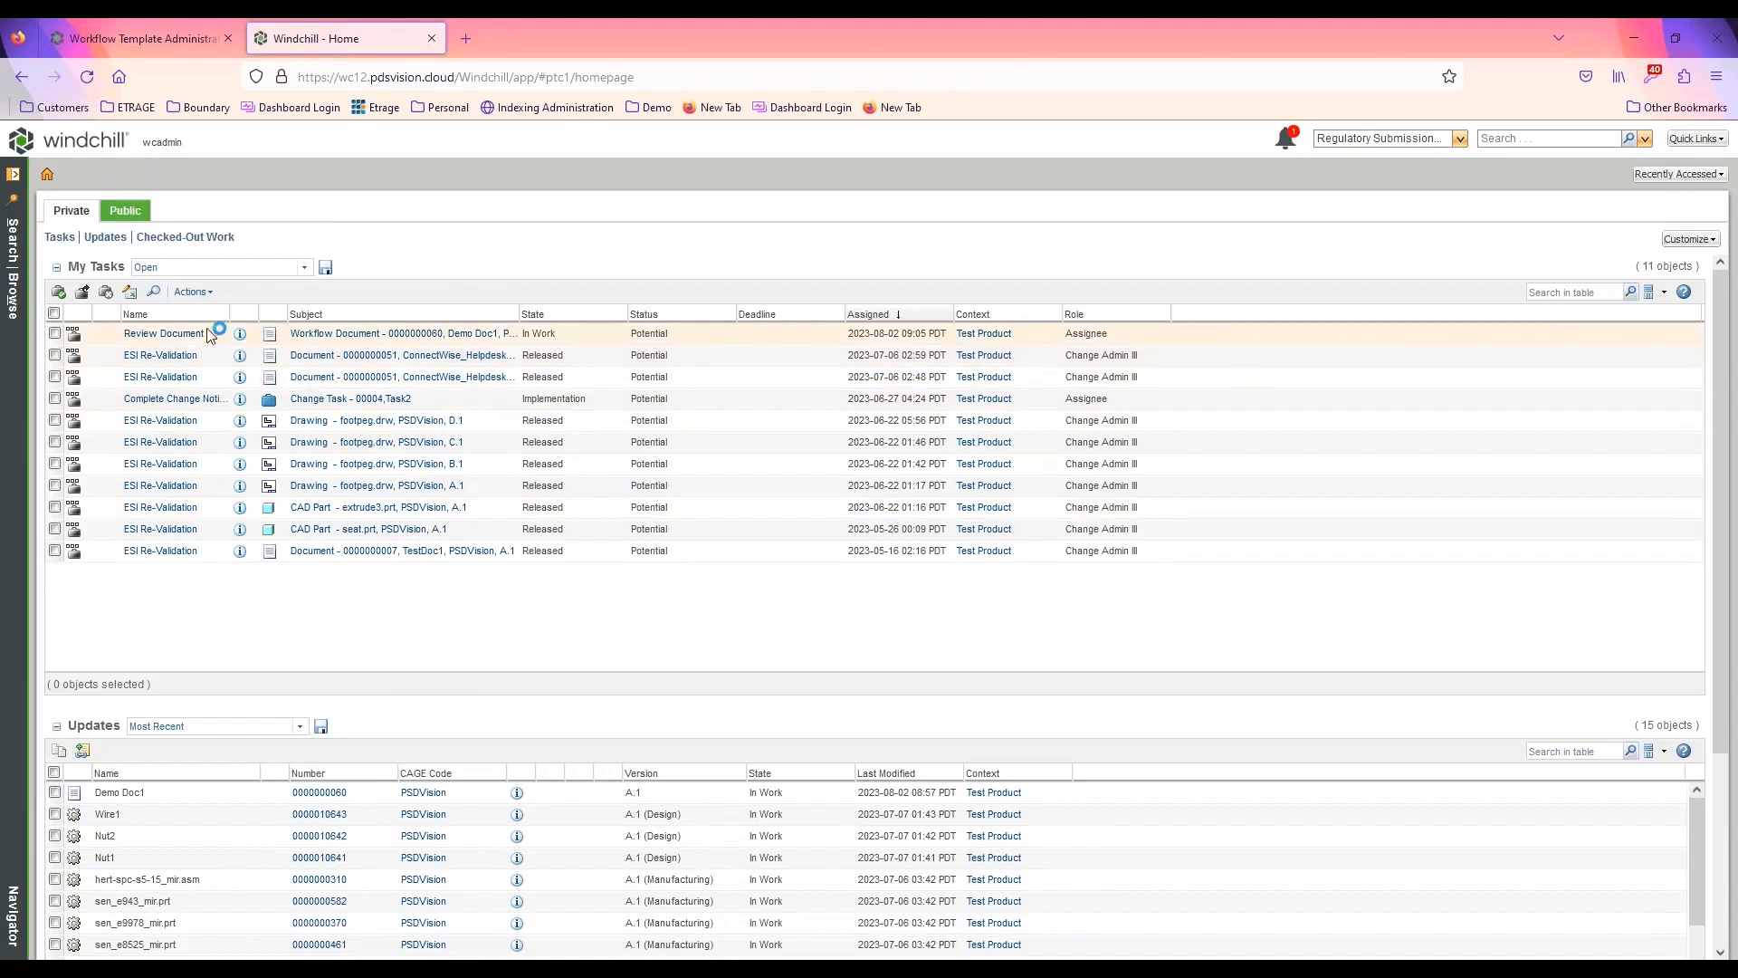
Complete the Review Document task for Demo Doc1 with the Rework routing option
{"action": "left_click", "coordinate": [163, 334]}
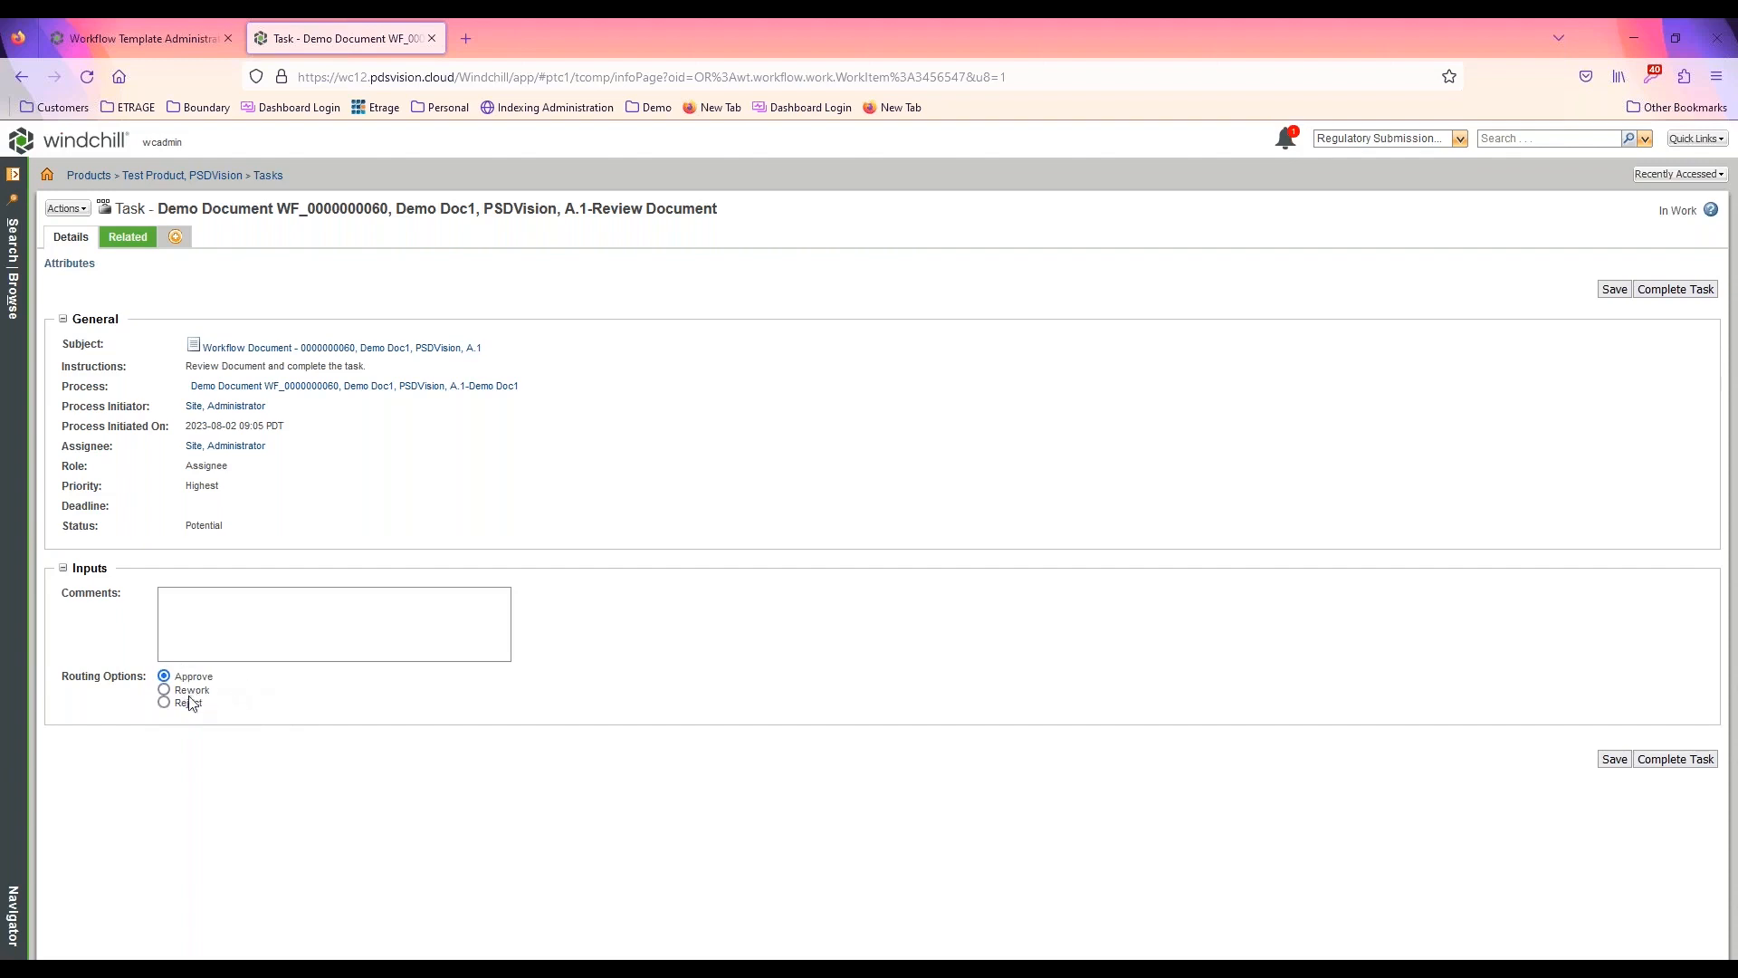
{"action": "left_click_drag", "start_coordinate": [190, 690], "coordinate": [195, 692]}
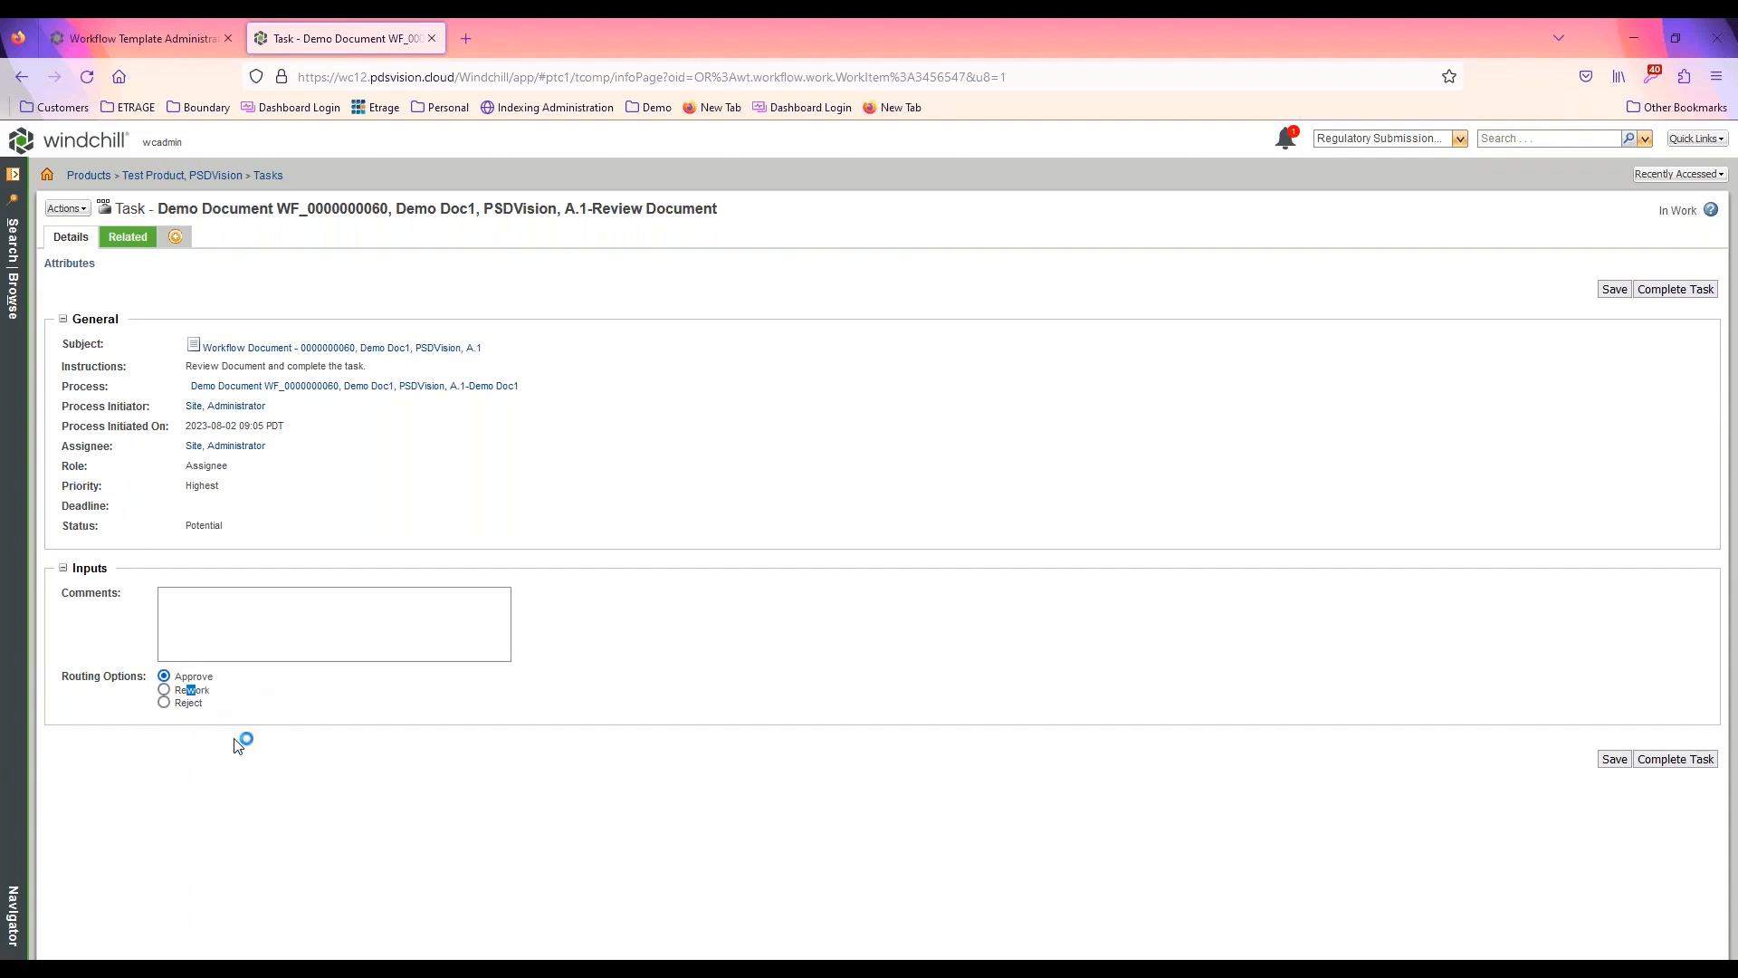
{"action": "left_click", "coordinate": [164, 690]}
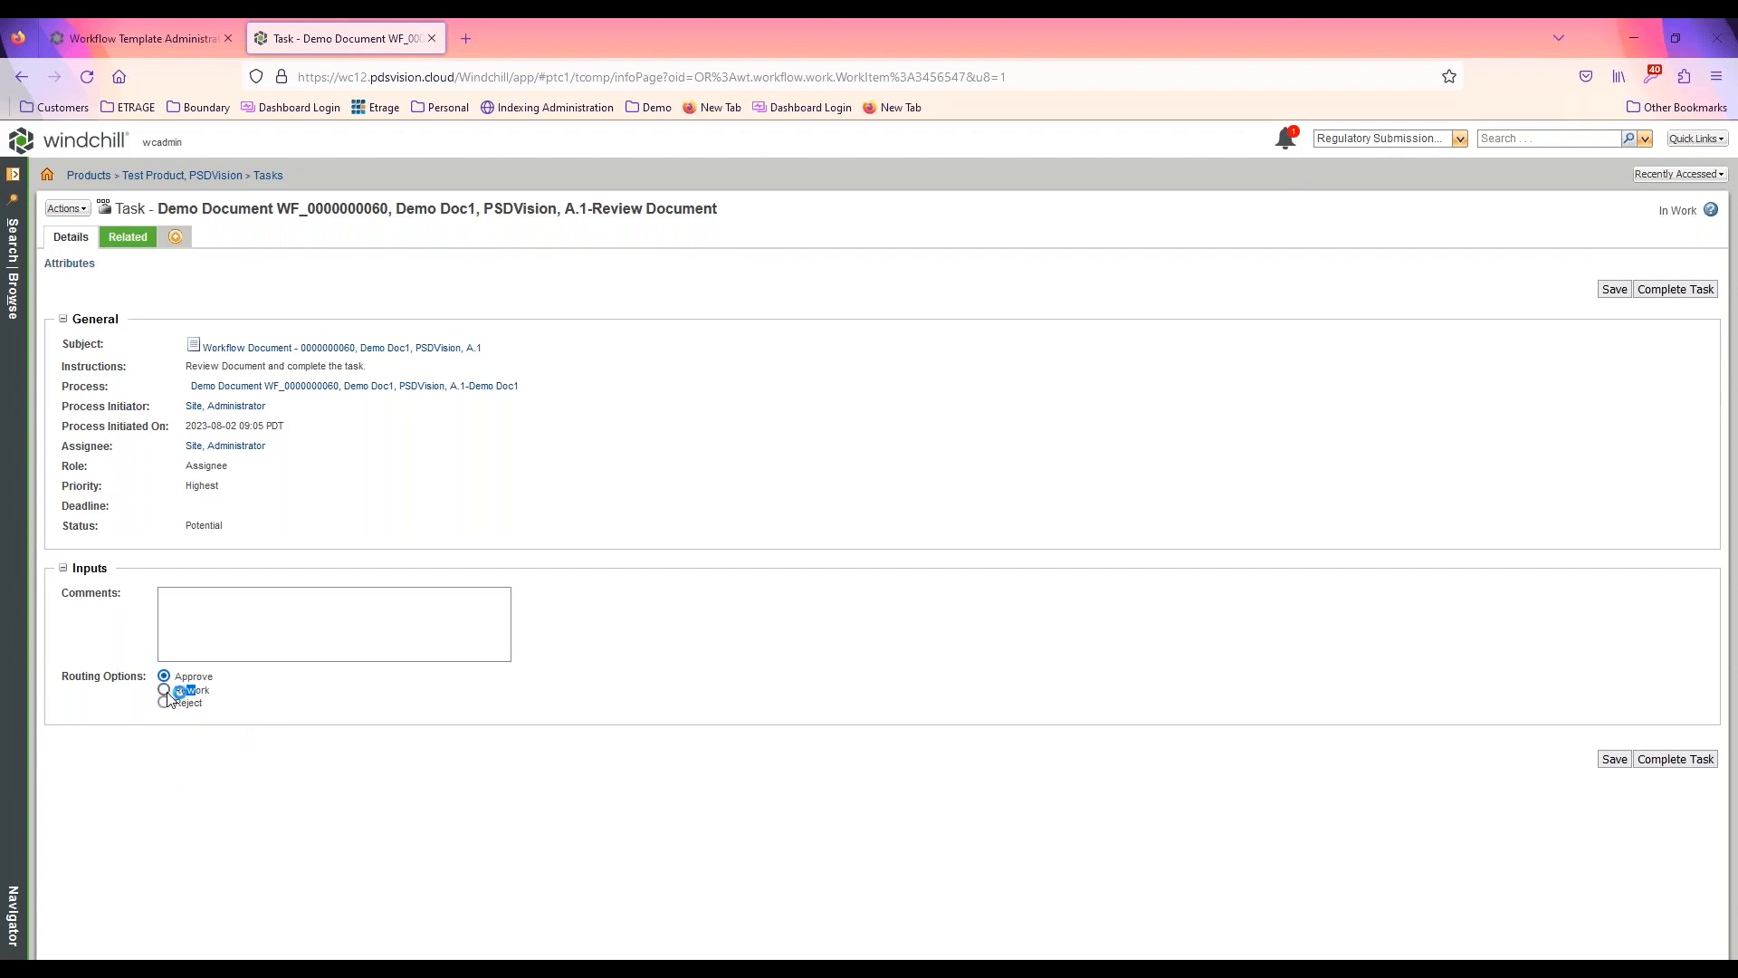
{"action": "left_click", "coordinate": [1682, 761]}
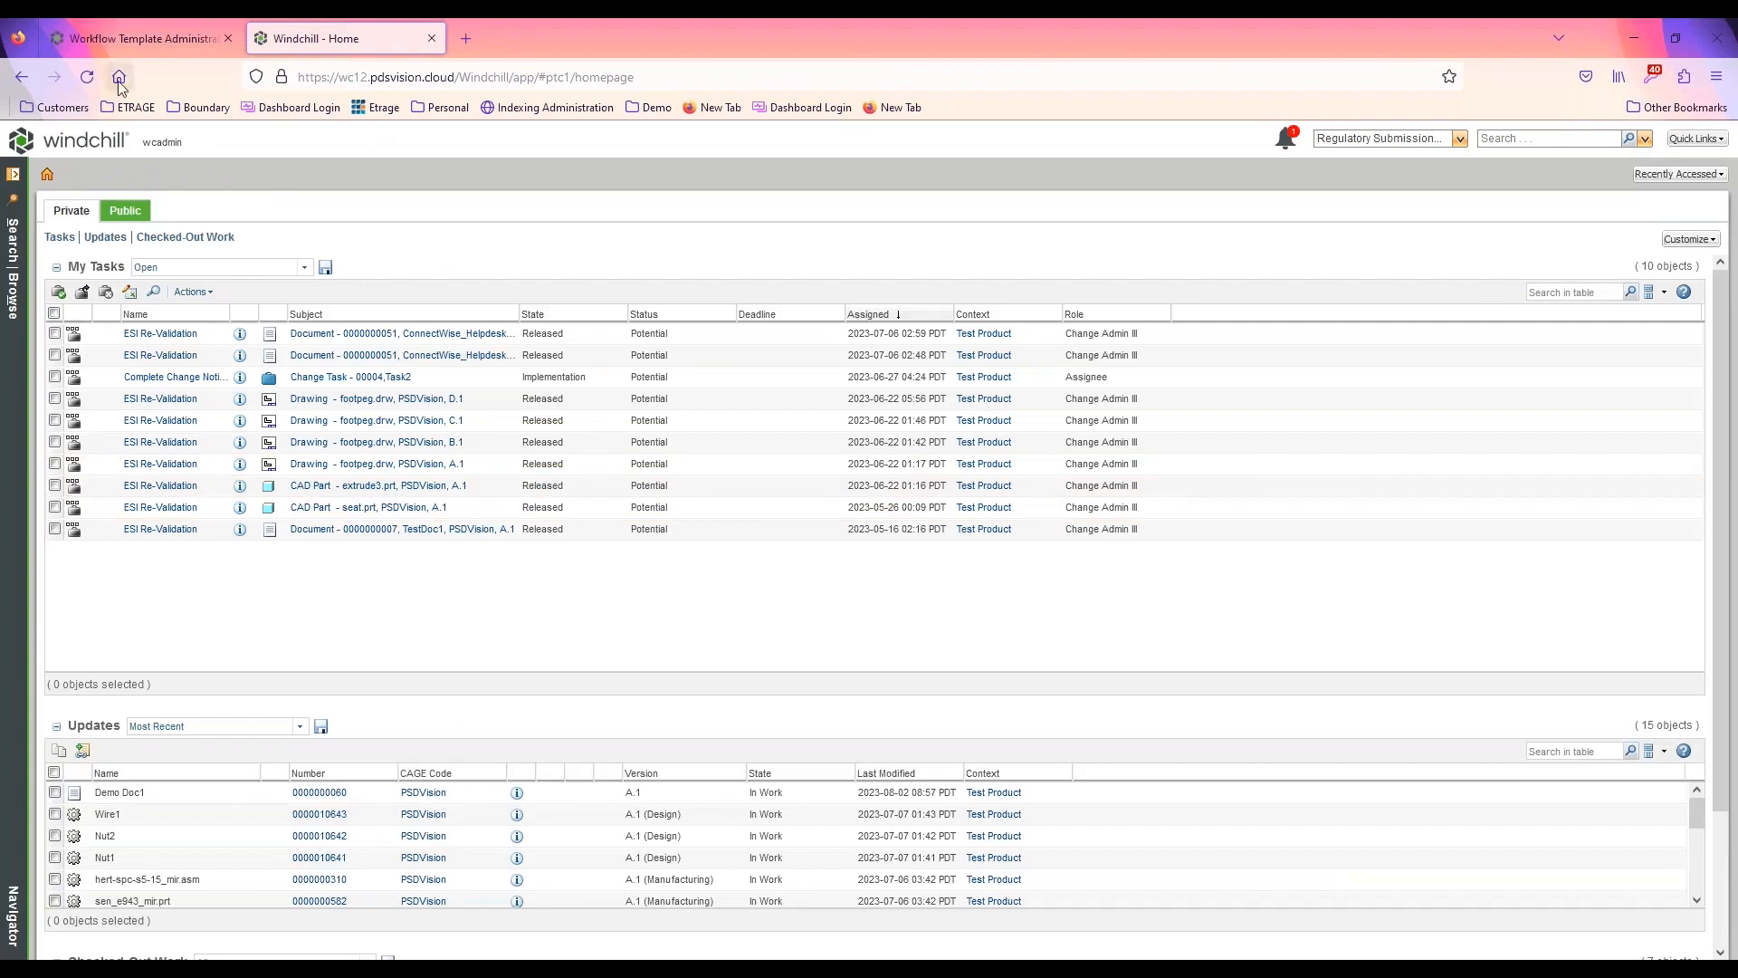
Inspect the Review Document and Submit Document activities in the process of the returned Submit Document task, and complete that task
{"action": "left_click", "coordinate": [87, 76]}
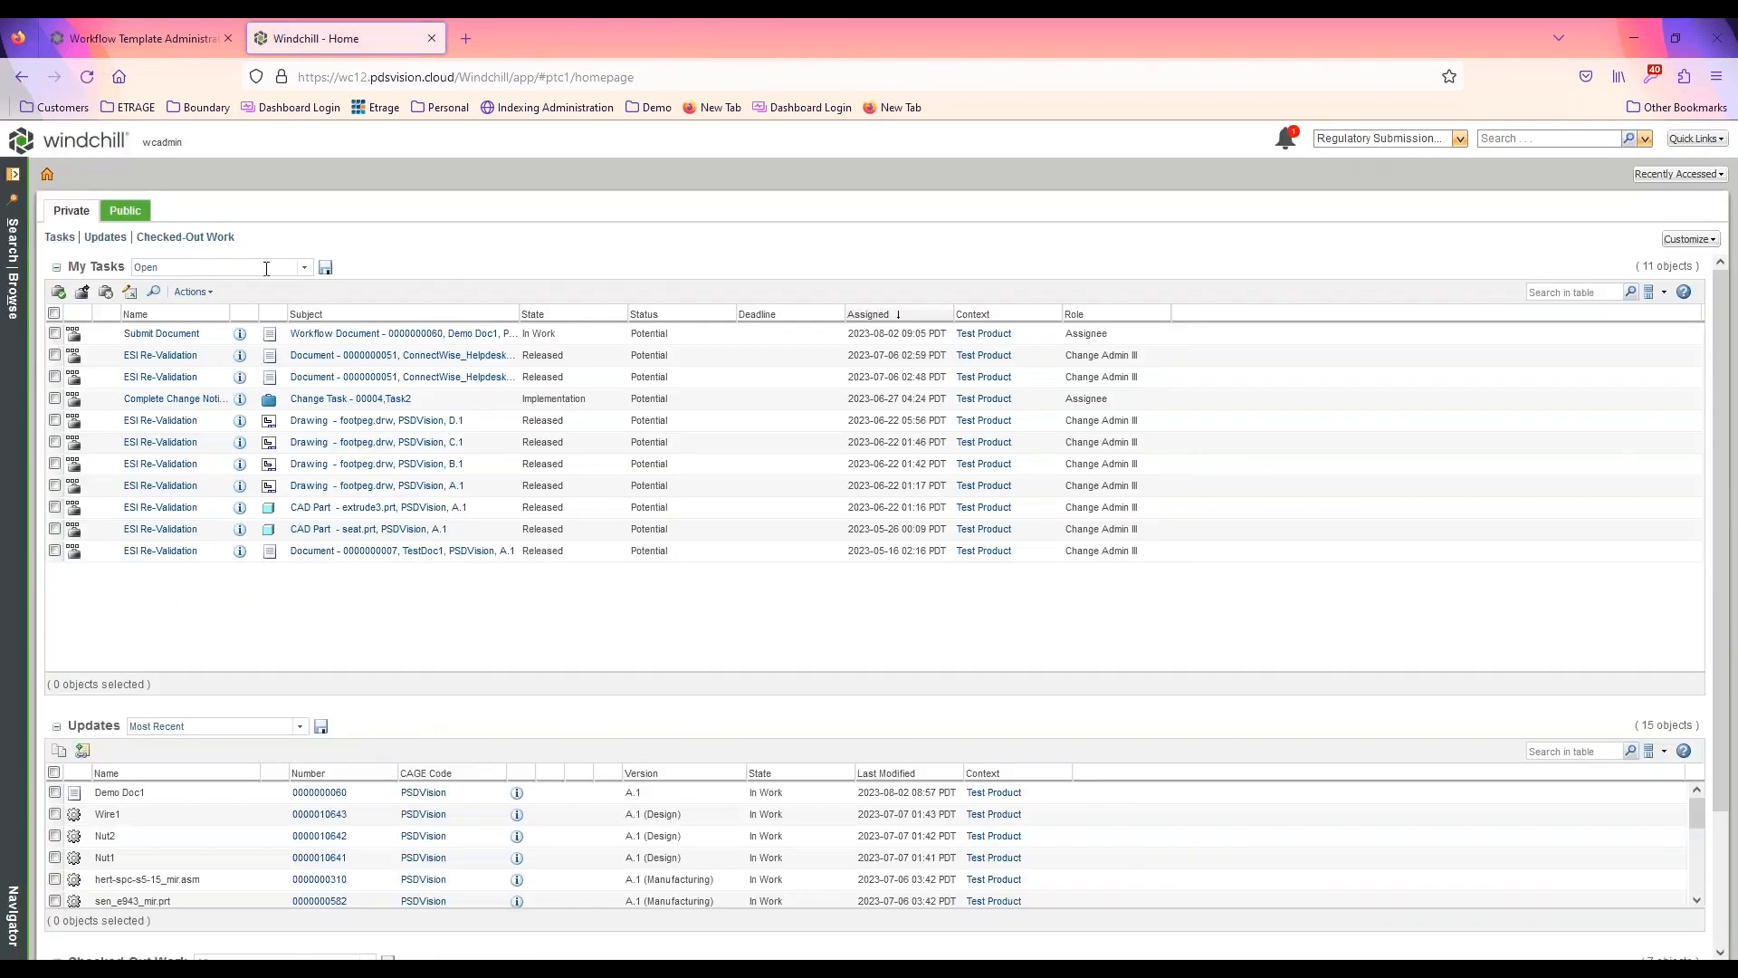
{"action": "left_click", "coordinate": [161, 334]}
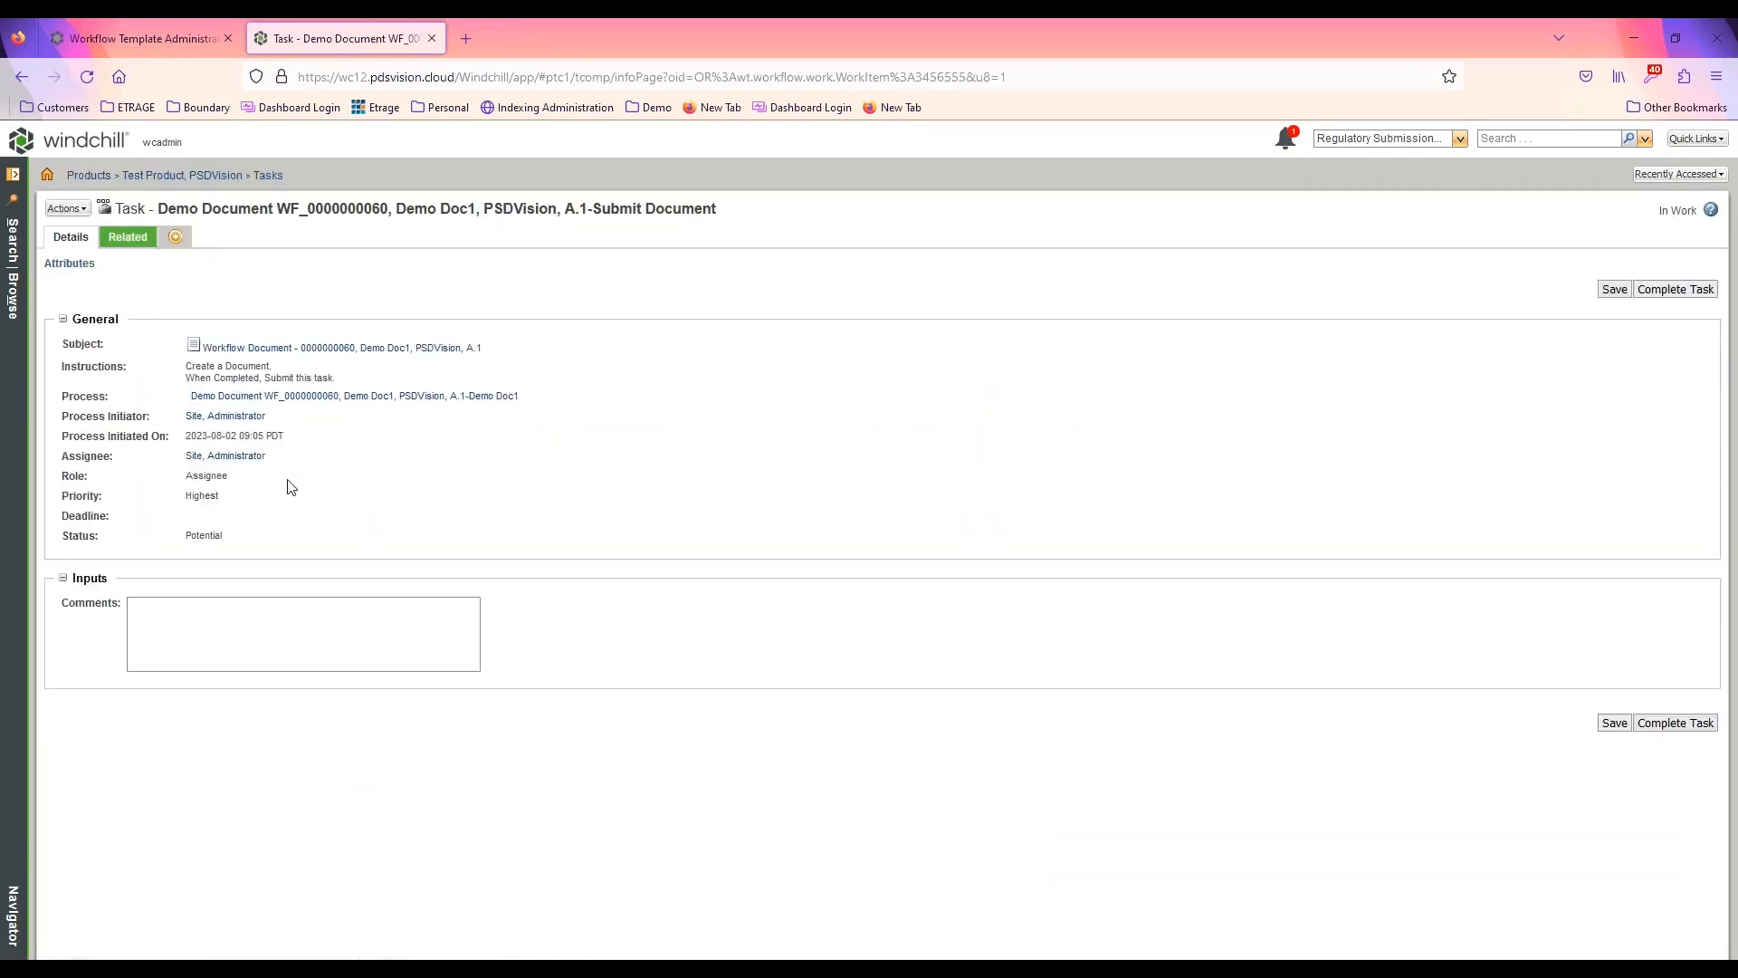
{"action": "left_click", "coordinate": [326, 396]}
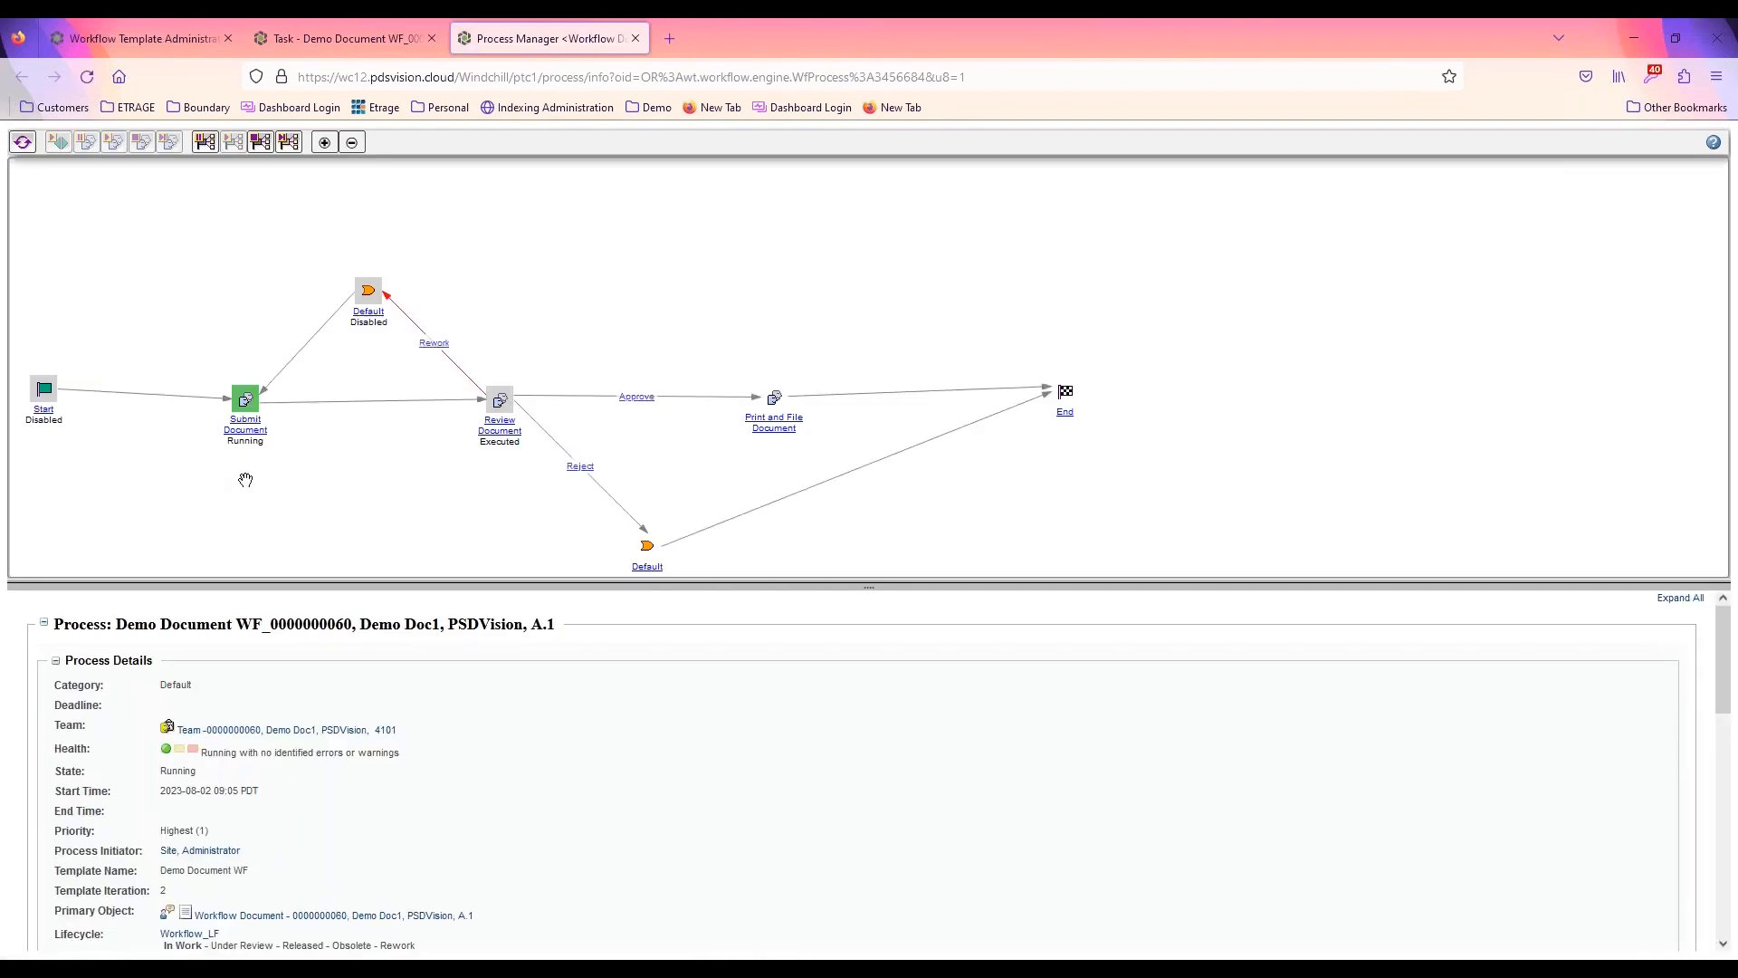
{"action": "left_click", "coordinate": [500, 401]}
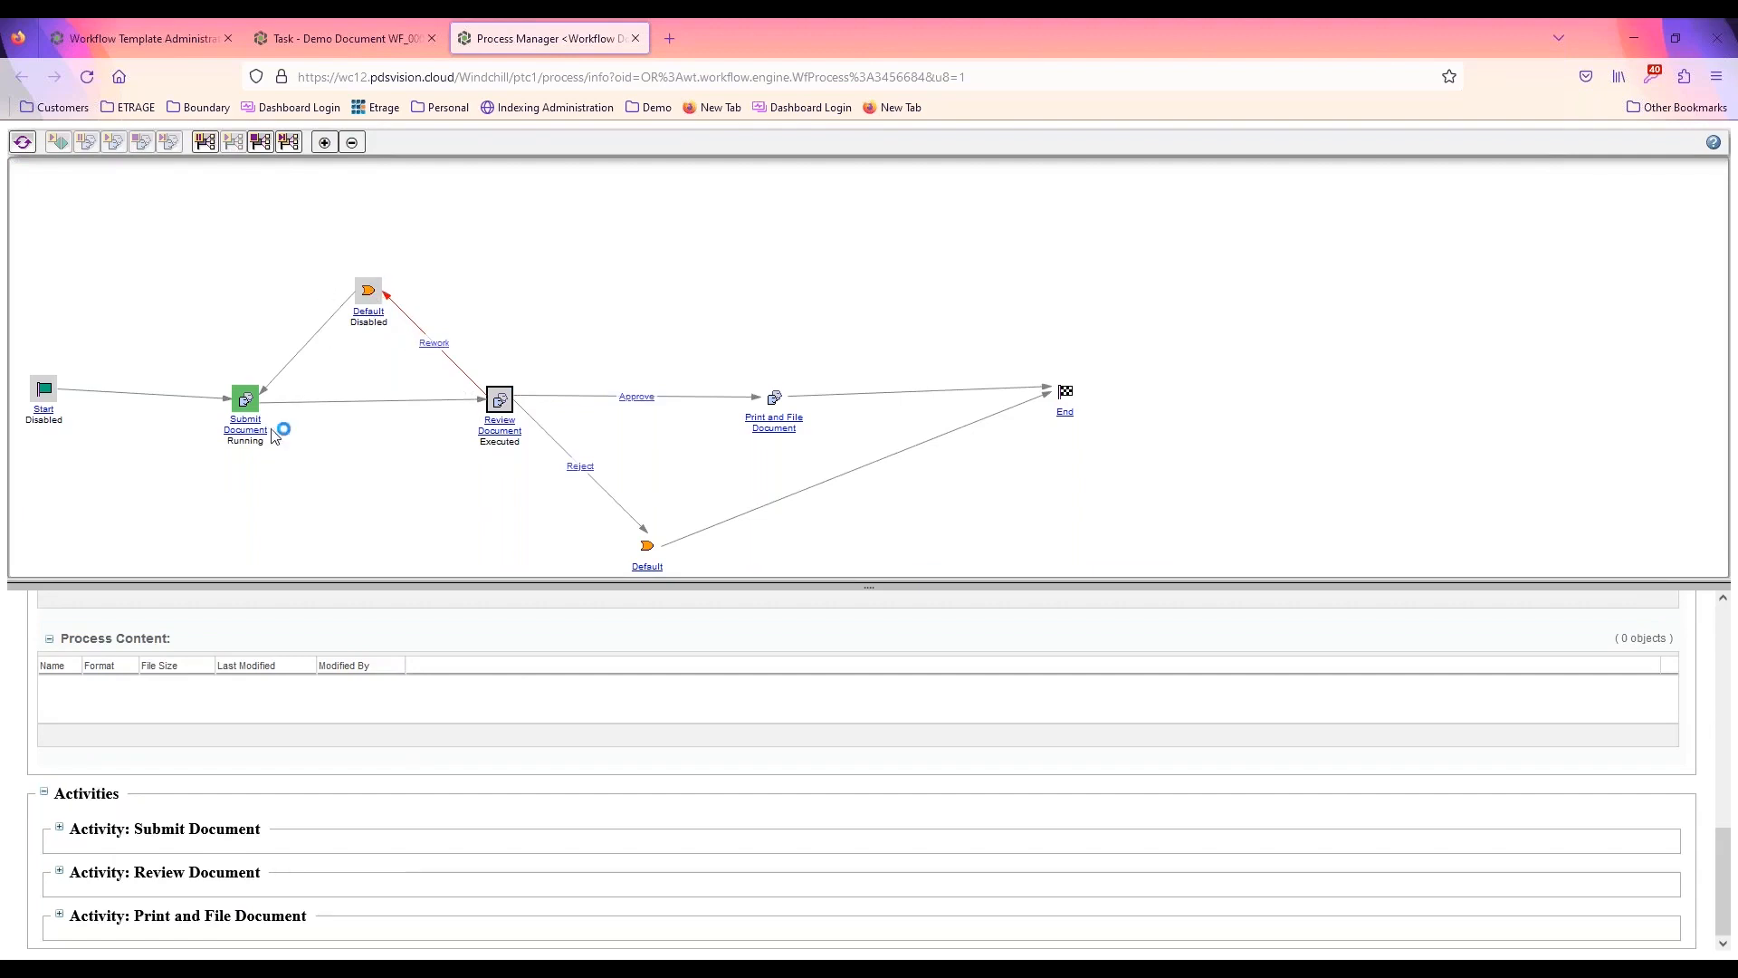
{"action": "left_click", "coordinate": [246, 399]}
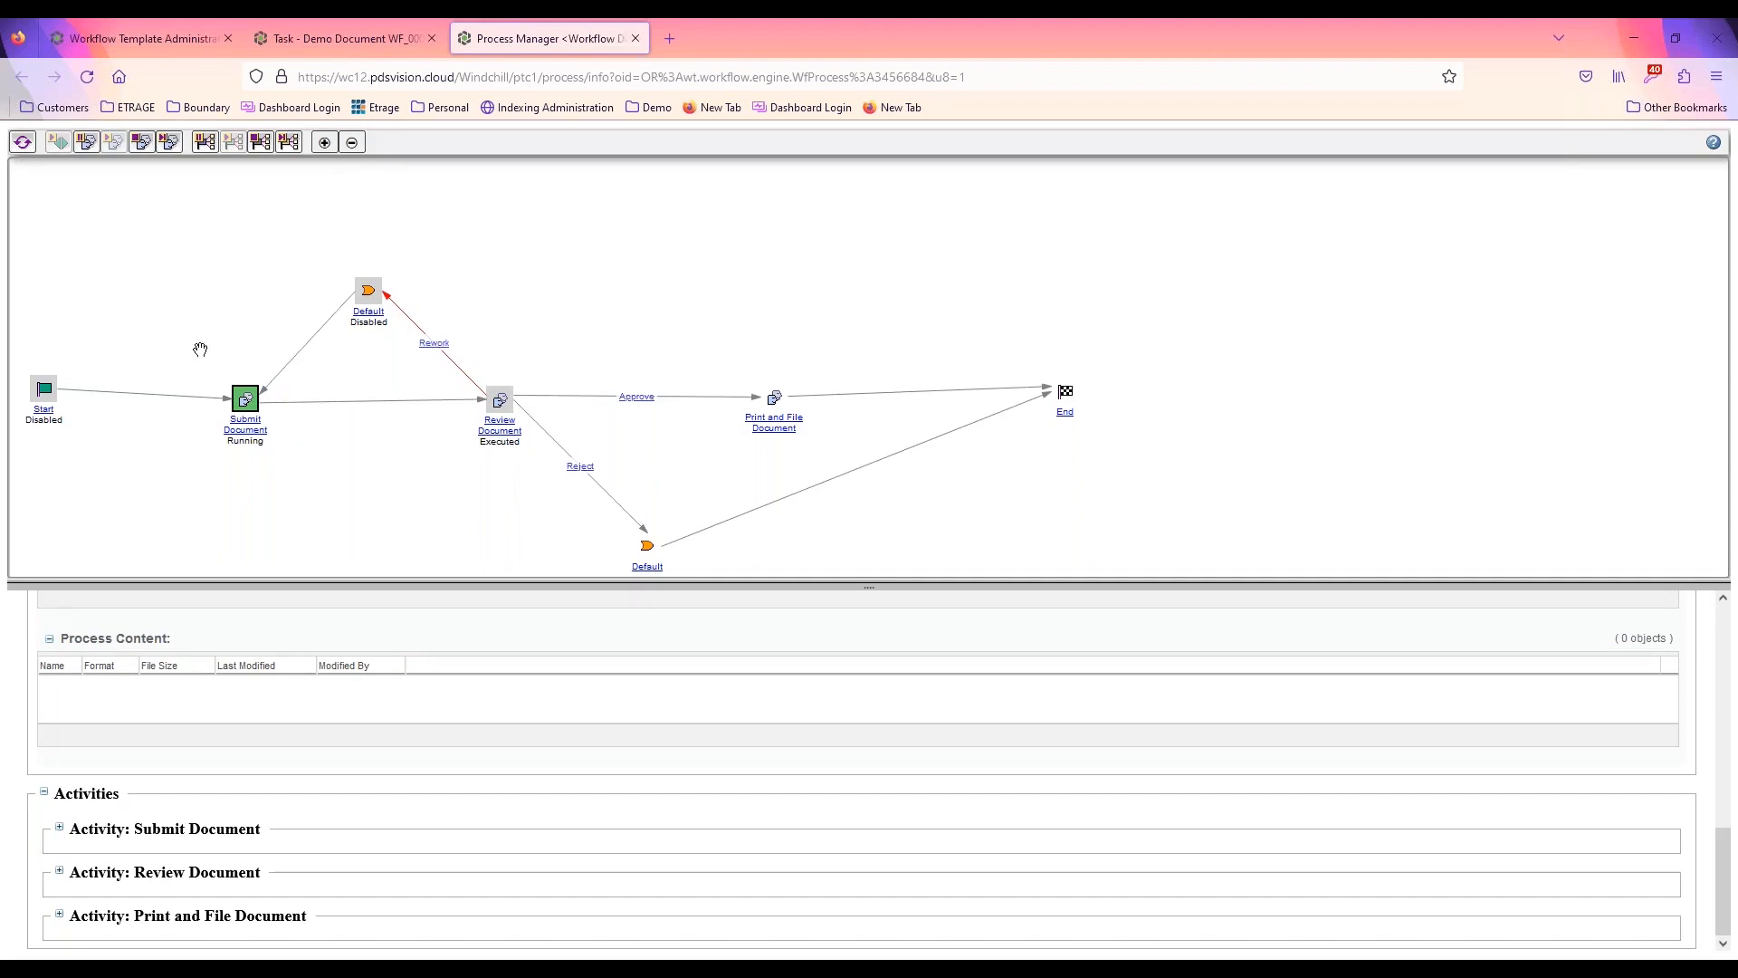
{"action": "left_click", "coordinate": [635, 39]}
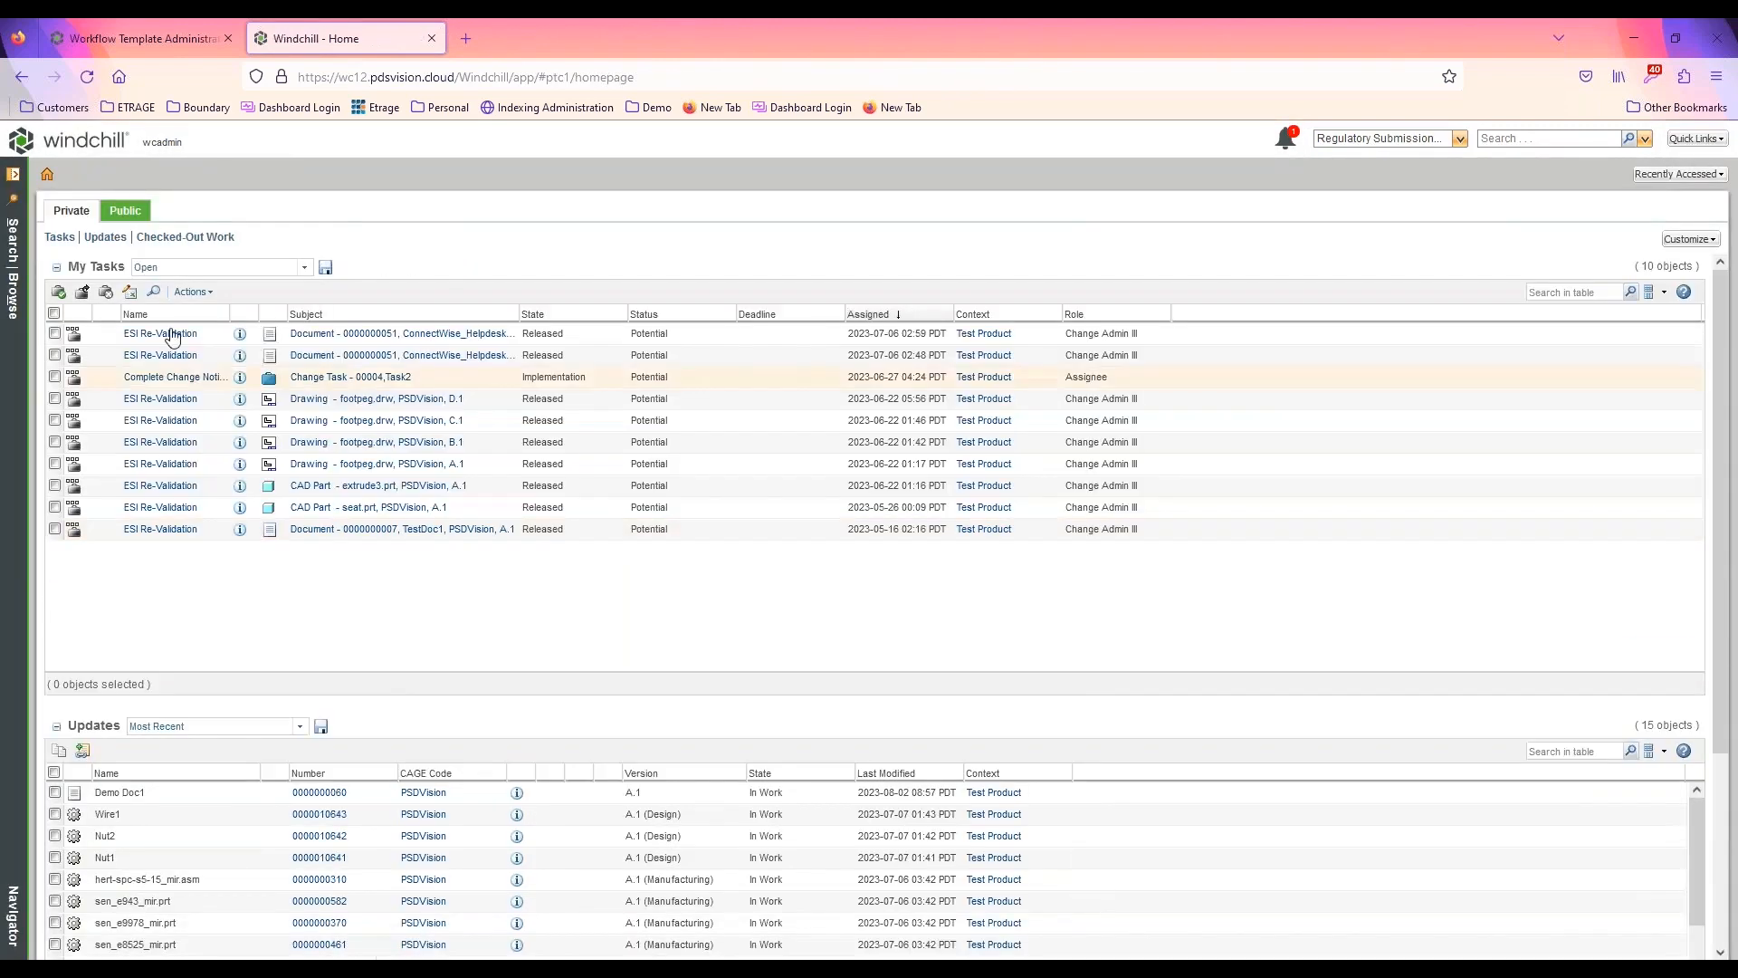
Complete the new Review Document task for Demo Doc1 with the Reject routing option
{"action": "left_click", "coordinate": [106, 145]}
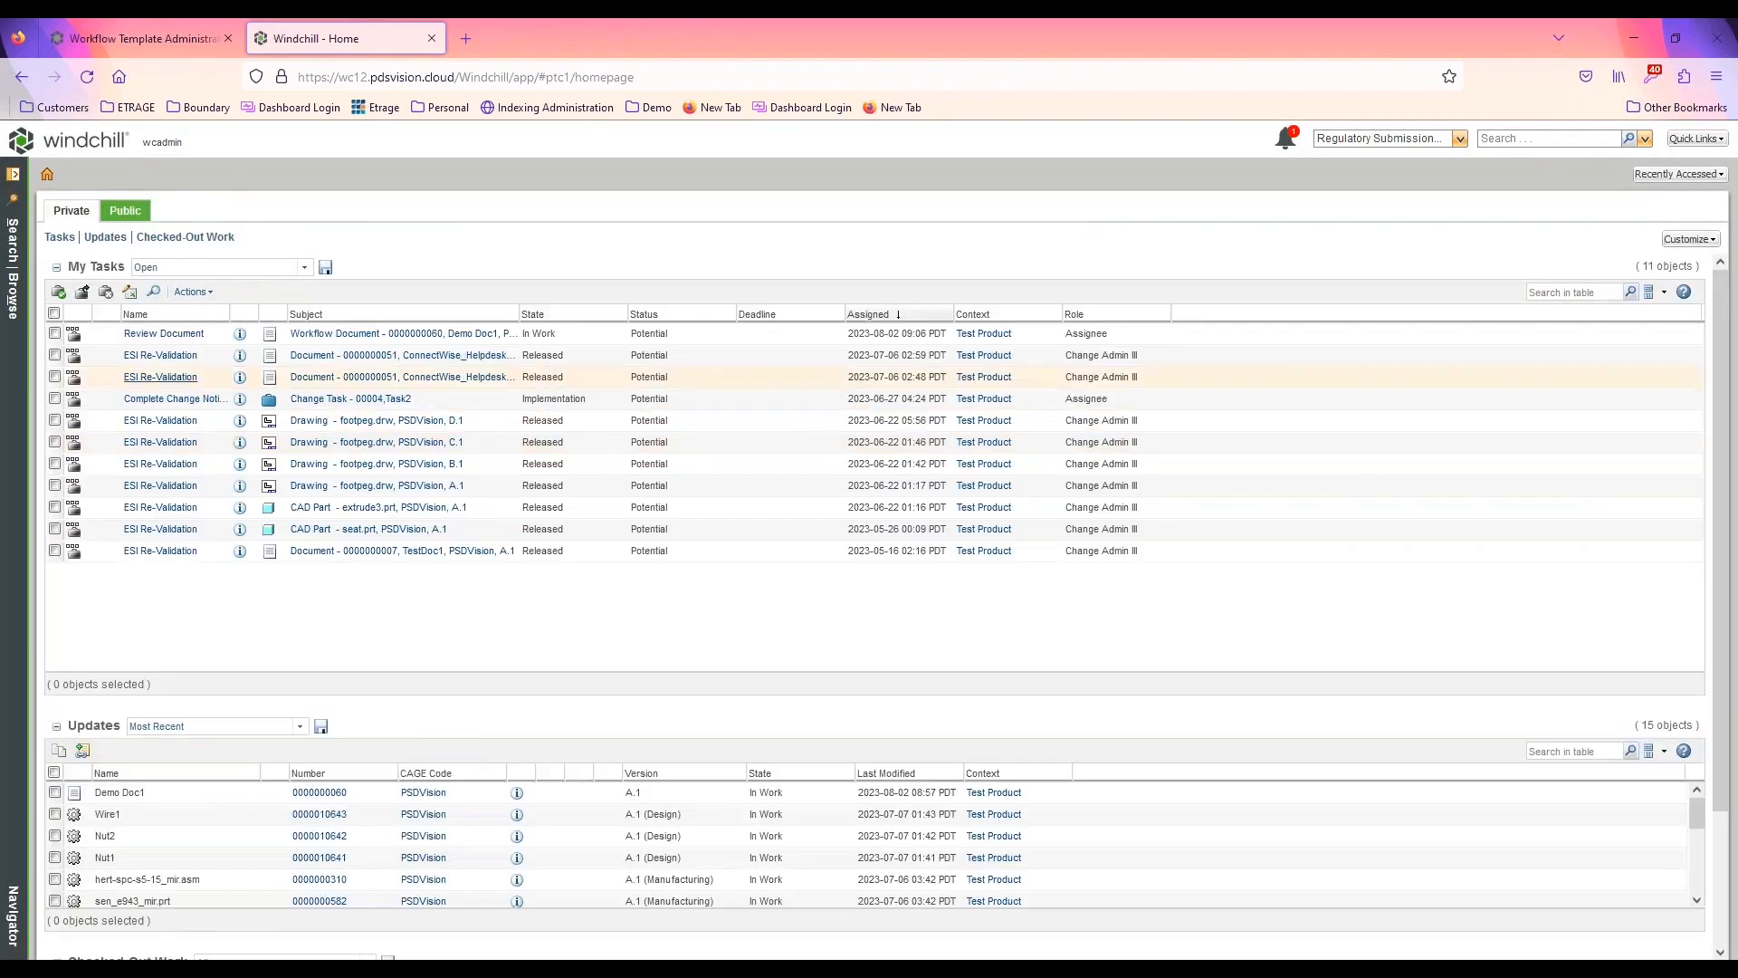
{"action": "left_click", "coordinate": [164, 333]}
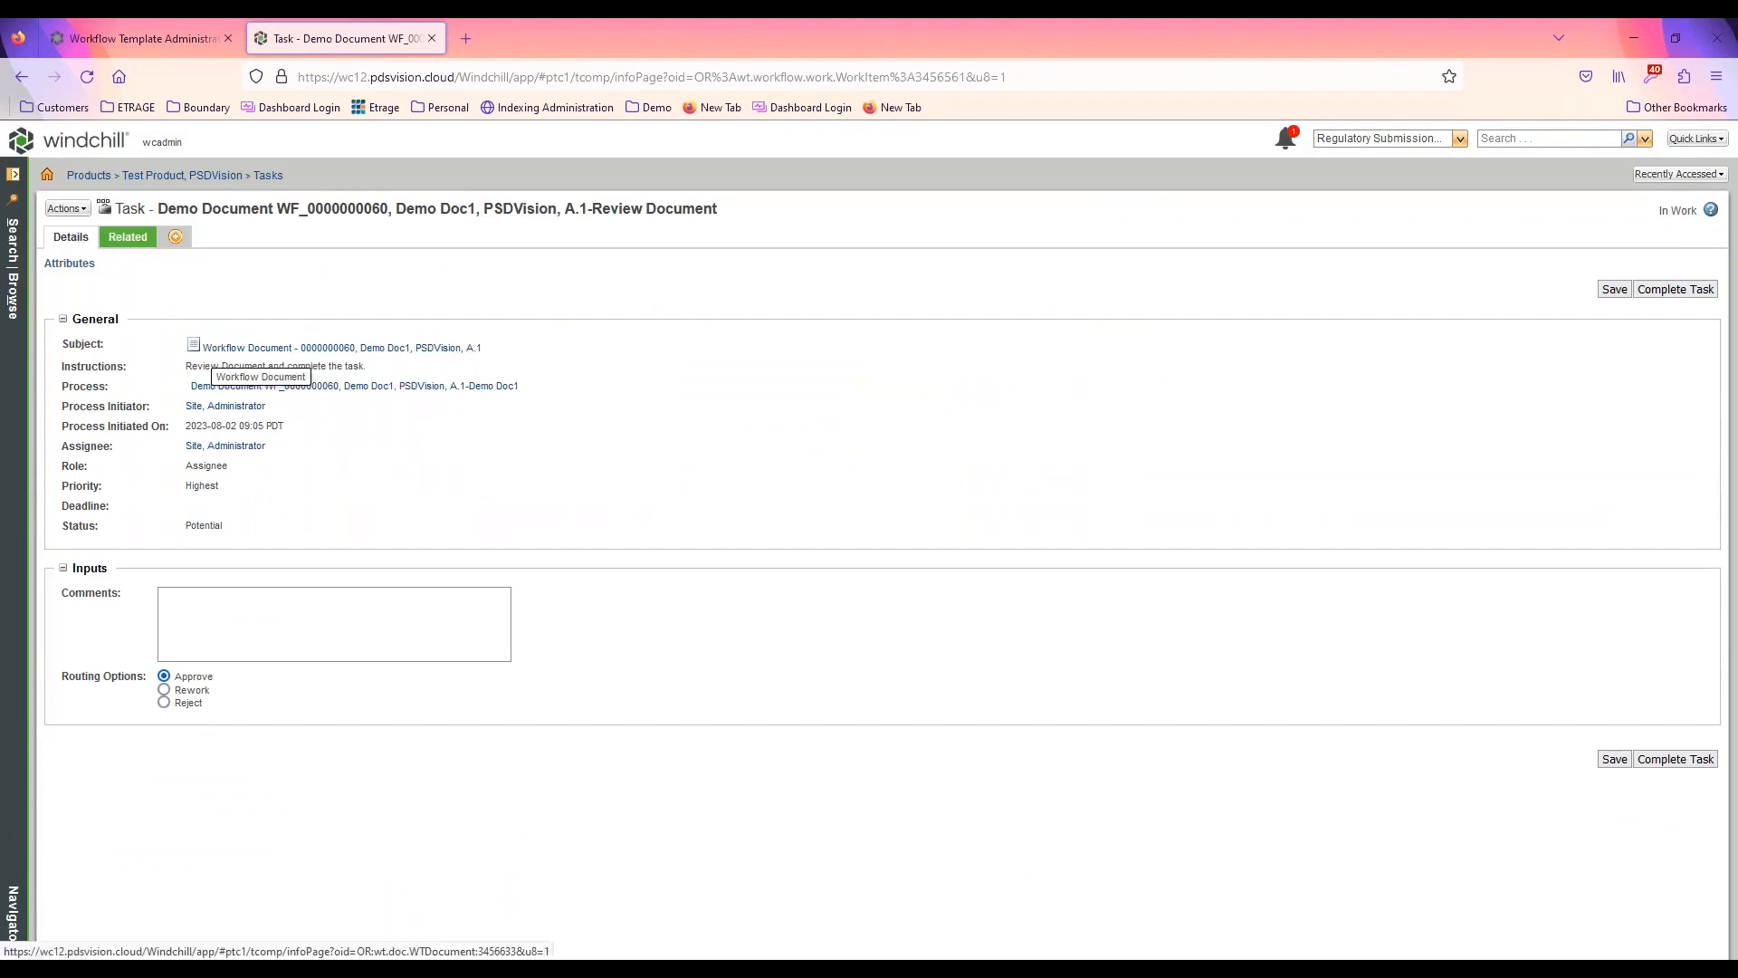
{"action": "left_click", "coordinate": [164, 702]}
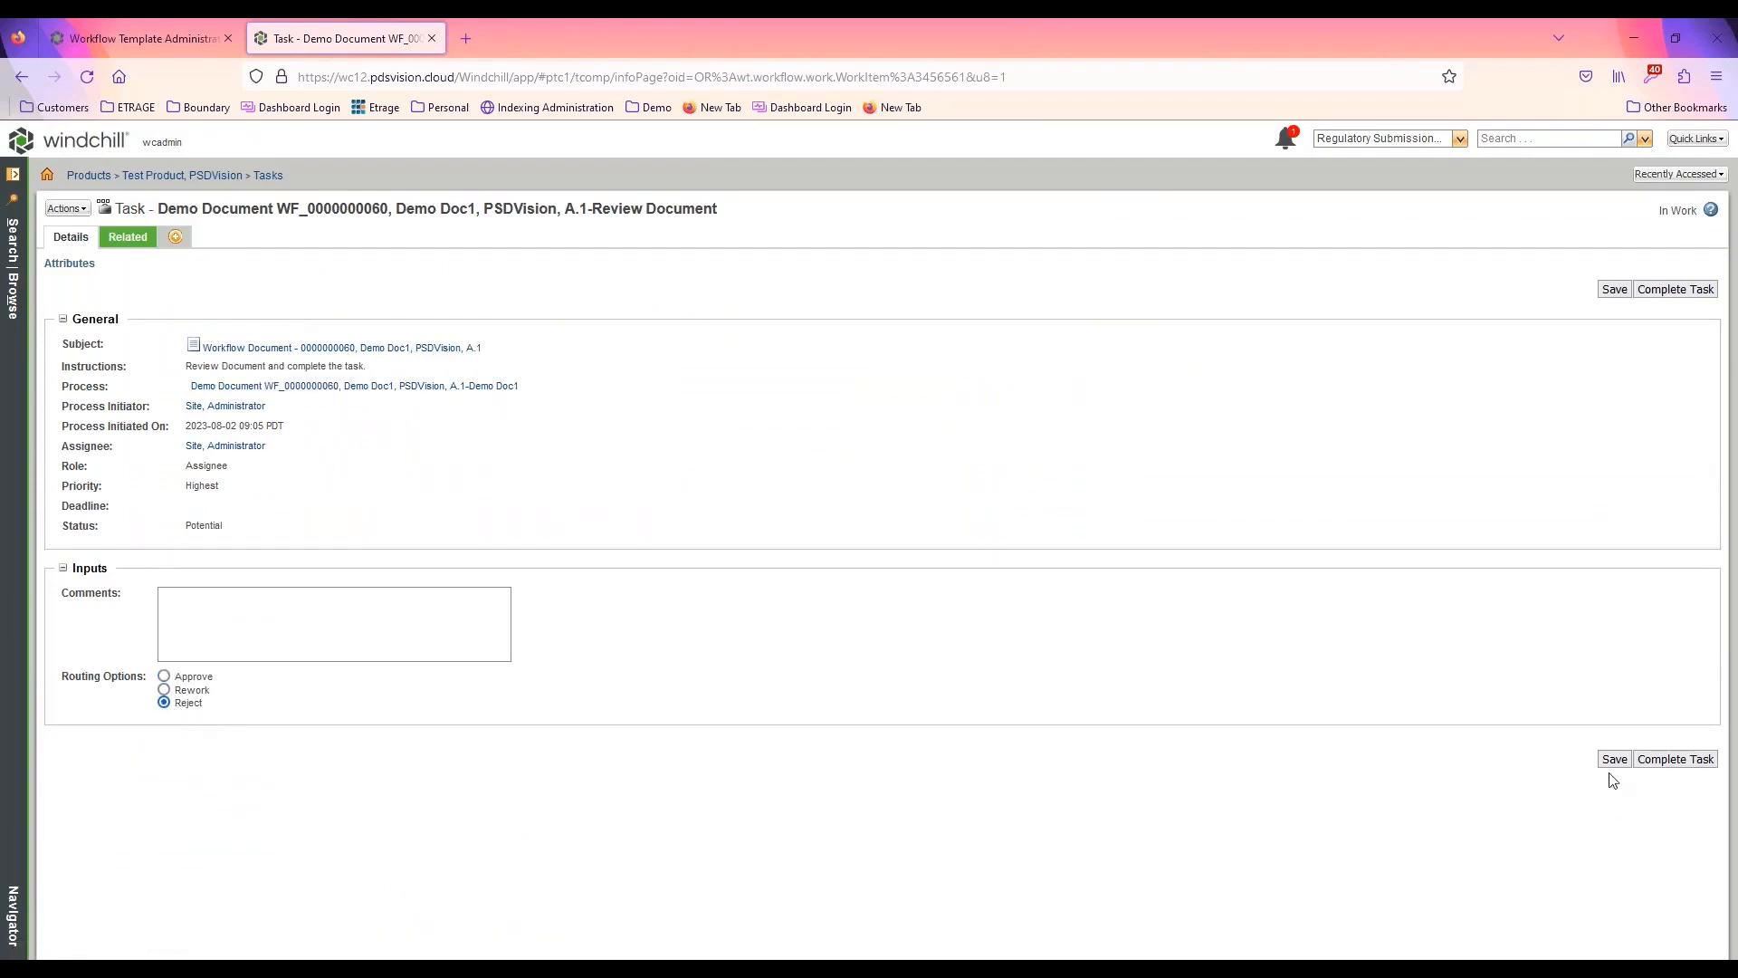
{"action": "left_click", "coordinate": [1662, 764]}
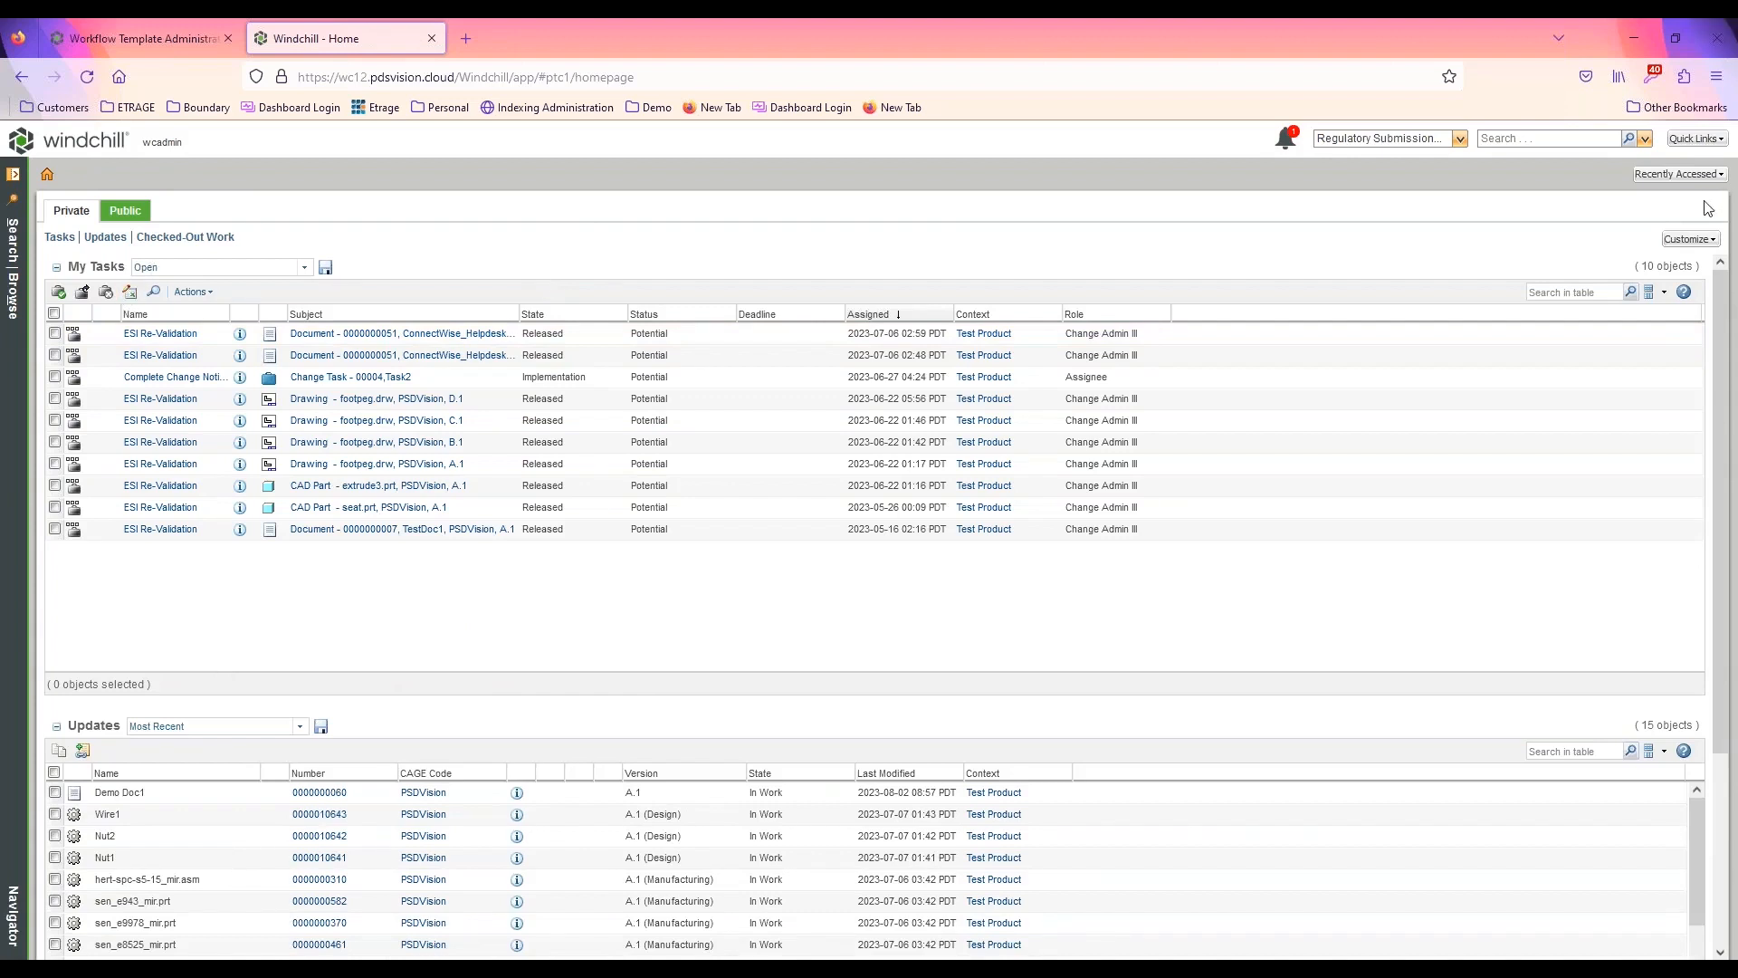
Open the recently accessed Demo Doc1 workflow process and examine the Reject path from Review Document to End
{"action": "left_click", "coordinate": [1695, 175]}
{"action": "left_click", "coordinate": [1593, 197]}
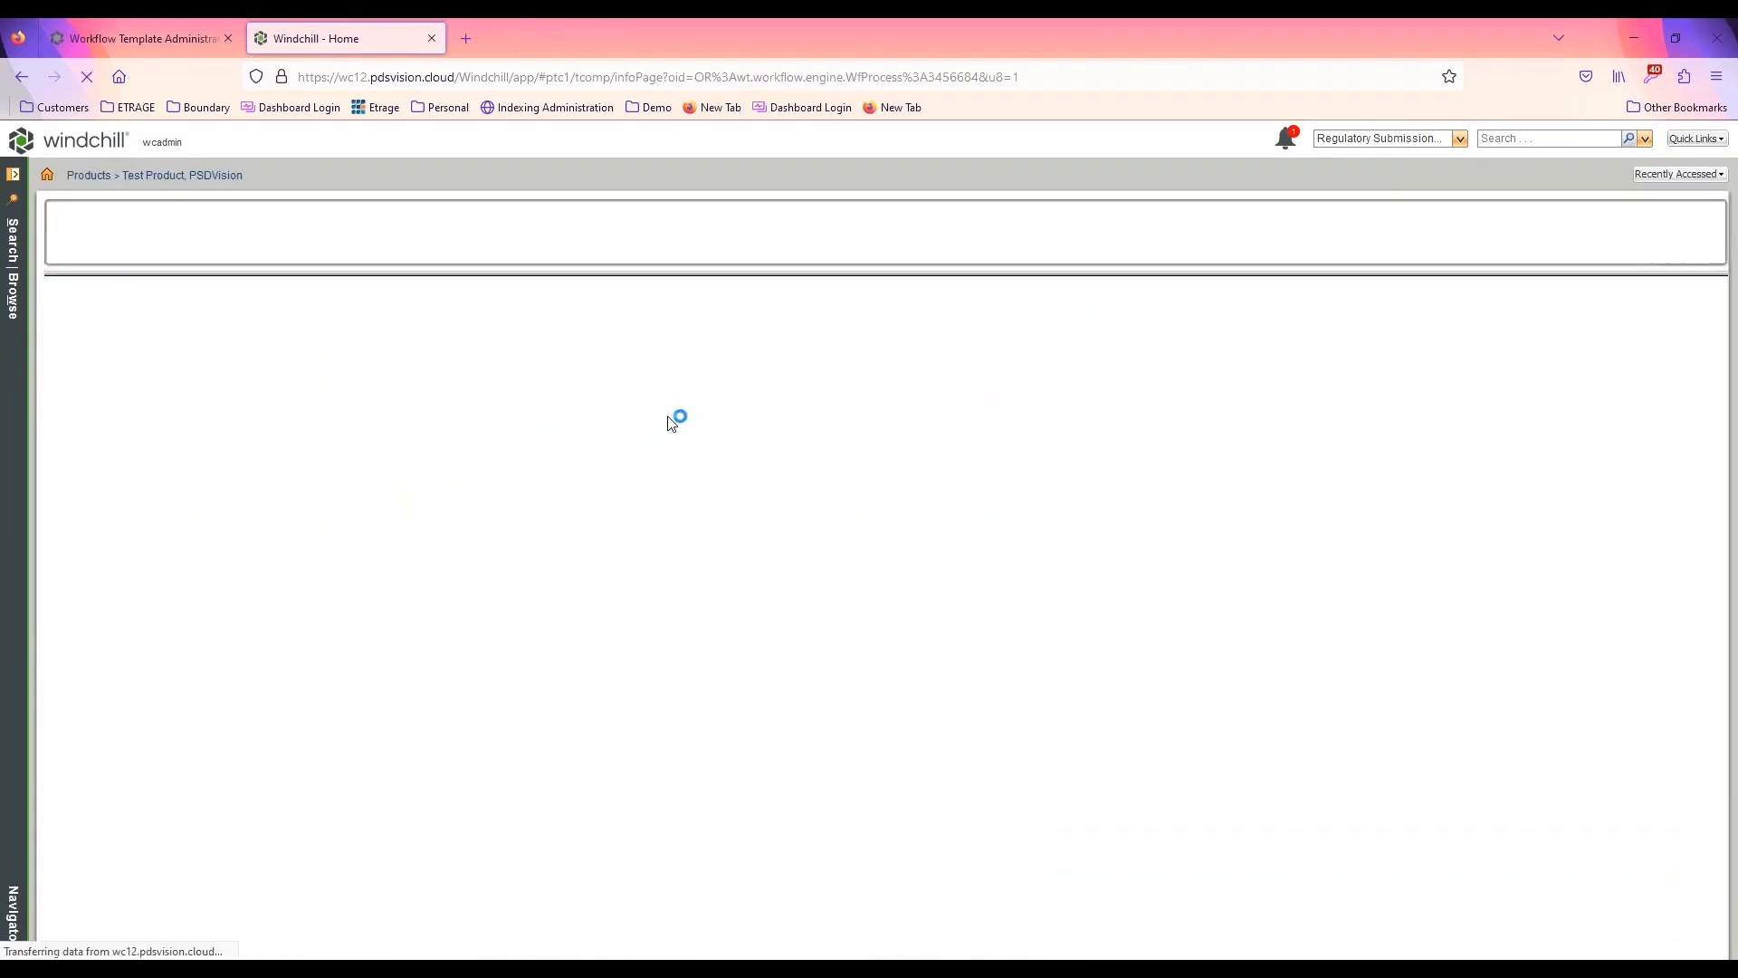
{"action": "scroll", "coordinate": [847, 489], "scroll_direction": "down", "scroll_amount": 1}
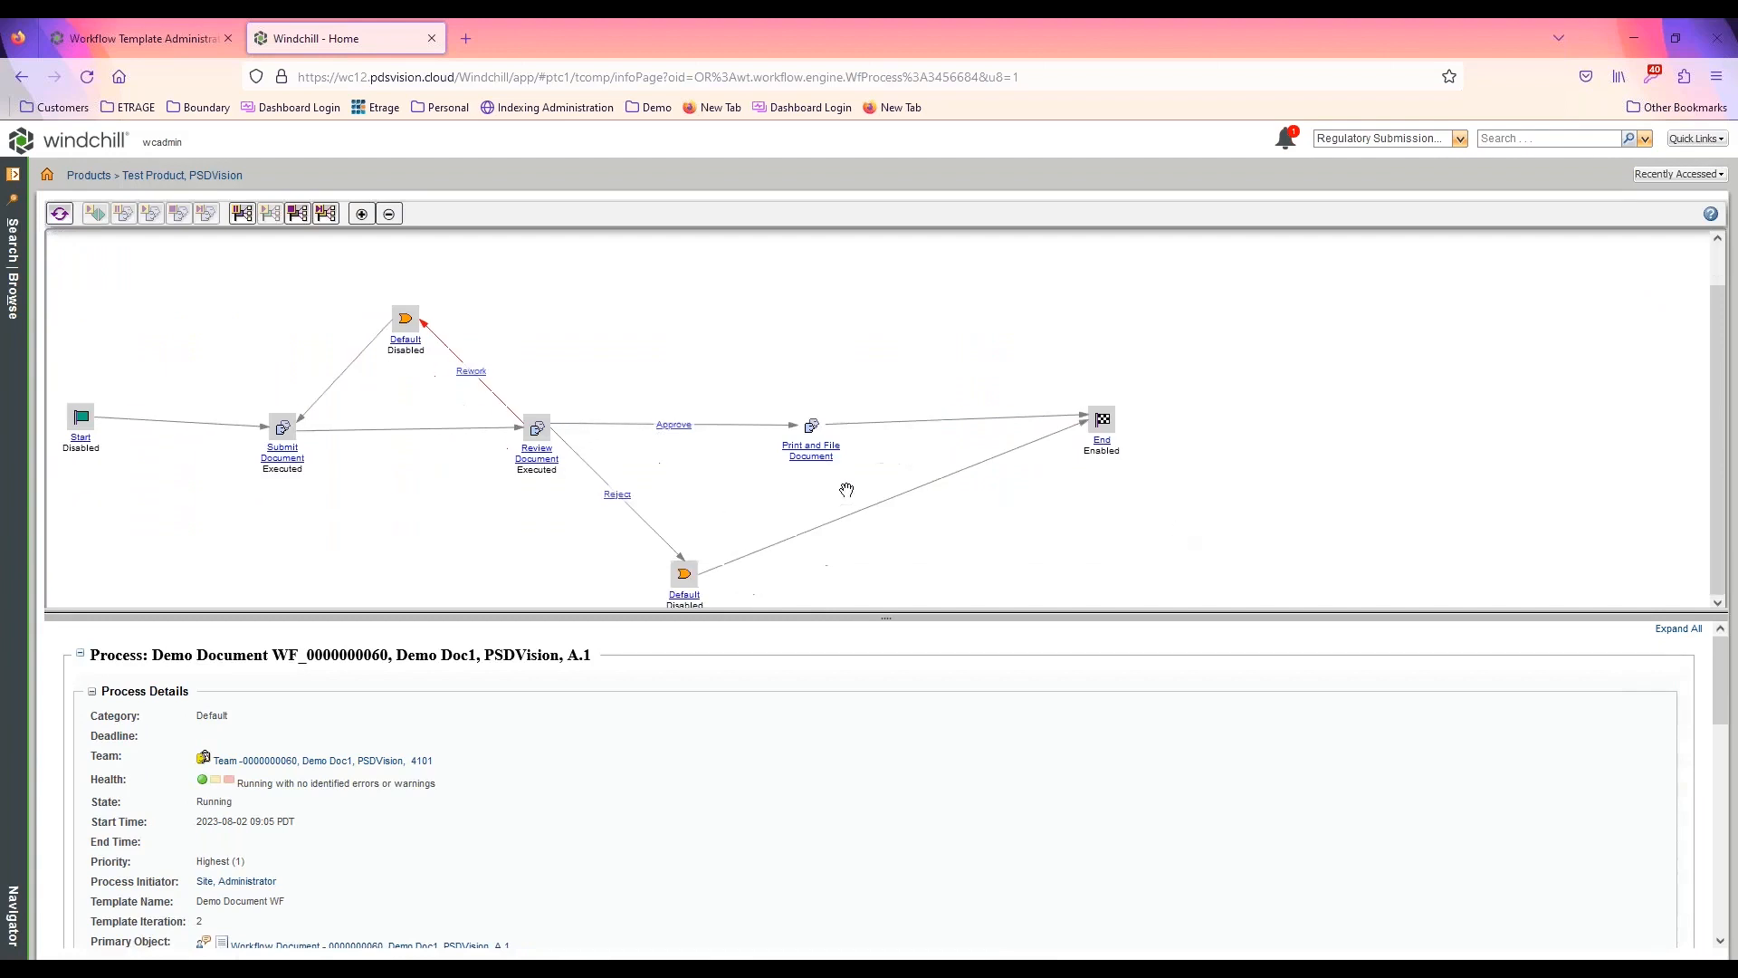
{"action": "left_click", "coordinate": [536, 433]}
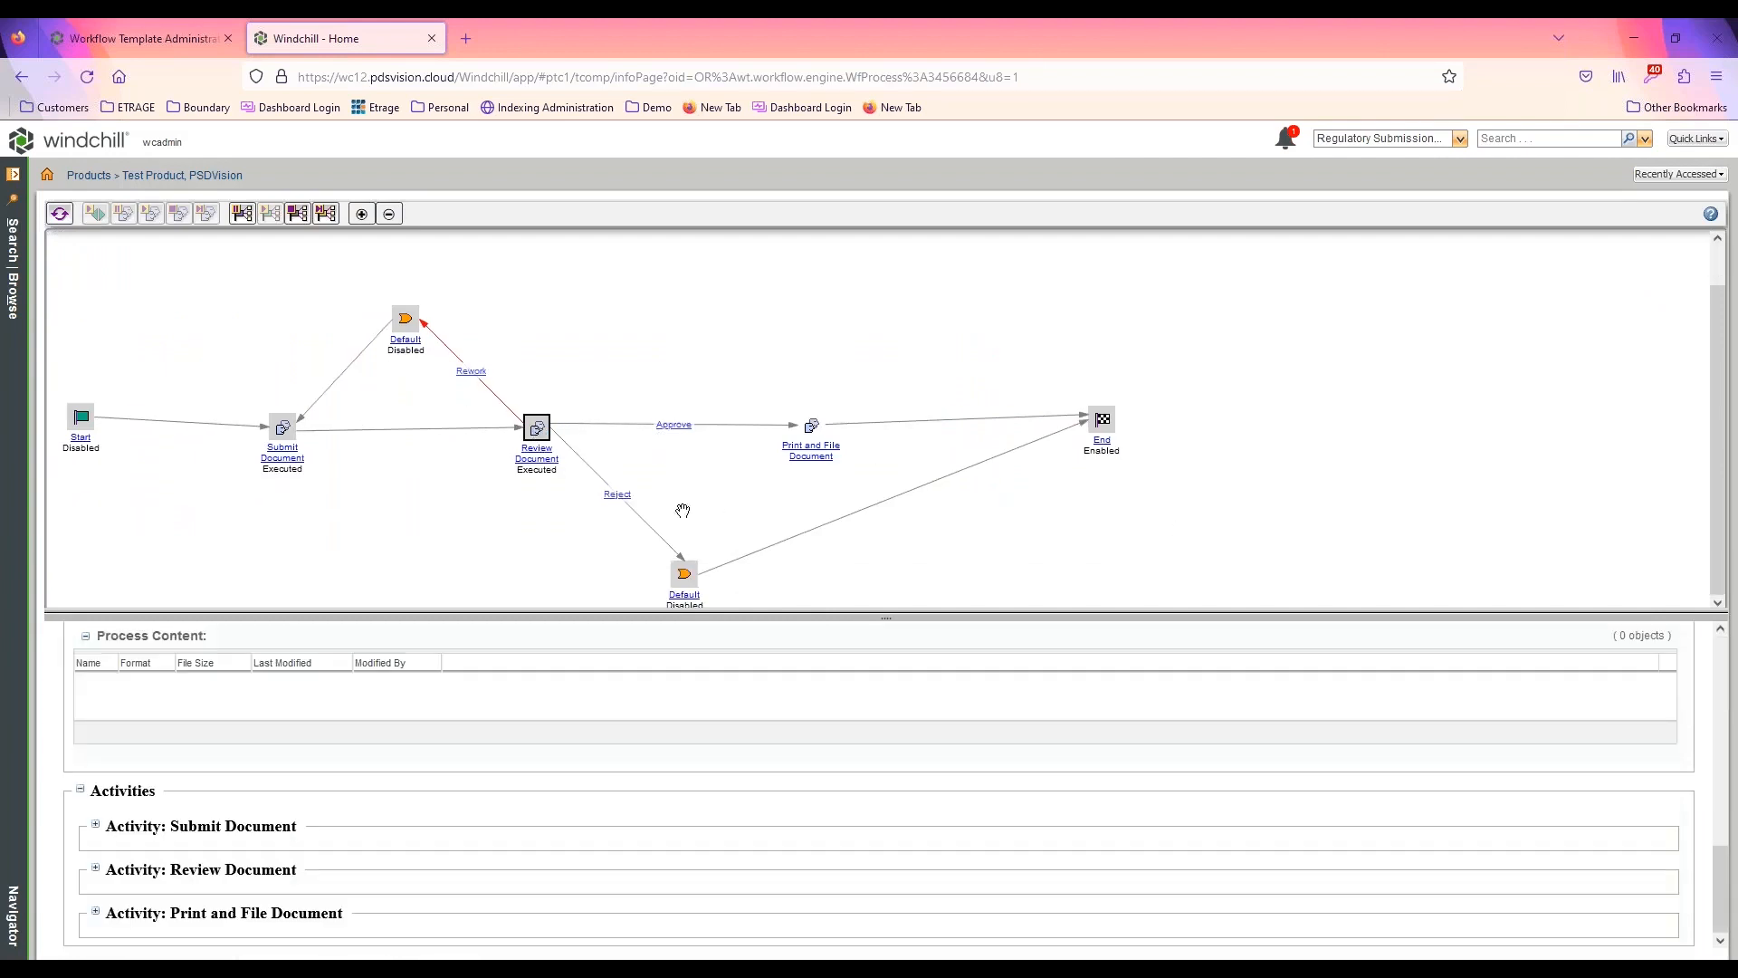
{"action": "left_click_drag", "start_coordinate": [716, 614], "coordinate": [715, 674]}
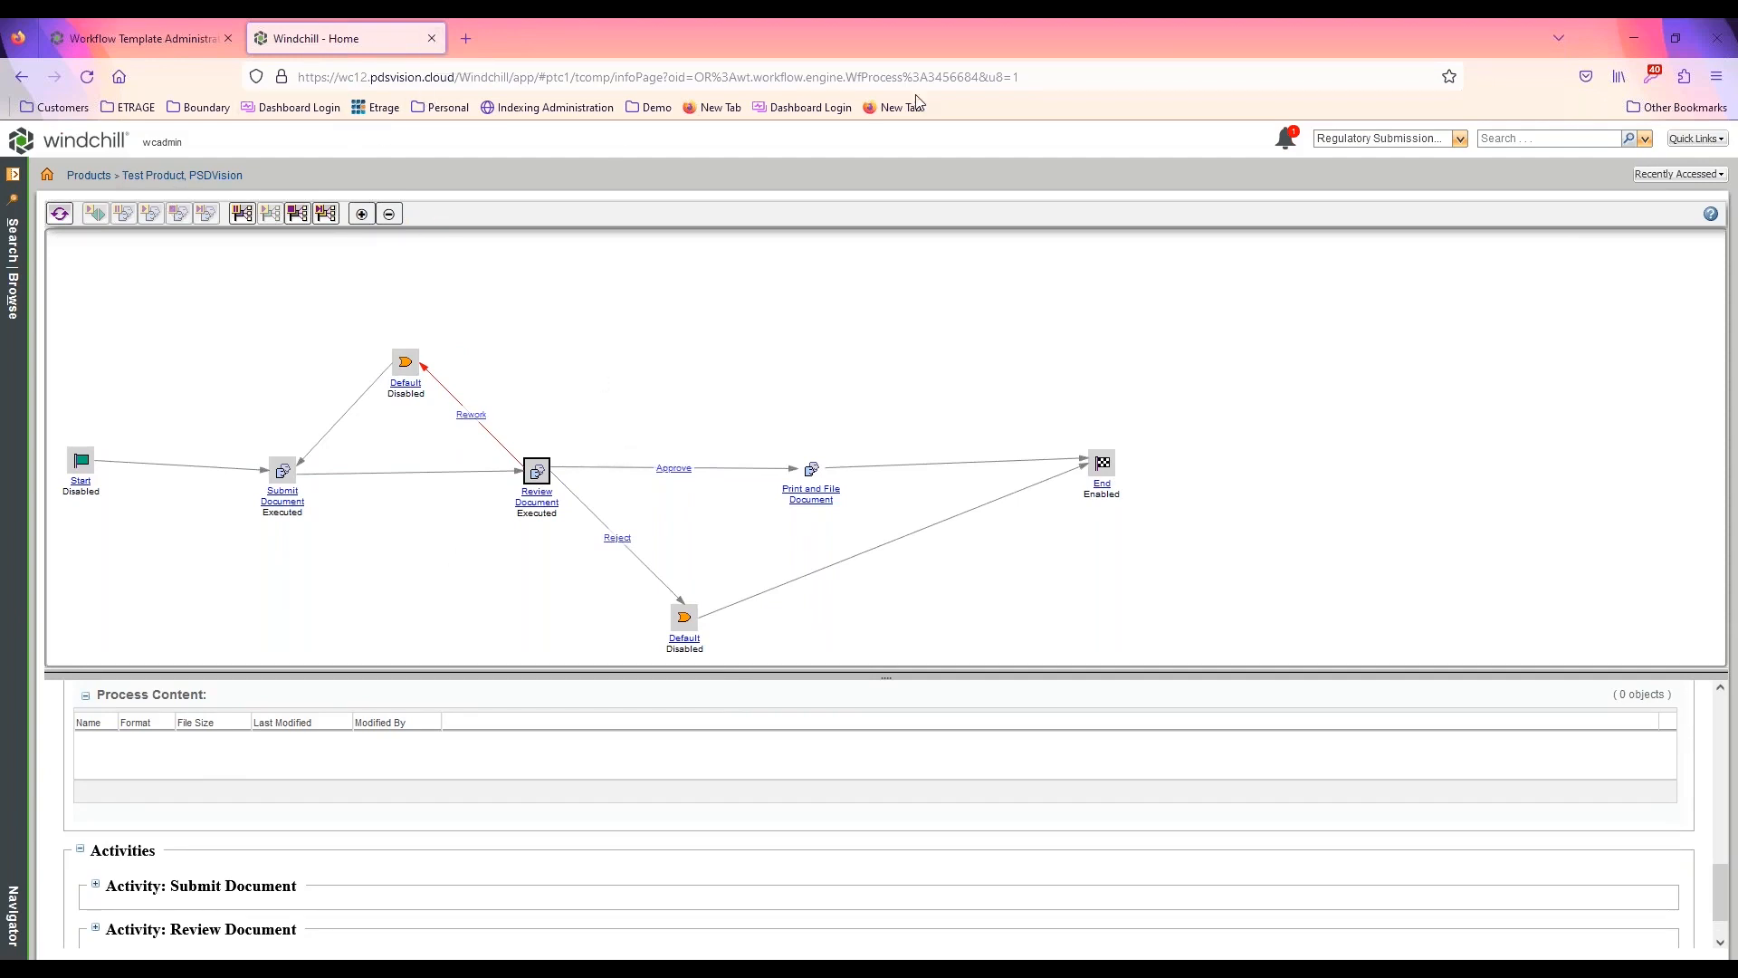
Open the recently accessed Workflow Documents folder and check the life cycle state of Demo Doc1
{"action": "left_click", "coordinate": [47, 174]}
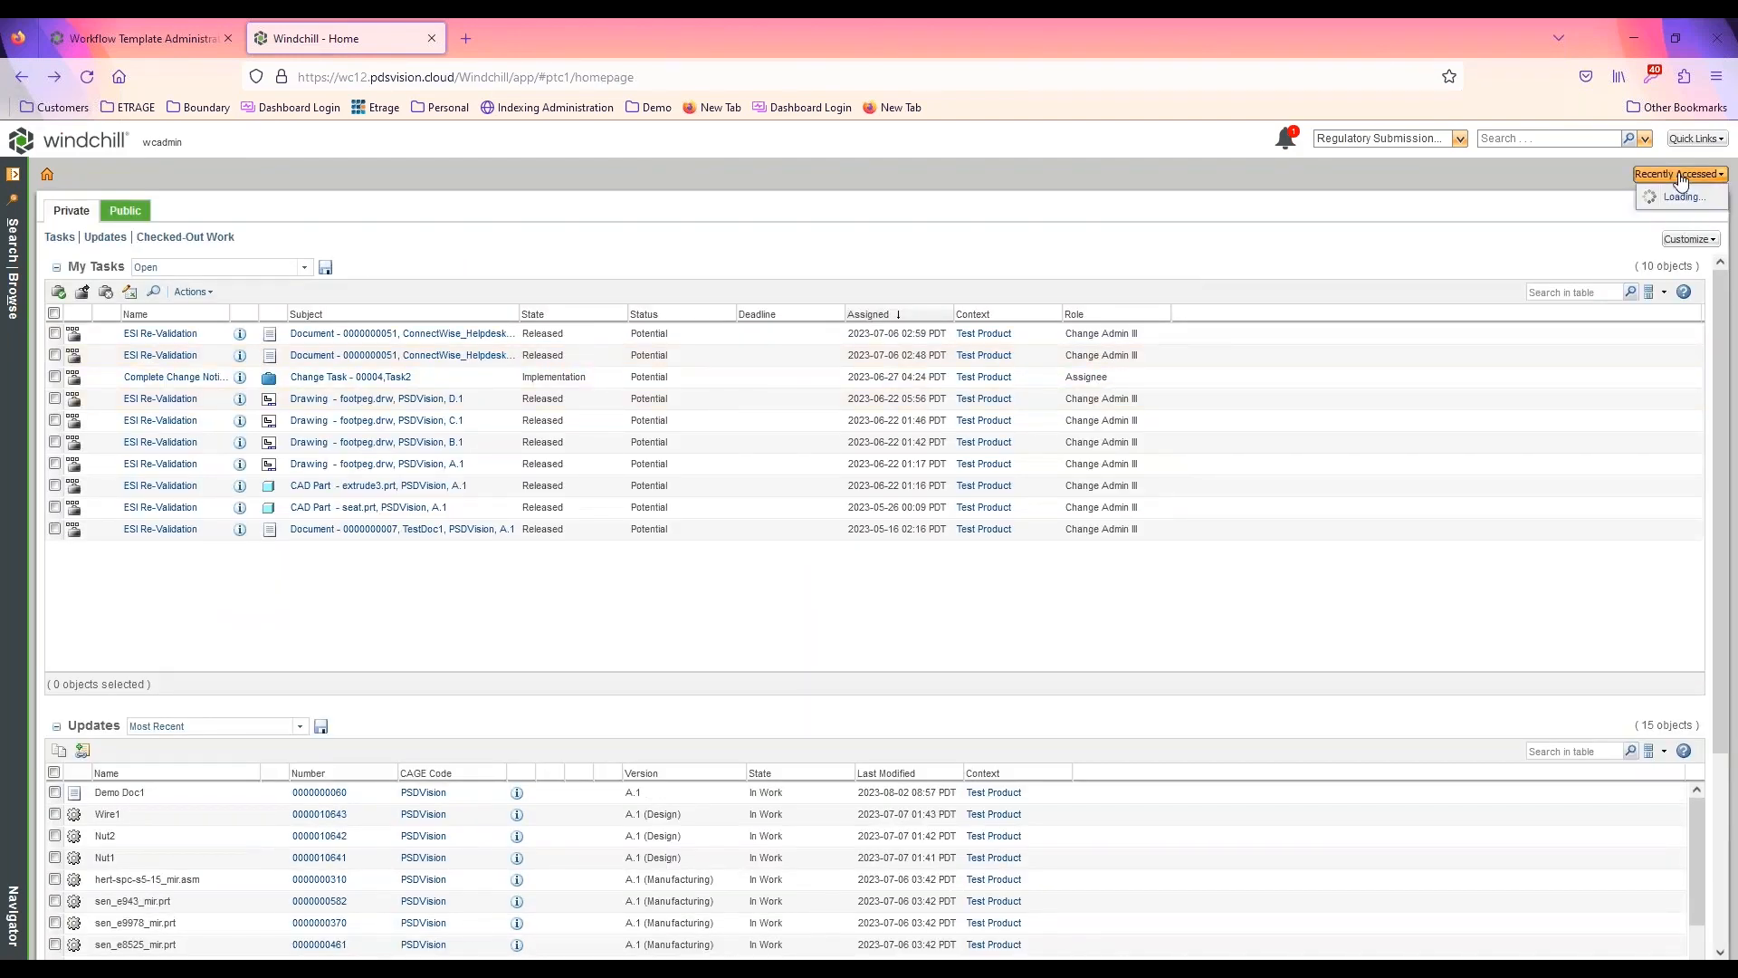
{"action": "left_click", "coordinate": [1679, 177]}
{"action": "left_click", "coordinate": [1479, 239]}
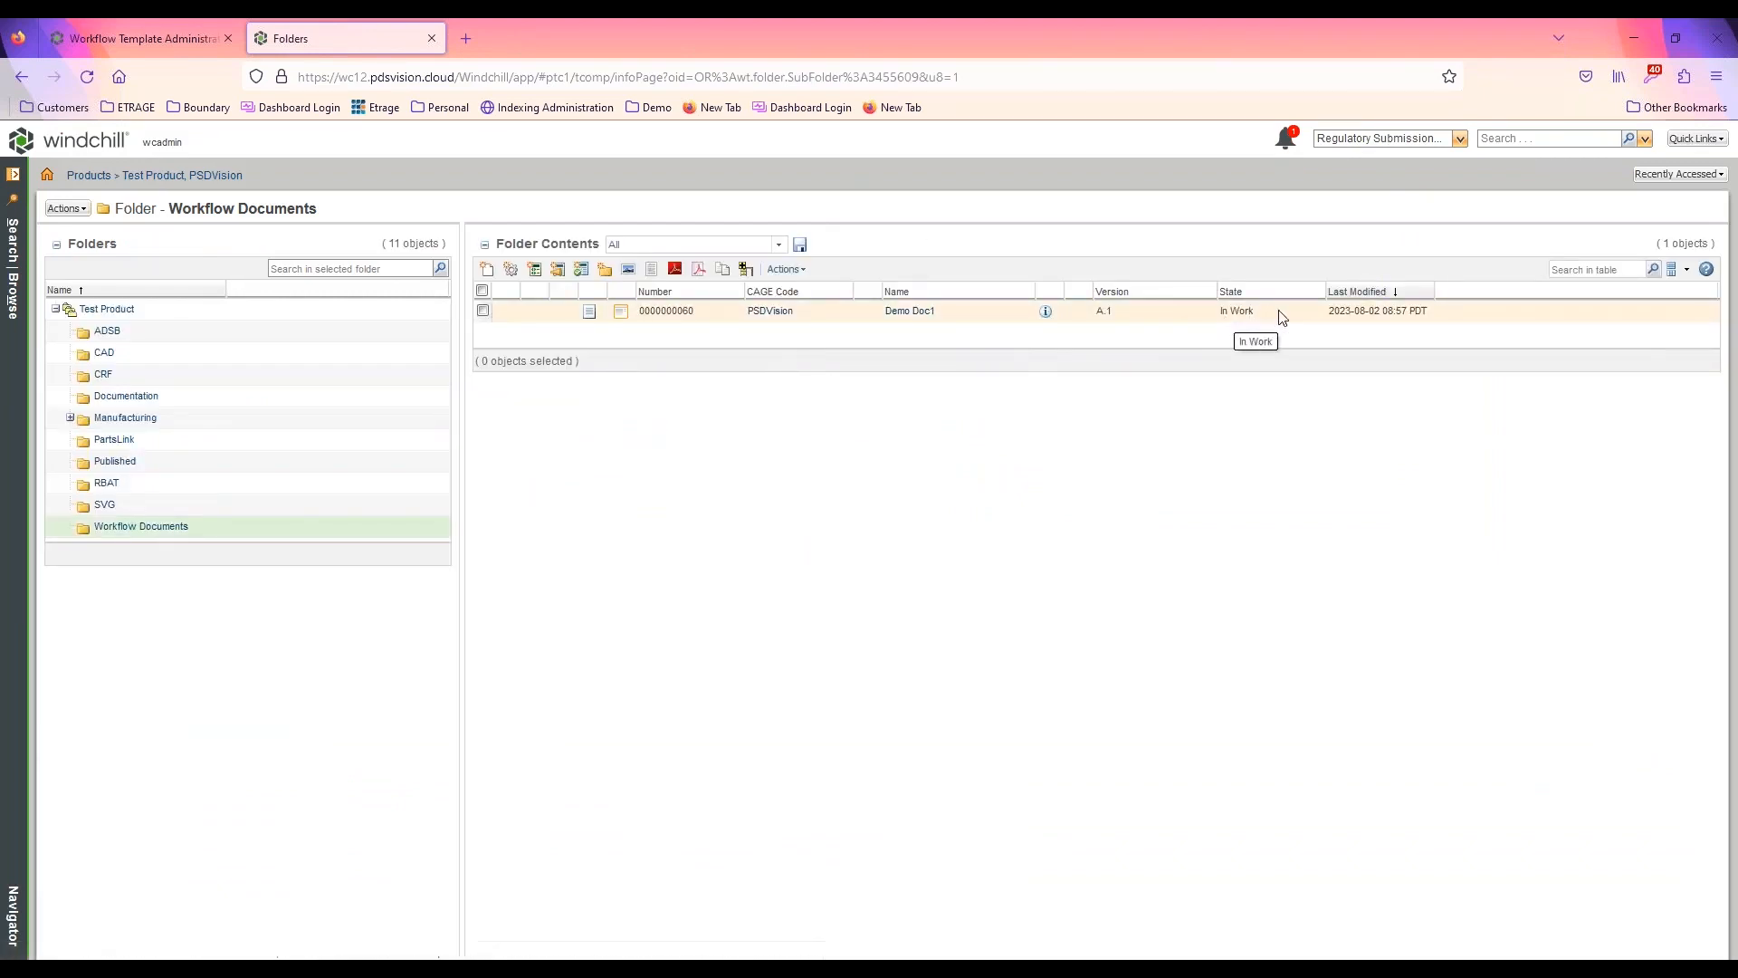
{"action": "left_click_drag", "start_coordinate": [1277, 313], "coordinate": [1184, 314]}
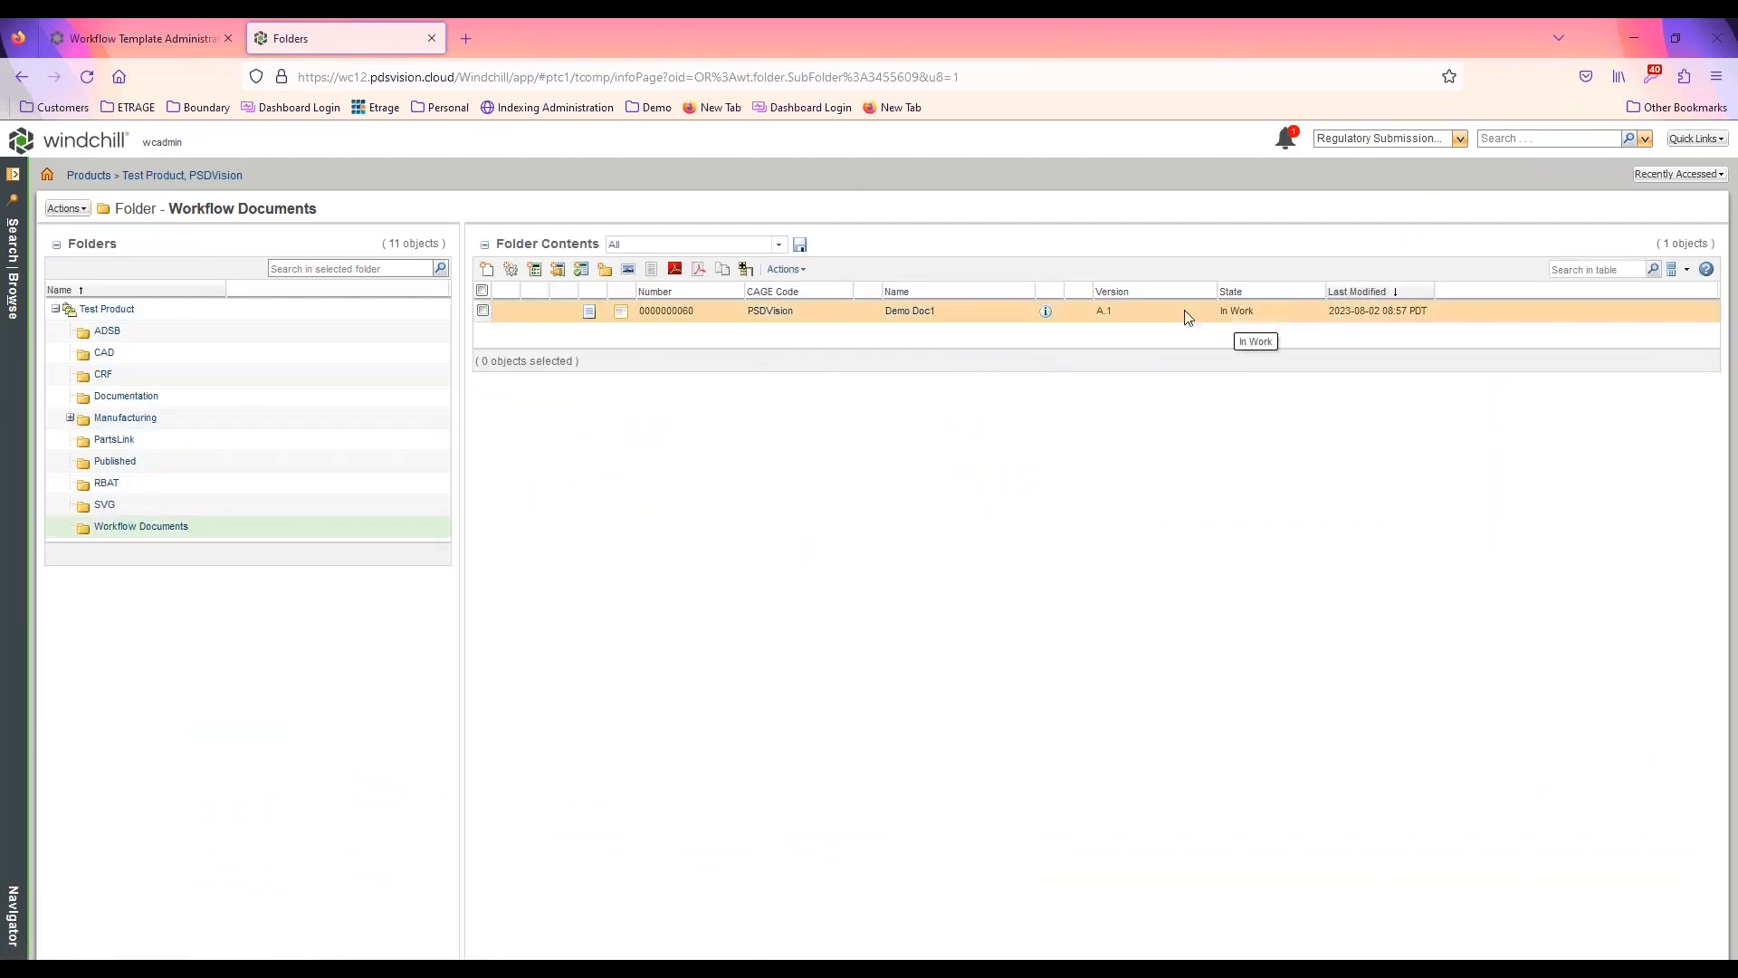
Open the information page of Demo Doc1 and examine its available actions and life cycle states, including Obsolete
{"action": "left_click", "coordinate": [1044, 313]}
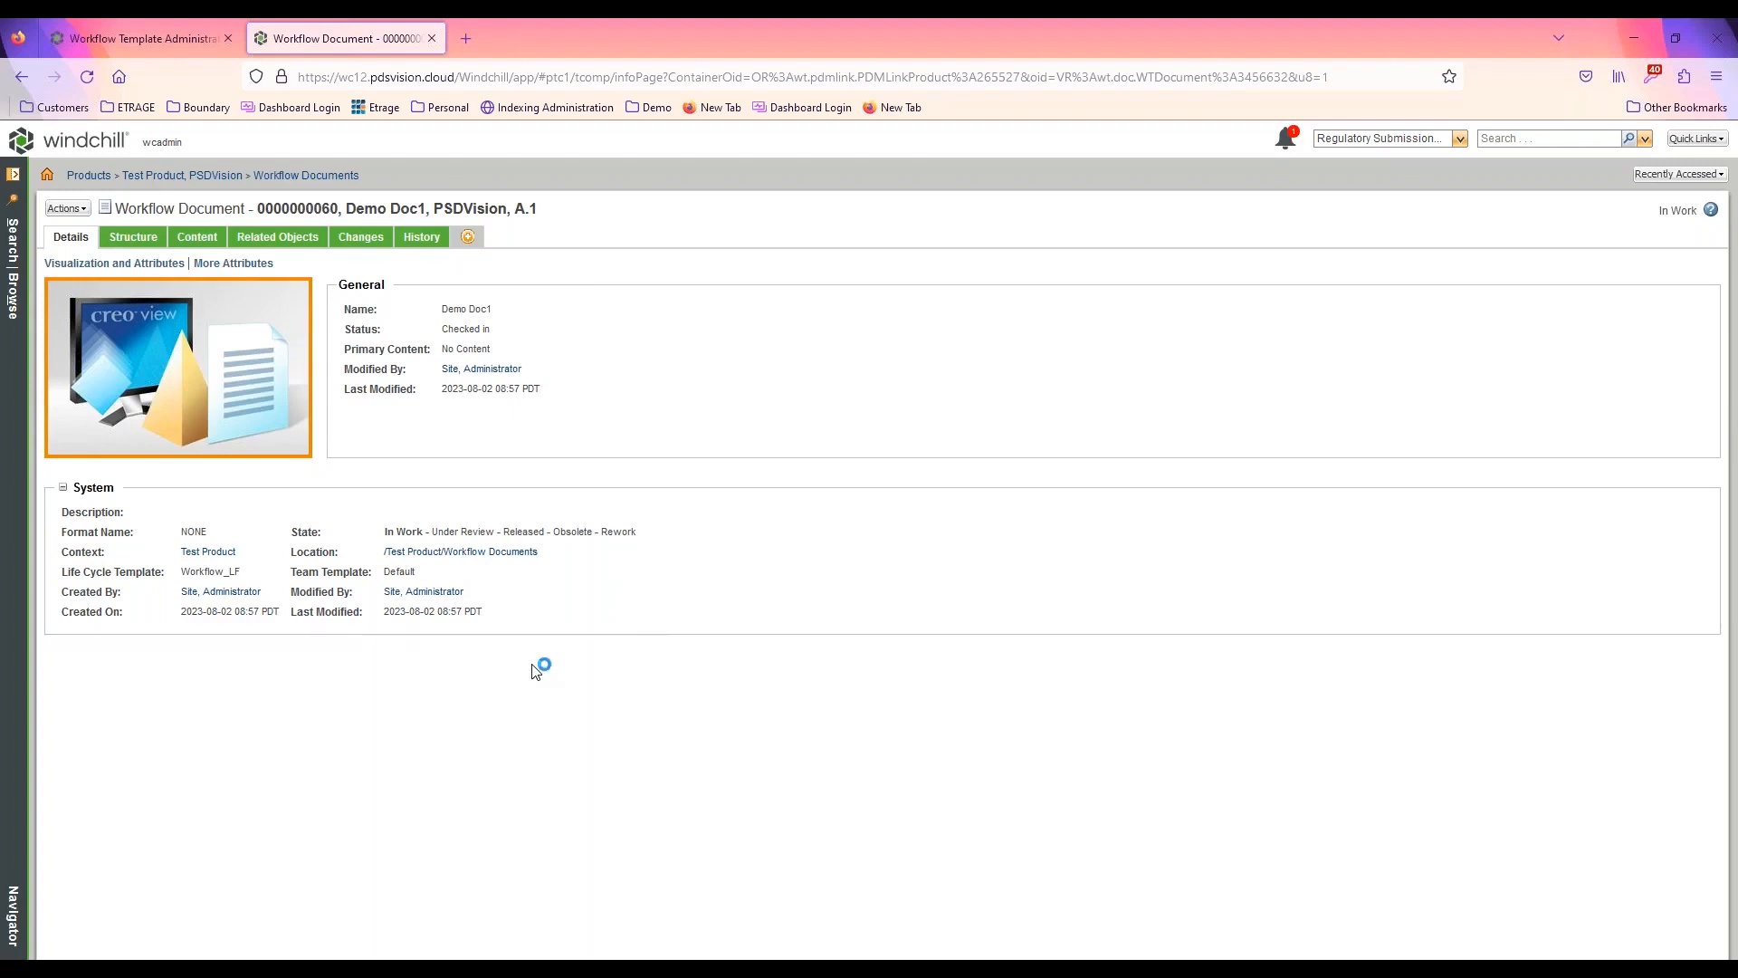
{"action": "left_click", "coordinate": [67, 208]}
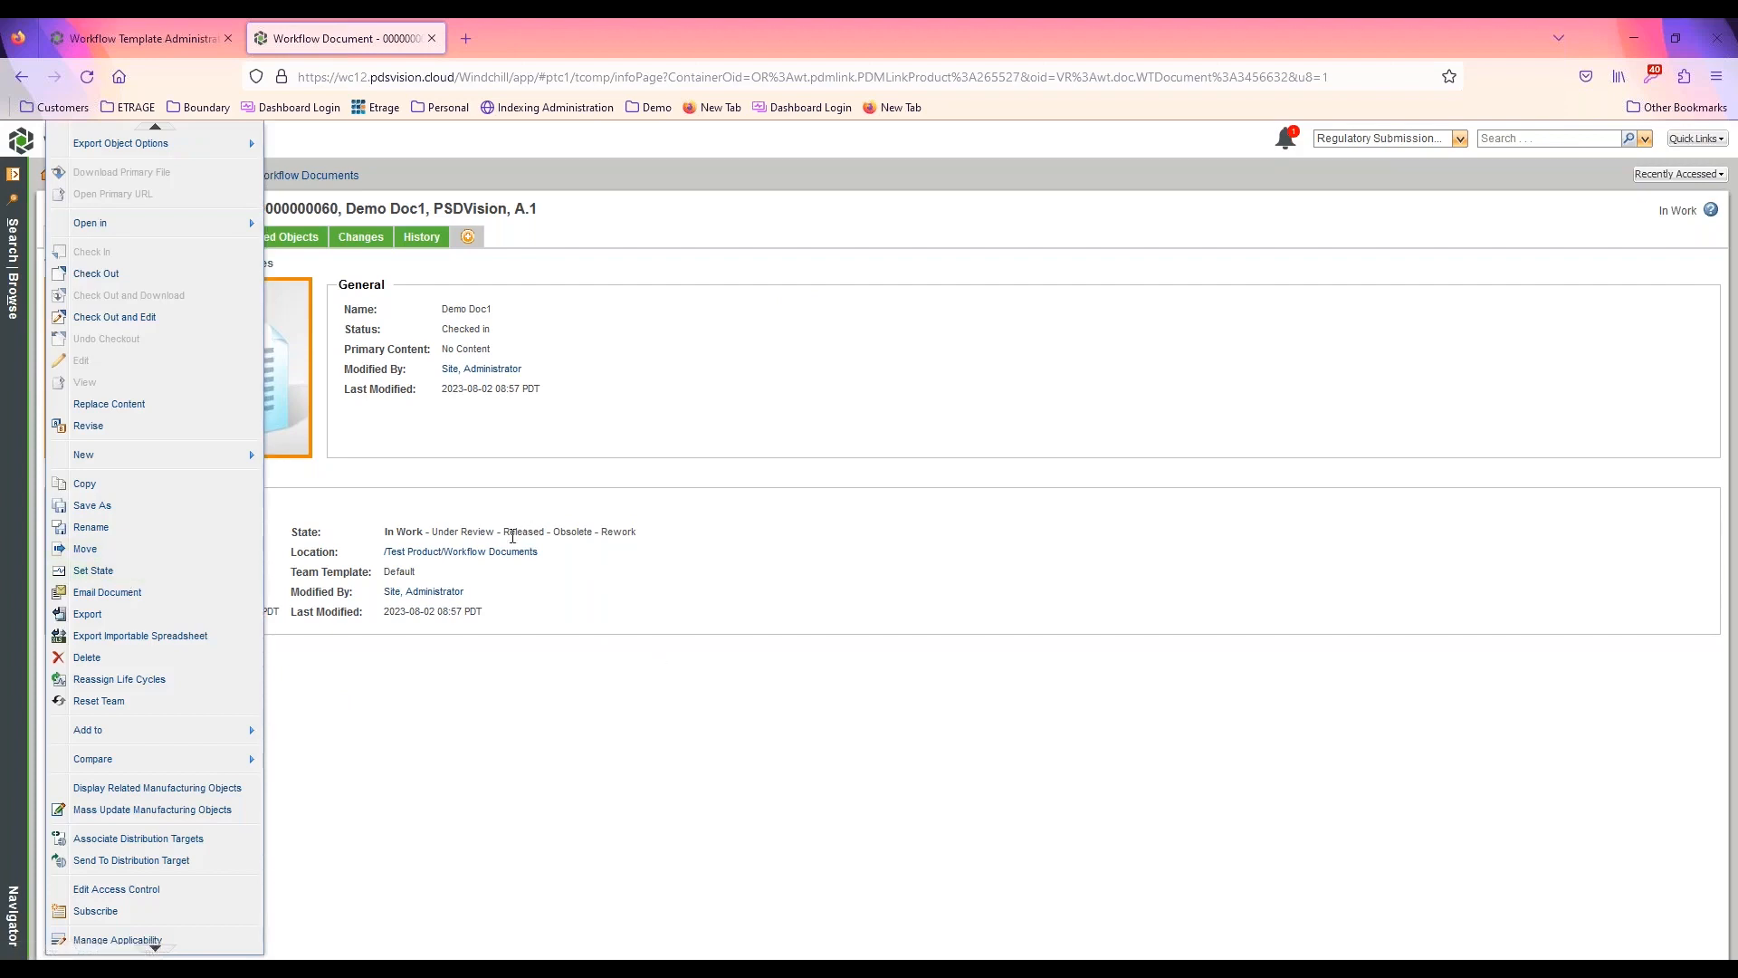
{"action": "double_click", "coordinate": [561, 535]}
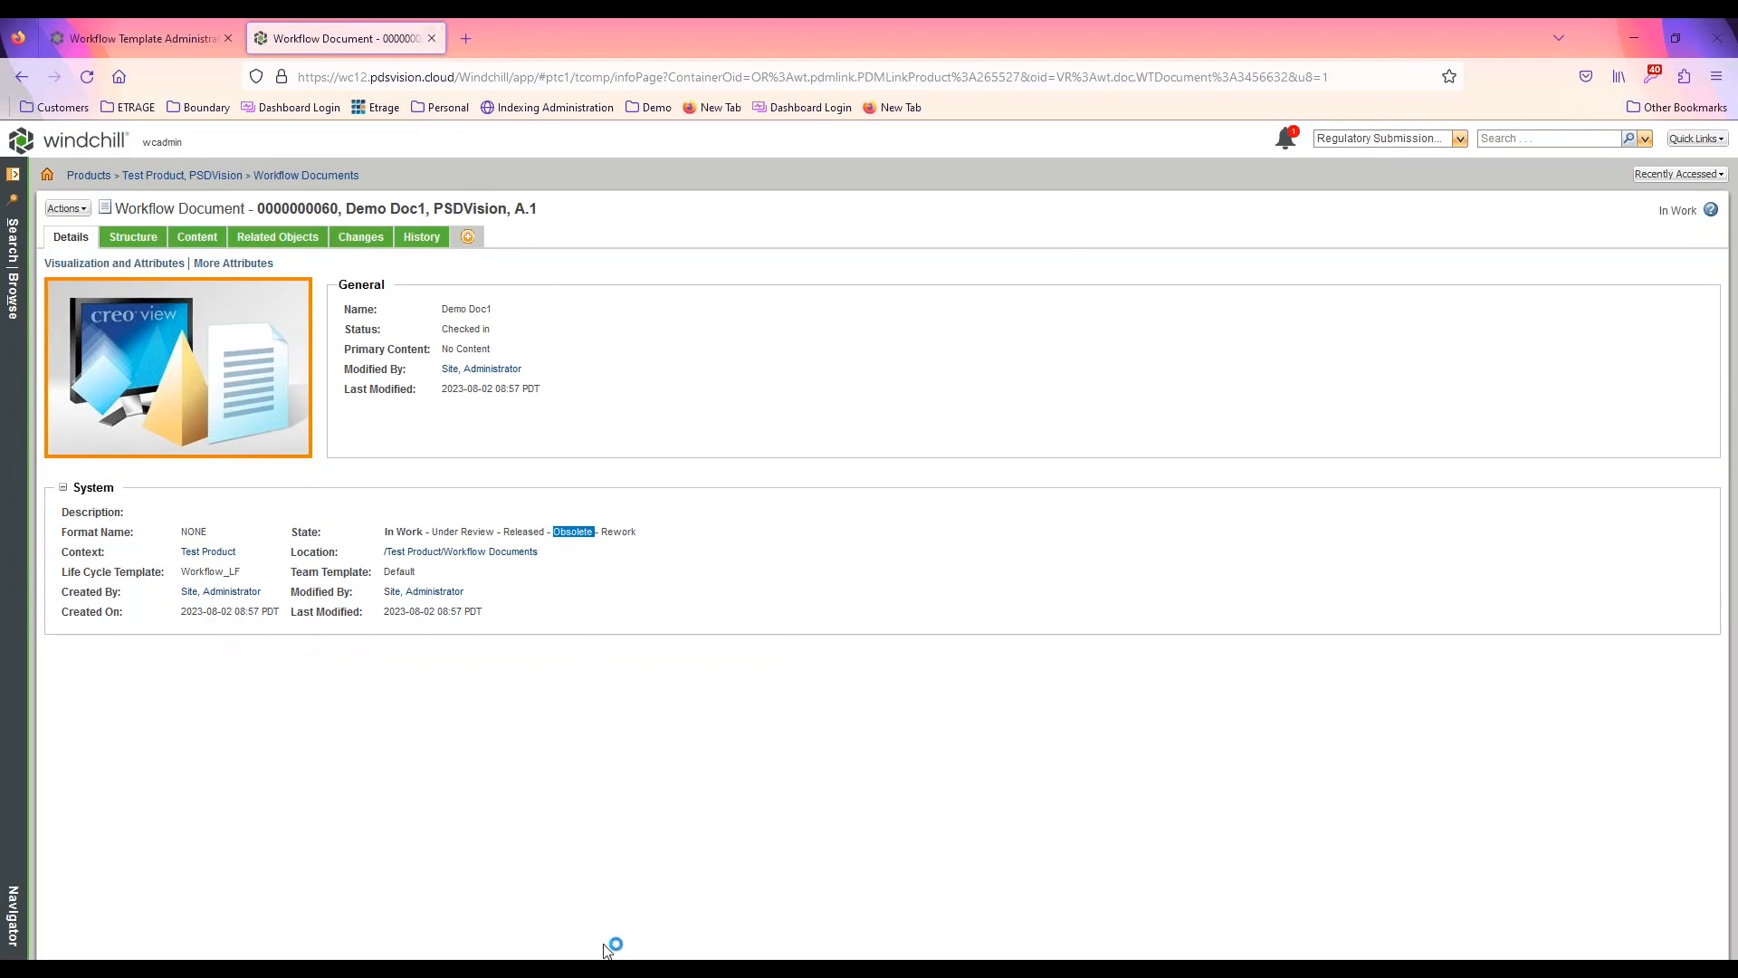
Switch to Demo Document.docx in Word and study the workflow diagram that includes the Set to Rework, Set to Released and Set to Rejected boxes
{"action": "left_click", "coordinate": [610, 970]}
{"action": "scroll", "coordinate": [1231, 665], "scroll_direction": "down", "scroll_amount": 10}
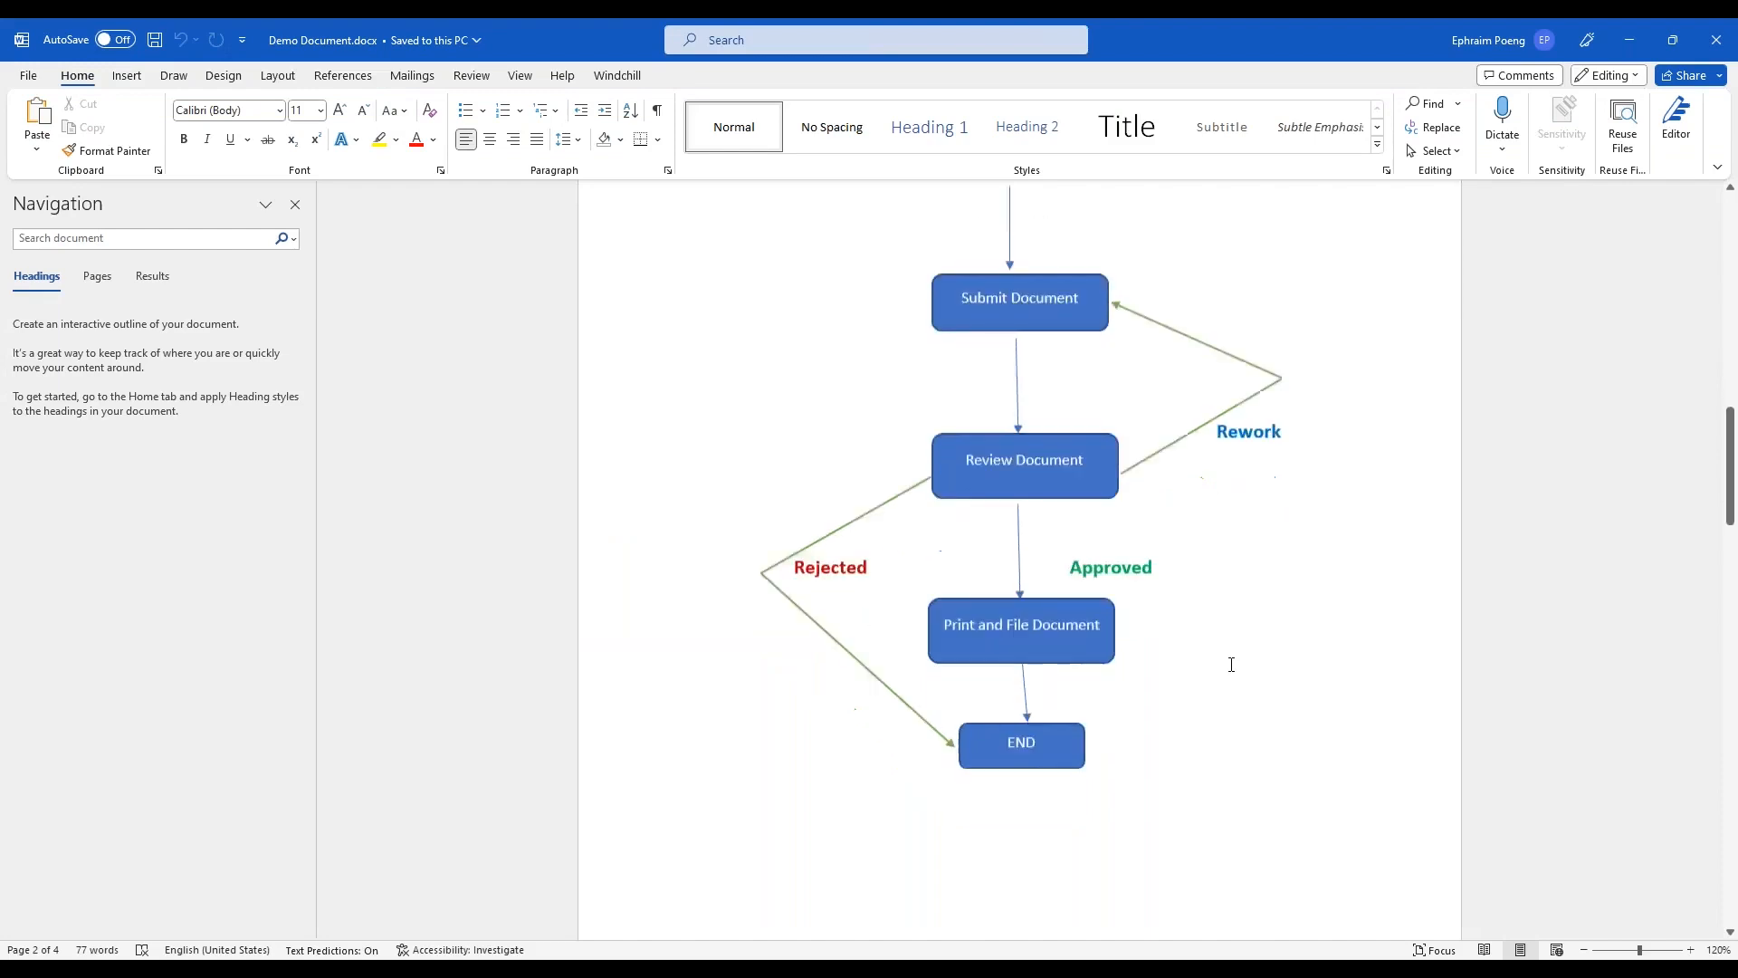
{"action": "scroll", "coordinate": [1187, 559], "scroll_direction": "down", "scroll_amount": 3}
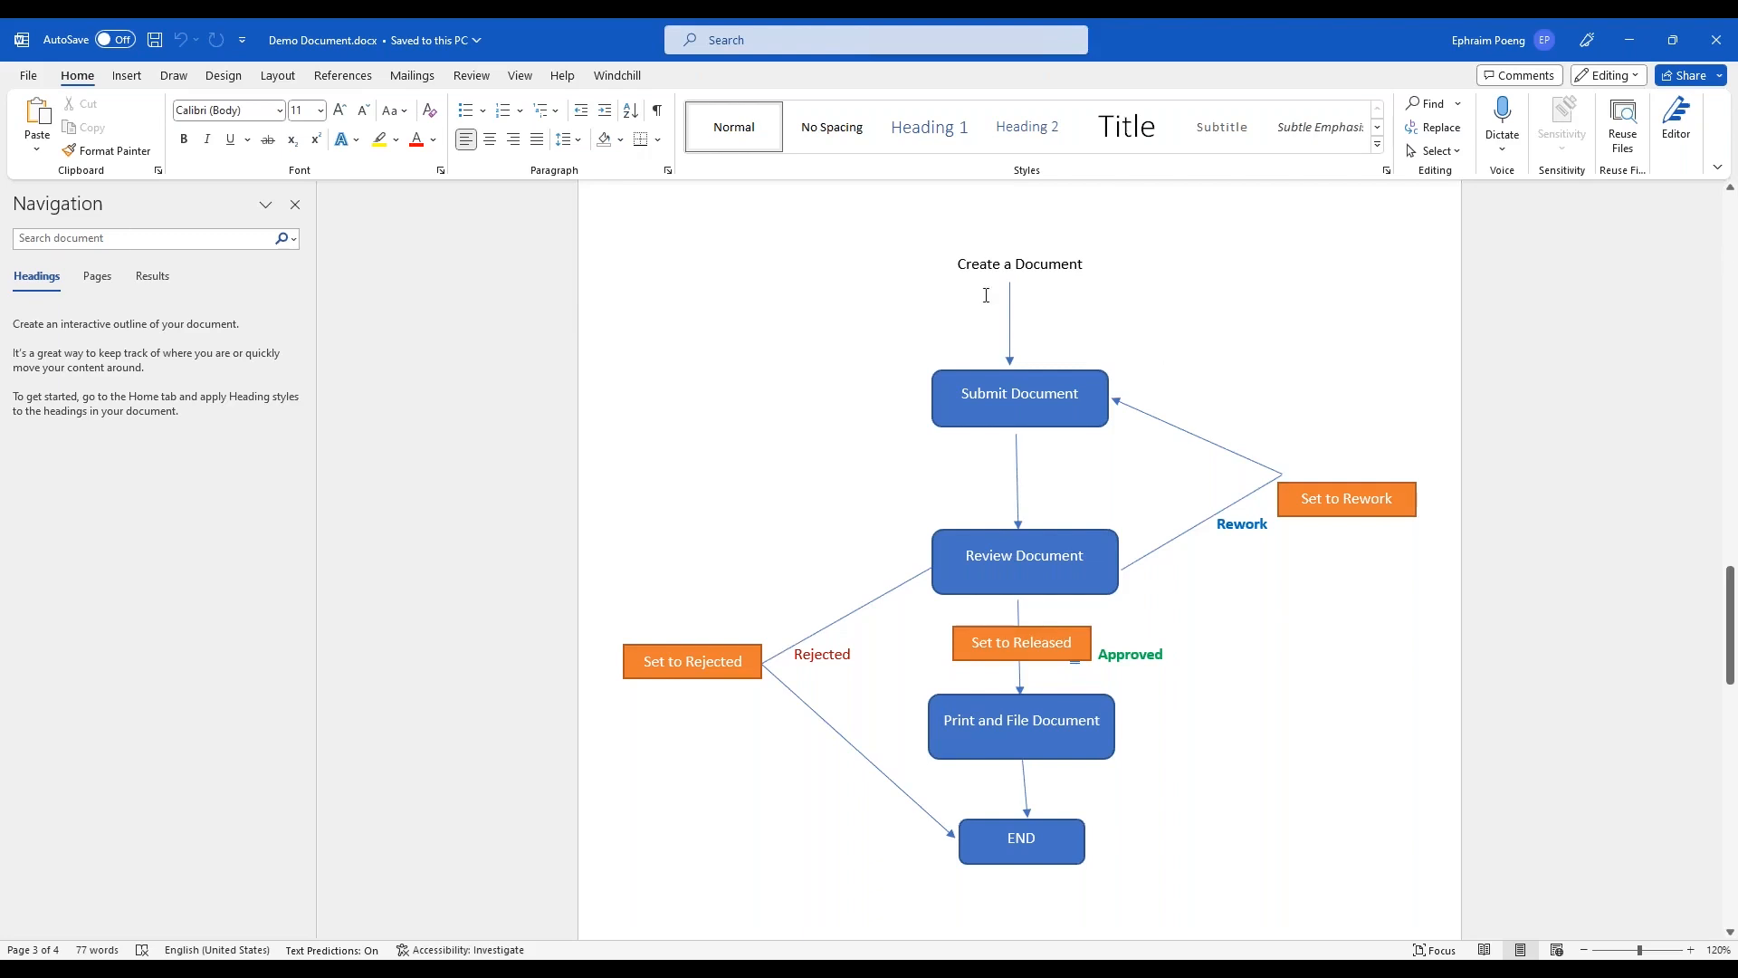
{"action": "left_click", "coordinate": [1631, 47]}
Return to Workflow Template Administration in the browser and open the Demo Document WF template for editing in a maximized window
{"action": "left_click", "coordinate": [168, 40]}
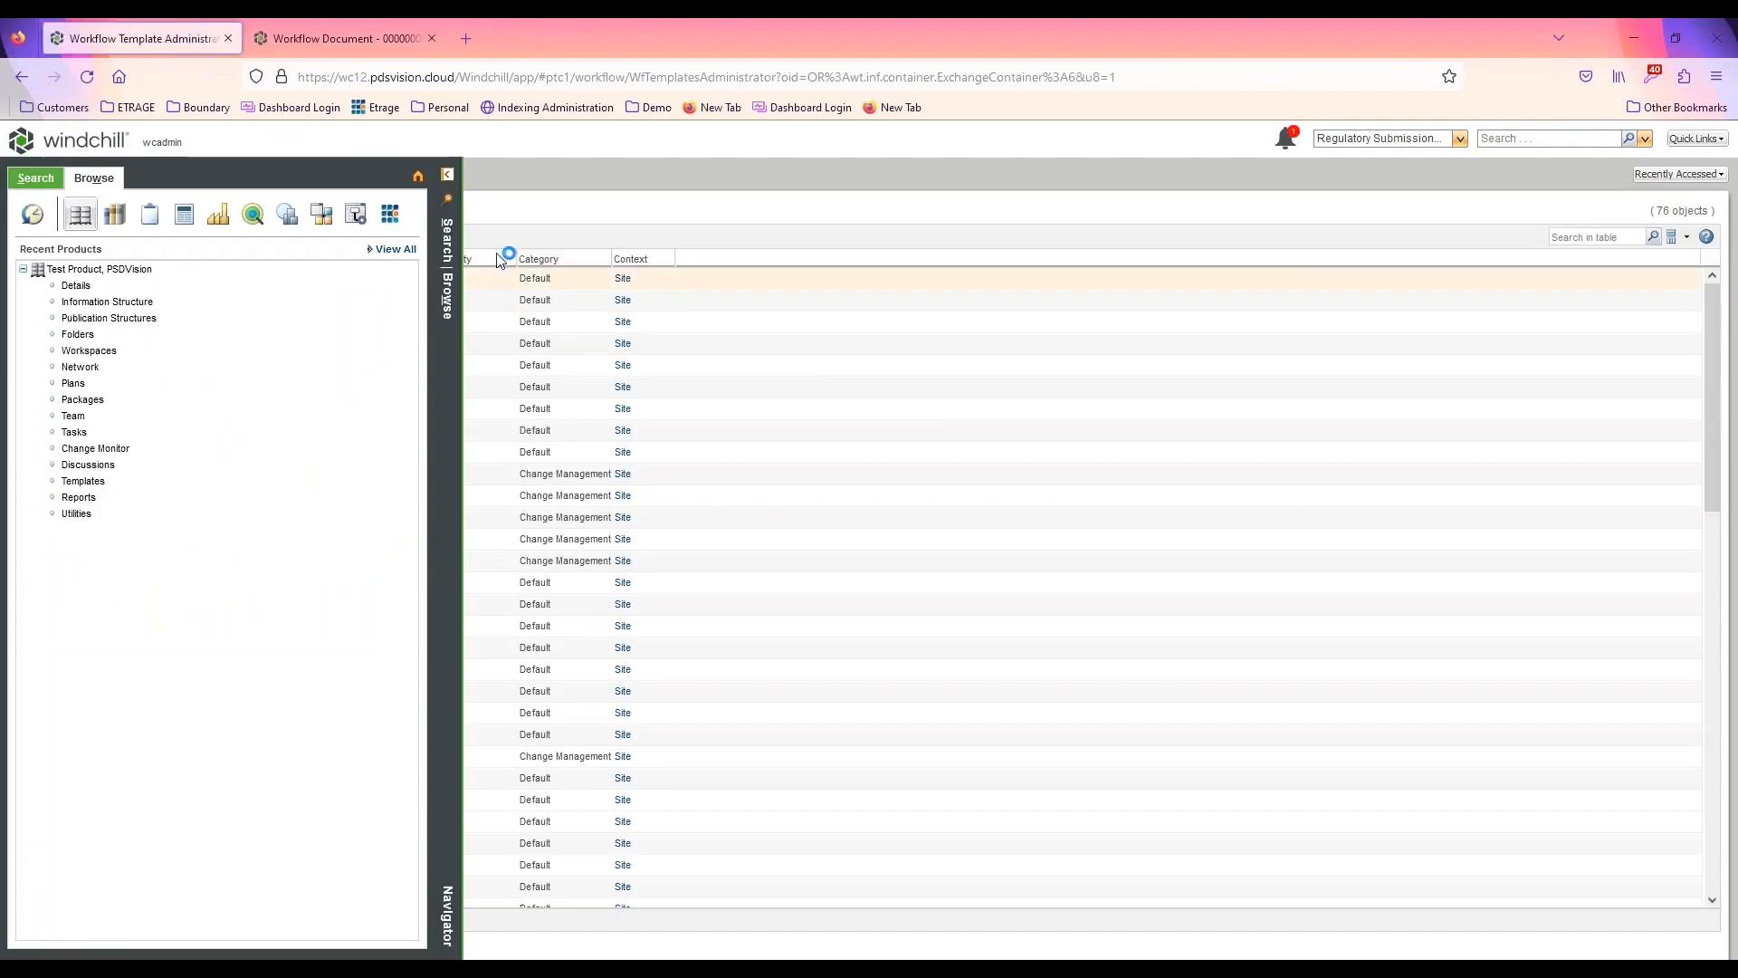
{"action": "left_click", "coordinate": [452, 174]}
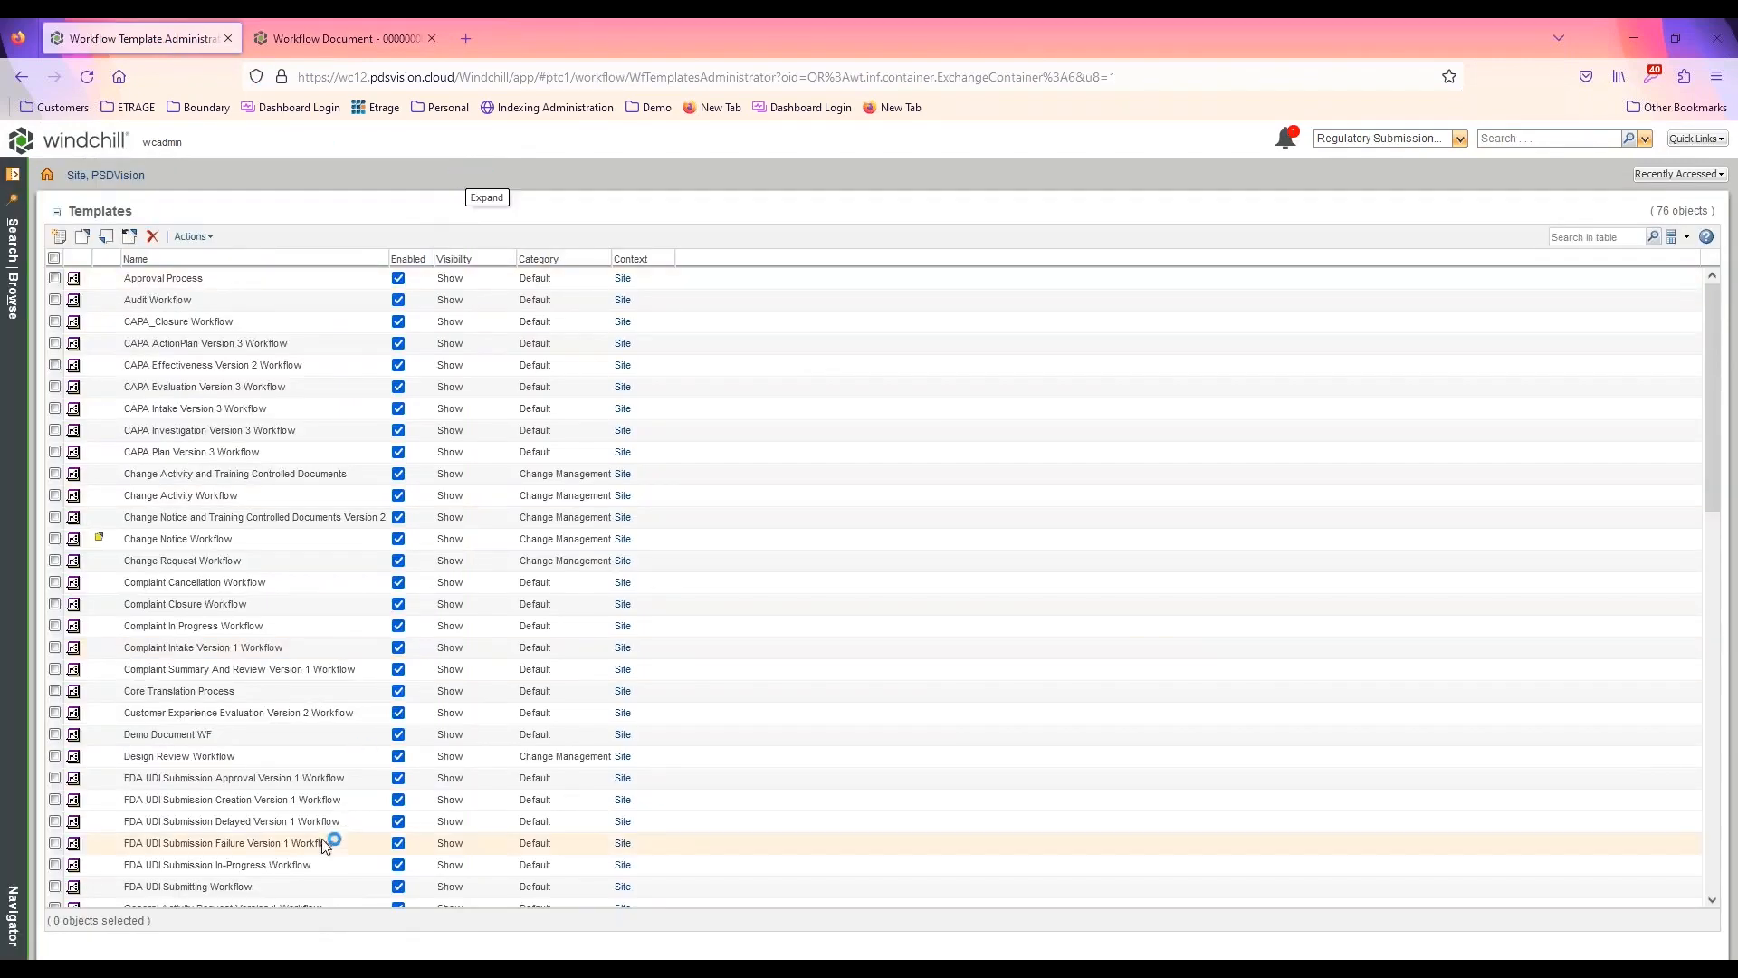
{"action": "right_click", "coordinate": [194, 740]}
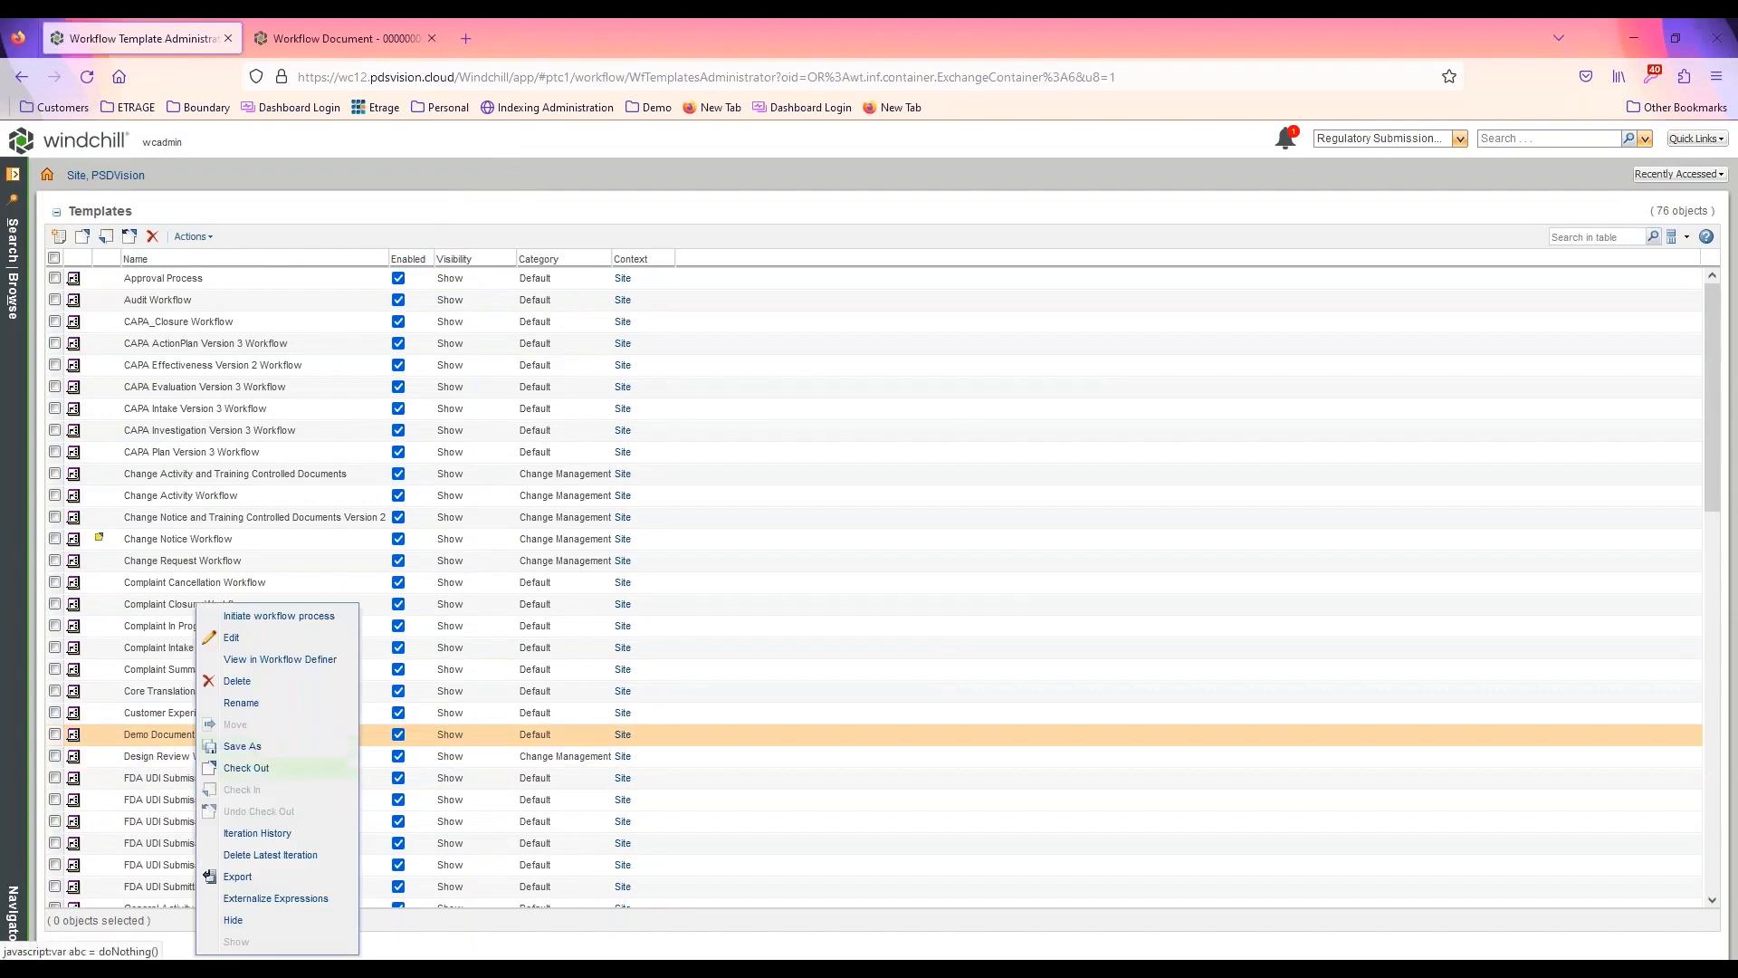
{"action": "left_click", "coordinate": [257, 645]}
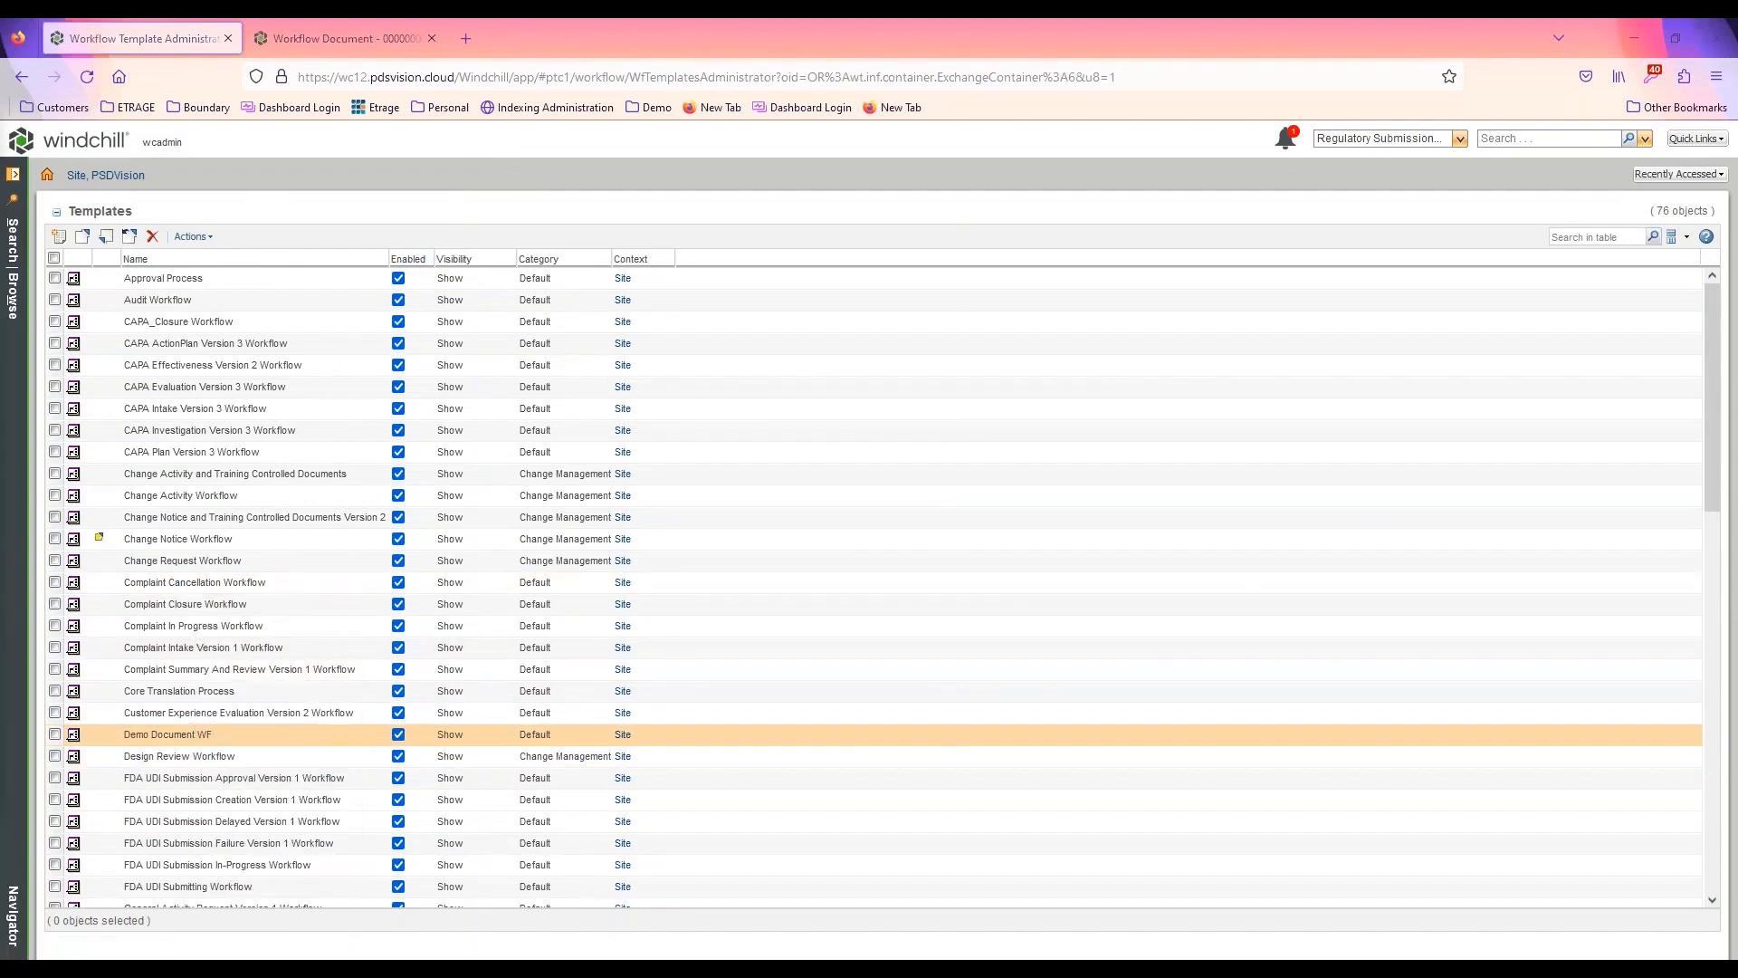
{"action": "left_click_drag", "start_coordinate": [0, 209], "coordinate": [894, 203]}
{"action": "double_click", "coordinate": [894, 202]}
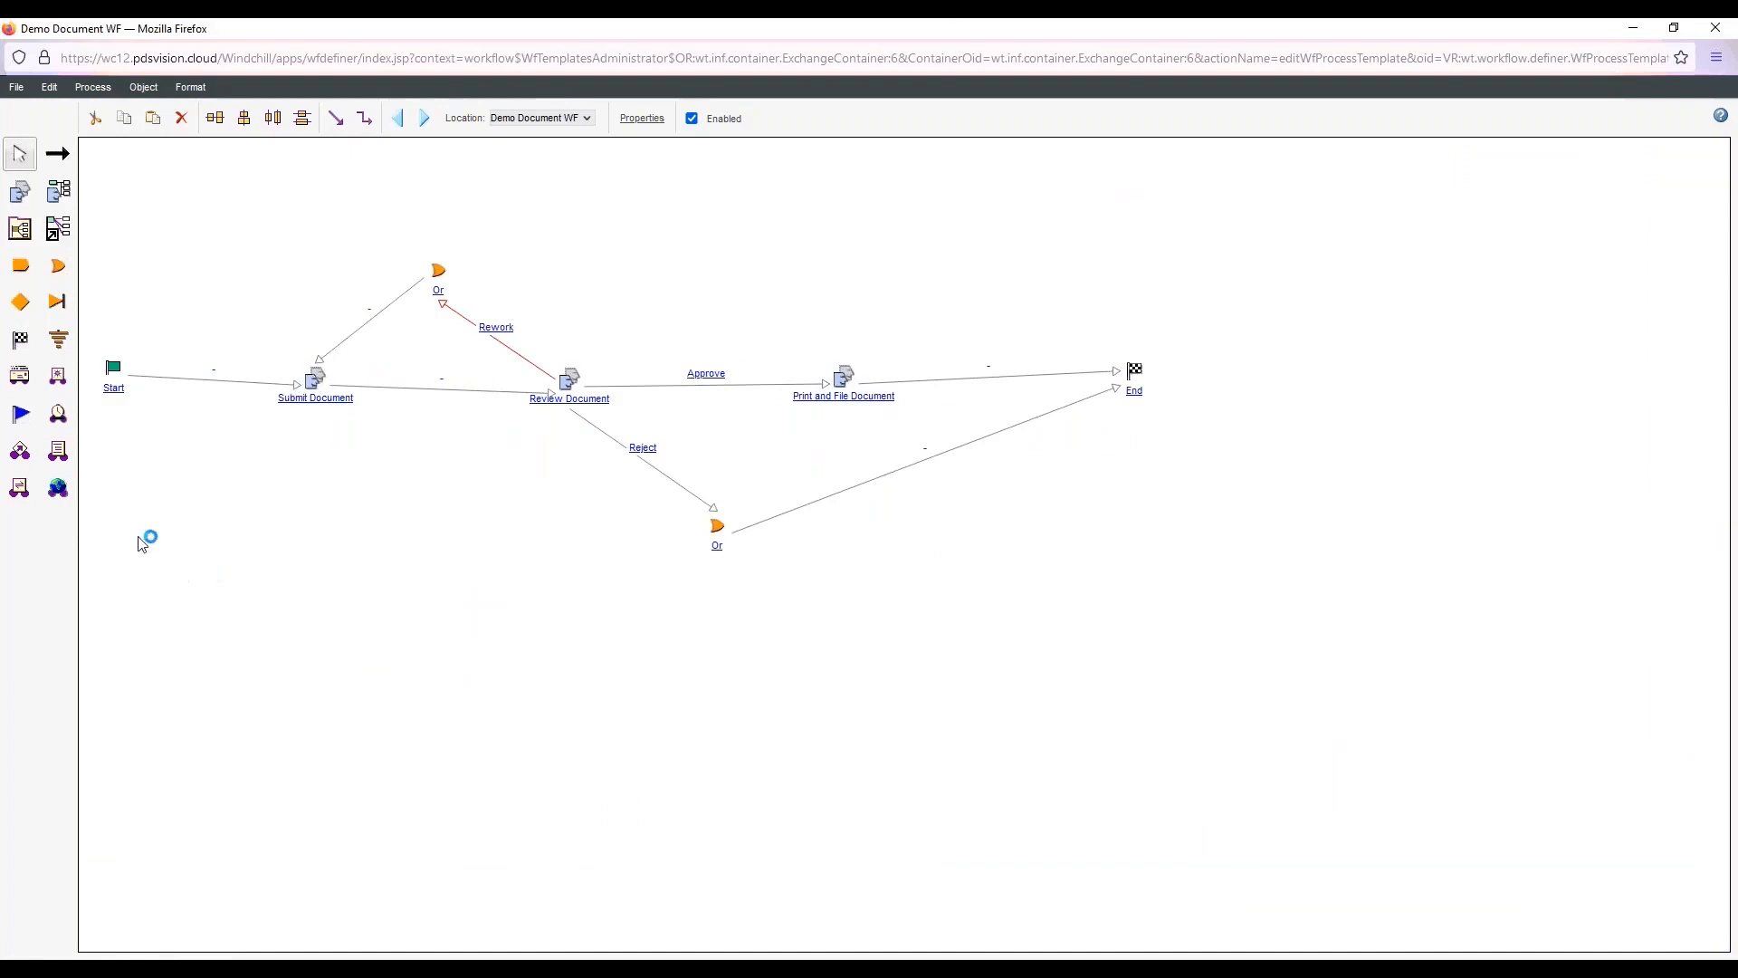
Add a robot below the Submit Document activity and set its robot type to Set State
{"action": "left_click", "coordinate": [59, 378]}
{"action": "left_click", "coordinate": [367, 552]}
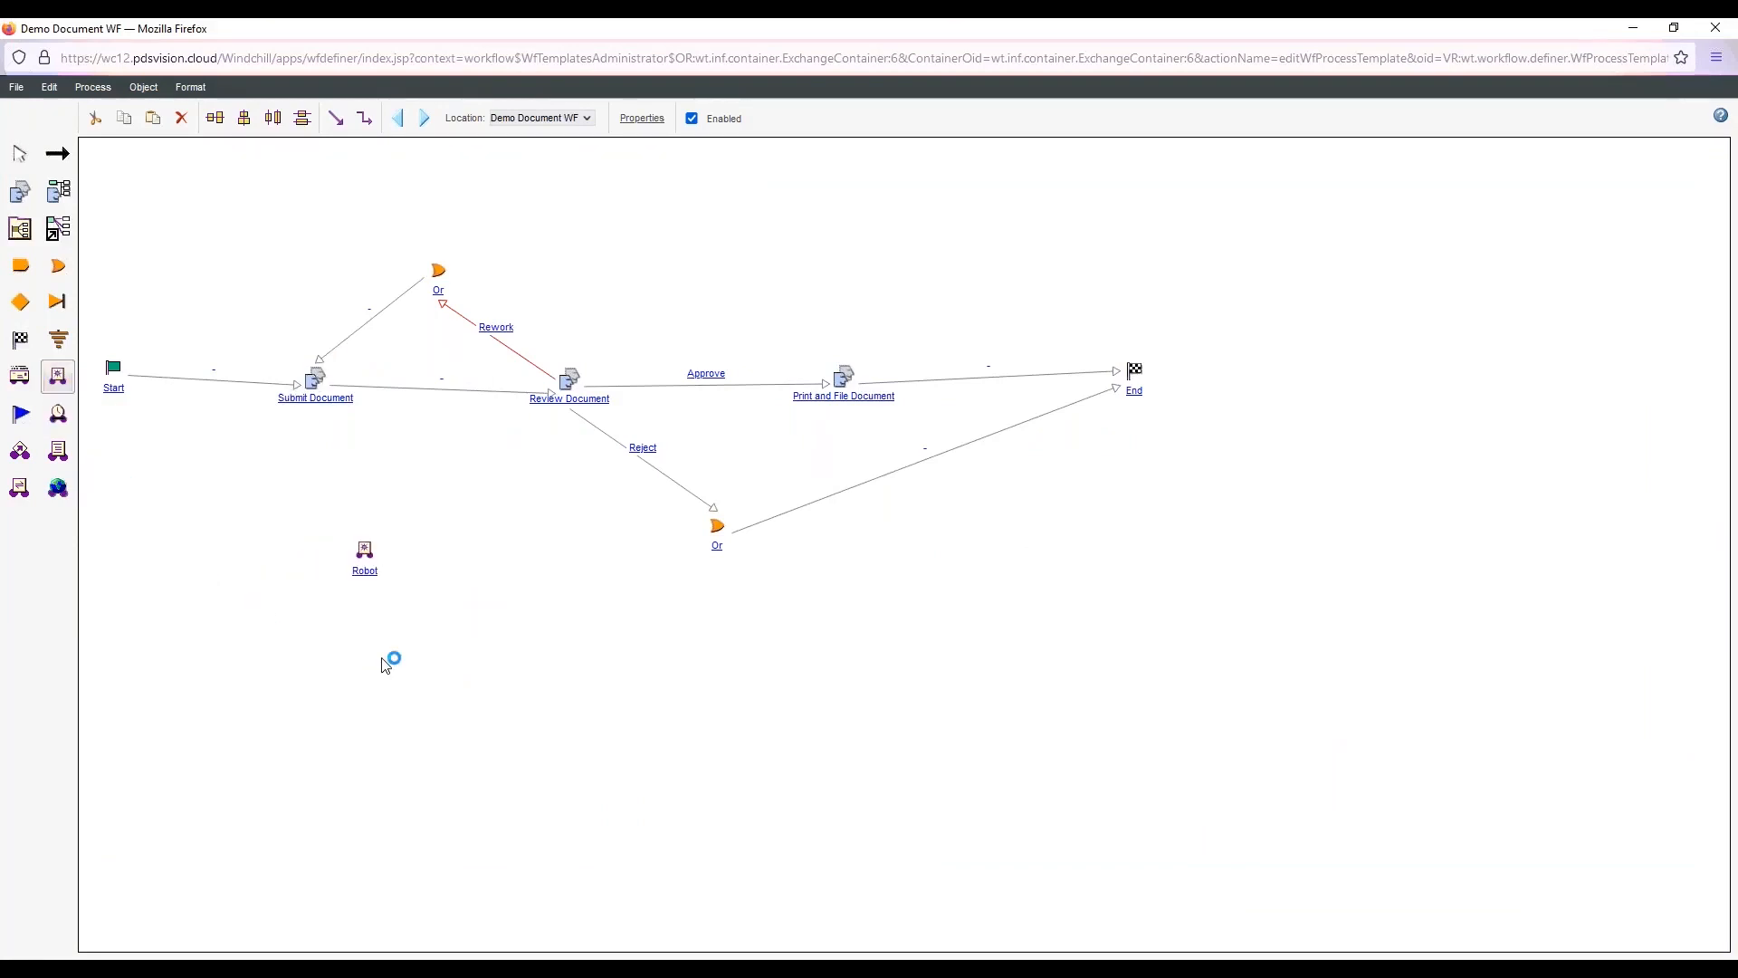
{"action": "double_click", "coordinate": [366, 569]}
{"action": "left_click_drag", "start_coordinate": [830, 437], "coordinate": [505, 423]}
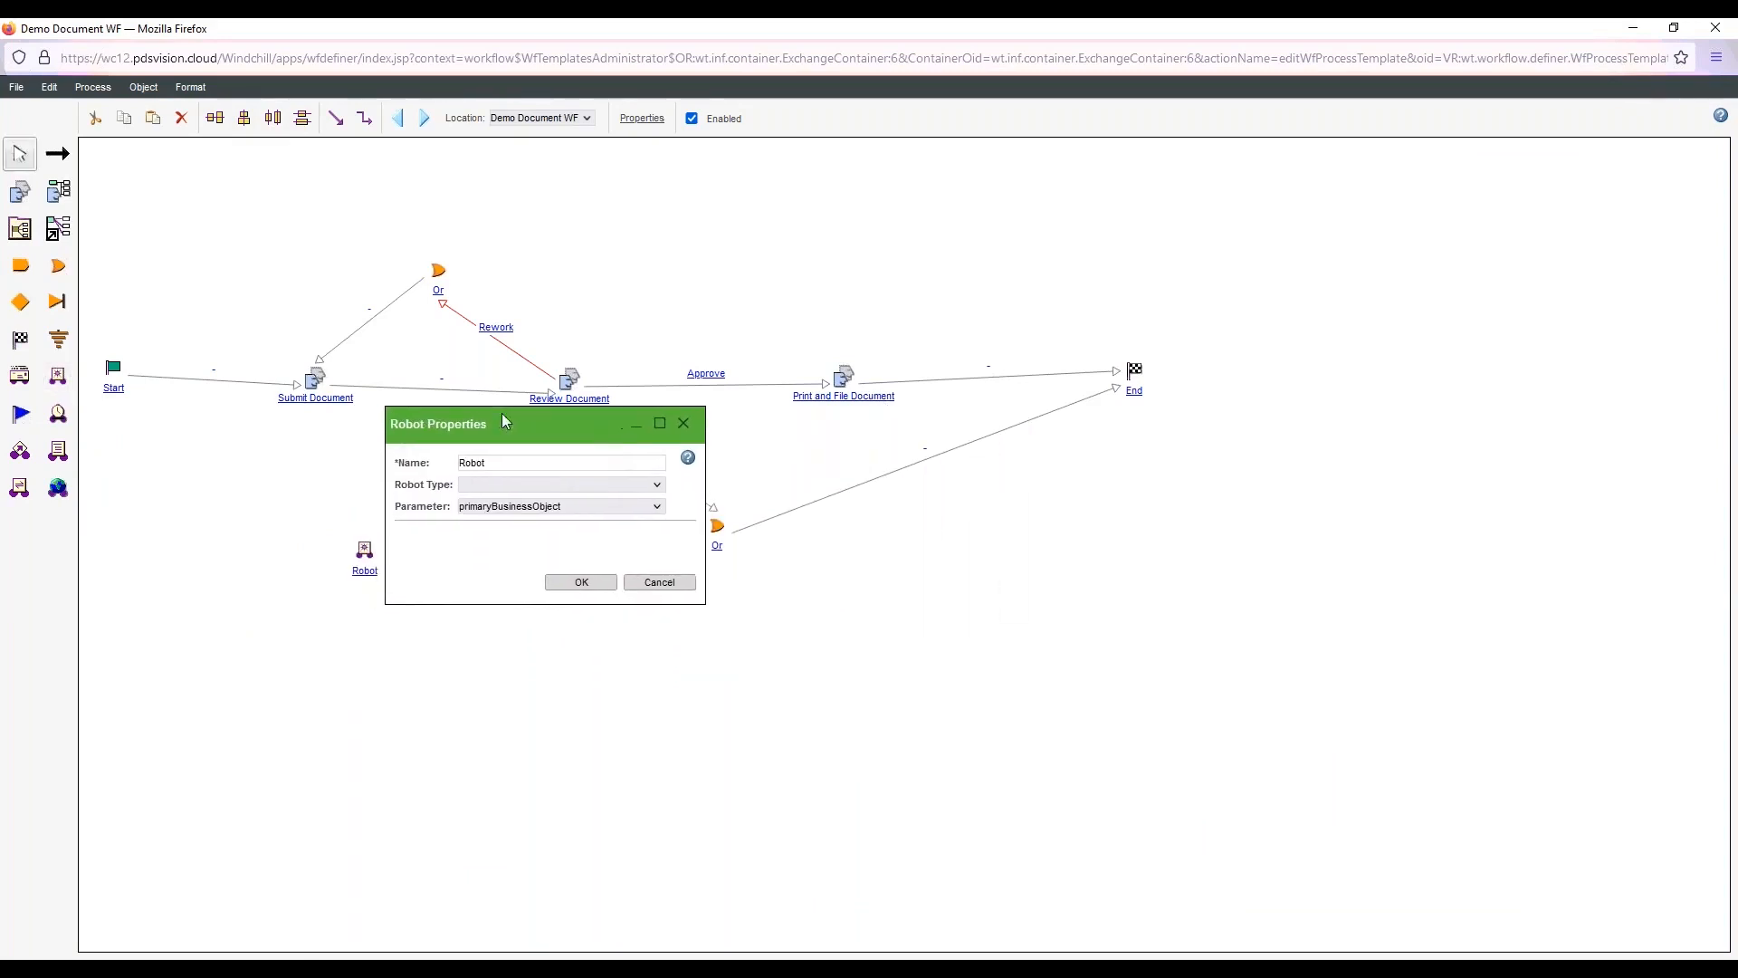
{"action": "left_click", "coordinate": [580, 485]}
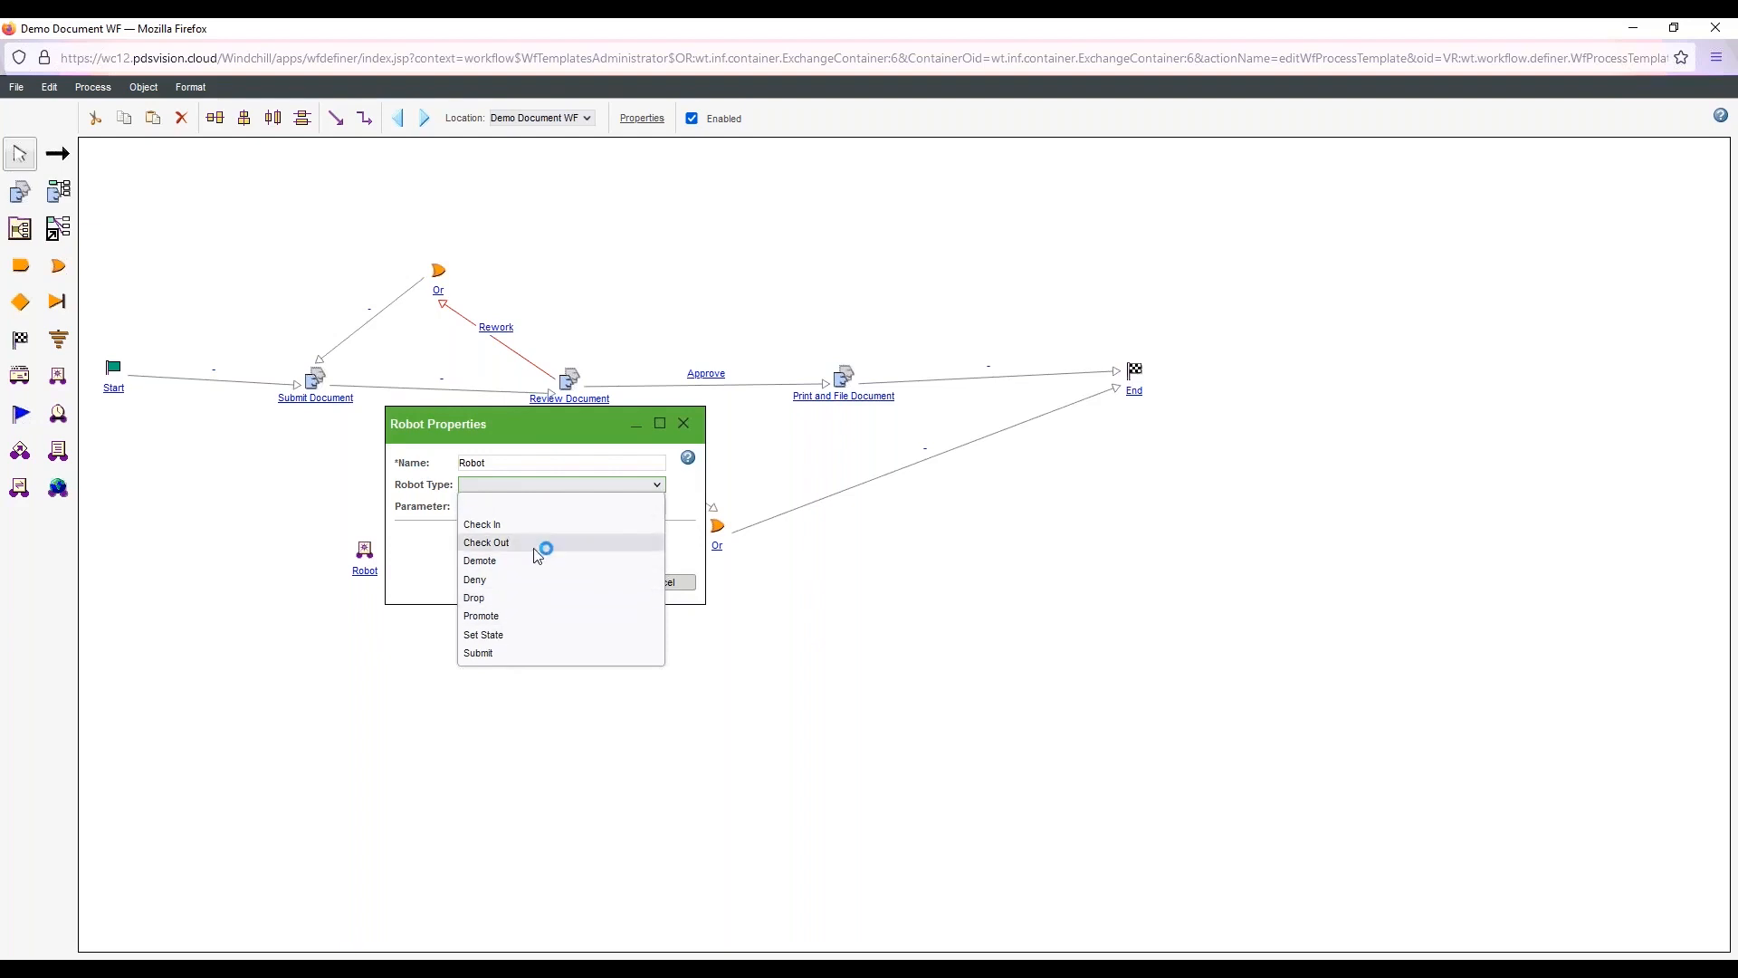
{"action": "left_click", "coordinate": [507, 633]}
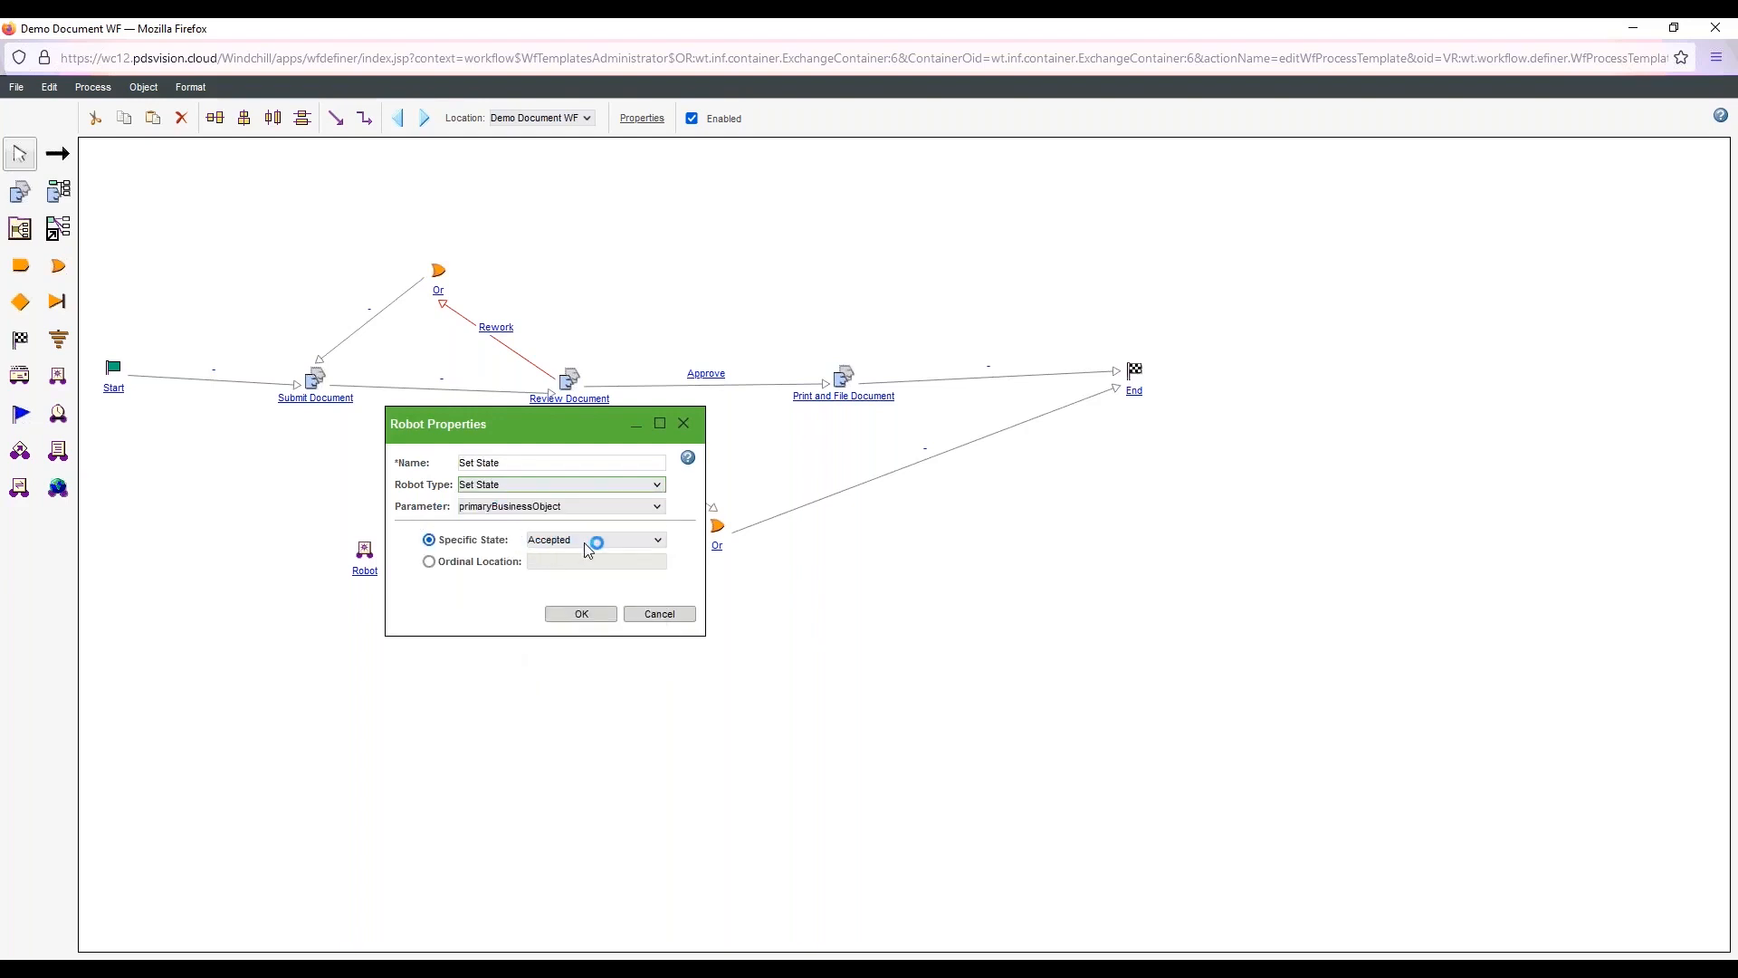
Set the robot's specific state to Under Review and name it Set State Under Review
{"action": "left_click", "coordinate": [588, 540]}
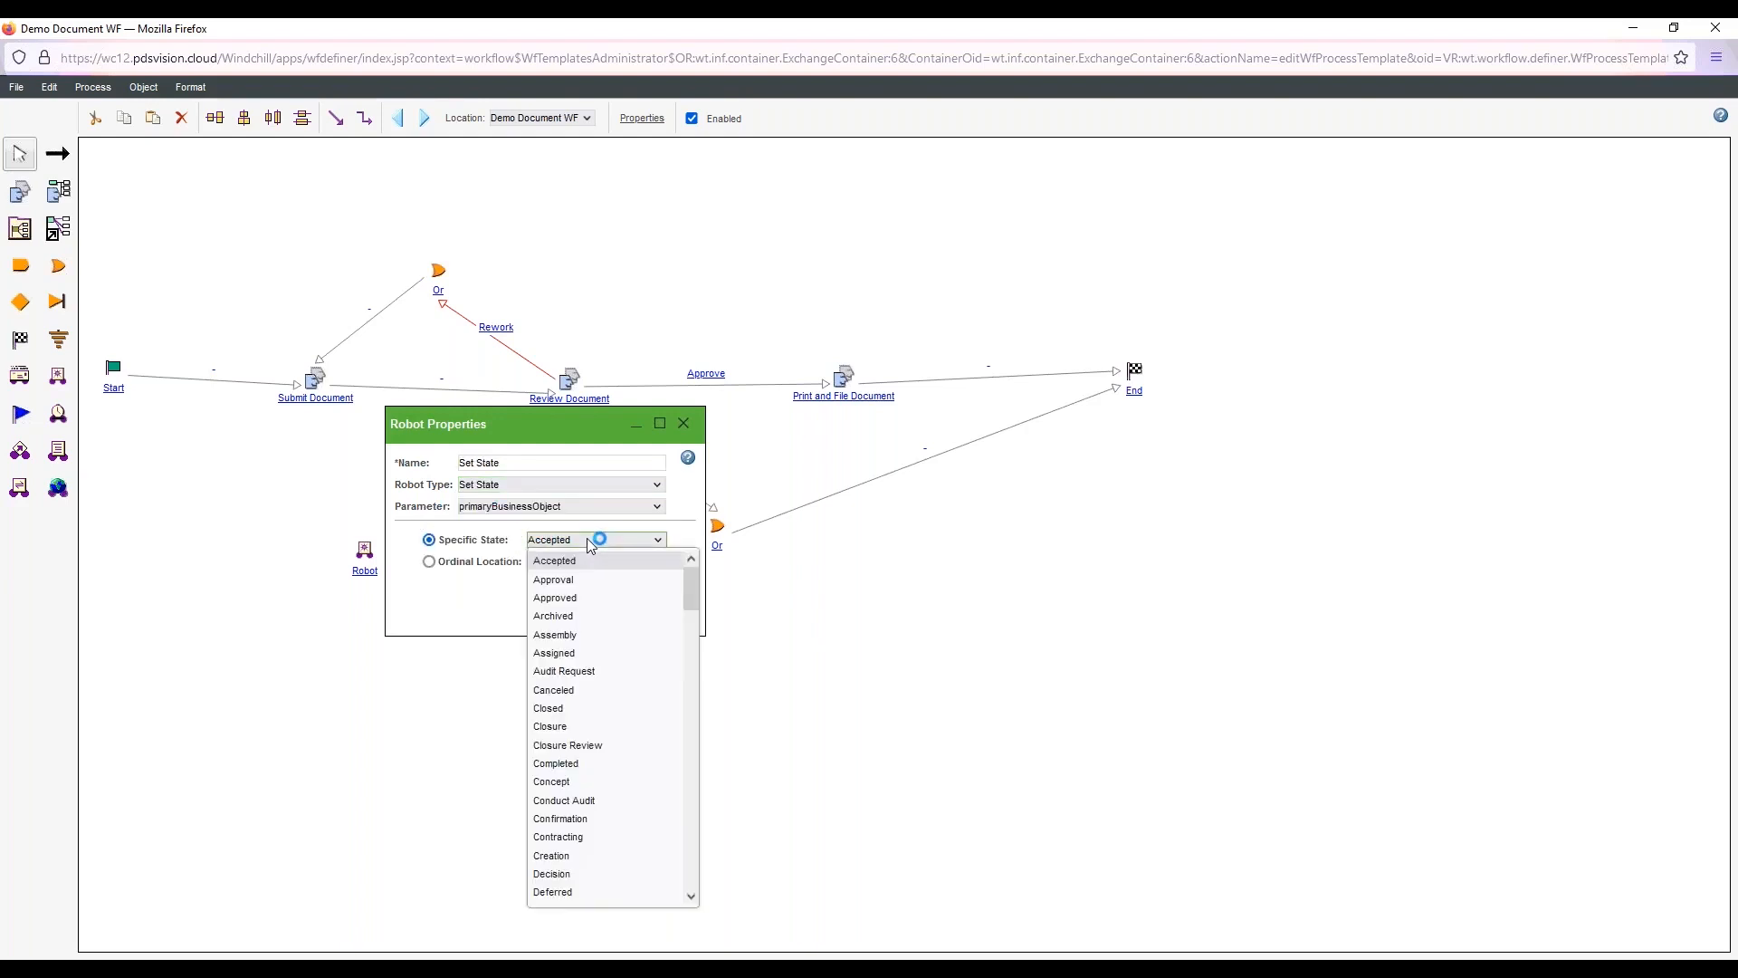
{"action": "left_click", "coordinate": [588, 540]}
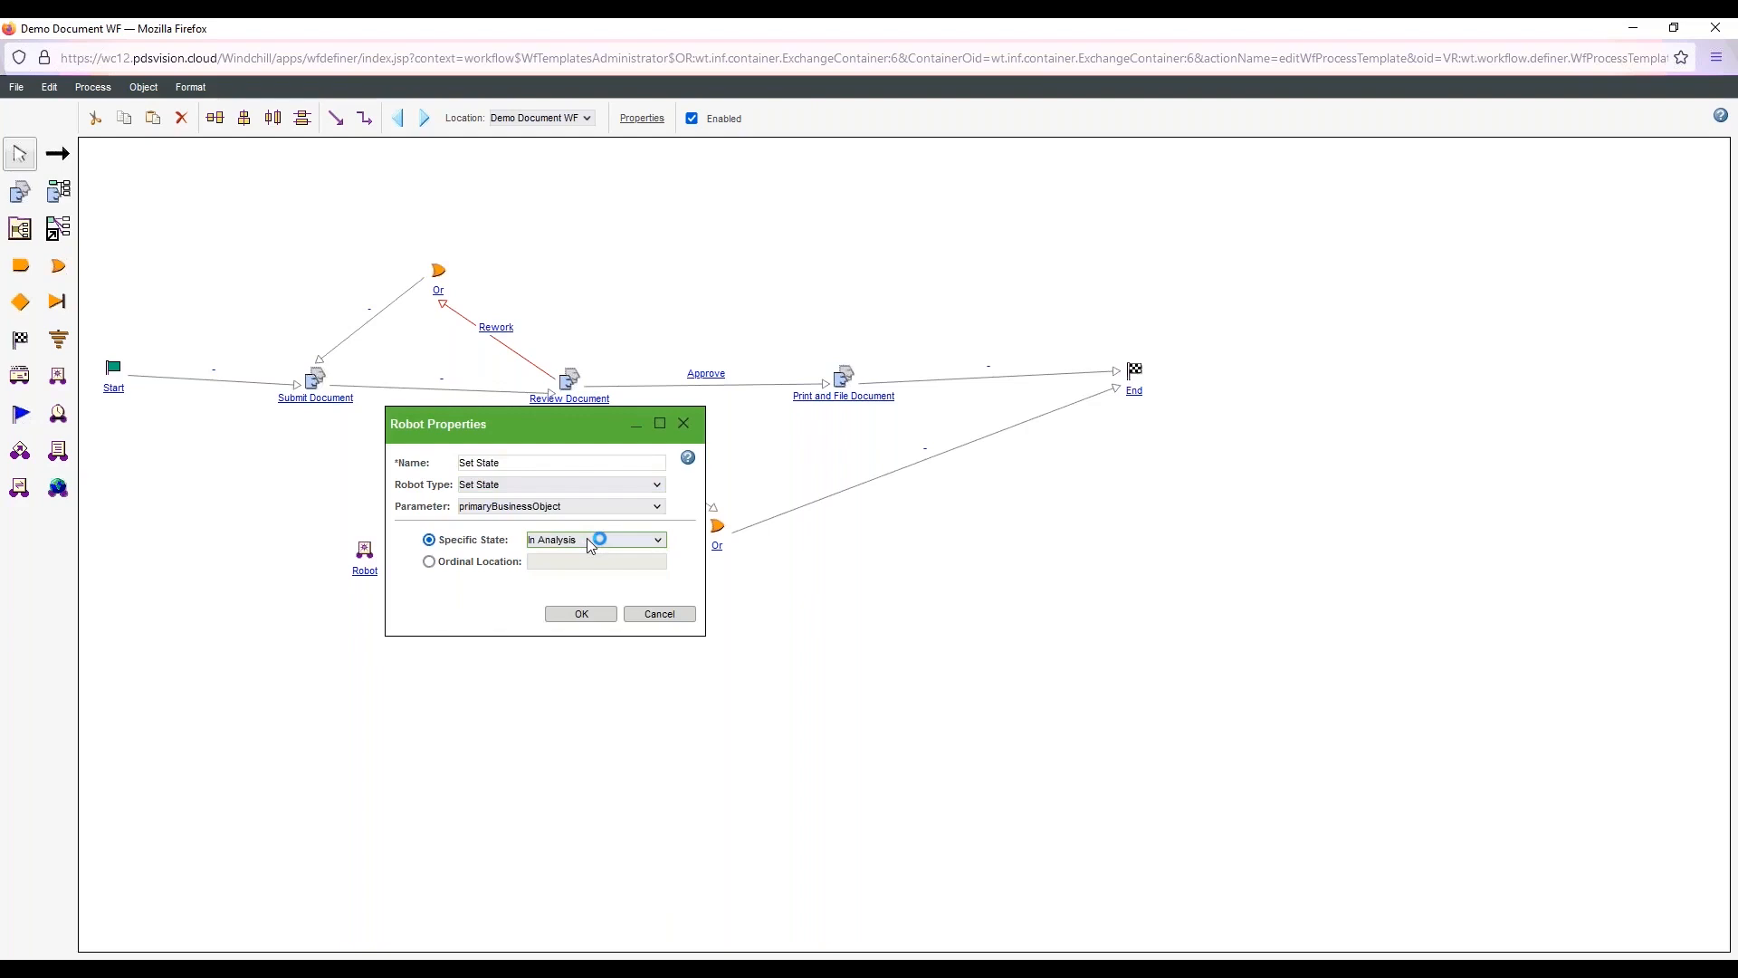
{"action": "left_click", "coordinate": [586, 538]}
{"action": "left_click", "coordinate": [586, 537]}
{"action": "key", "text": "u"}
{"action": "left_click", "coordinate": [556, 455]}
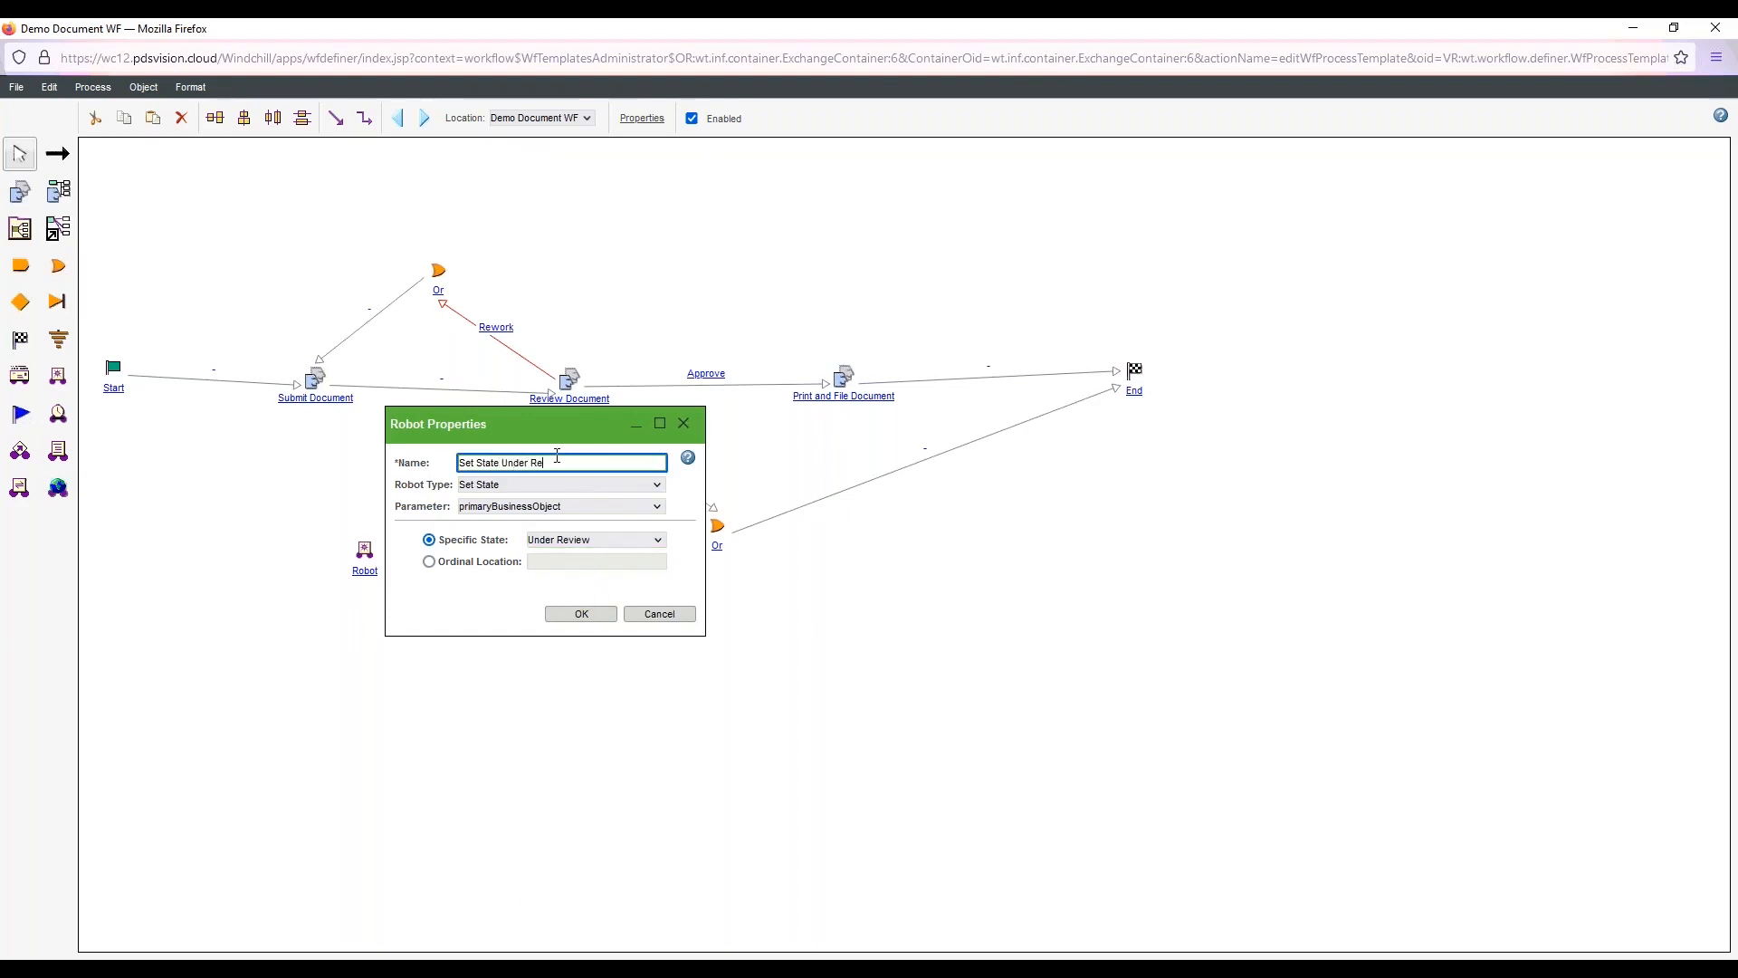
{"action": "left_click", "coordinate": [579, 614]}
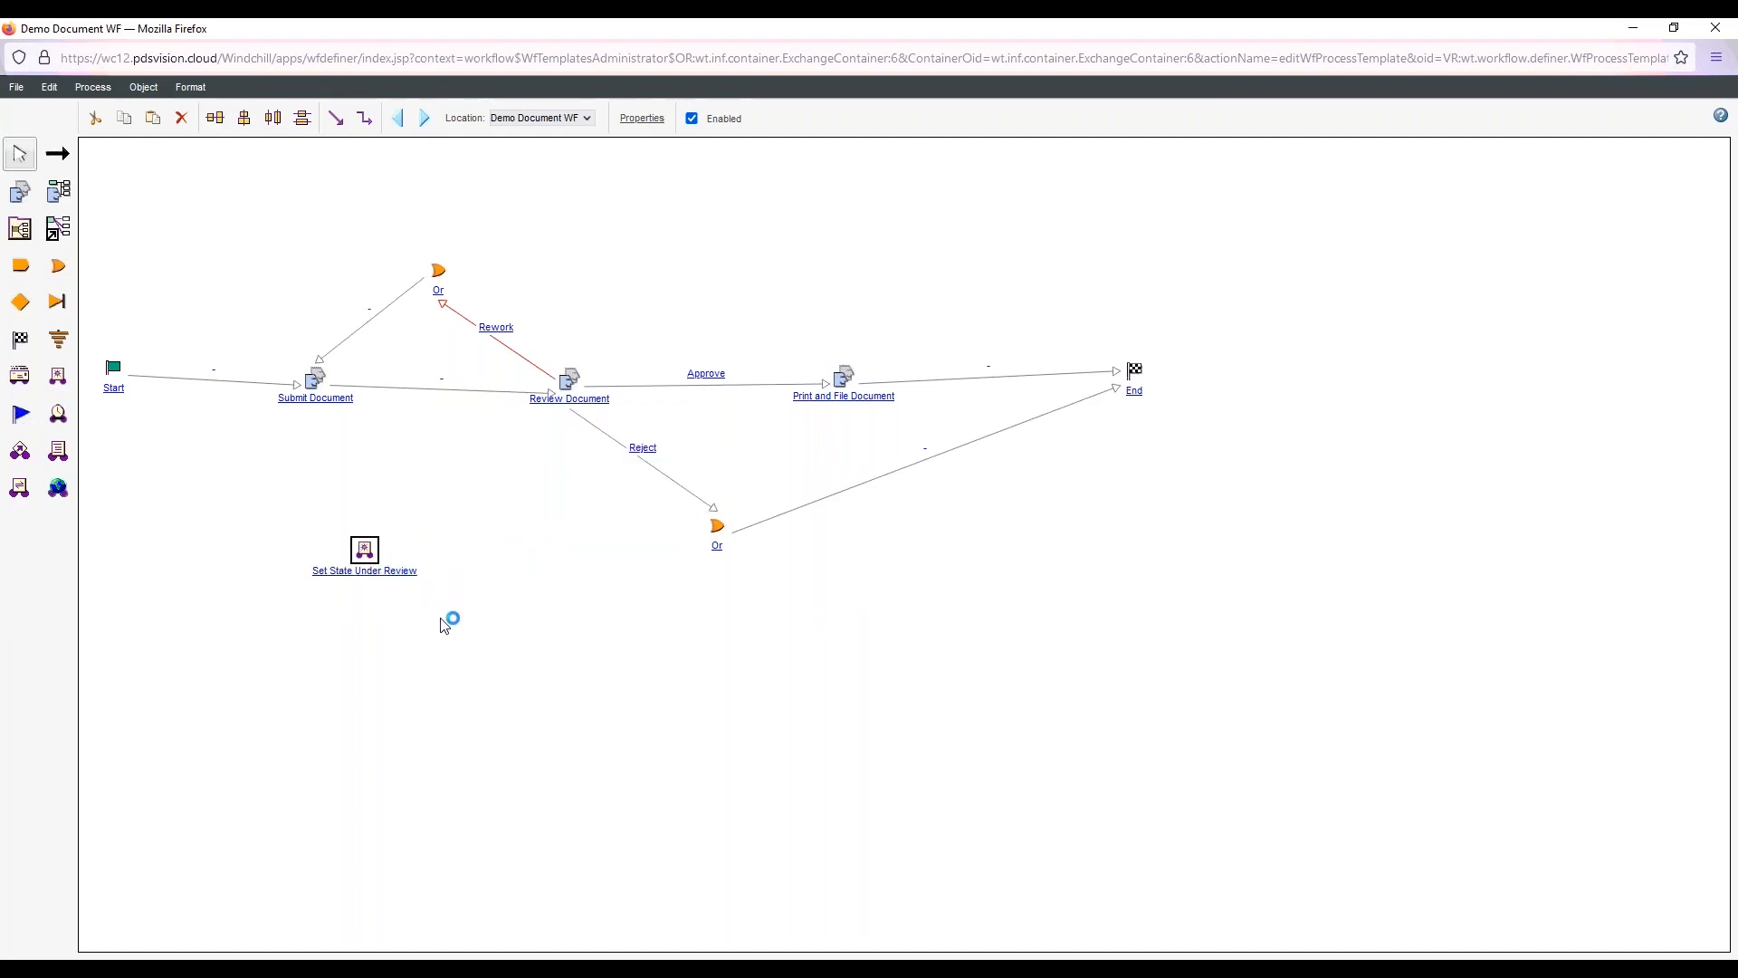
Paste three copies of the Set State Under Review robot into the empty area below the workflow
{"action": "key", "text": "ctrl+v"}
{"action": "mouse_move", "coordinate": [458, 644]}
{"action": "left_mouse_down"}
{"action": "mouse_move", "coordinate": [675, 625]}
{"action": "mouse_move", "coordinate": [446, 659]}
{"action": "left_mouse_up"}
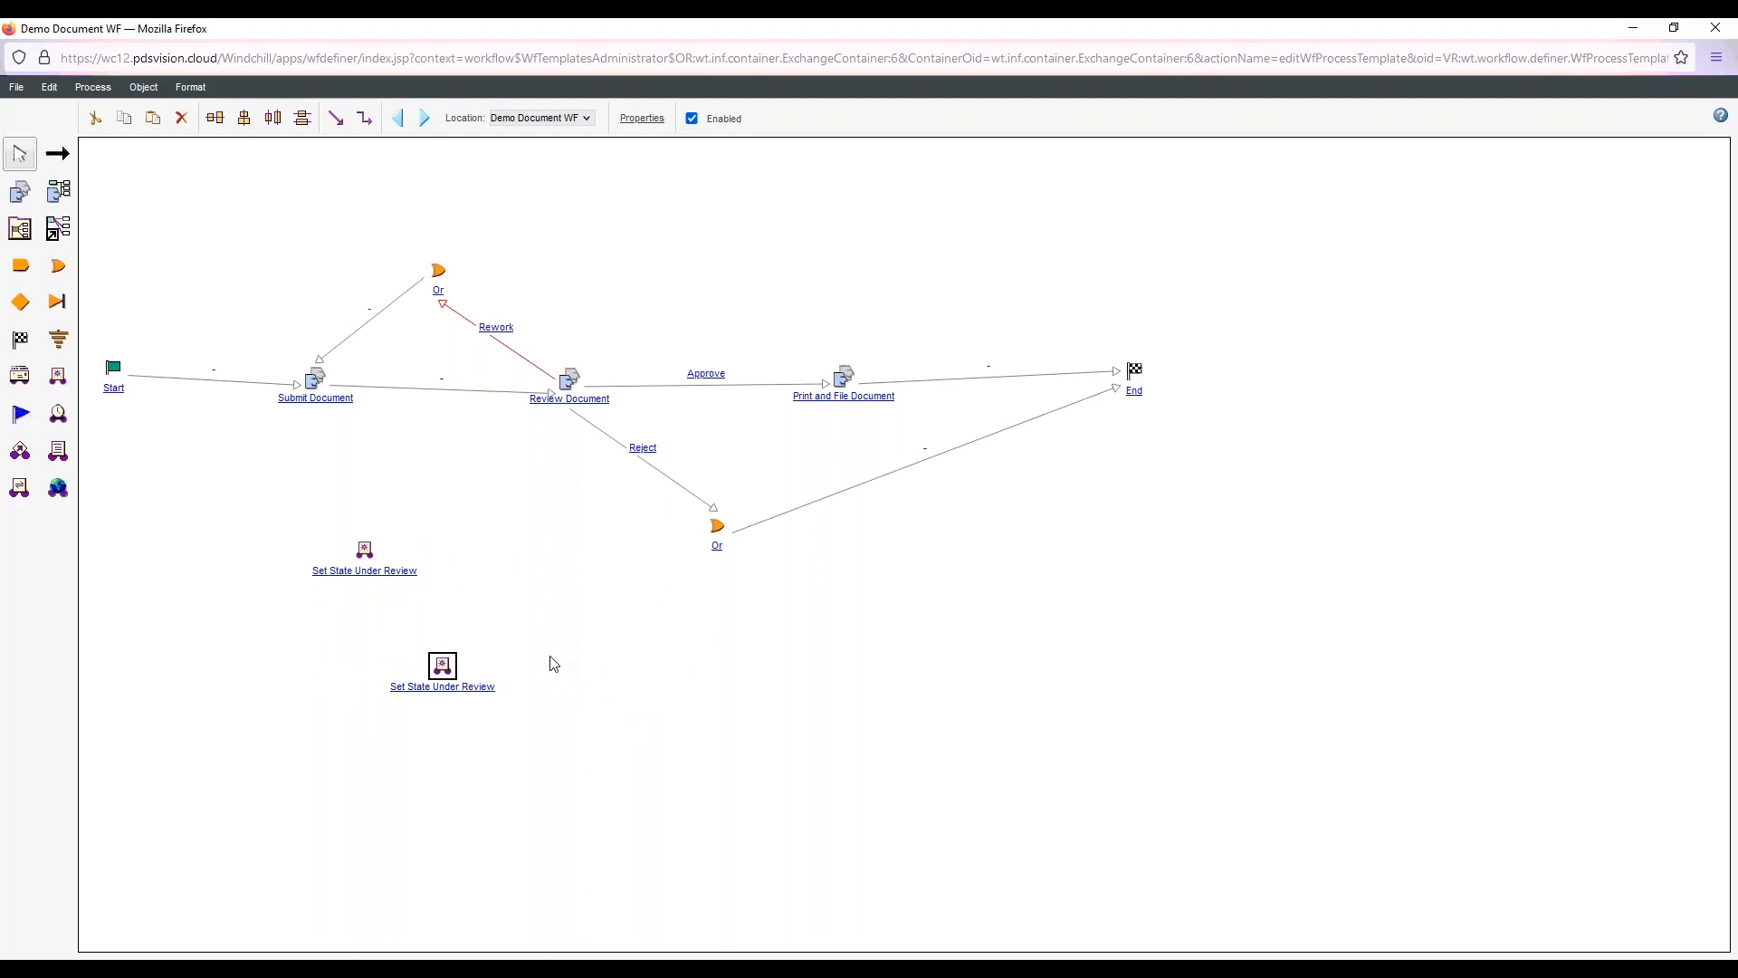
{"action": "key", "text": "ctrl+v"}
{"action": "left_click_drag", "start_coordinate": [478, 652], "coordinate": [637, 627]}
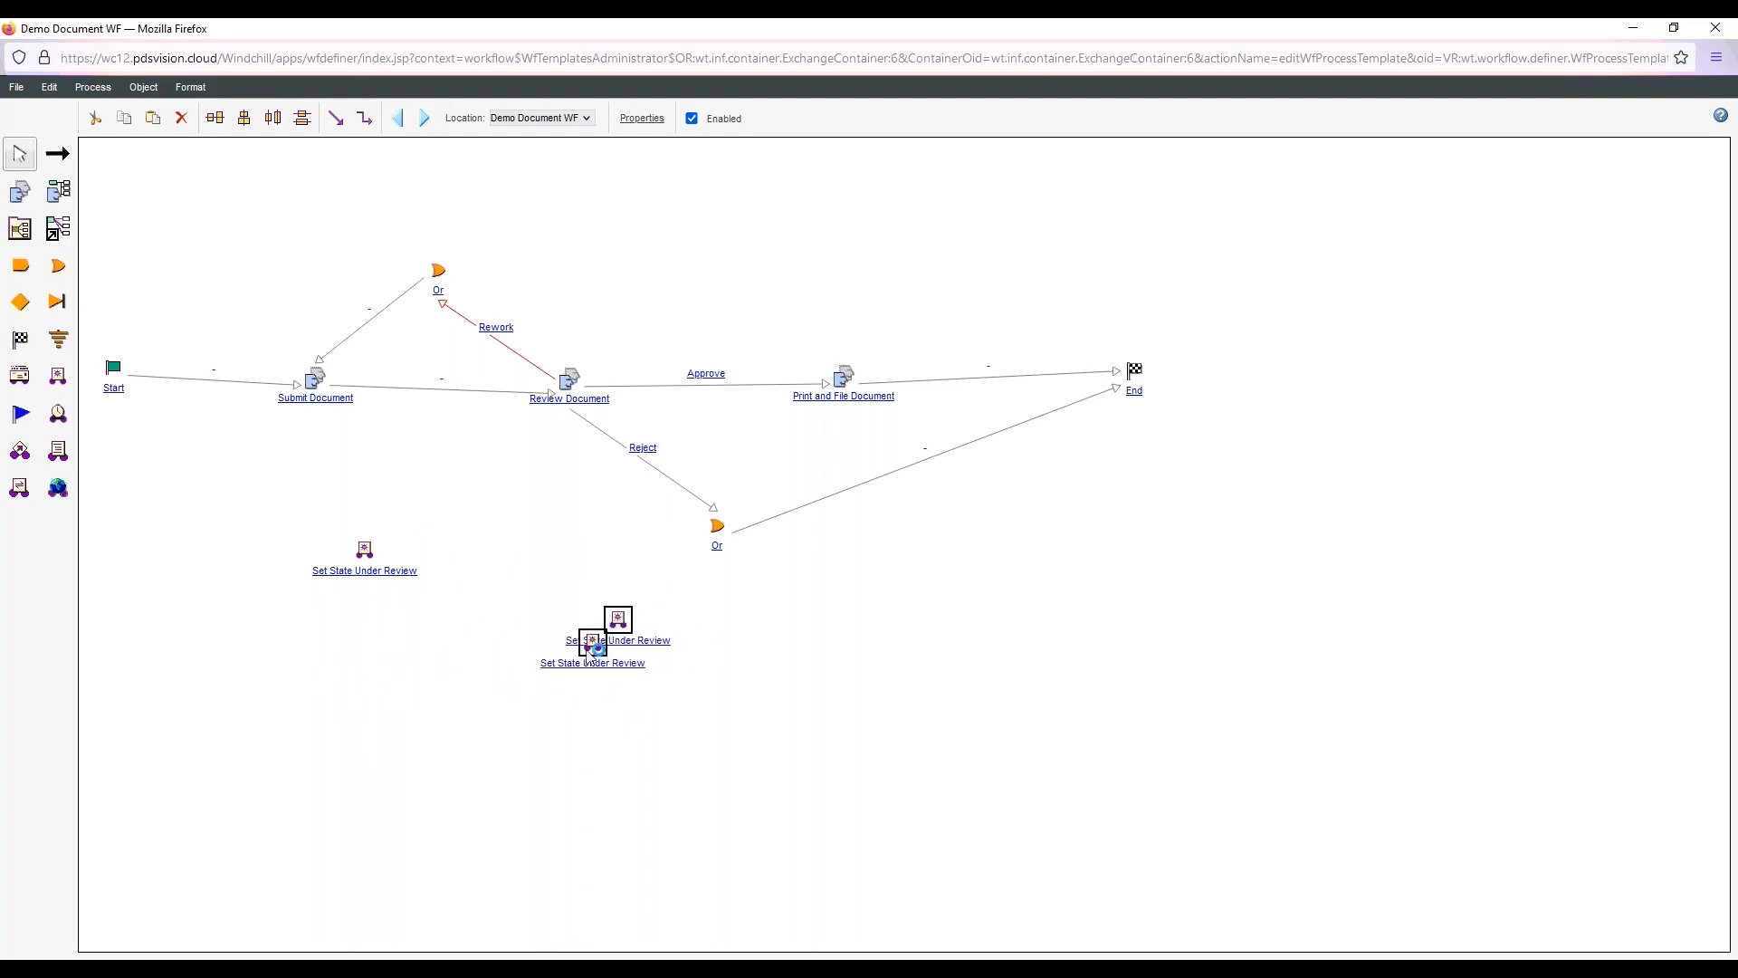
{"action": "left_click", "coordinate": [451, 687]}
{"action": "key", "text": "ctrl+v"}
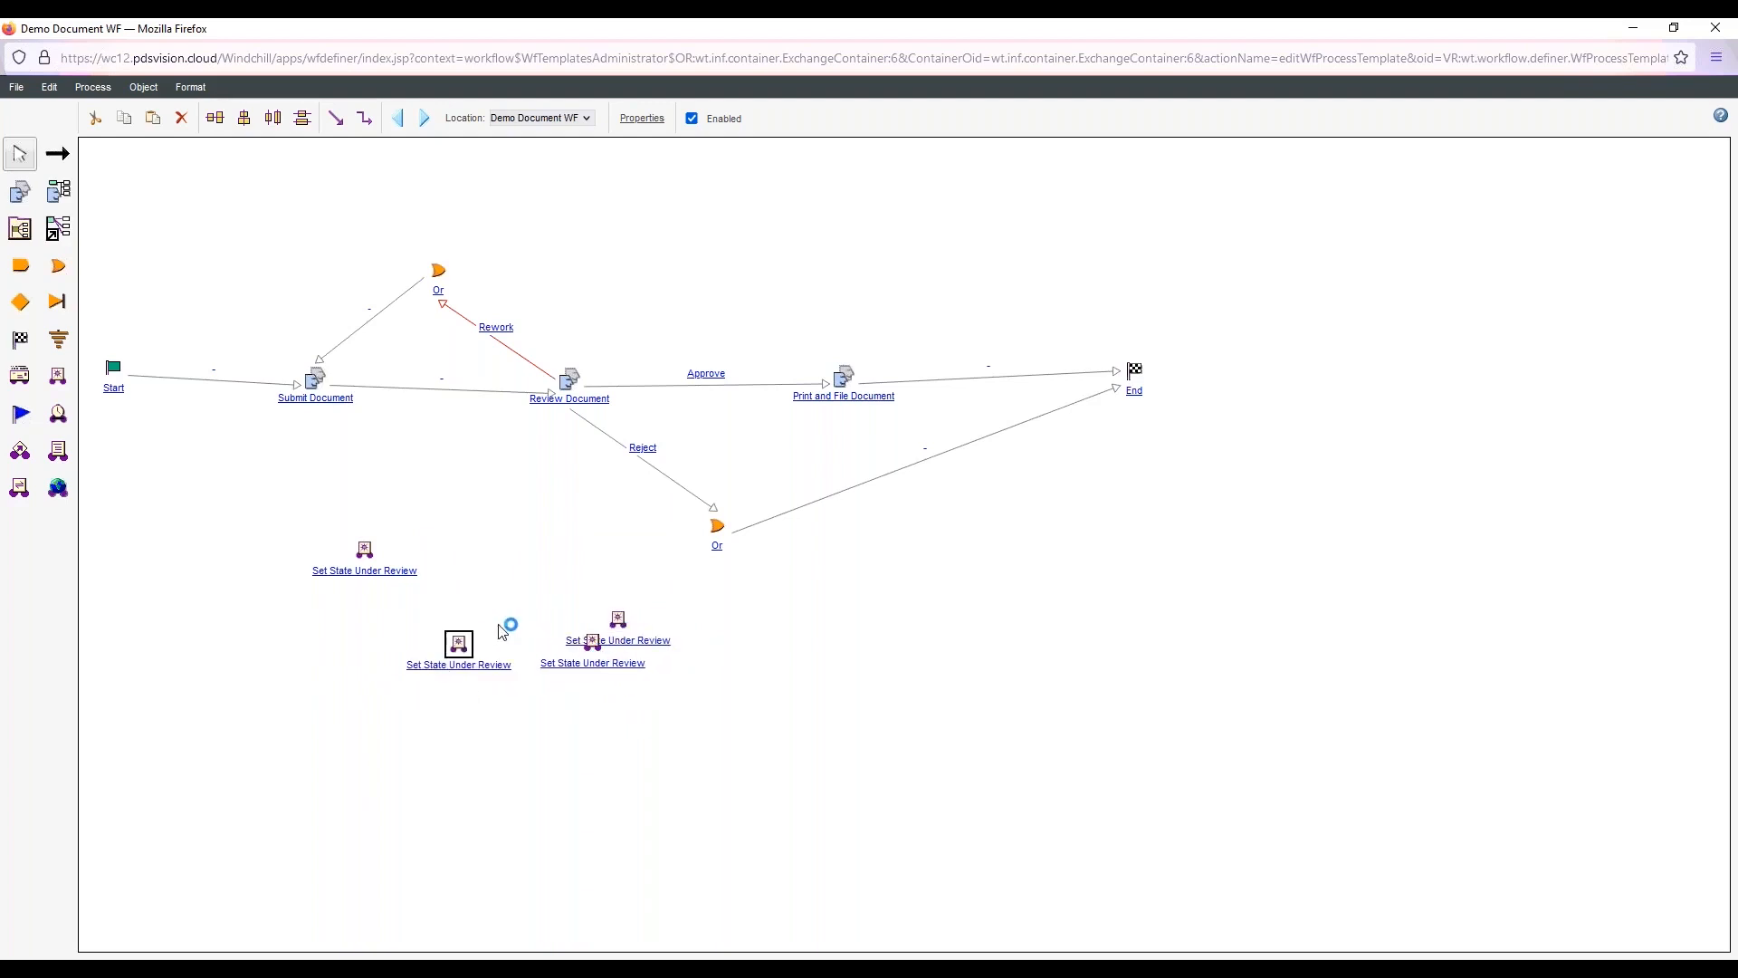
Insert the original Set State Under Review robot between Submit Document and Review Document, rerouting the existing link to it and linking it to Review Document
{"action": "left_click_drag", "start_coordinate": [374, 543], "coordinate": [455, 421]}
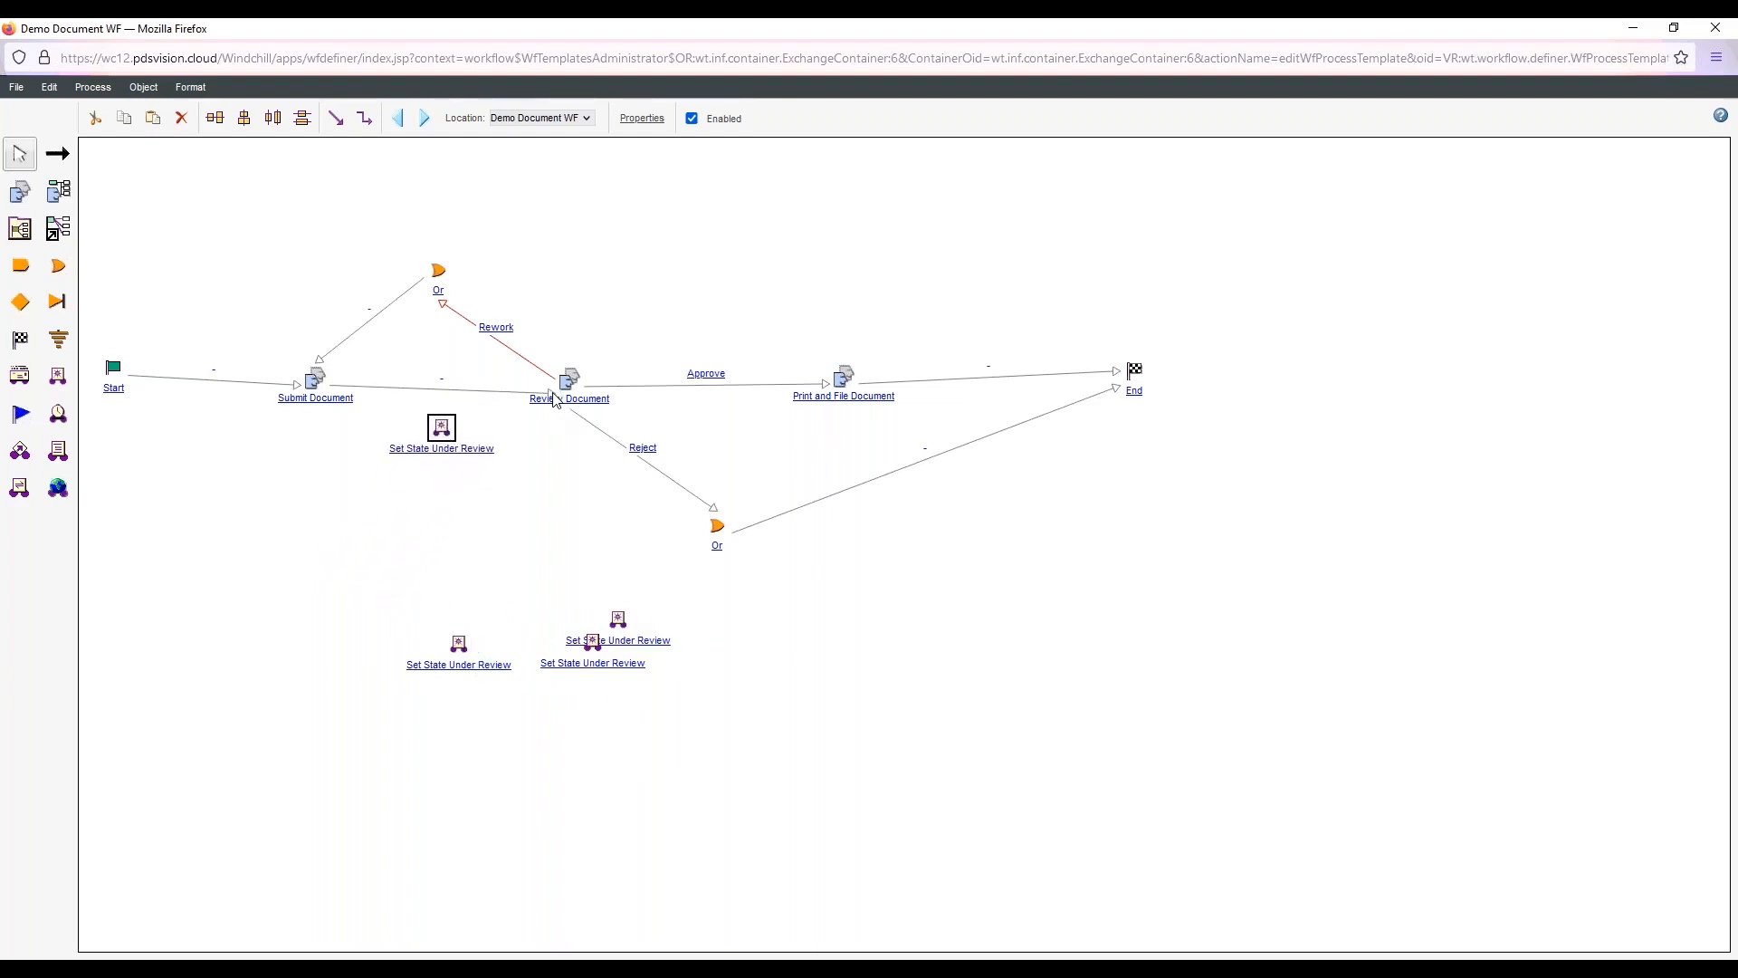
{"action": "left_click_drag", "start_coordinate": [554, 395], "coordinate": [455, 379]}
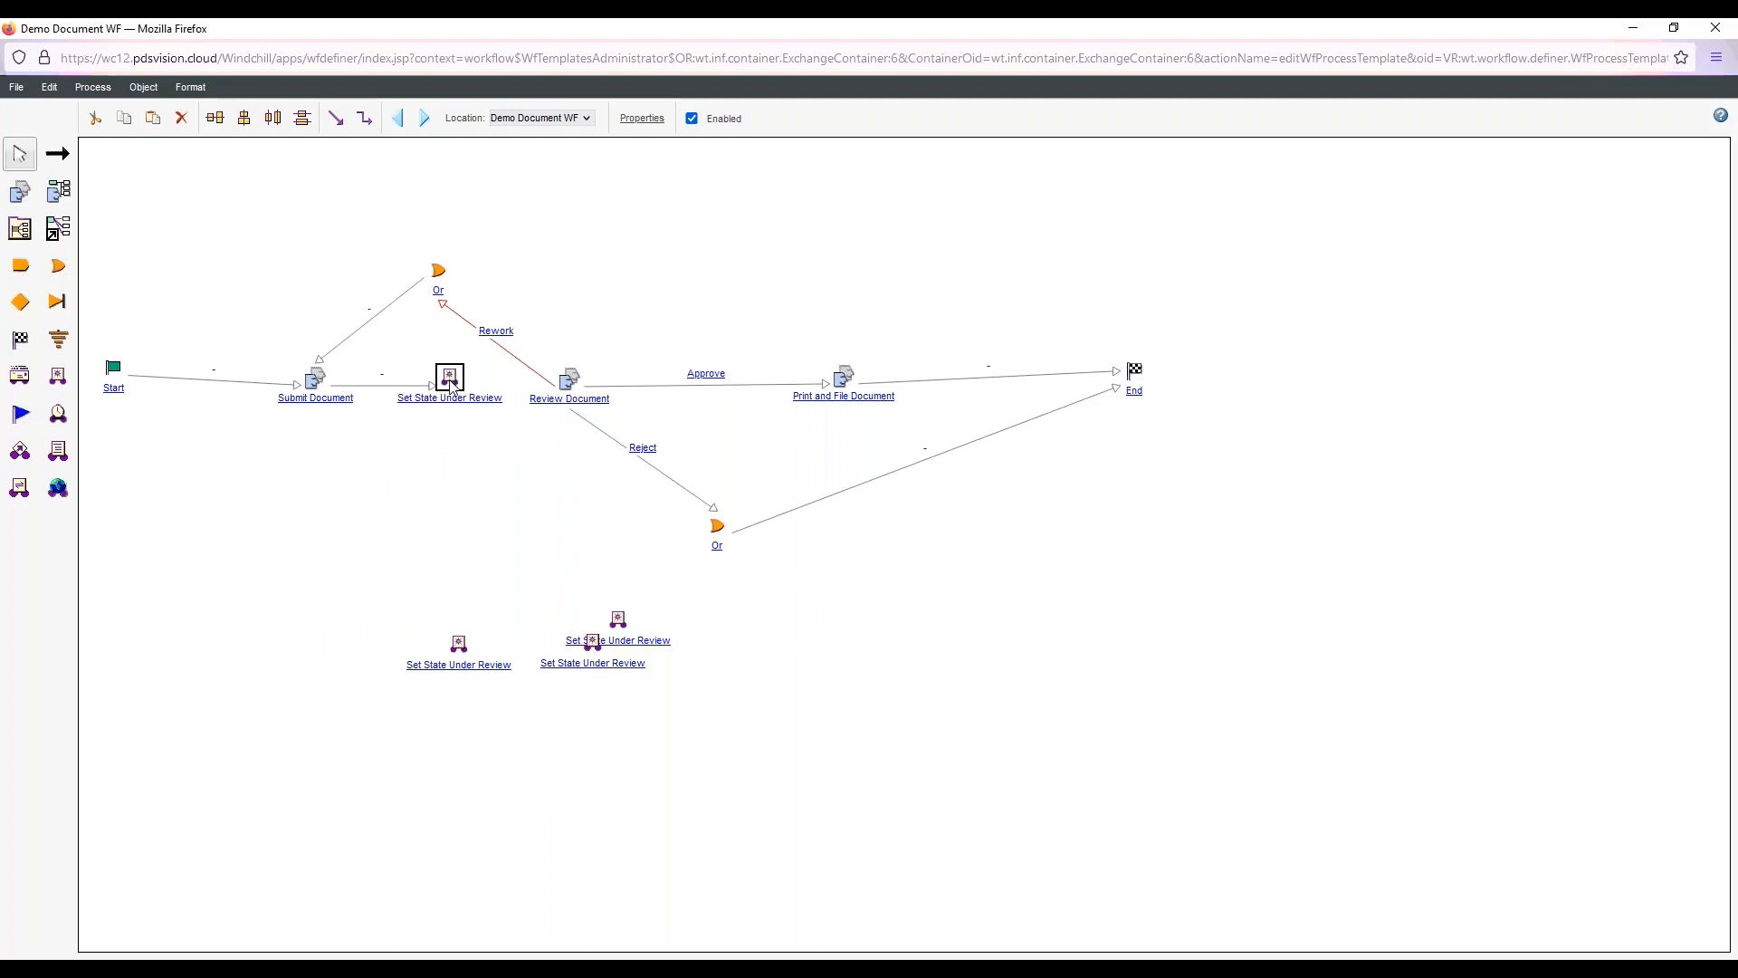
{"action": "left_click", "coordinate": [57, 154]}
{"action": "left_click_drag", "start_coordinate": [458, 380], "coordinate": [569, 389]}
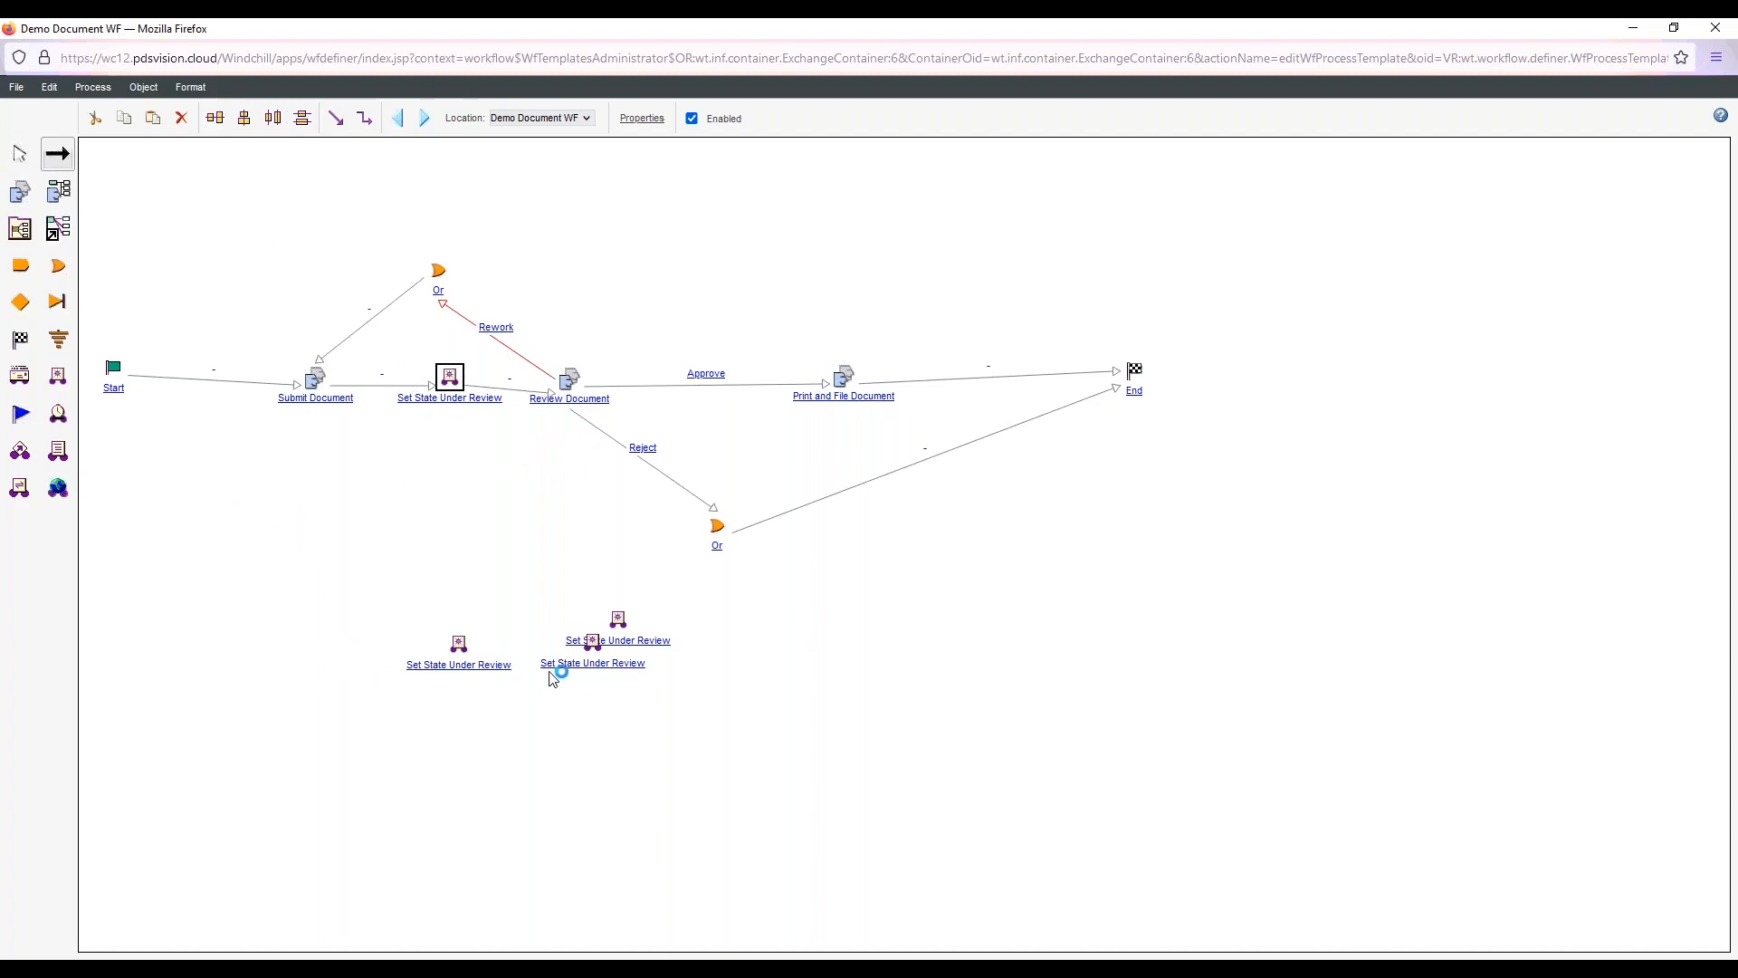
Rename the leftmost robot copy to Set State Rework and set its specific state to Rework
{"action": "double_click", "coordinate": [481, 668]}
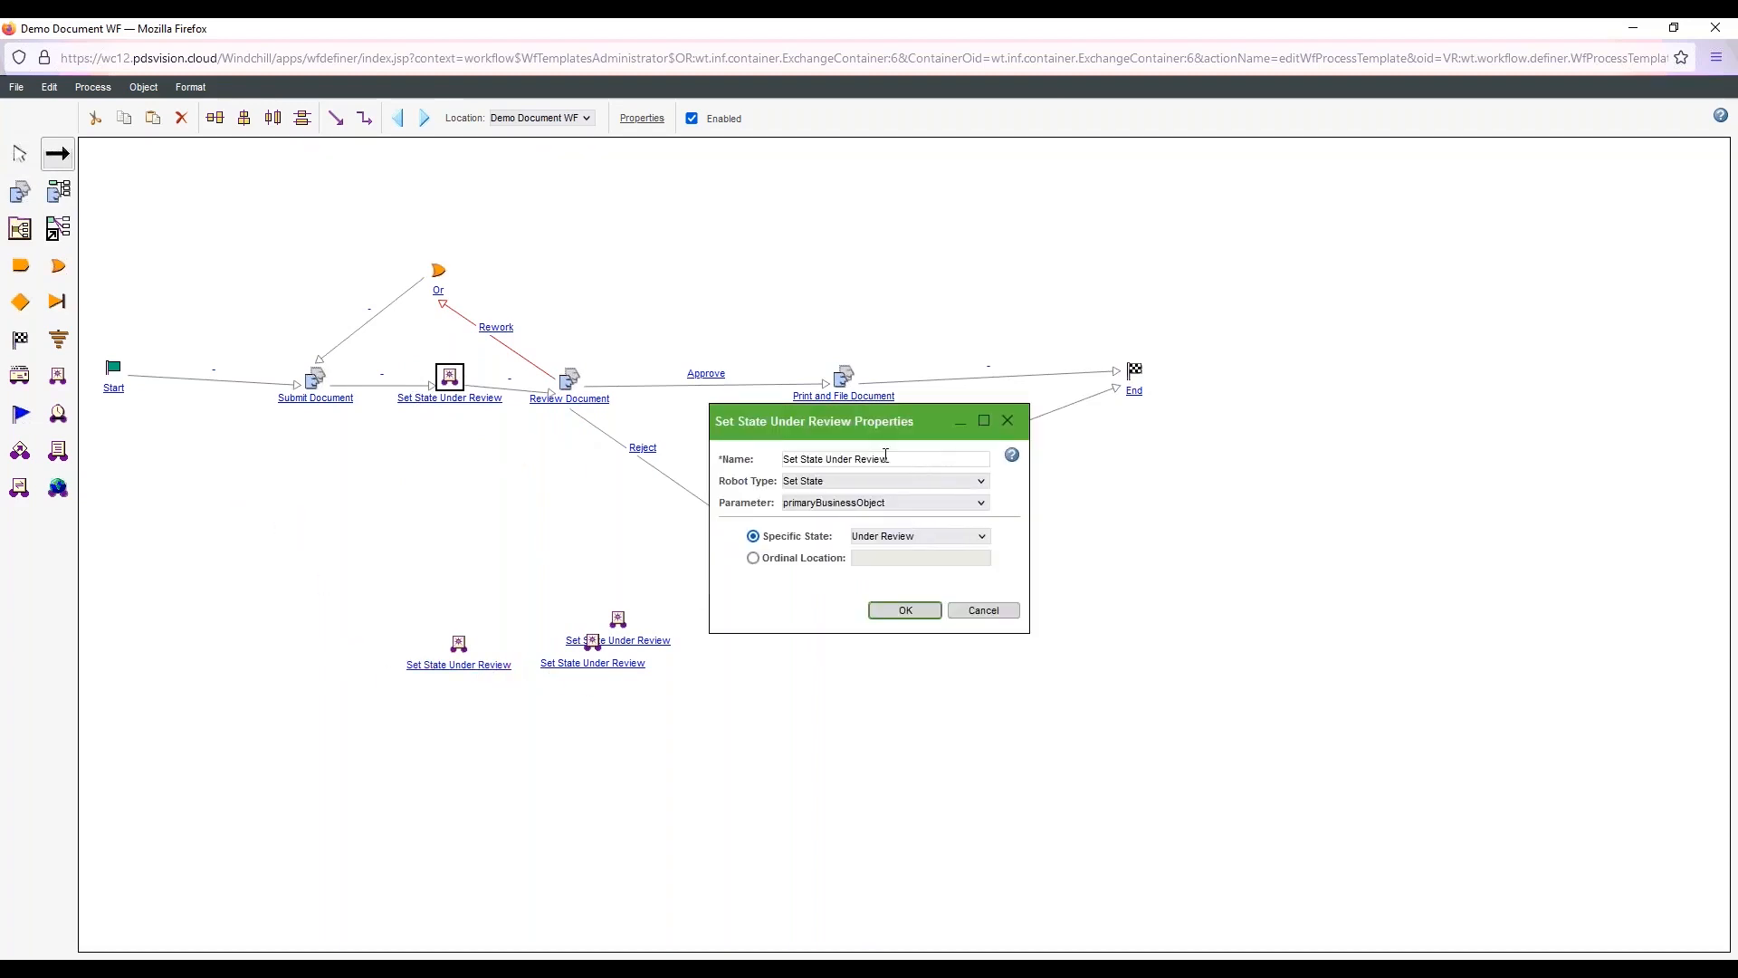
{"action": "left_click_drag", "start_coordinate": [886, 458], "coordinate": [844, 457]}
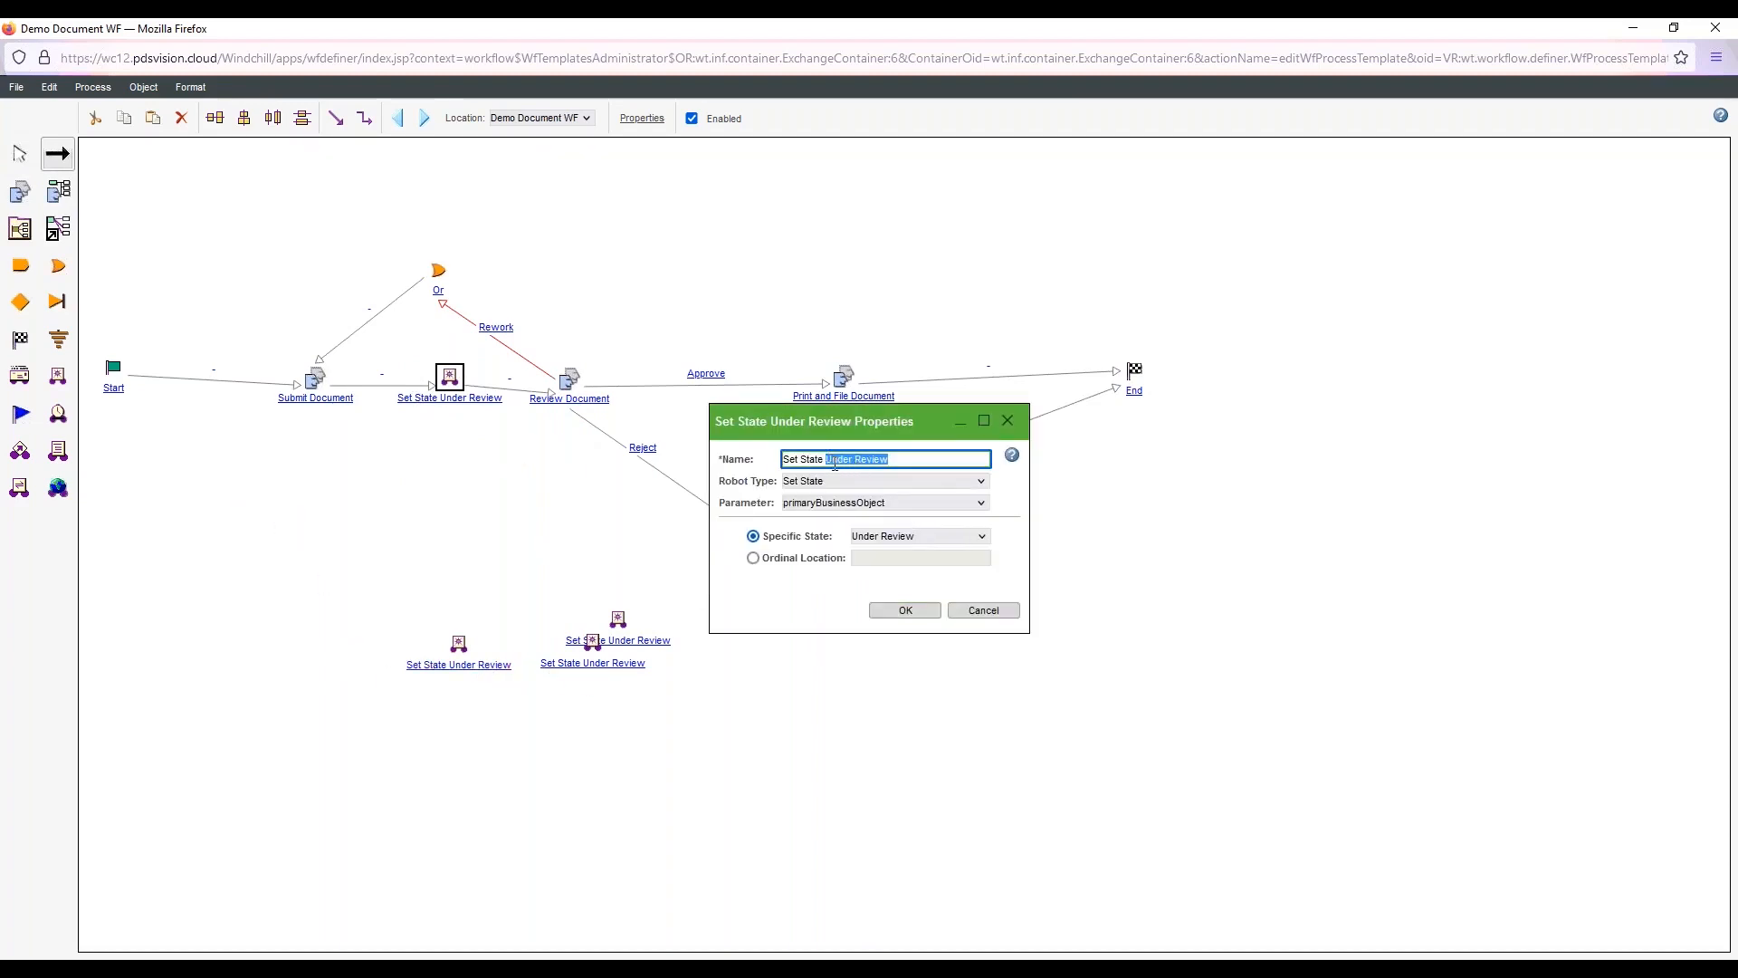
{"action": "type", "text": "R"}
{"action": "left_click", "coordinate": [919, 536]}
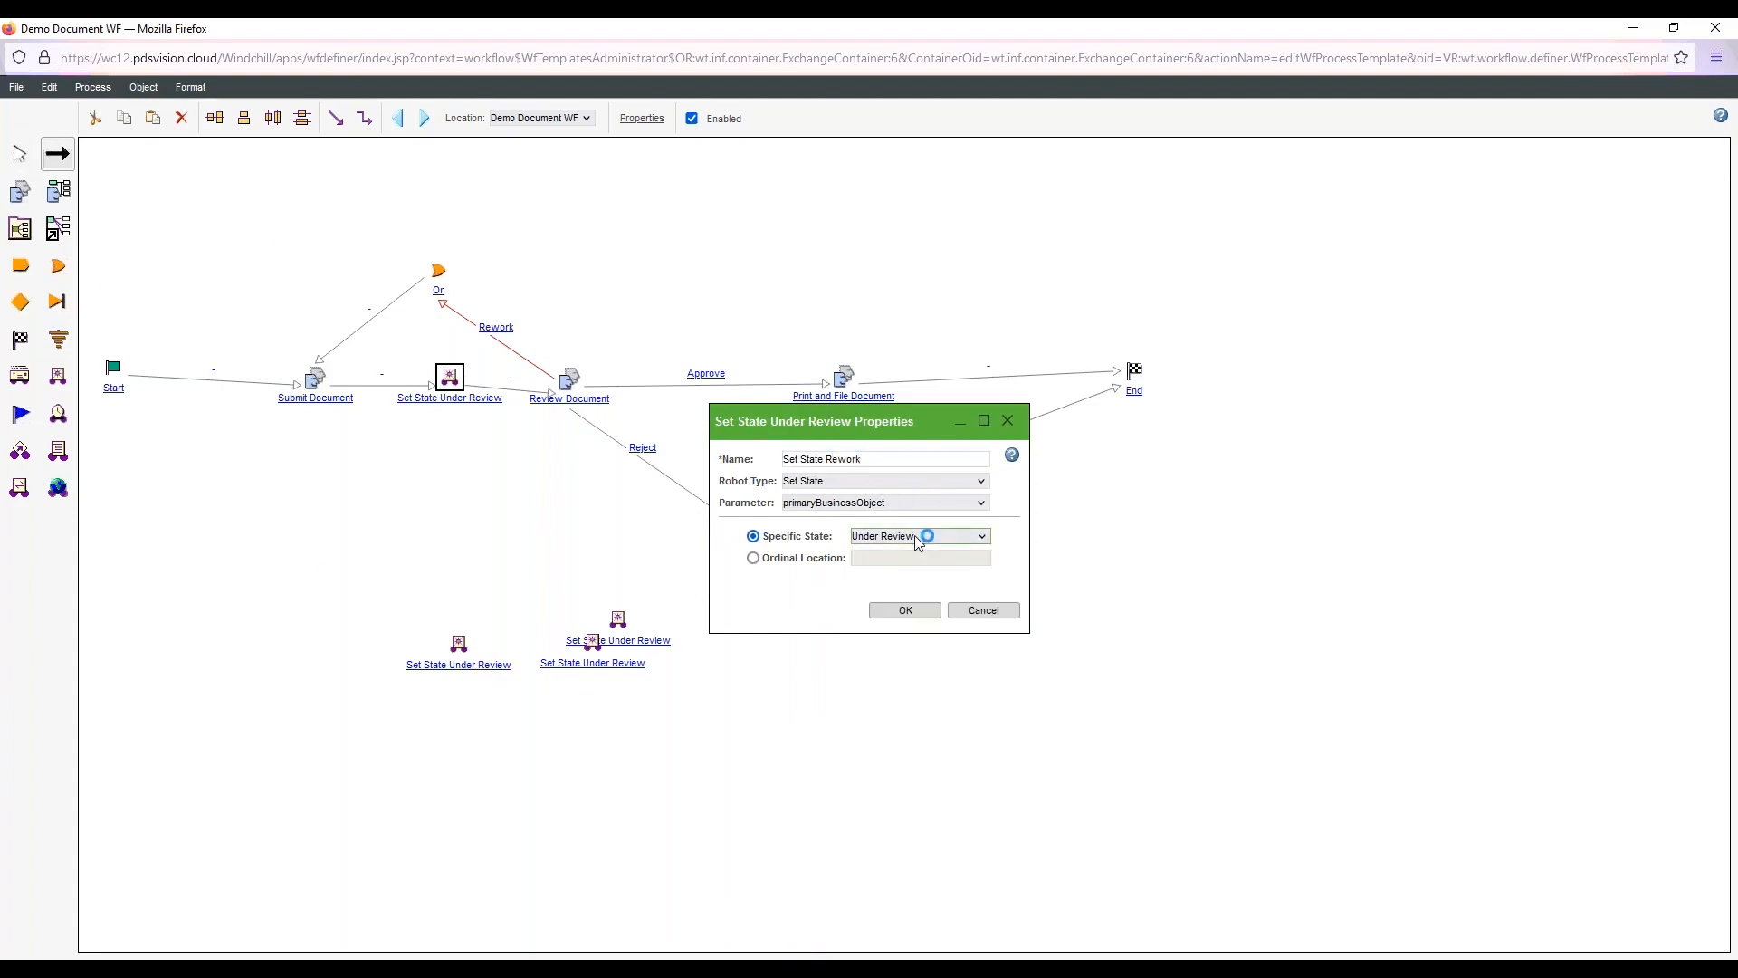
{"action": "key", "text": "r"}
{"action": "key", "text": "r"}
{"action": "left_click", "coordinate": [898, 617]}
Move the Set State Rework robot beside the upper Or connector and redirect the Rework link from Review Document to it
{"action": "left_click_drag", "start_coordinate": [459, 644], "coordinate": [484, 607]}
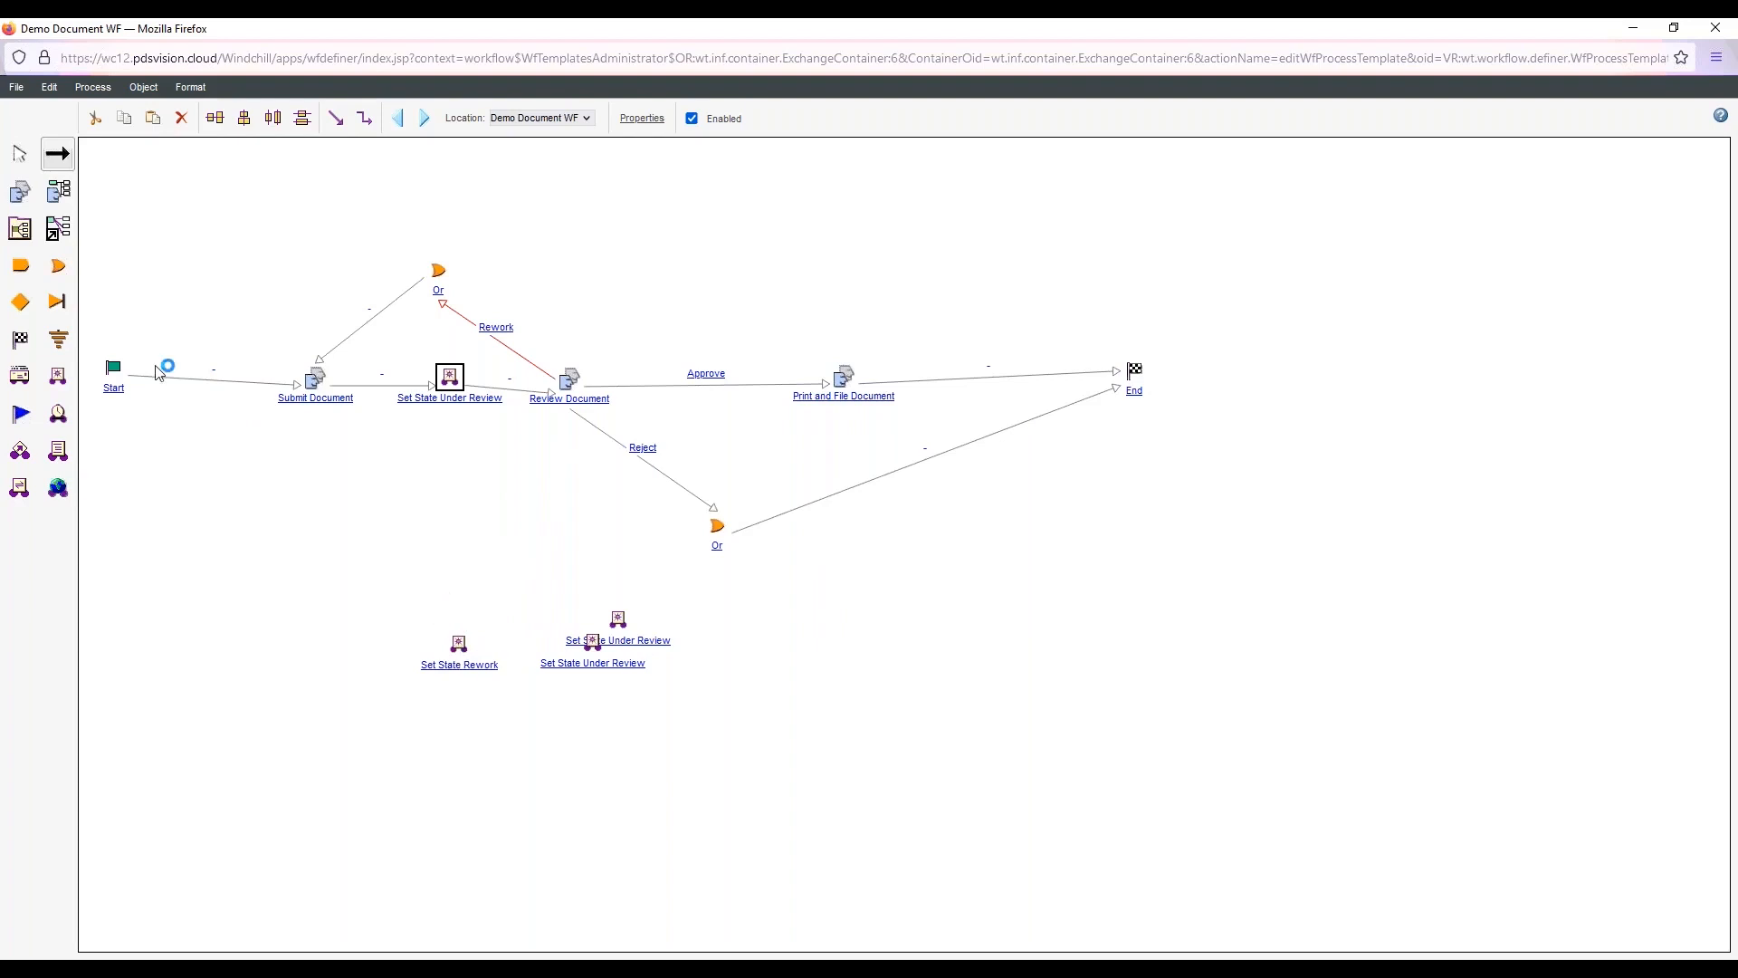
{"action": "left_click", "coordinate": [19, 154]}
{"action": "left_click_drag", "start_coordinate": [470, 648], "coordinate": [514, 257]}
{"action": "left_click_drag", "start_coordinate": [448, 308], "coordinate": [522, 264]}
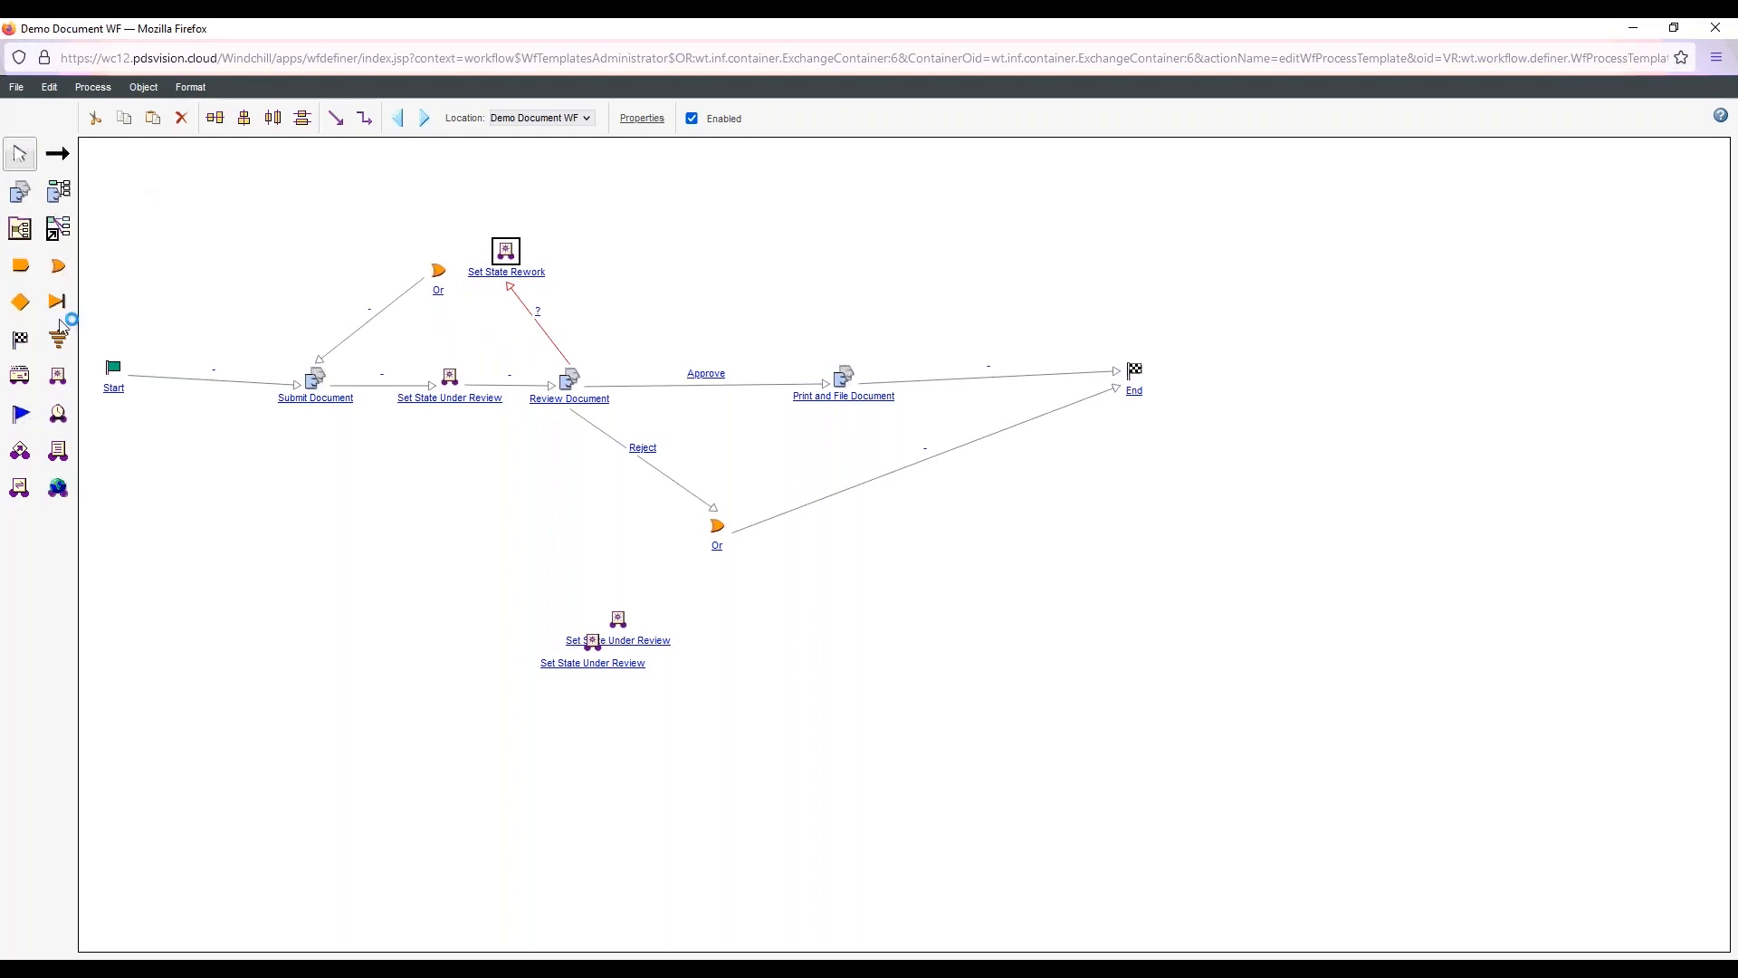
Link Set State Rework to Submit Document and delete the upper Or connector
{"action": "left_click", "coordinate": [57, 155]}
{"action": "left_click_drag", "start_coordinate": [508, 279], "coordinate": [323, 383]}
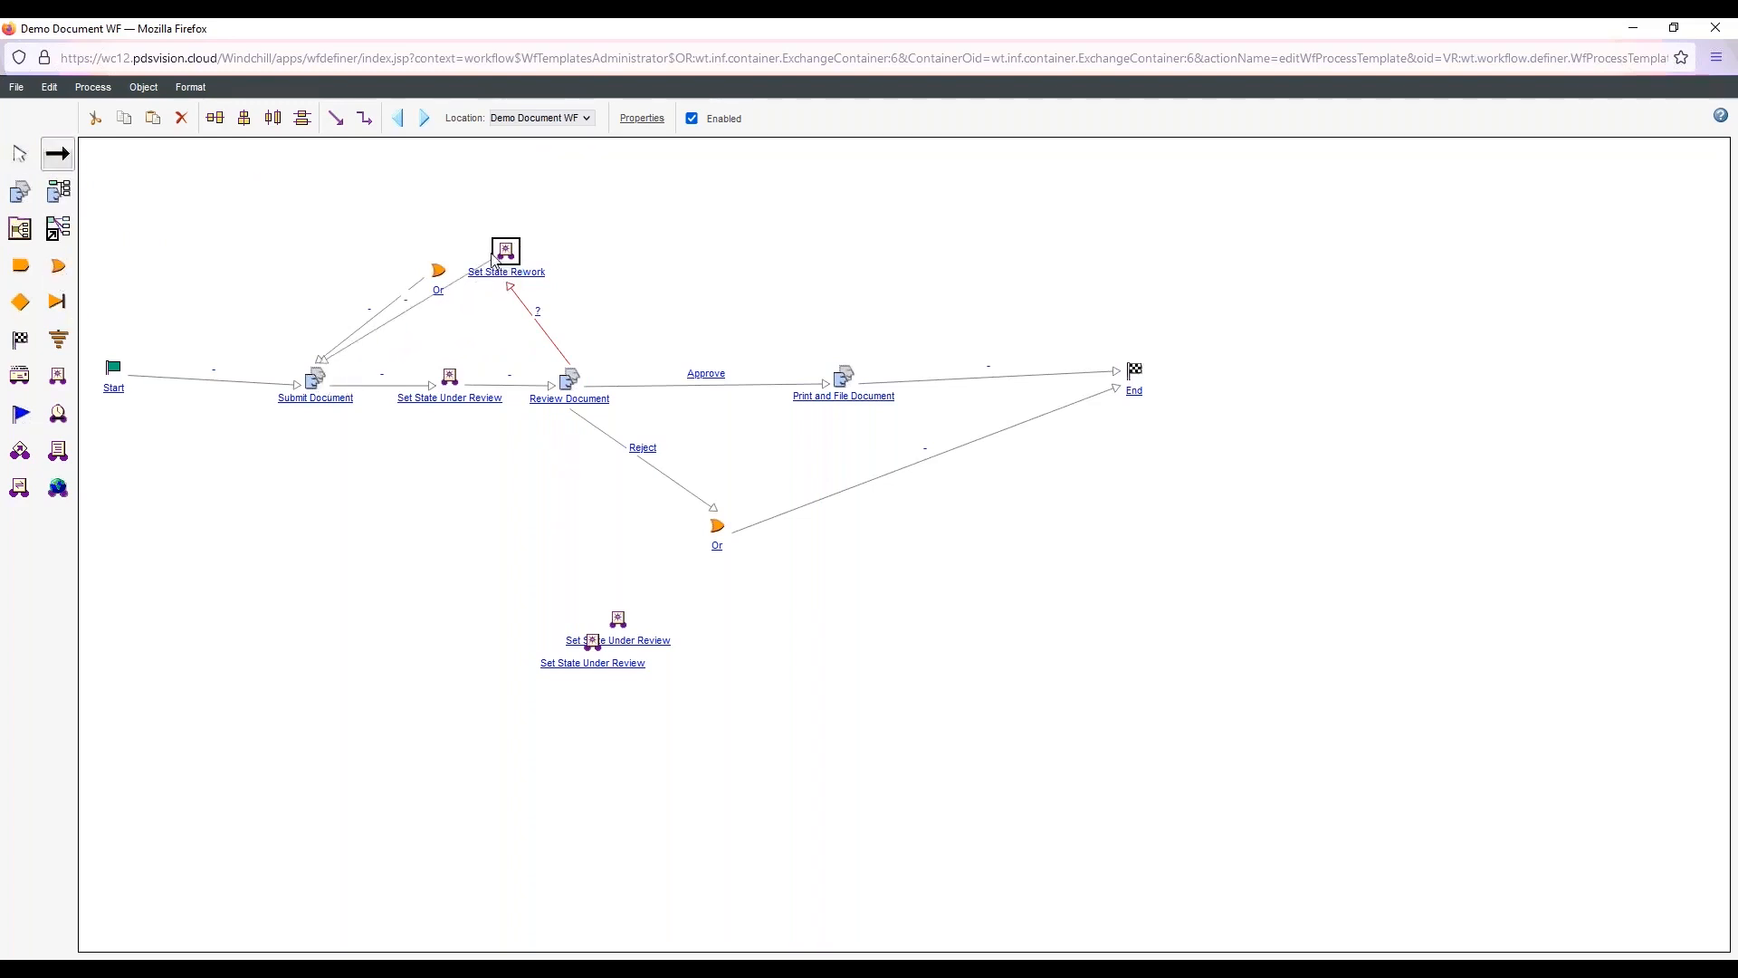
{"action": "left_click", "coordinate": [19, 160]}
{"action": "left_click", "coordinate": [438, 276]}
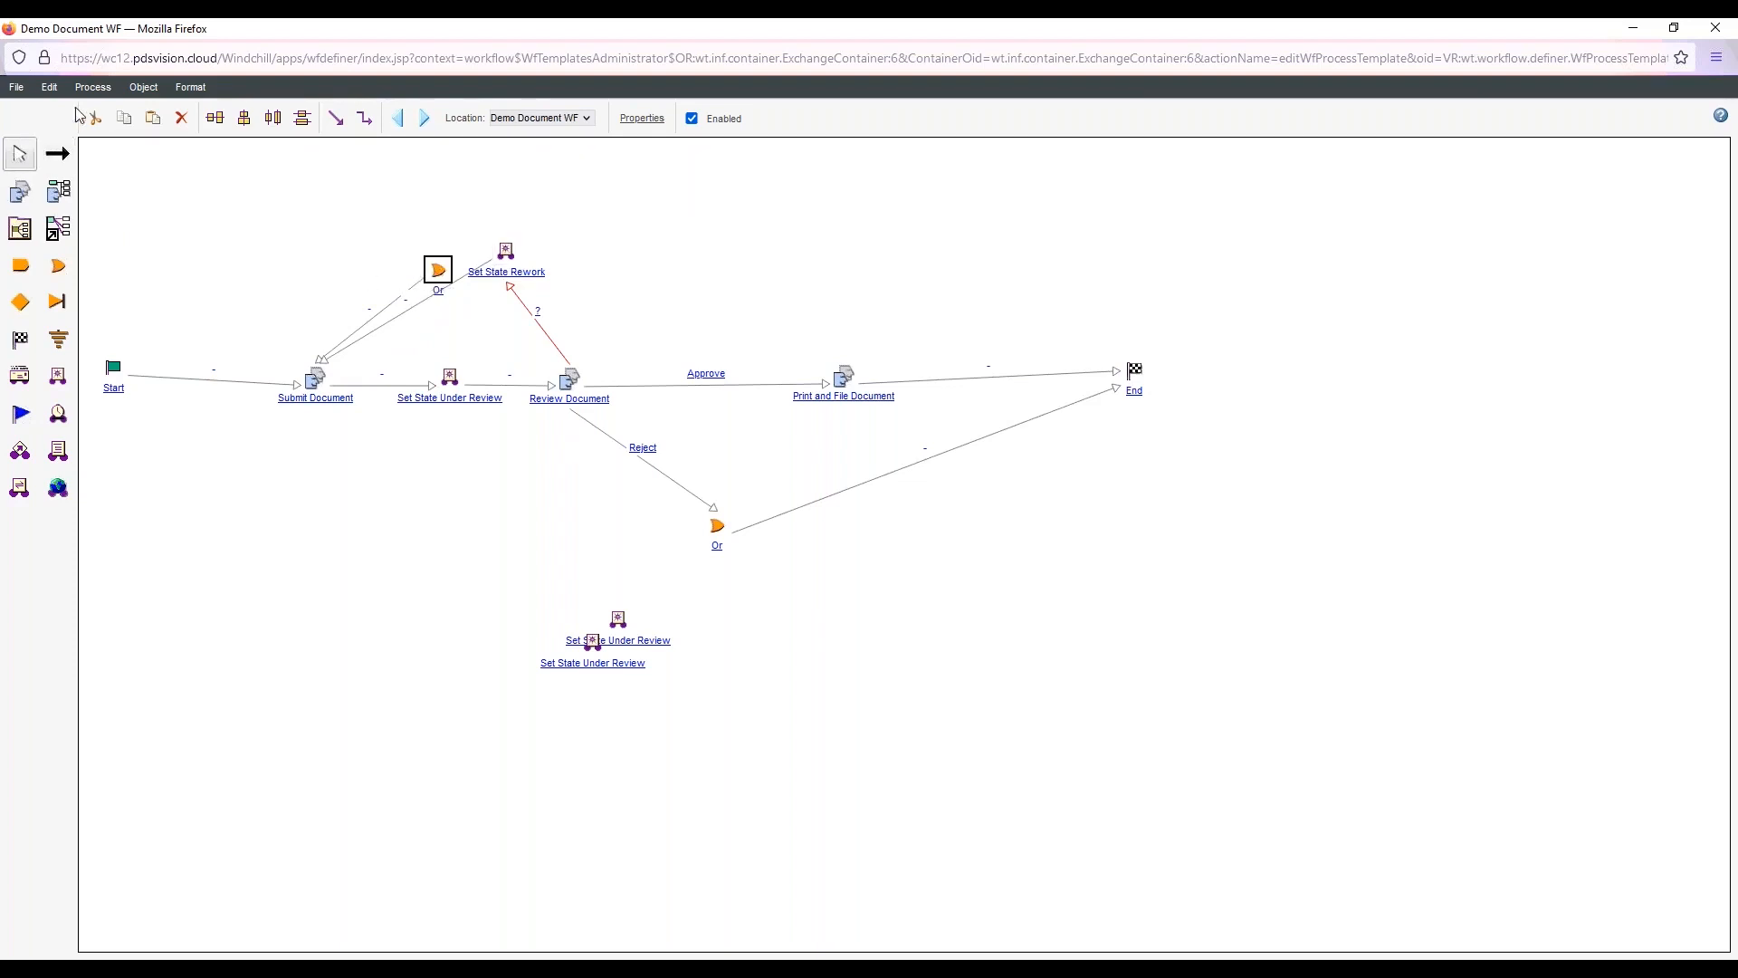
{"action": "left_click", "coordinate": [181, 118]}
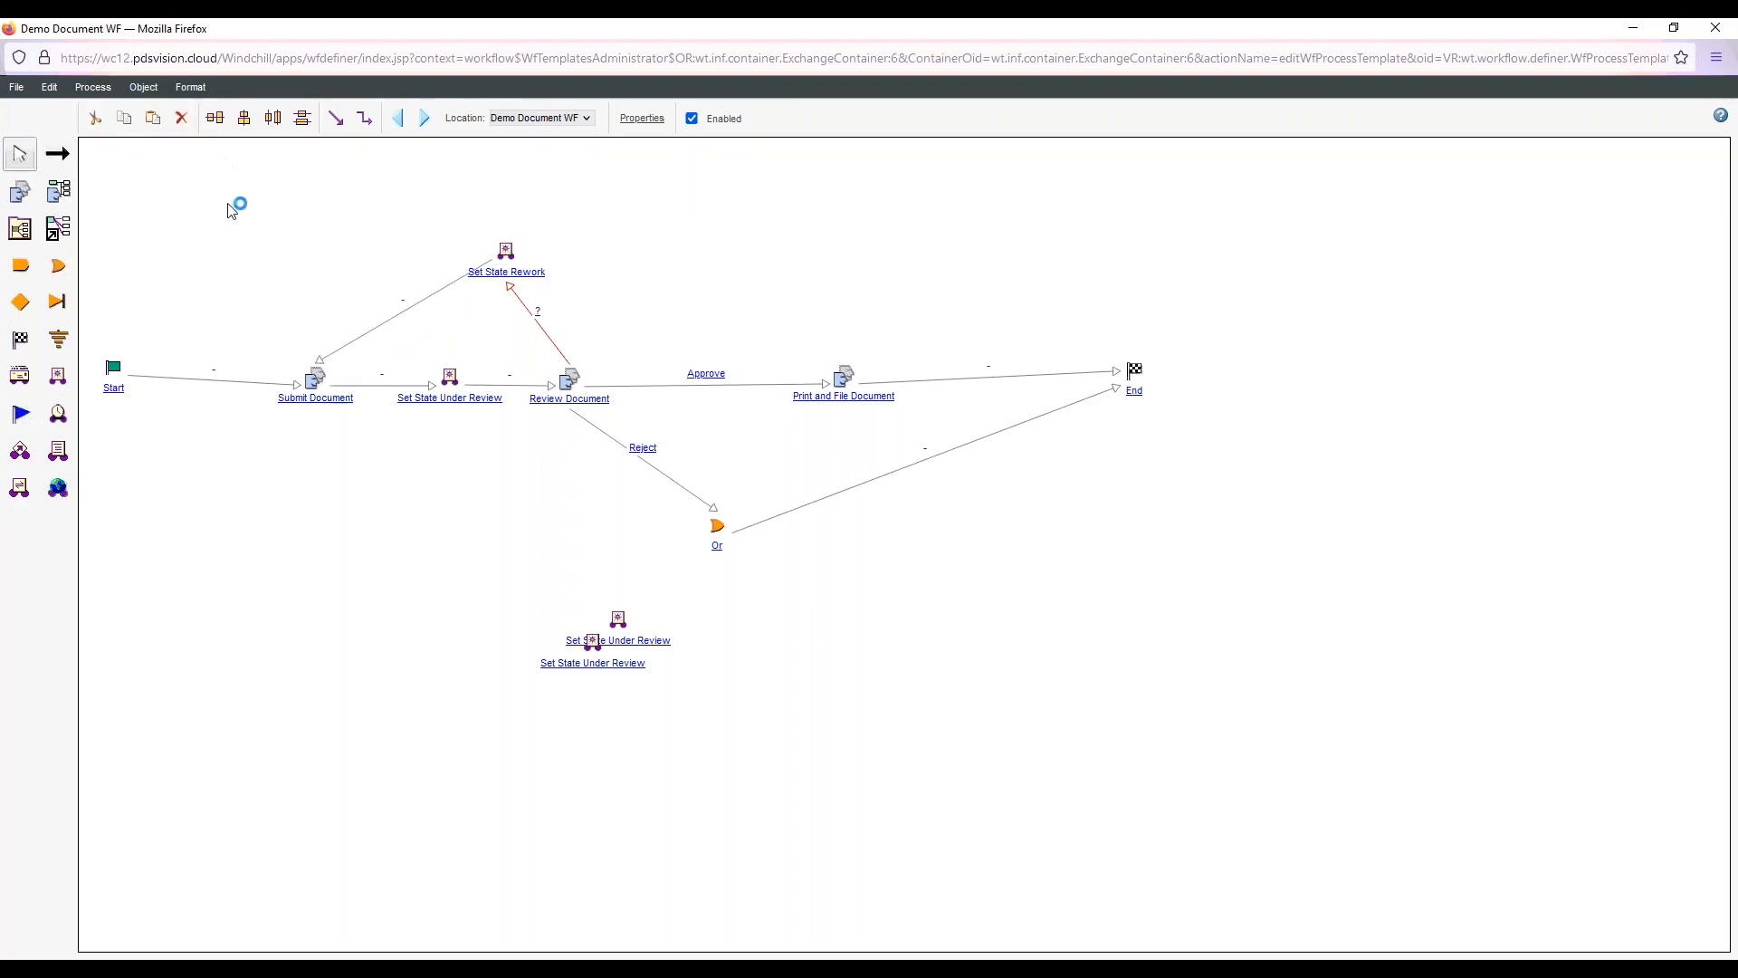
Assign an action to the Rework event on the loop link from Review Document to Set State Rework
{"action": "double_click", "coordinate": [544, 329]}
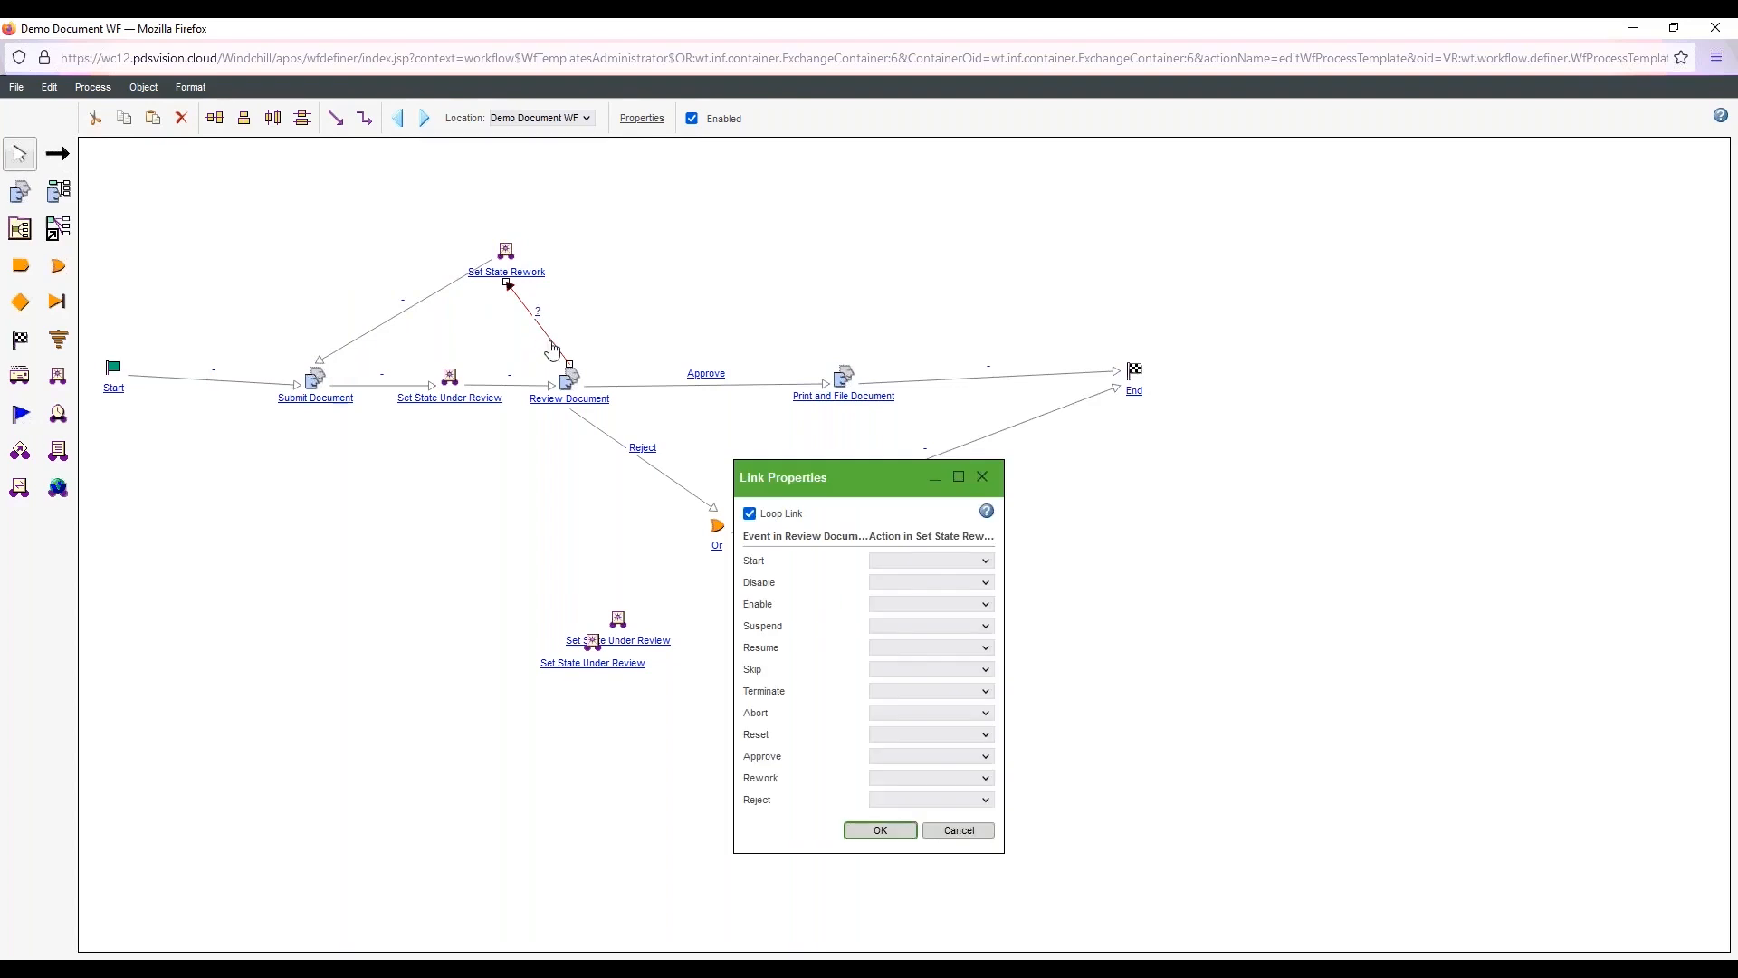
{"action": "left_click", "coordinate": [912, 778]}
{"action": "left_click", "coordinate": [905, 587]}
{"action": "left_click", "coordinate": [880, 830]}
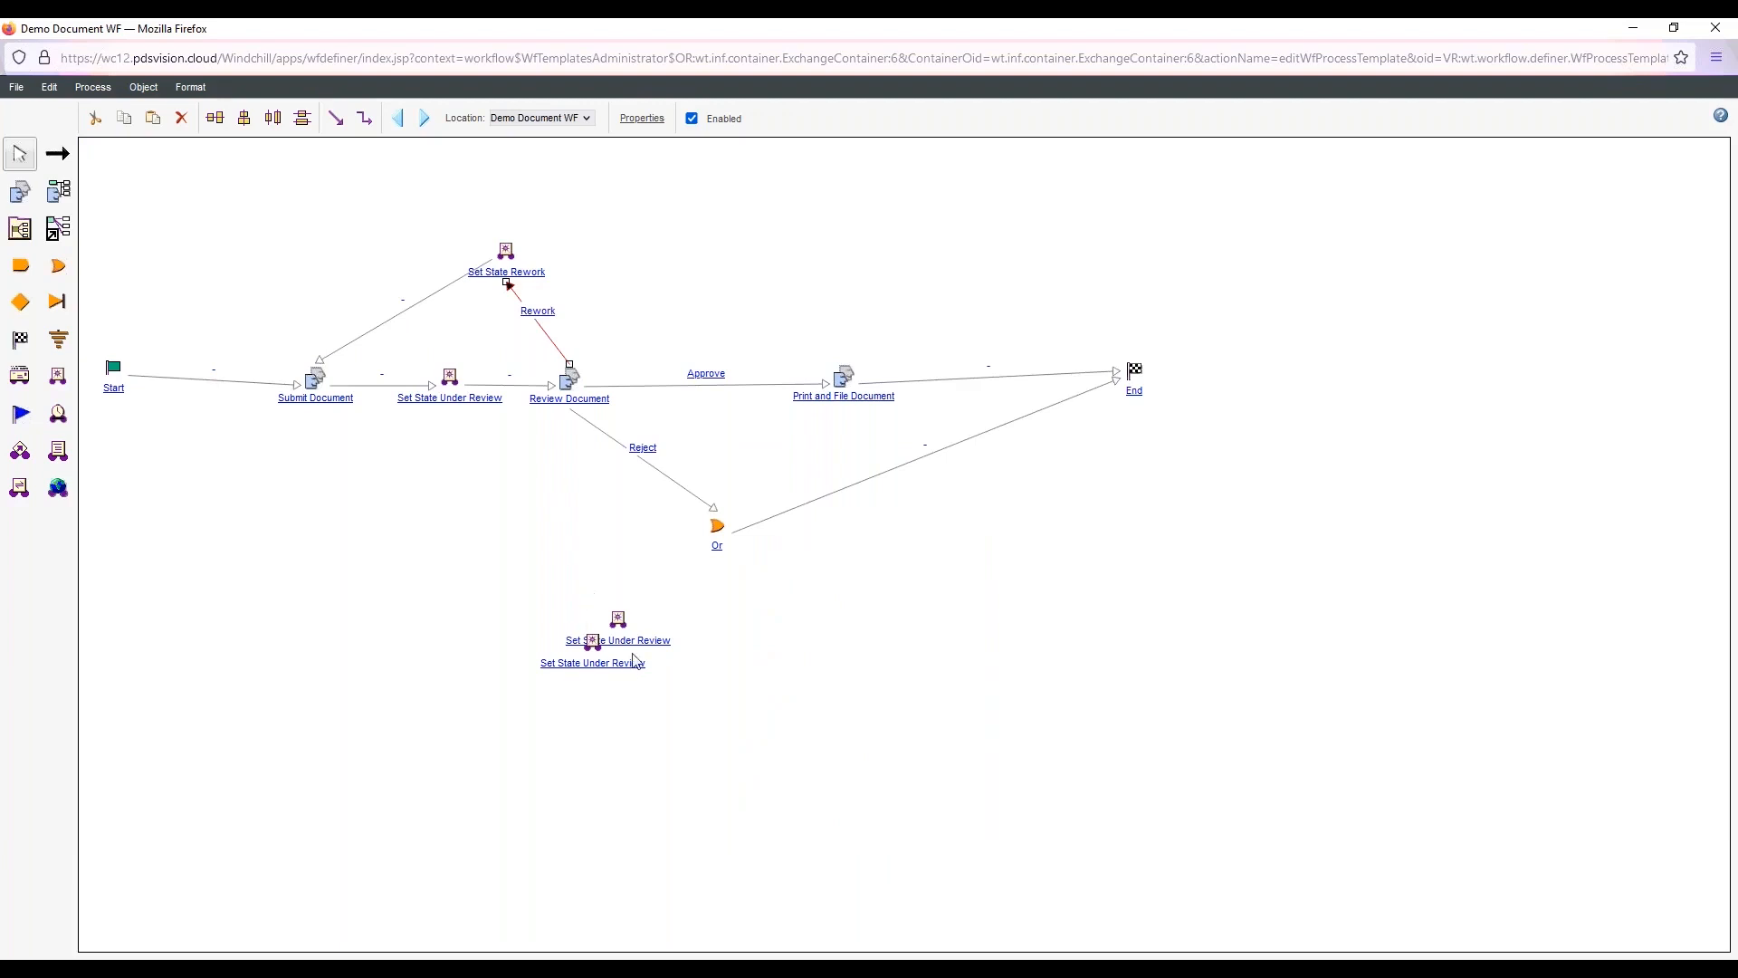
Pull the upper robot copy clear of the stack, rename it Set State Released and choose the matching specific state
{"action": "left_click_drag", "start_coordinate": [625, 639], "coordinate": [533, 570]}
{"action": "double_click", "coordinate": [533, 565]}
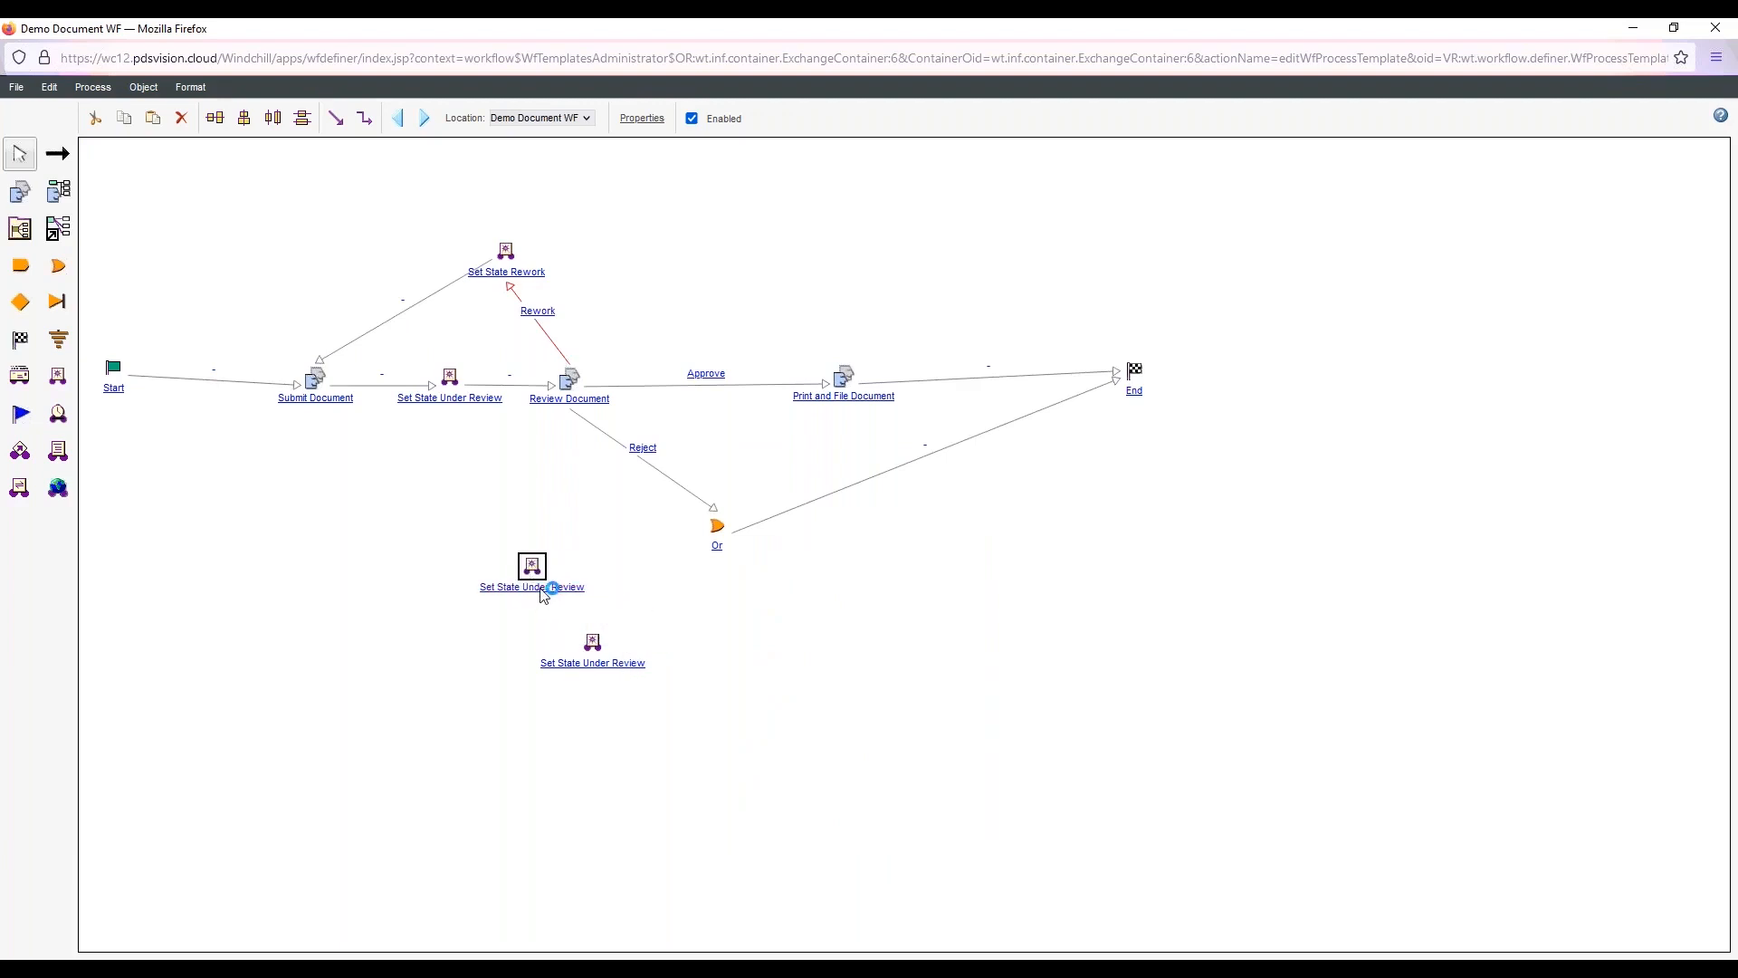
{"action": "left_click_drag", "start_coordinate": [891, 459], "coordinate": [822, 459]}
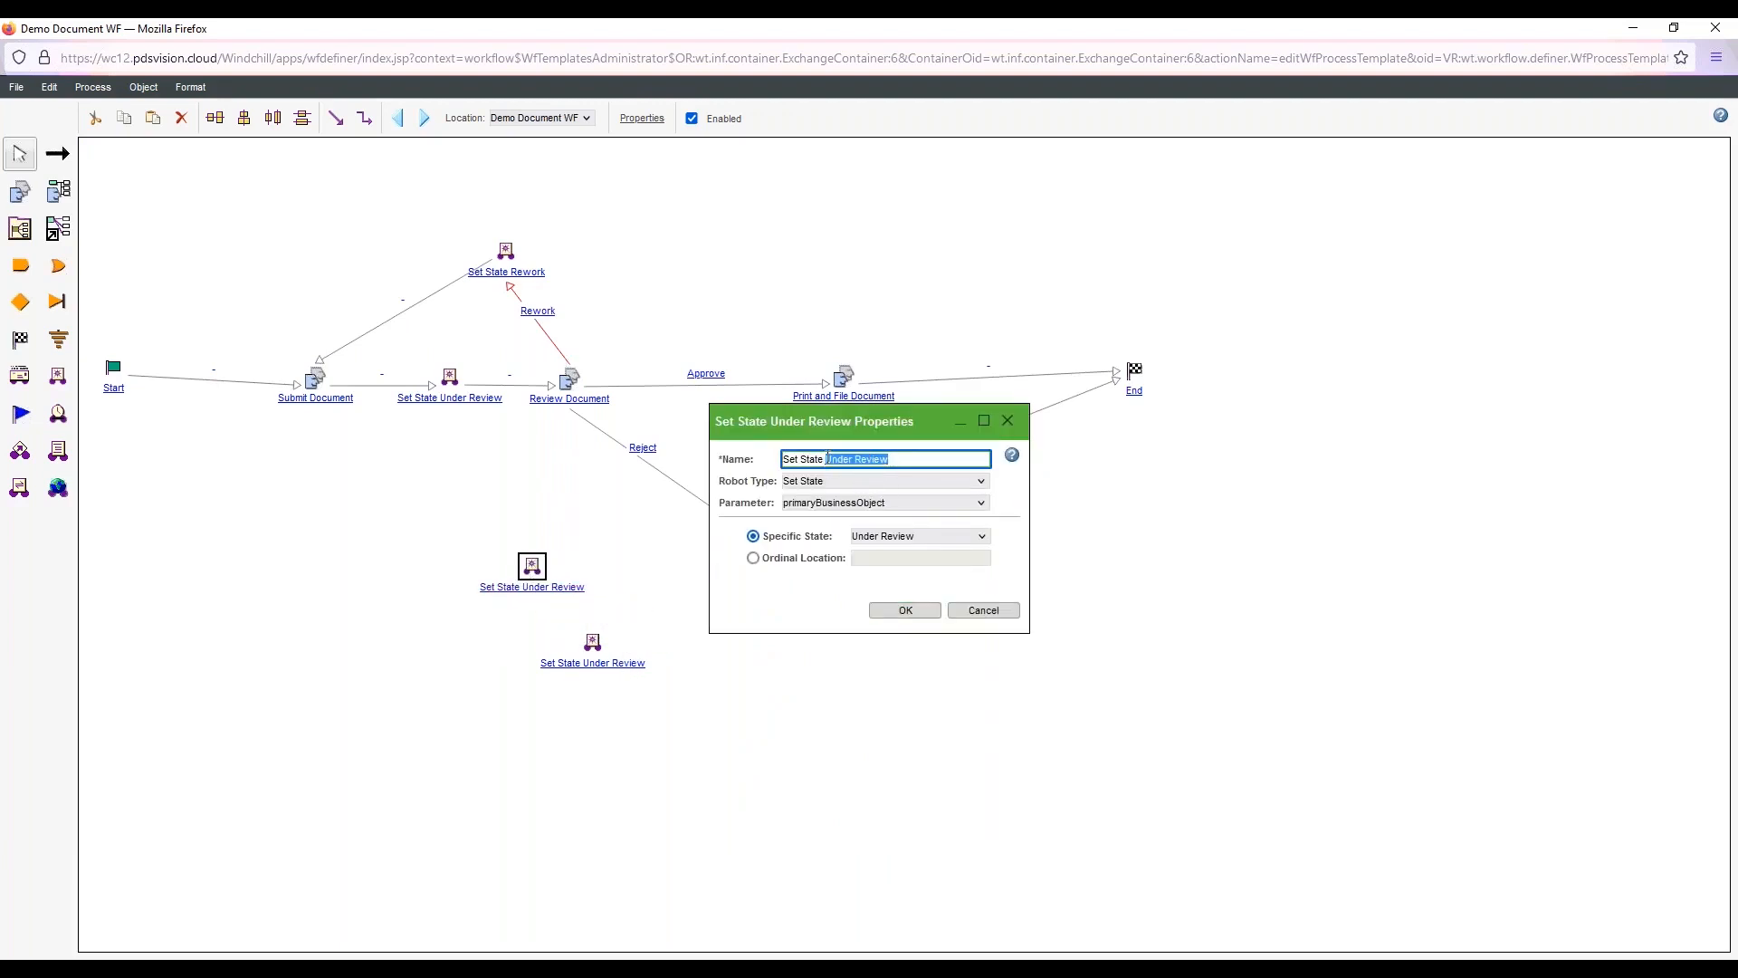
{"action": "type", "text": "Re"}
{"action": "left_click", "coordinate": [905, 539]}
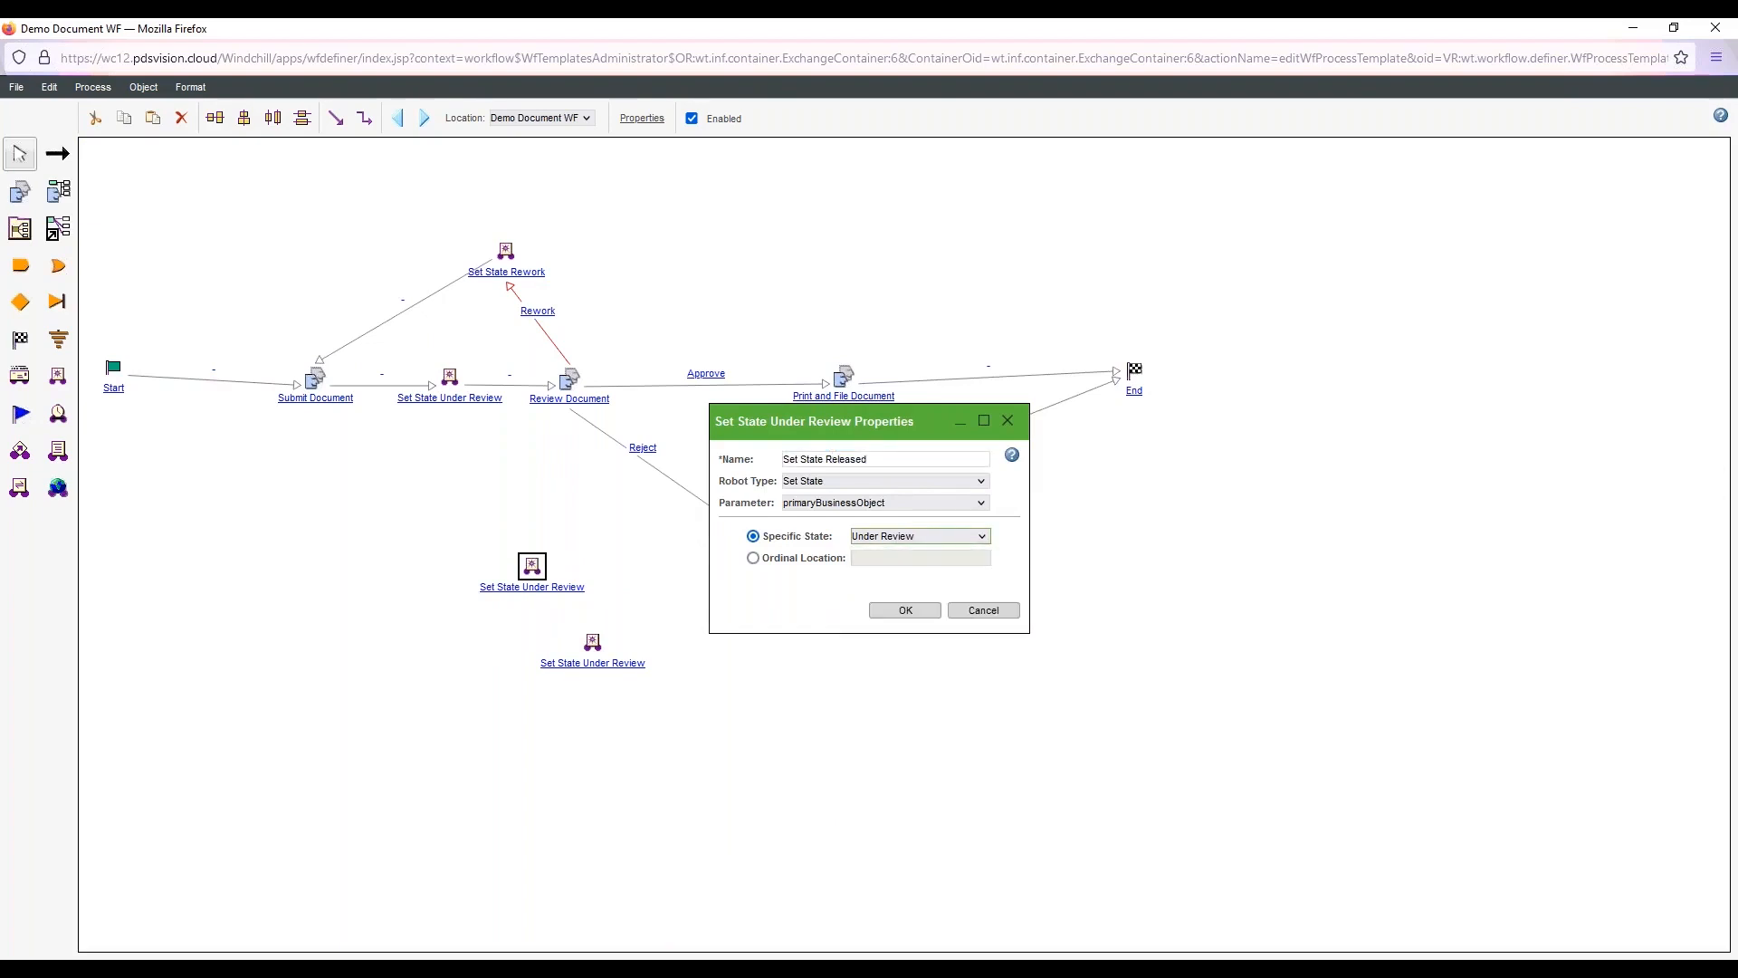
{"action": "key", "text": "r"}
{"action": "key", "text": "r"}
{"action": "left_click", "coordinate": [904, 609]}
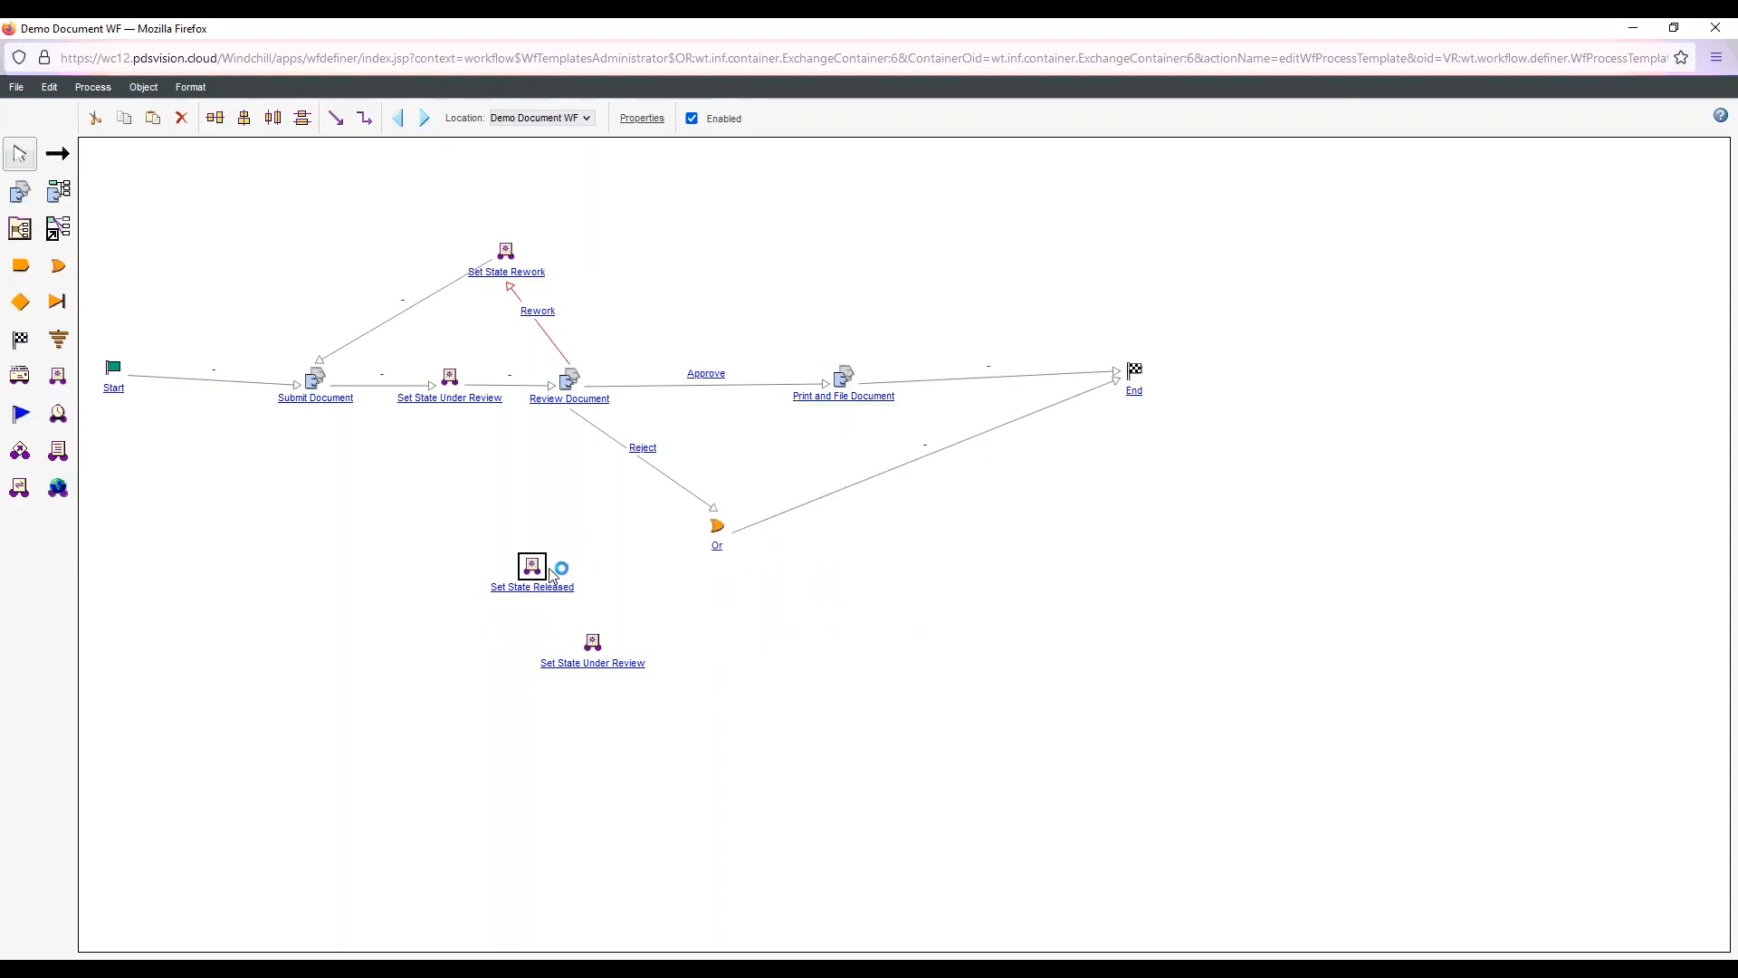
Insert Set State Released in the Approve route between Review Document and Print and File Document, linking both sides and aligning it with them
{"action": "left_click_drag", "start_coordinate": [538, 554], "coordinate": [735, 306]}
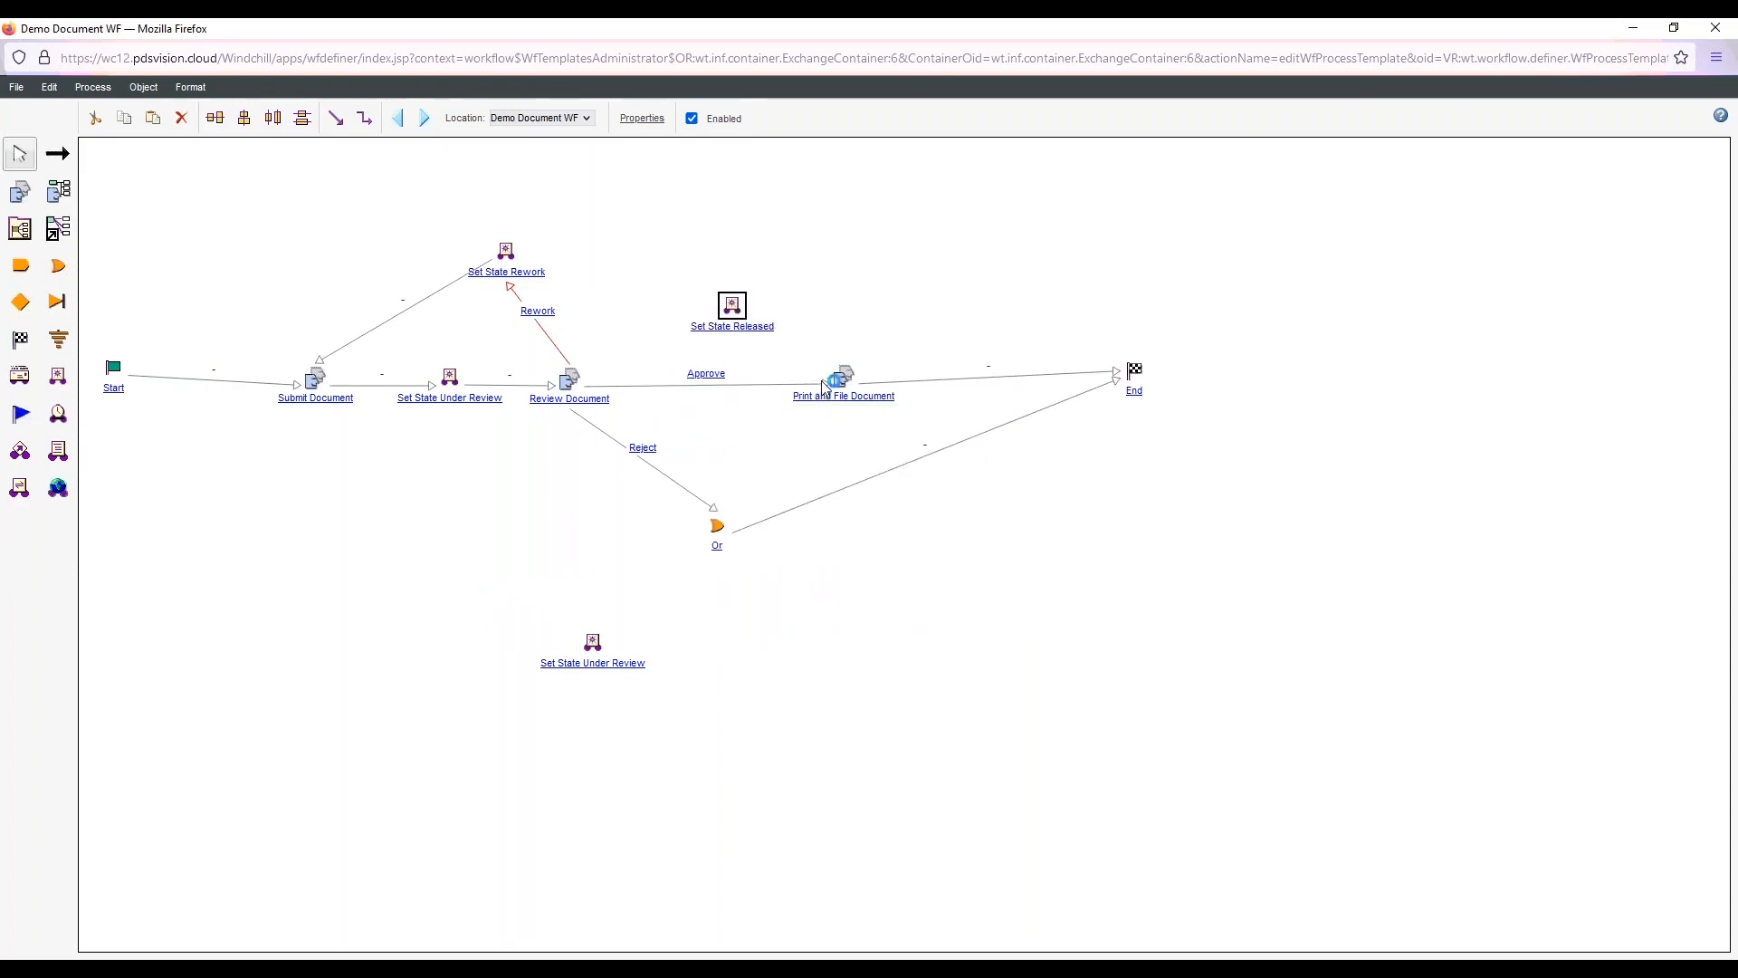
{"action": "mouse_move", "coordinate": [825, 383]}
{"action": "left_mouse_down"}
{"action": "mouse_move", "coordinate": [726, 319]}
{"action": "mouse_move", "coordinate": [842, 379]}
{"action": "left_mouse_up"}
{"action": "left_click", "coordinate": [60, 160]}
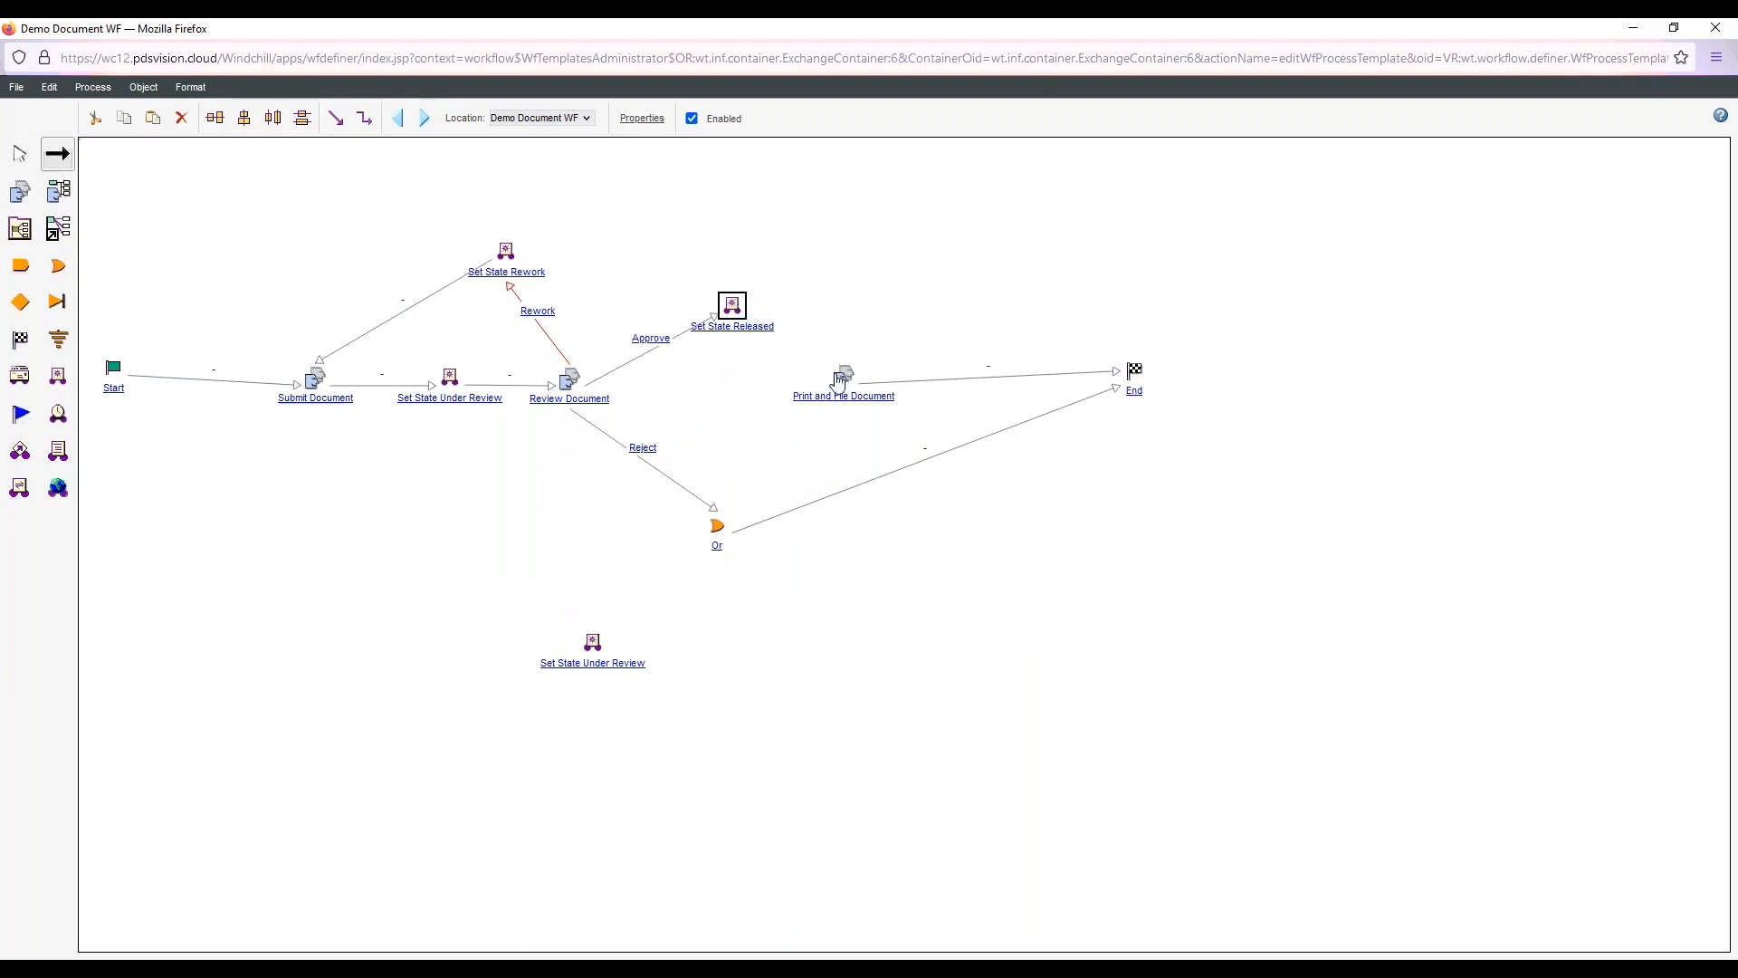
{"action": "left_click", "coordinate": [20, 154]}
{"action": "left_click_drag", "start_coordinate": [733, 308], "coordinate": [719, 380]}
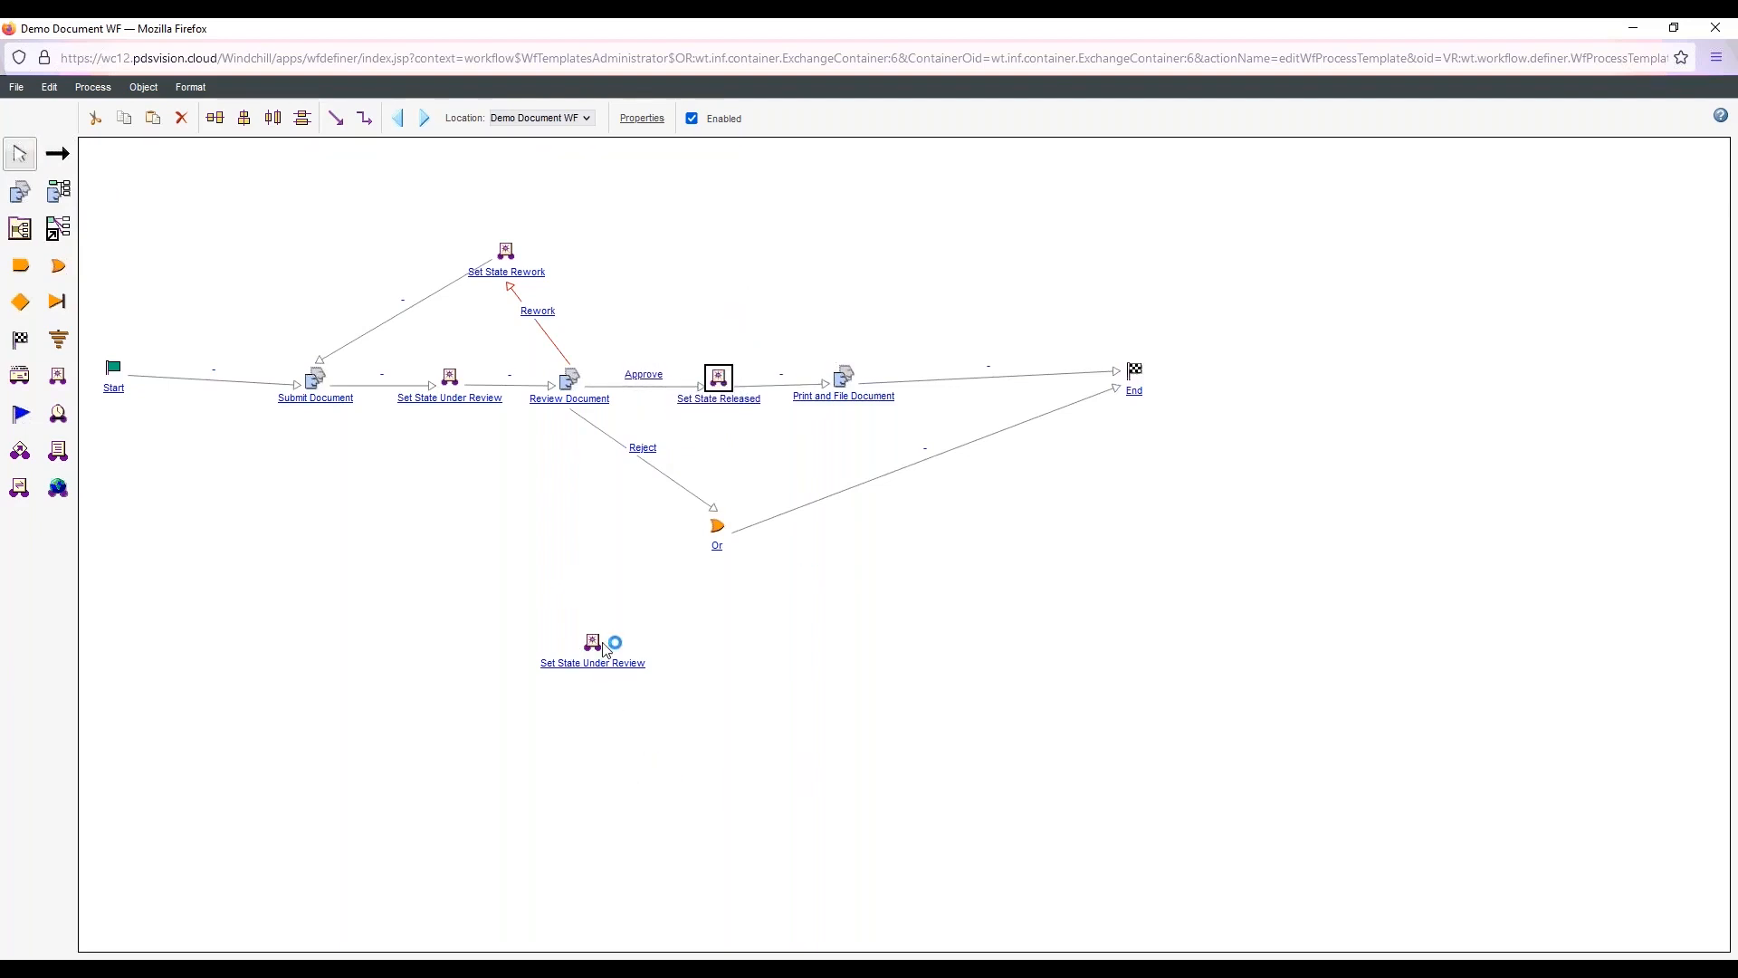
Rename the remaining robot copy to Set State Obsolete, set its specific state to Obsolete and recheck its properties
{"action": "double_click", "coordinate": [593, 643]}
{"action": "left_click_drag", "start_coordinate": [892, 459], "coordinate": [830, 459]}
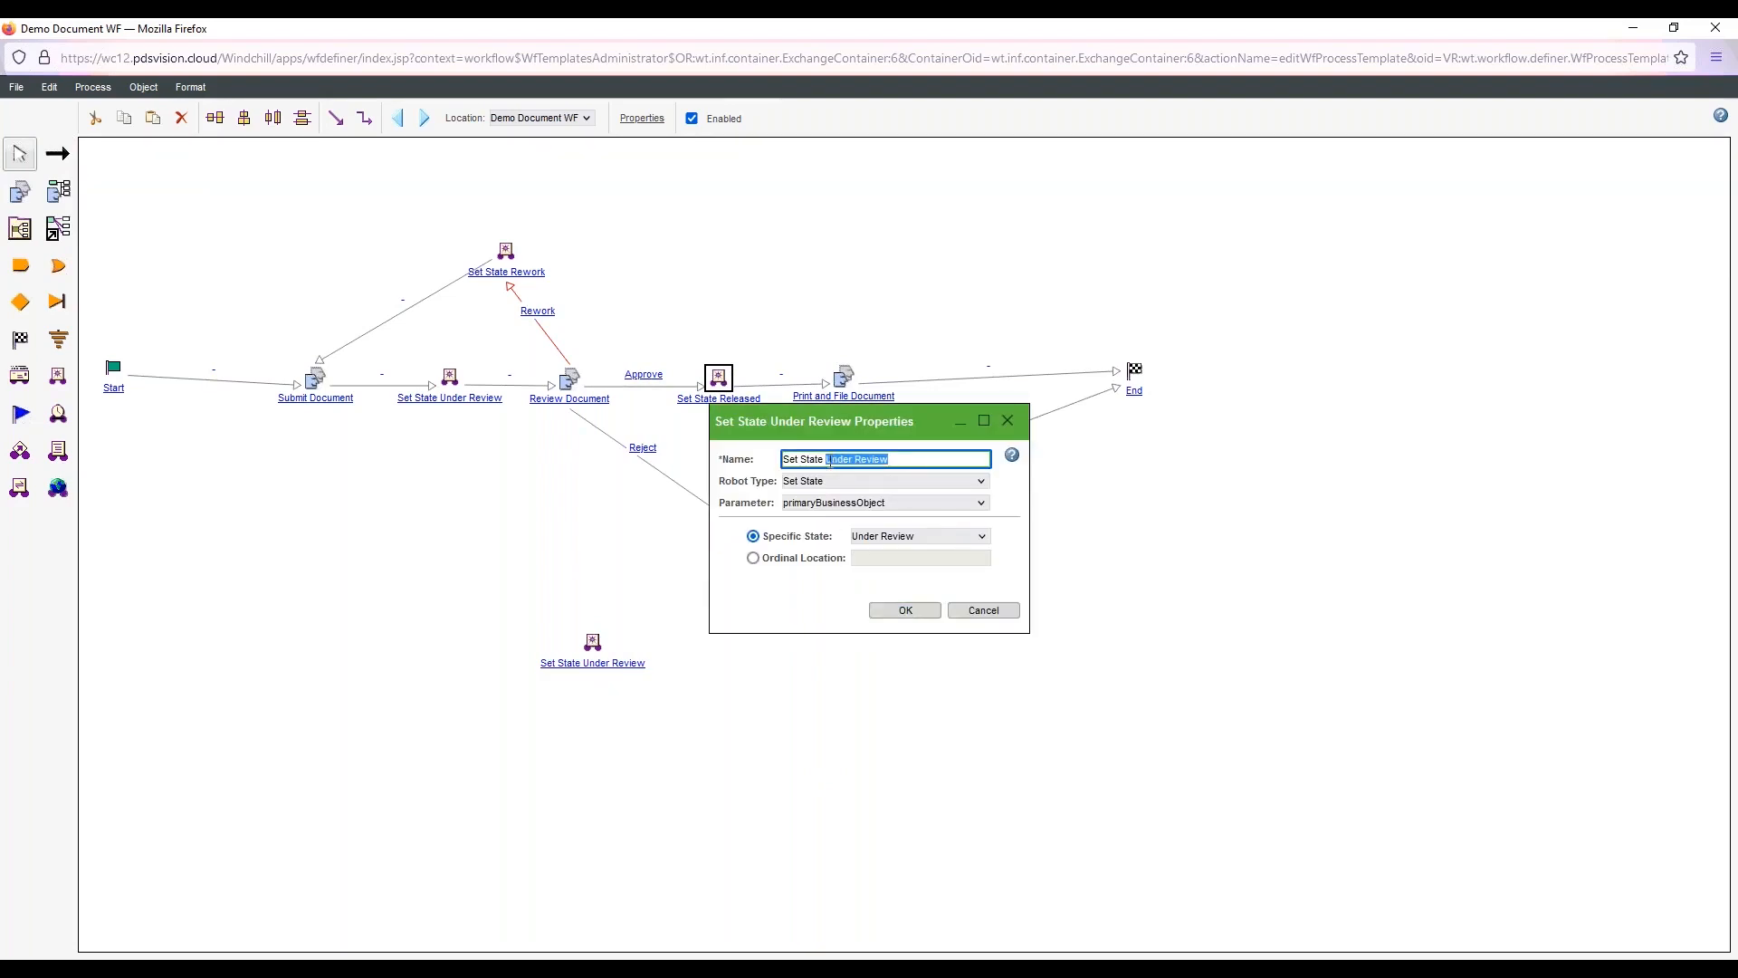
{"action": "type", "text": "Obsolet"}
{"action": "left_click", "coordinate": [919, 537]}
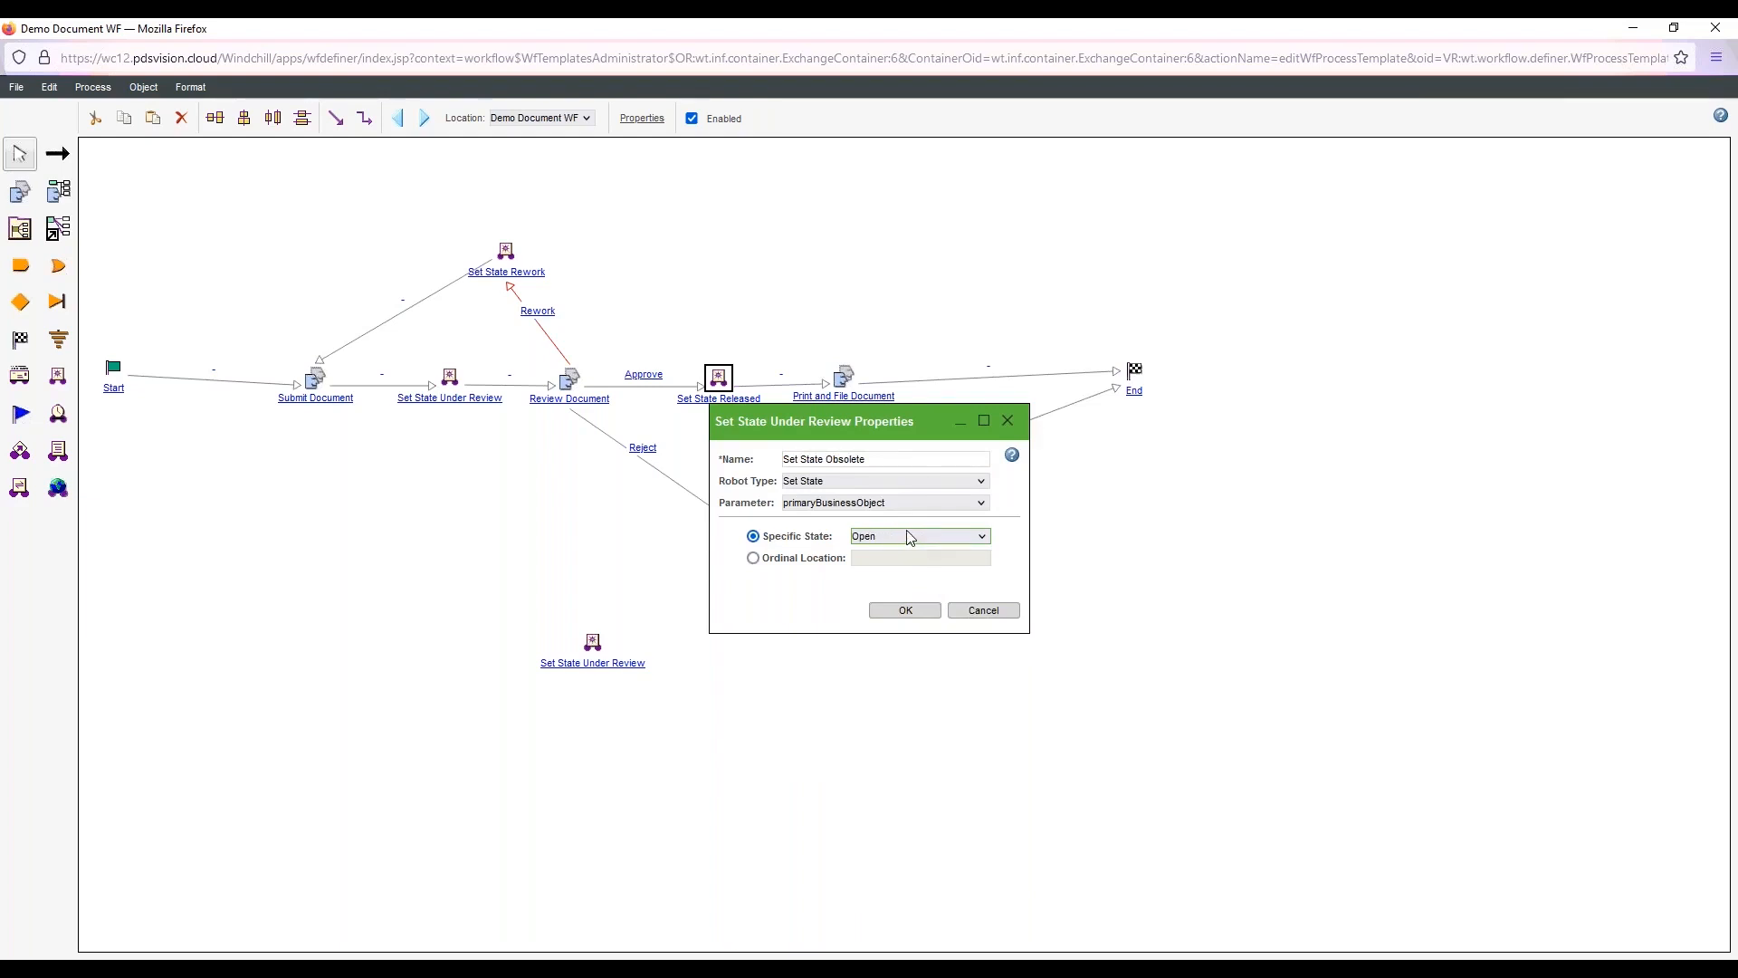
{"action": "key", "text": "o"}
{"action": "key", "text": "o"}
{"action": "left_click", "coordinate": [904, 611]}
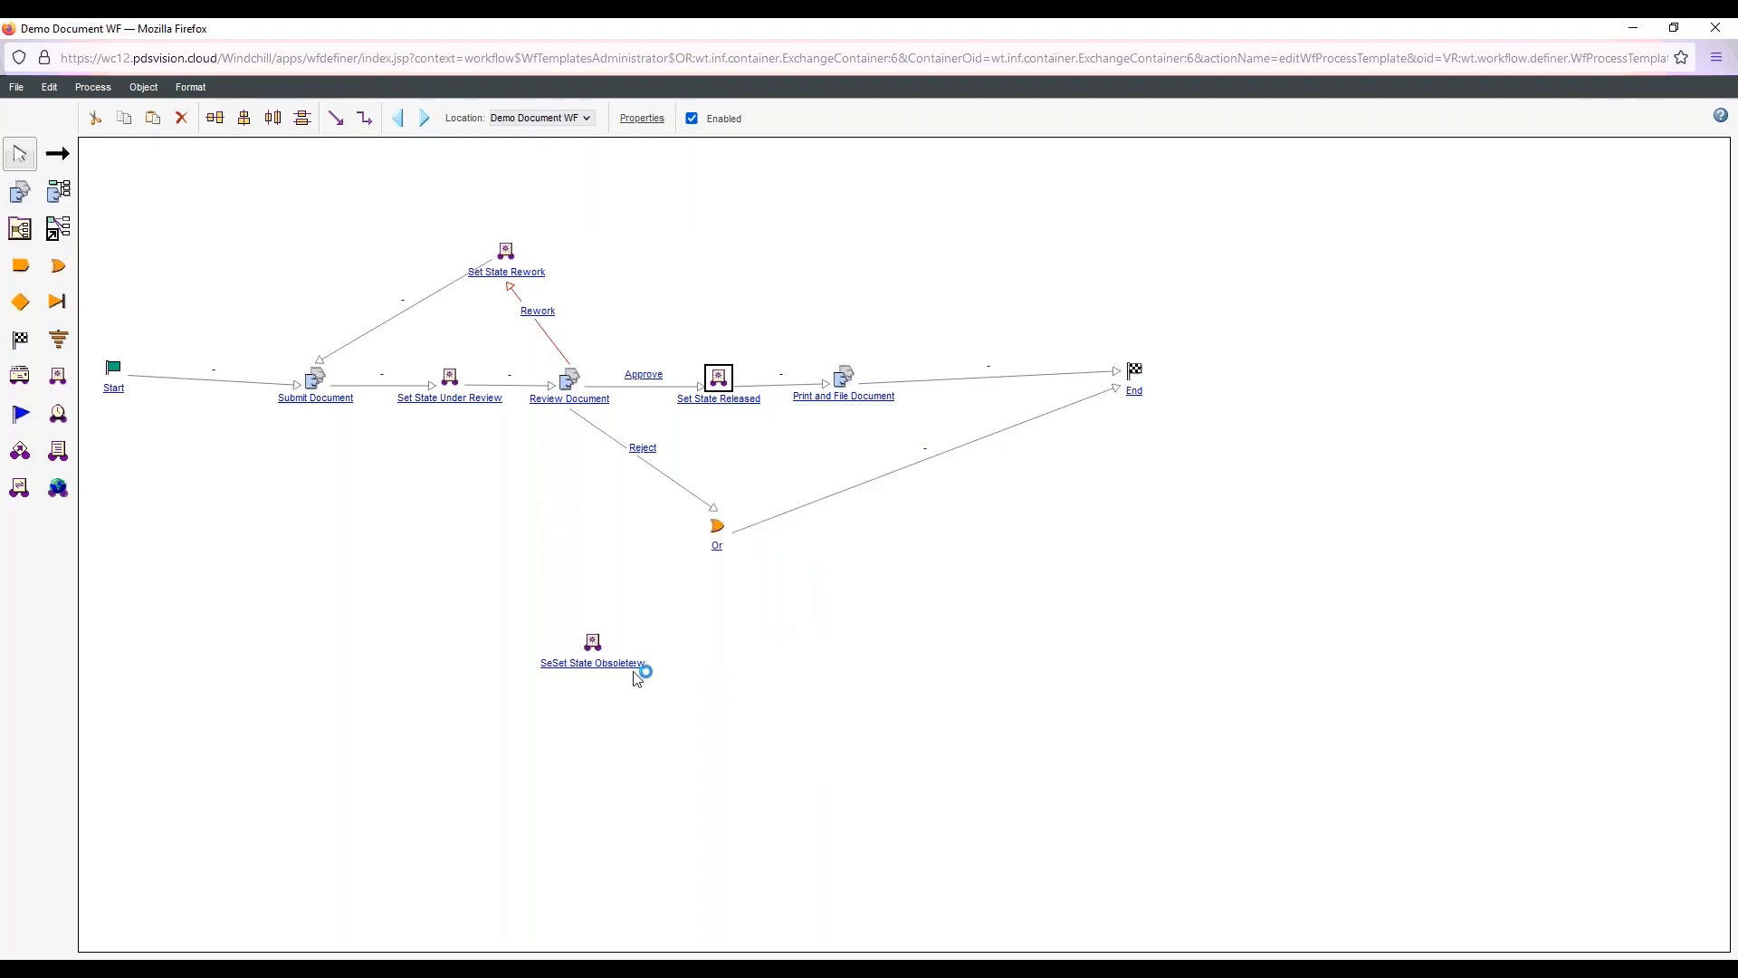
{"action": "double_click", "coordinate": [599, 666]}
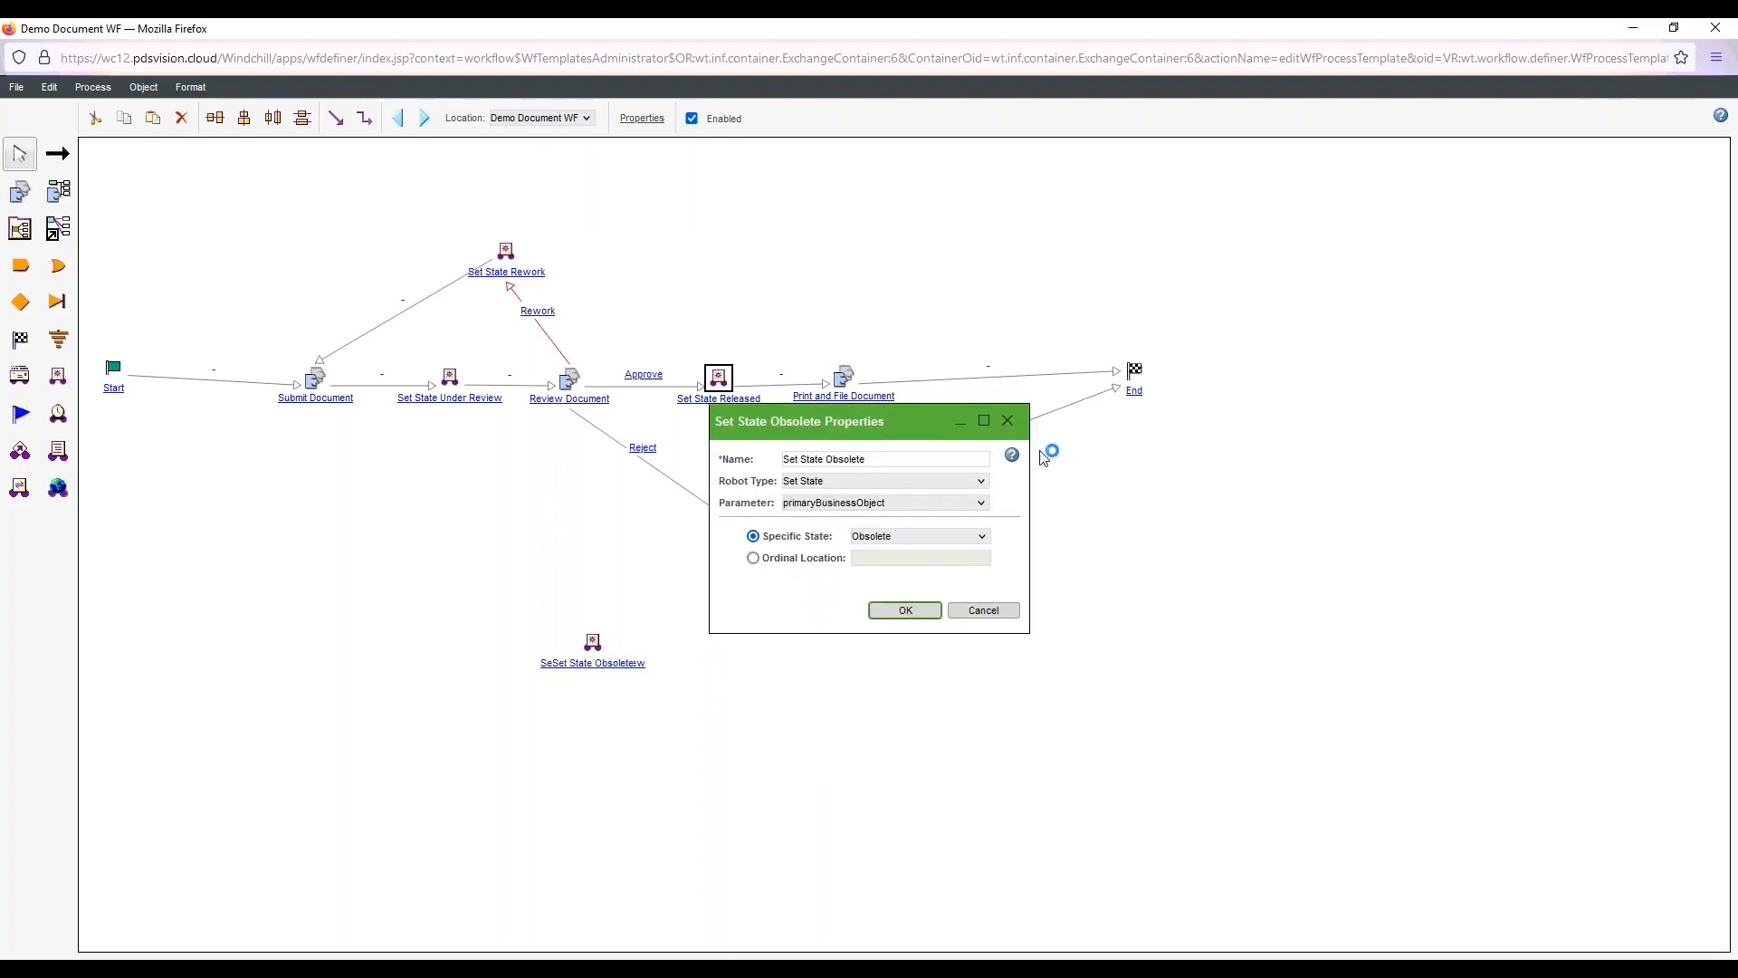
{"action": "left_click", "coordinate": [904, 463]}
{"action": "left_click", "coordinate": [904, 611]}
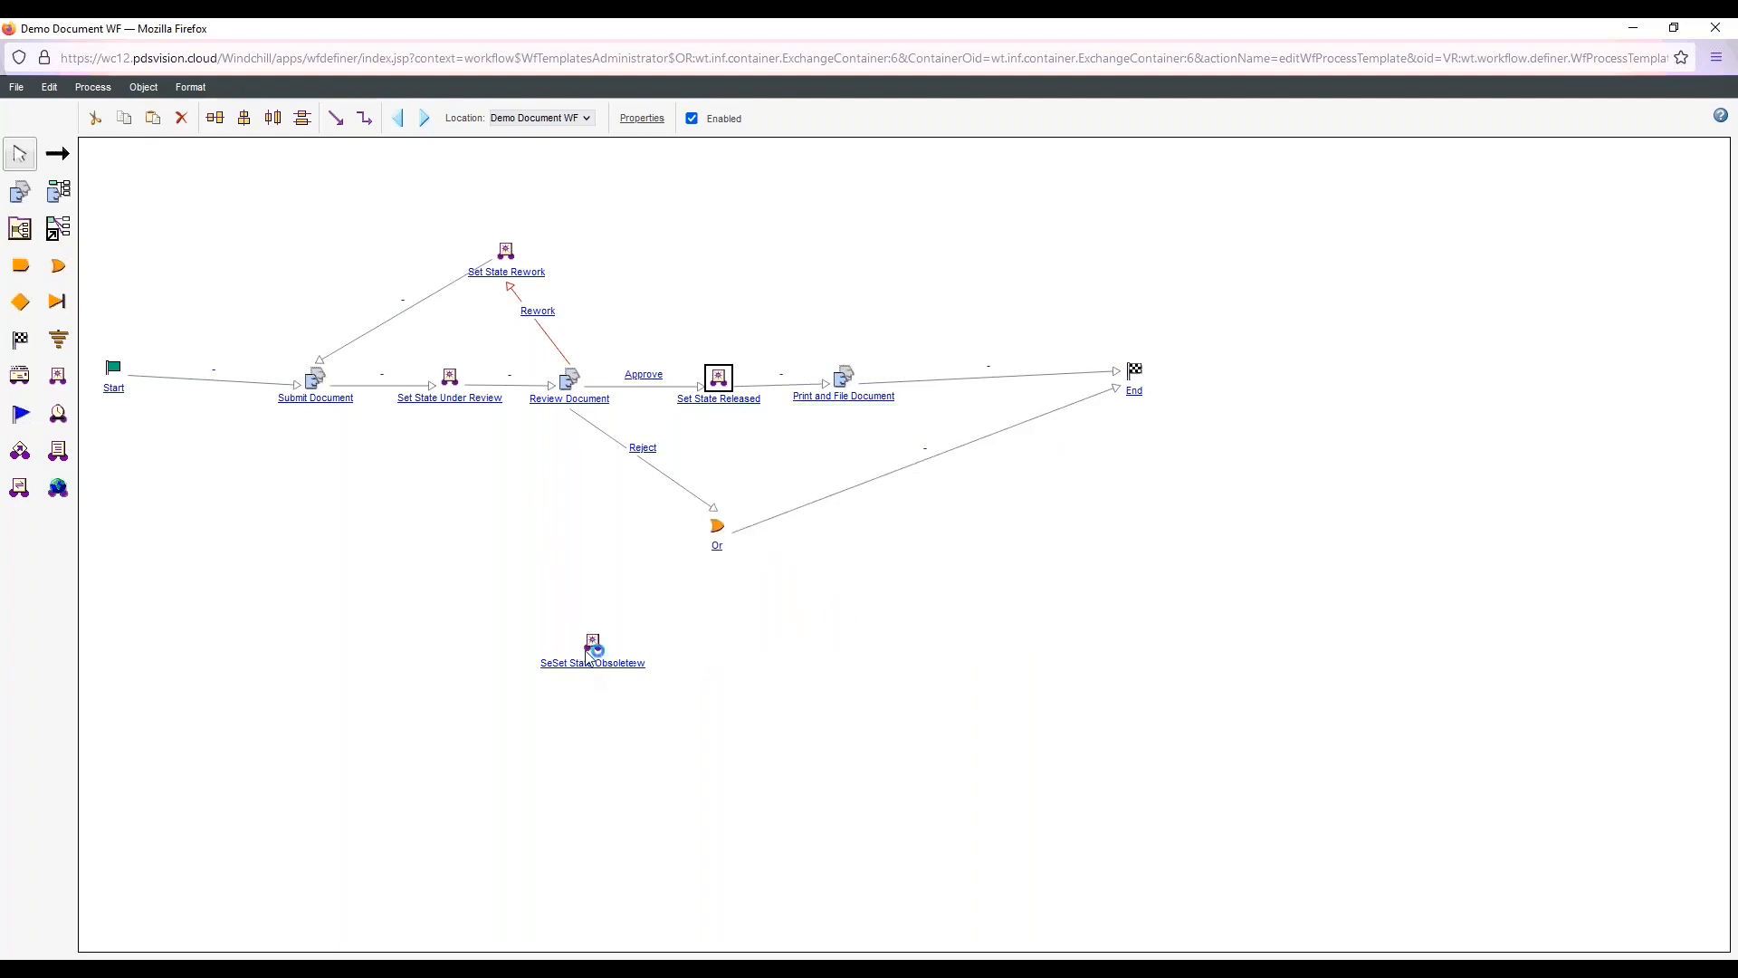
Move Set State Obsolete off the robot copies stacked beneath it and delete the leftover copies
{"action": "left_click_drag", "start_coordinate": [593, 642], "coordinate": [761, 633]}
{"action": "left_click", "coordinate": [598, 642]}
{"action": "left_click", "coordinate": [181, 119]}
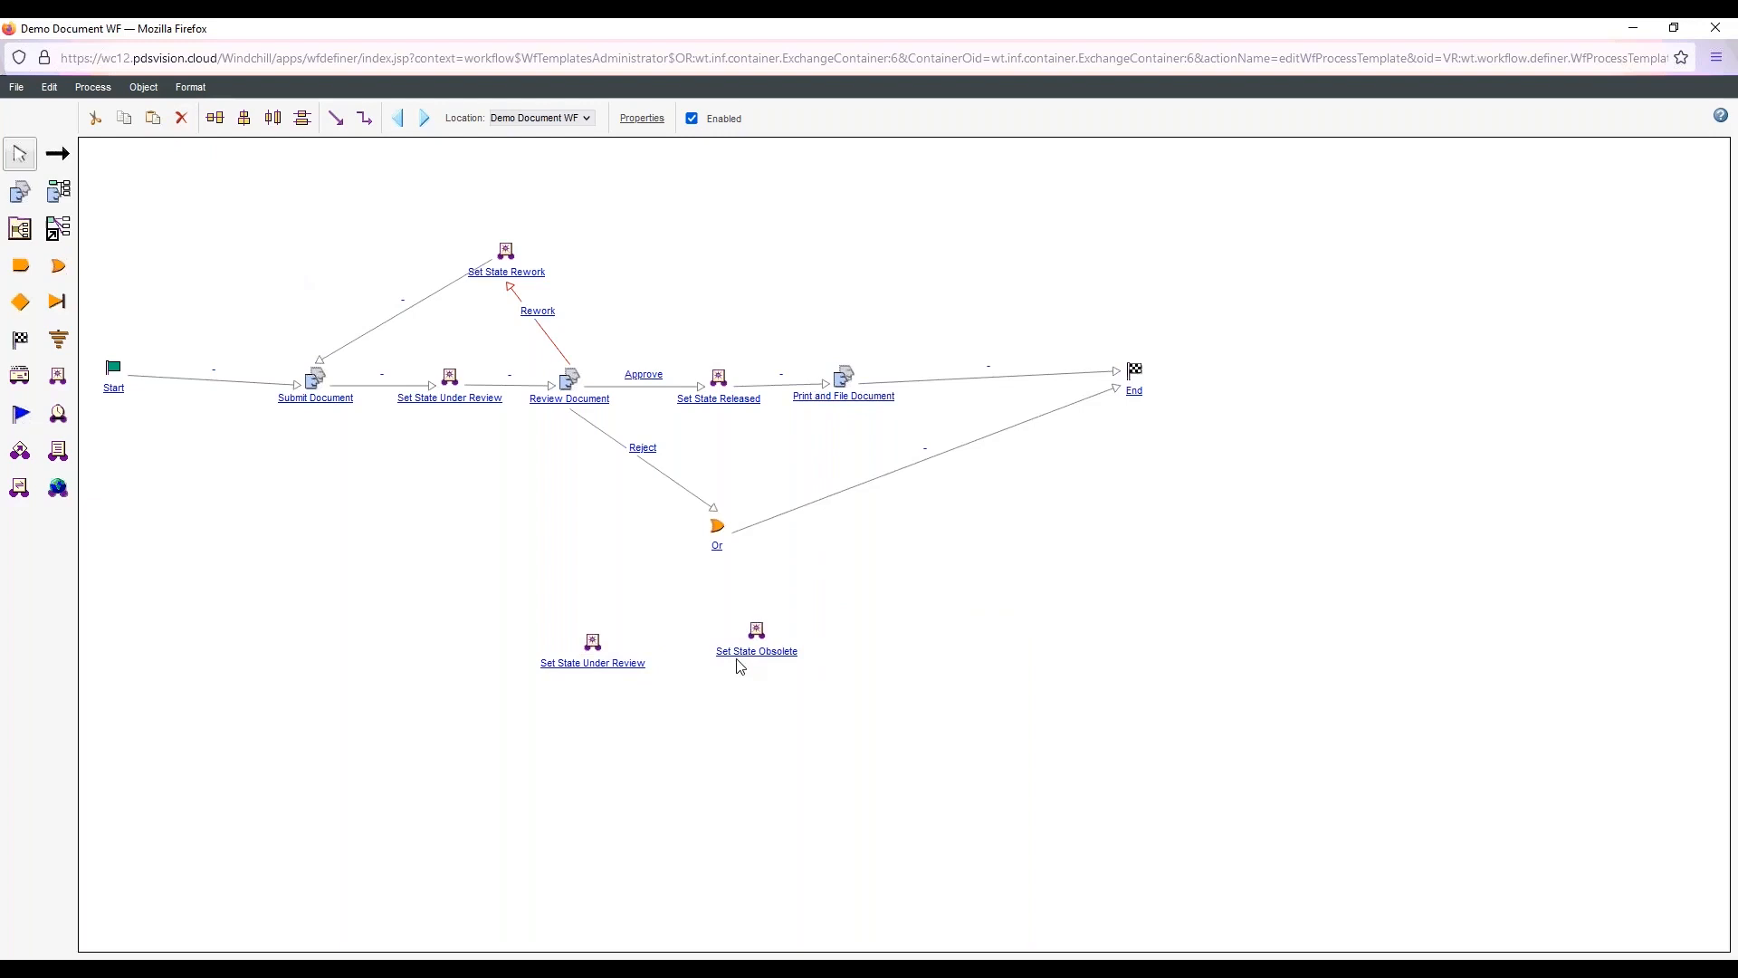
{"action": "left_click", "coordinate": [592, 643]}
{"action": "left_click", "coordinate": [181, 119]}
Move Set State Obsolete near the Or connector, attach the links from Review Document and to End to it, and delete the connector
{"action": "left_click_drag", "start_coordinate": [761, 632], "coordinate": [763, 471]}
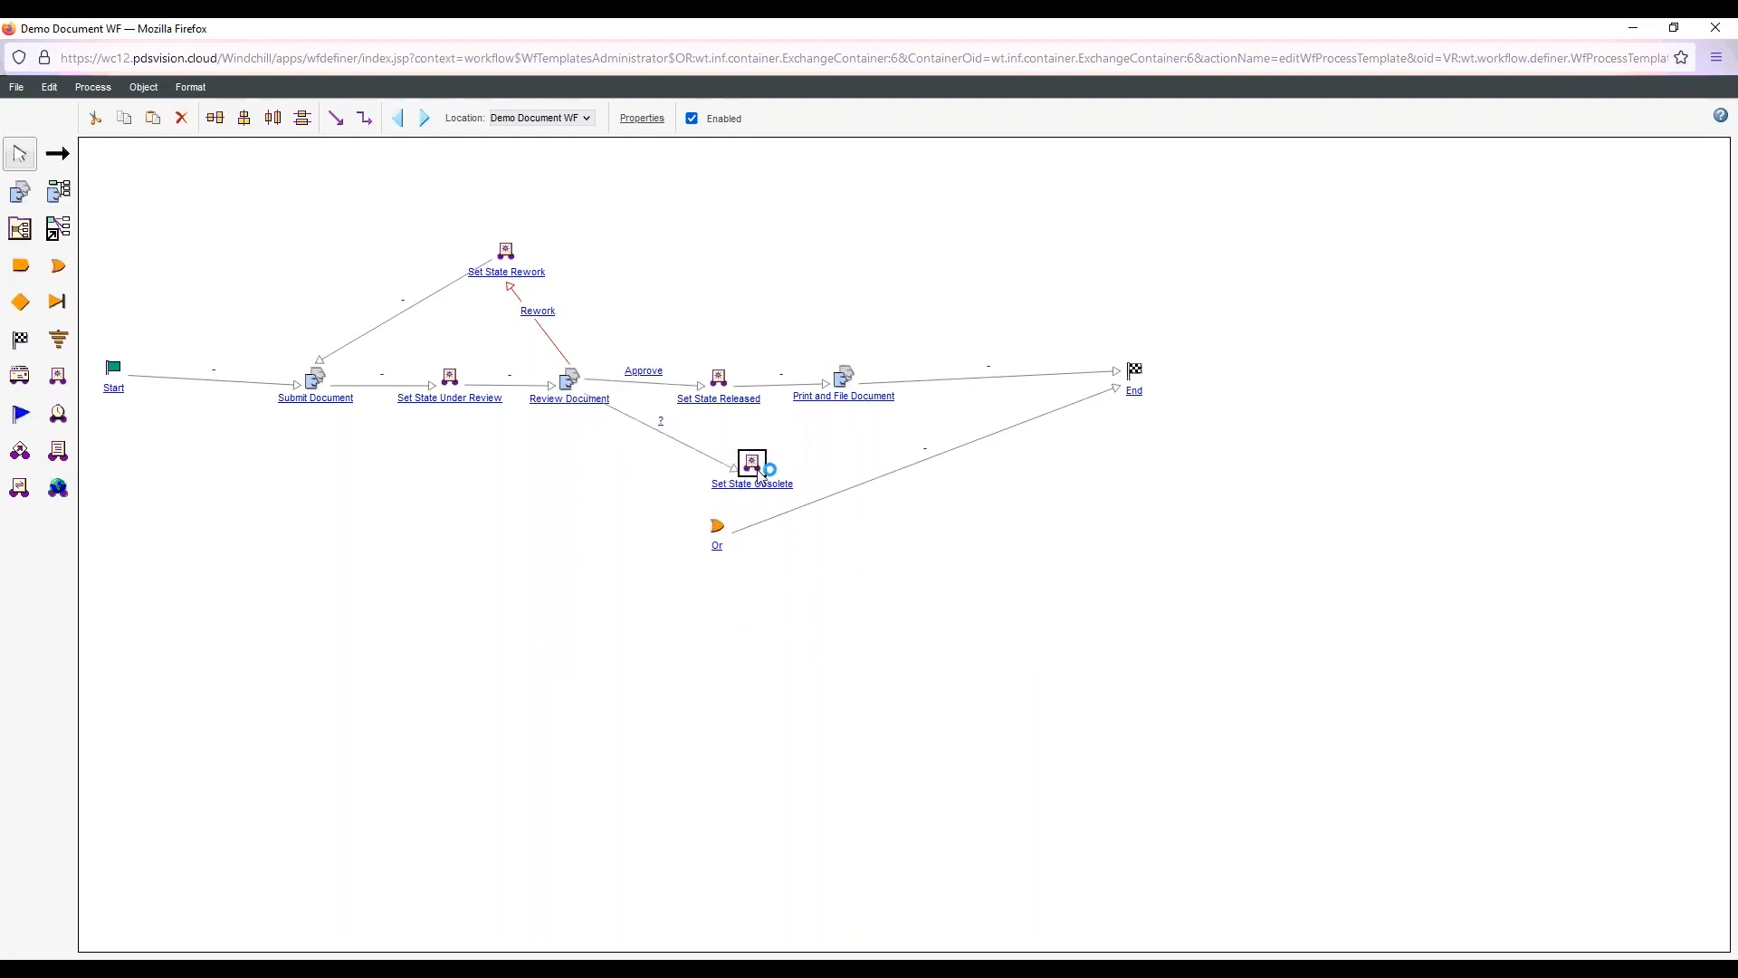
{"action": "left_click", "coordinate": [769, 520]}
{"action": "left_click_drag", "start_coordinate": [740, 535], "coordinate": [768, 469]}
{"action": "left_click", "coordinate": [717, 532]}
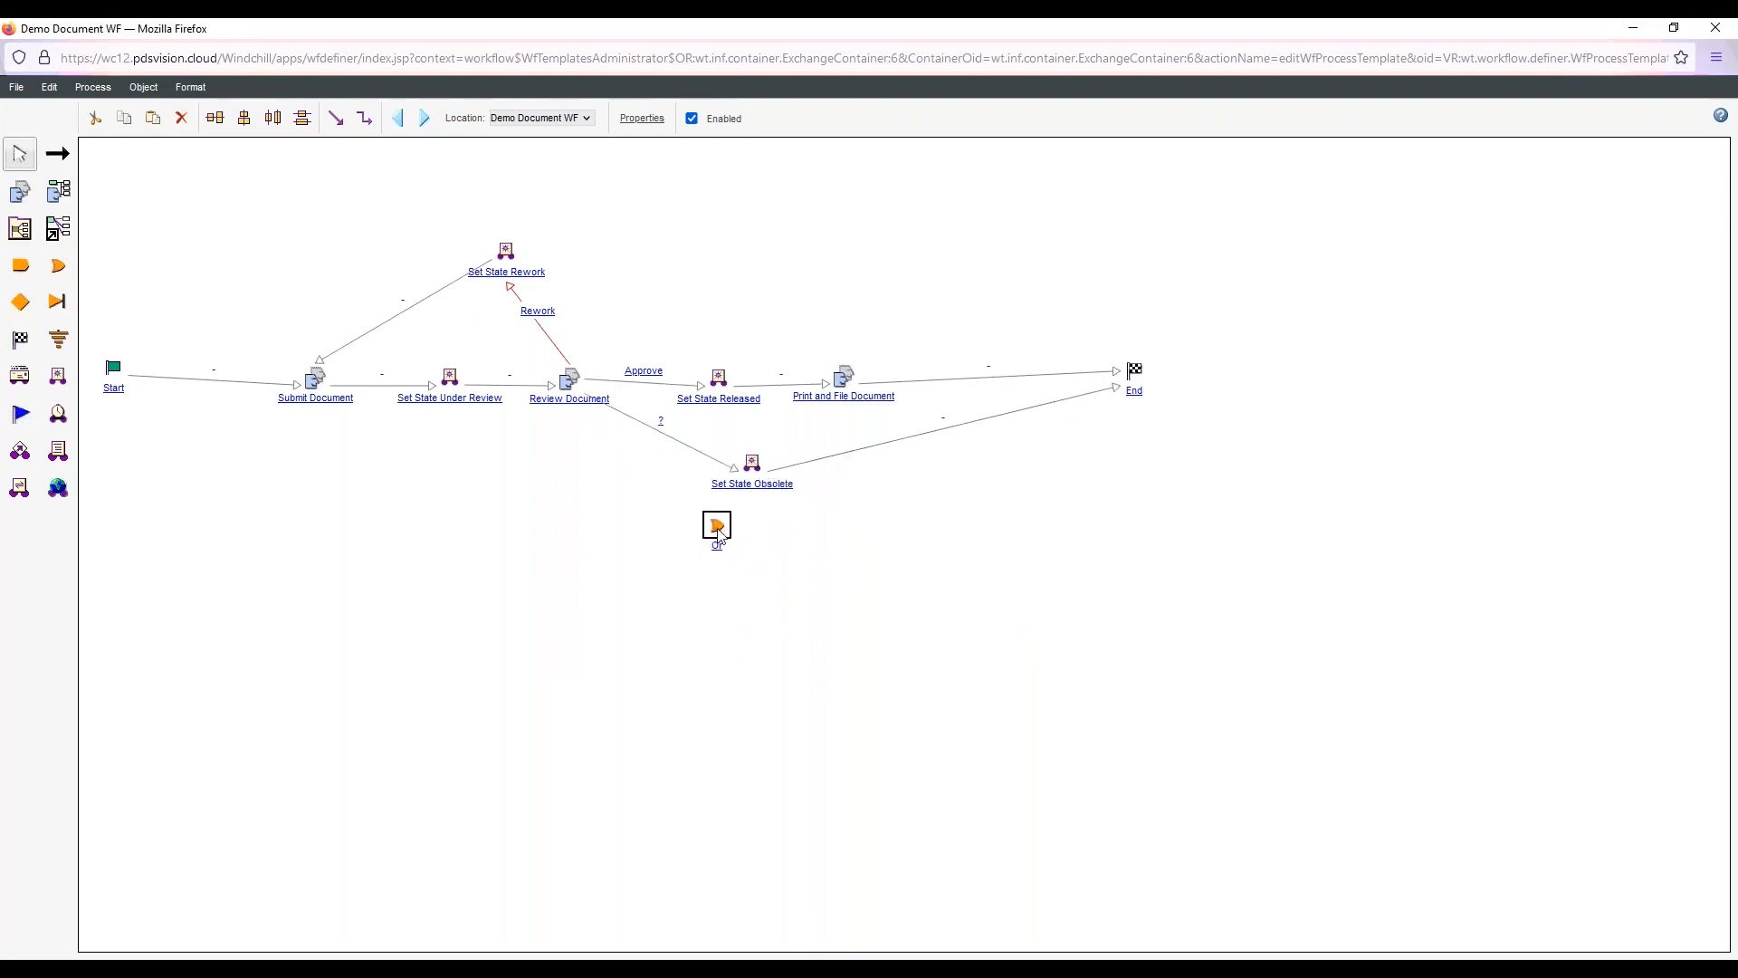
{"action": "left_click", "coordinate": [181, 118]}
Assign an action to the Reject event on the link from Review Document to Set State Obsolete and move the robot lower
{"action": "double_click", "coordinate": [663, 425]}
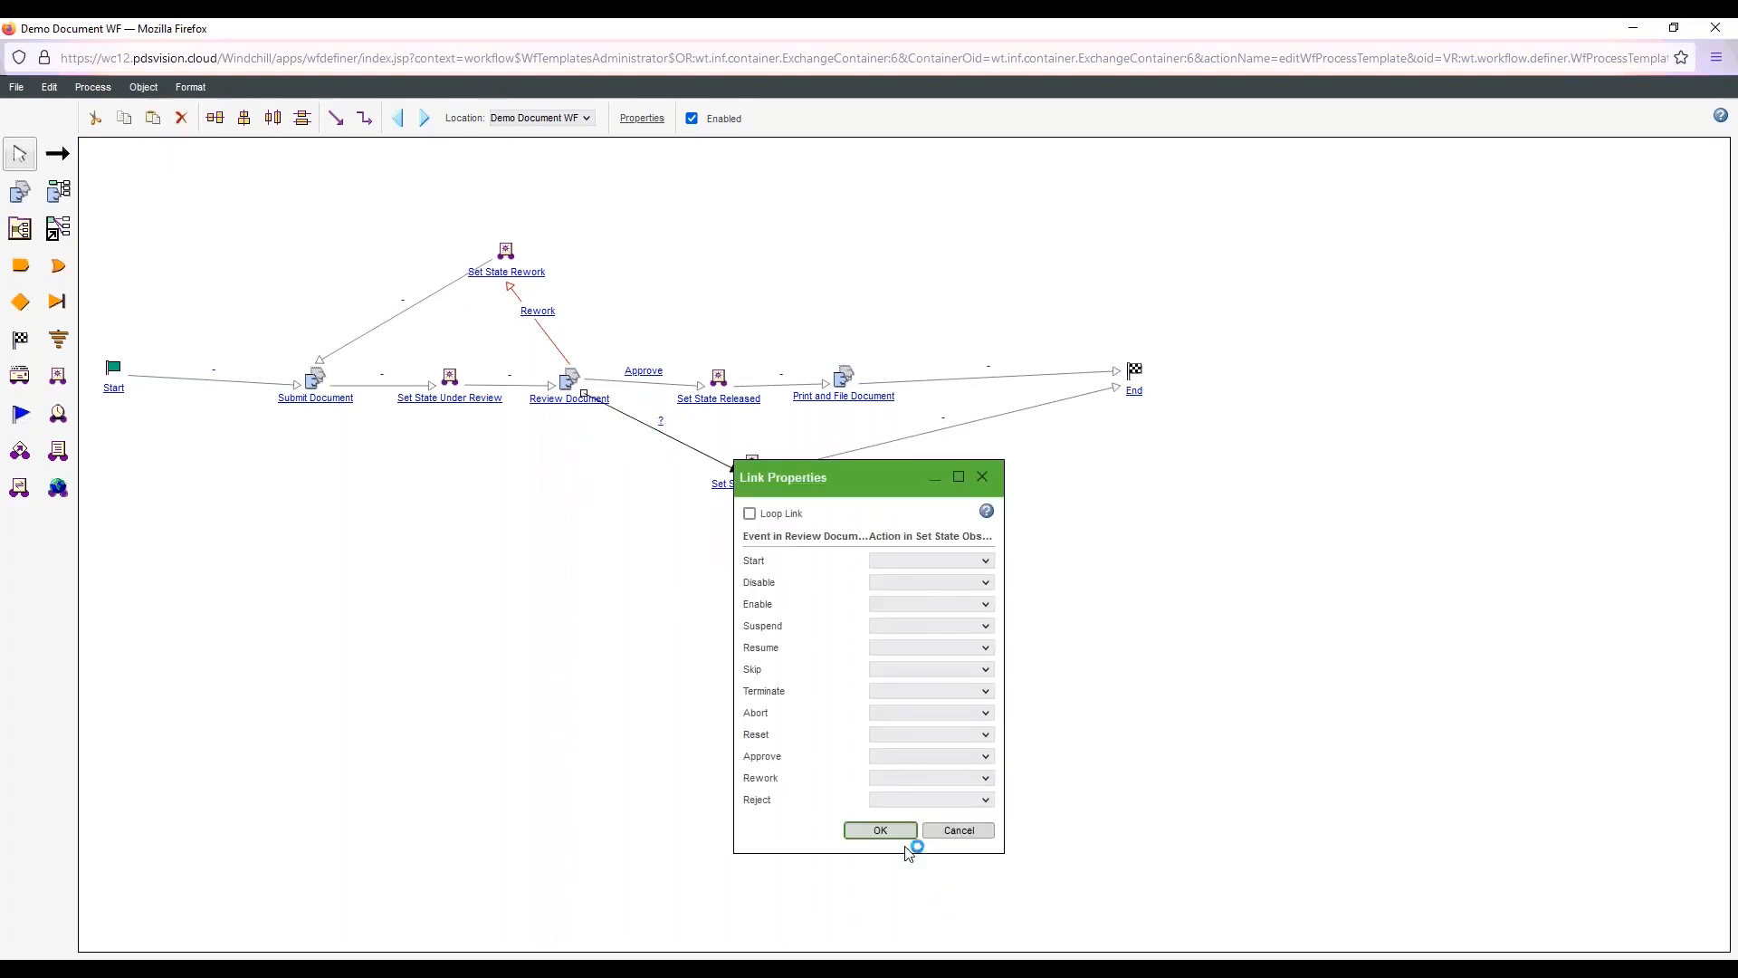
{"action": "left_click", "coordinate": [933, 800]}
{"action": "left_click", "coordinate": [889, 621]}
{"action": "left_click", "coordinate": [883, 831]}
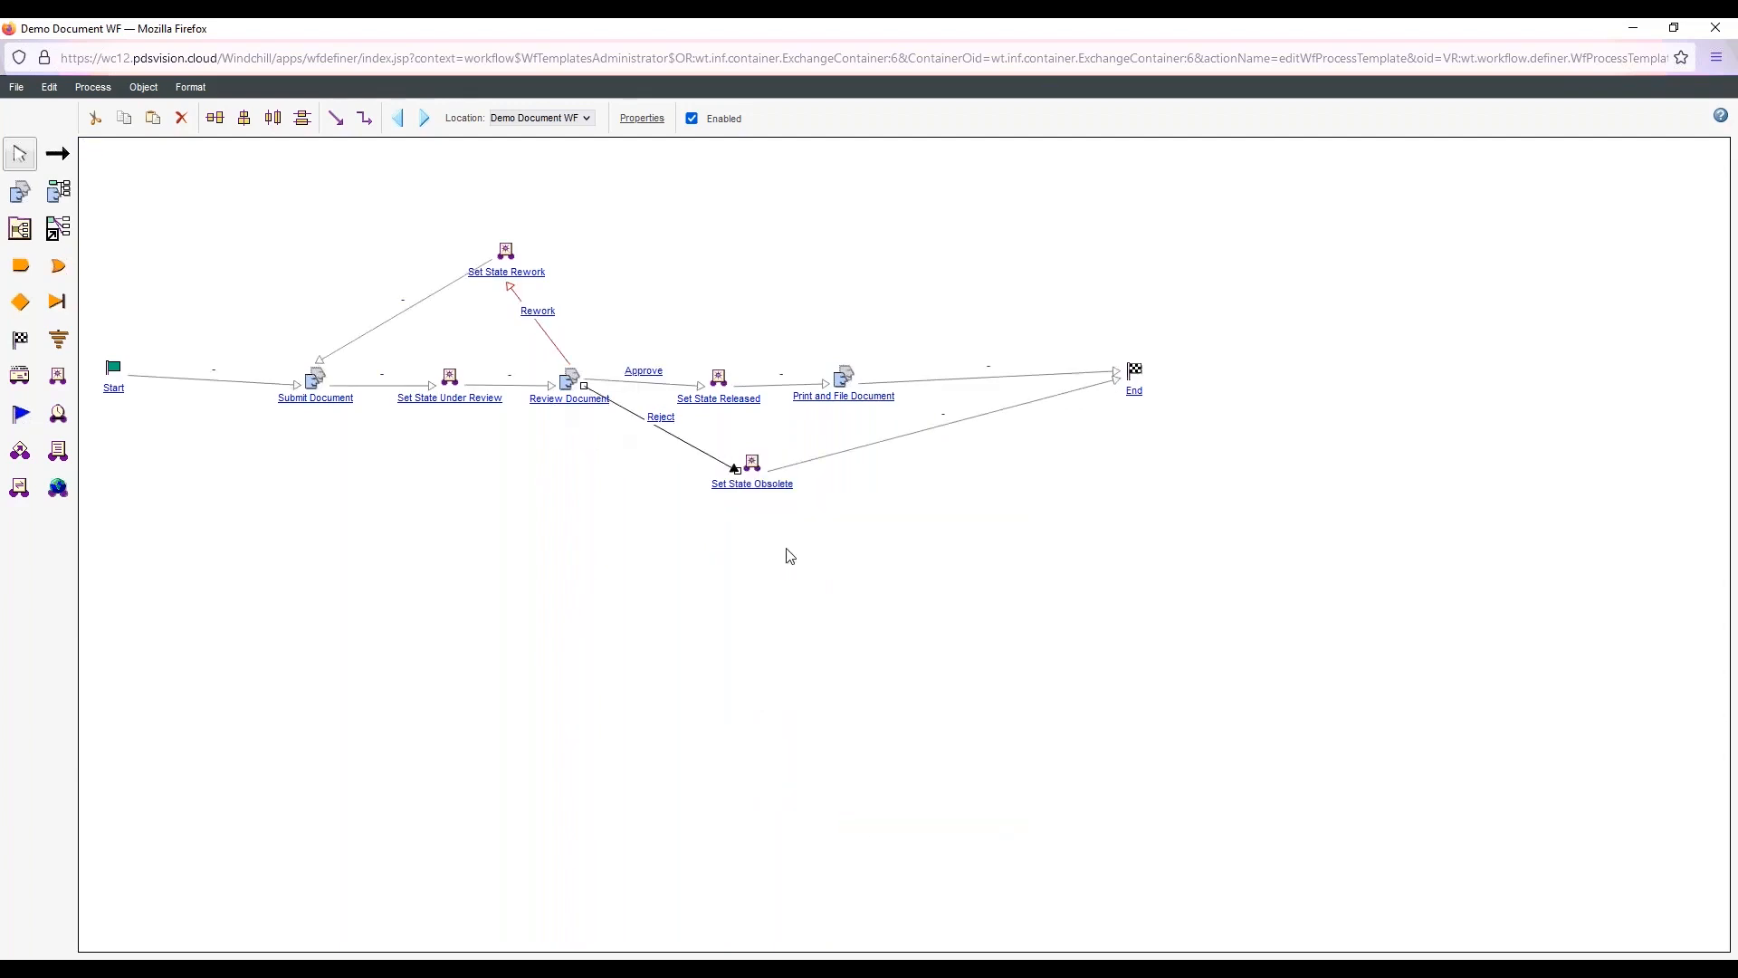
{"action": "left_click_drag", "start_coordinate": [760, 469], "coordinate": [772, 572]}
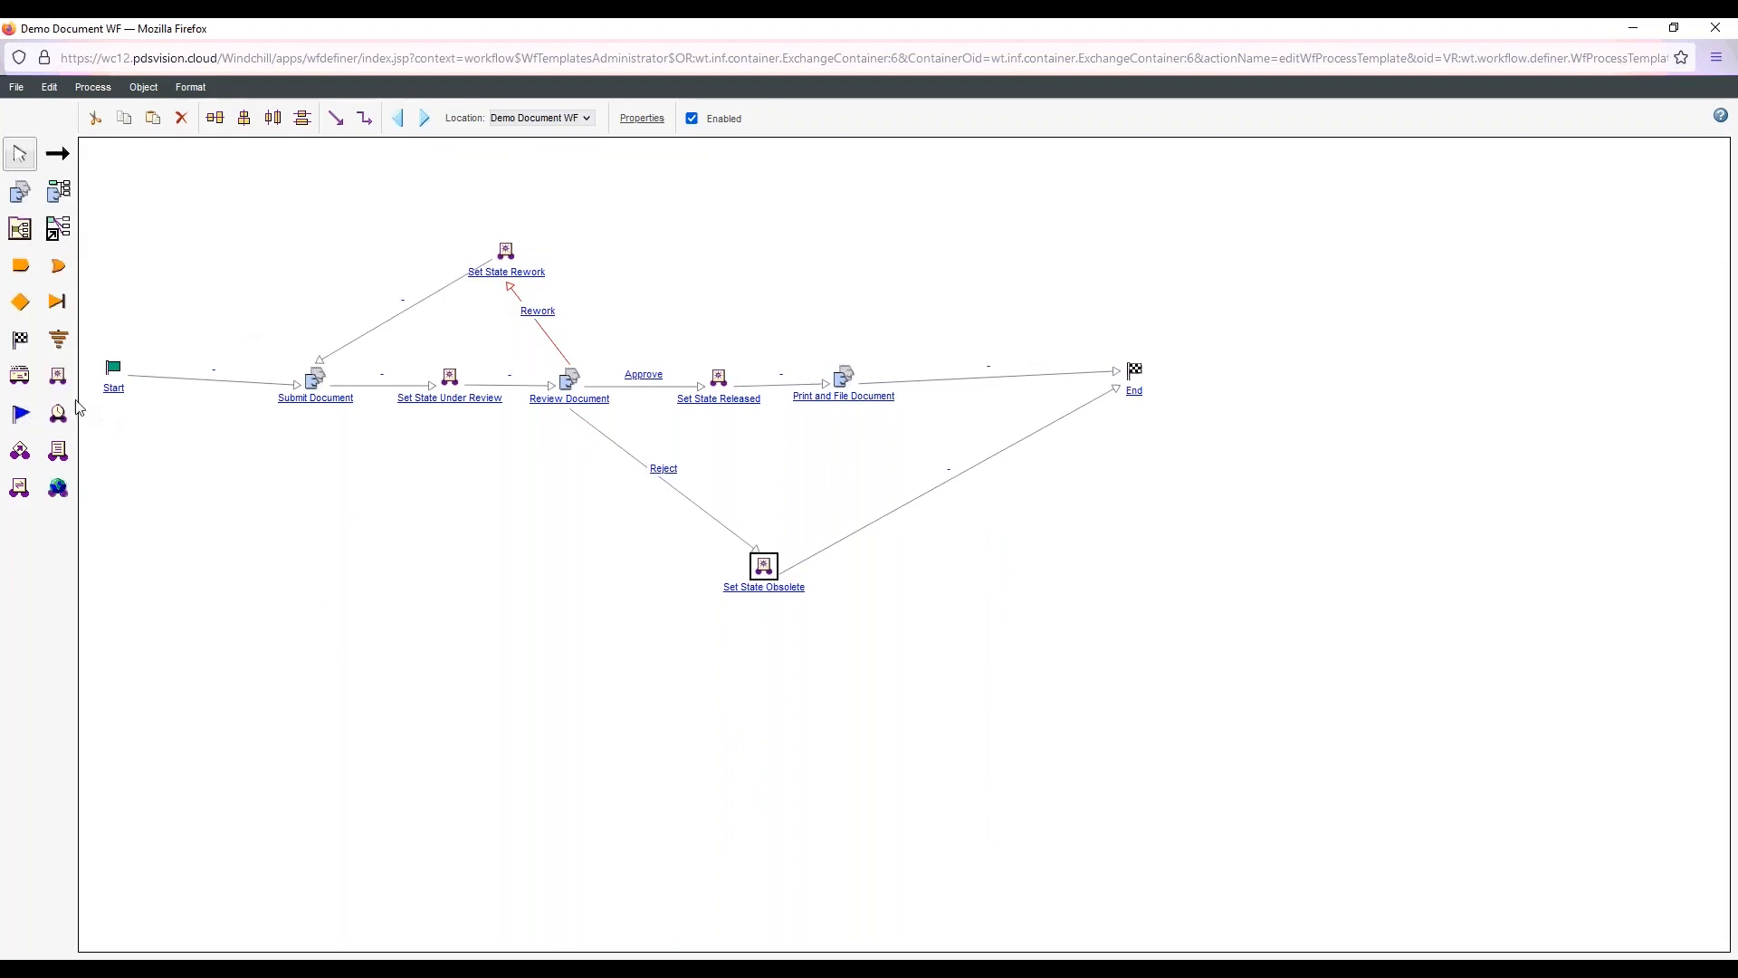
Add a robot below Submit Document with type Check Out and the Creator actor as the checkout principal
{"action": "left_click", "coordinate": [57, 375]}
{"action": "left_click", "coordinate": [330, 515]}
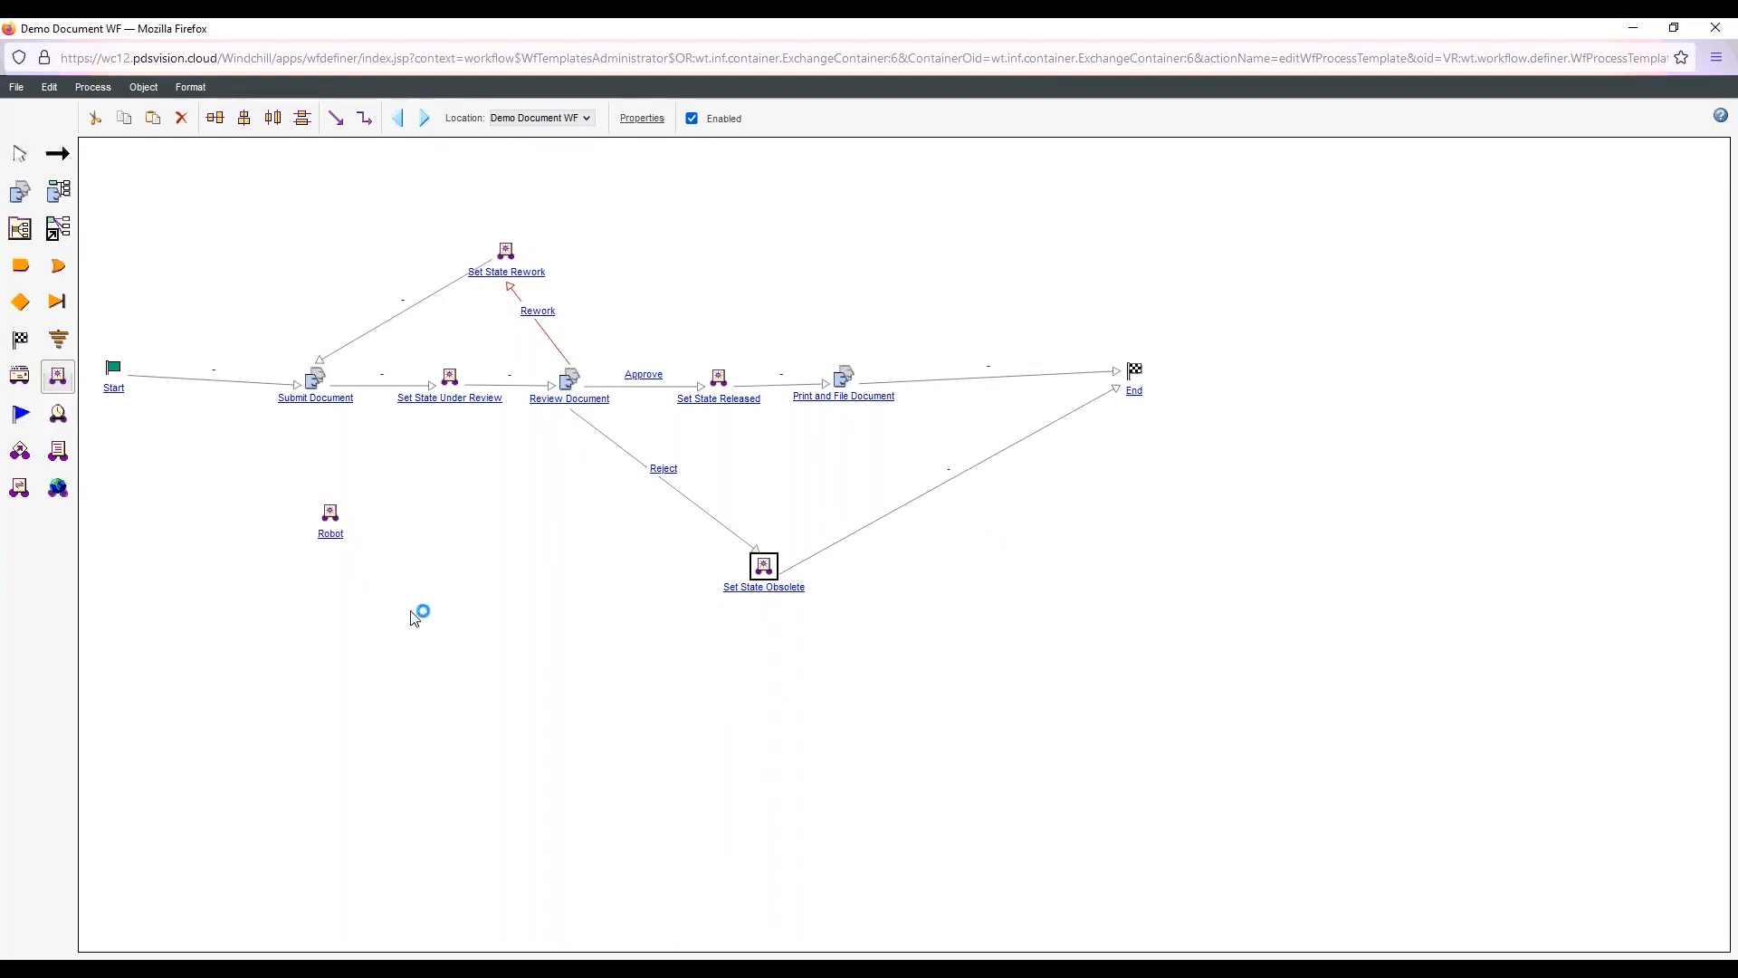
{"action": "left_click", "coordinate": [339, 532]}
{"action": "left_click", "coordinate": [856, 497]}
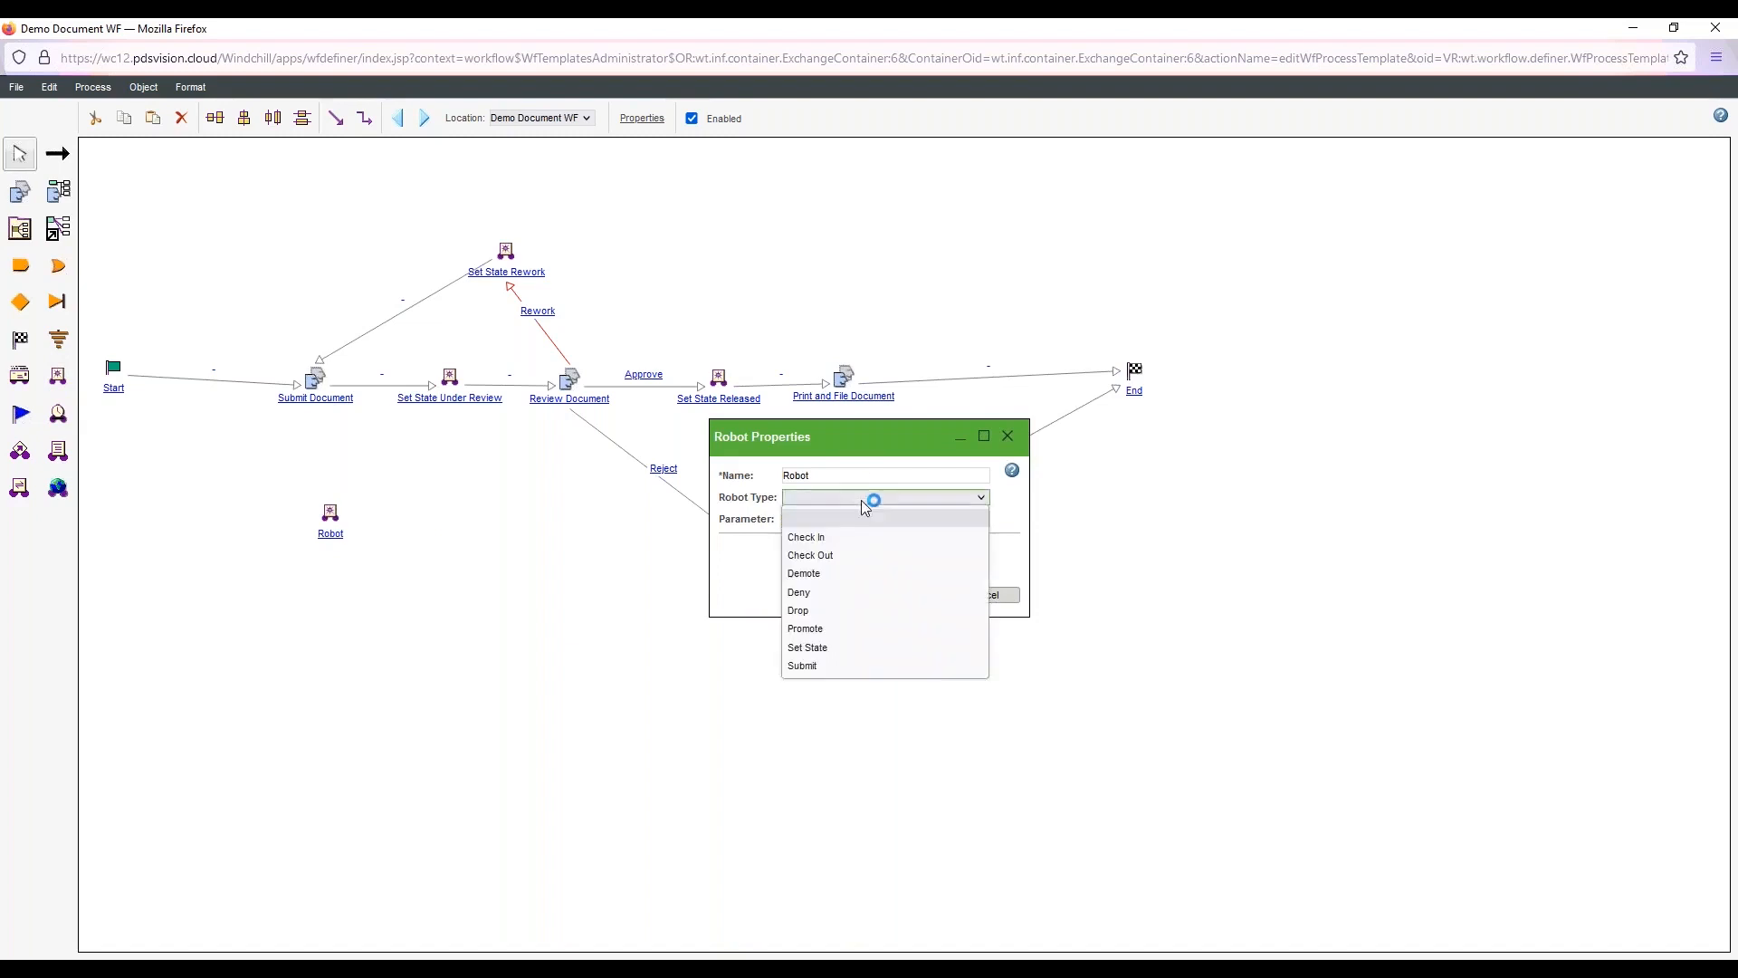
{"action": "left_click", "coordinate": [828, 554]}
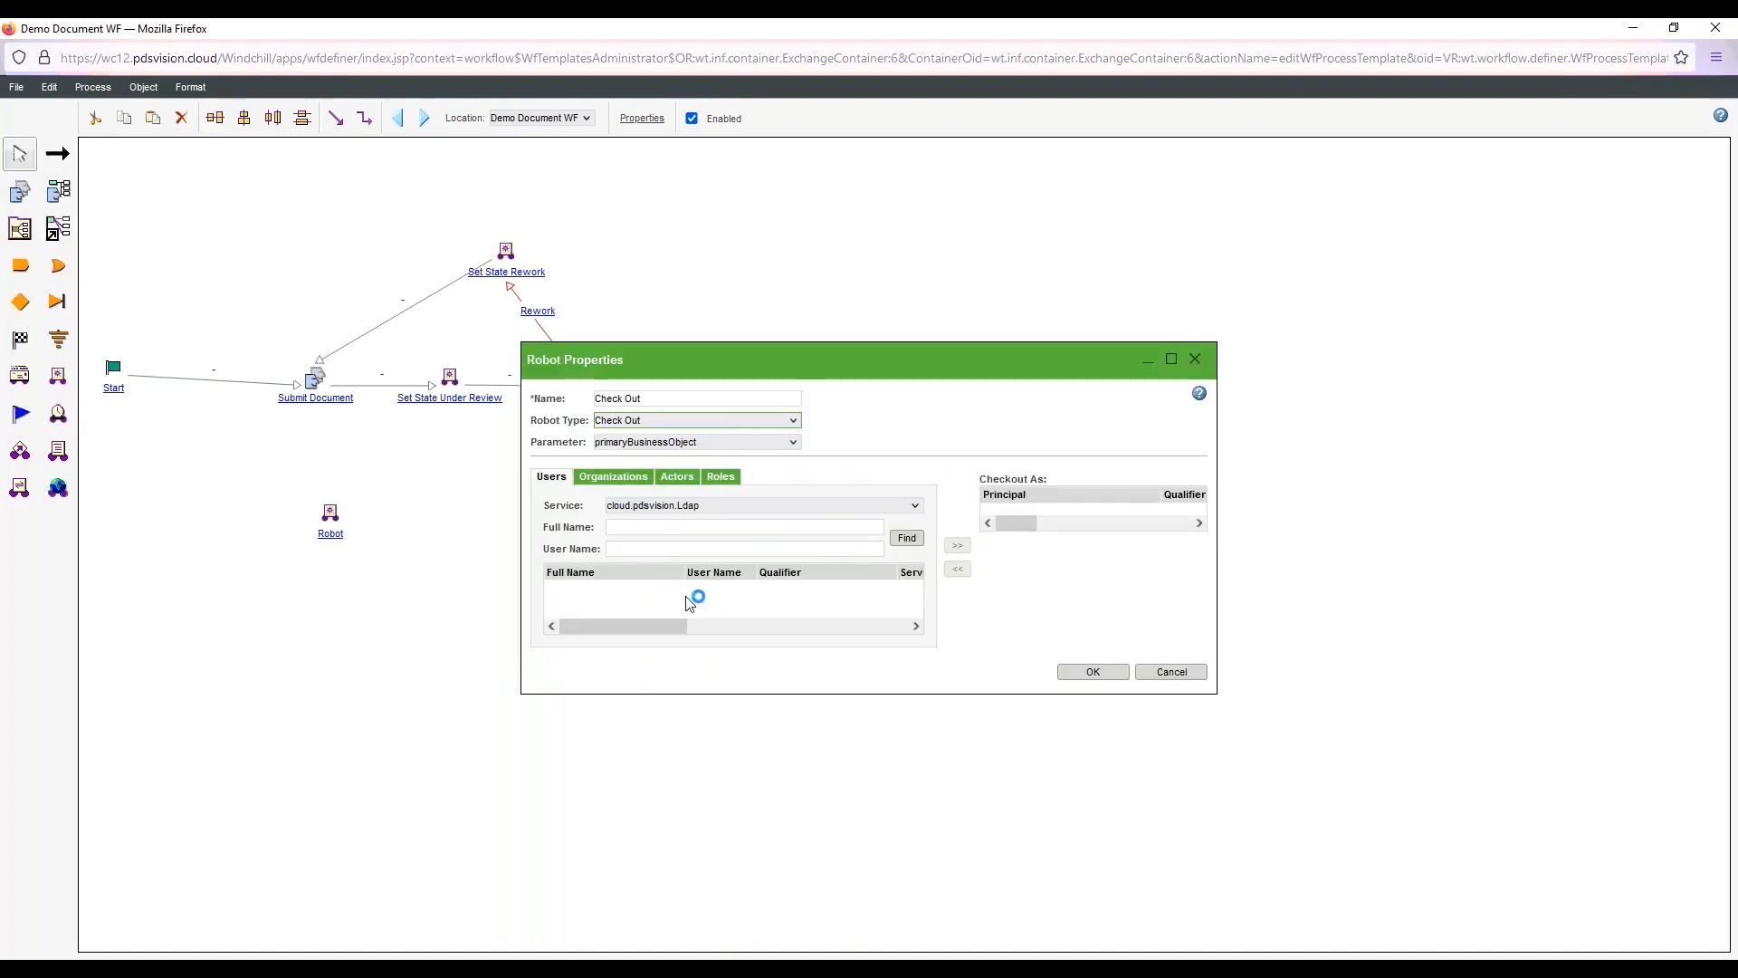
{"action": "left_click", "coordinate": [679, 477]}
{"action": "left_click", "coordinate": [698, 506]}
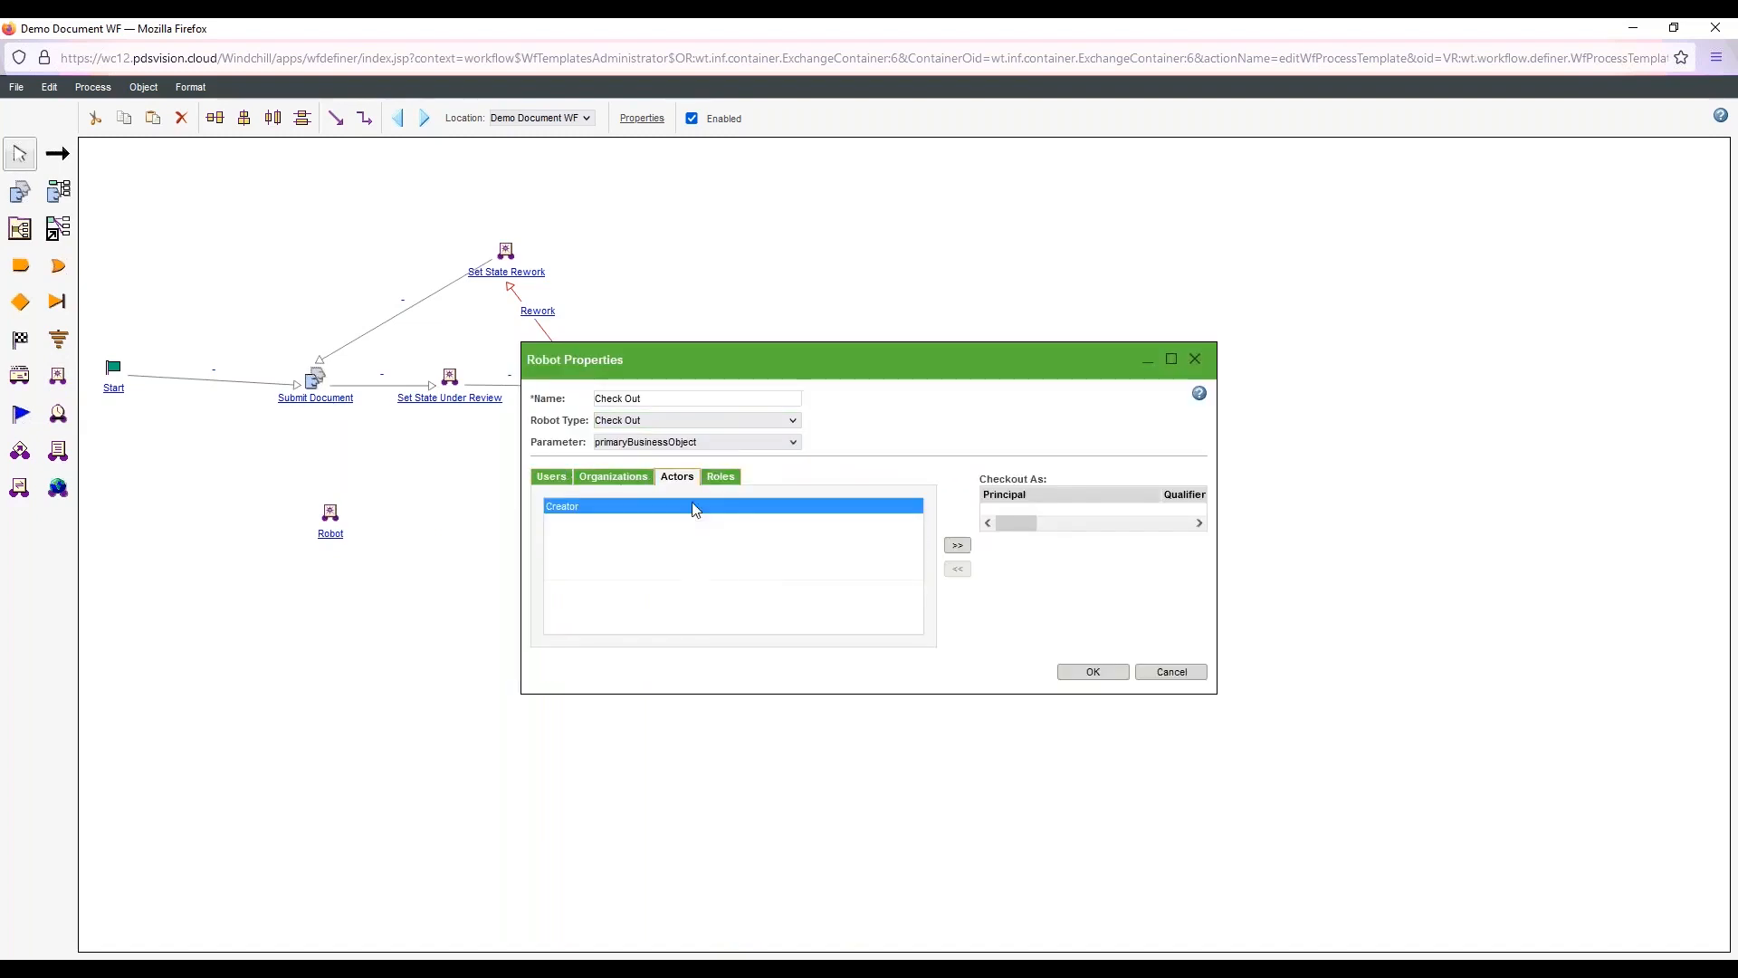
{"action": "left_click", "coordinate": [957, 546]}
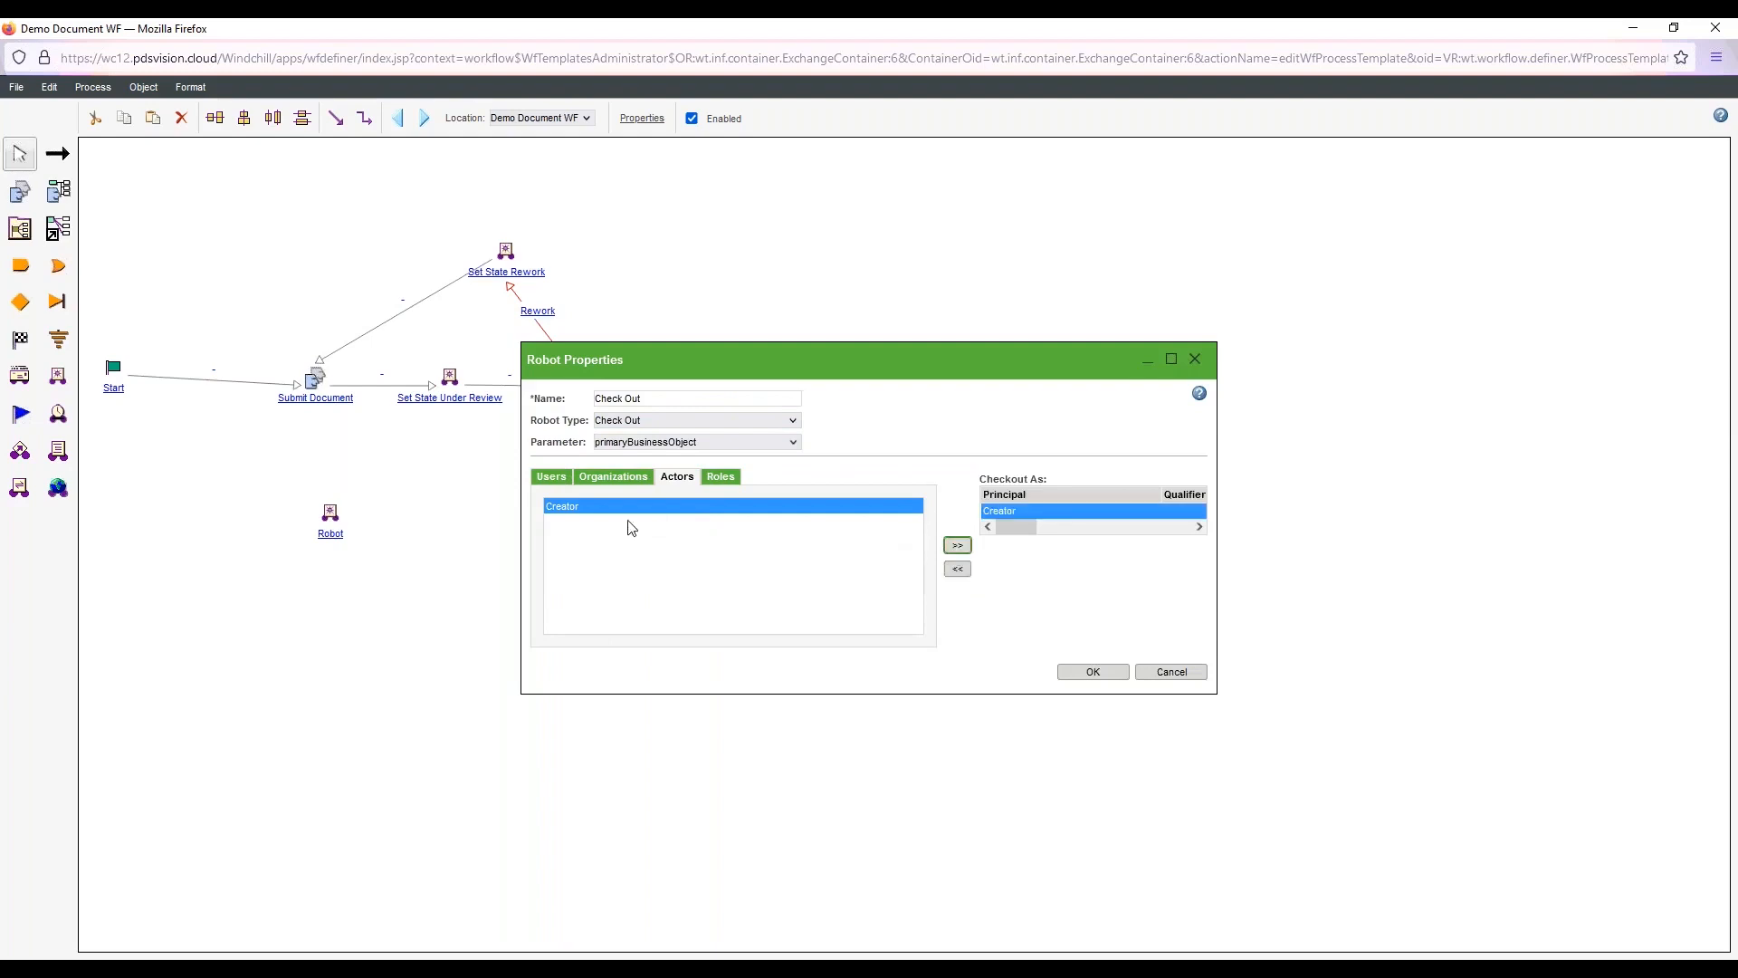
{"action": "left_click", "coordinate": [1097, 673]}
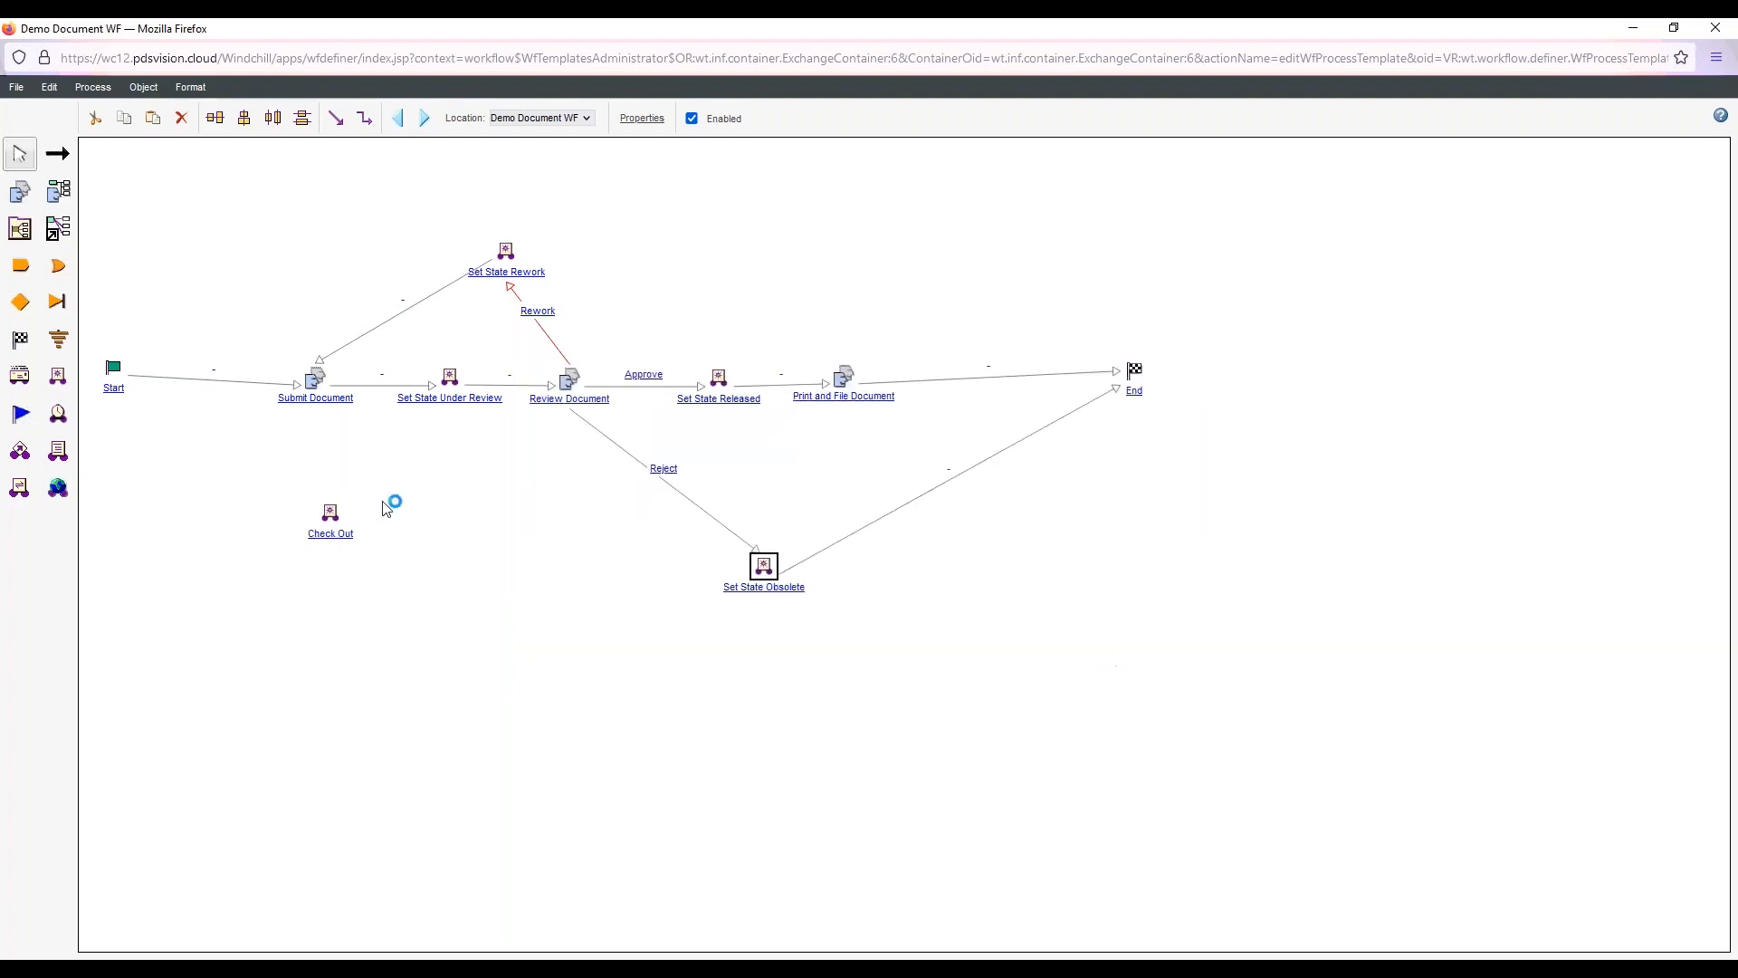
Rename the Check Out robot to Check Out Document
{"action": "double_click", "coordinate": [329, 534]}
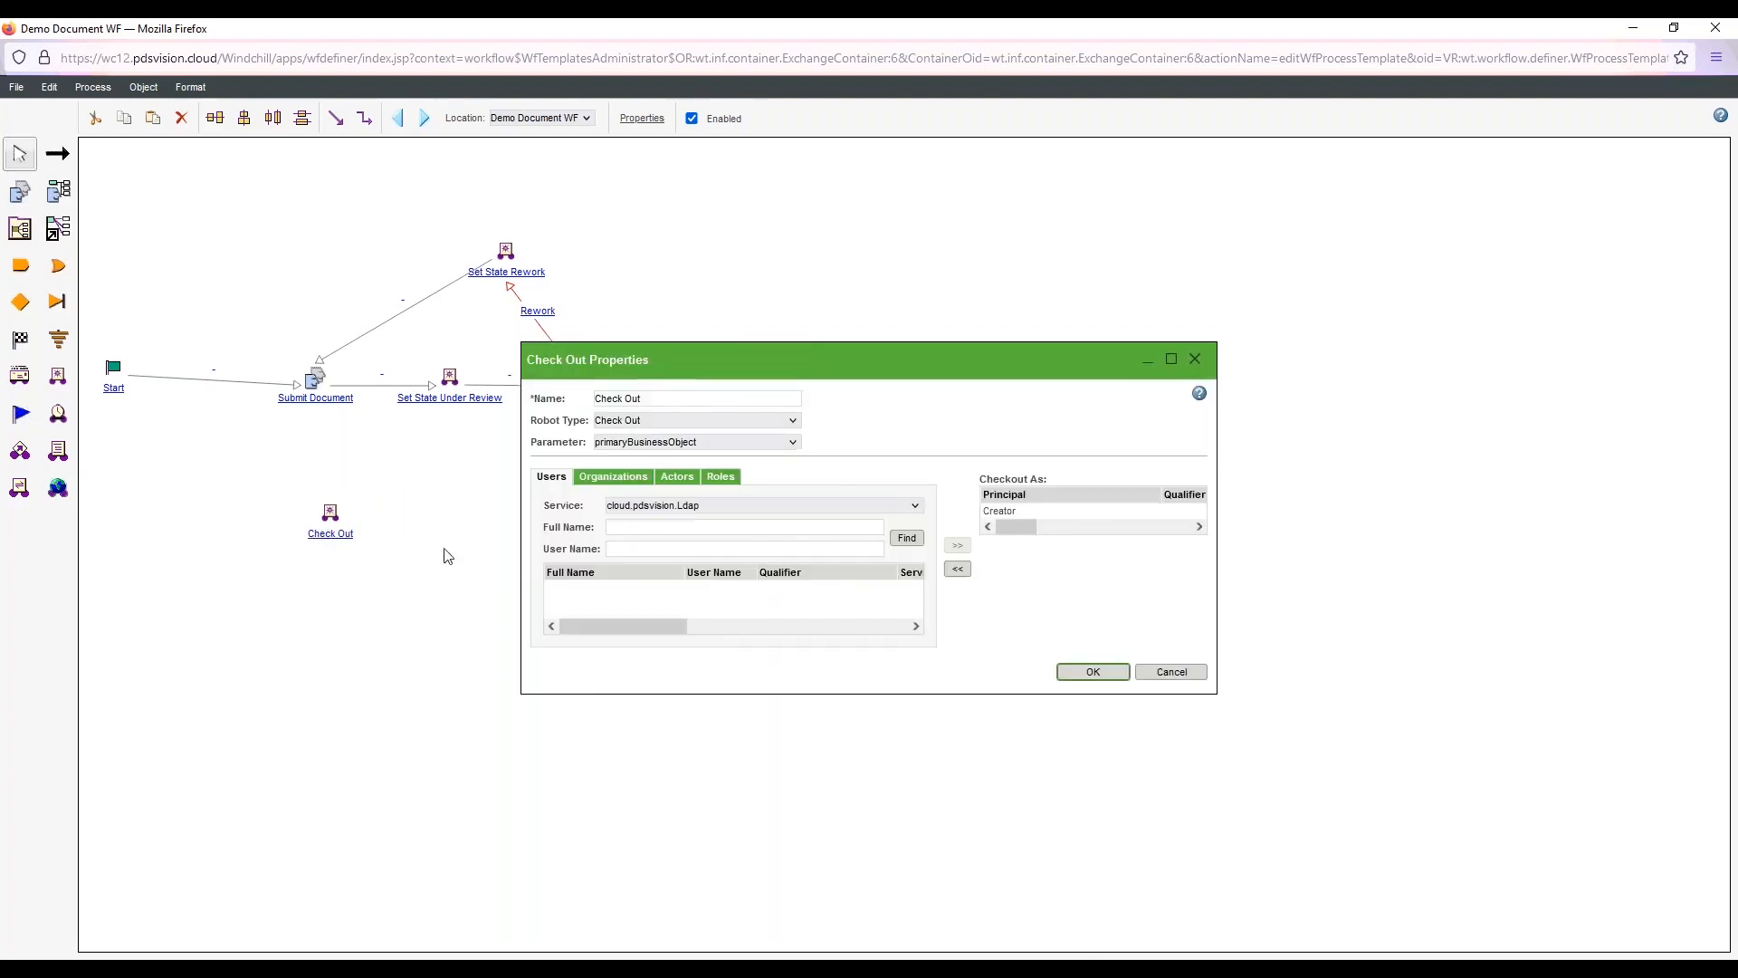
{"action": "left_click", "coordinate": [676, 401]}
{"action": "type", "text": "Document"}
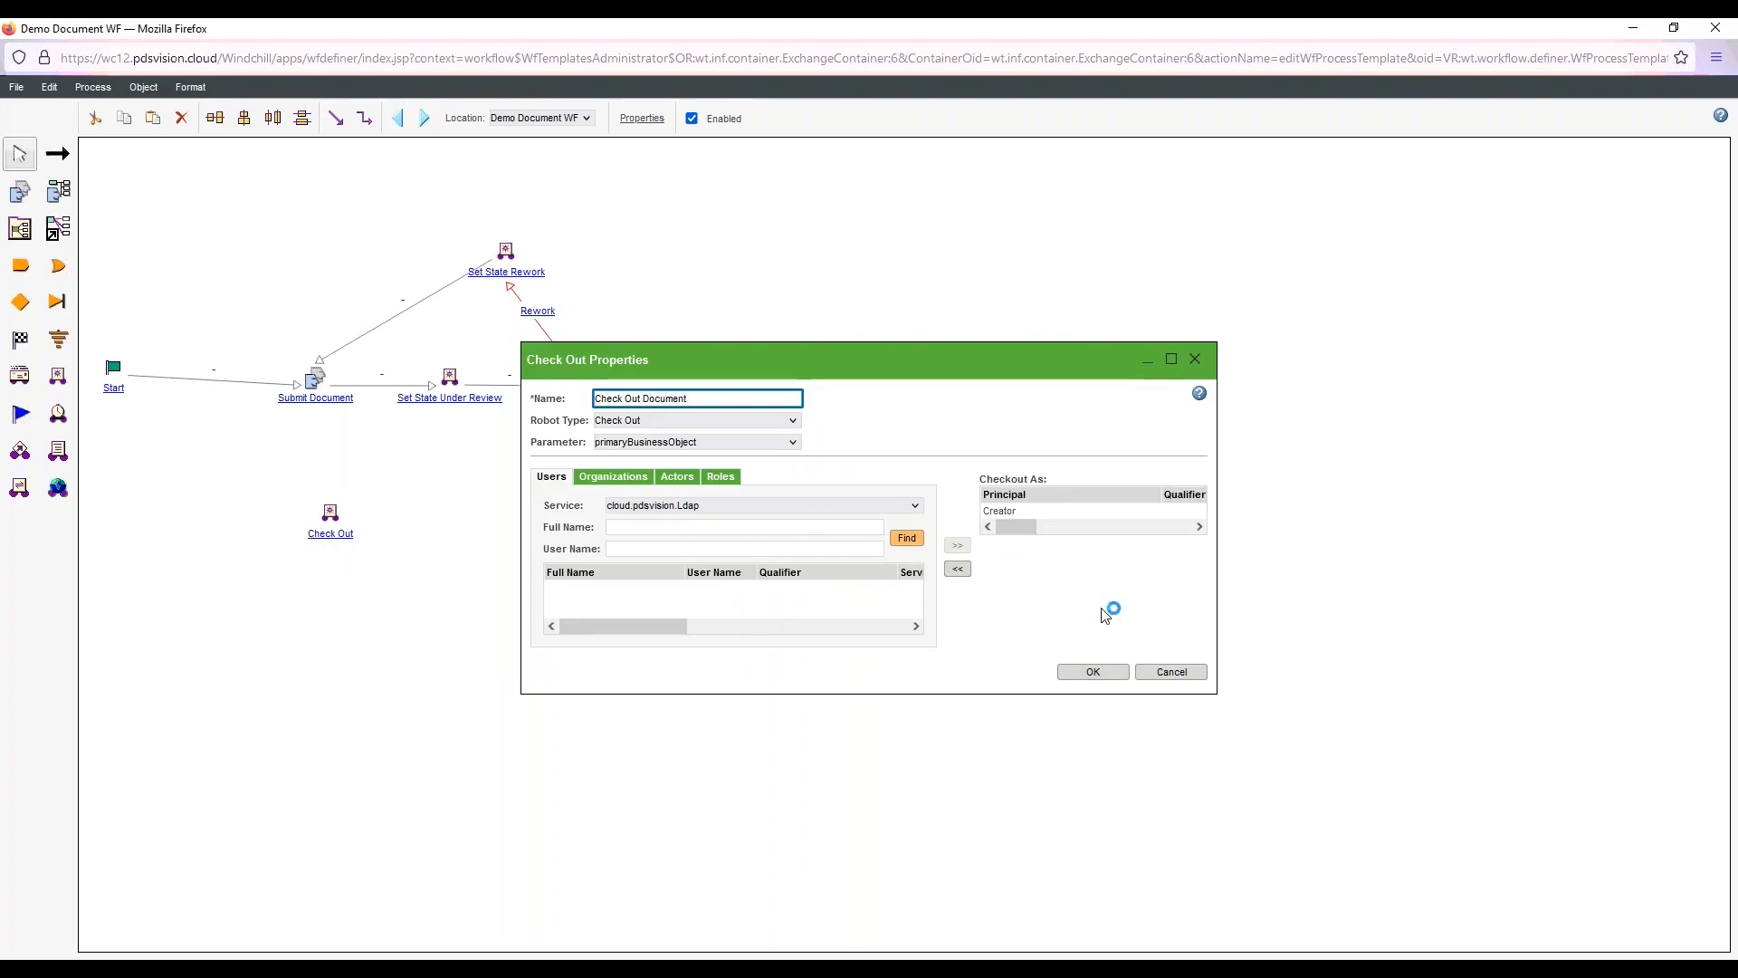
{"action": "left_click", "coordinate": [1095, 672]}
Insert Check Out Document into the rework loop between Set State Rework and Submit Document, then save the workflow
{"action": "left_click_drag", "start_coordinate": [337, 517], "coordinate": [371, 279]}
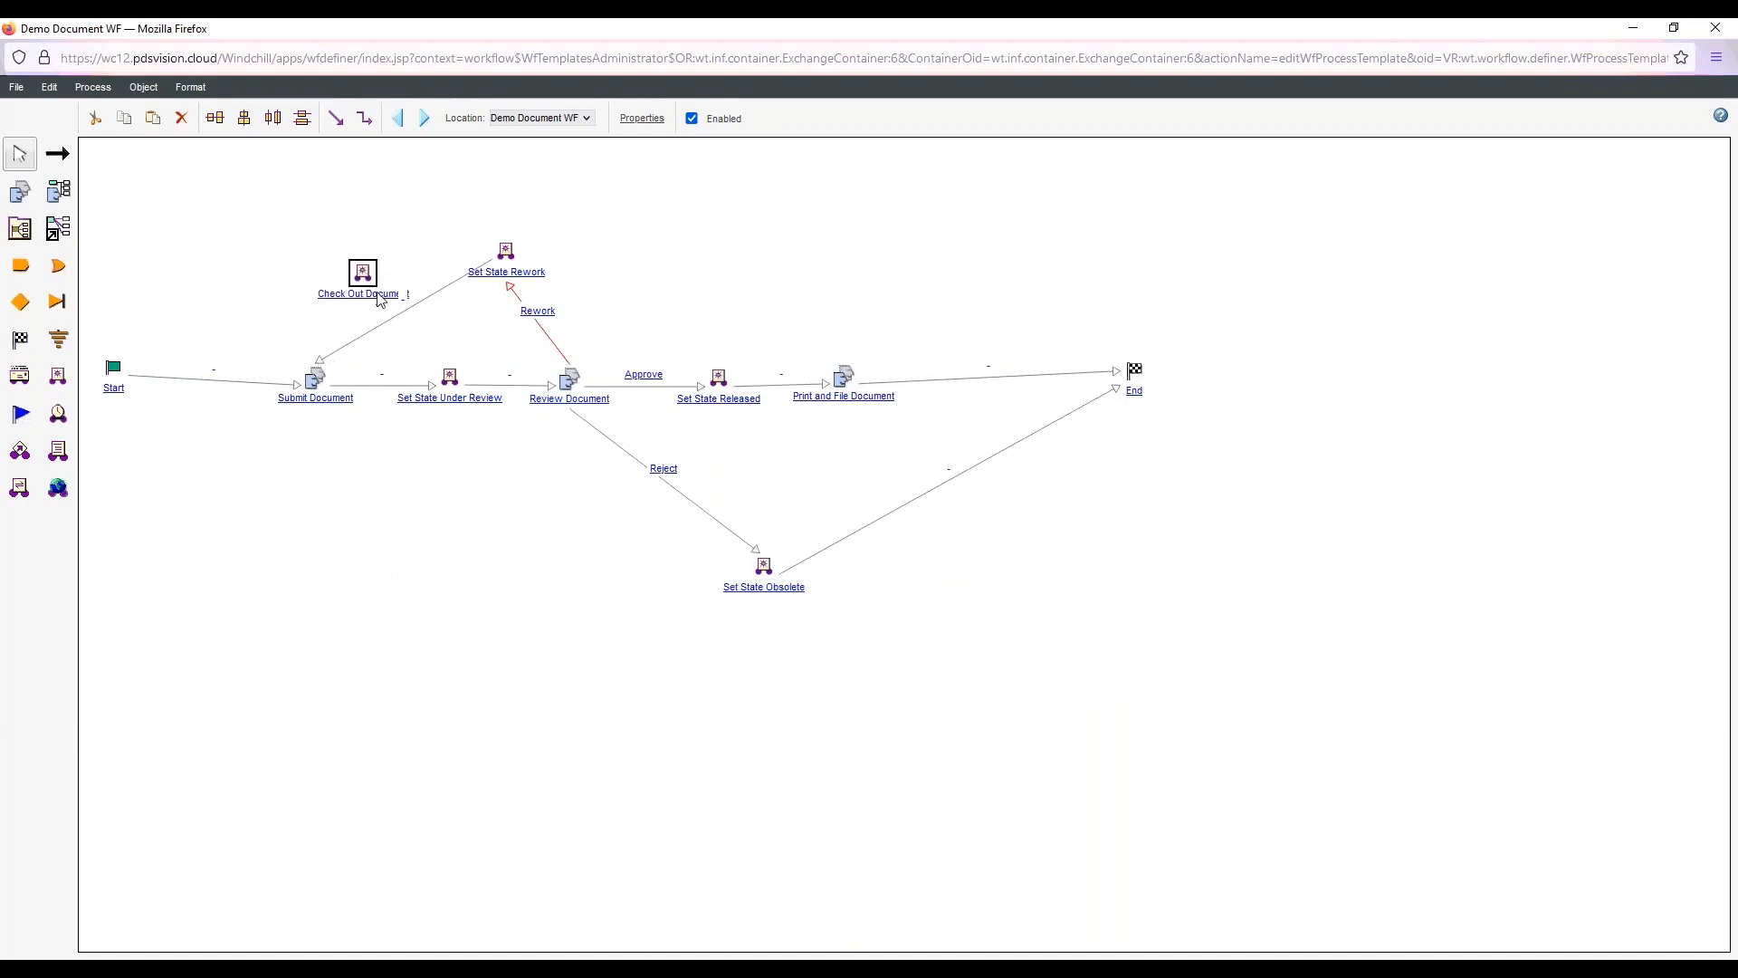
{"action": "left_click_drag", "start_coordinate": [318, 364], "coordinate": [365, 275]}
{"action": "left_click", "coordinate": [57, 154]}
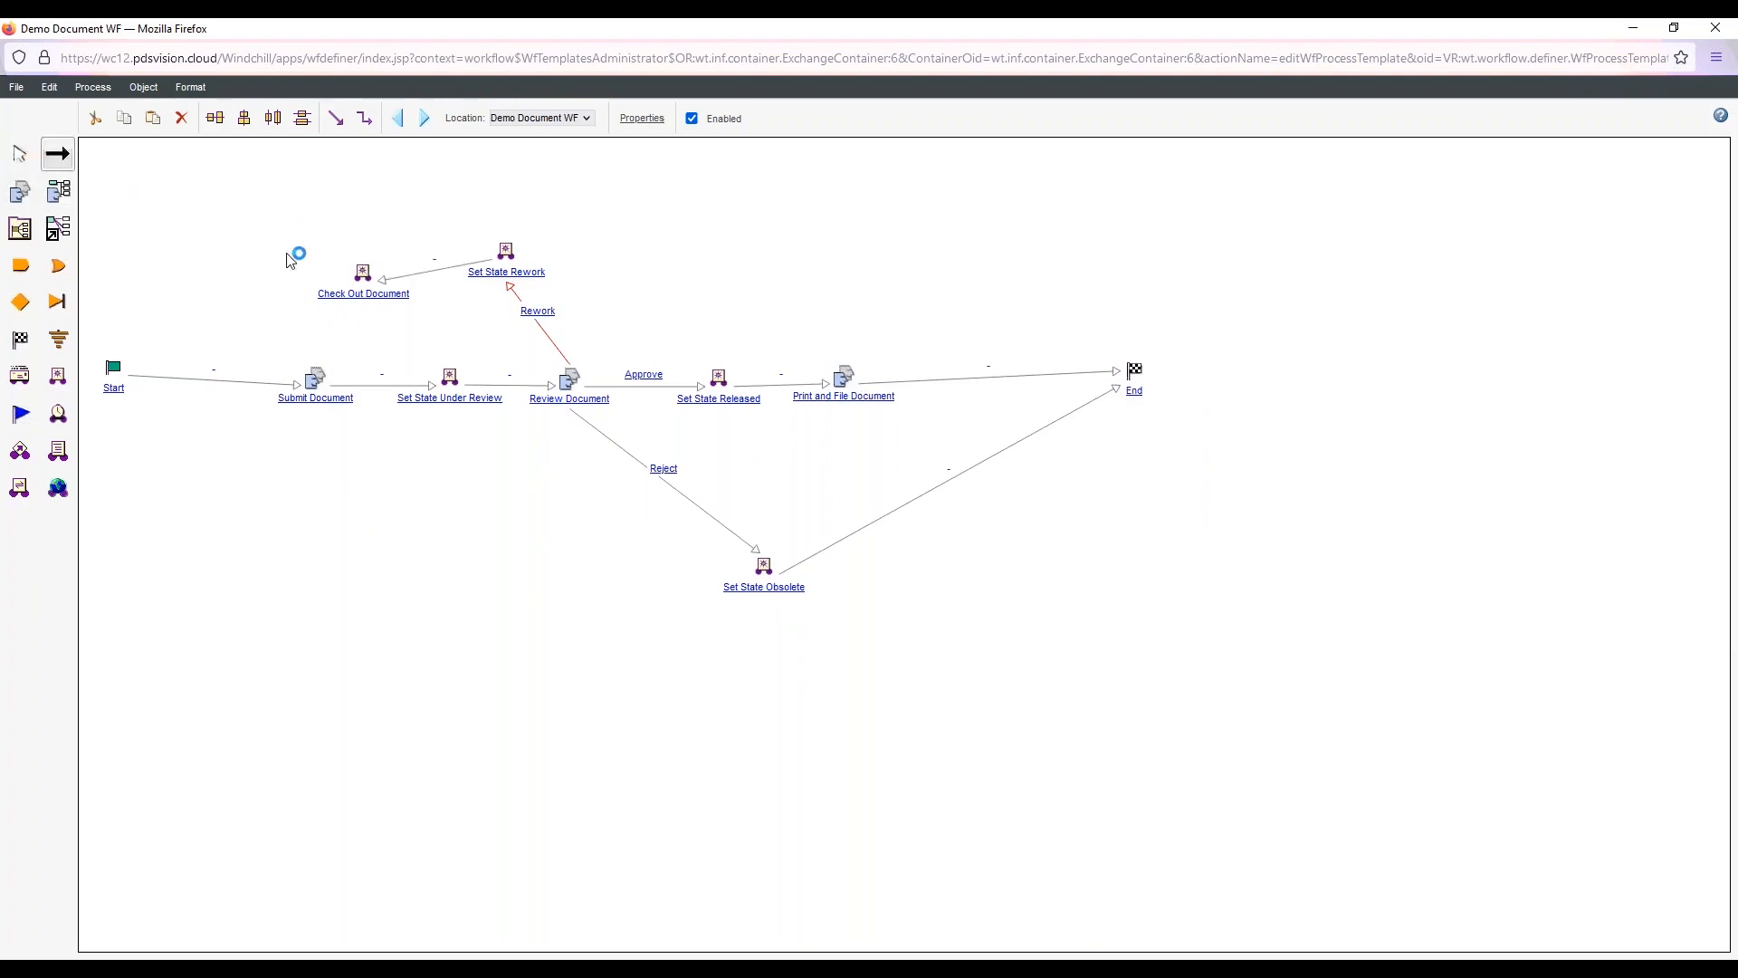
{"action": "left_click_drag", "start_coordinate": [367, 281], "coordinate": [315, 380]}
{"action": "left_click", "coordinate": [18, 87]}
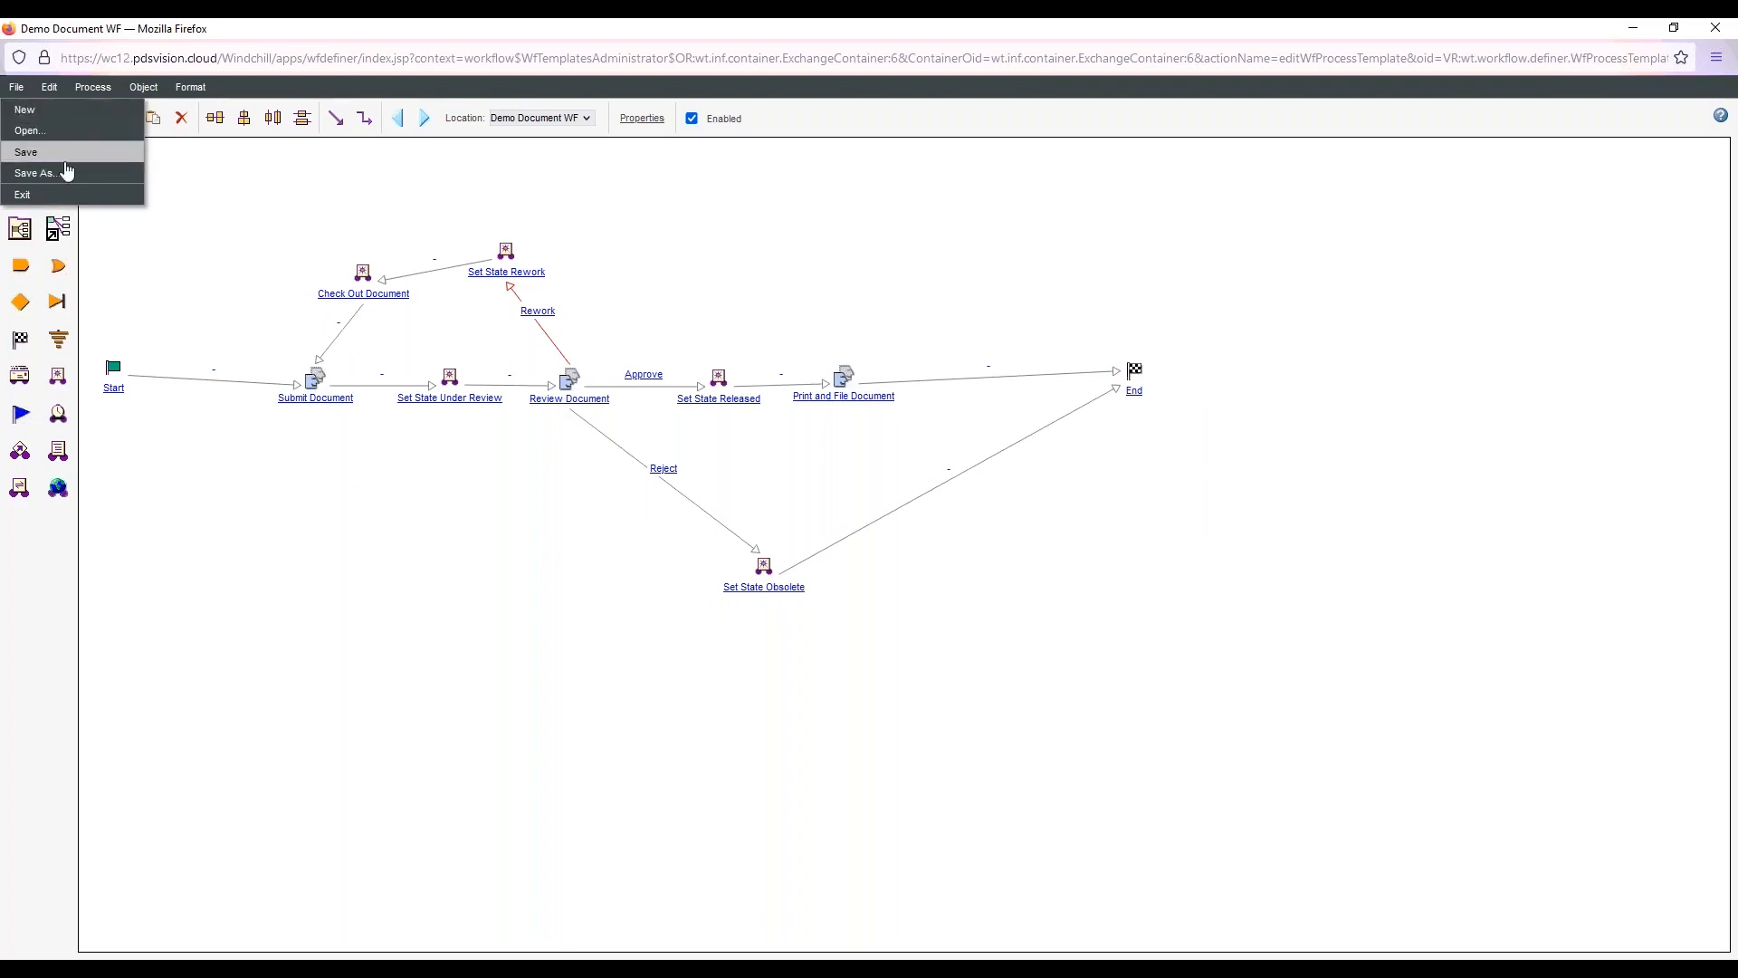
{"action": "left_click", "coordinate": [62, 172]}
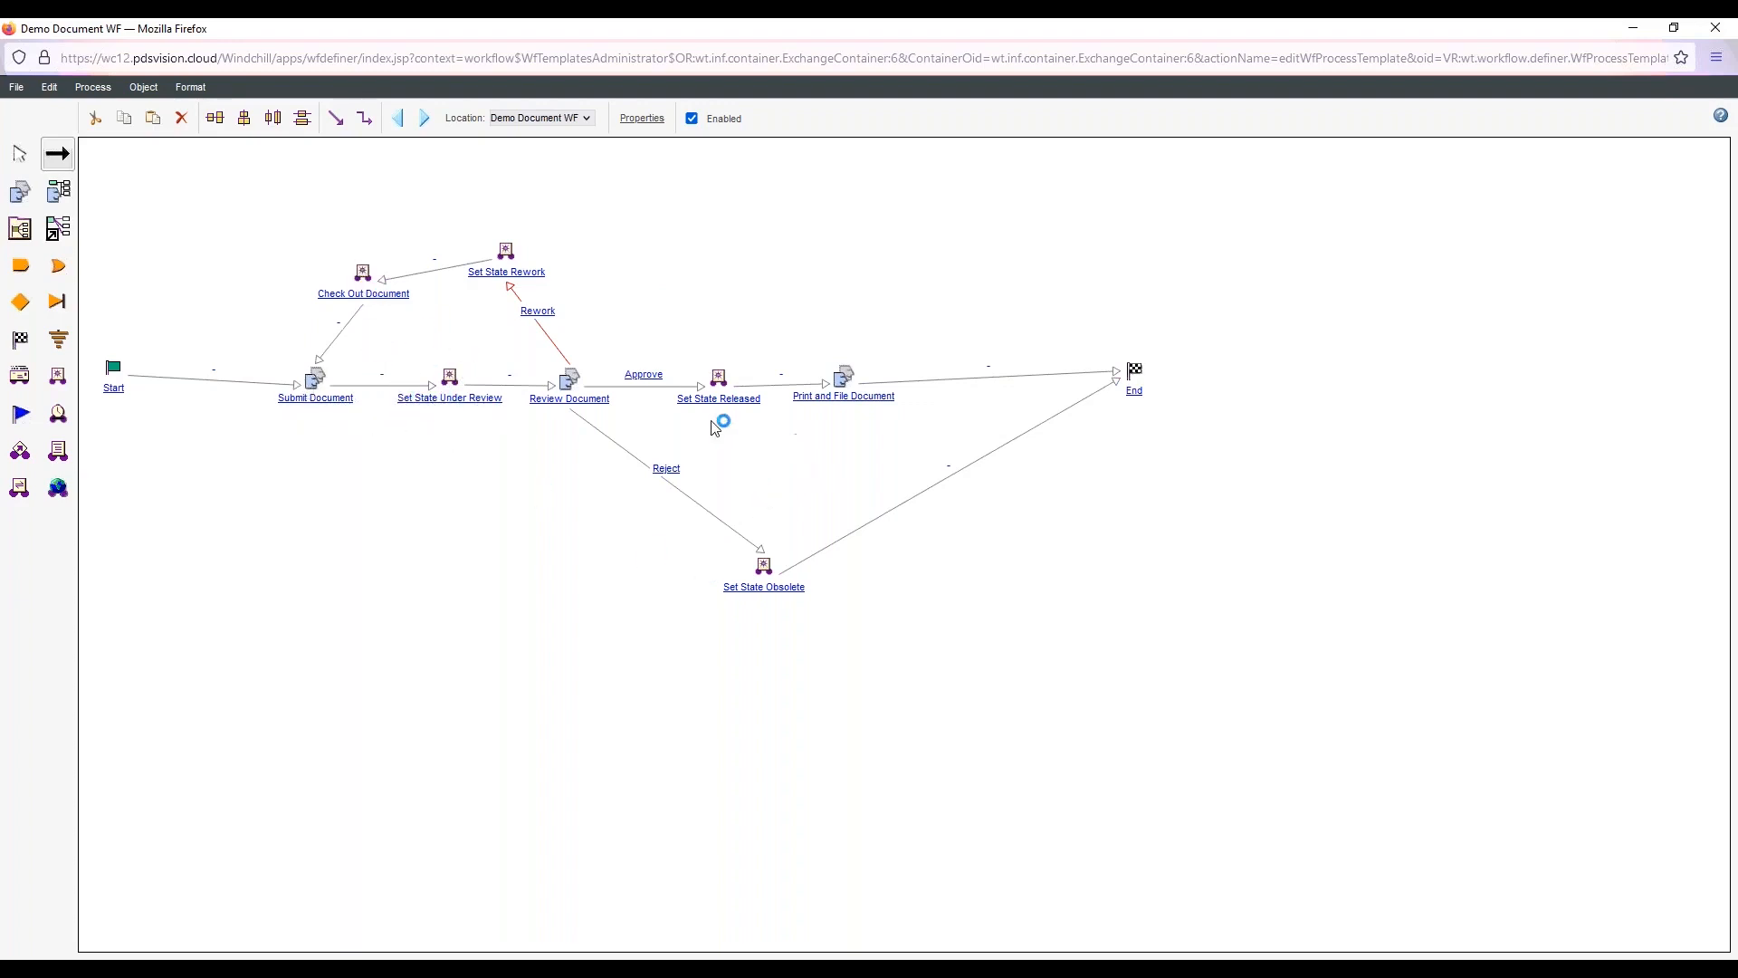
Close the workflow editor and check in the Demo Document WF template without comments
{"action": "left_click", "coordinate": [1715, 28]}
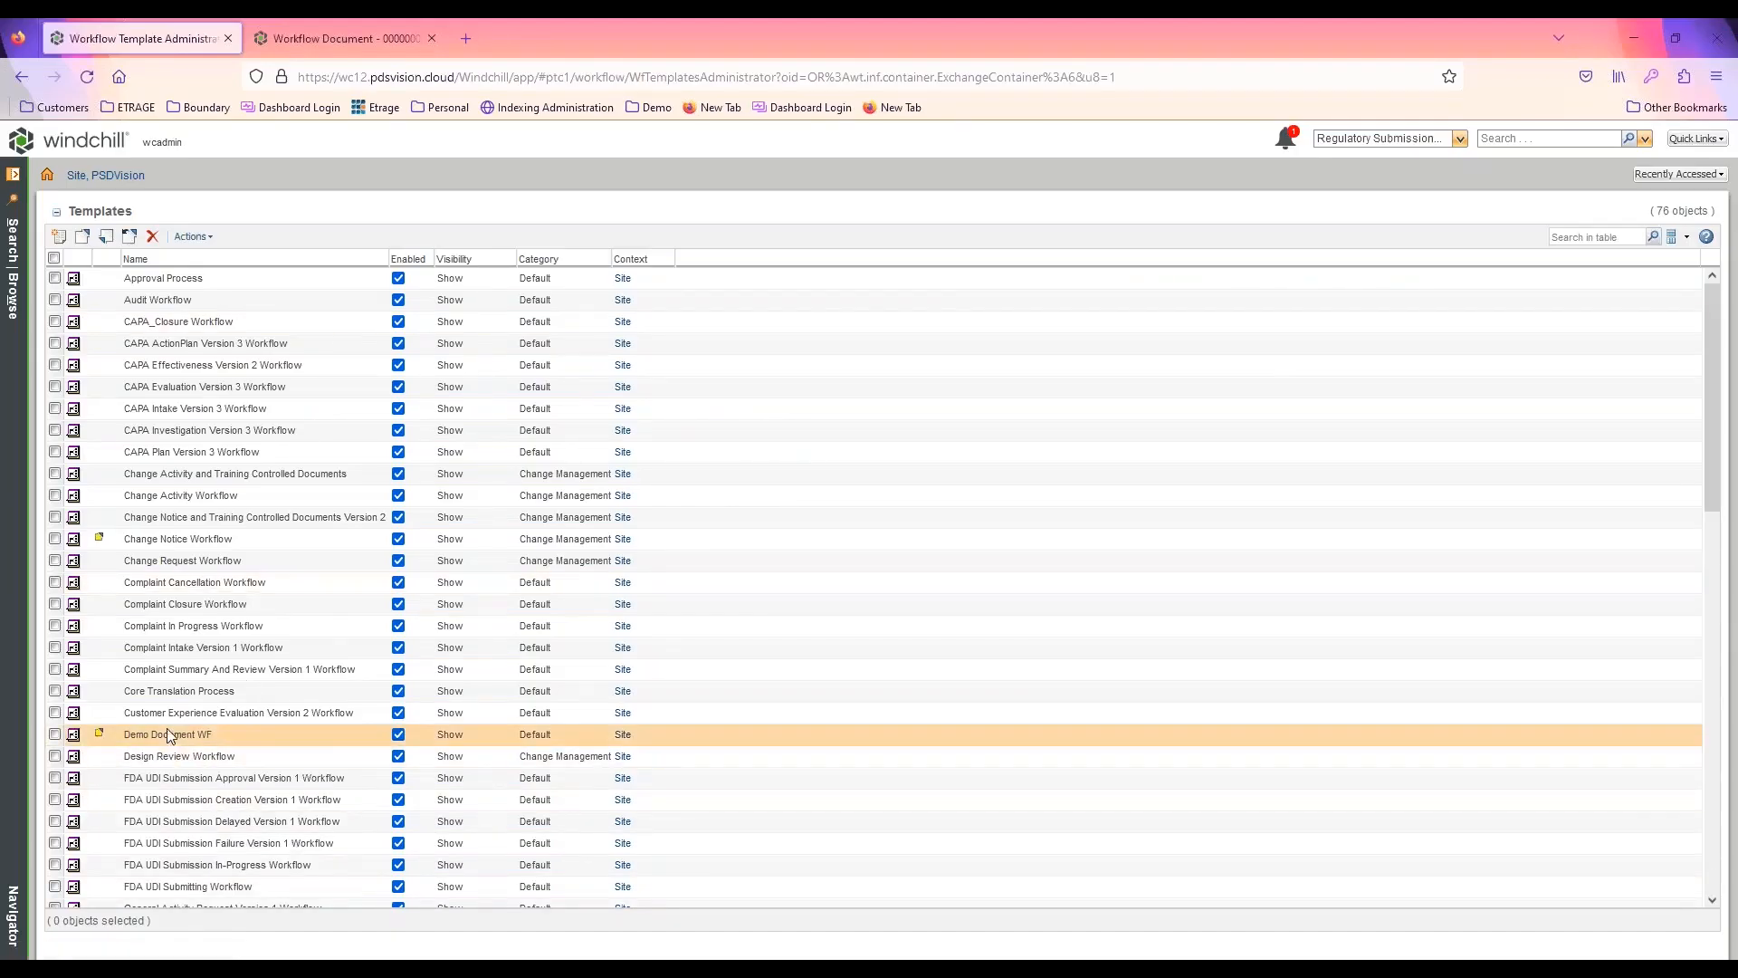
{"action": "right_click", "coordinate": [238, 734]}
{"action": "left_click", "coordinate": [296, 795]}
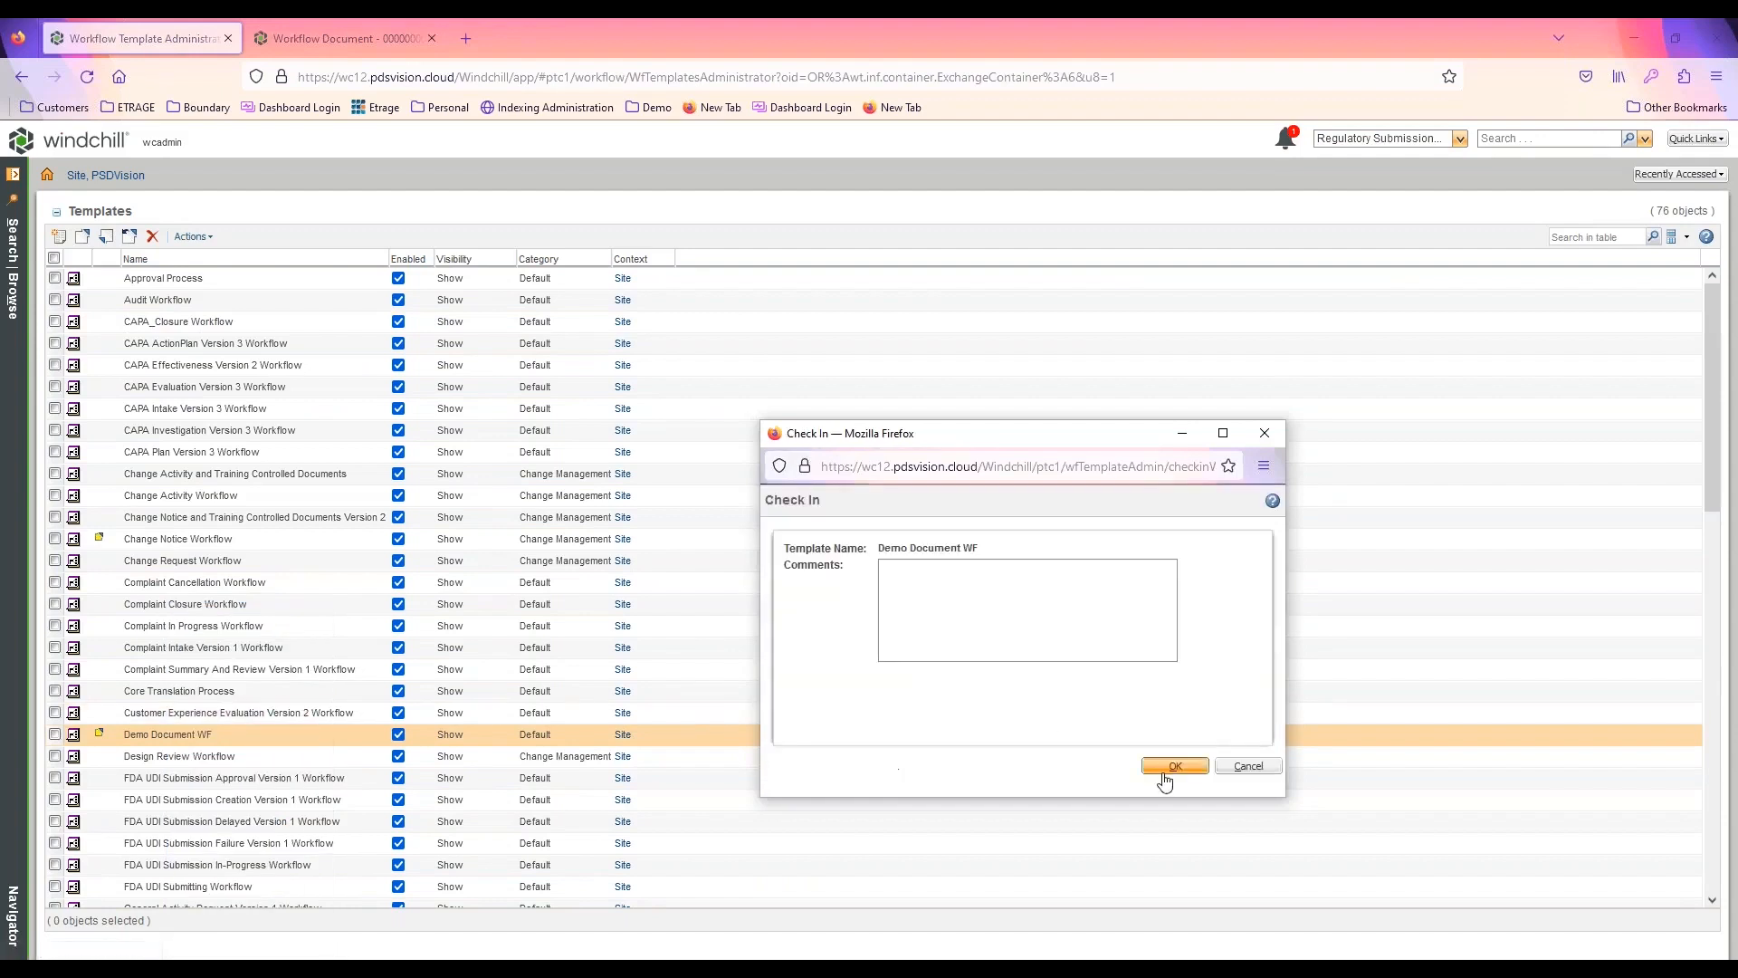
{"action": "left_click", "coordinate": [1174, 766]}
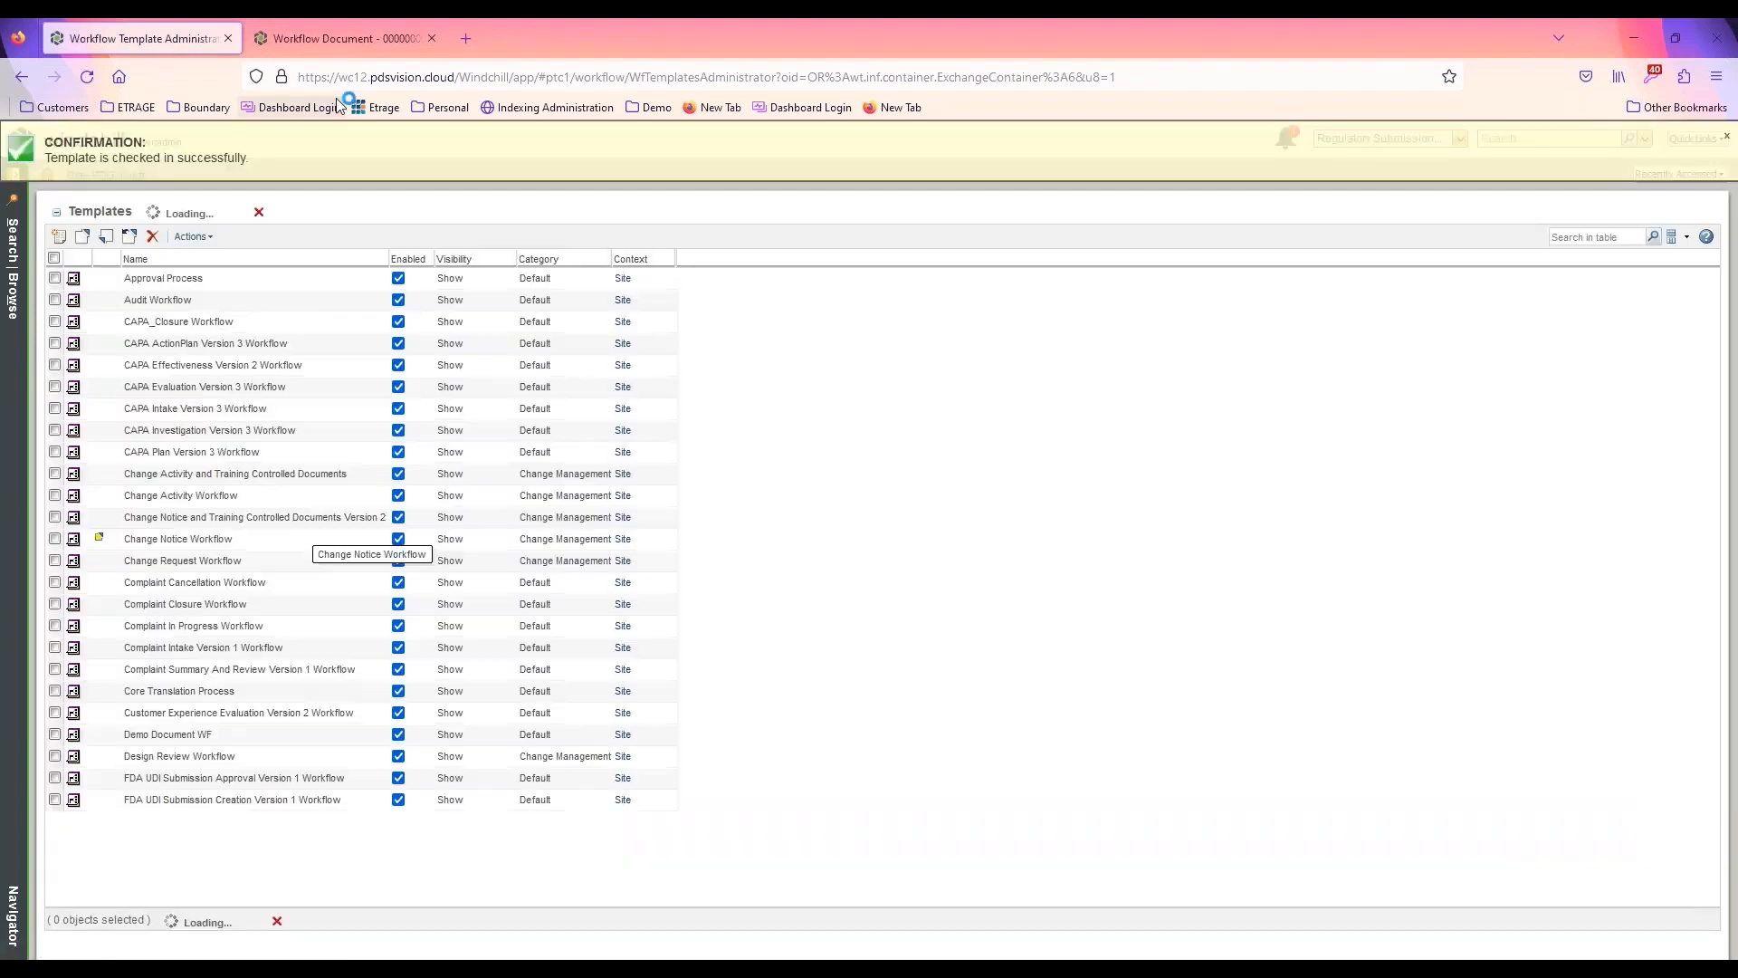
Reassign Demo Doc1 to the latest iteration of its current life cycle template, preserving its current state
{"action": "left_click", "coordinate": [330, 38]}
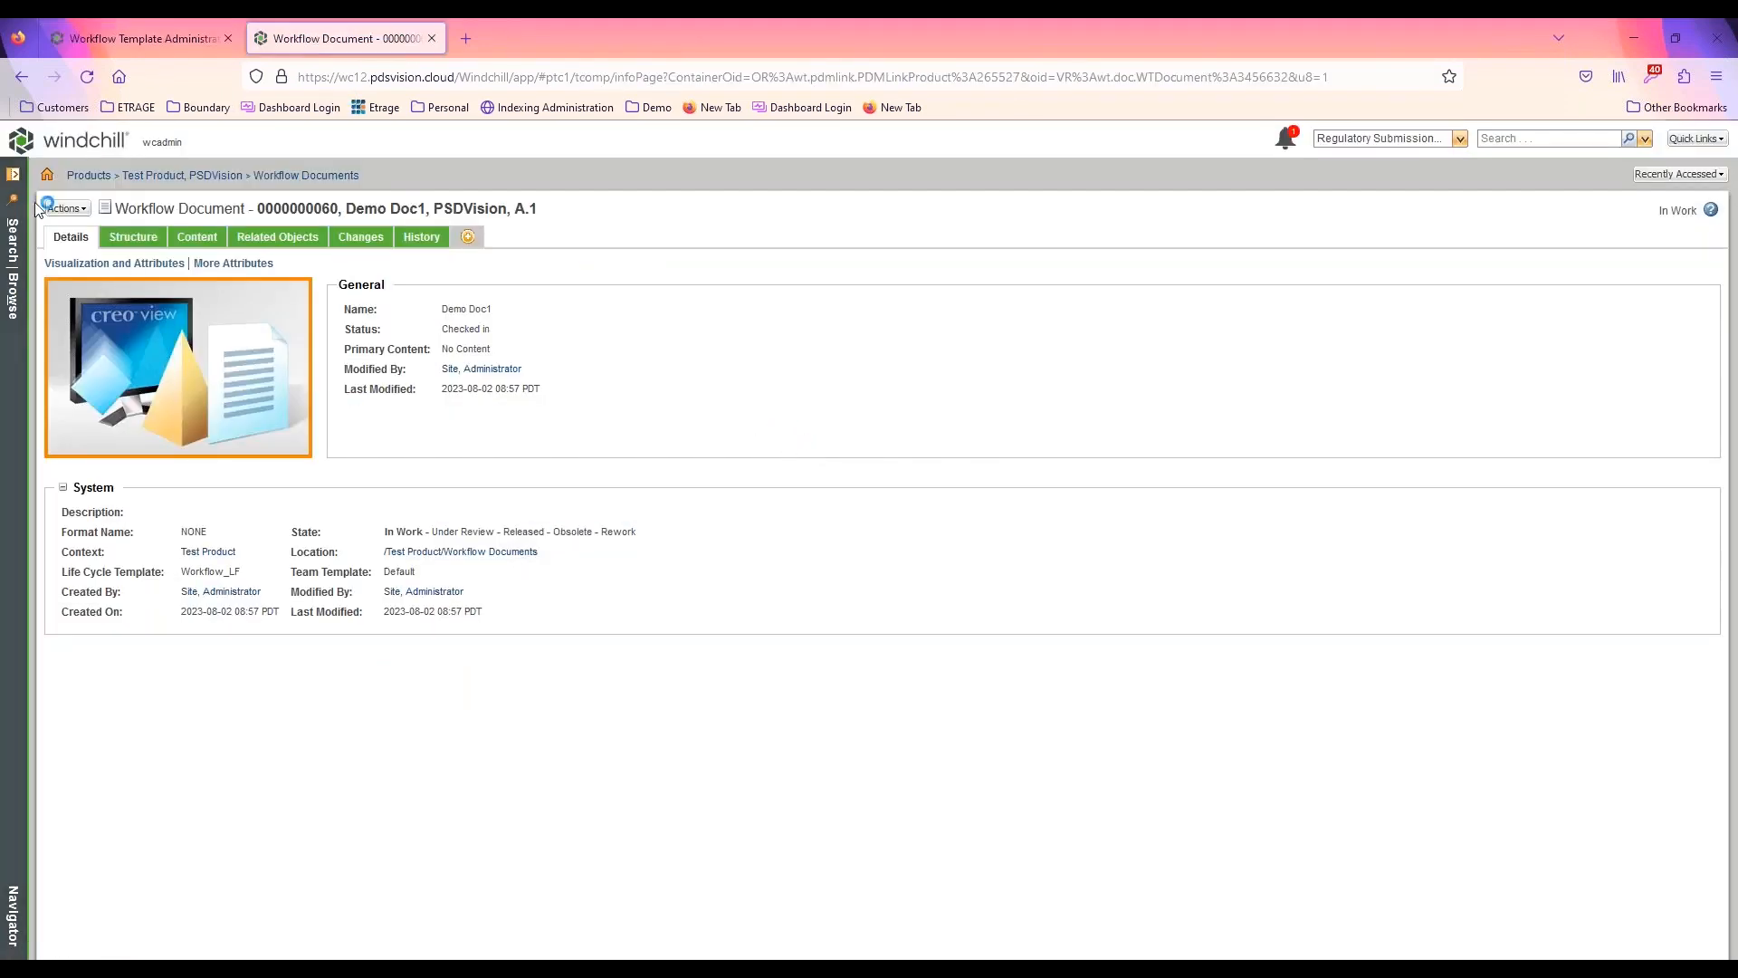
{"action": "left_click", "coordinate": [78, 210]}
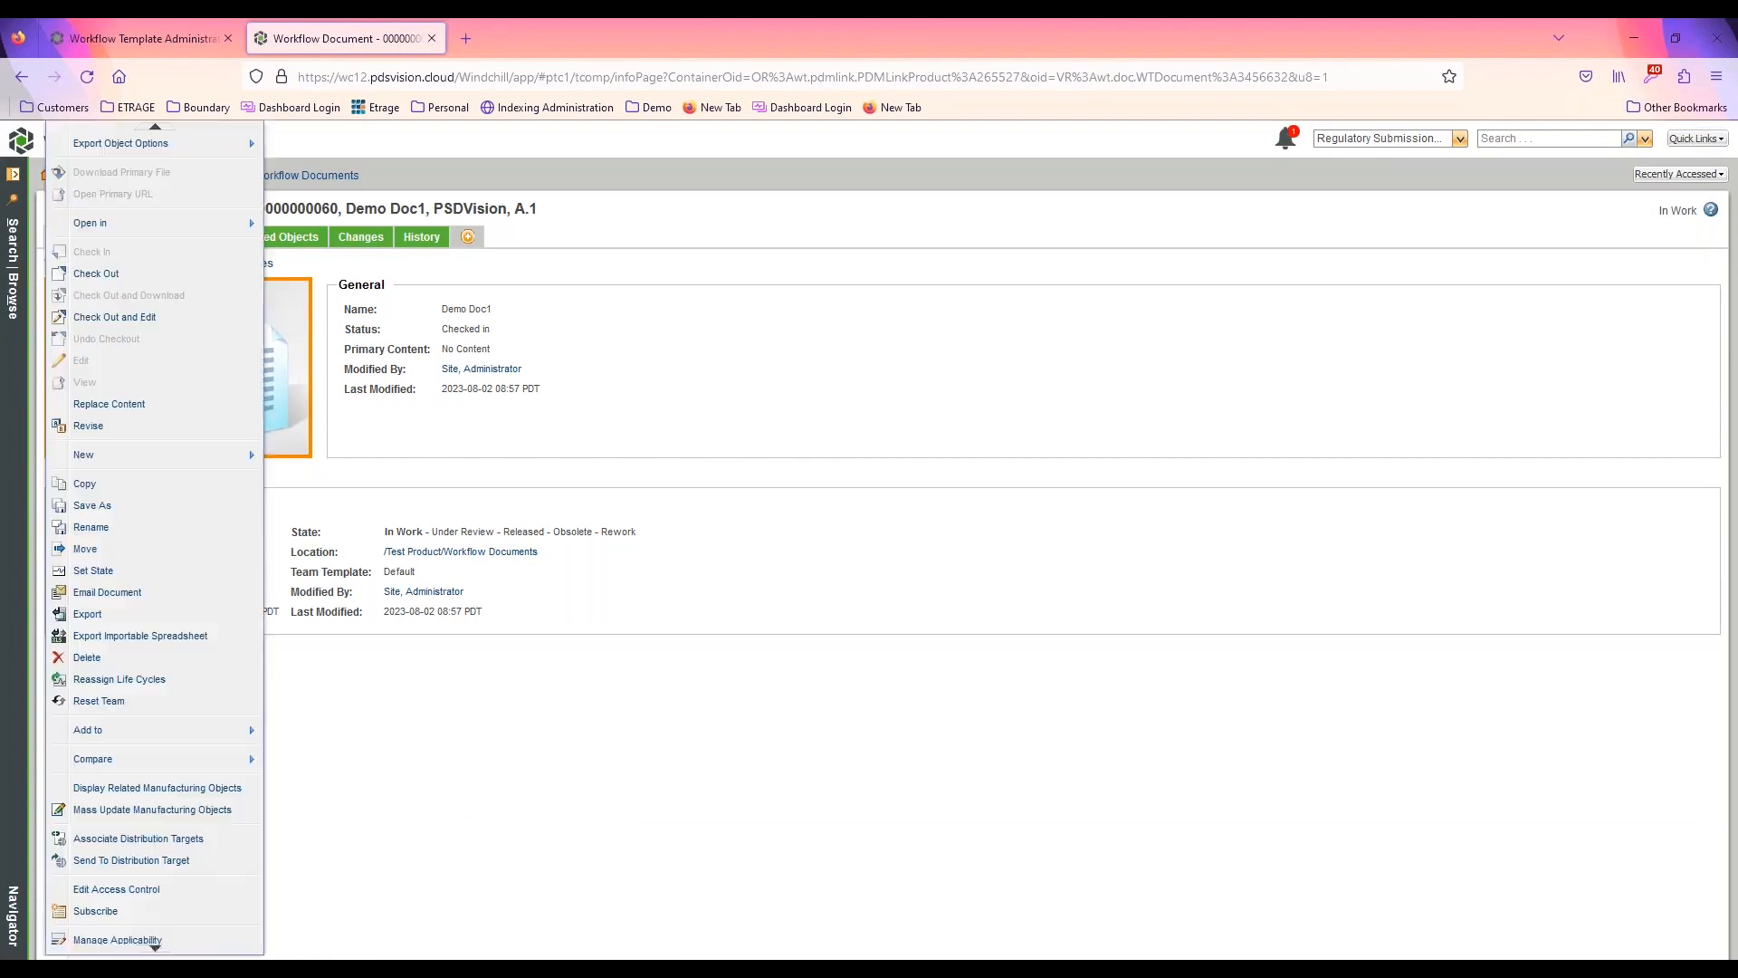
{"action": "left_click", "coordinate": [148, 681]}
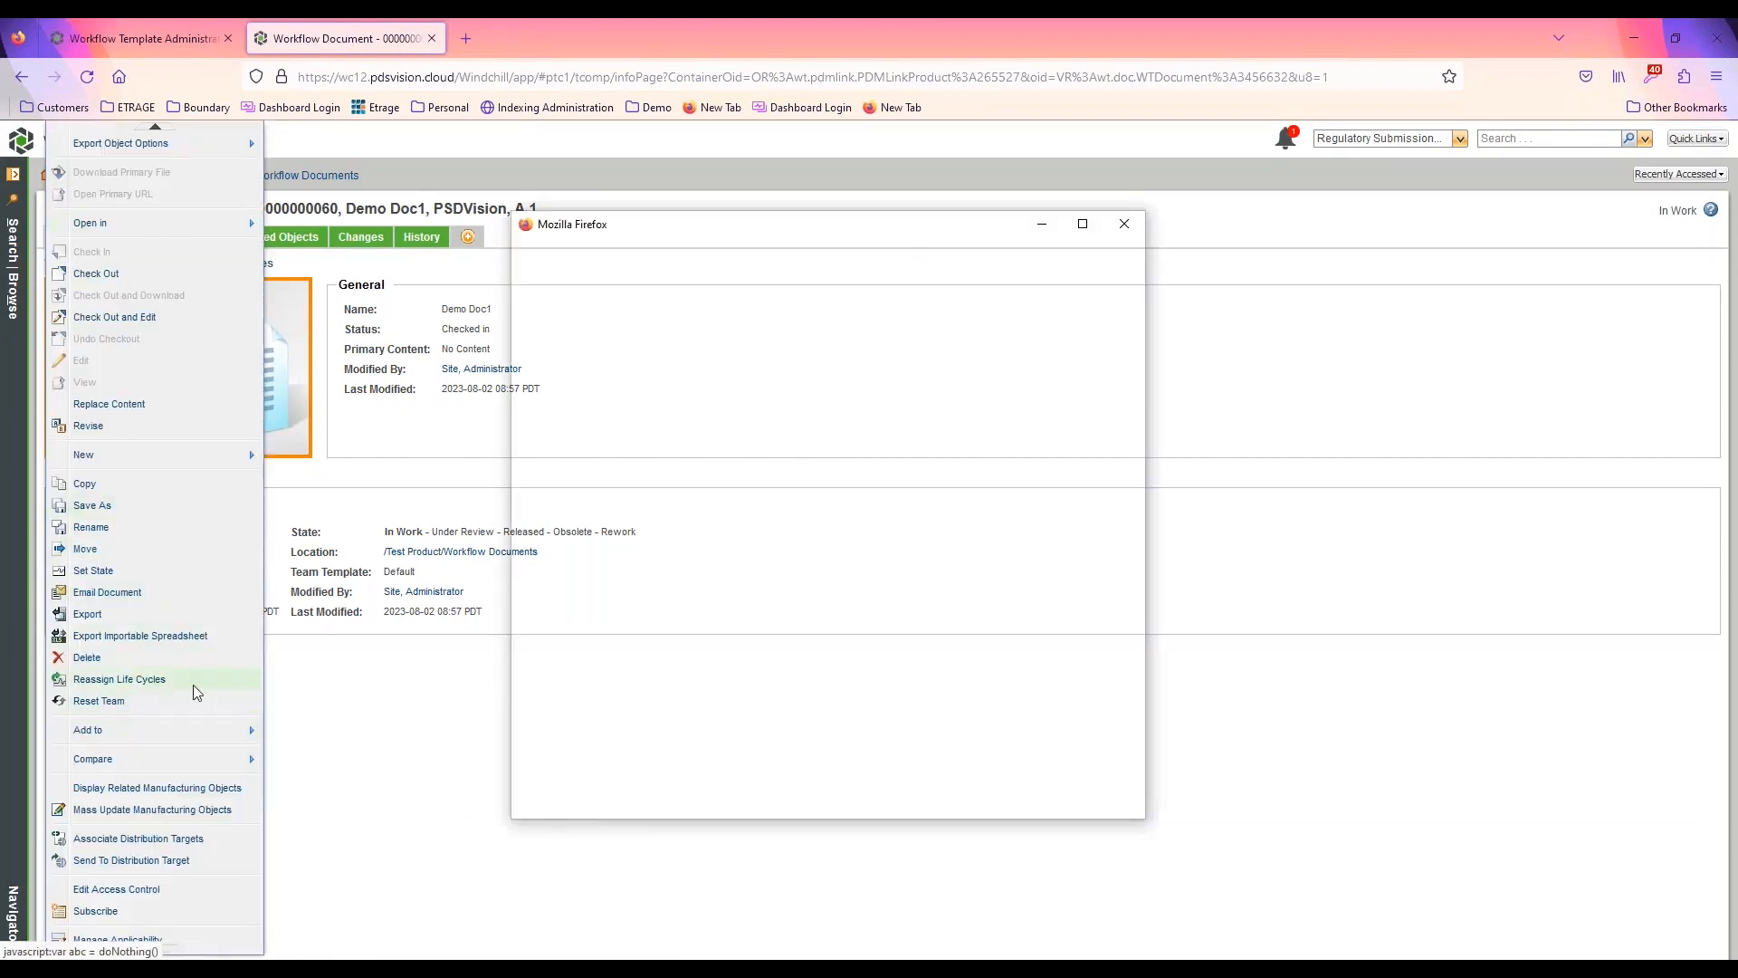
{"action": "left_click", "coordinate": [1035, 786]}
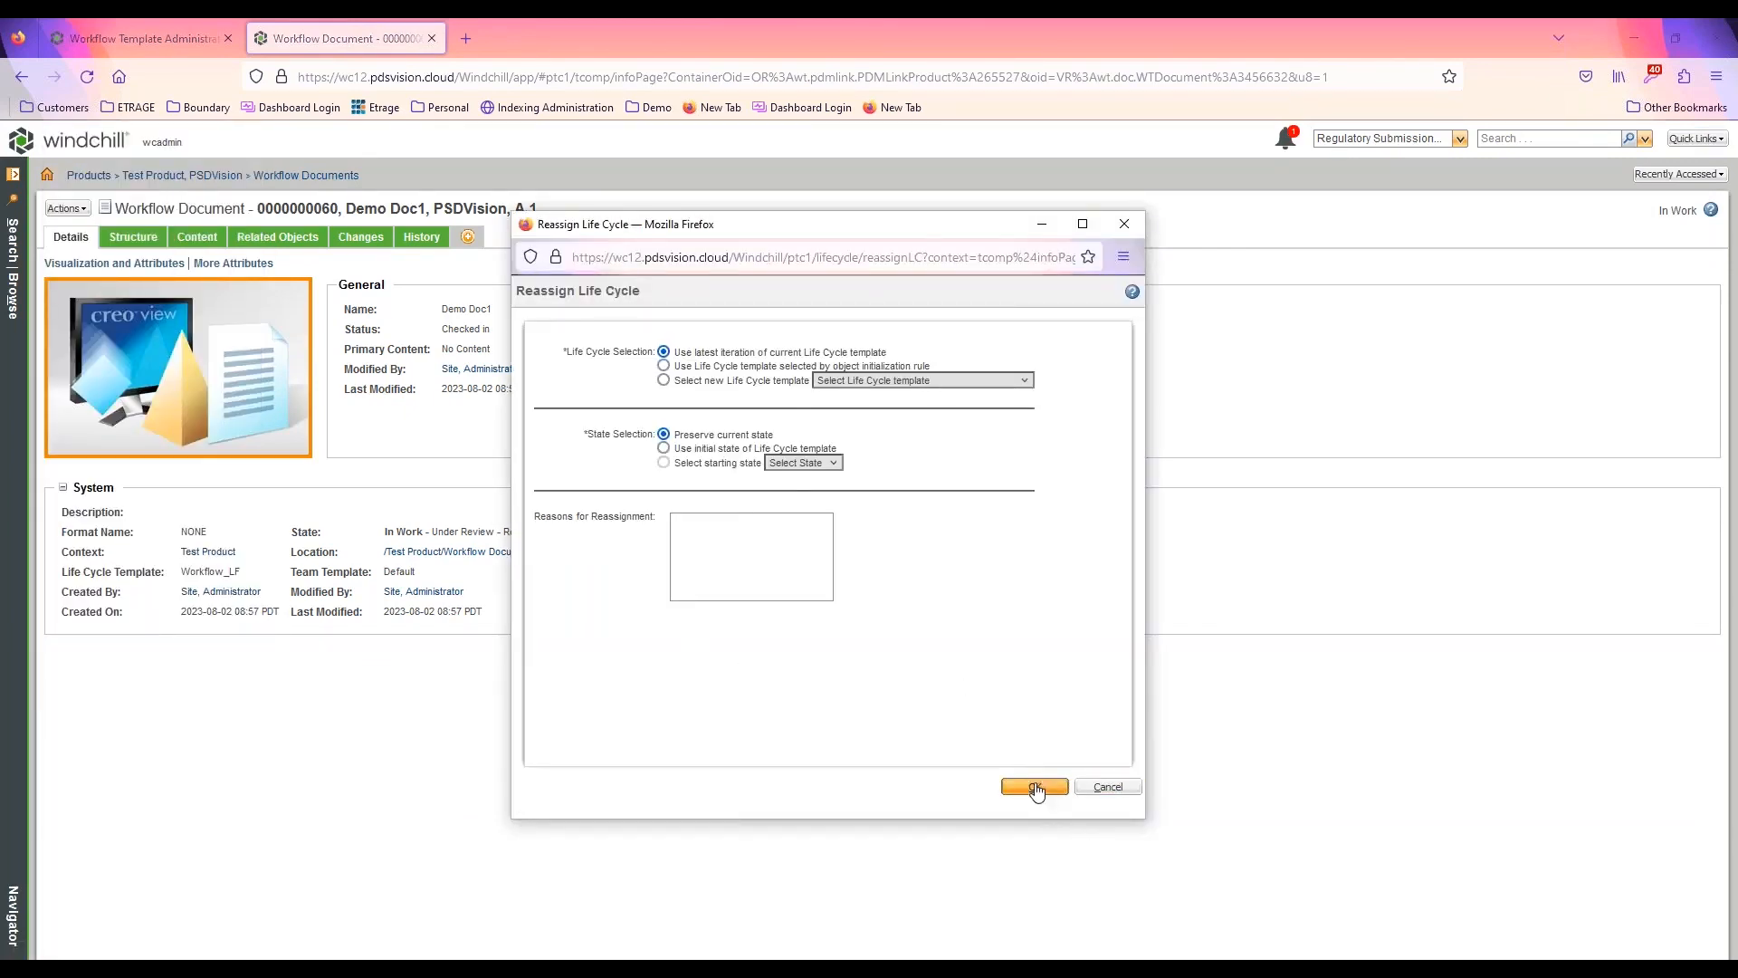
{"action": "left_click", "coordinate": [902, 613]}
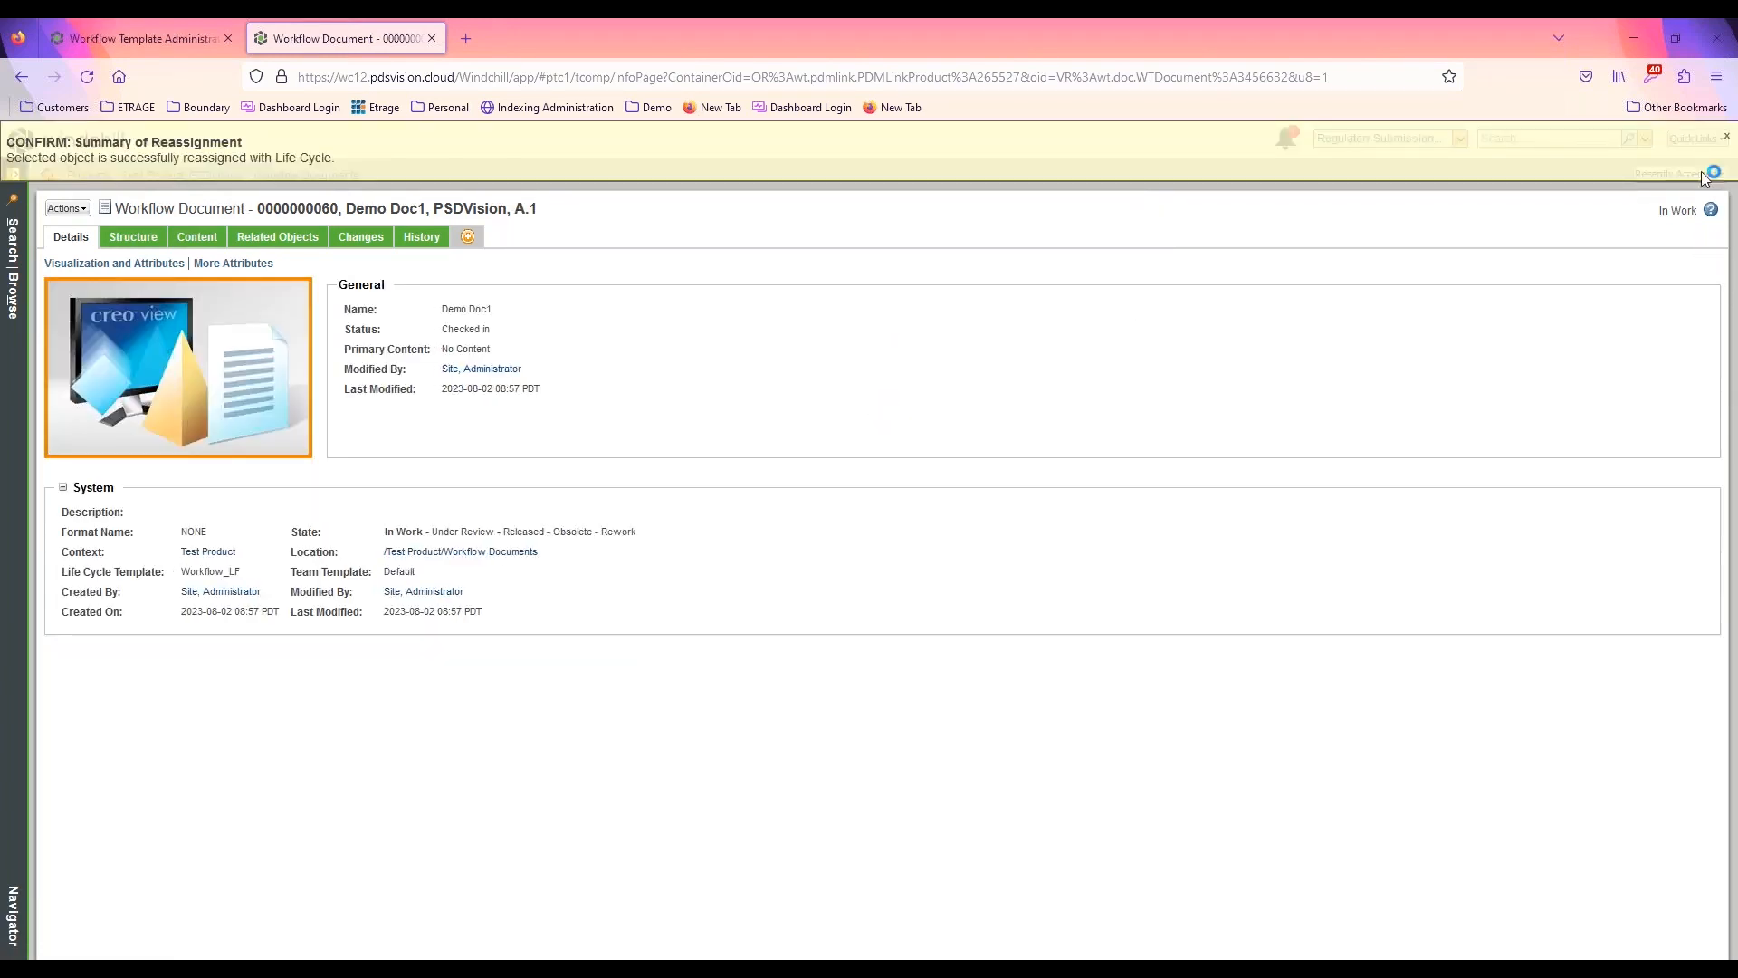
{"action": "left_click", "coordinate": [1726, 137]}
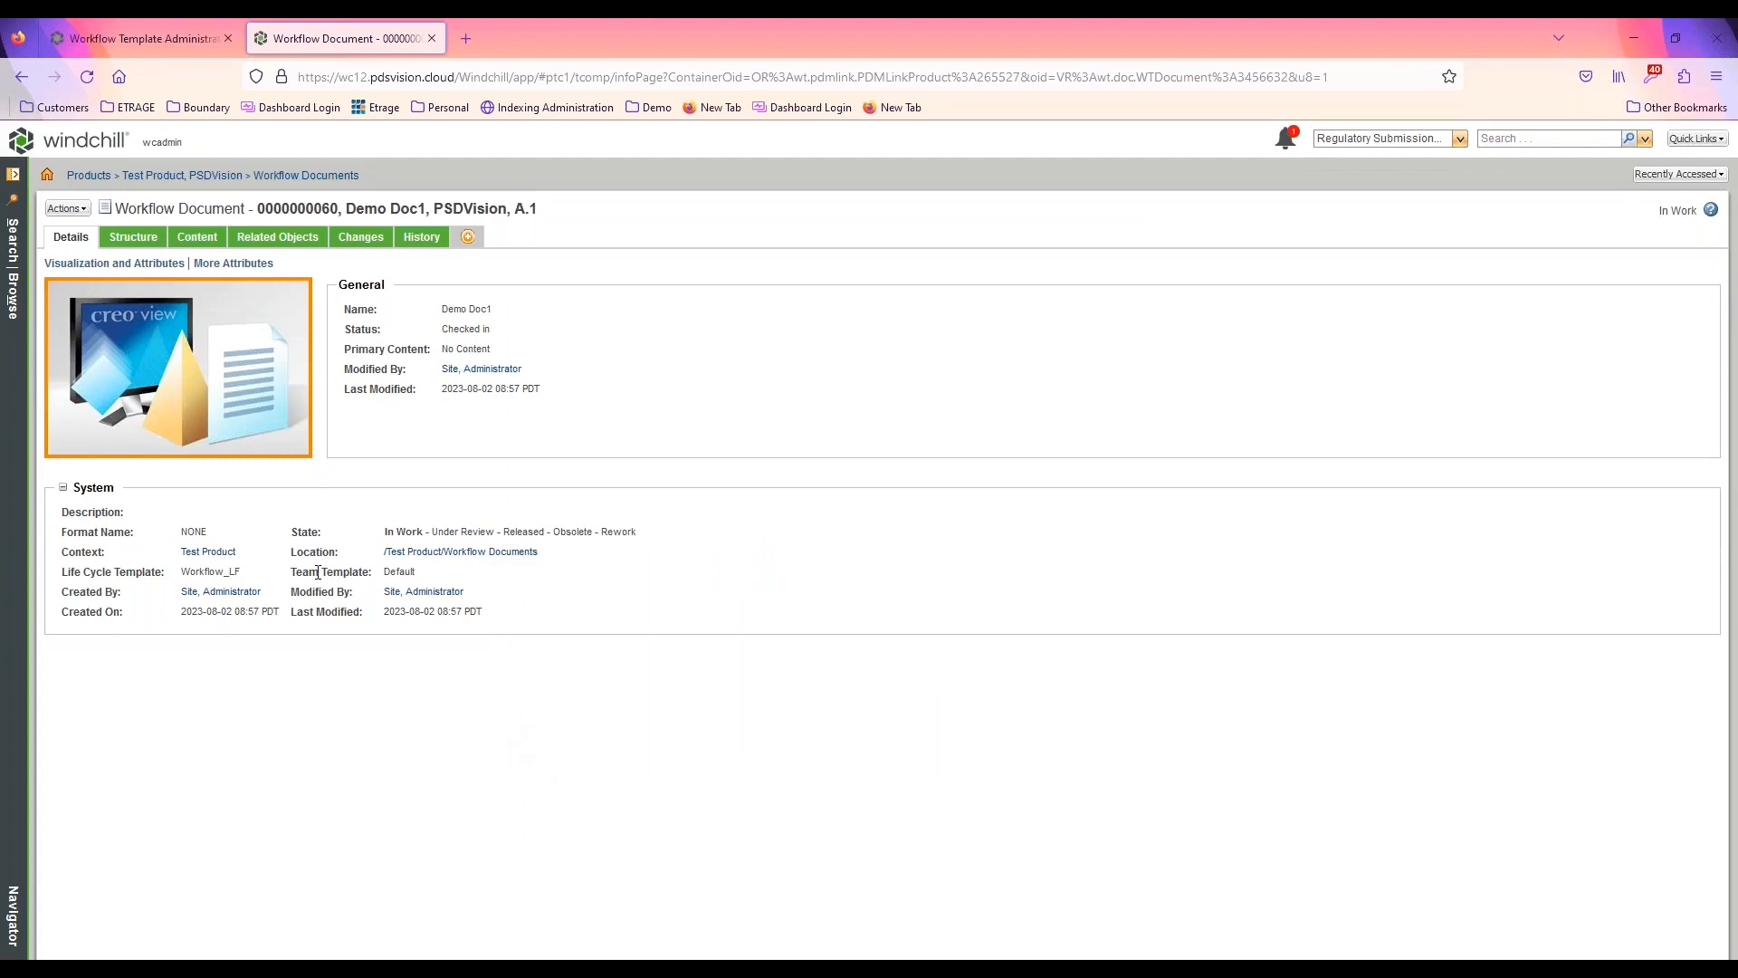
Open the Submit Document task for Demo Doc1 from the home page task list and complete it
{"action": "left_click", "coordinate": [89, 143]}
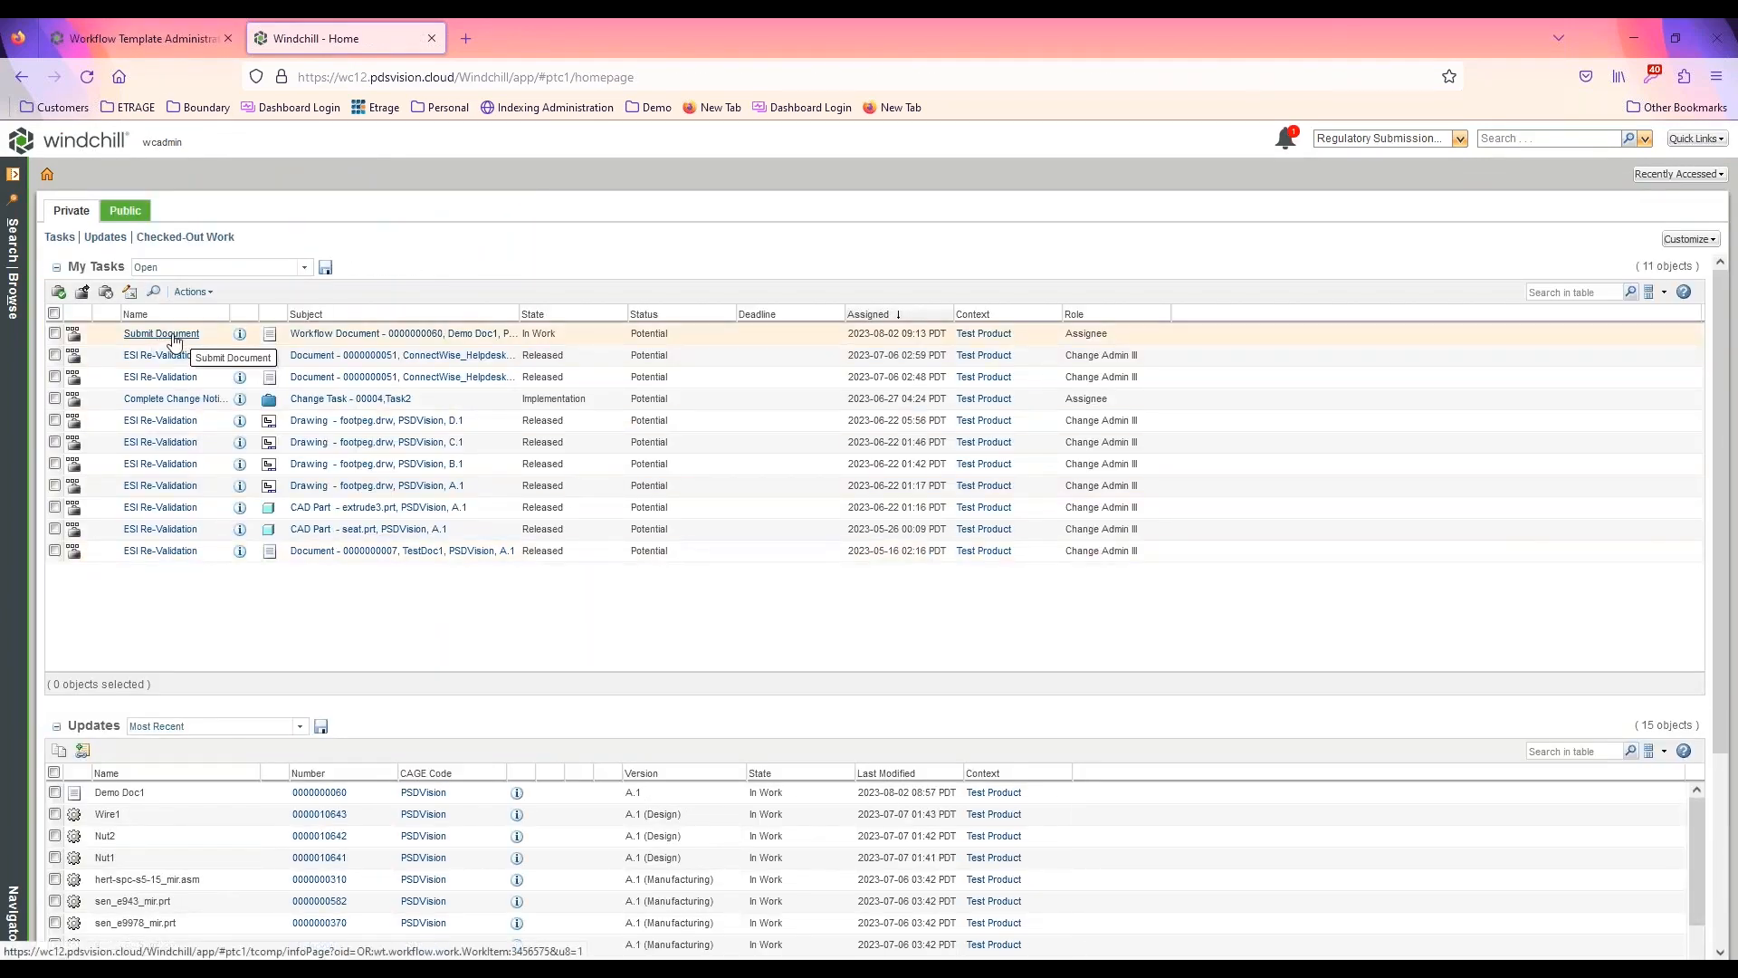
{"action": "left_click", "coordinate": [163, 334]}
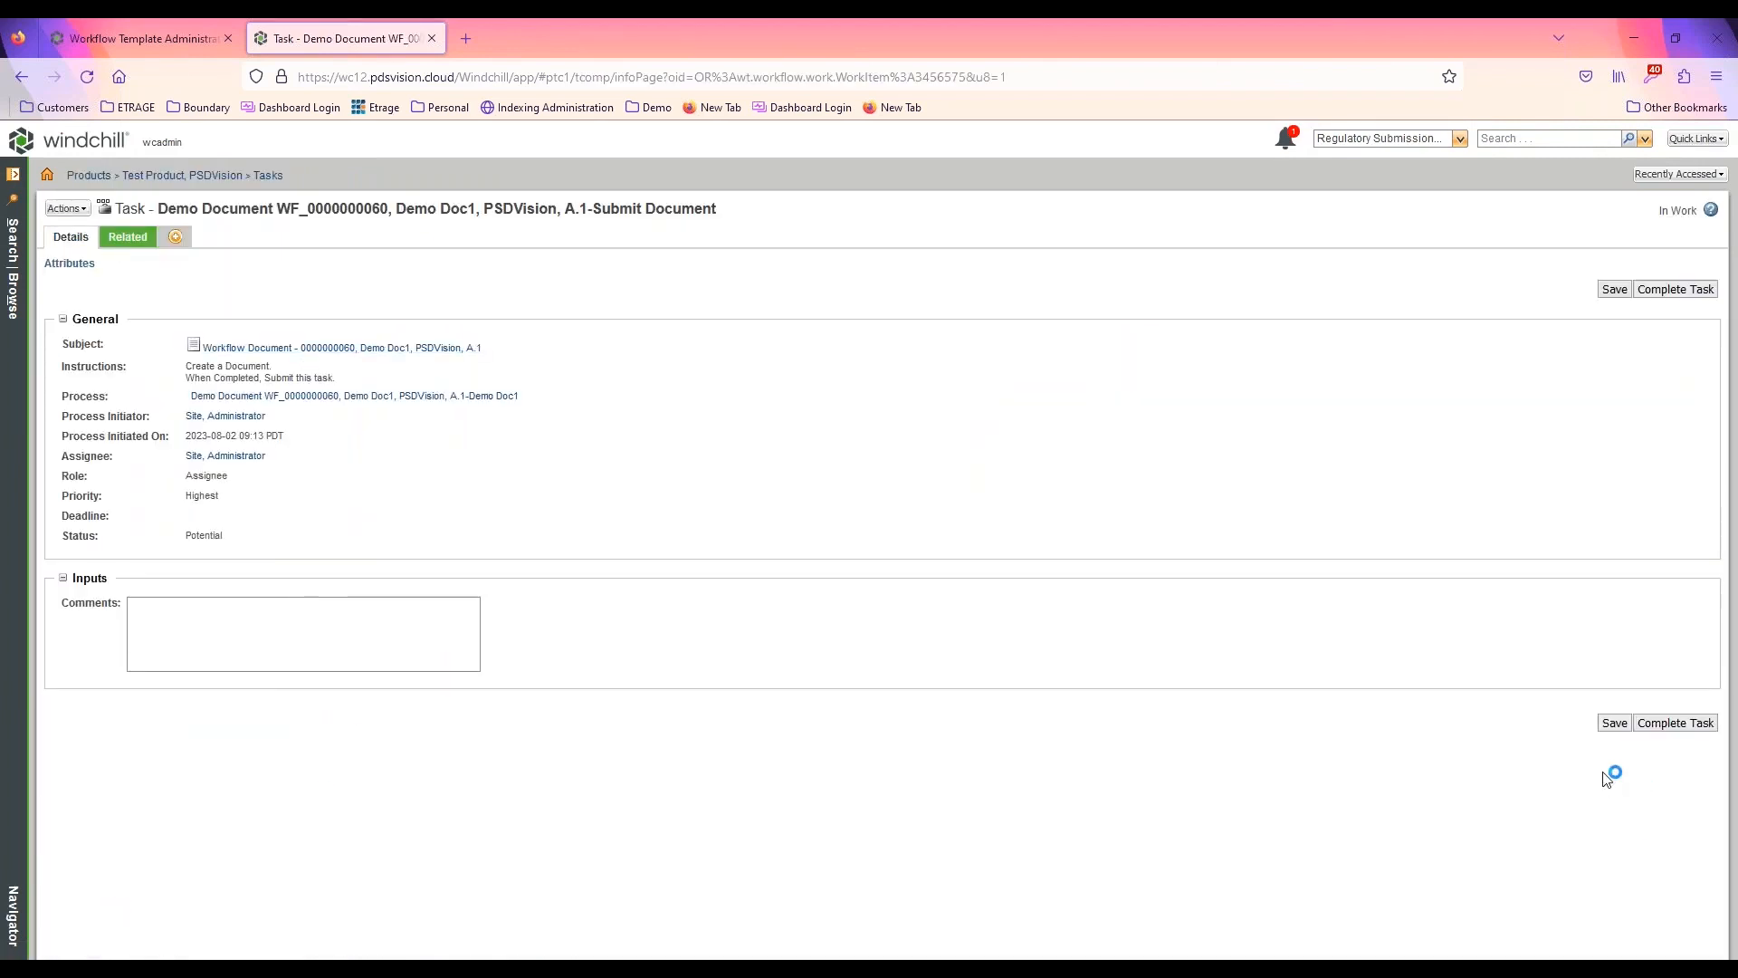
{"action": "left_click", "coordinate": [1676, 722]}
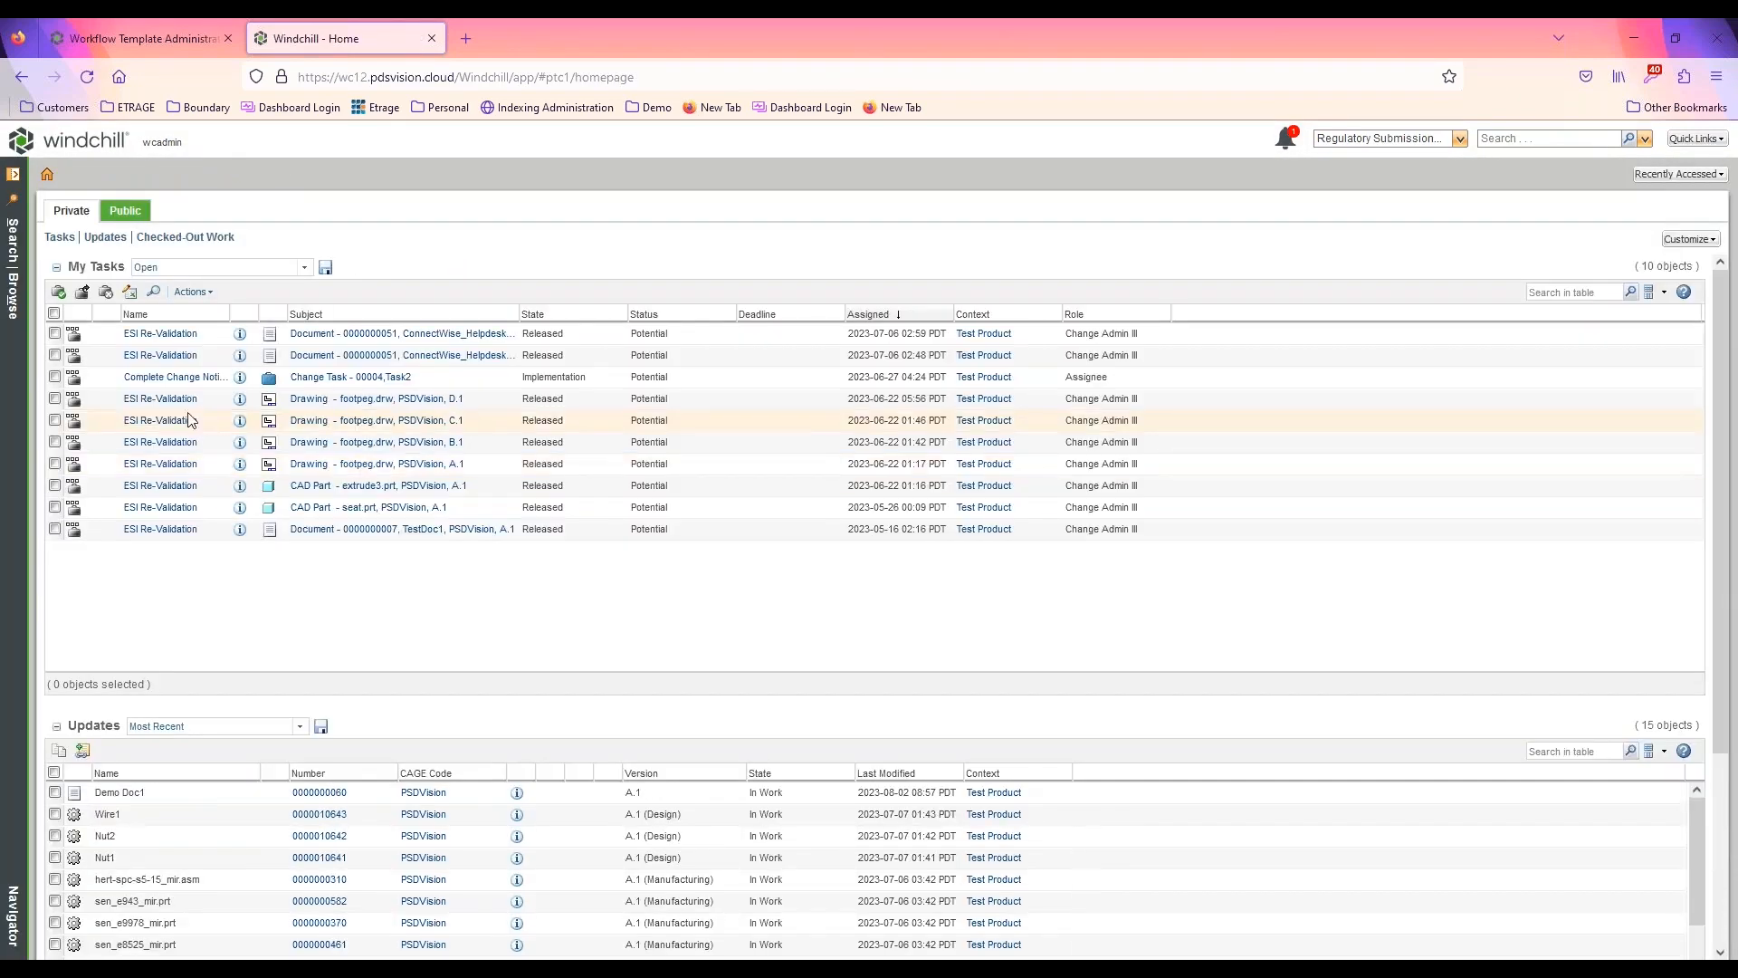
Open the Review Document task for Demo Doc1 and view the document's details in a separate browser tab
{"action": "left_click", "coordinate": [111, 147]}
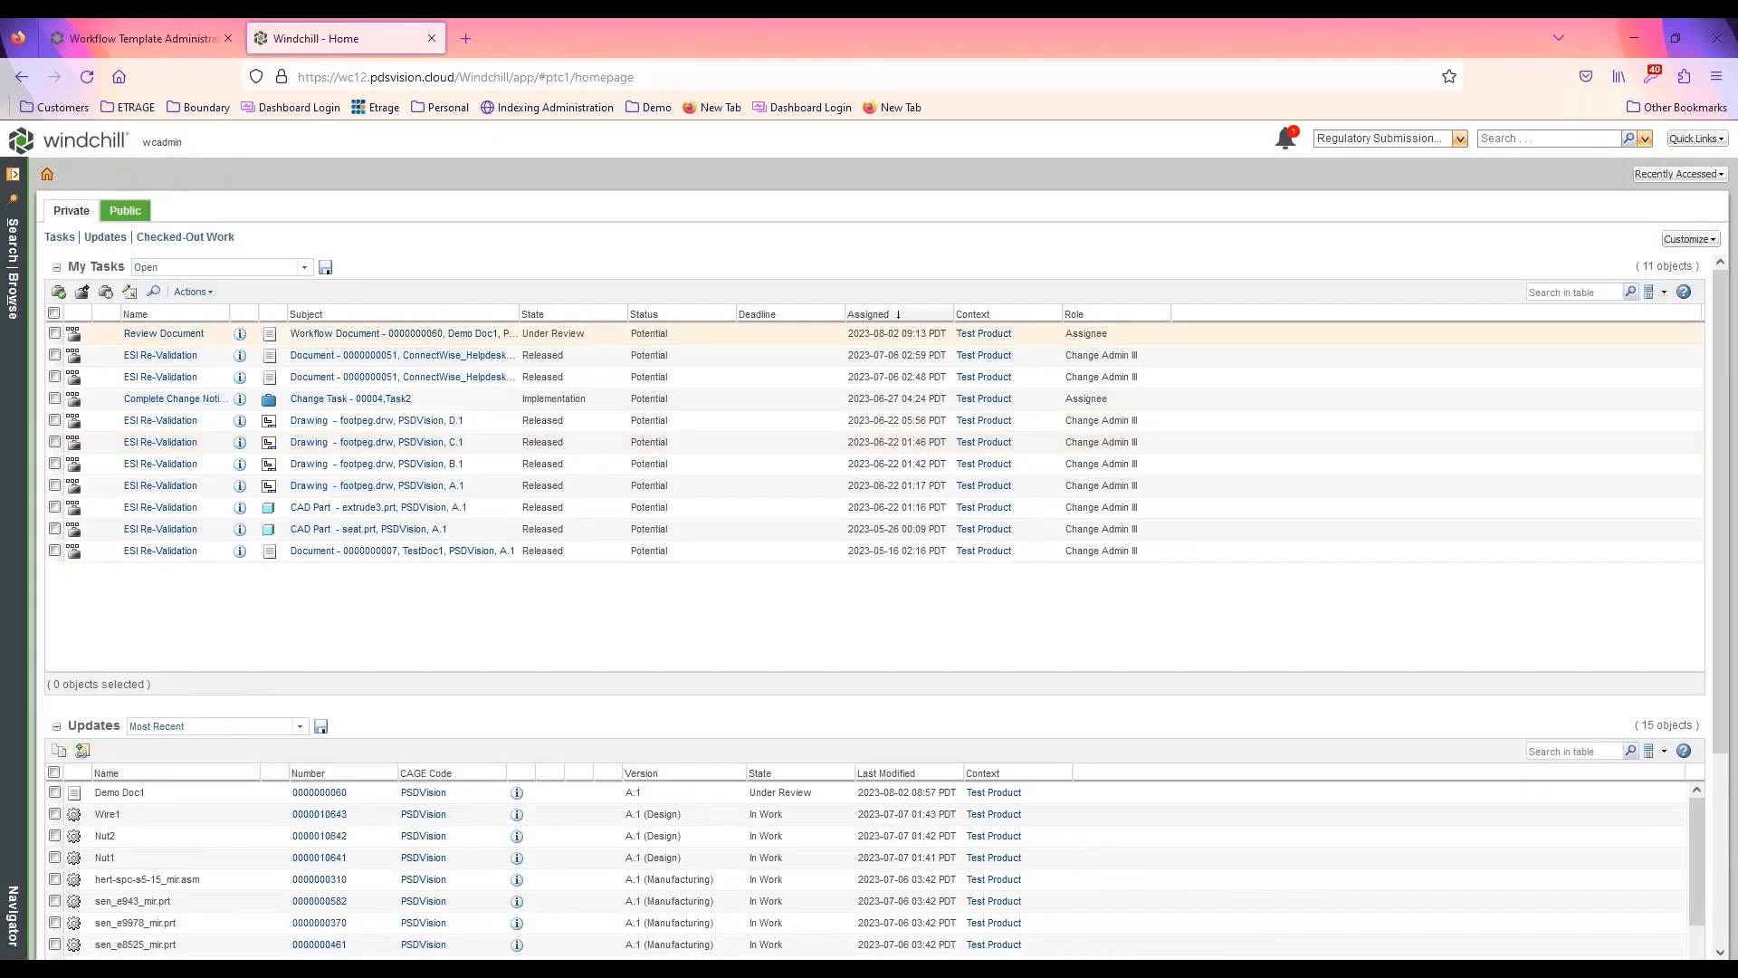
{"action": "left_click", "coordinate": [168, 334]}
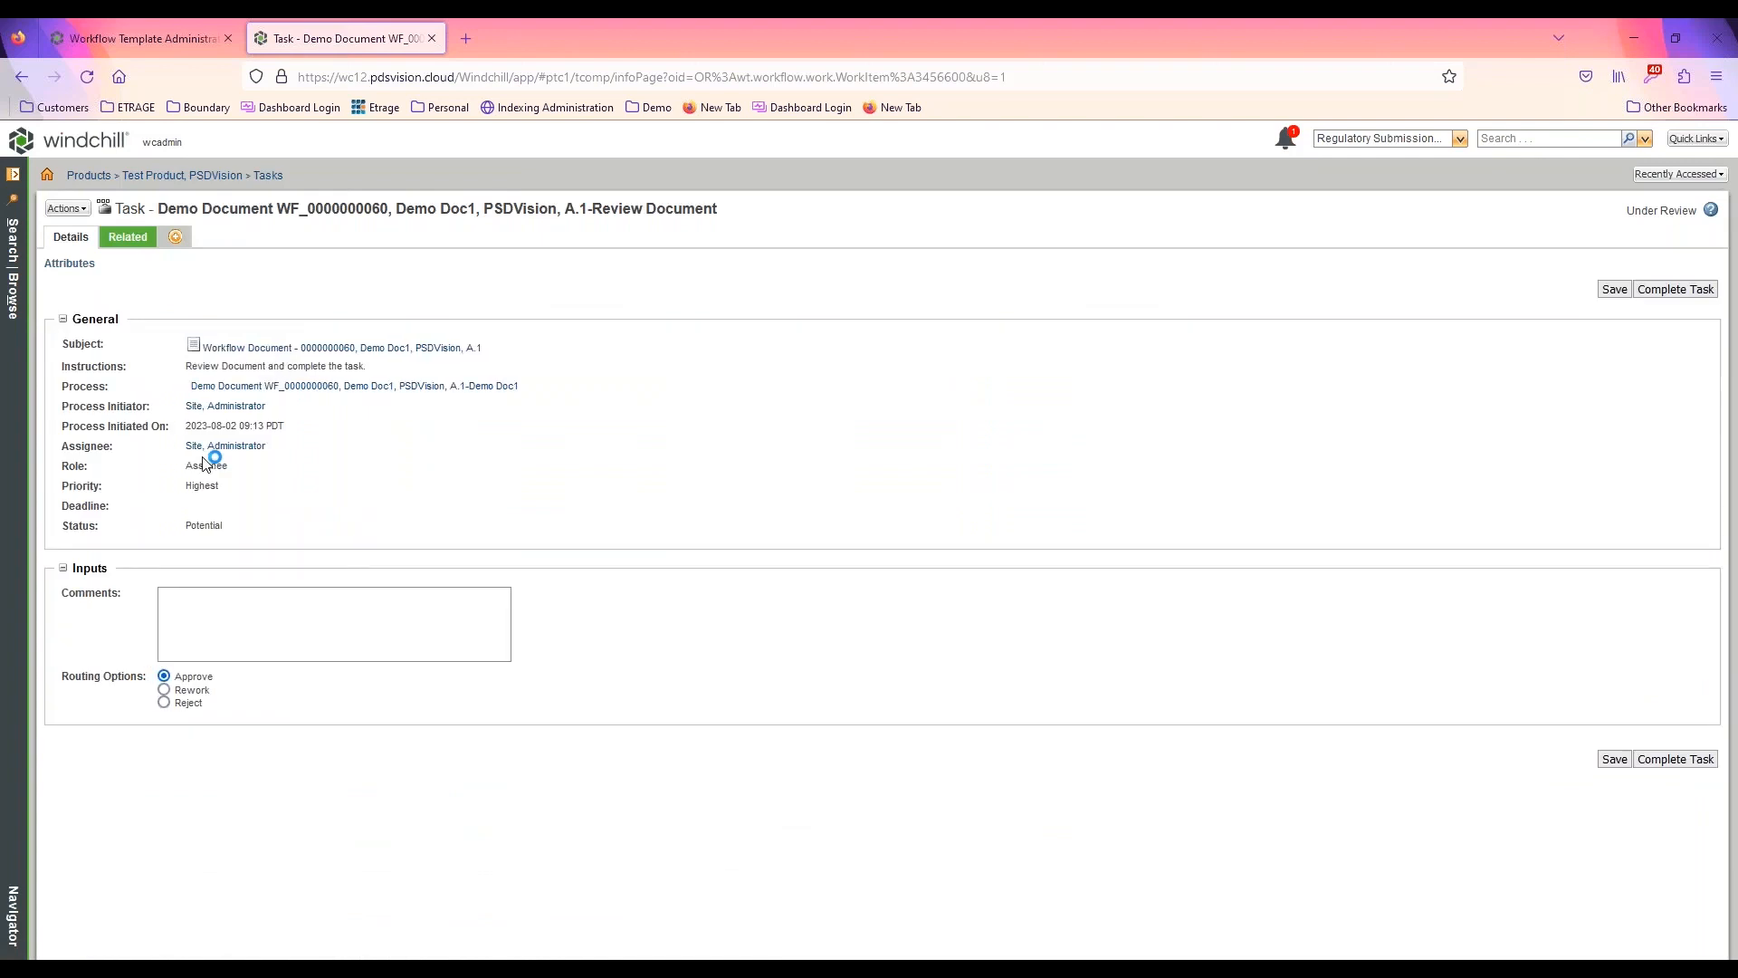
{"action": "left_click", "coordinate": [332, 348]}
{"action": "key", "text": "alt+Left"}
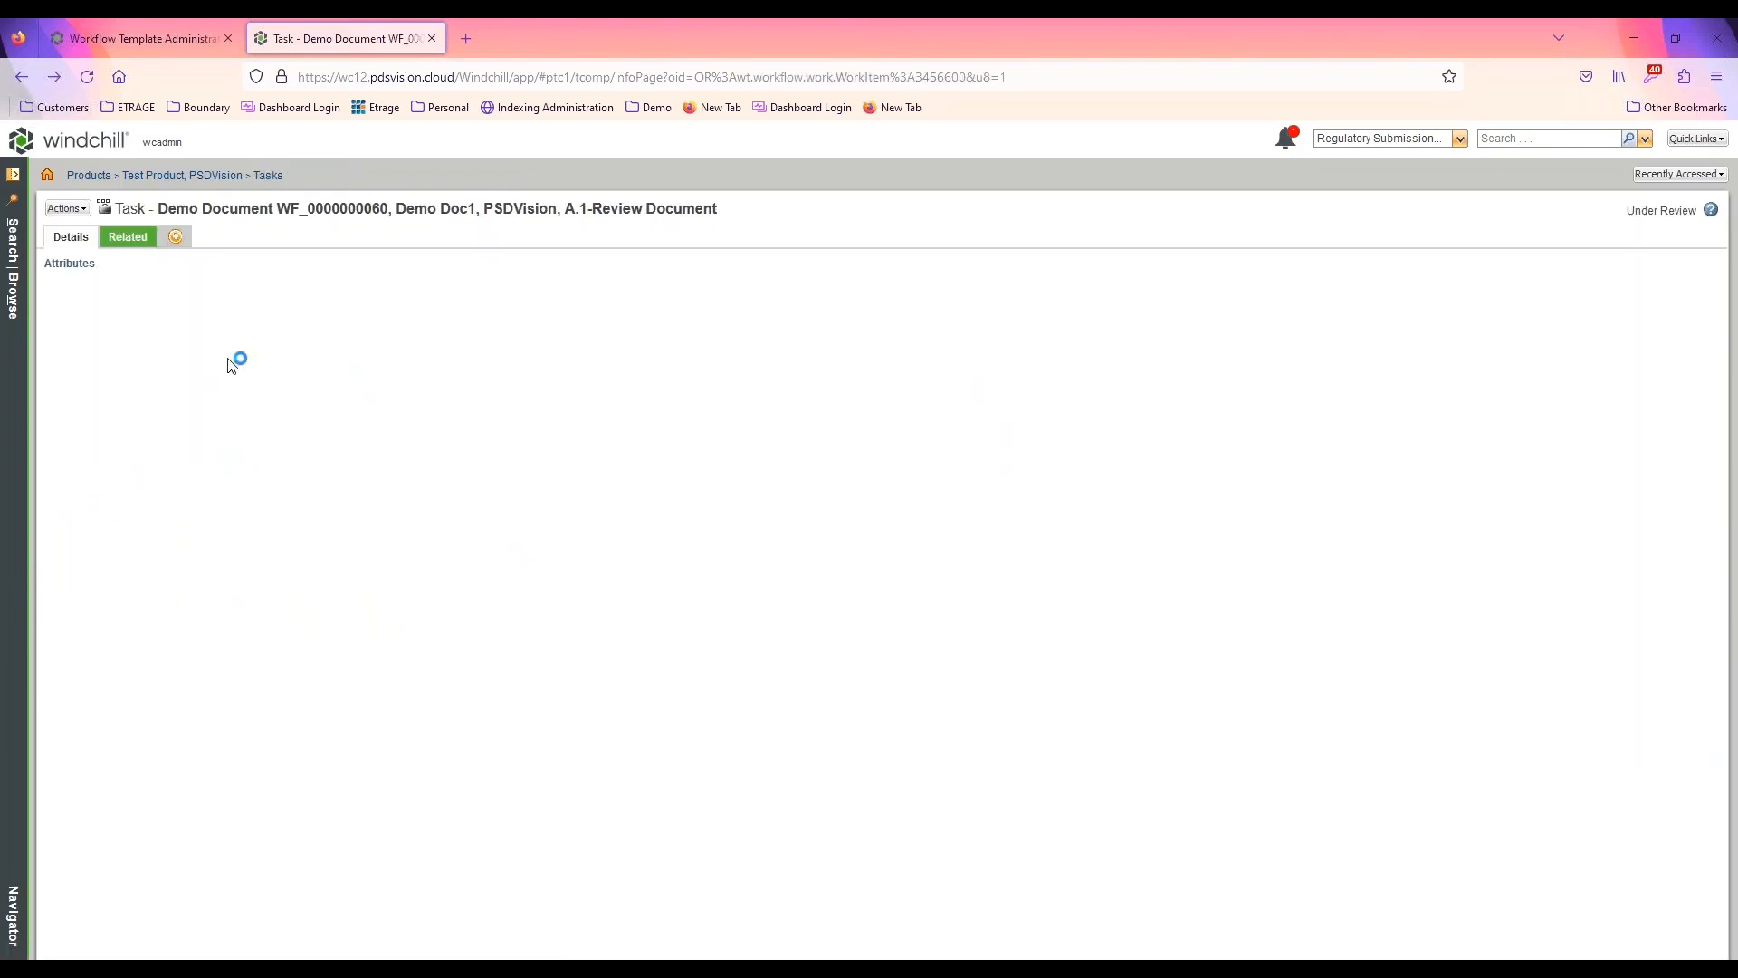
{"action": "middle_click", "coordinate": [353, 349]}
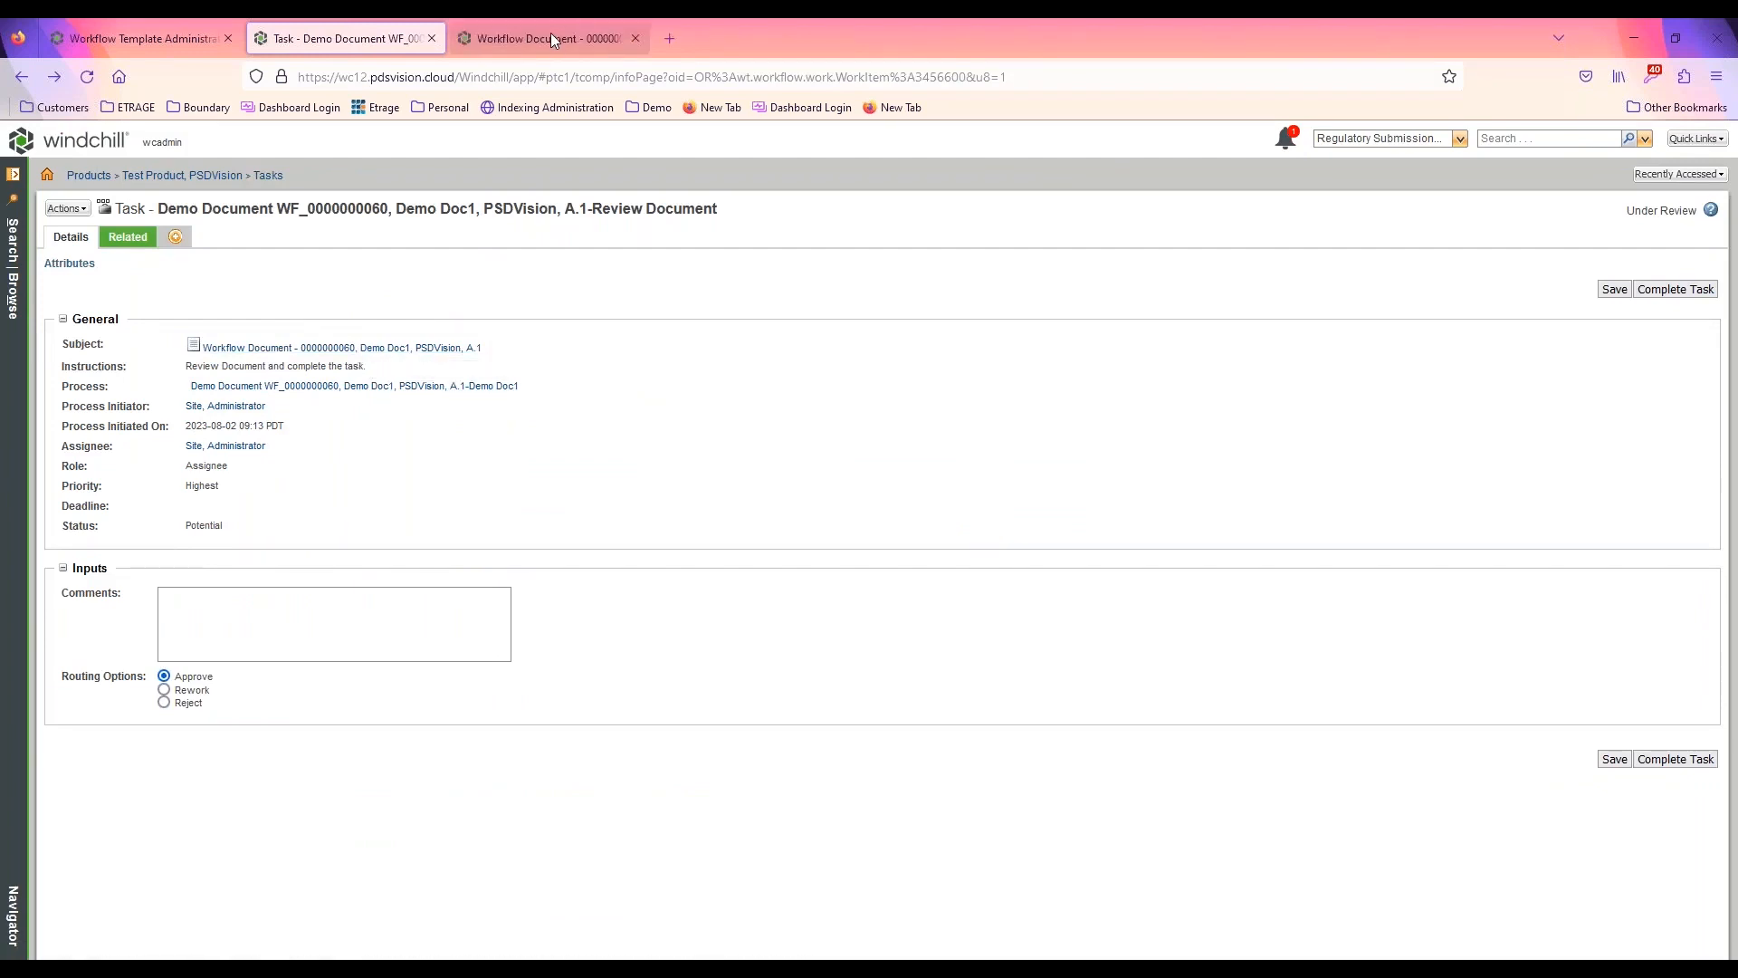
{"action": "left_click", "coordinate": [554, 40]}
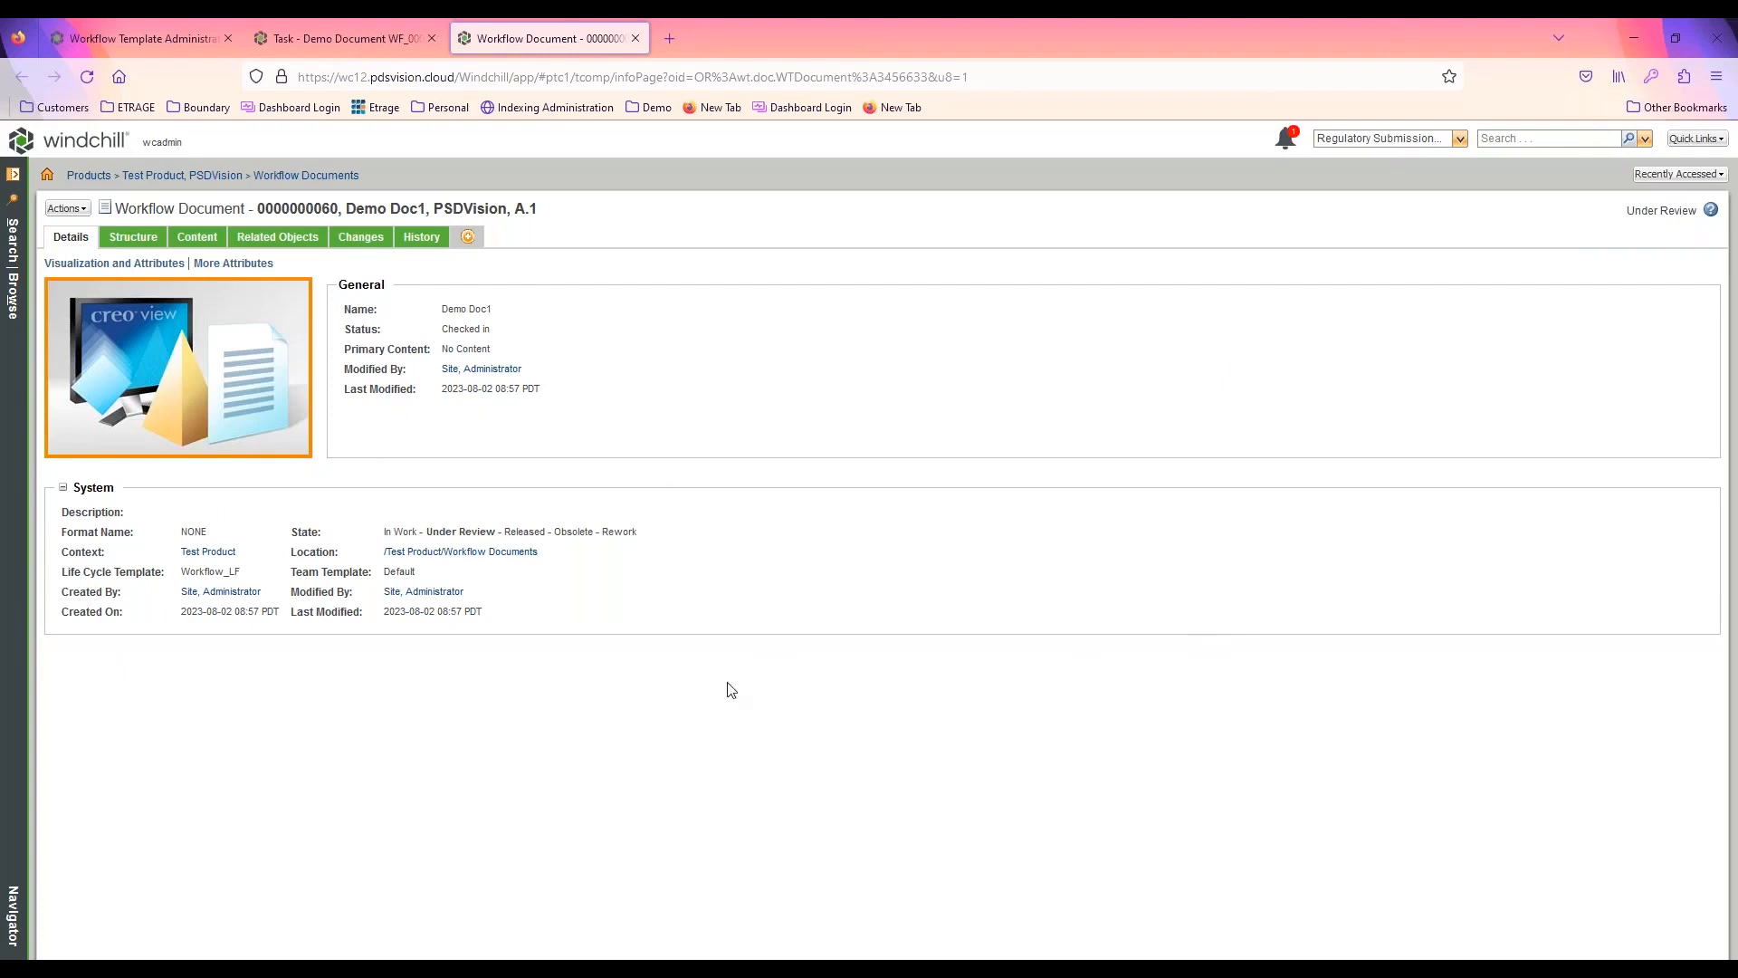
Complete the Review Document task with the Rework routing option and reload the Demo Doc1 page to check its state
{"action": "left_click", "coordinate": [347, 42]}
{"action": "left_click", "coordinate": [164, 690]}
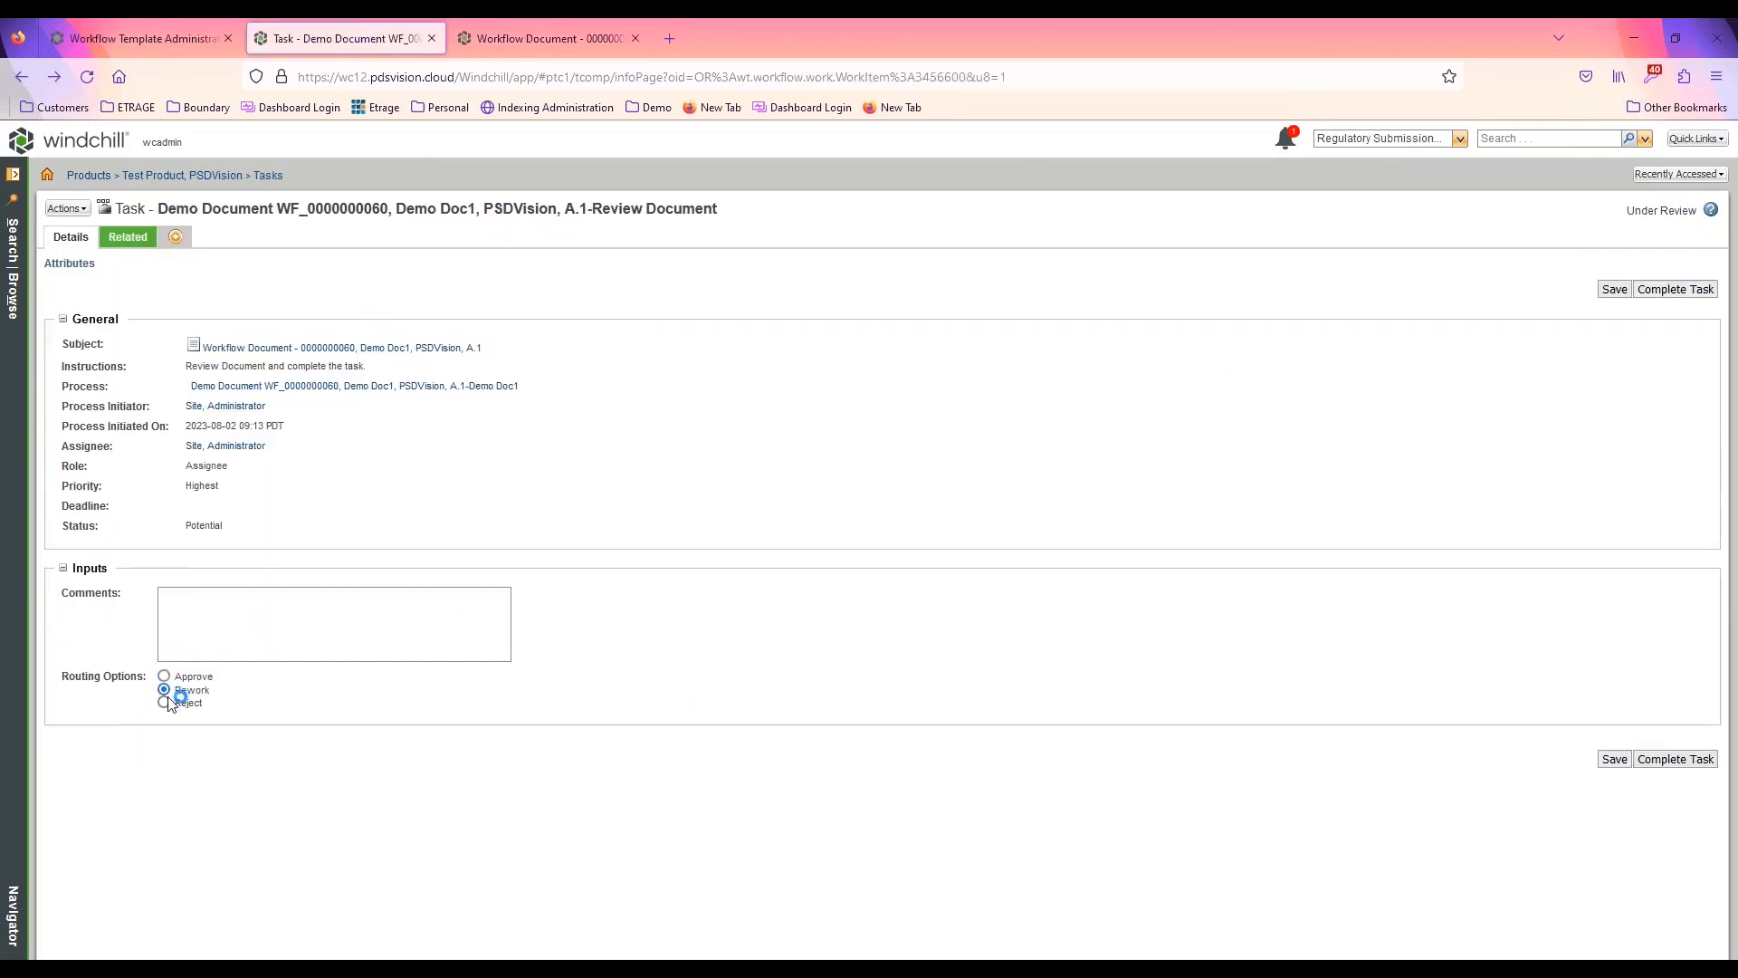
{"action": "left_click", "coordinate": [1684, 758]}
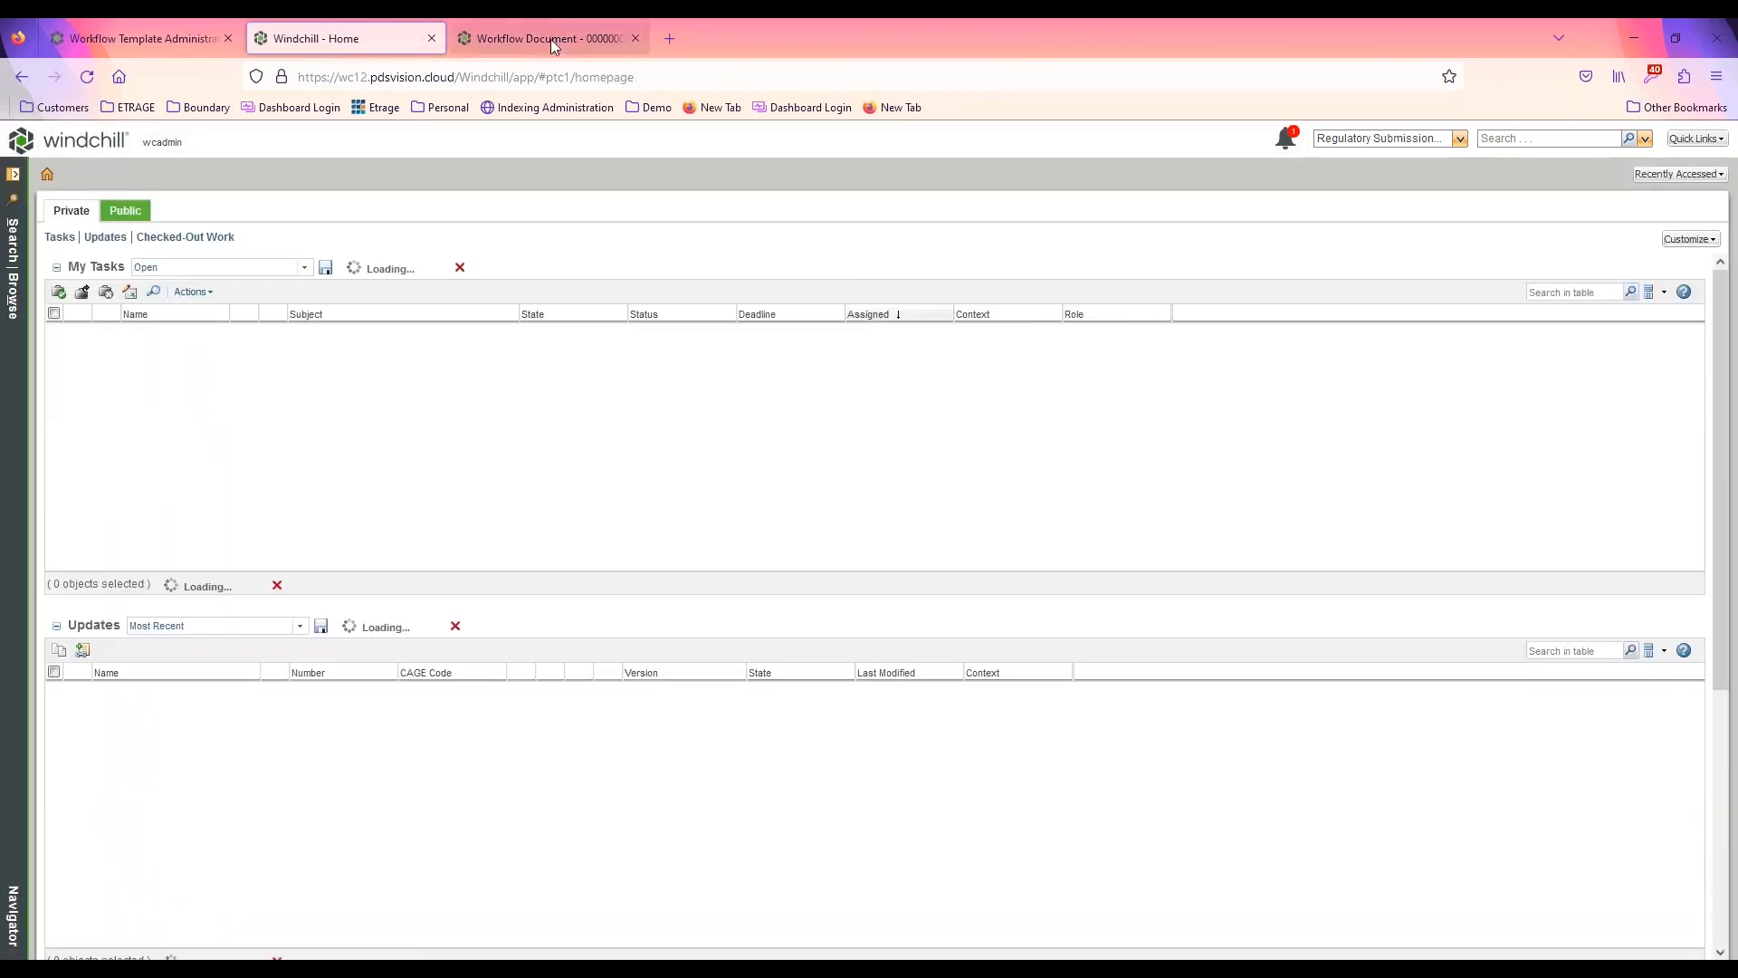
{"action": "left_click", "coordinate": [552, 39]}
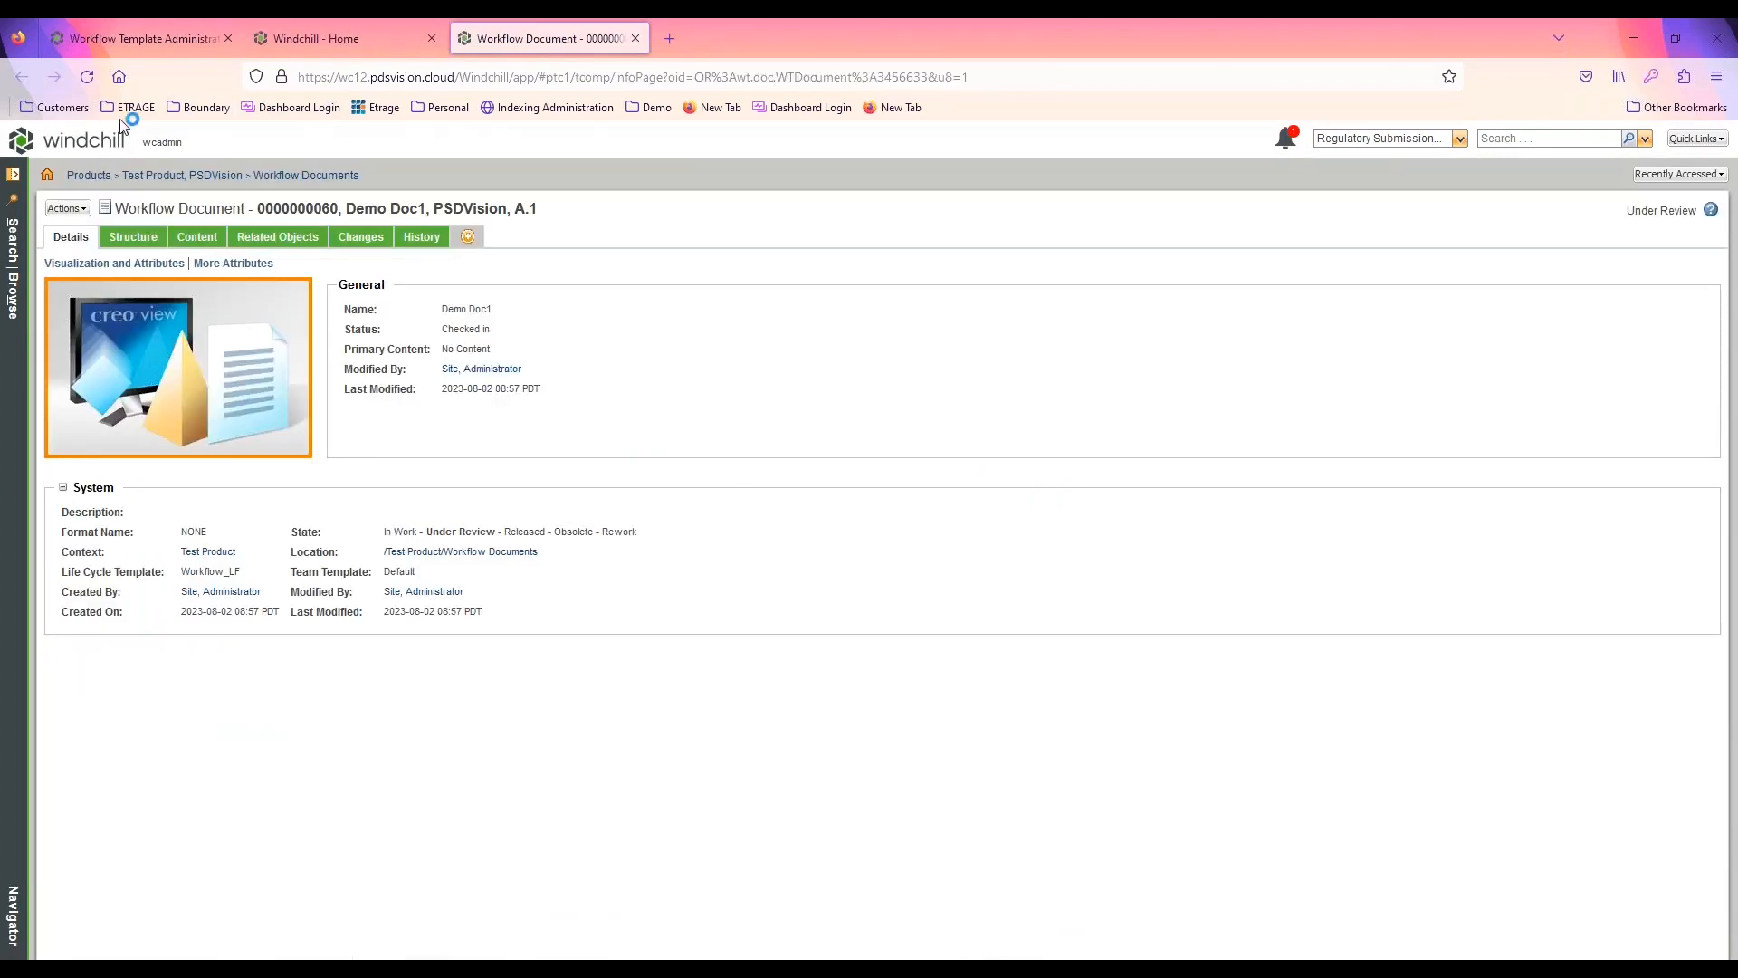
{"action": "left_click", "coordinate": [87, 76]}
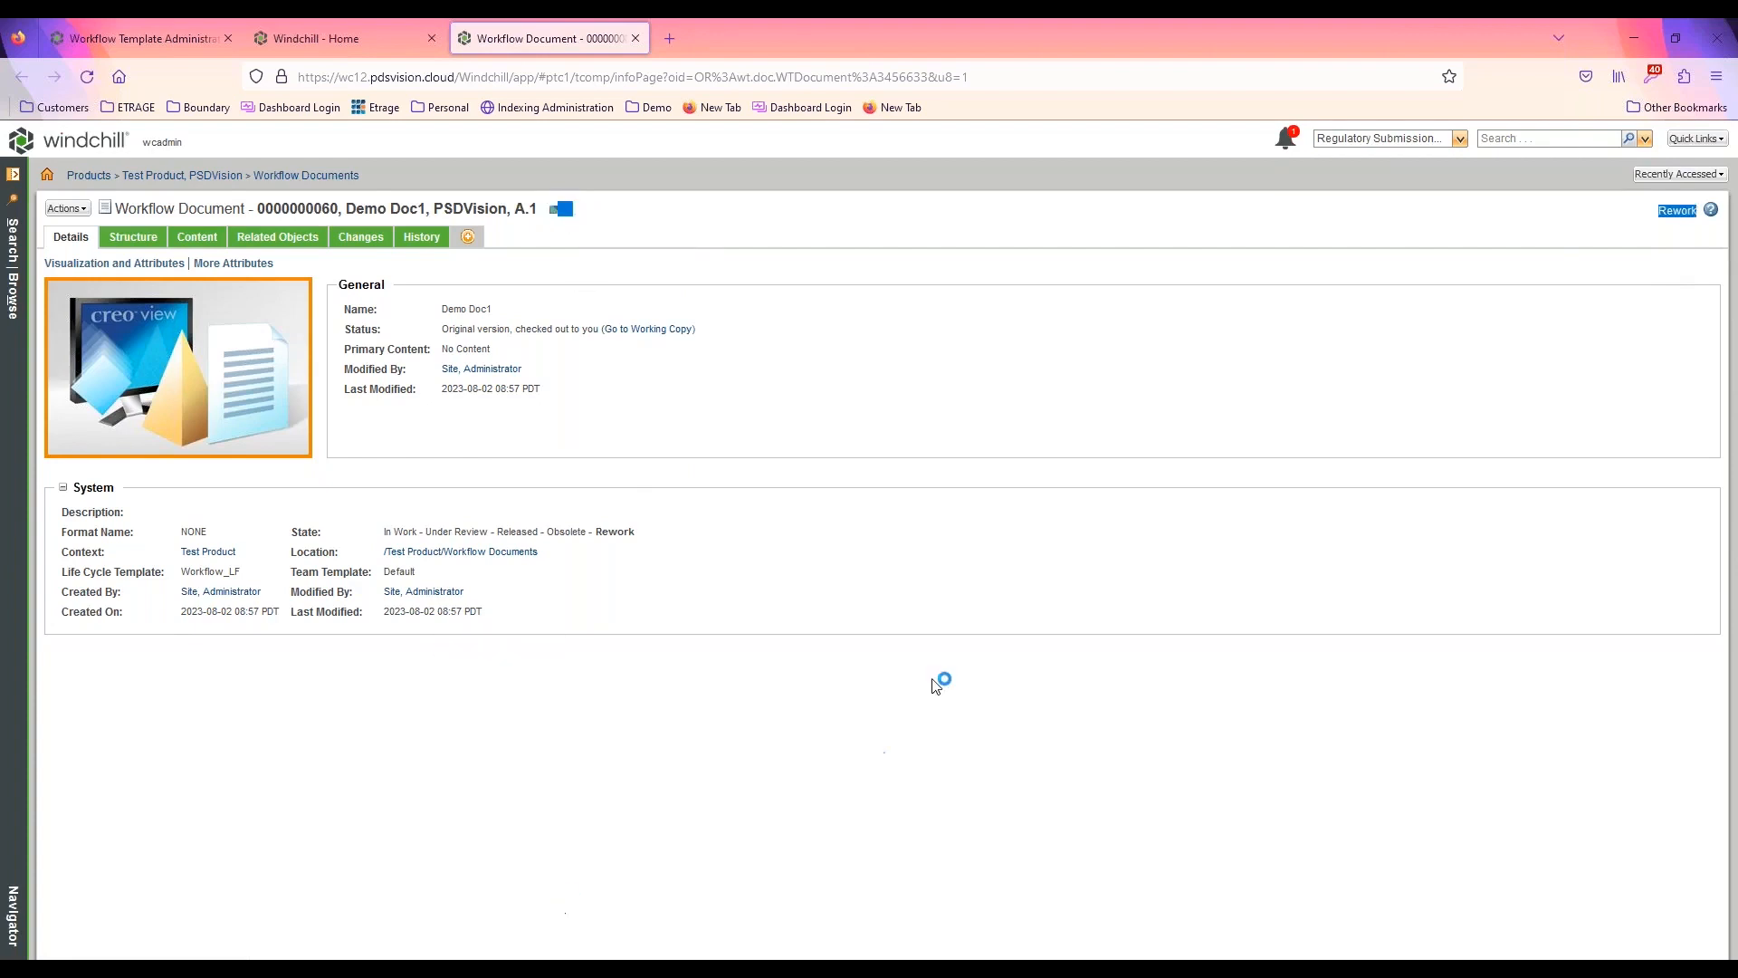
{"action": "left_click", "coordinate": [722, 744]}
Check in Demo Doc1 with No Content as the primary content source and no comments
{"action": "left_click", "coordinate": [67, 209]}
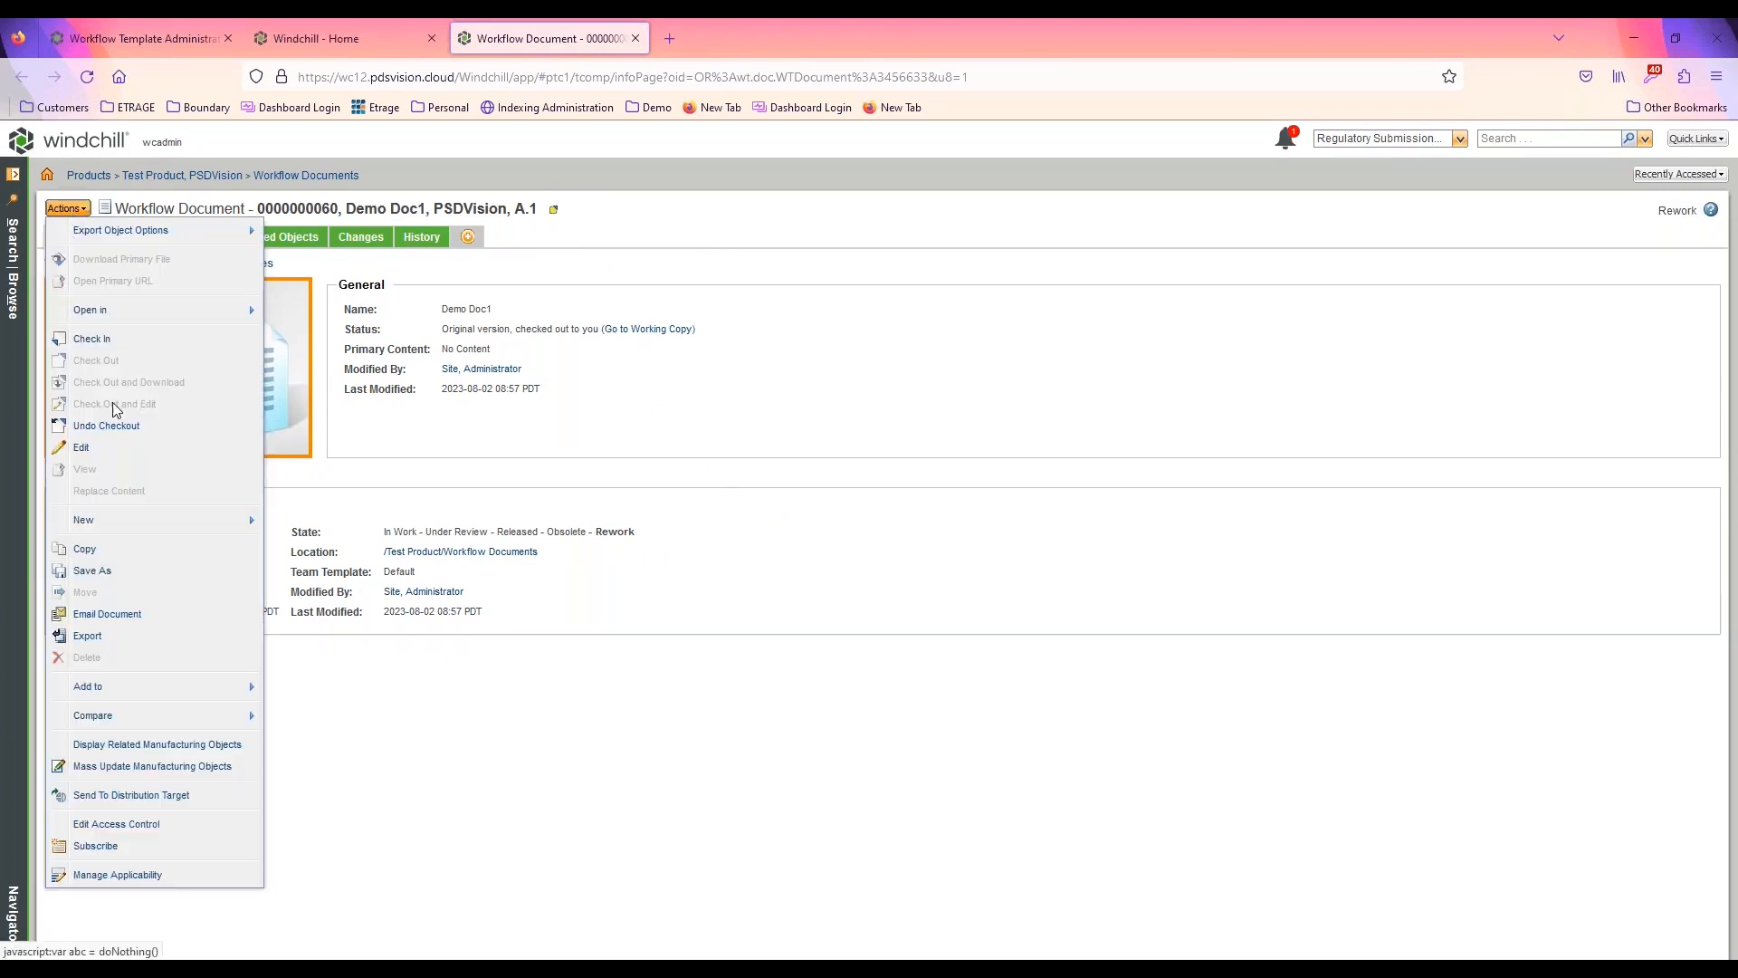
{"action": "left_click", "coordinate": [92, 340]}
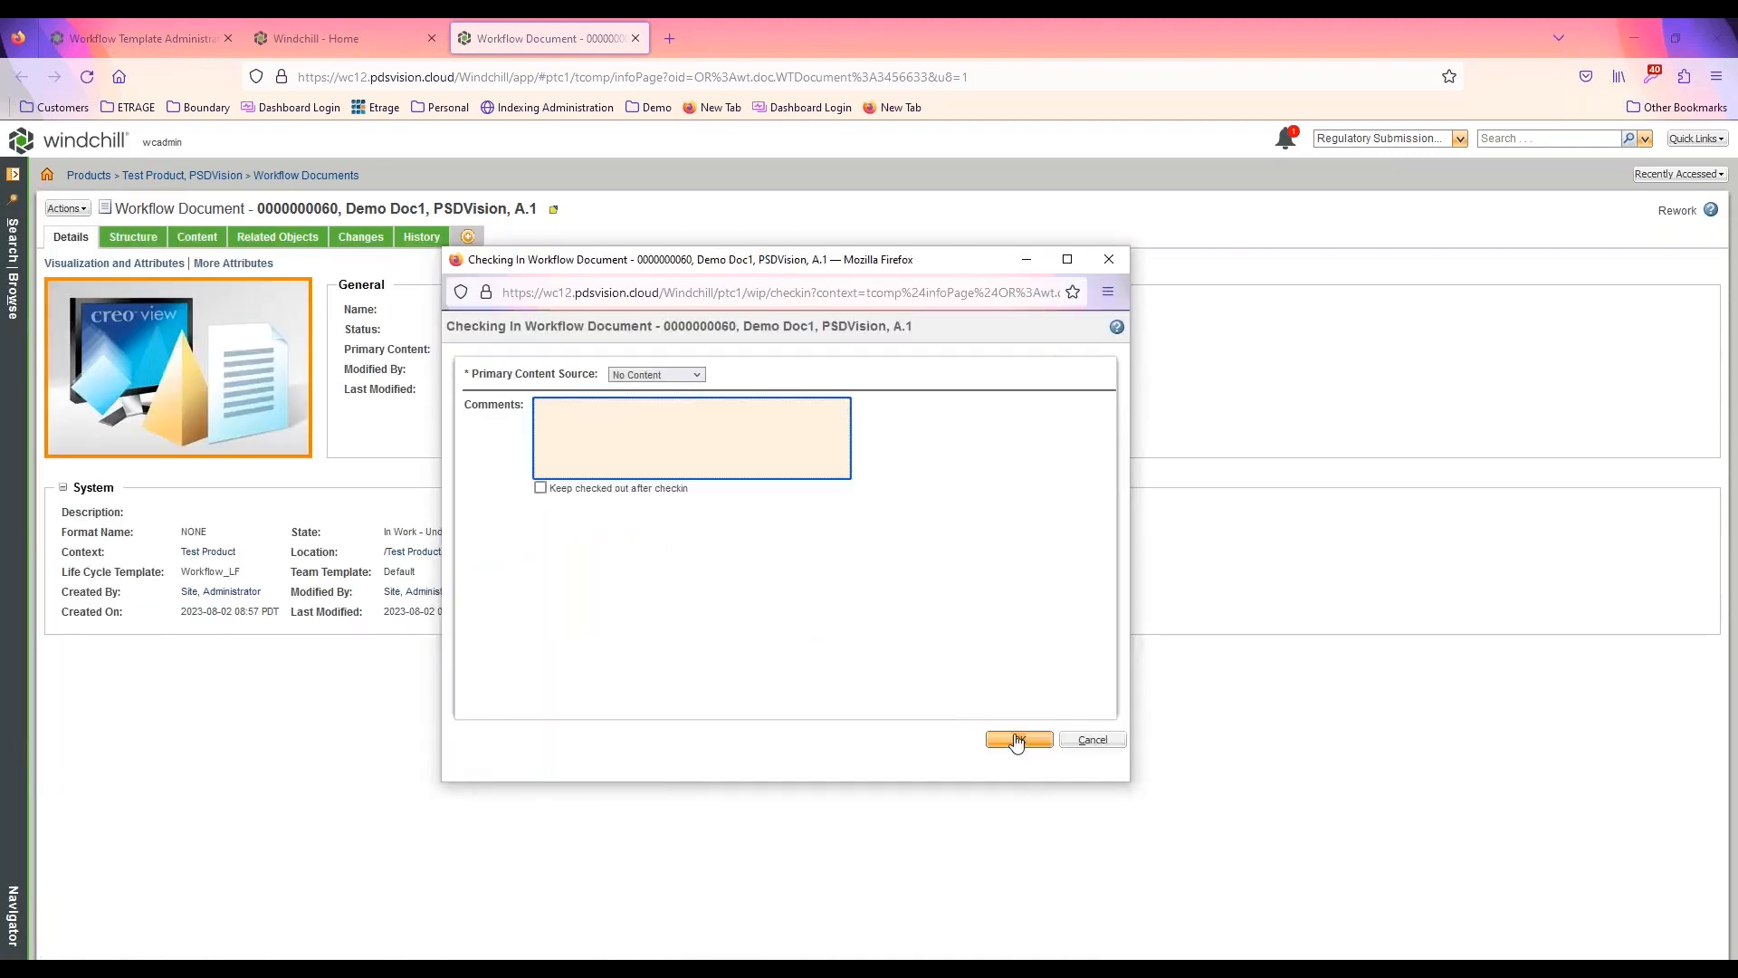
{"action": "left_click", "coordinate": [1017, 740]}
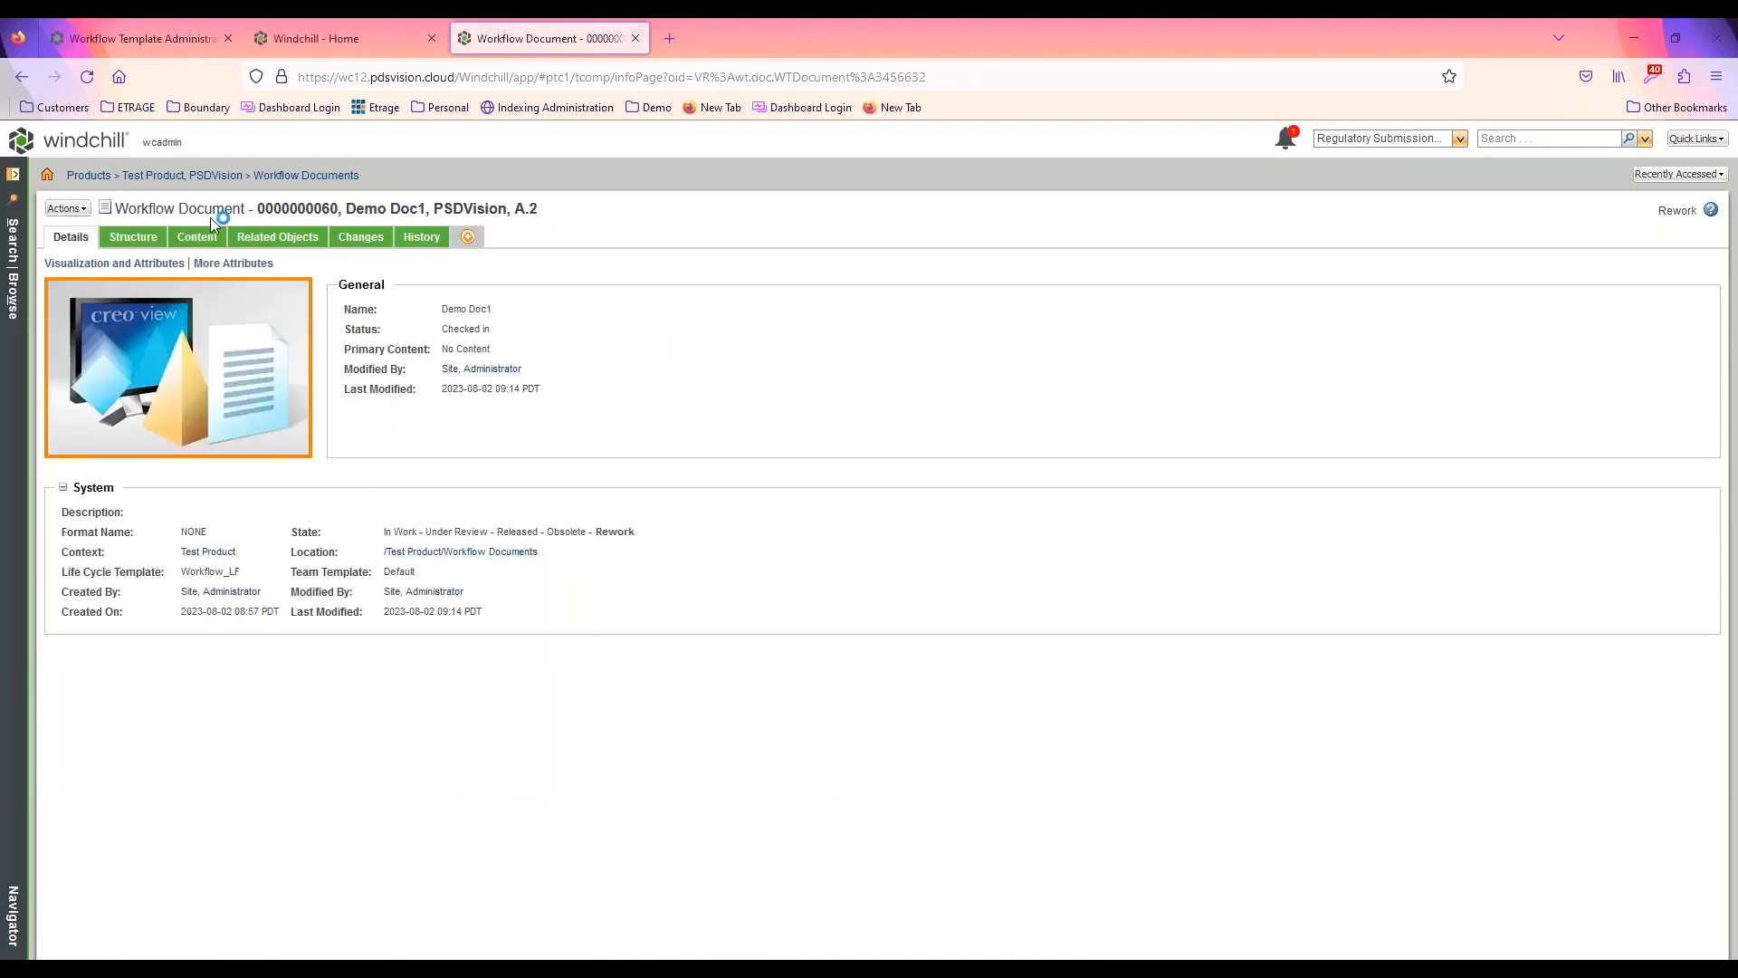
Return to the task list and complete the new Submit Document task for the reworked Demo Doc1
{"action": "left_click", "coordinate": [340, 41]}
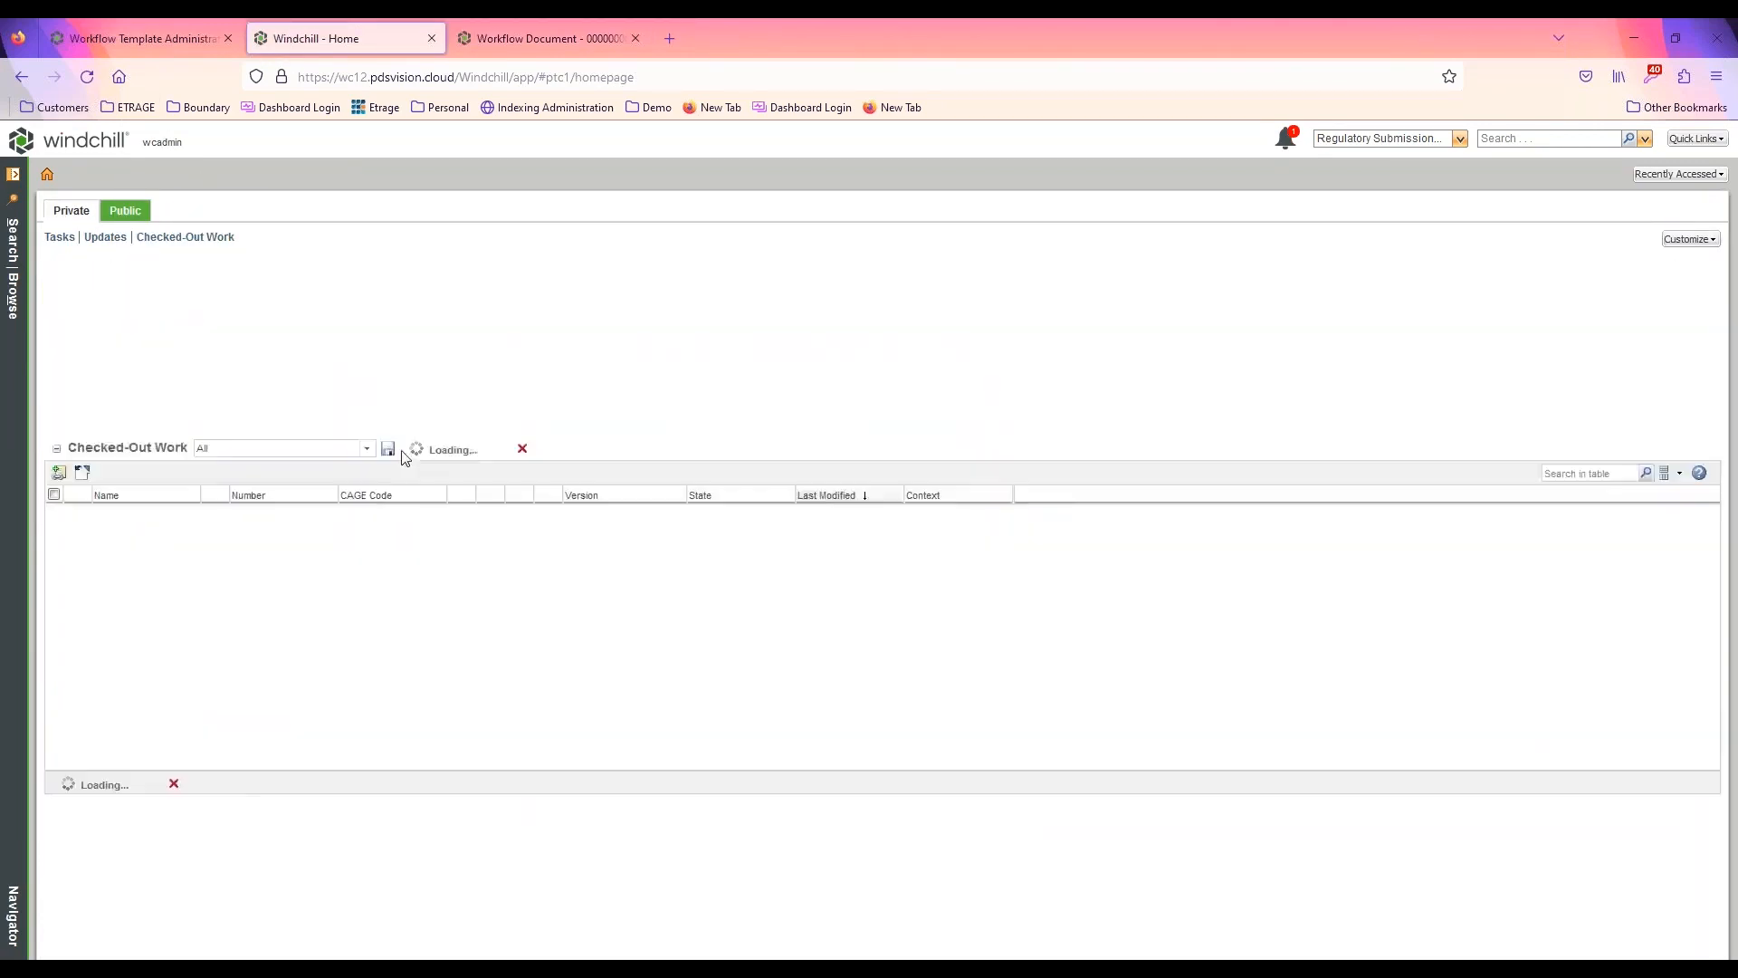
{"action": "left_click", "coordinate": [162, 334]}
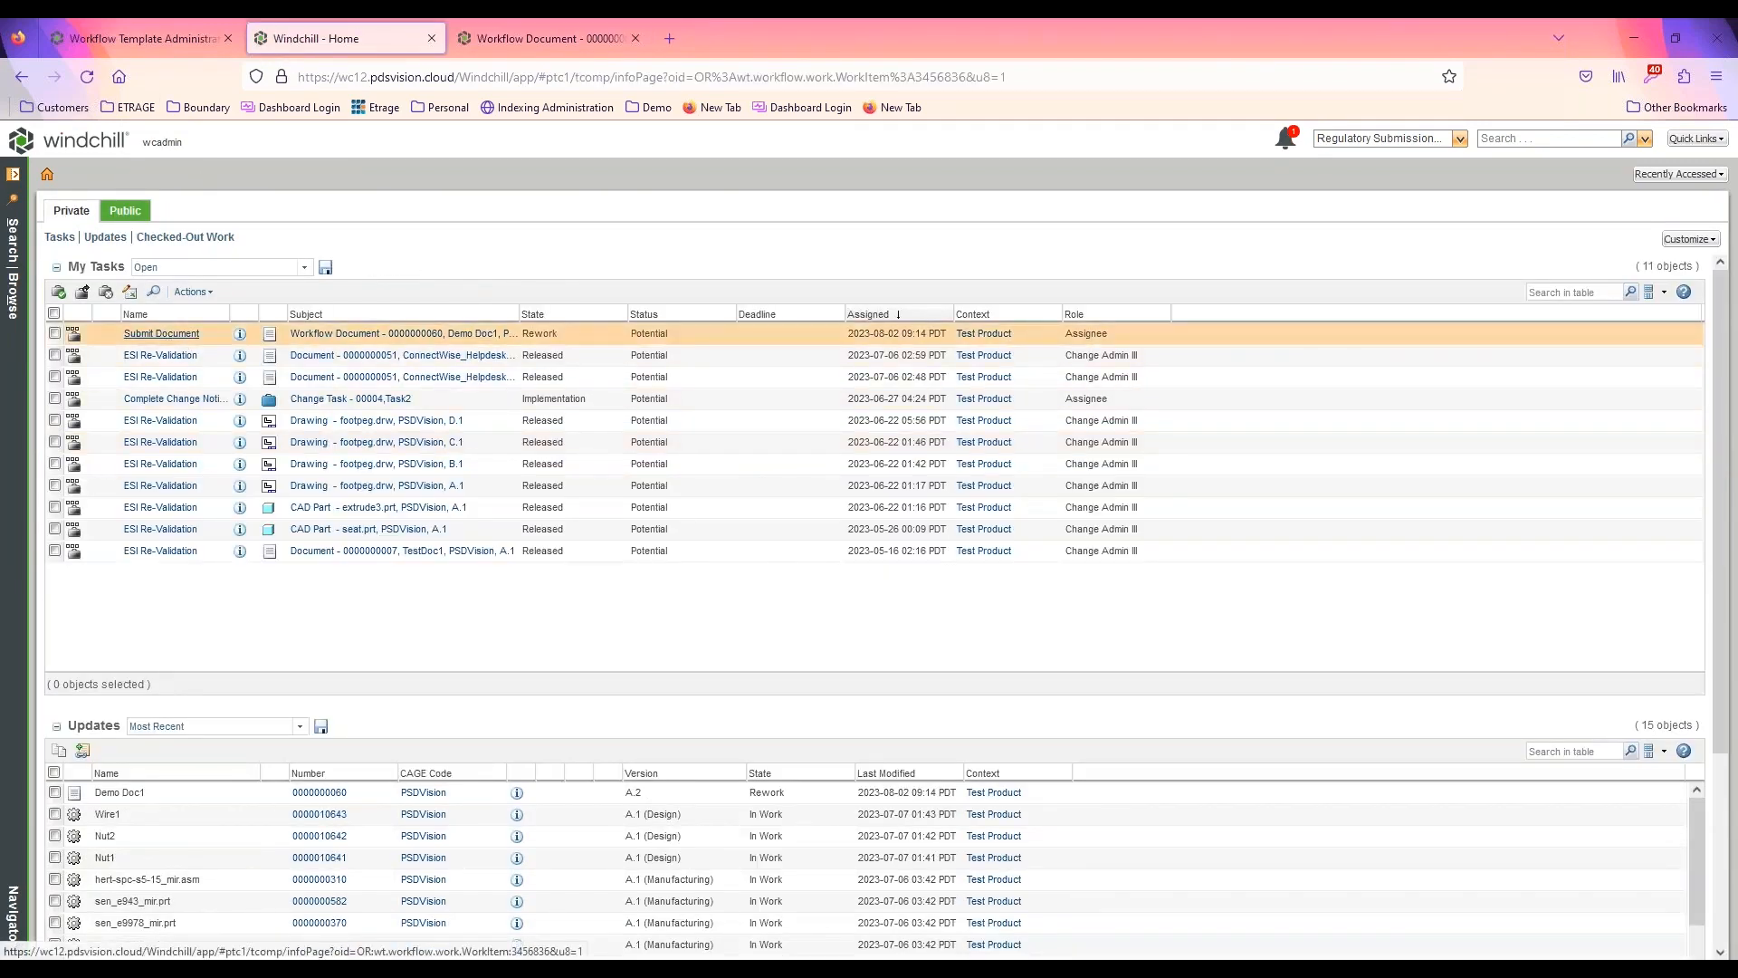
{"action": "left_click", "coordinate": [1672, 724]}
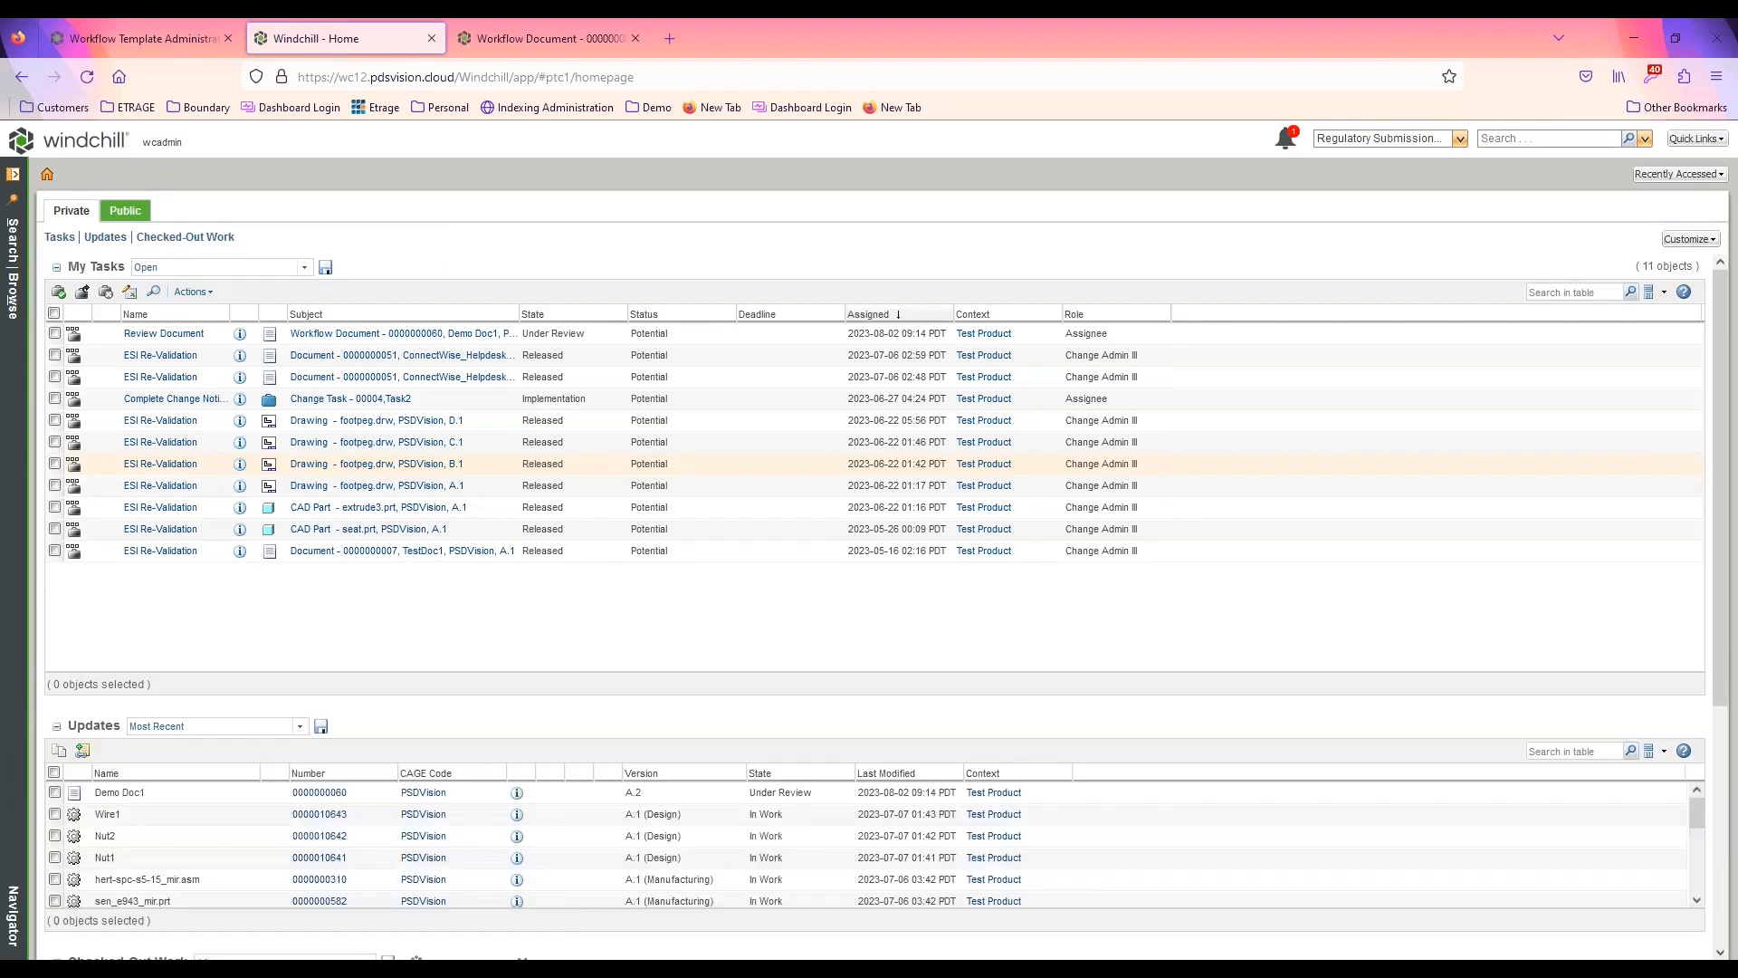
Complete the Review Document task with the Reject routing option and reload the Demo Doc1 page
{"action": "left_click", "coordinate": [163, 333]}
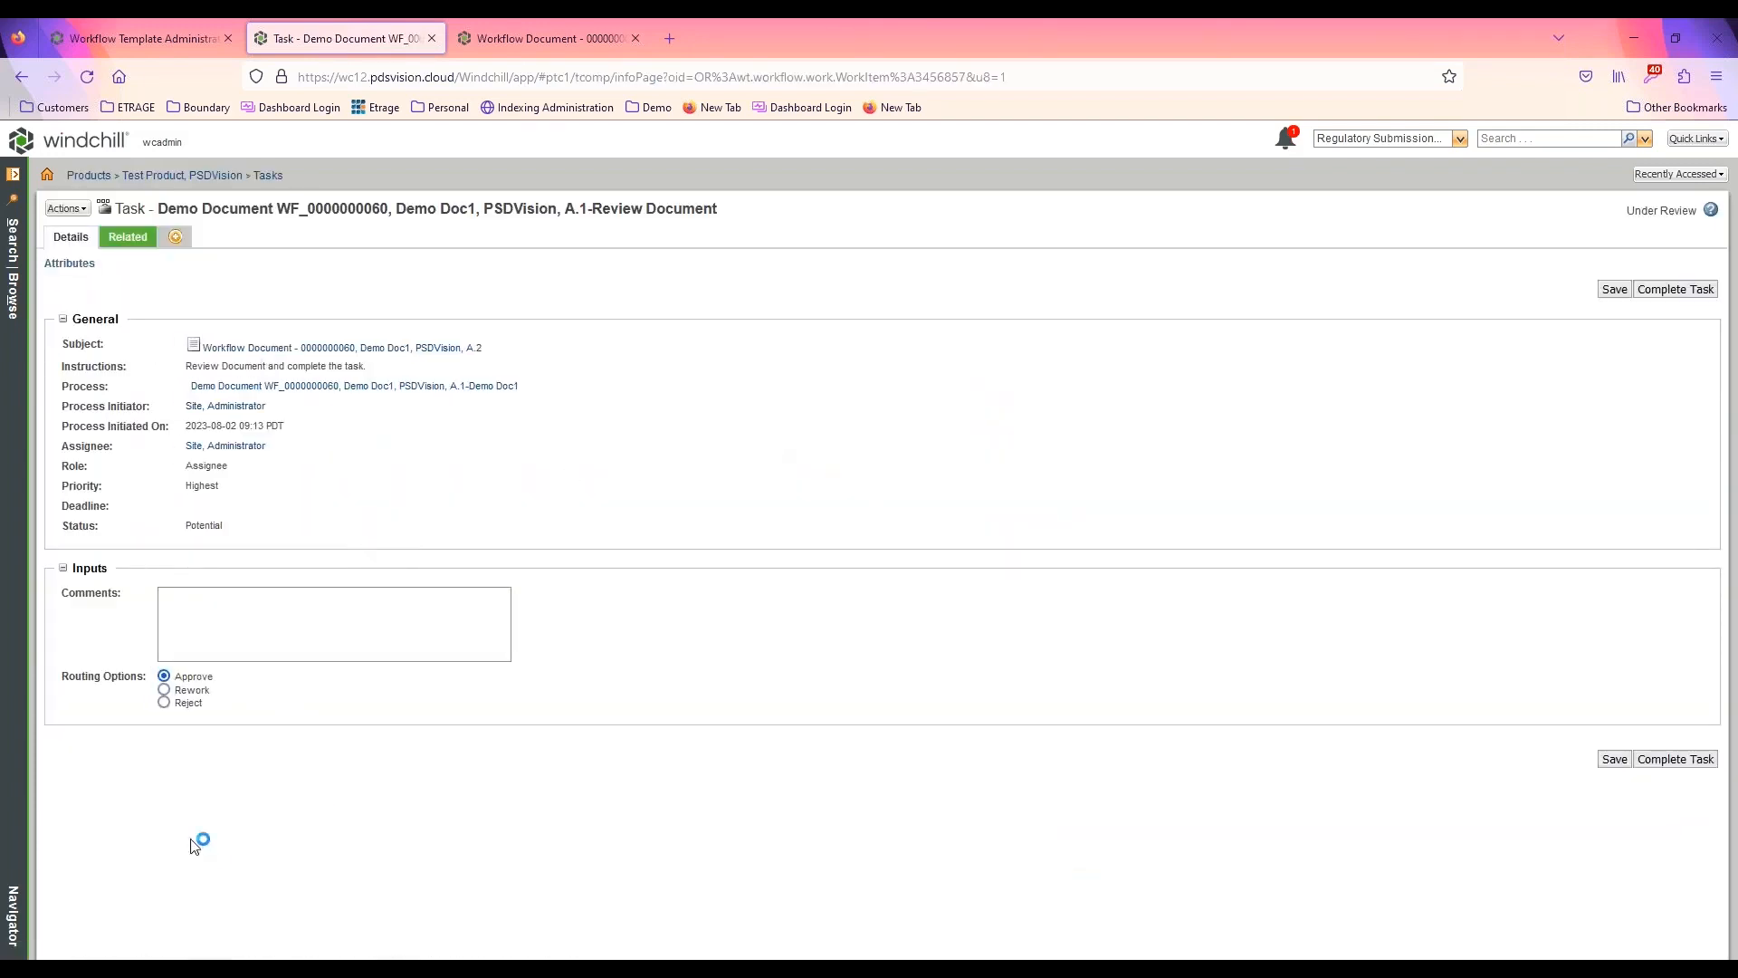
{"action": "left_click", "coordinate": [184, 704]}
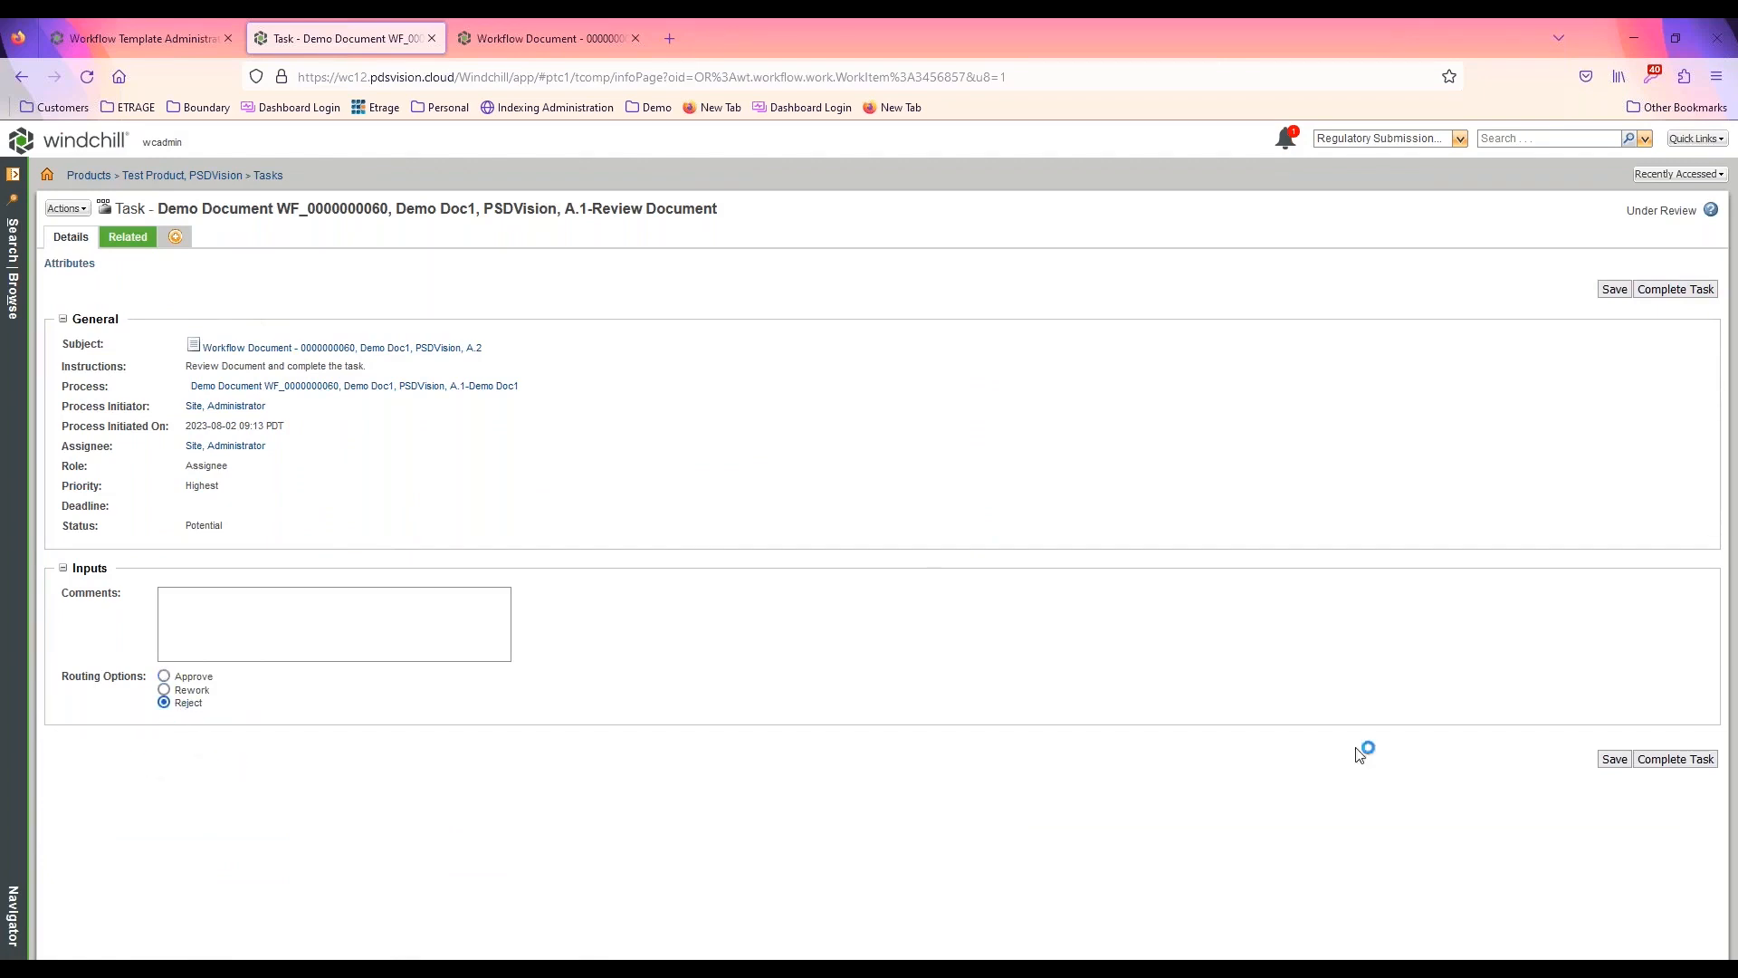
{"action": "left_click", "coordinate": [1675, 759]}
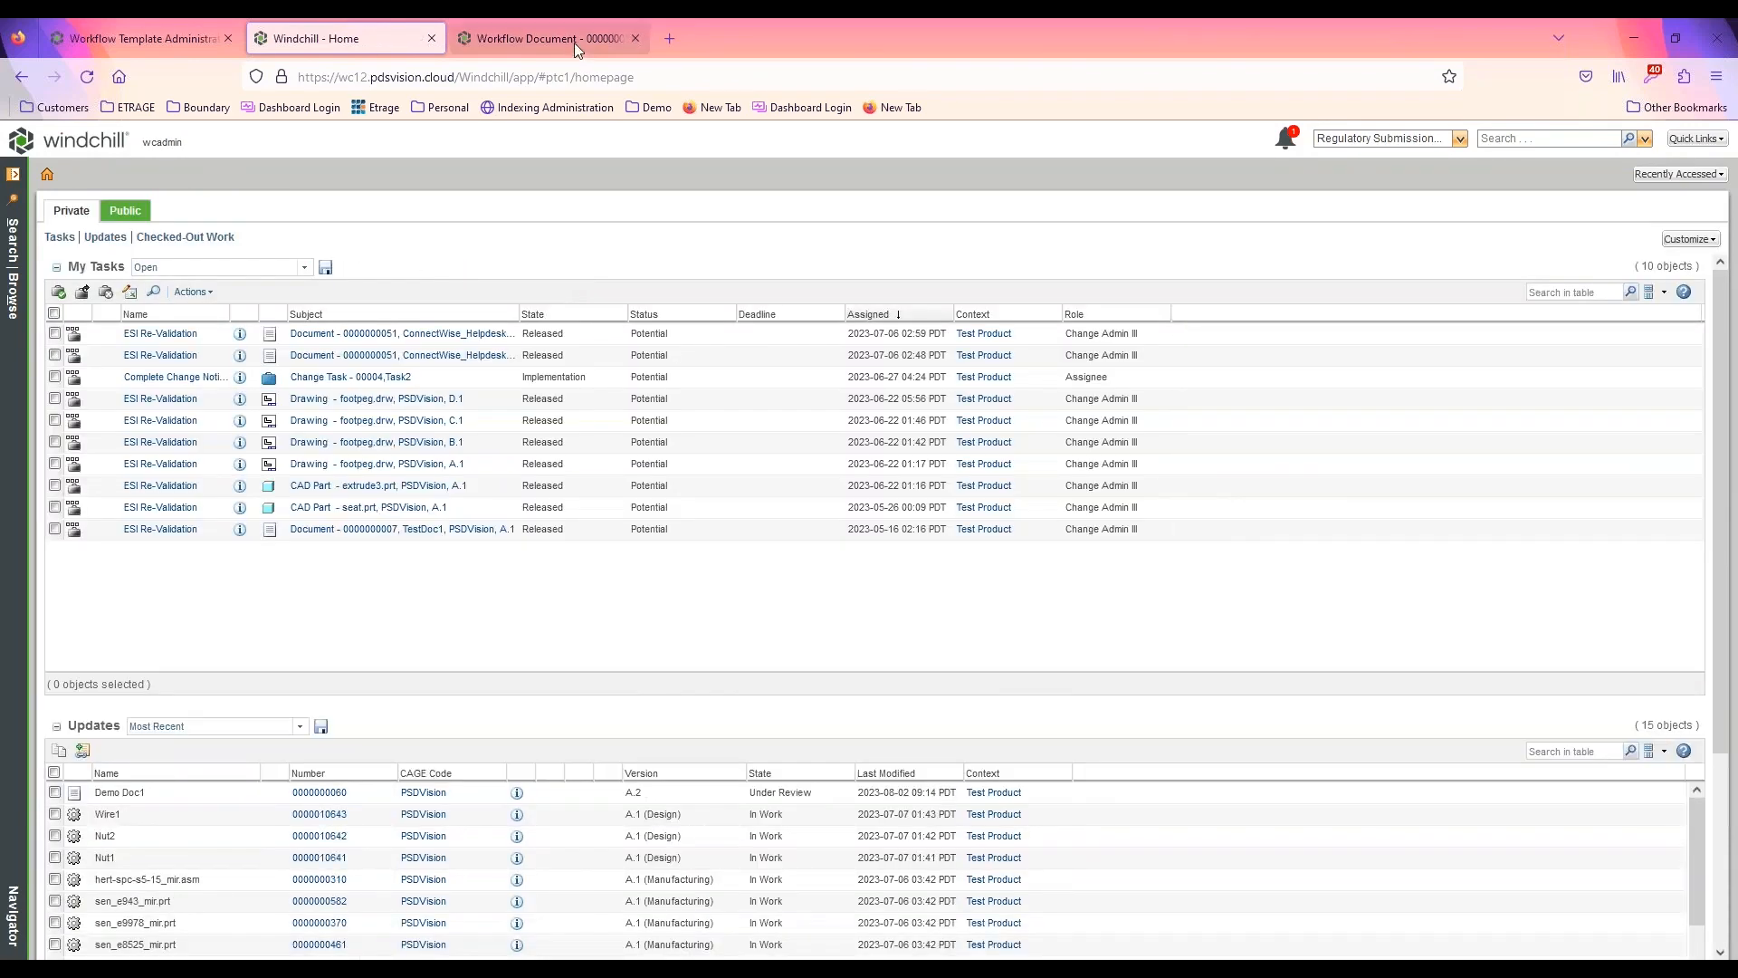
{"action": "left_click", "coordinate": [574, 41]}
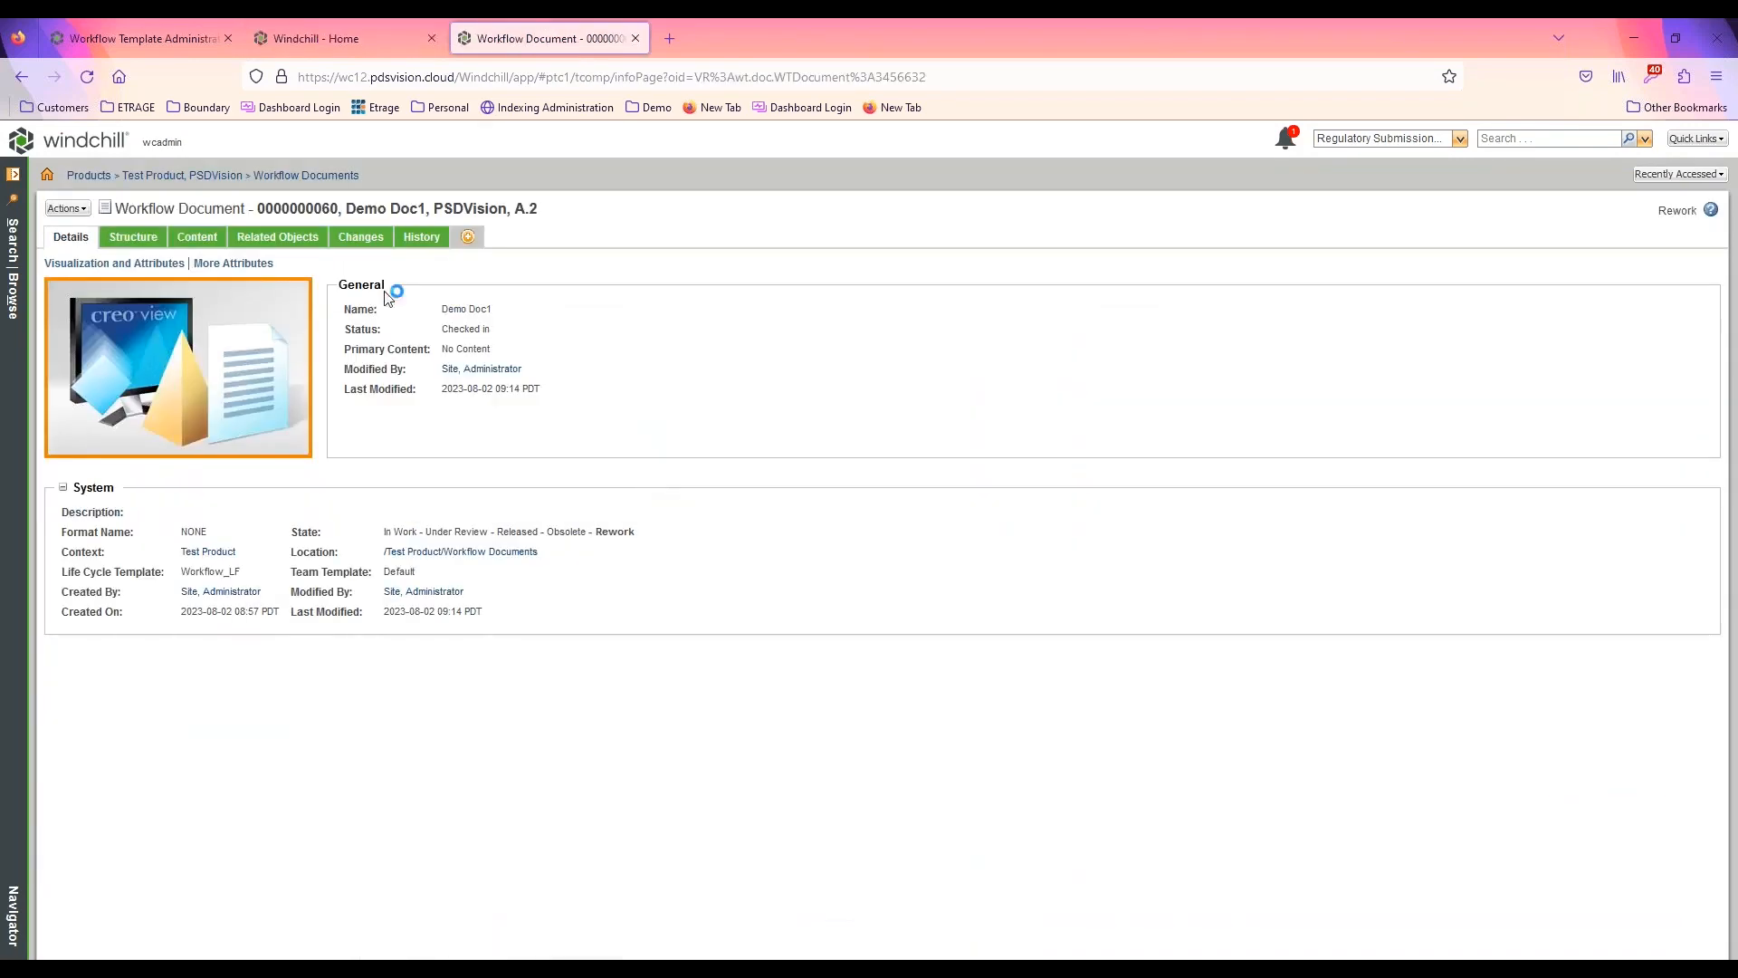
{"action": "left_click", "coordinate": [87, 77]}
Search the workflow templates for "promotion" and open Promotion Request Approval Process for editing
{"action": "left_click", "coordinate": [148, 34]}
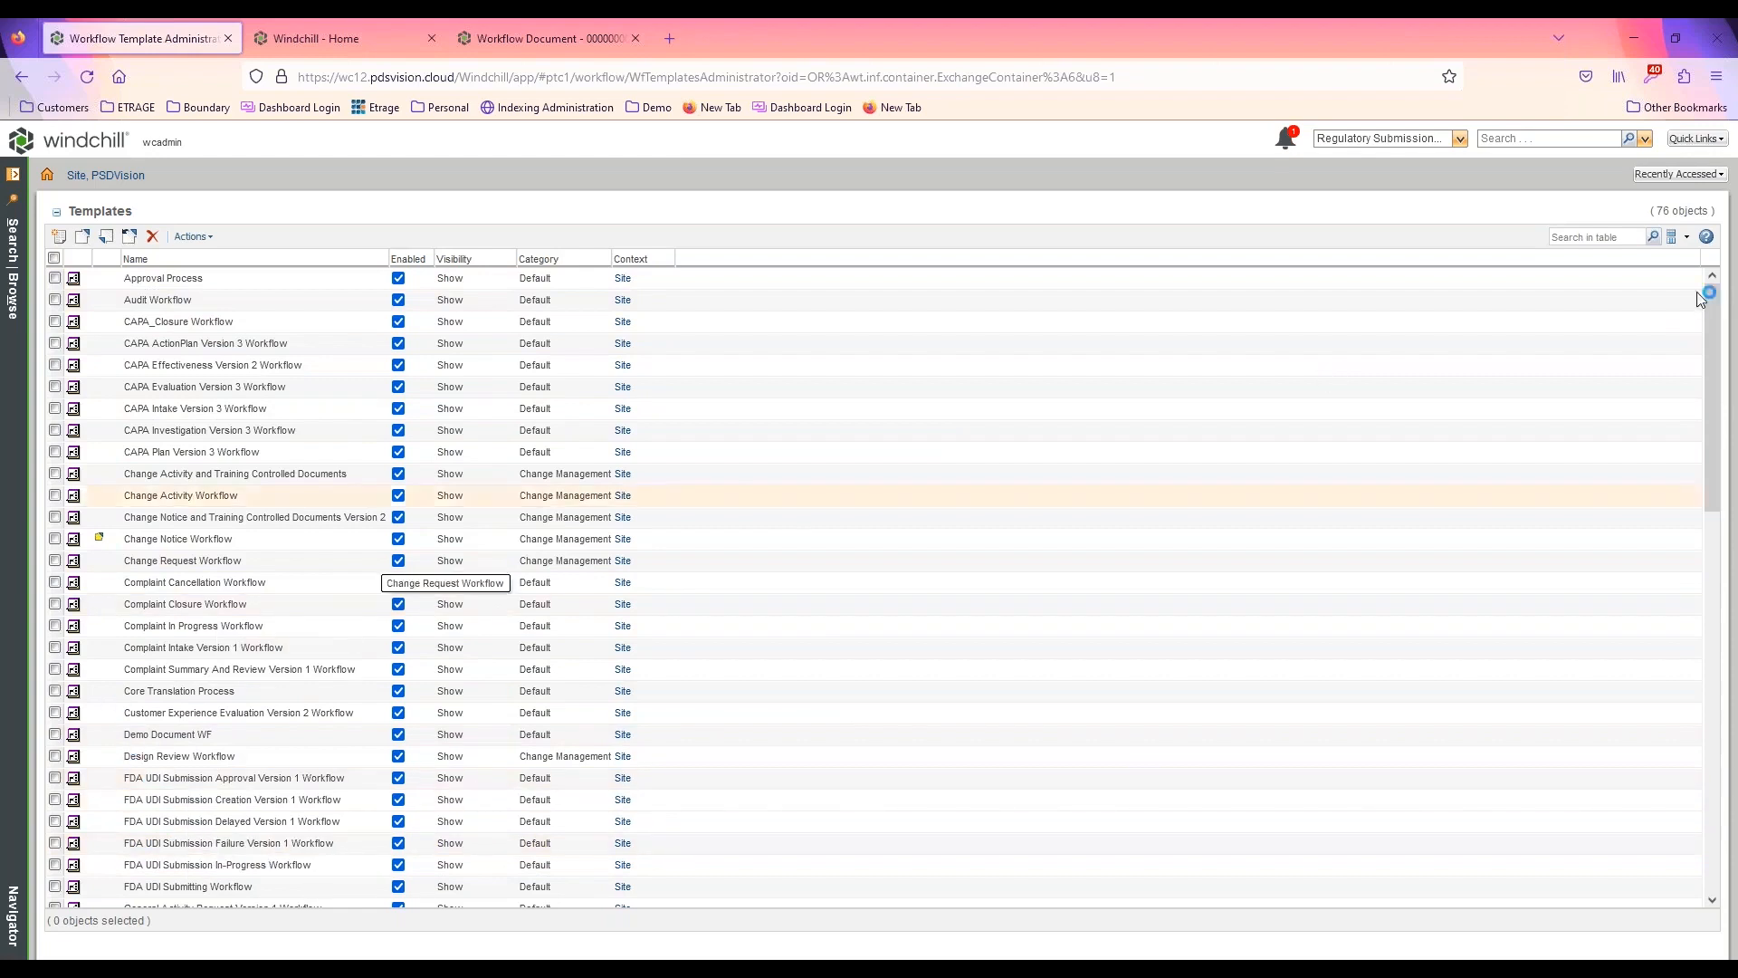
{"action": "left_click", "coordinate": [1580, 237]}
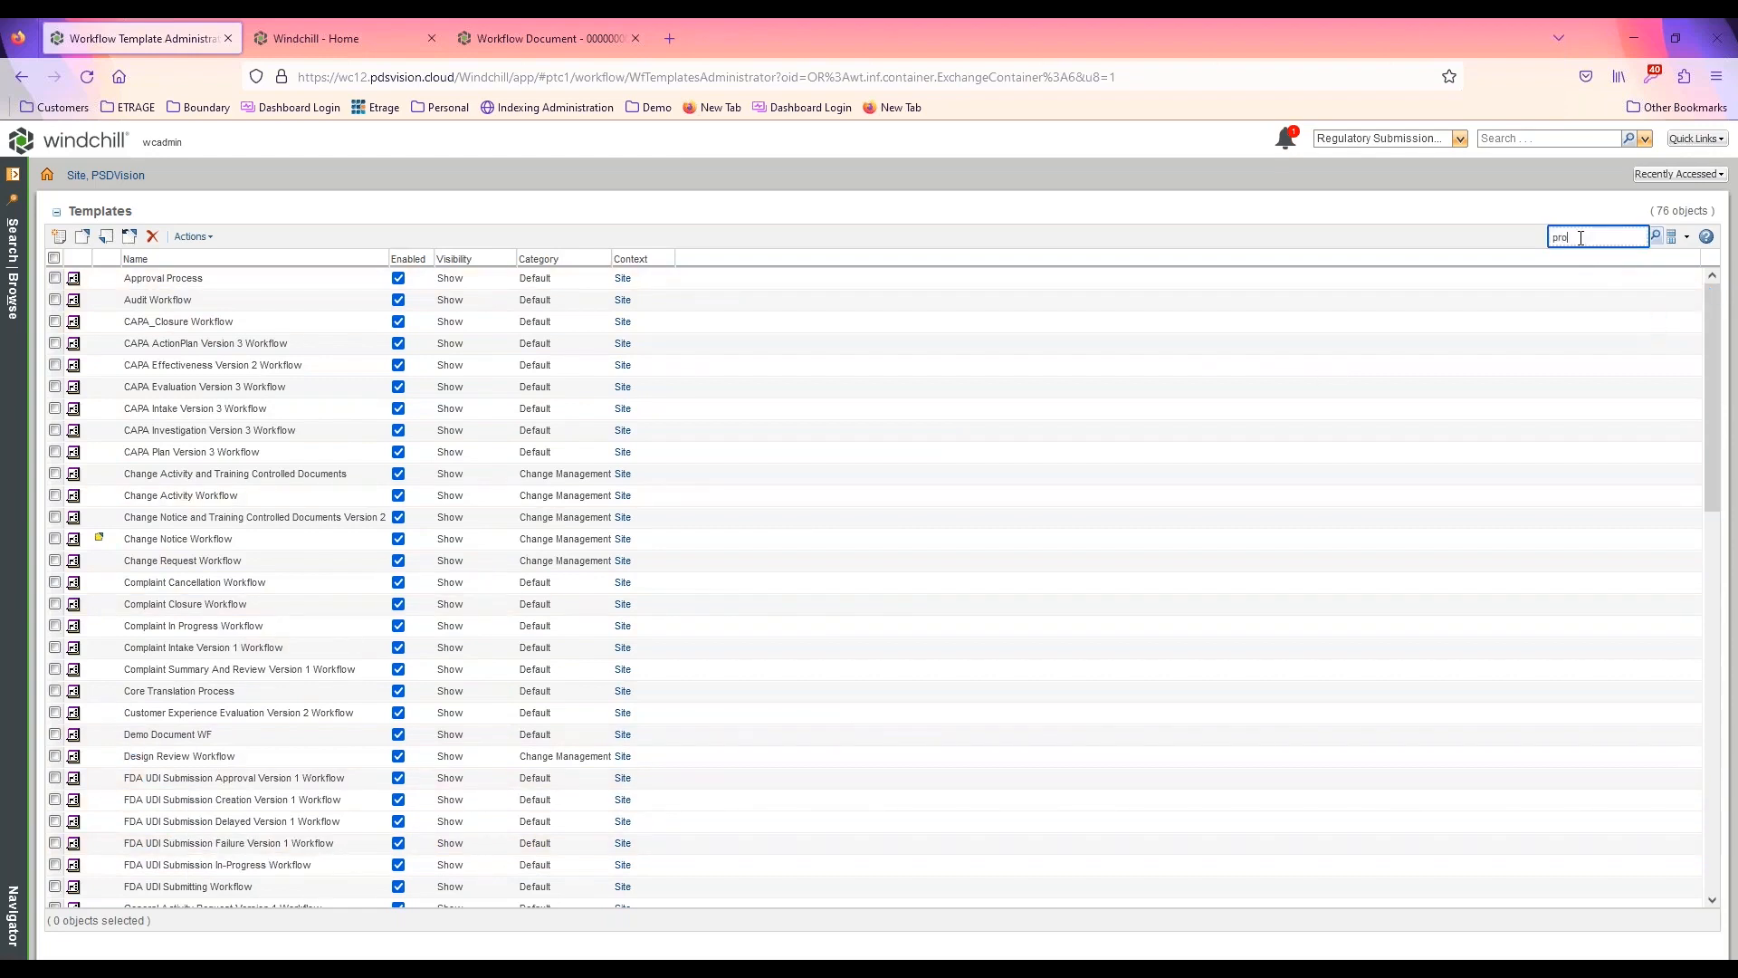
{"action": "key", "text": "Return"}
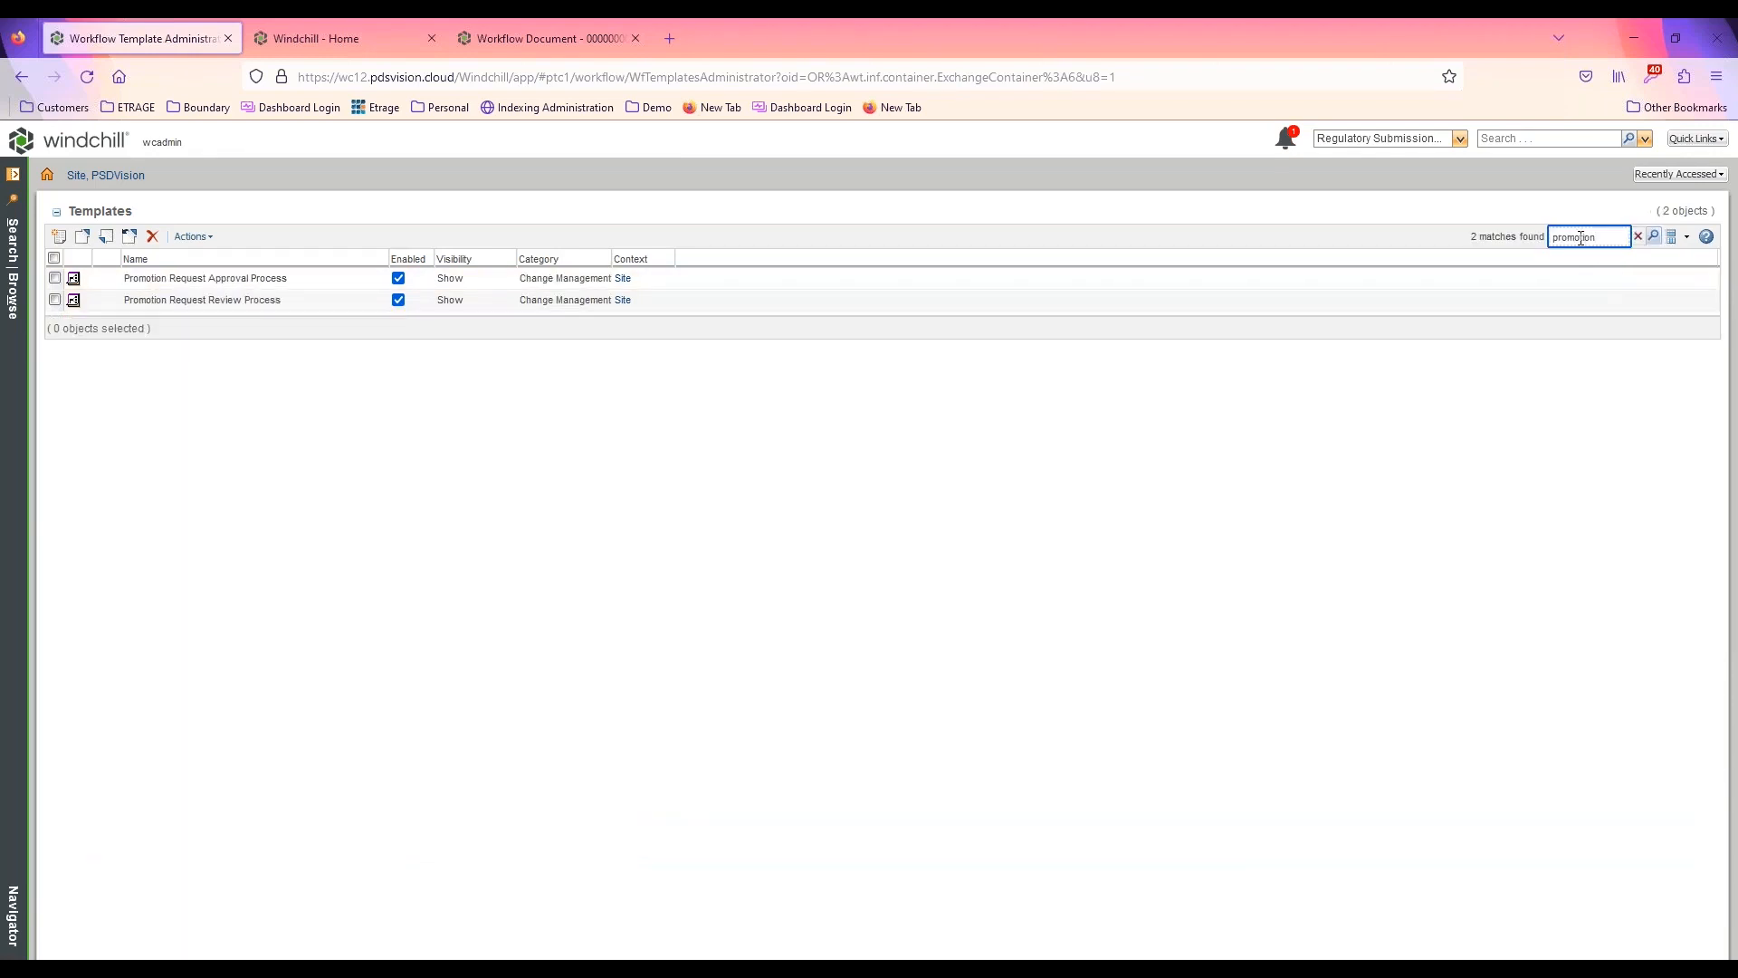
{"action": "right_click", "coordinate": [204, 281]}
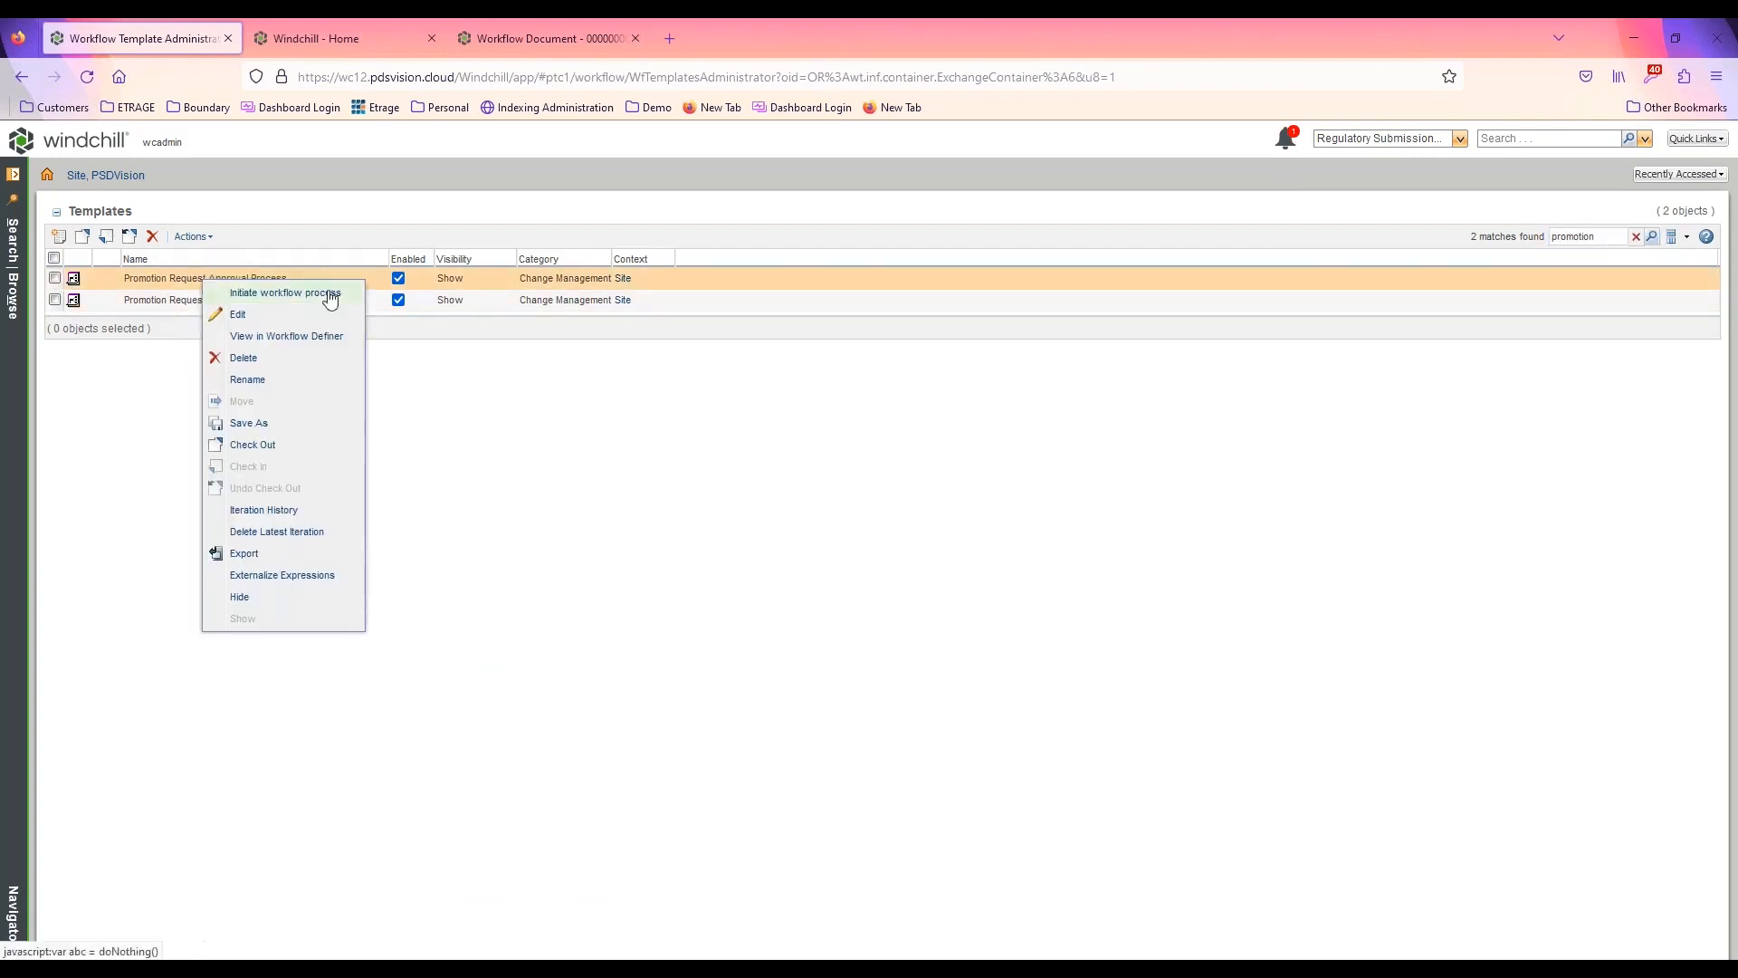
{"action": "left_click", "coordinate": [260, 323]}
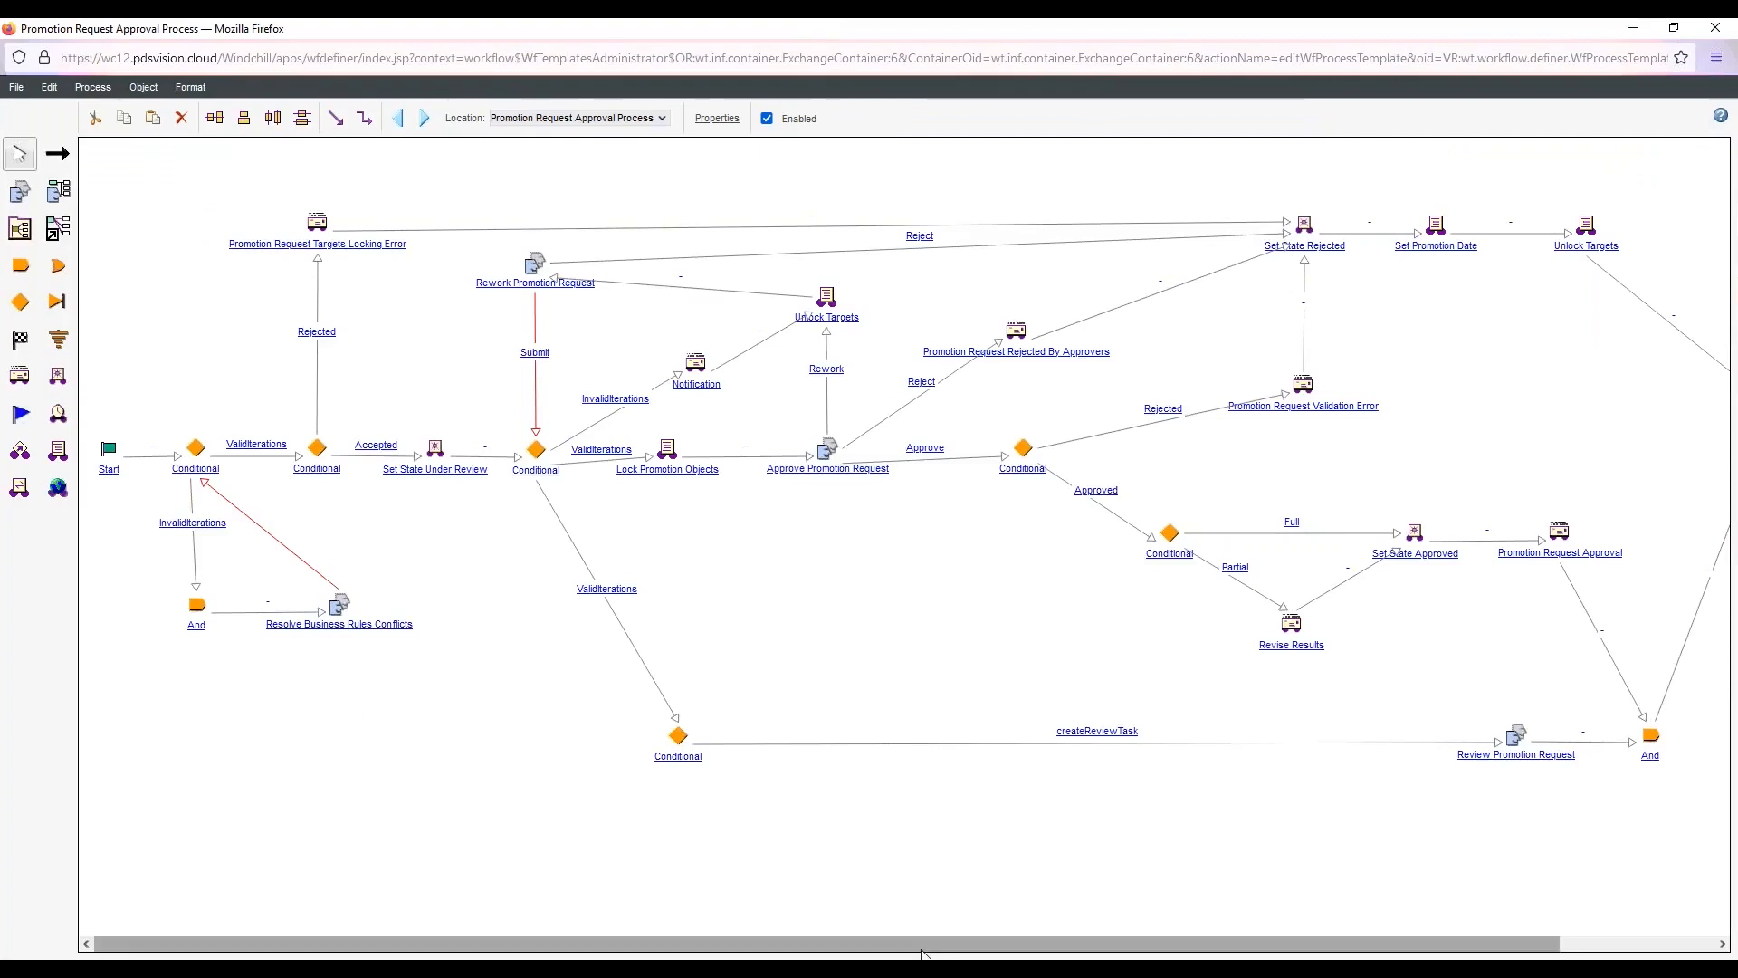
Examine the Promotion Request Approval Process diagram from start to end and close it without saving
{"action": "left_click_drag", "start_coordinate": [920, 949], "coordinate": [1079, 947]}
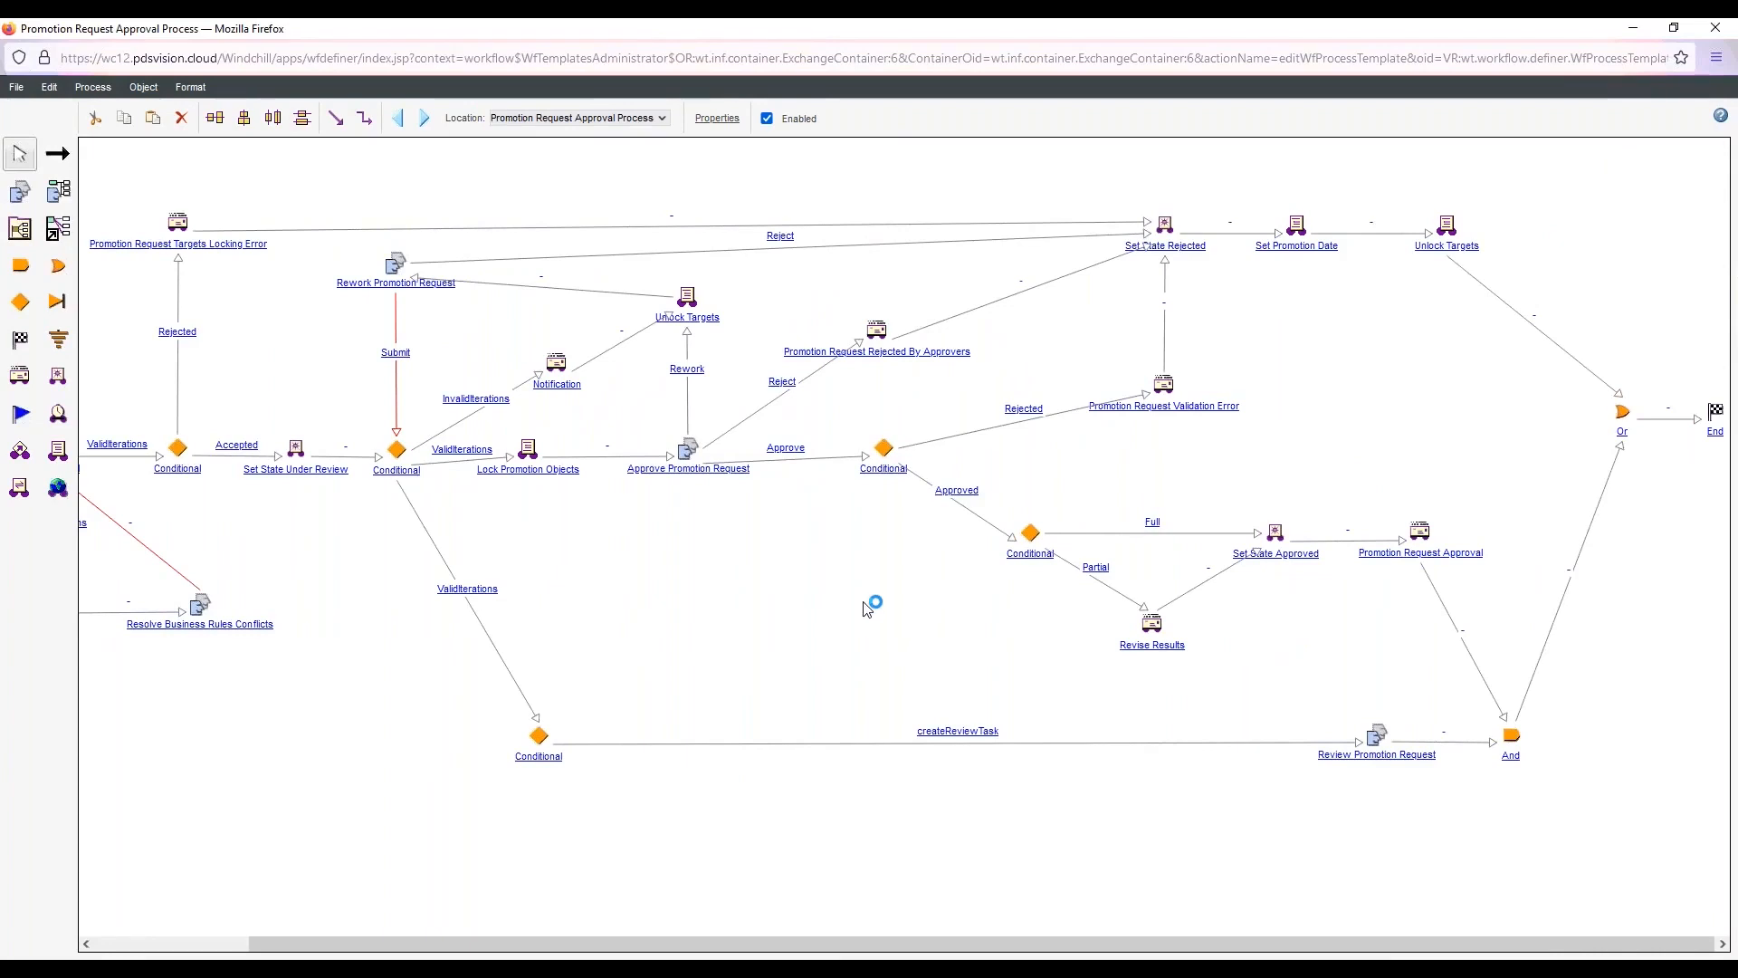
{"action": "key", "text": "ctrl+f"}
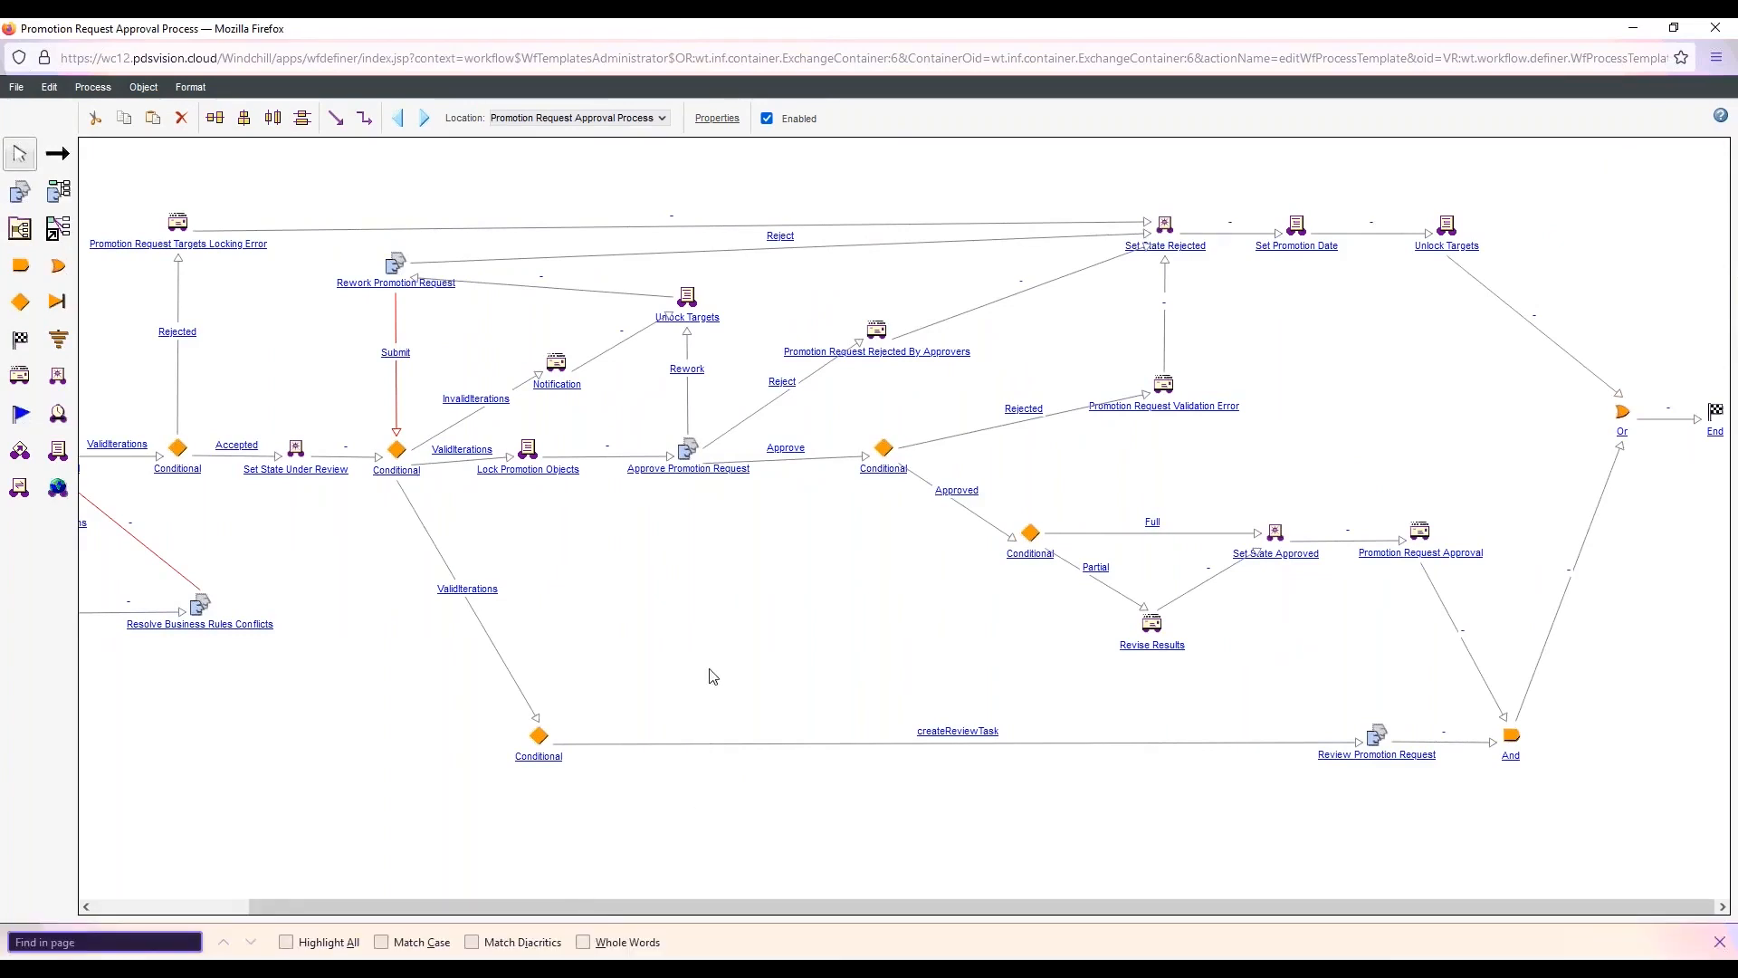
{"action": "left_click", "coordinate": [1720, 941]}
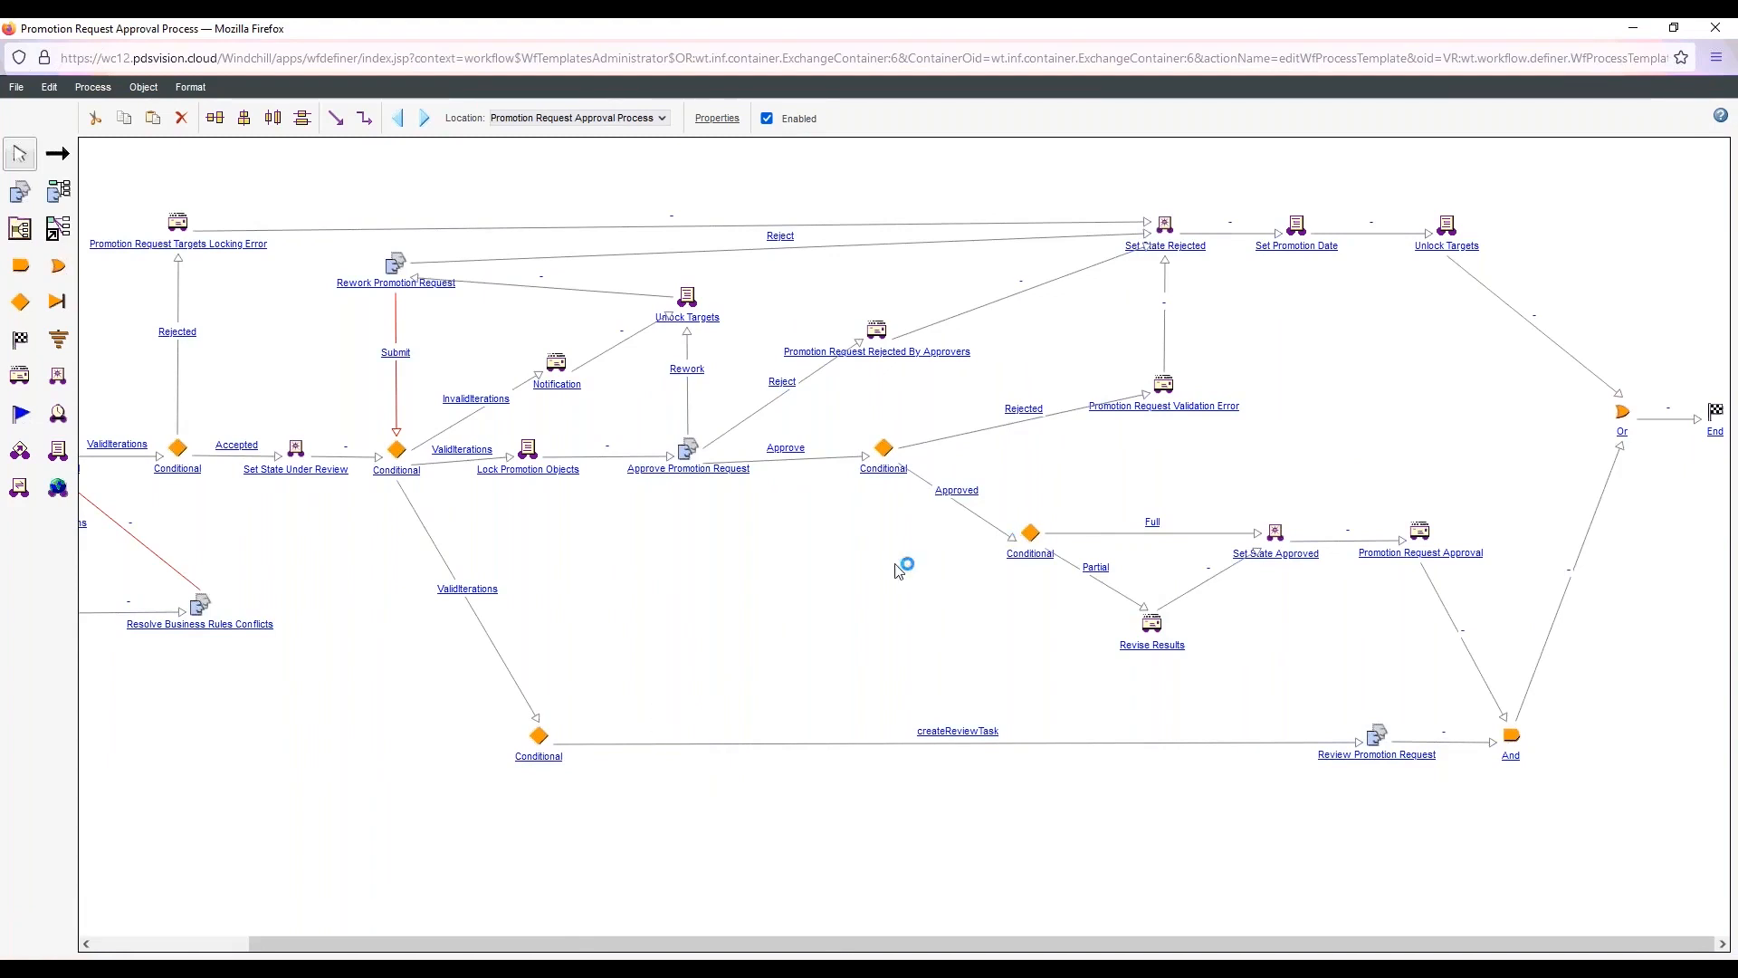
{"action": "left_click_drag", "start_coordinate": [710, 943], "coordinate": [457, 946]}
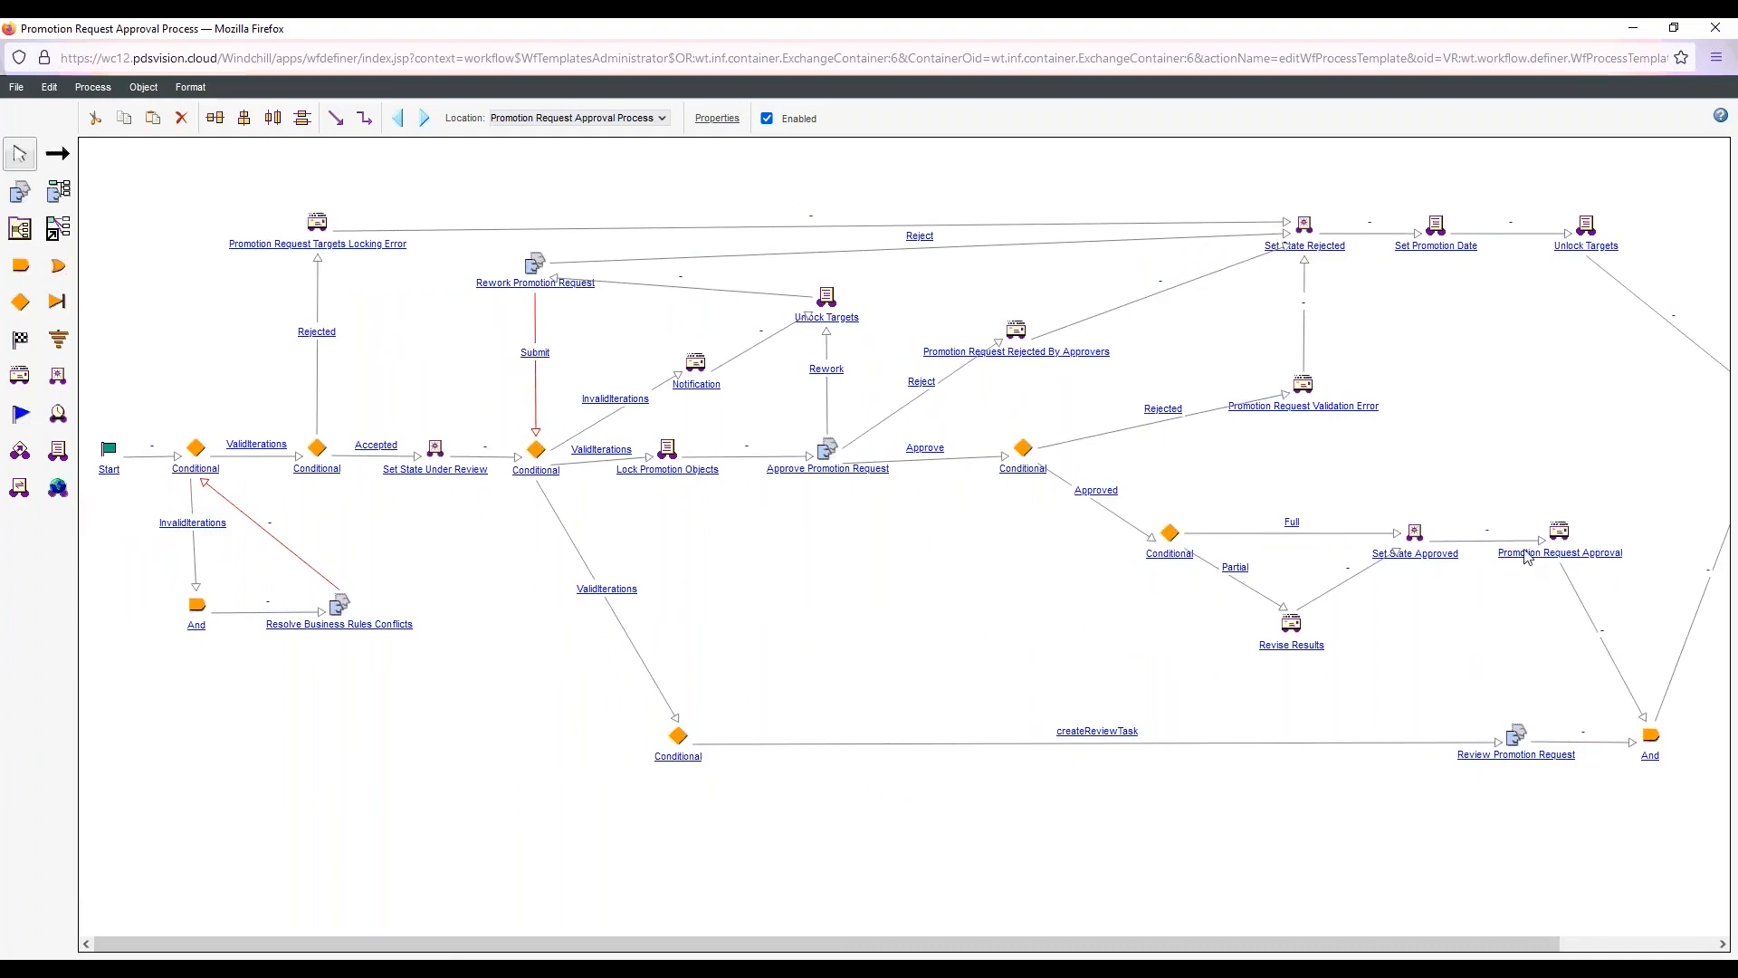
{"action": "left_click", "coordinate": [1726, 29]}
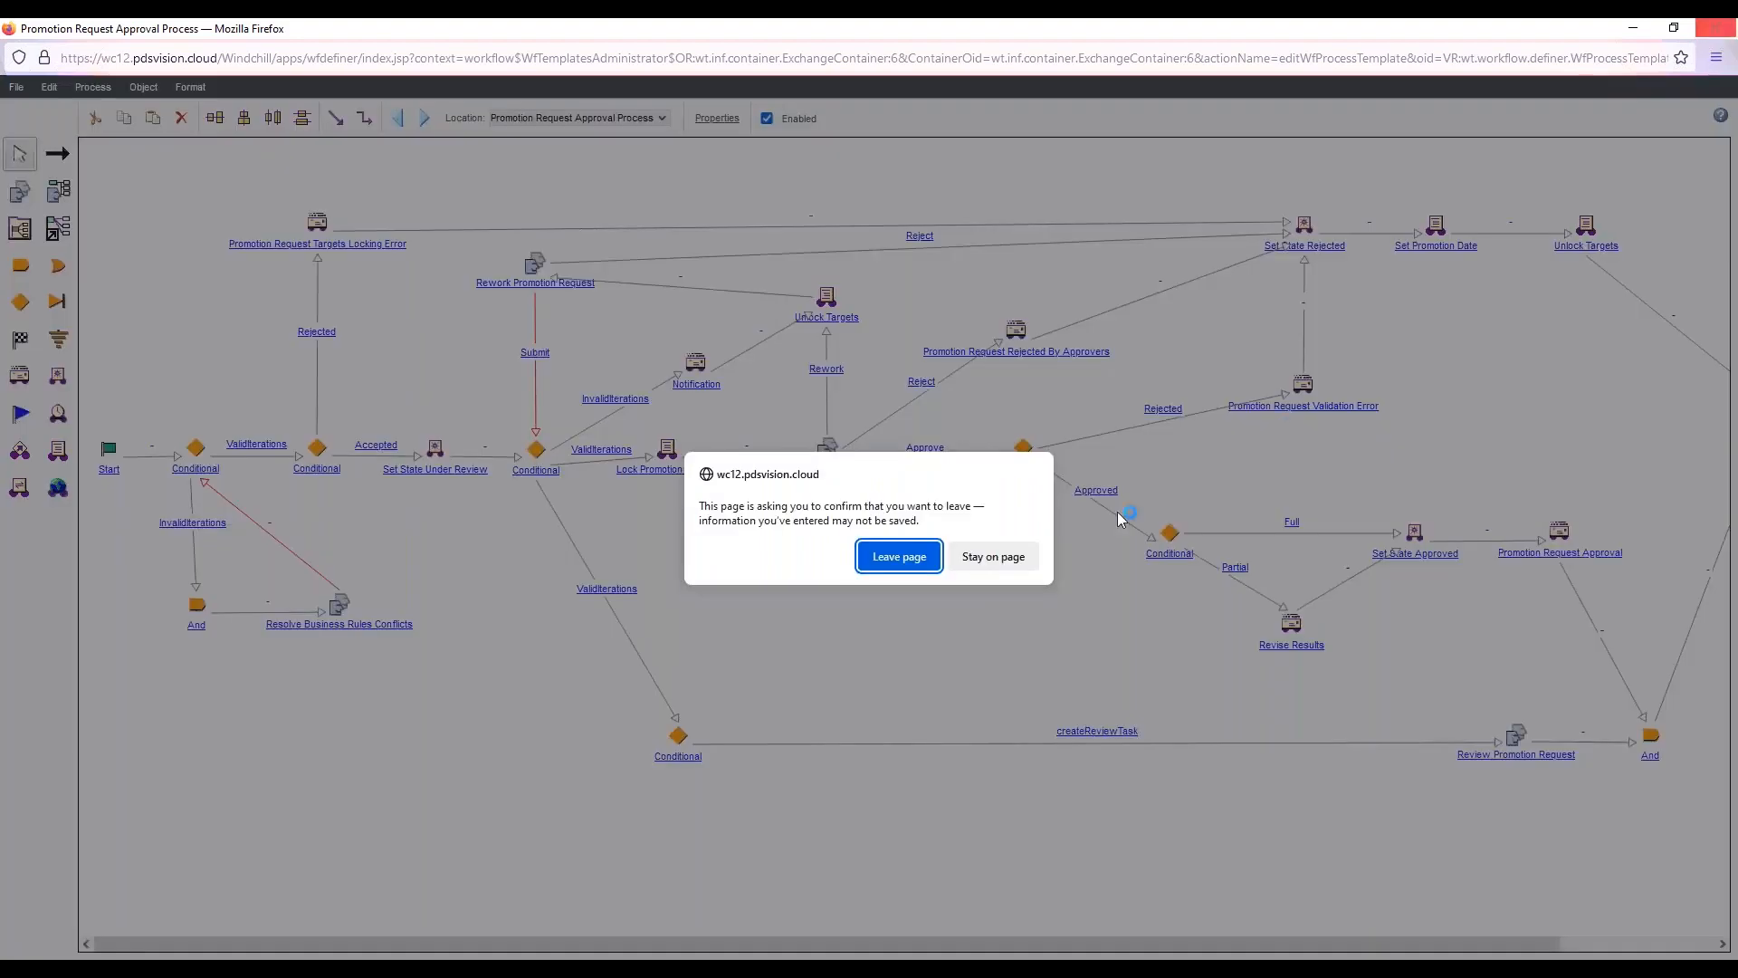
{"action": "left_click", "coordinate": [875, 558]}
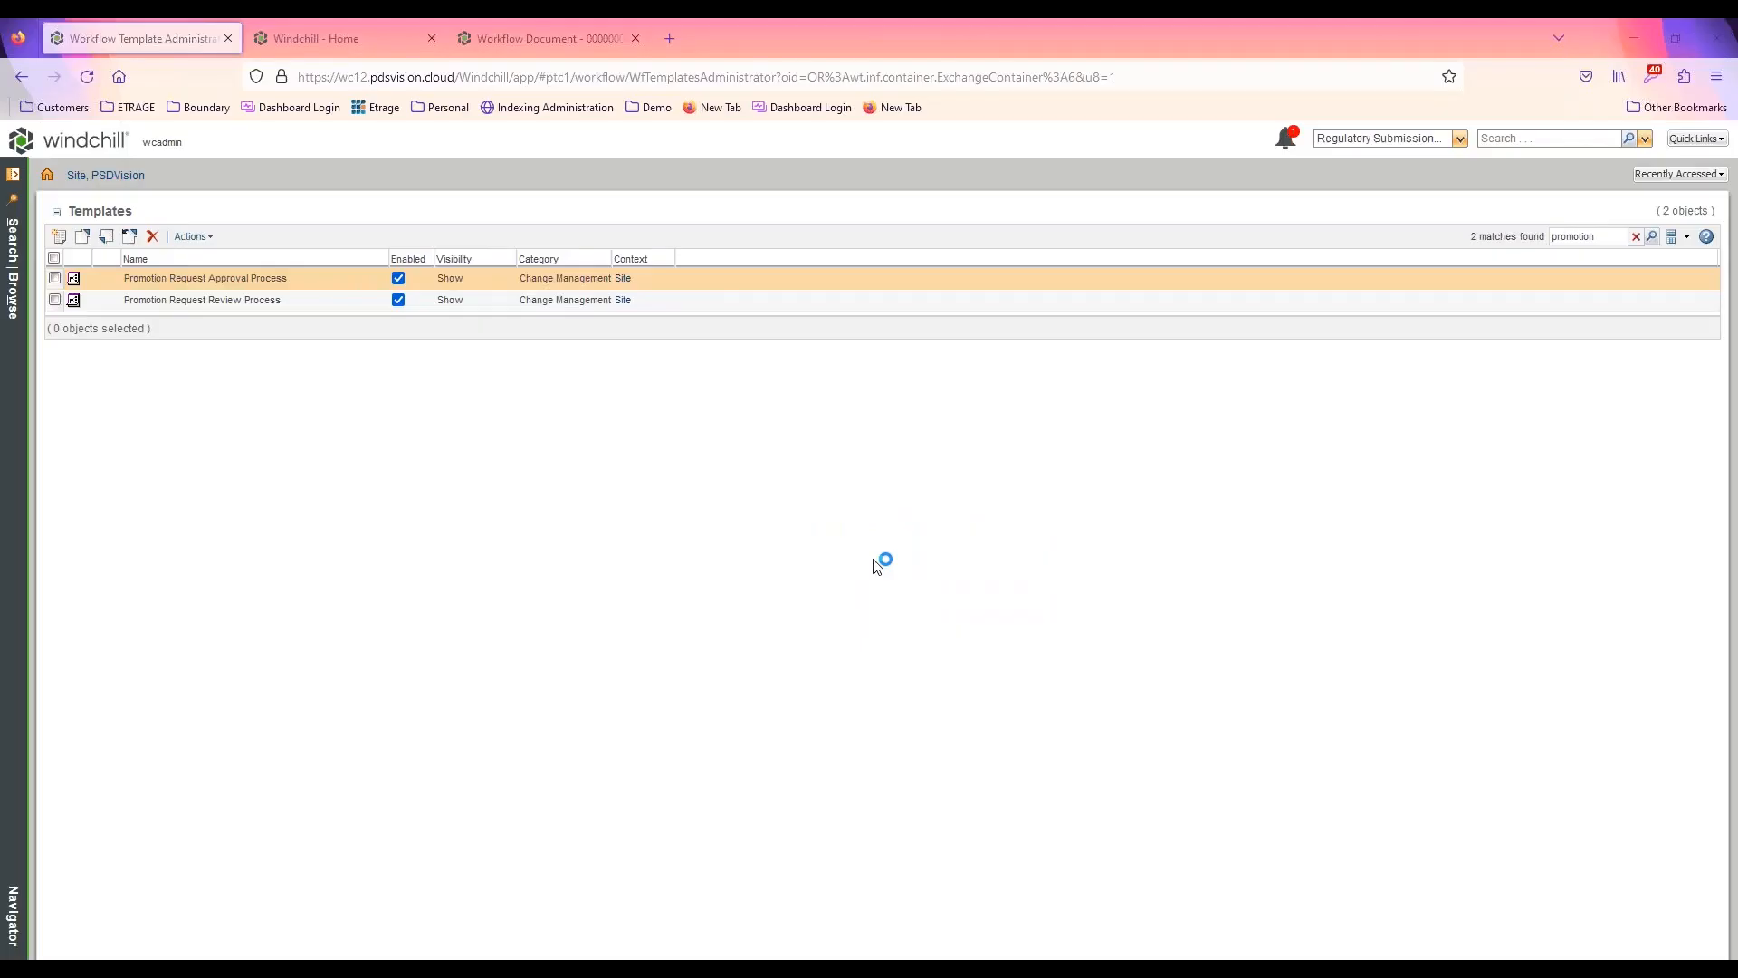
Search the workflow templates for "change" and open Change Request Workflow for editing
{"action": "left_click", "coordinate": [1636, 235]}
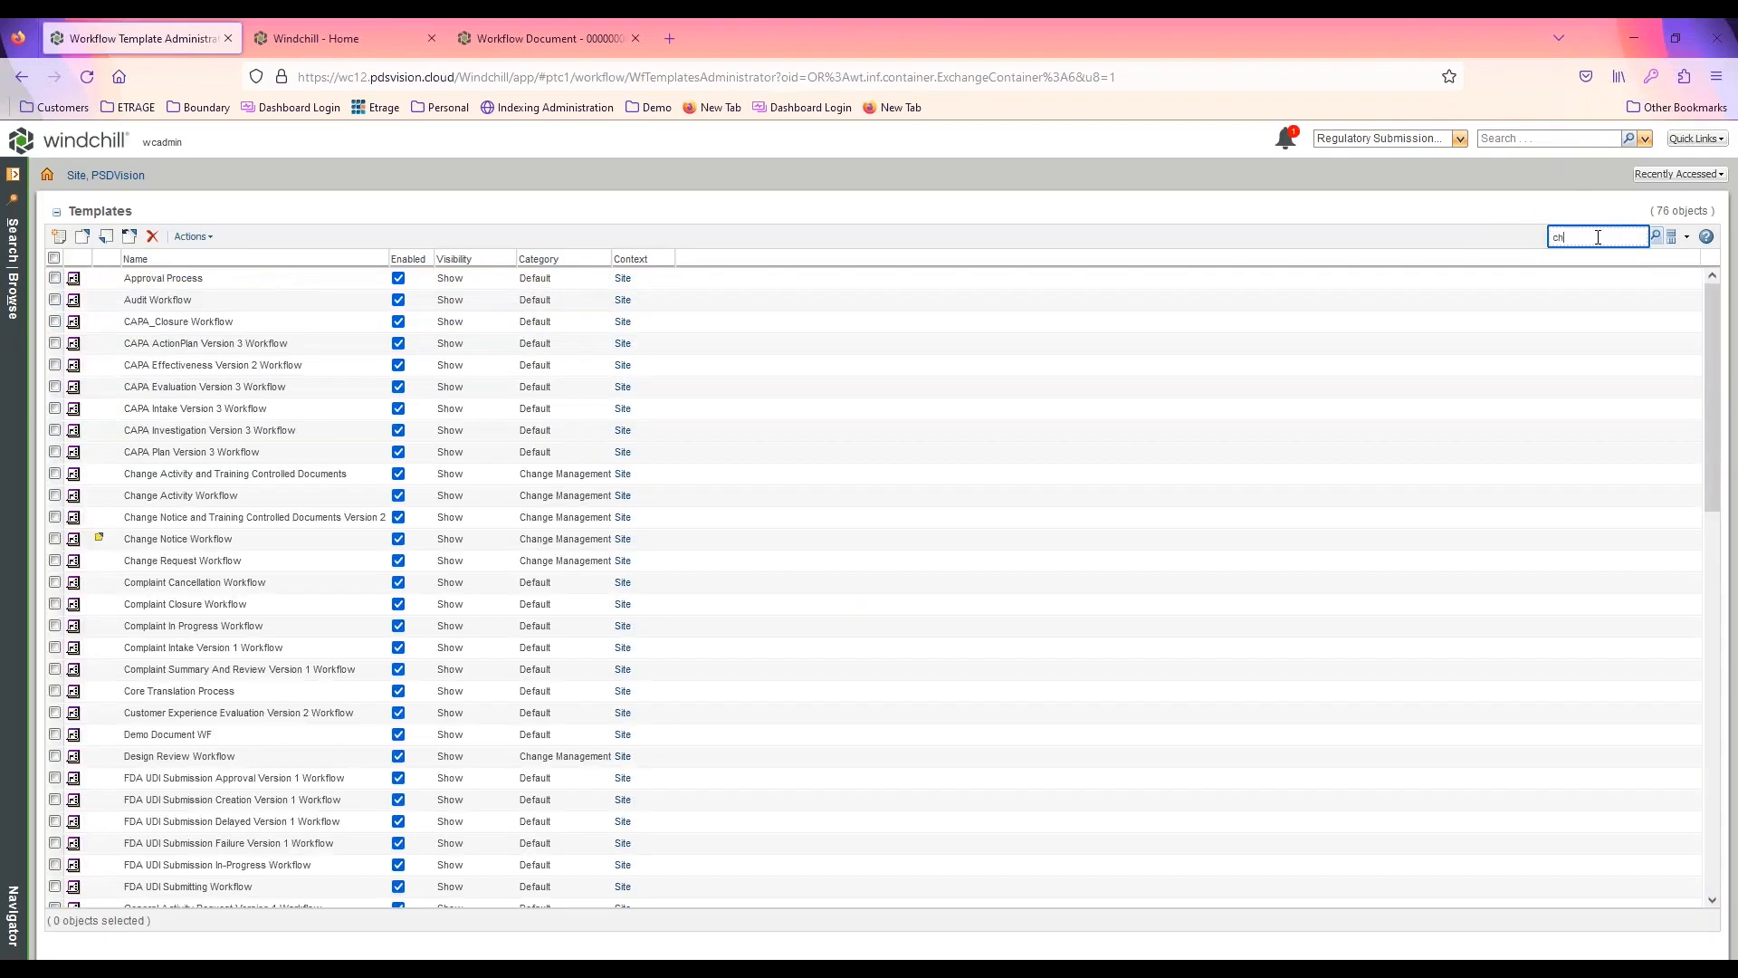
{"action": "key", "text": "Return"}
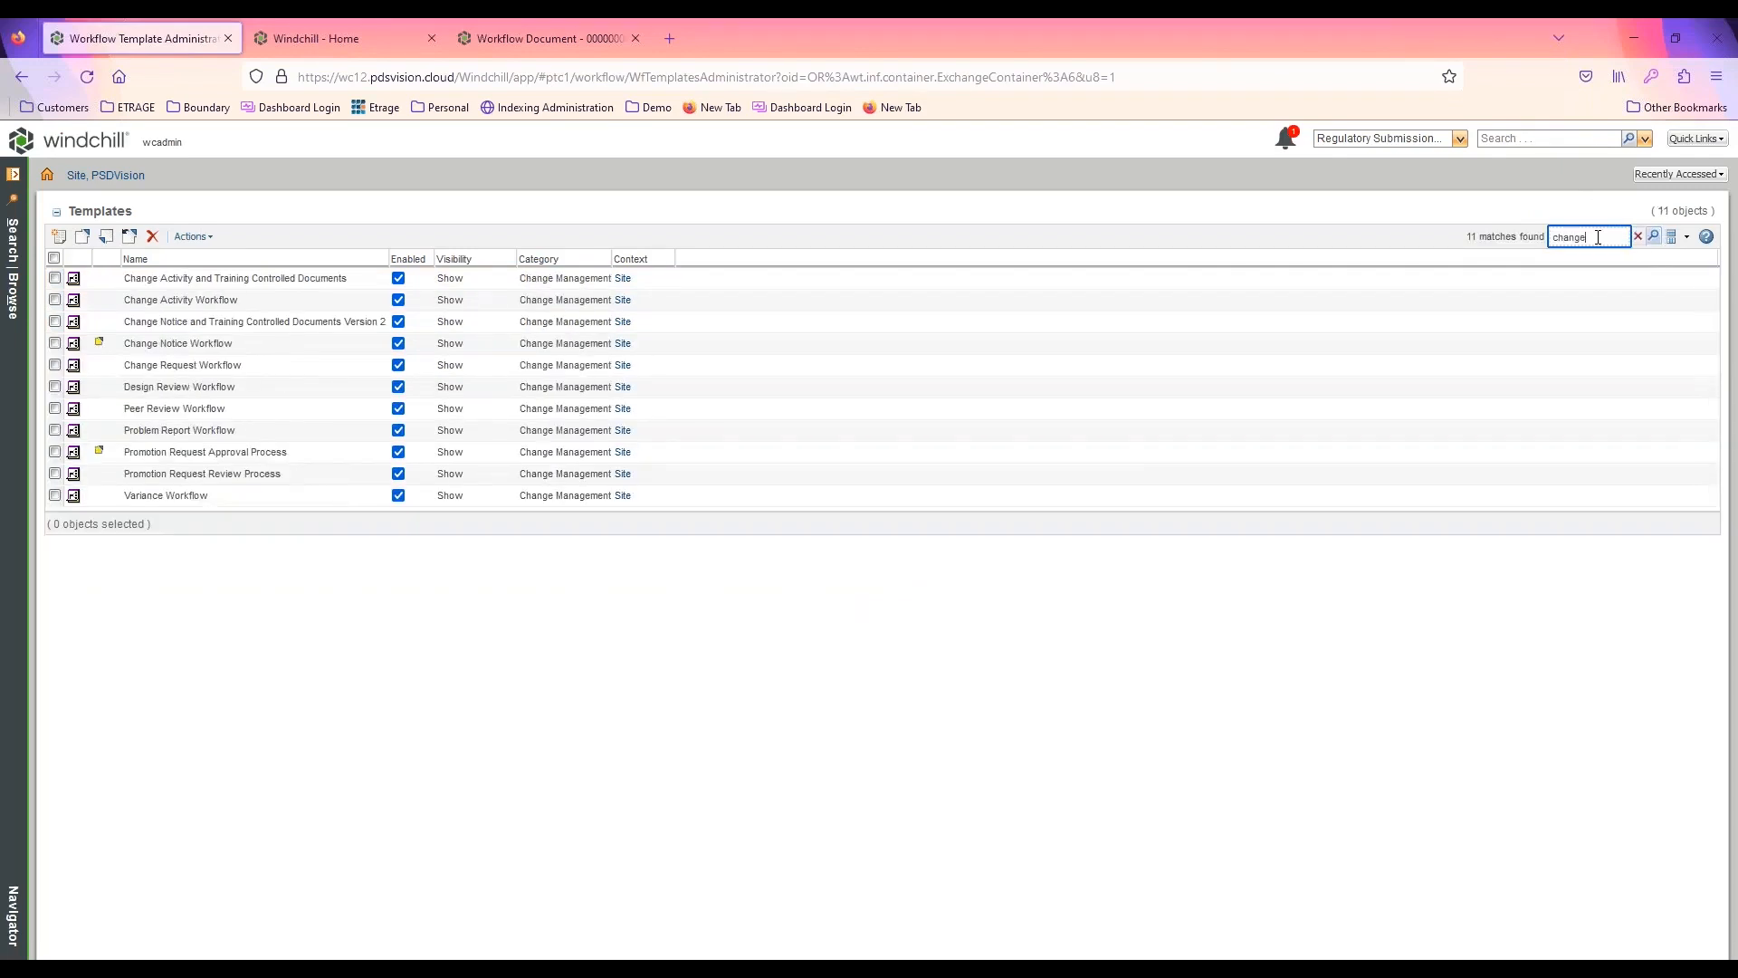
{"action": "right_click", "coordinate": [237, 364]}
{"action": "left_click", "coordinate": [283, 399]}
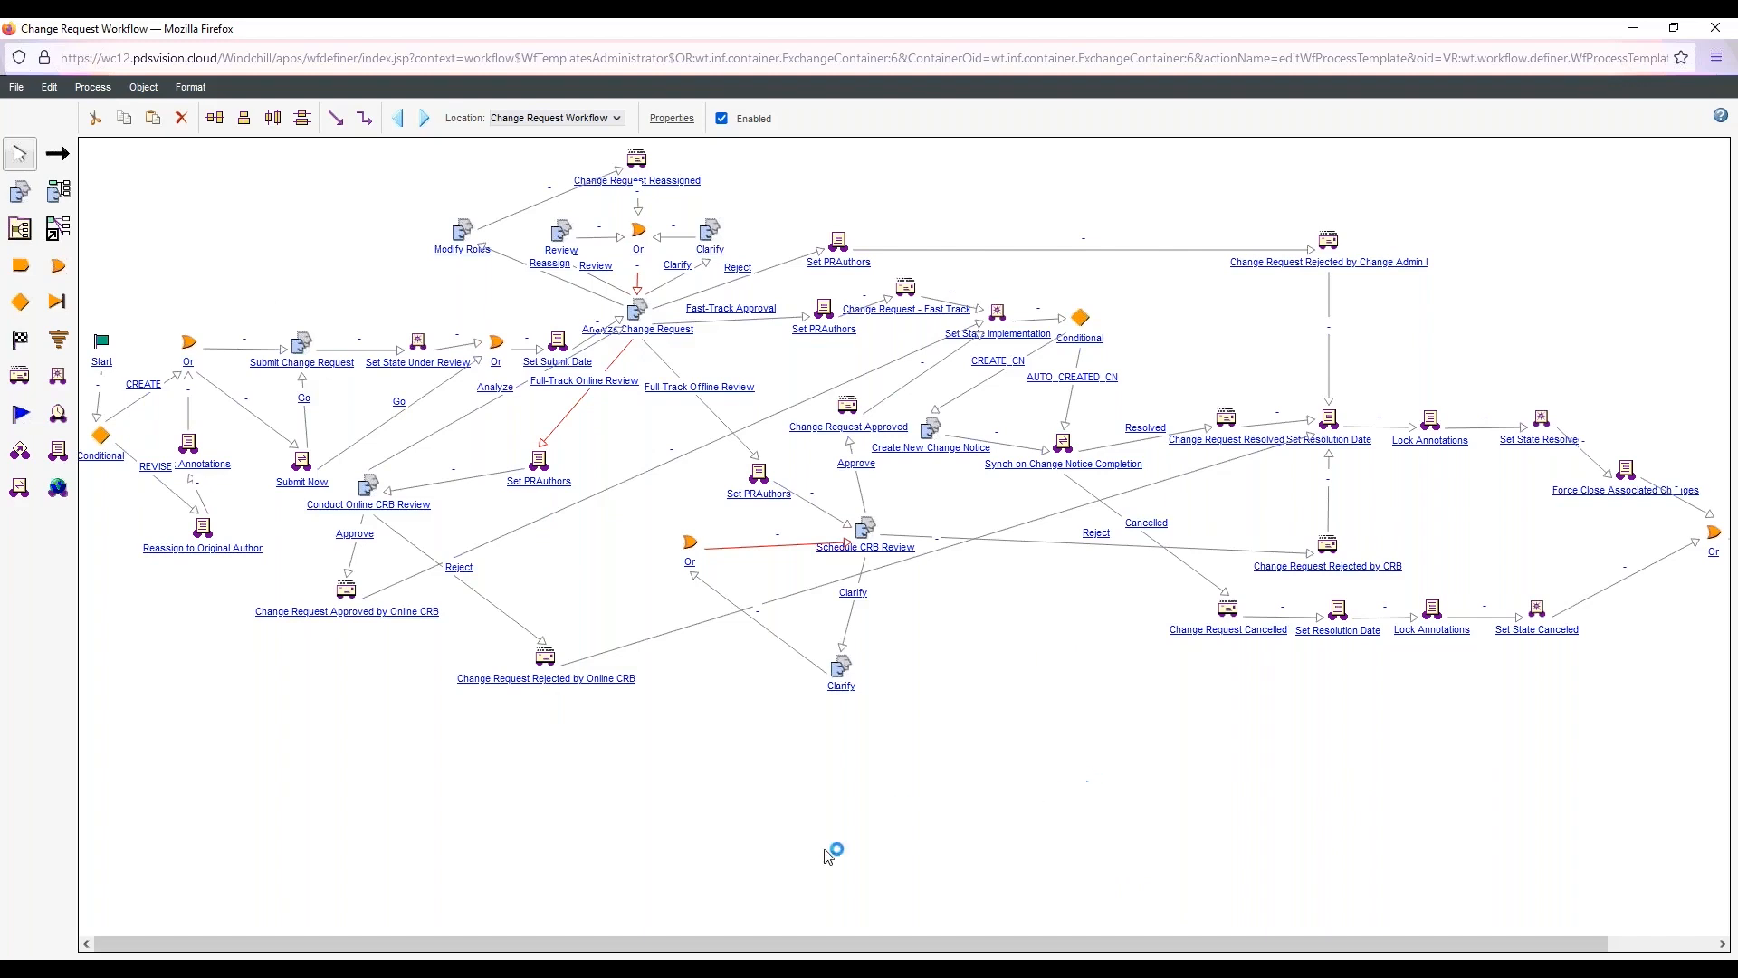
Examine the expression and description of the Set PRAuthors activity after Full-Track Offline Review, and close the Change Request Workflow without saving
{"action": "left_click_drag", "start_coordinate": [884, 942], "coordinate": [1035, 948]}
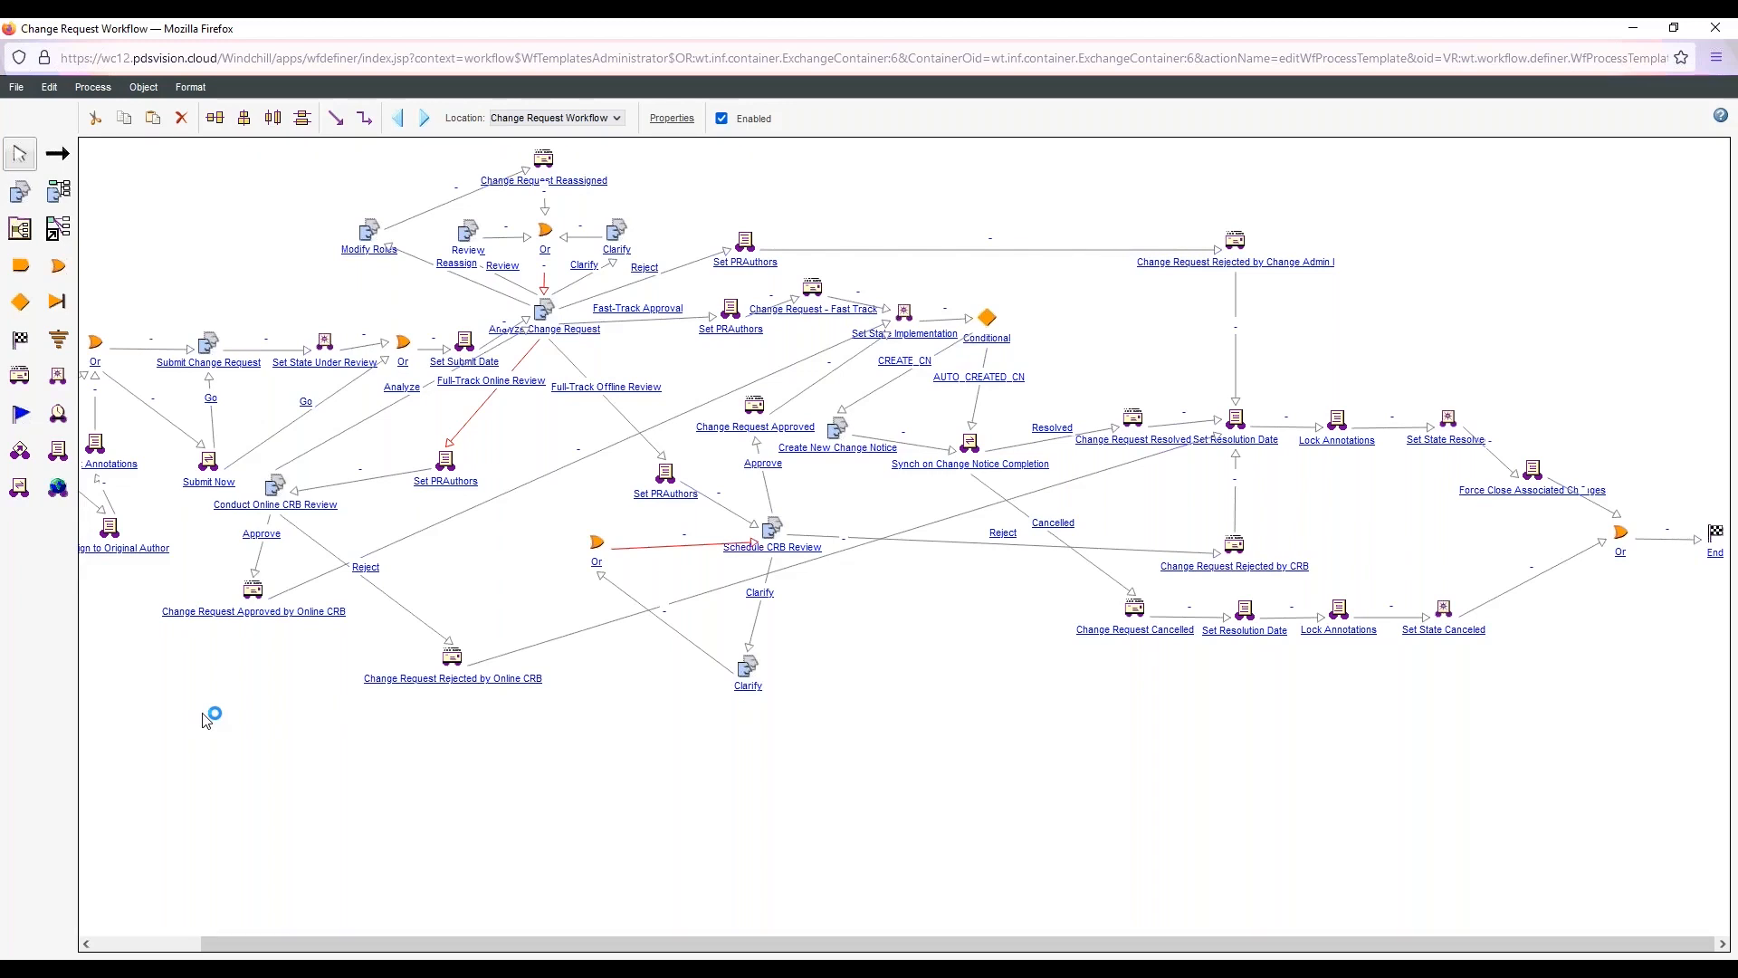
{"action": "left_click", "coordinate": [666, 476]}
{"action": "double_click", "coordinate": [668, 499]}
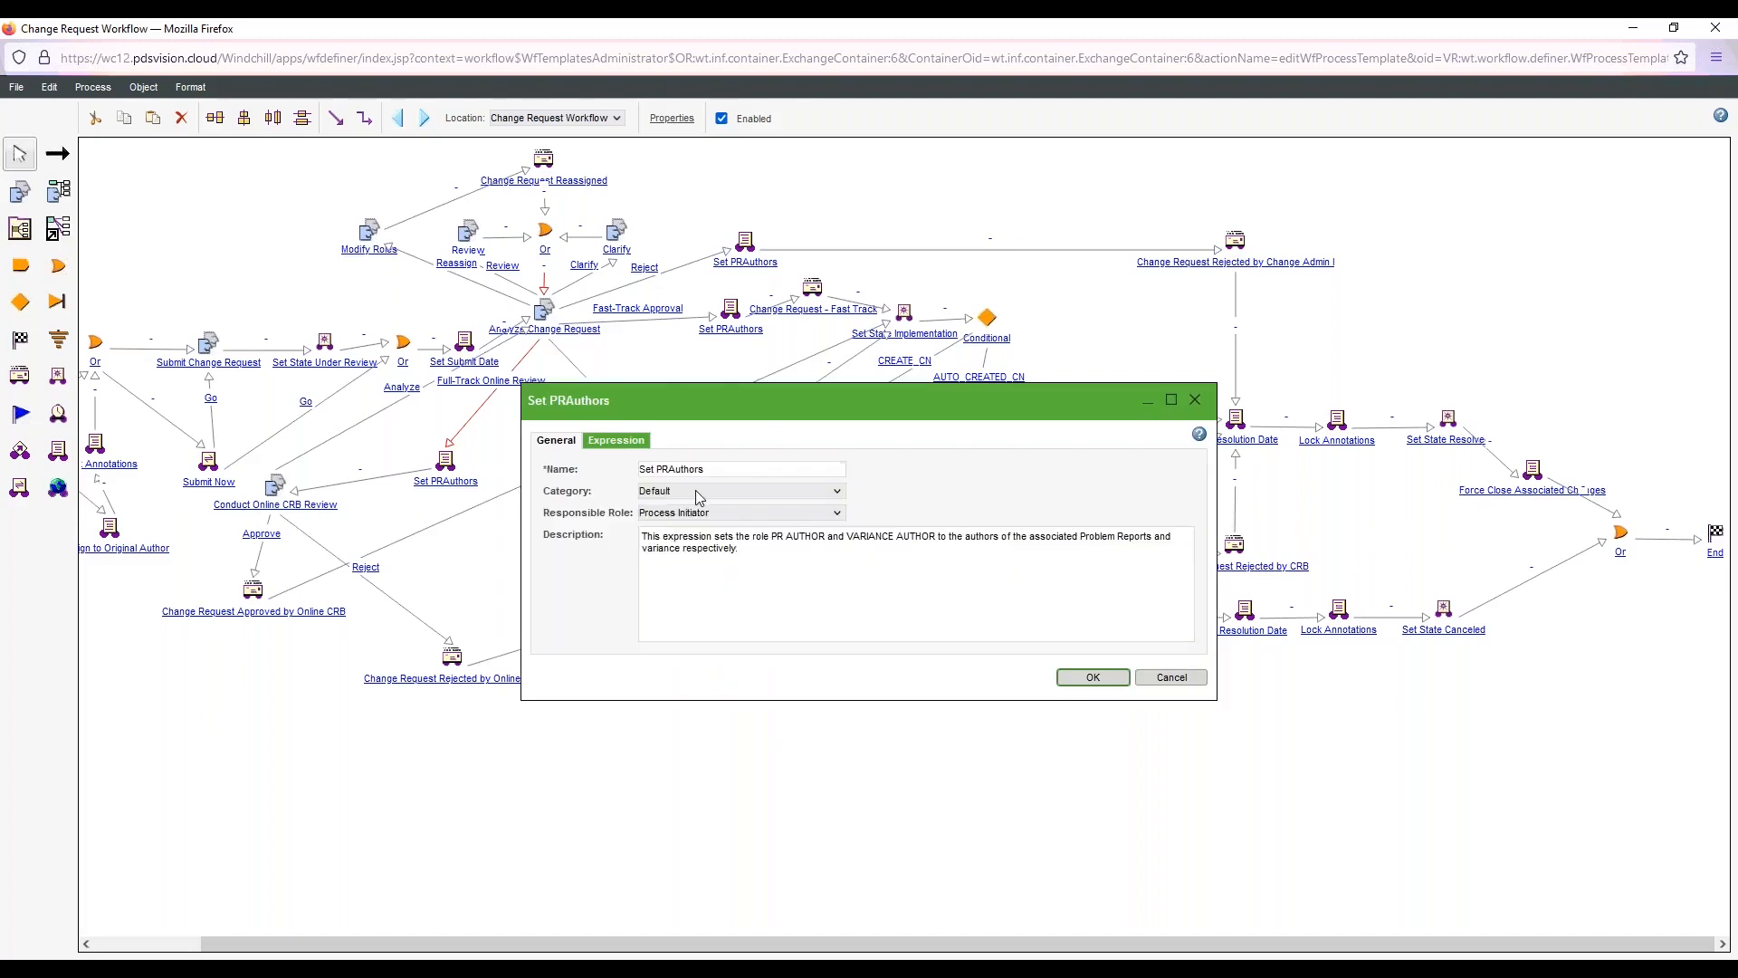
{"action": "left_click", "coordinate": [629, 443]}
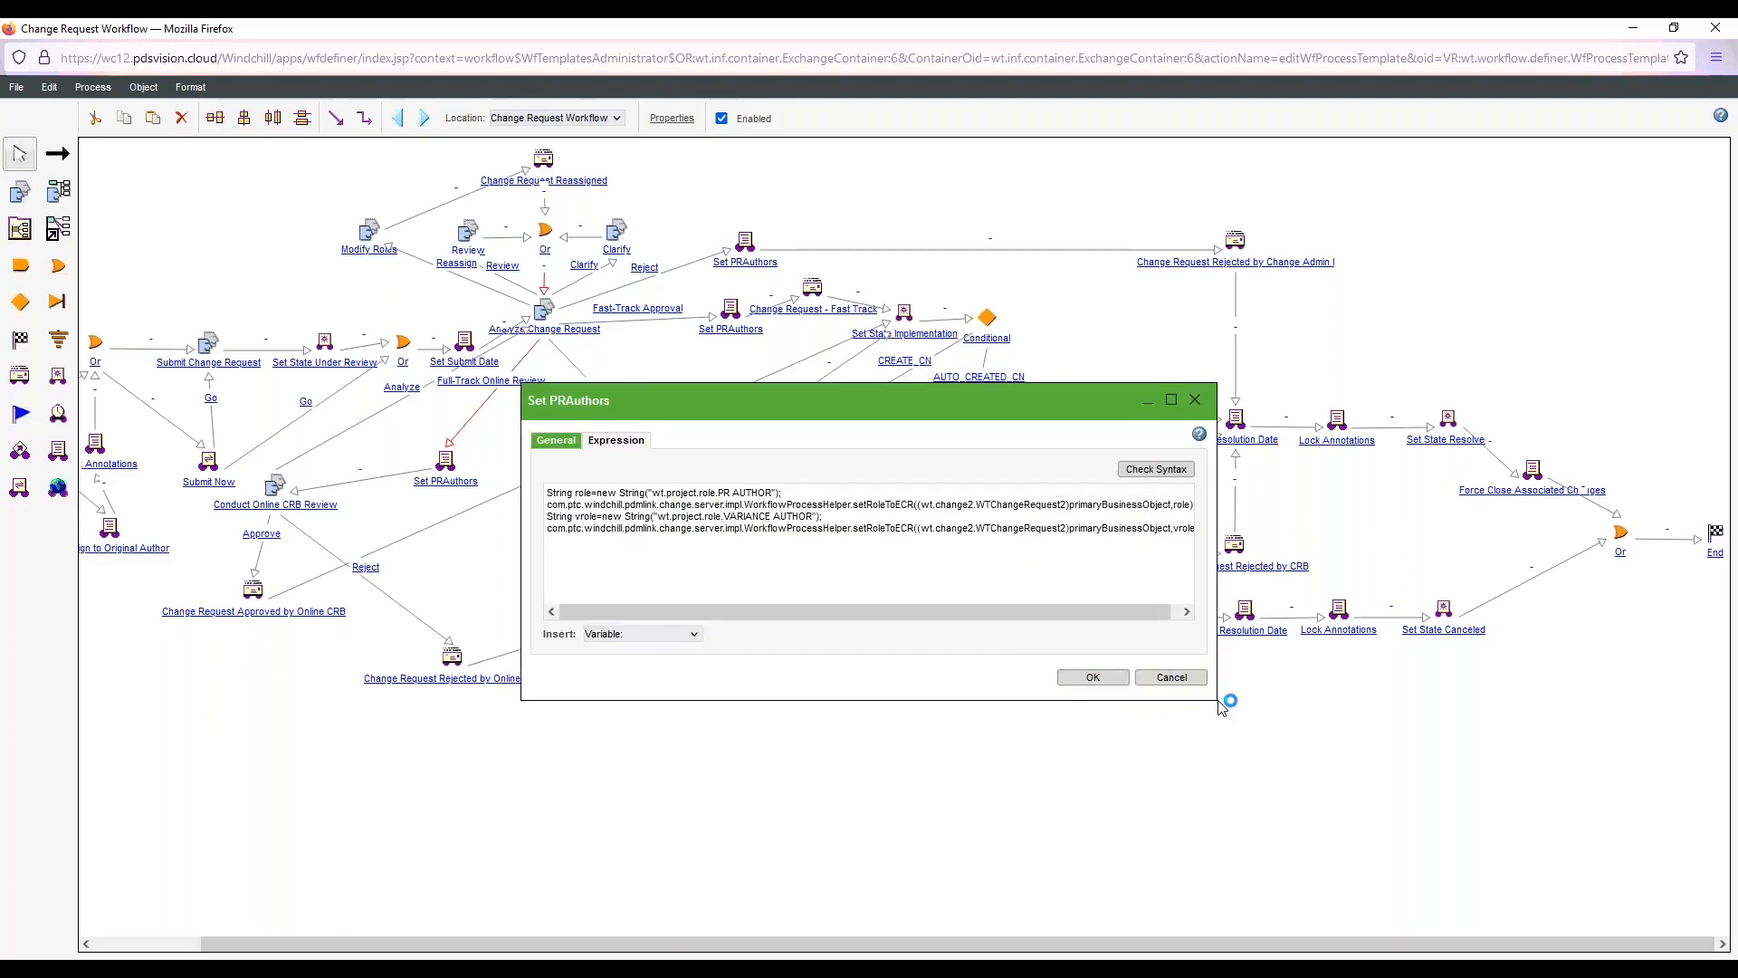
{"action": "left_click_drag", "start_coordinate": [1221, 707], "coordinate": [1377, 711]}
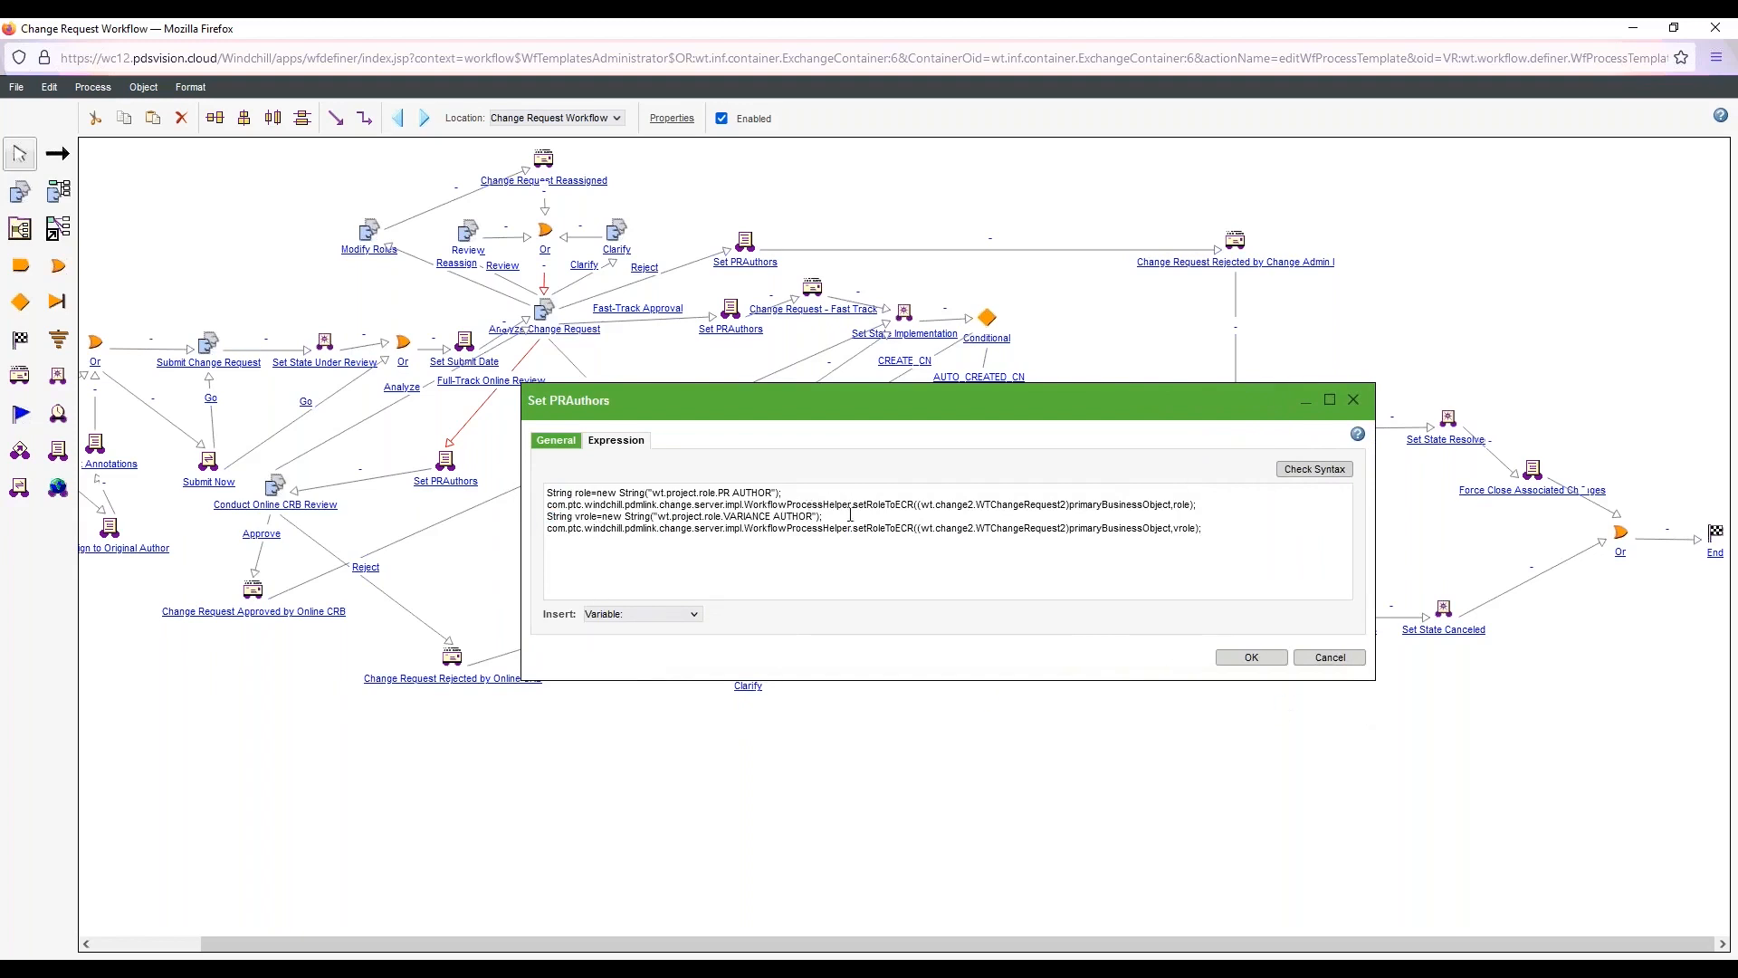
{"action": "left_click", "coordinate": [590, 516]}
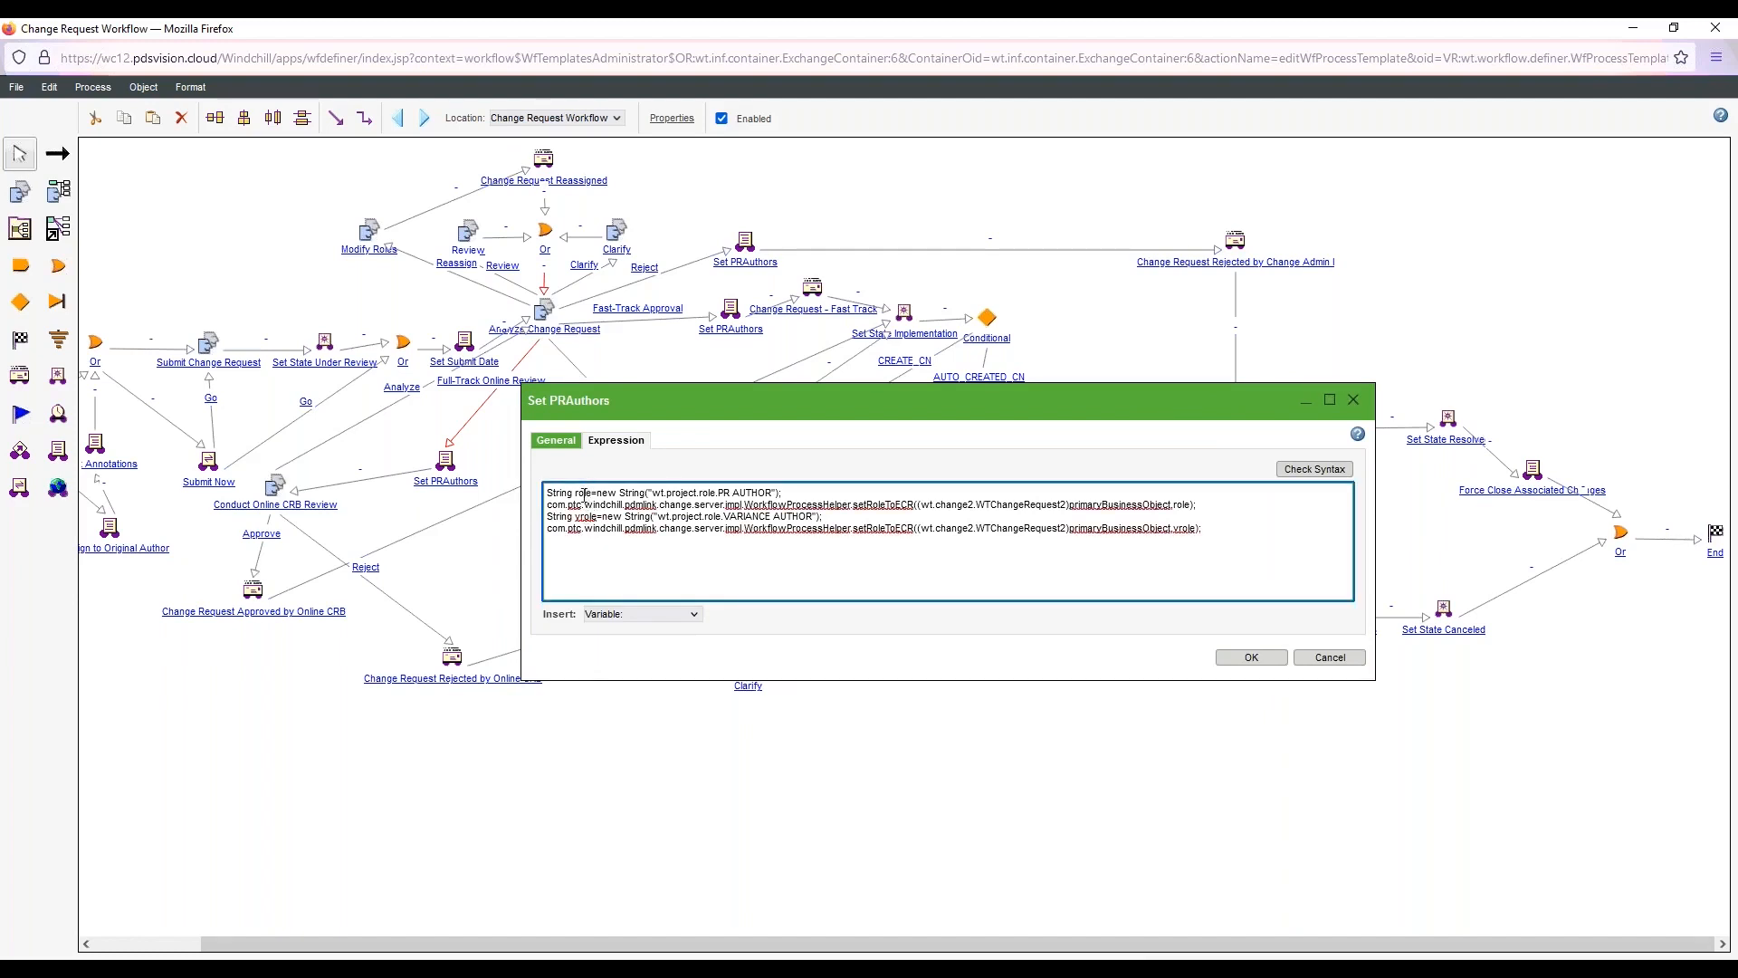
{"action": "left_click", "coordinate": [556, 439]}
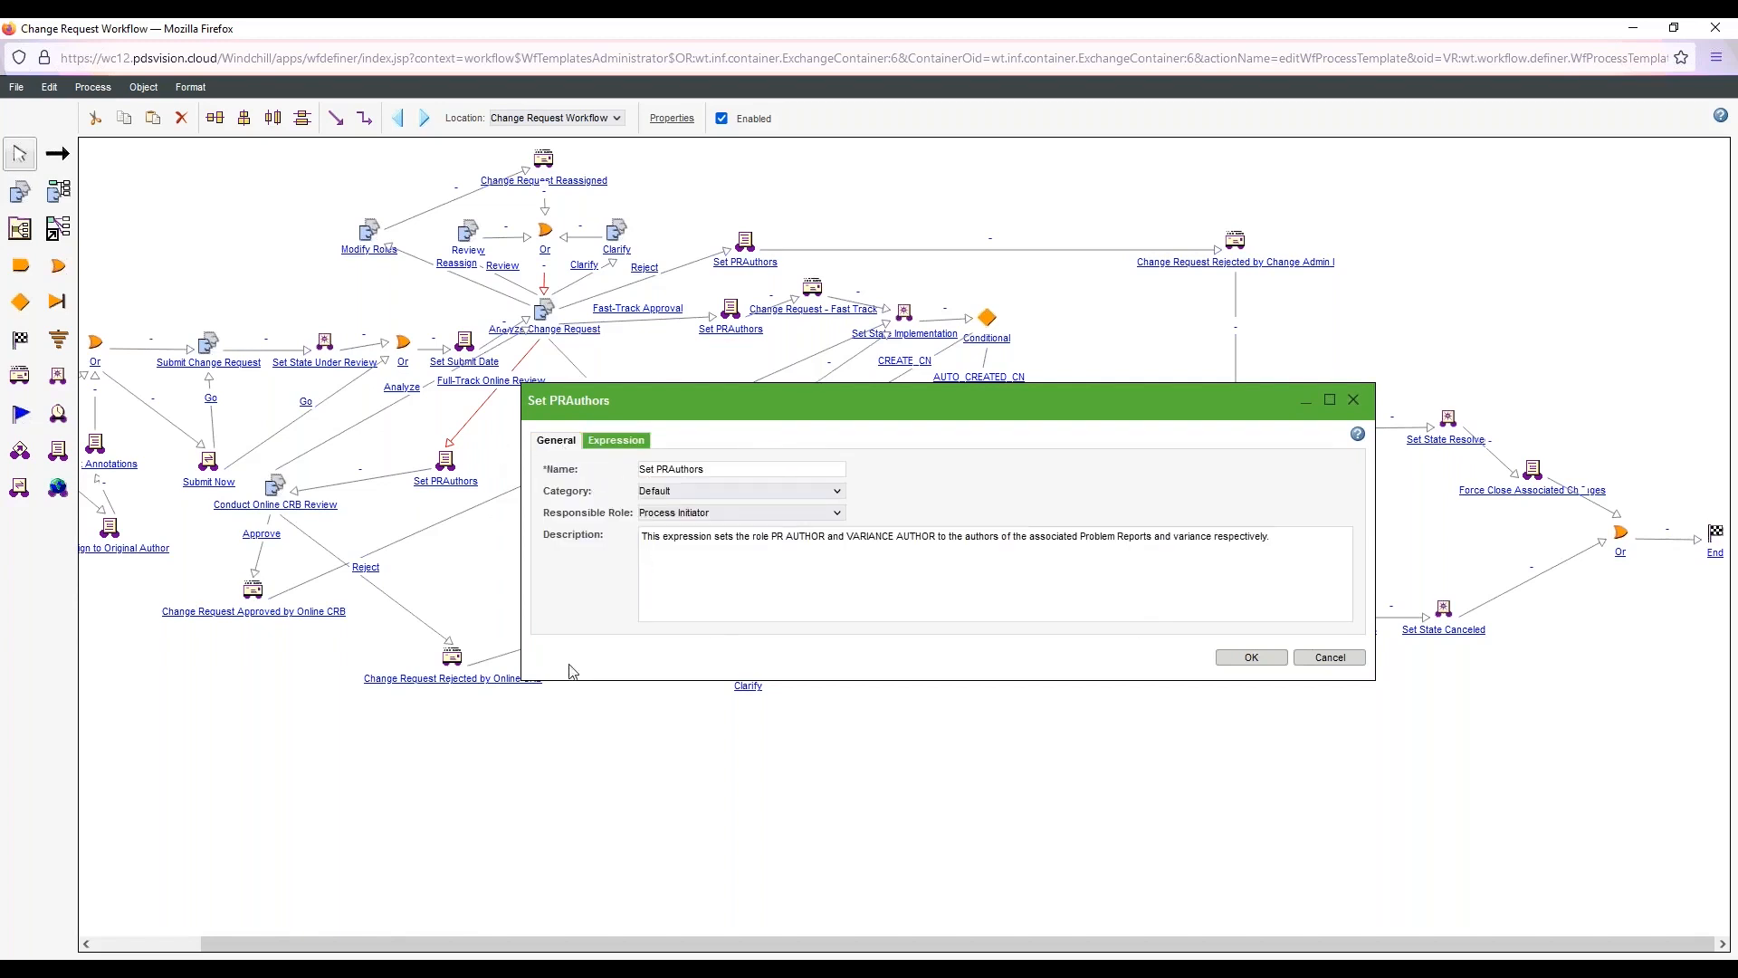
{"action": "left_click", "coordinate": [1251, 657]}
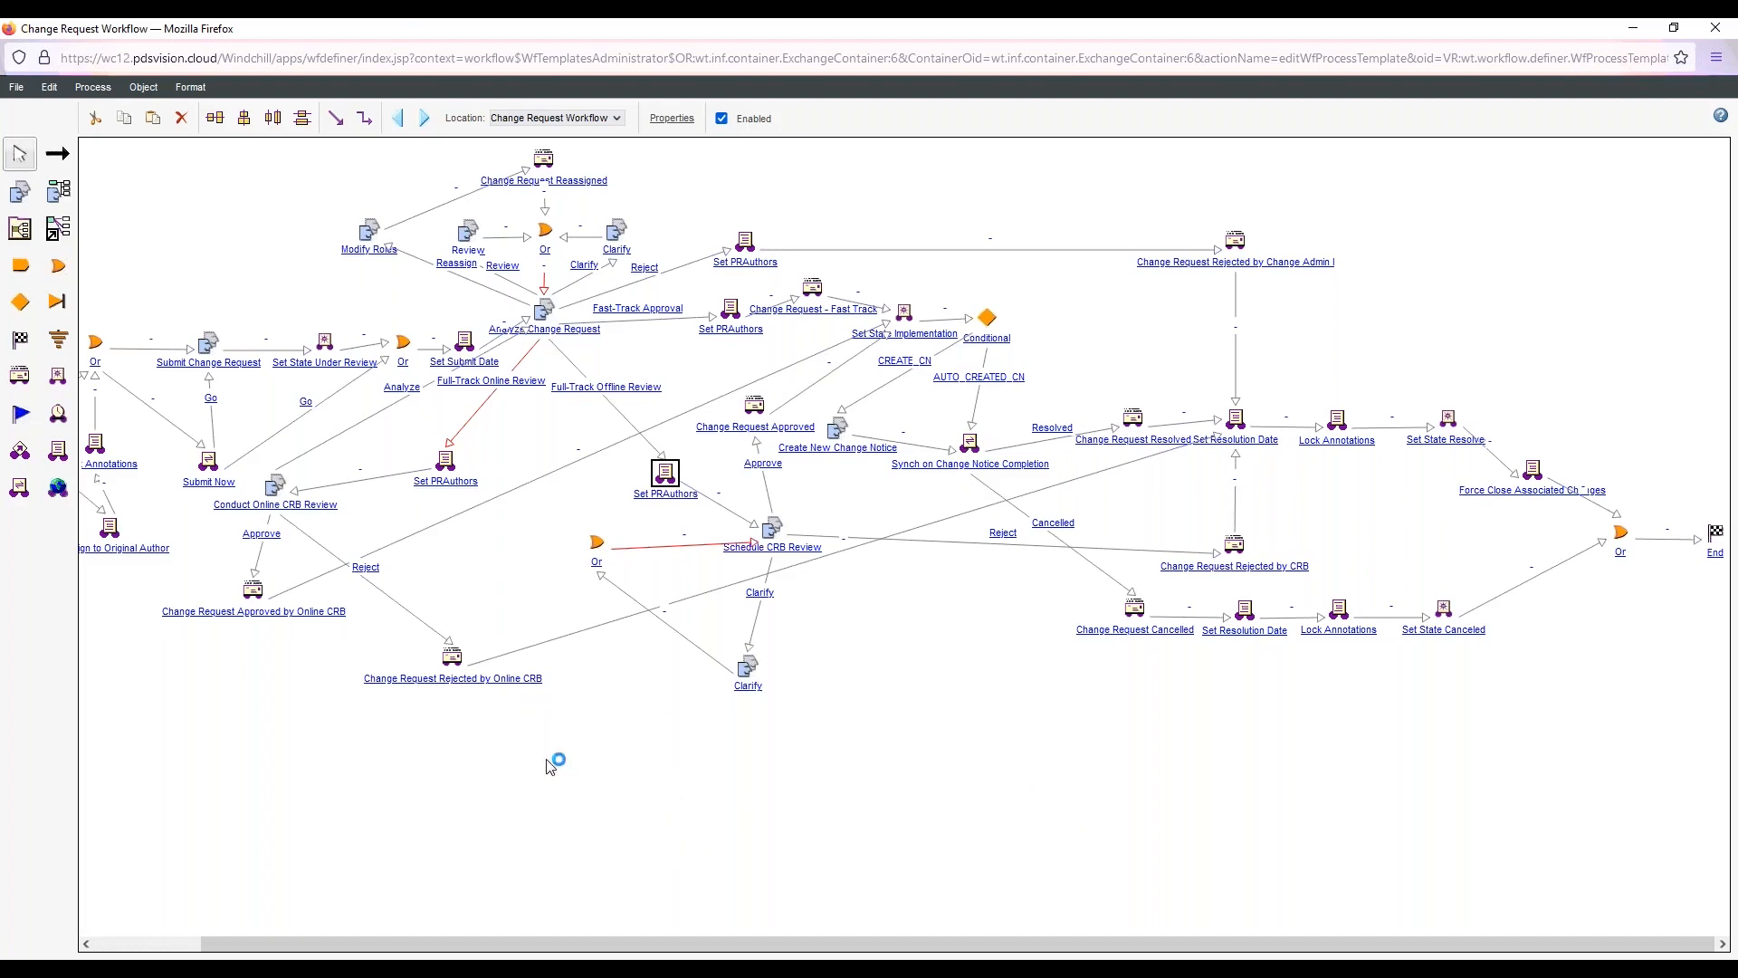
{"action": "left_click", "coordinate": [1720, 32]}
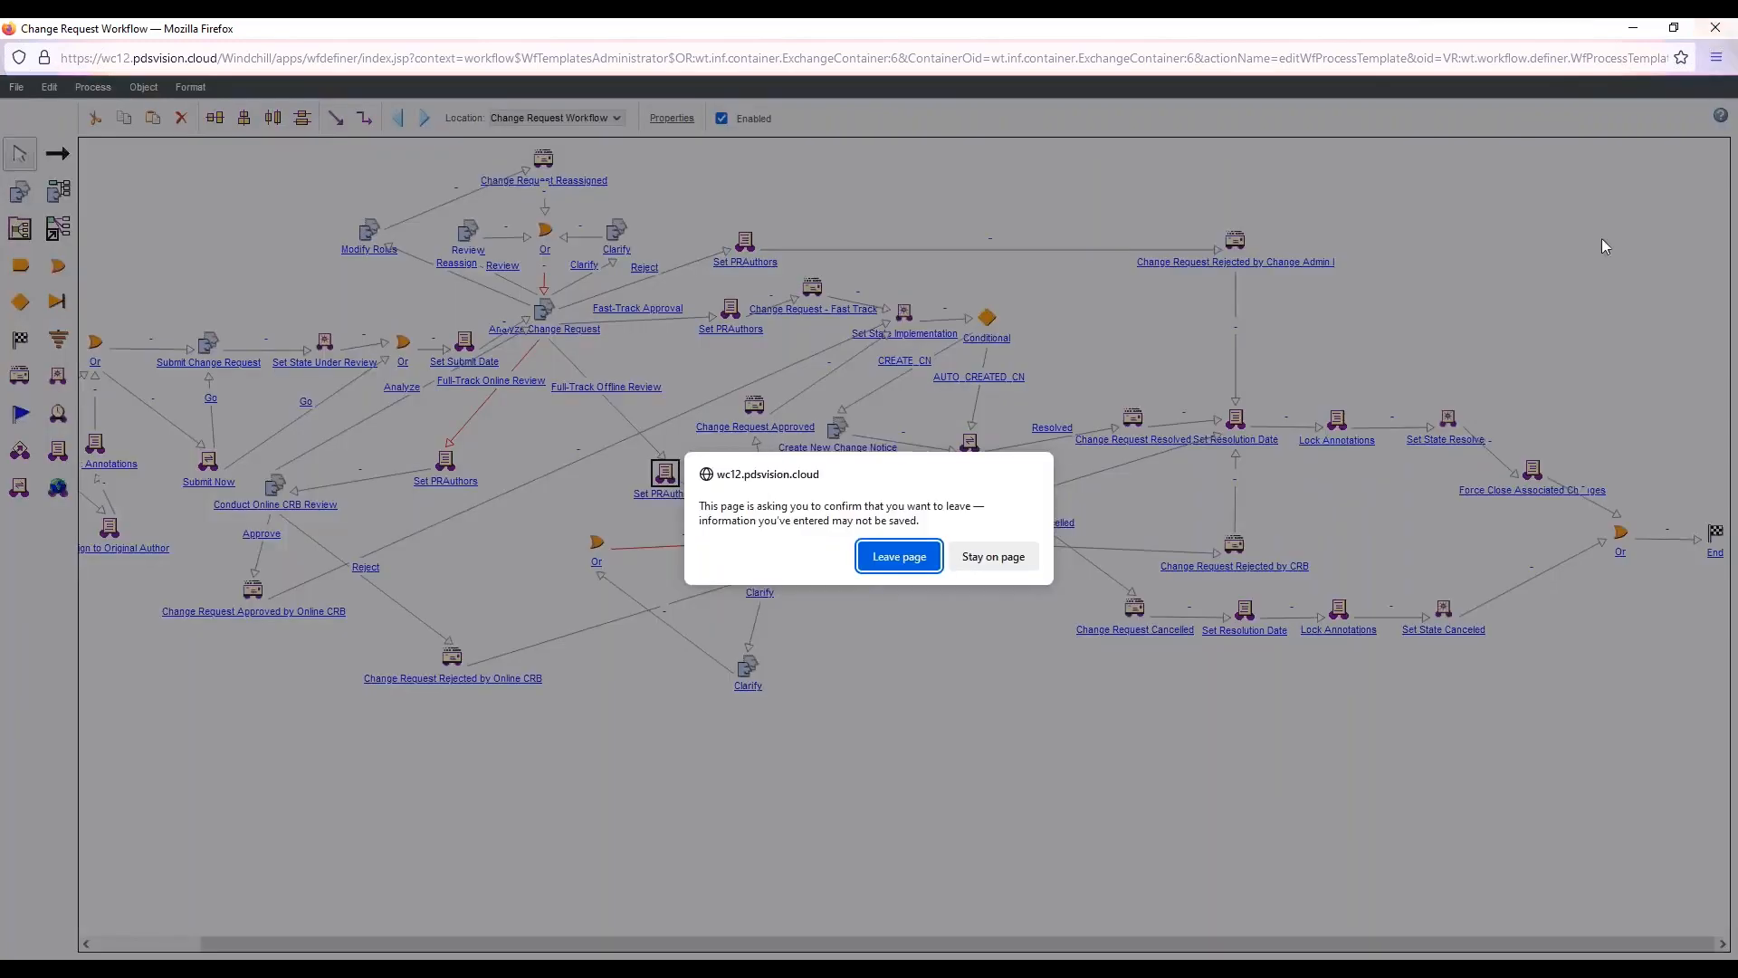
{"action": "left_click", "coordinate": [895, 557]}
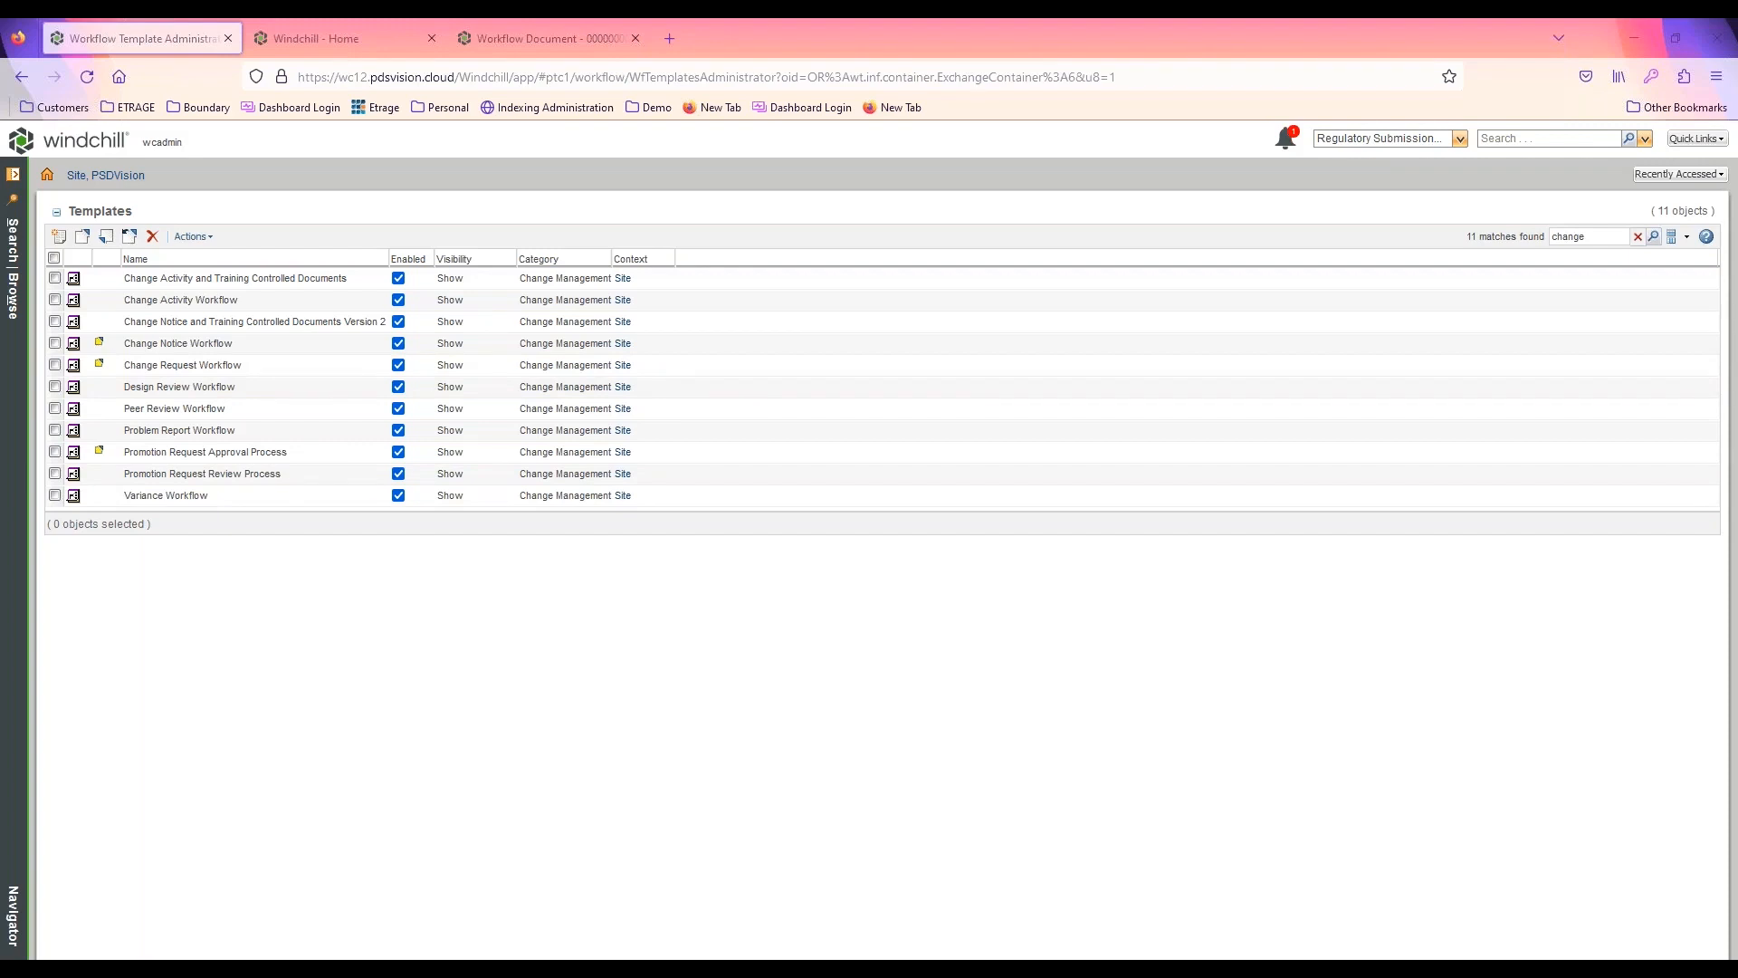
Clear the template search and view the actions available for Demo Document WF and for the template list
{"action": "left_click", "coordinate": [1636, 237]}
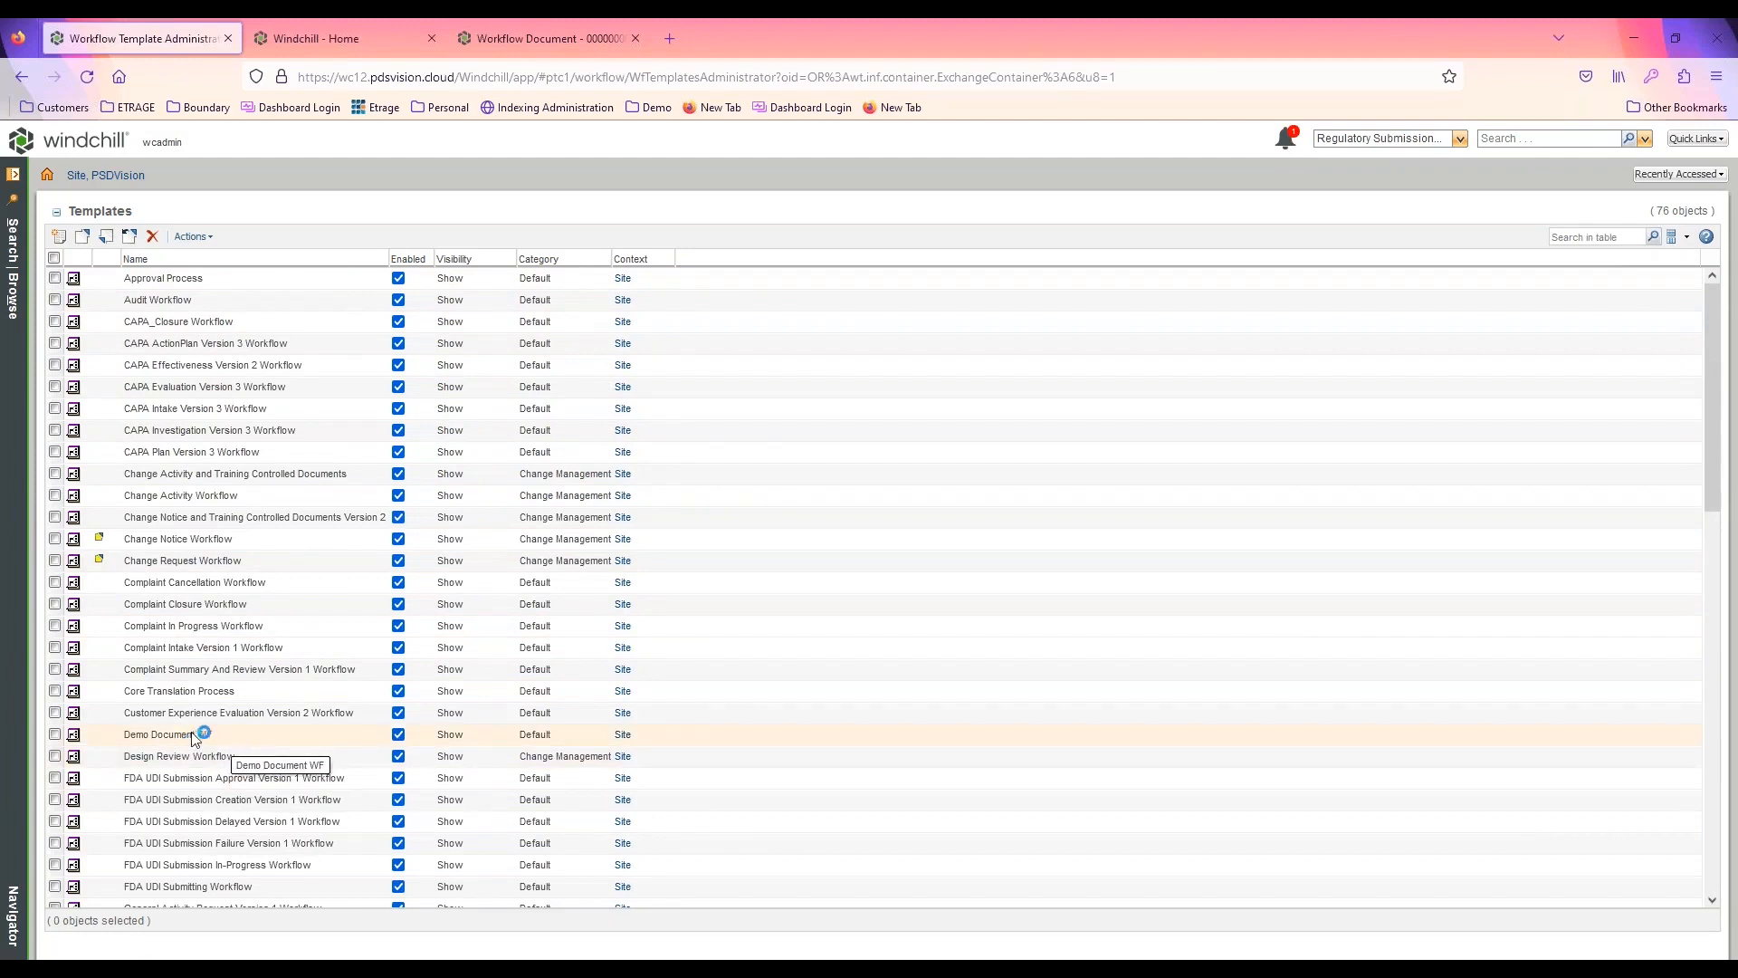
{"action": "left_click_drag", "start_coordinate": [246, 736], "coordinate": [121, 737]}
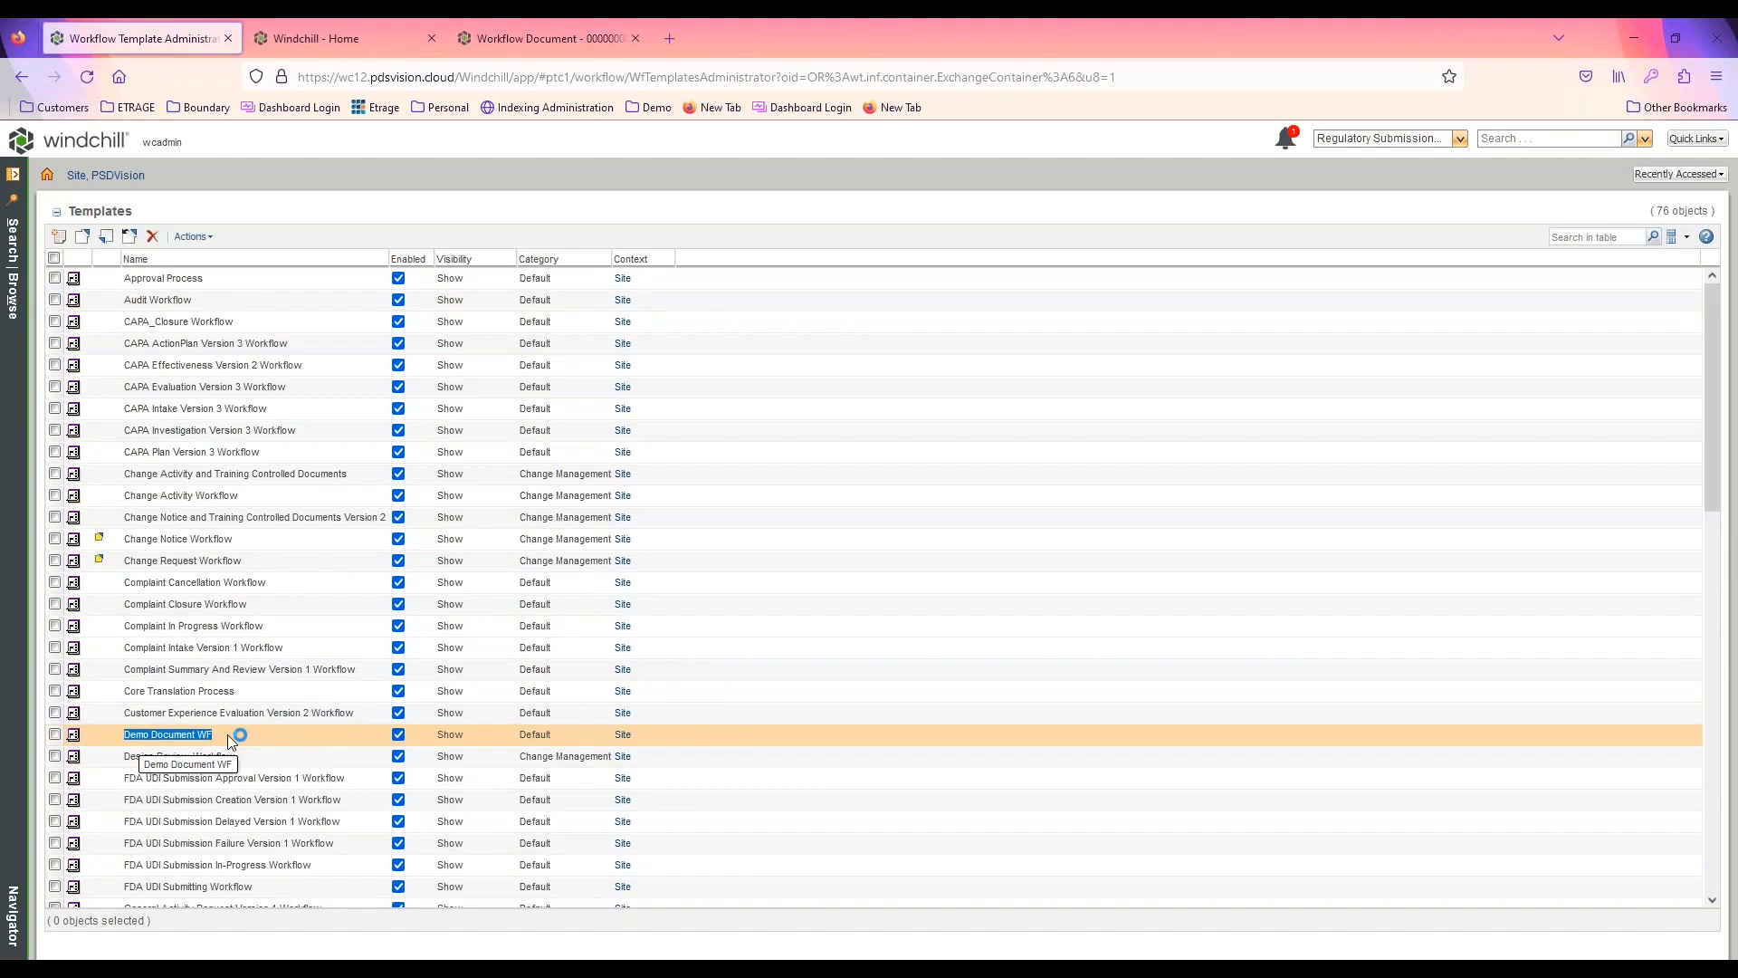
{"action": "right_click", "coordinate": [229, 738]}
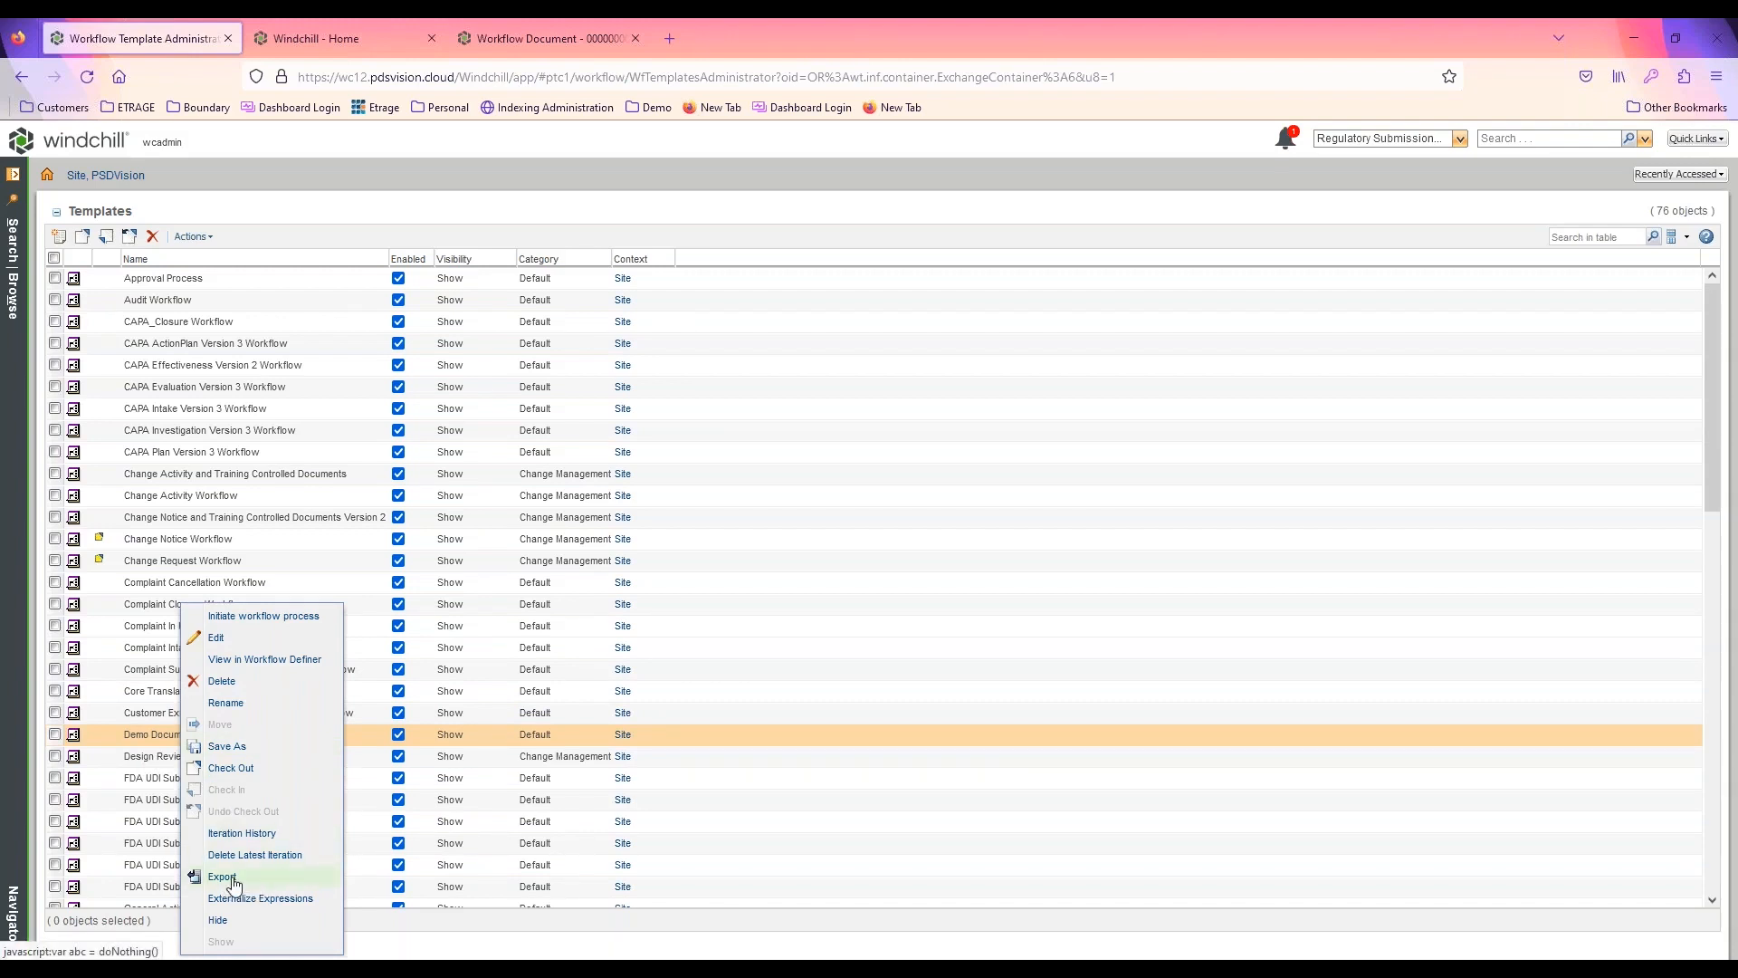
{"action": "left_click", "coordinate": [156, 731]}
{"action": "left_click", "coordinate": [192, 237]}
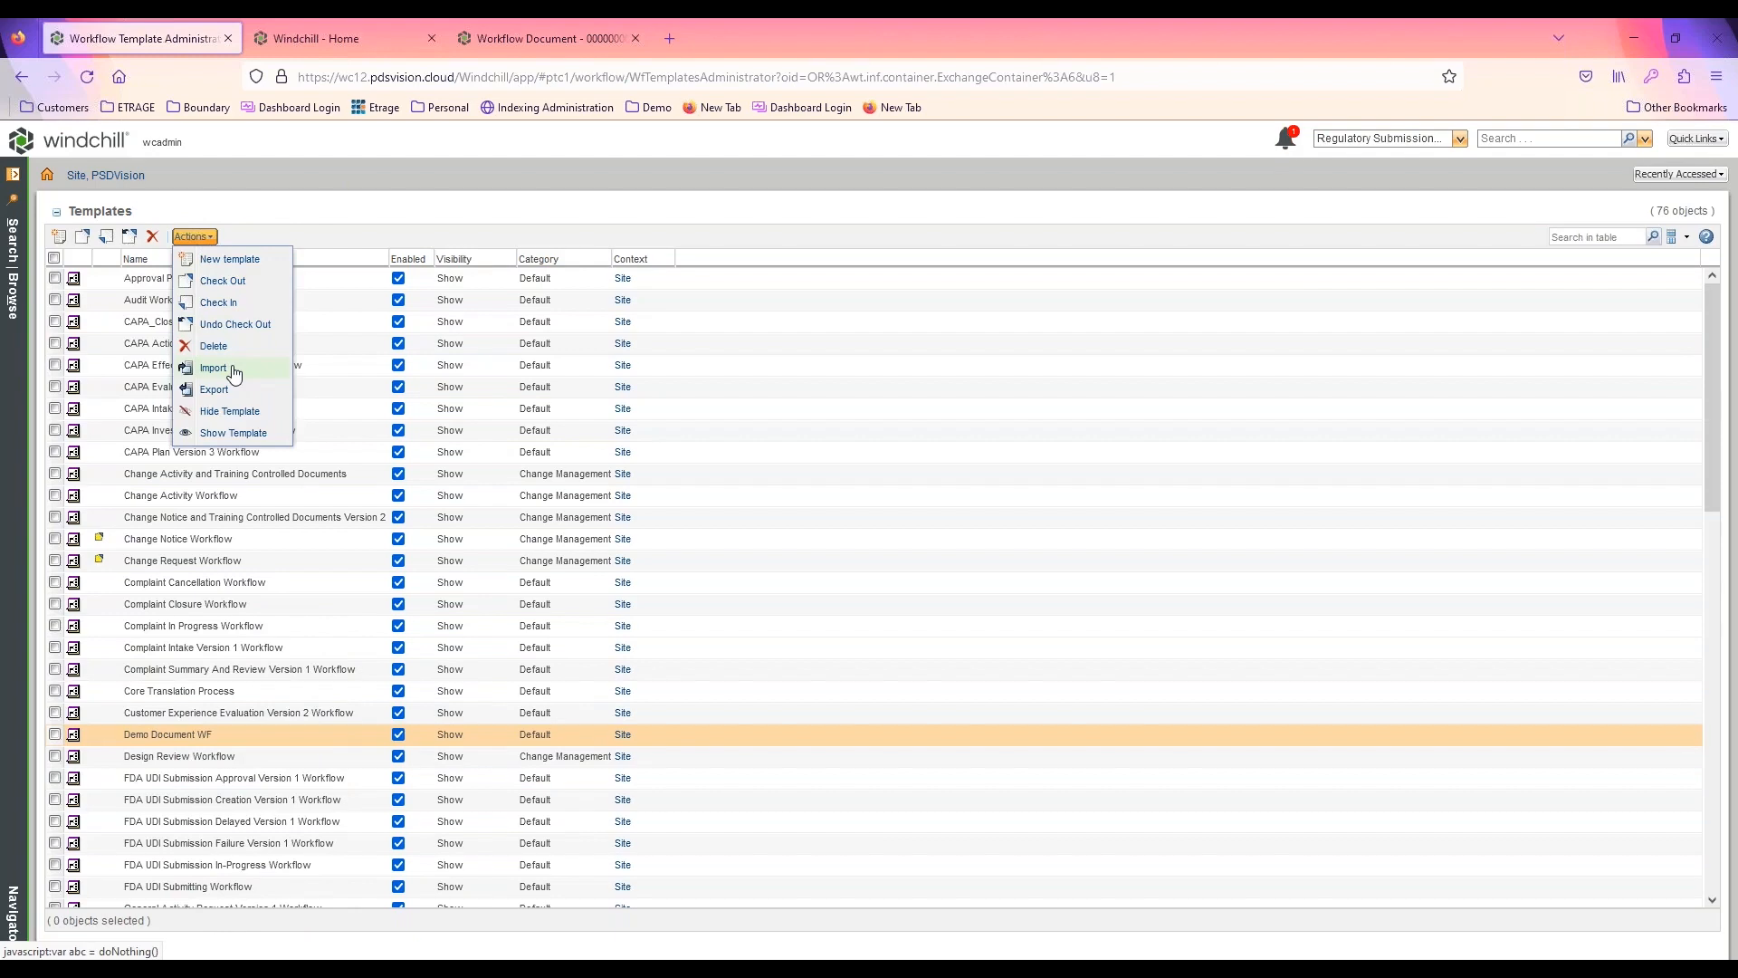
Open Life Cycle Template Administration from the site utilities and view the actions available for Change Request Life Cycle
{"action": "left_click", "coordinate": [115, 177]}
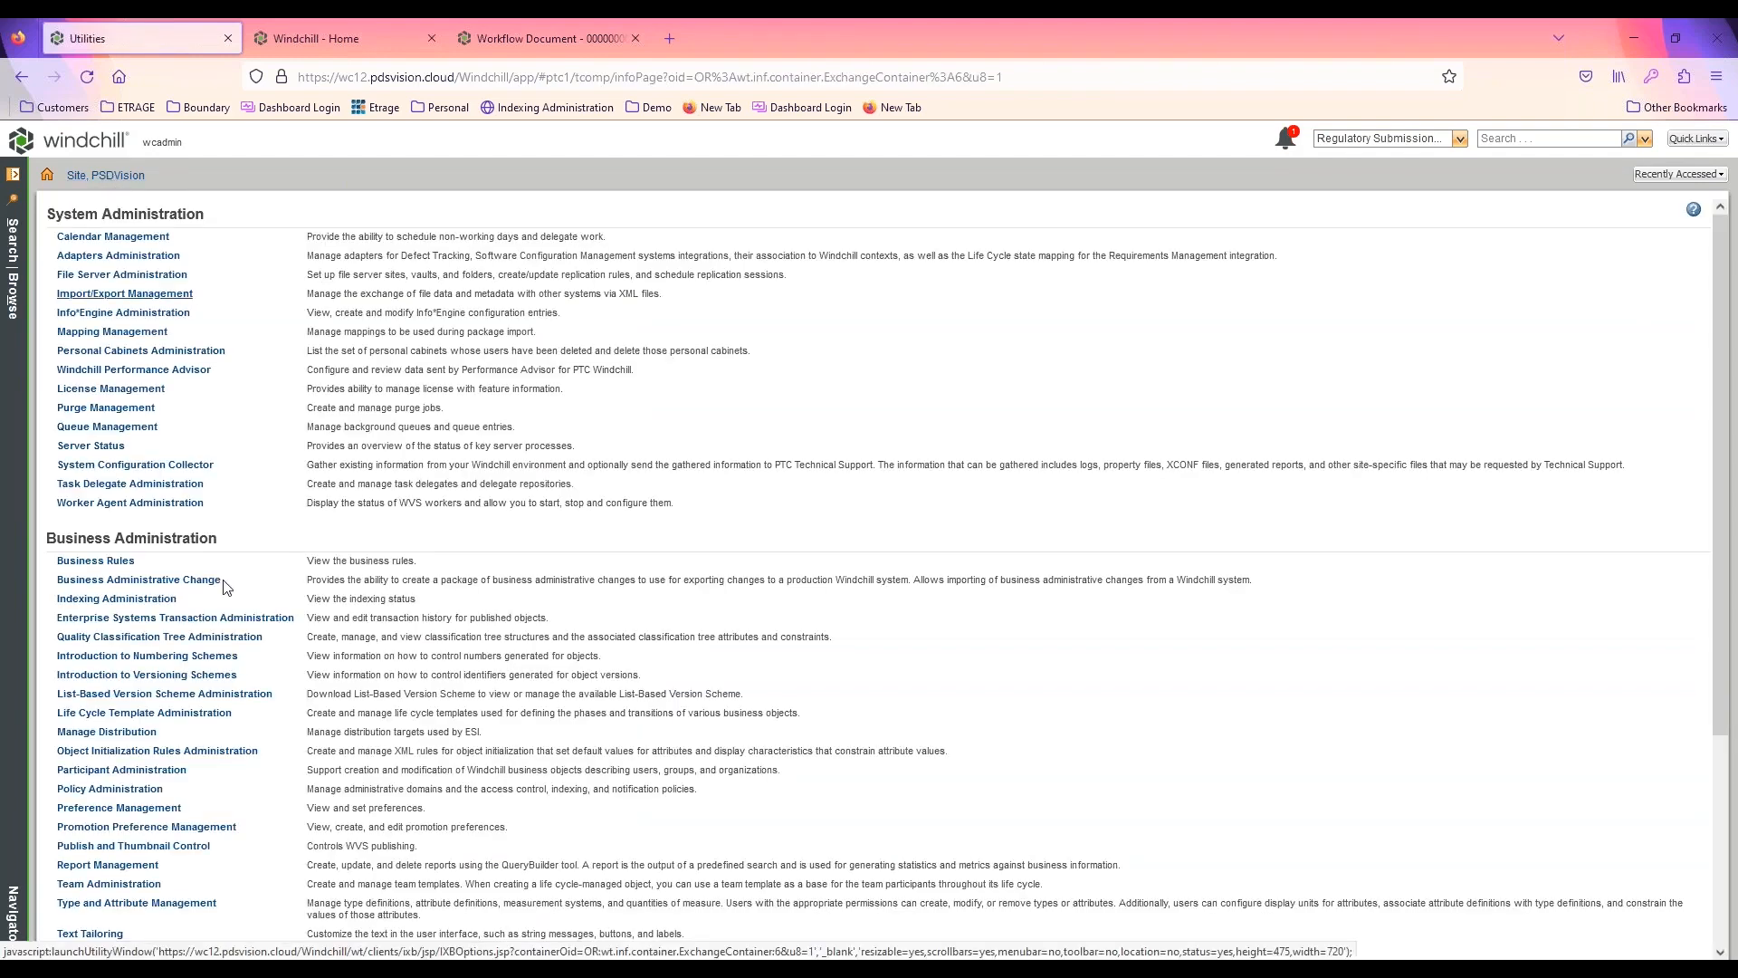
{"action": "left_click", "coordinate": [142, 714]}
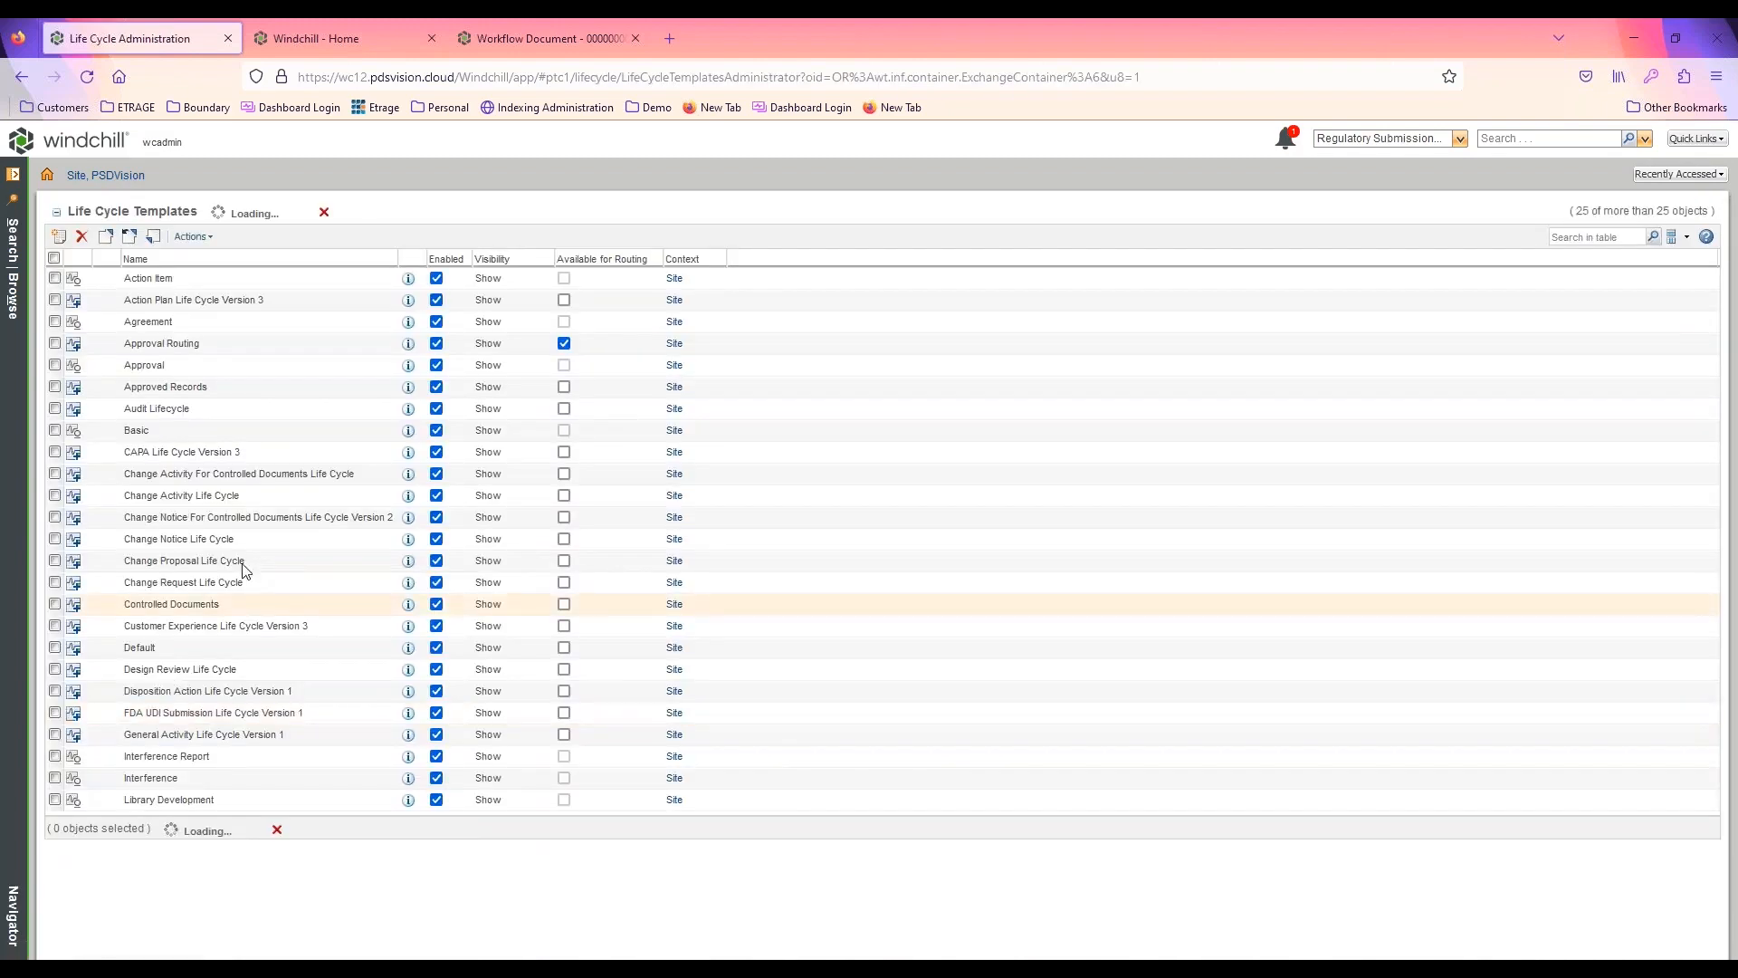
{"action": "right_click", "coordinate": [194, 587]}
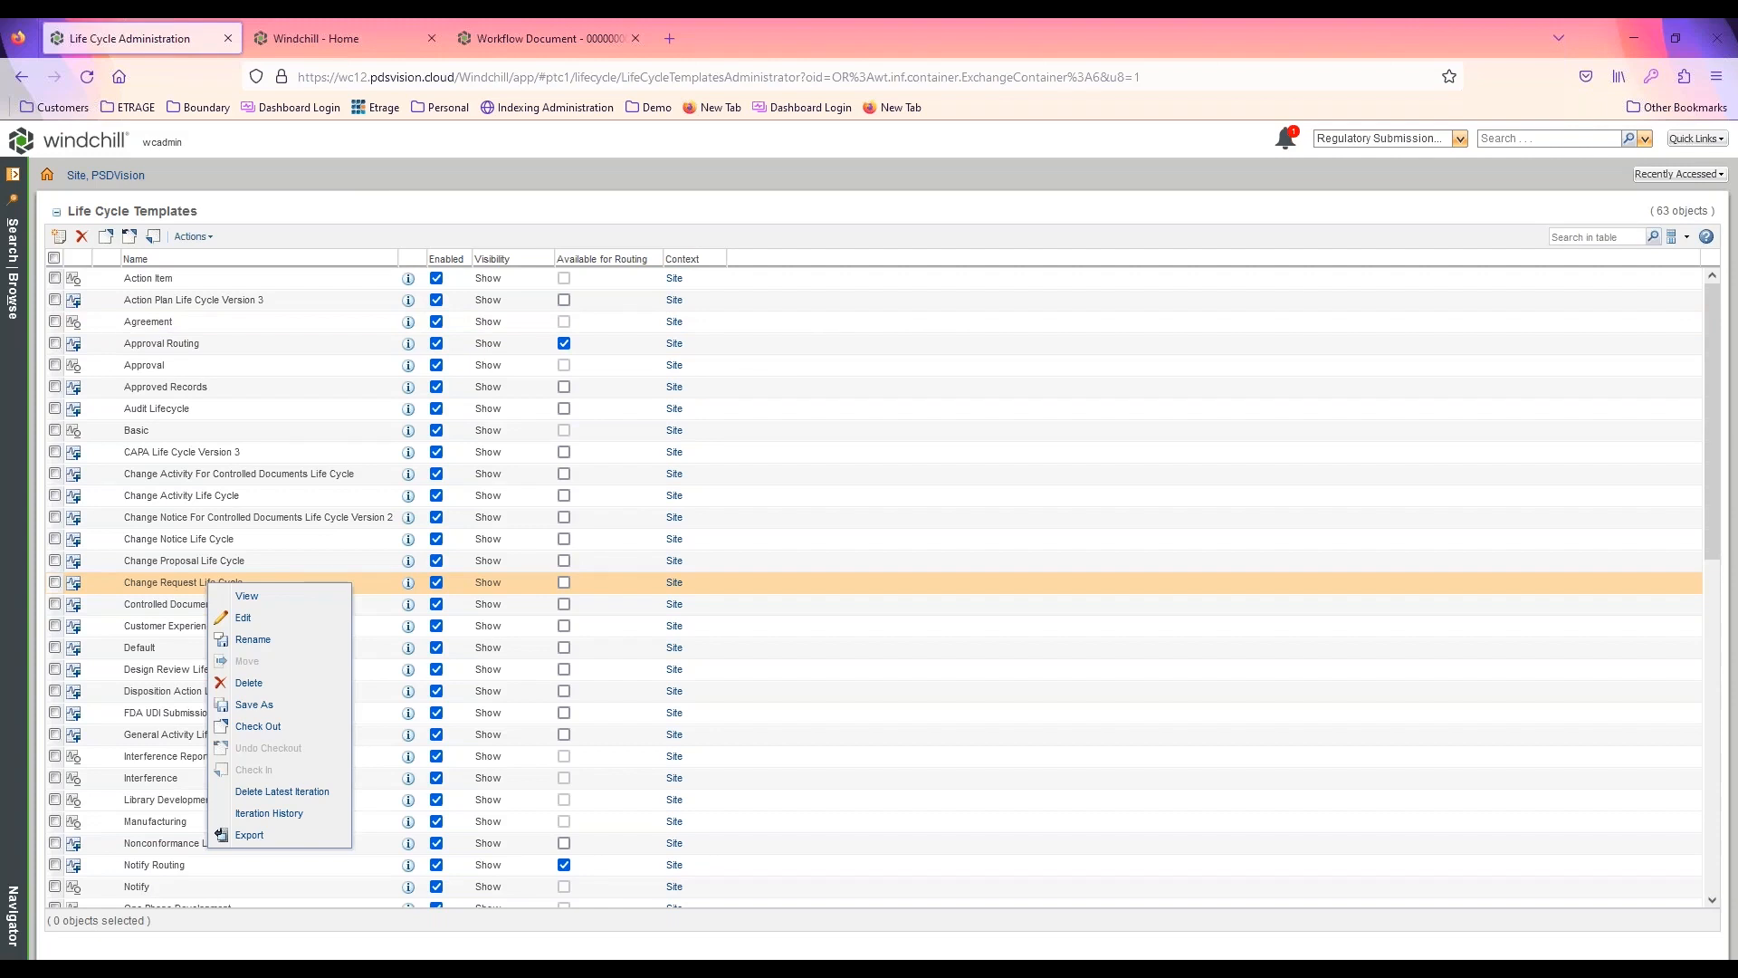
{"action": "left_click", "coordinate": [351, 172]}
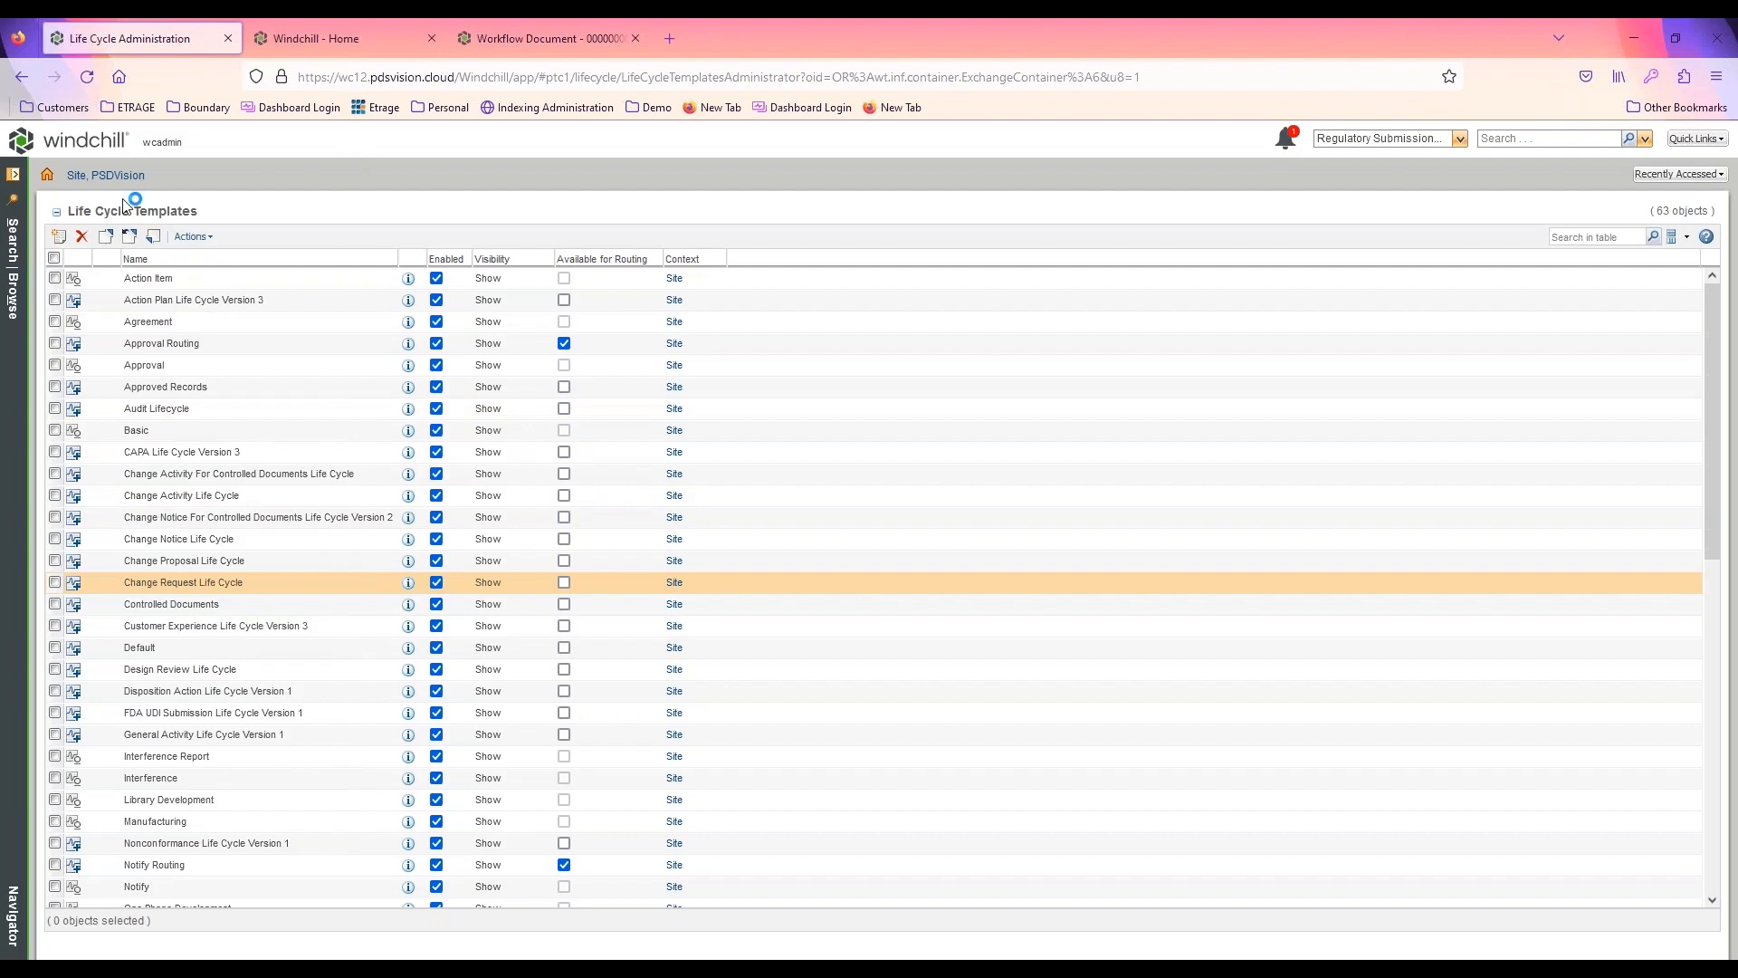